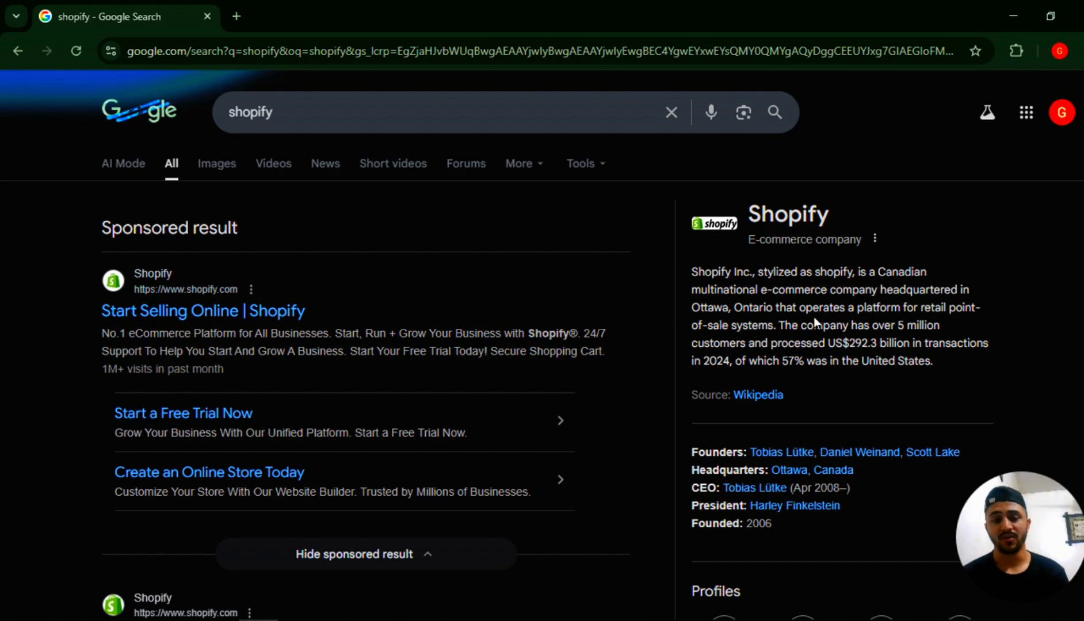
- Examine the Shopify company summary beside the search results, focusing on its business type and transaction volume, and dismiss the chat notification
scroll(813, 317, up, 5)
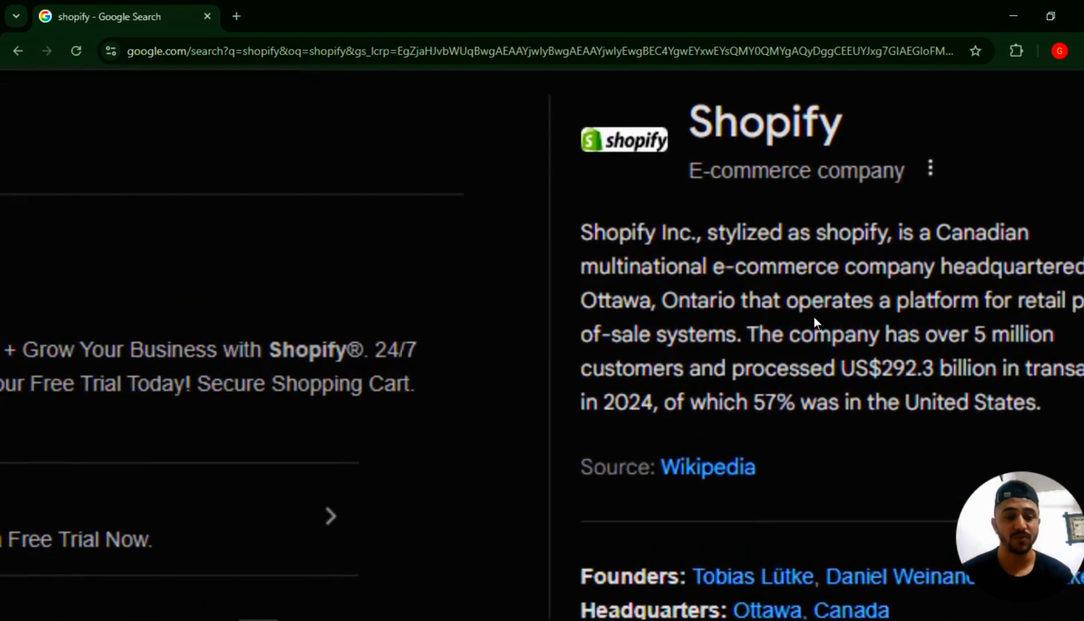
scroll(813, 317, right, 4)
scroll(814, 317, up, 1)
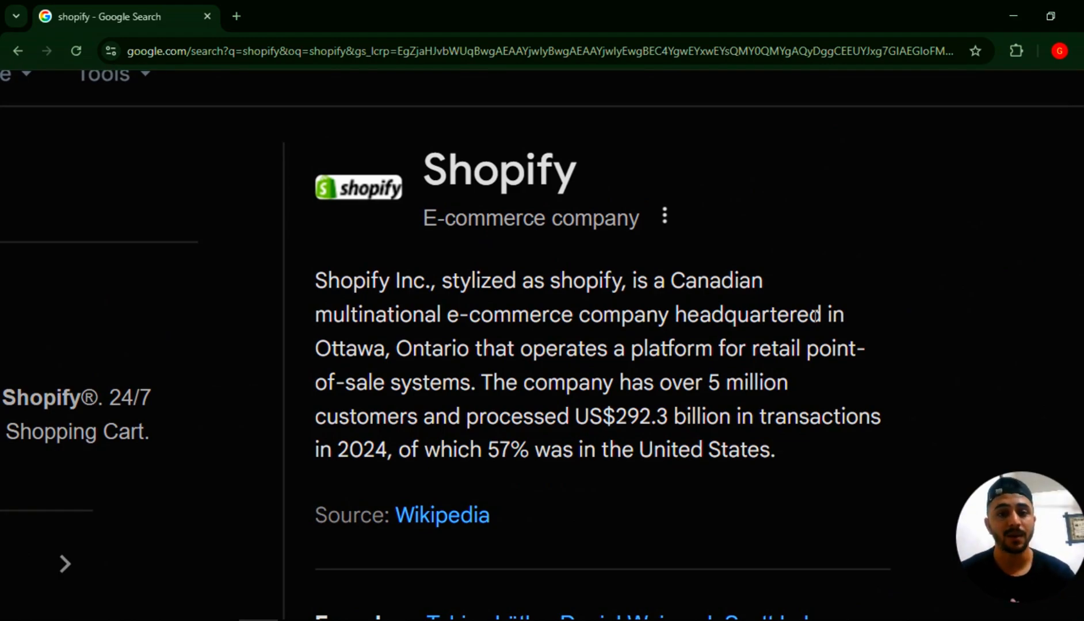
triple_click(516, 224)
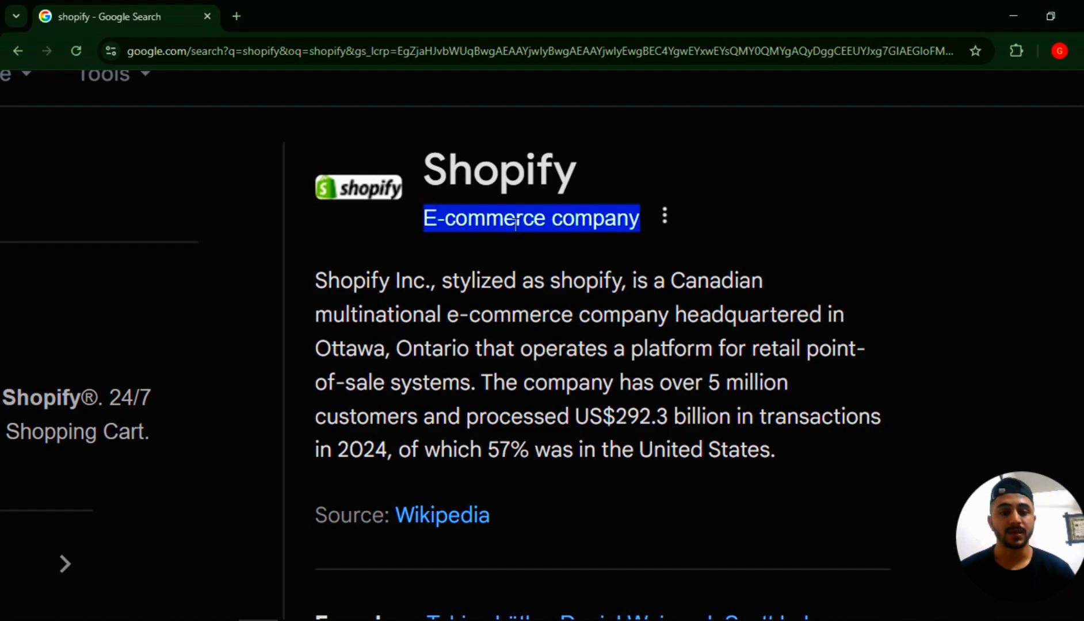
click(708, 383)
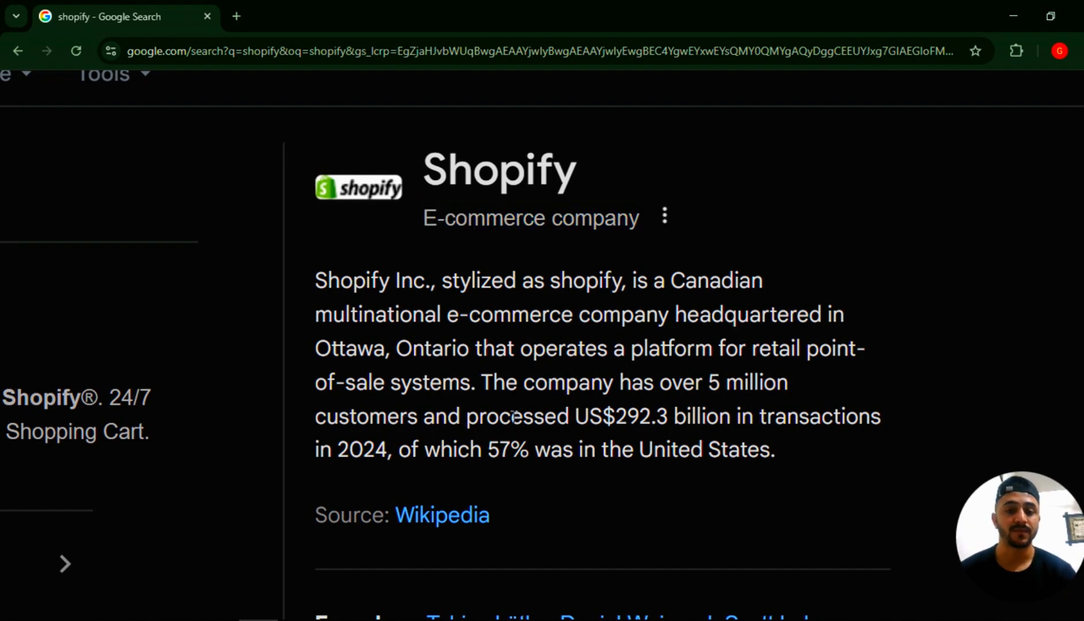
triple_click(582, 413)
double_click(582, 413)
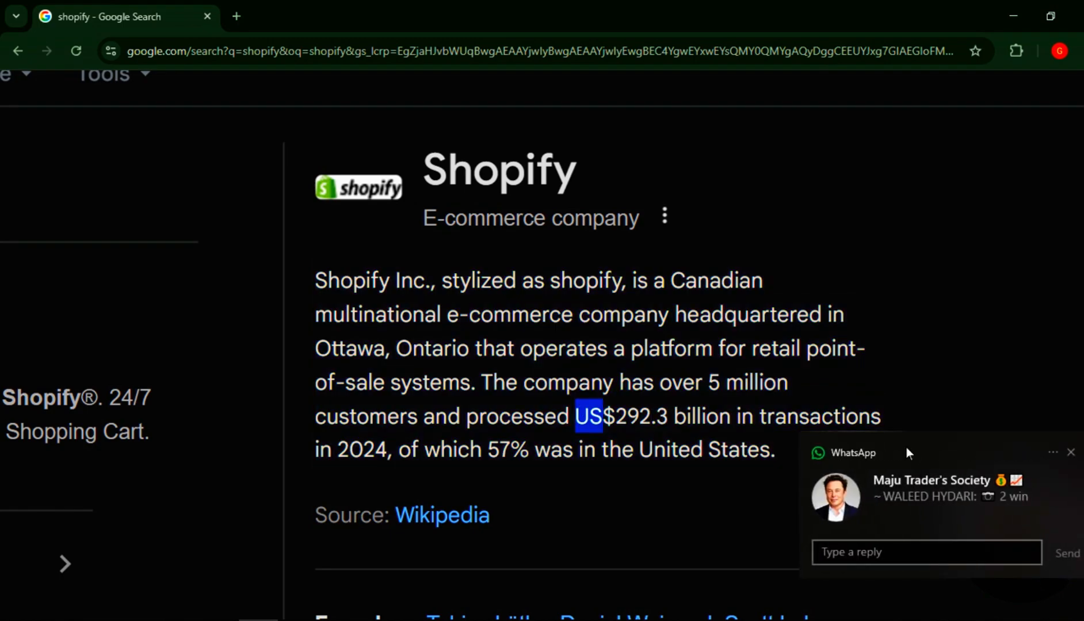
click(1071, 452)
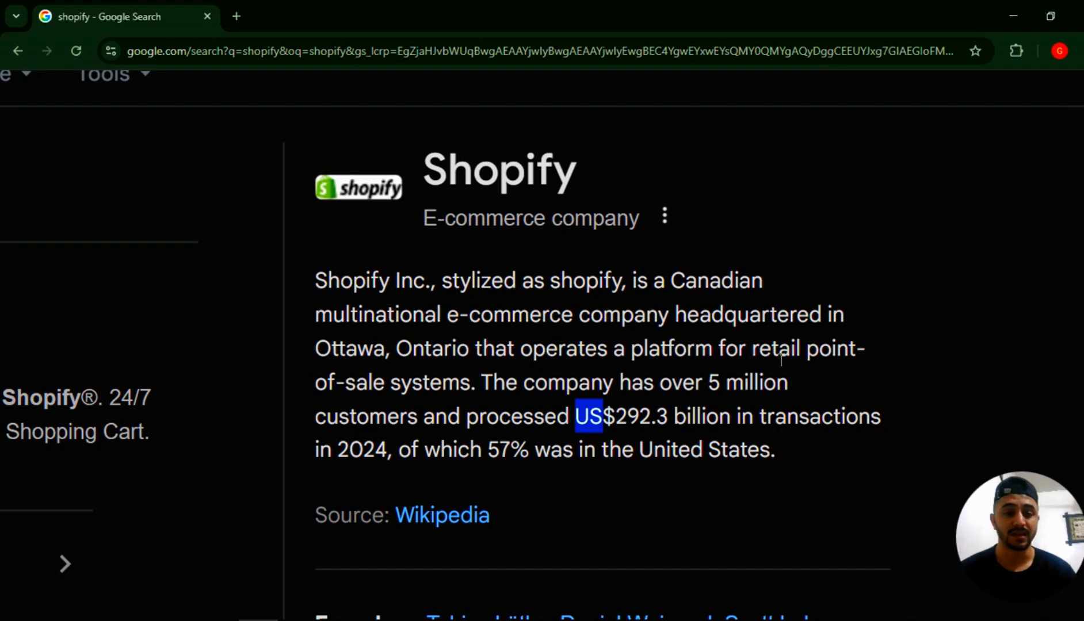
- Look through the sponsored and regular Shopify search results, including the links for partners, login and pricing
scroll(781, 360, left, 10)
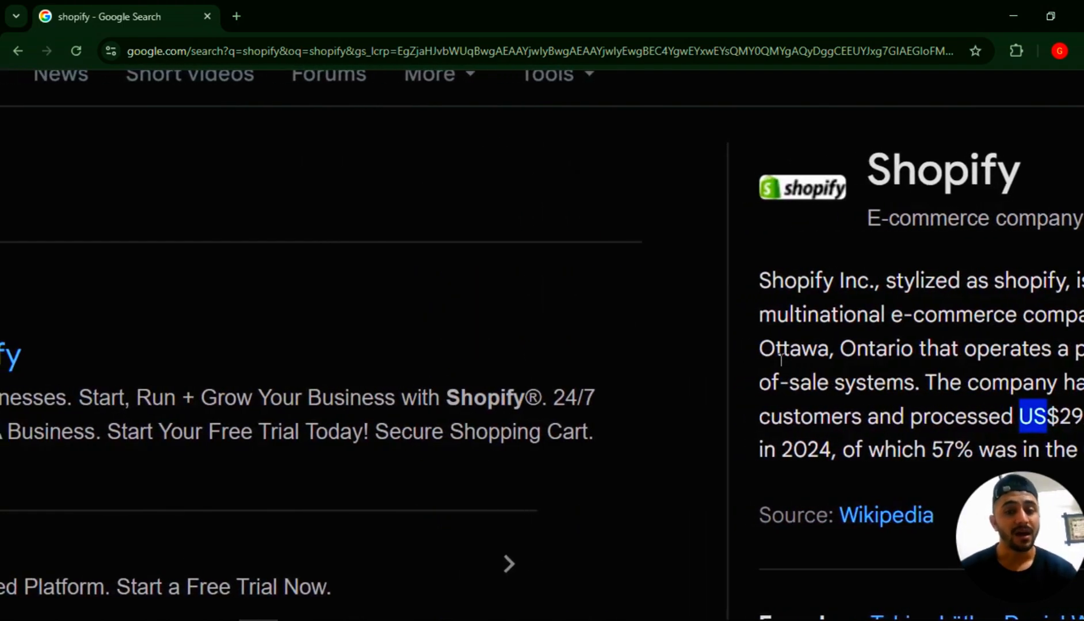
scroll(781, 360, left, 4)
scroll(781, 361, down, 2)
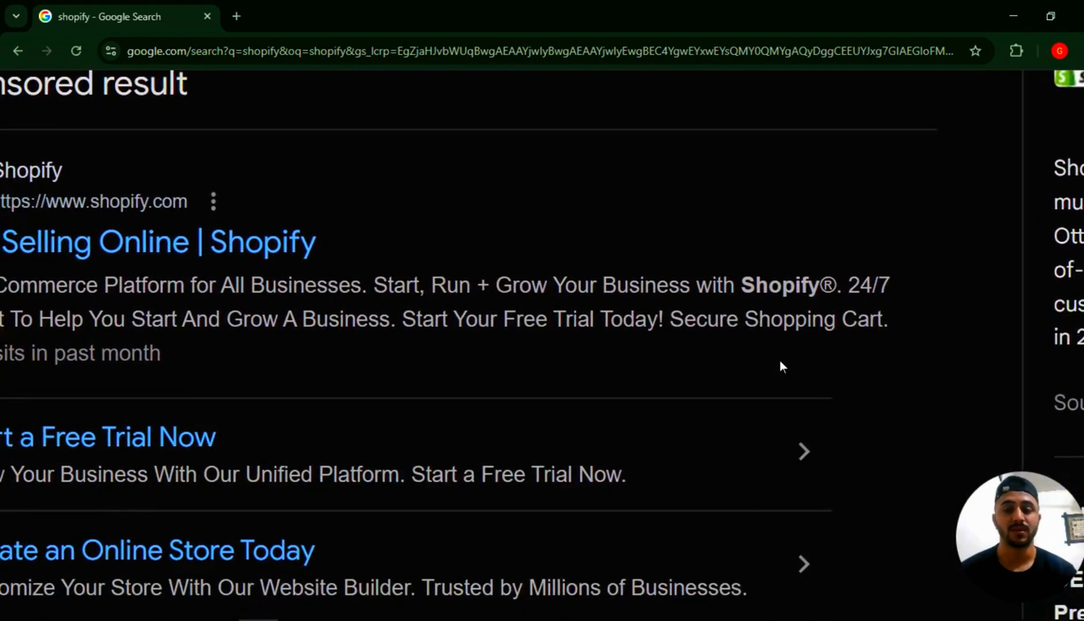
ctrl+scroll(780, 361, down, 5)
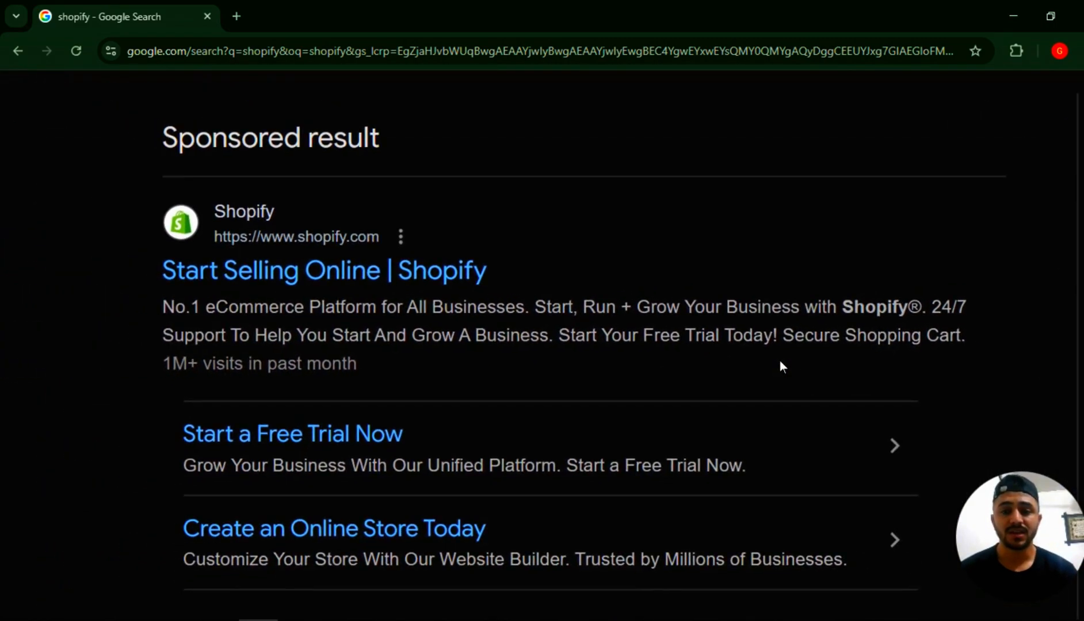
scroll(781, 369, right, 2)
scroll(780, 369, up, 1)
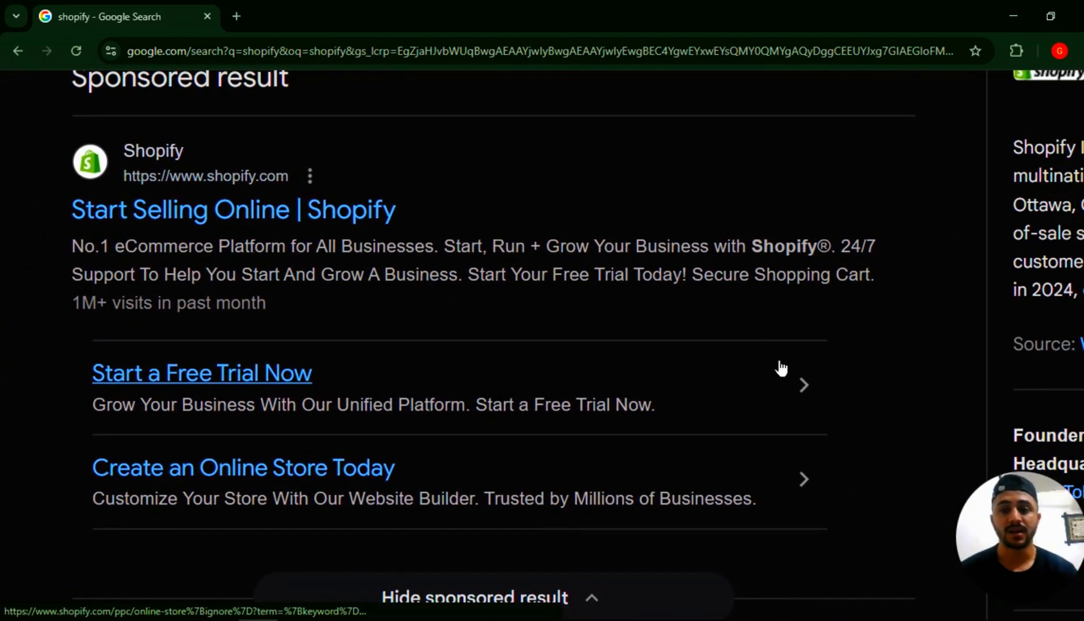
scroll(780, 362, down, 1)
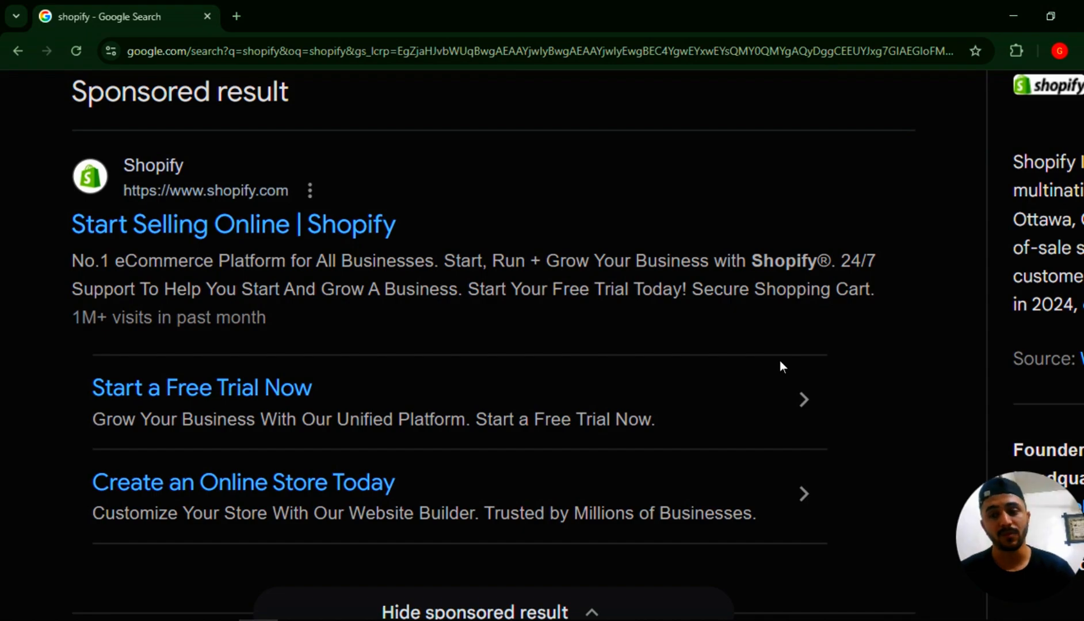
scroll(780, 360, down, 5)
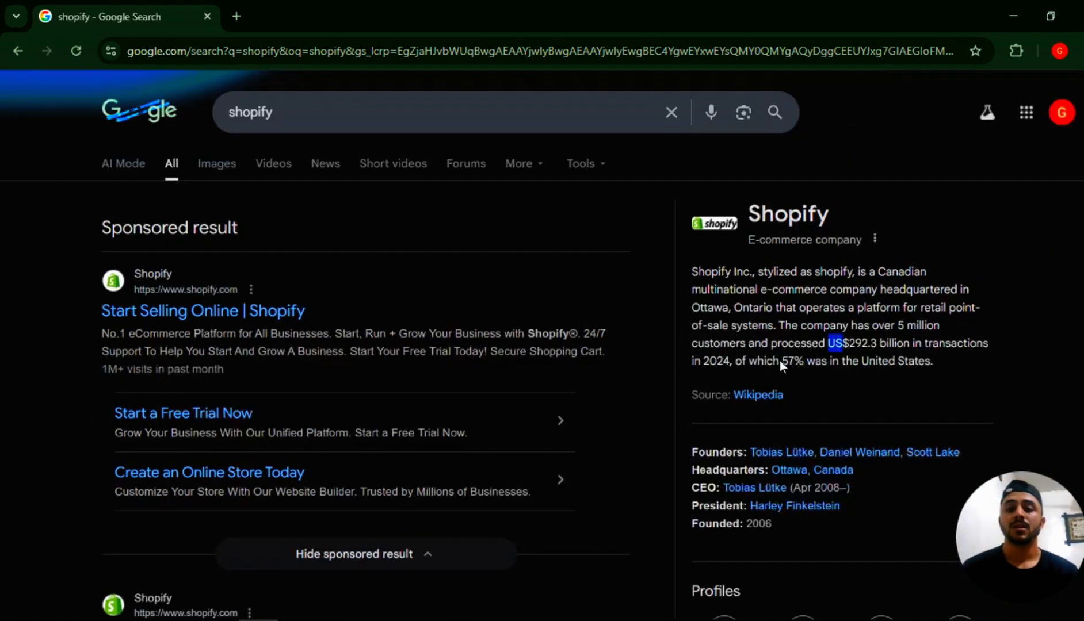
scroll(780, 361, down, 4)
scroll(780, 361, down, 3)
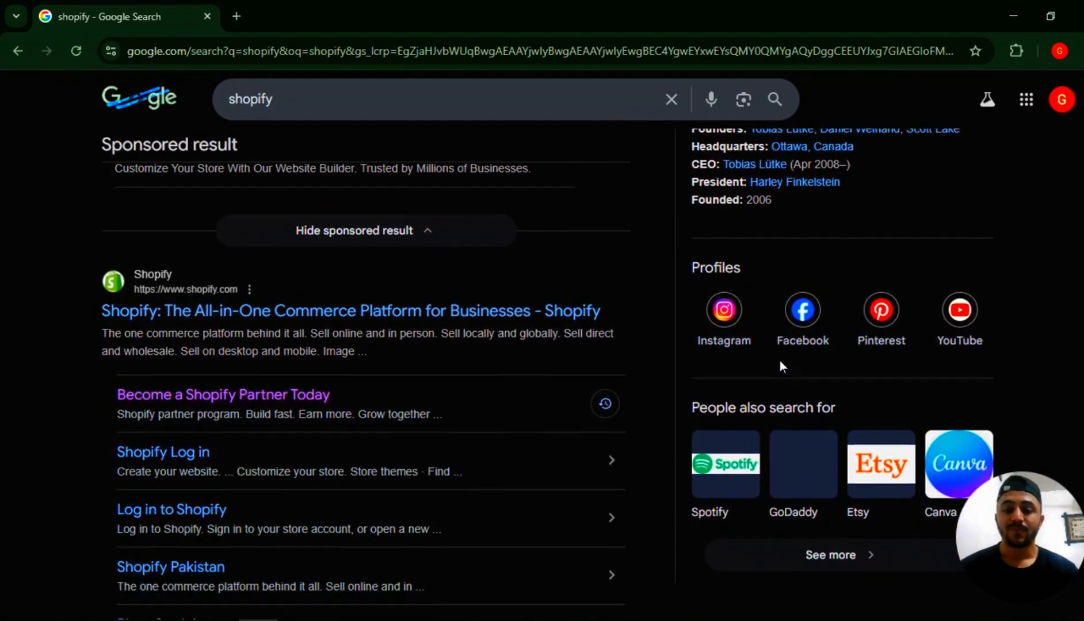
scroll(599, 269, up, 5)
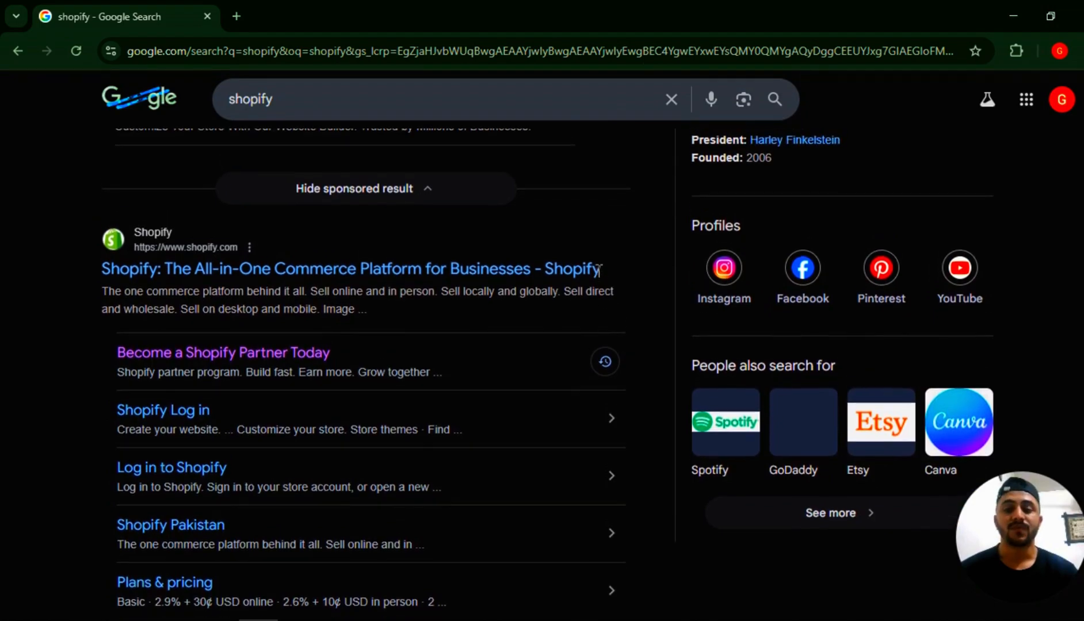
scroll(662, 220, up, 2)
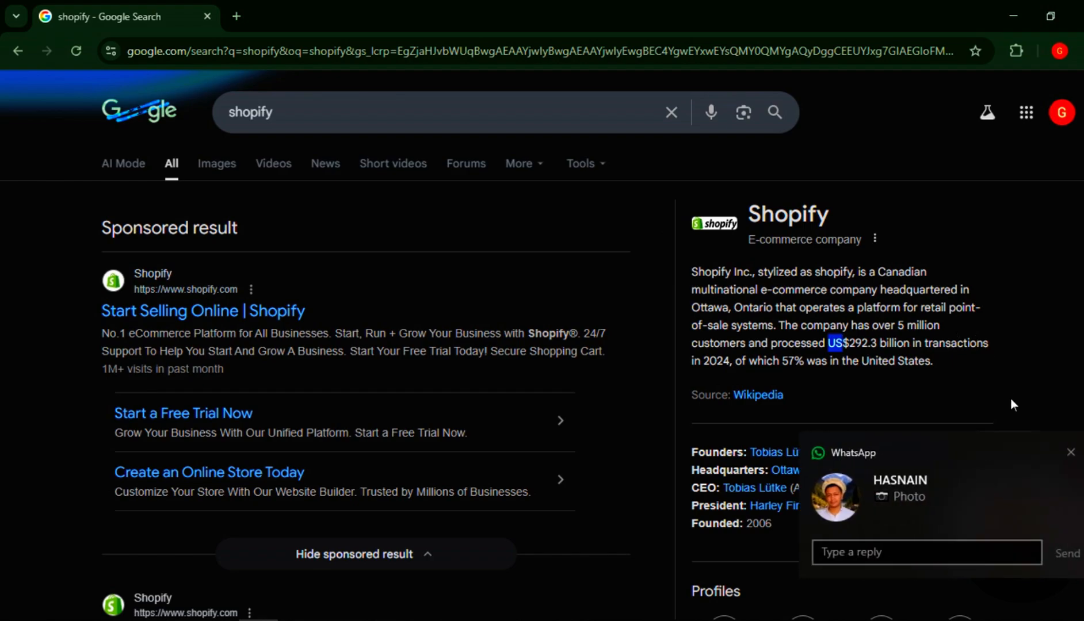
click(1069, 452)
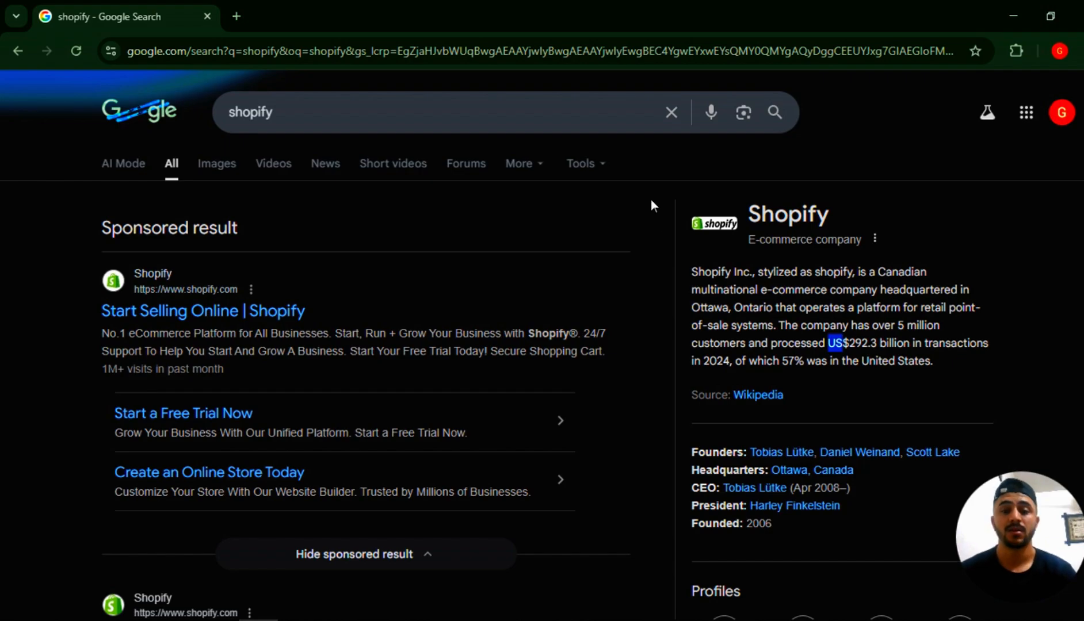
- Search Google for "shopify partner" and open the Shopify Partners page
click(381, 120)
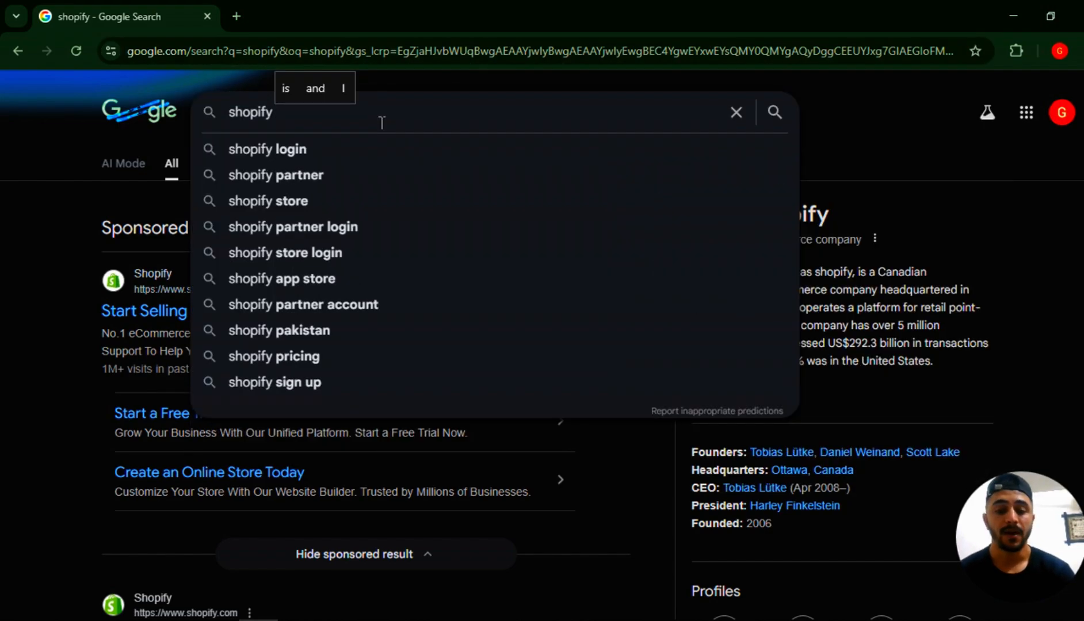
text(partner)
key(Return)
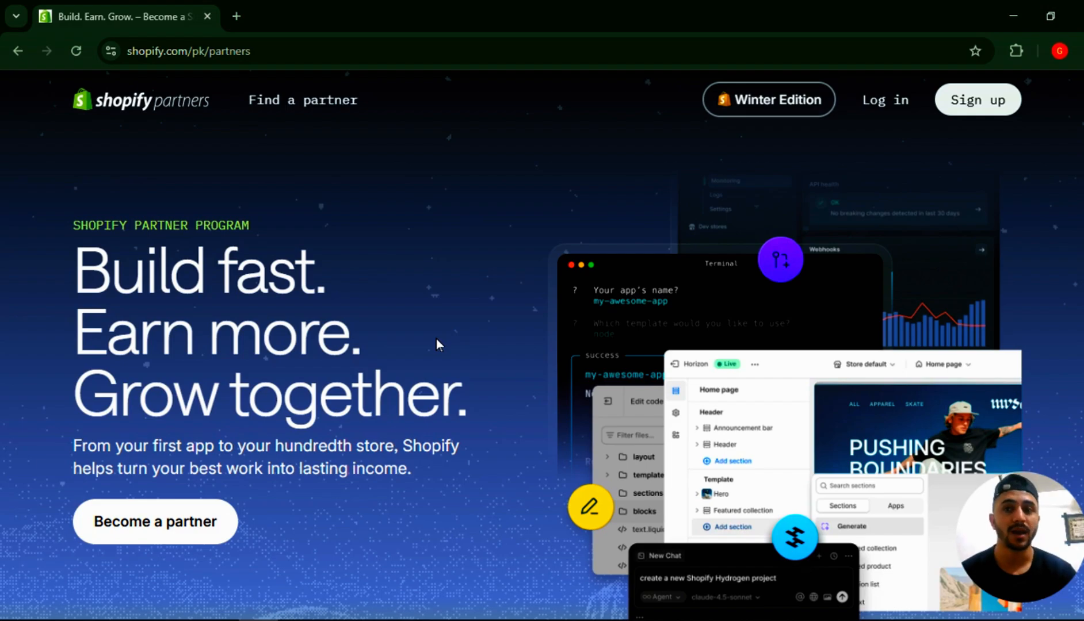
- View the regular Shopify home page at shopify.com/pk and return to the partner program page at shopify.com/pk/partners
click(300, 53)
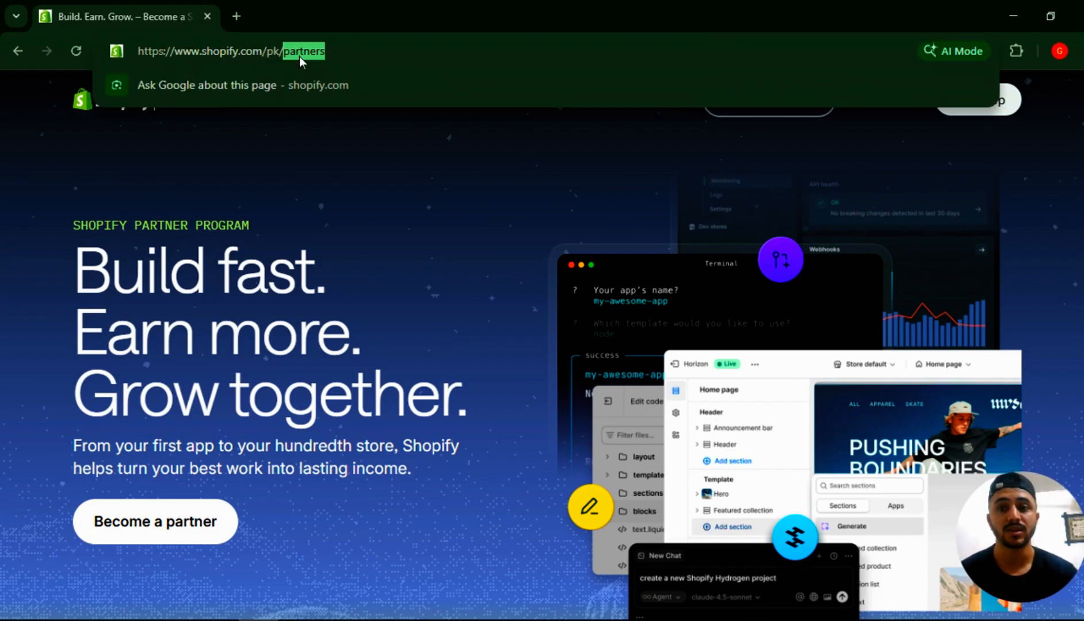
key(BackSpace)
key(BackSpace)
key(BackSpace)
key(BackSpace)
key(BackSpace)
key(Return)
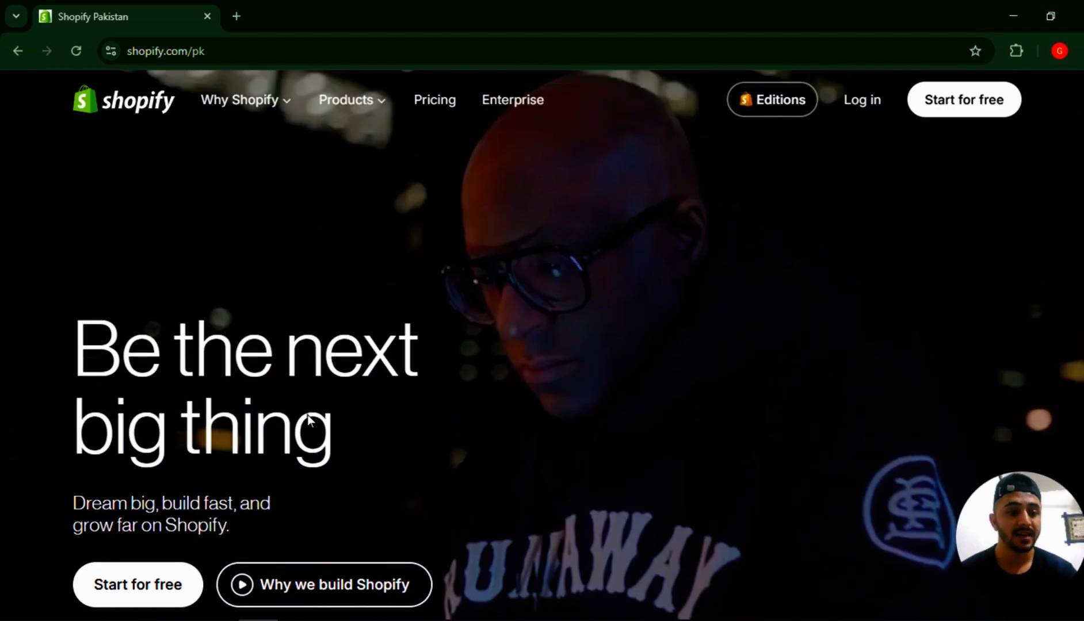
click(18, 51)
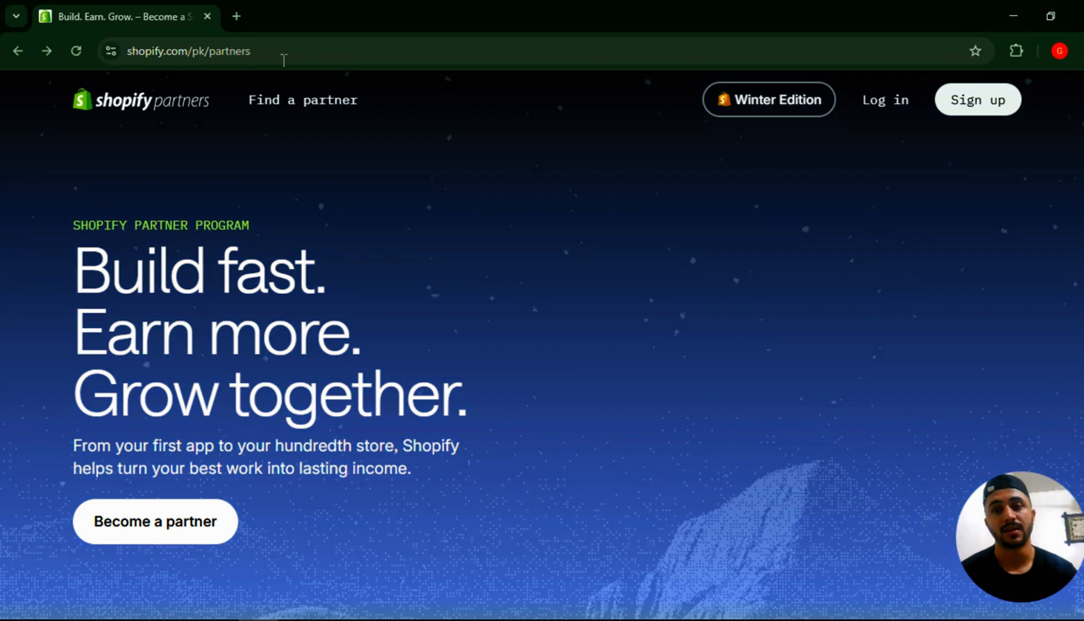
click(284, 60)
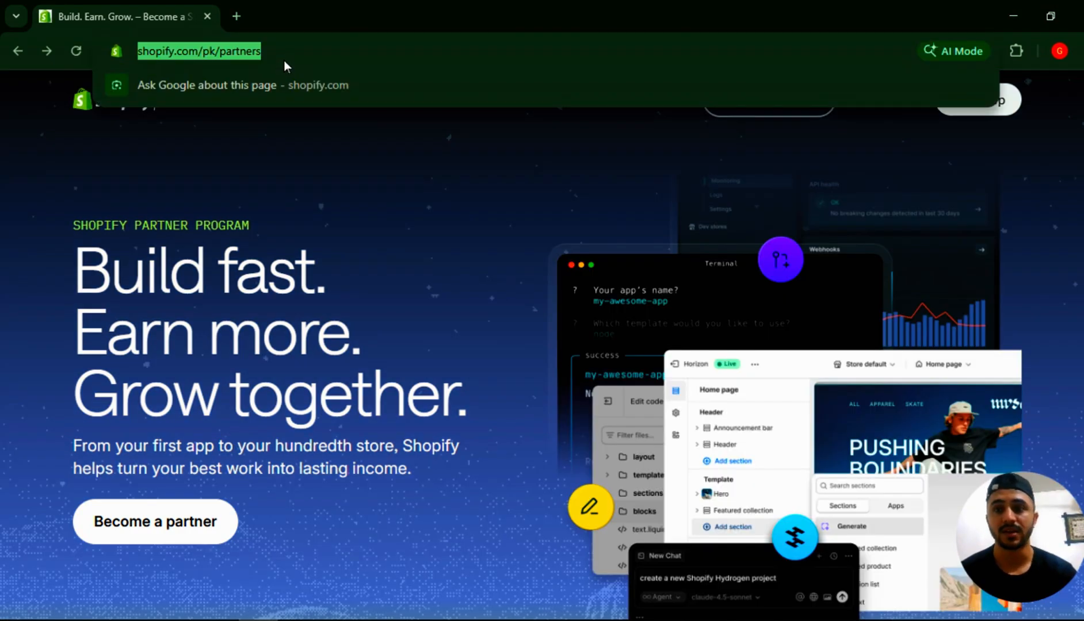
click(273, 204)
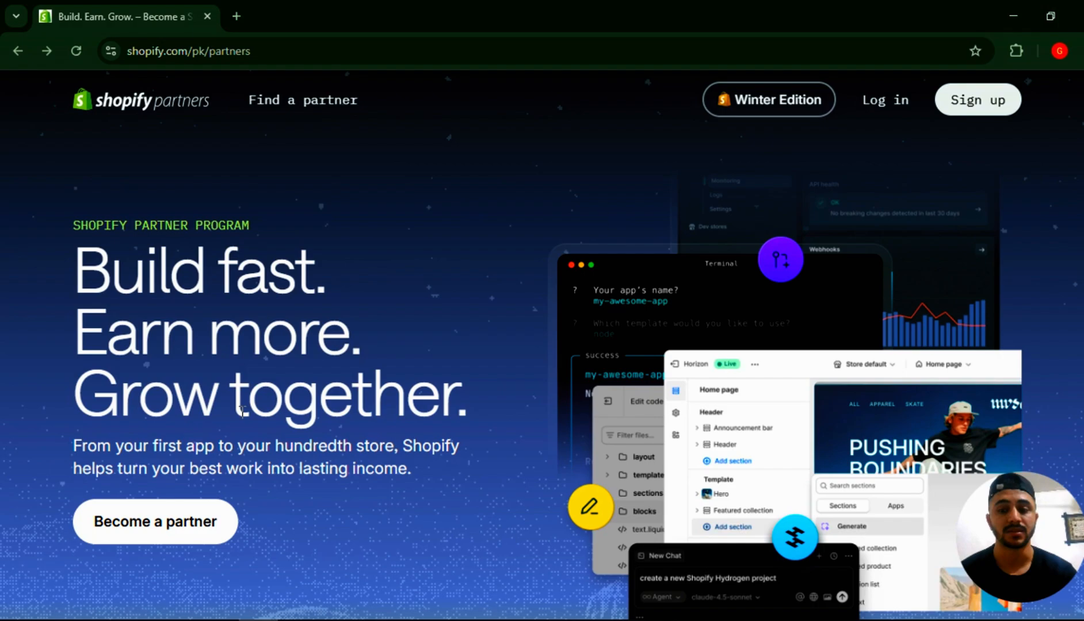
- Start creating a new partner organization and submit "Build new Shopify stores for clients" as its main focus
click(171, 532)
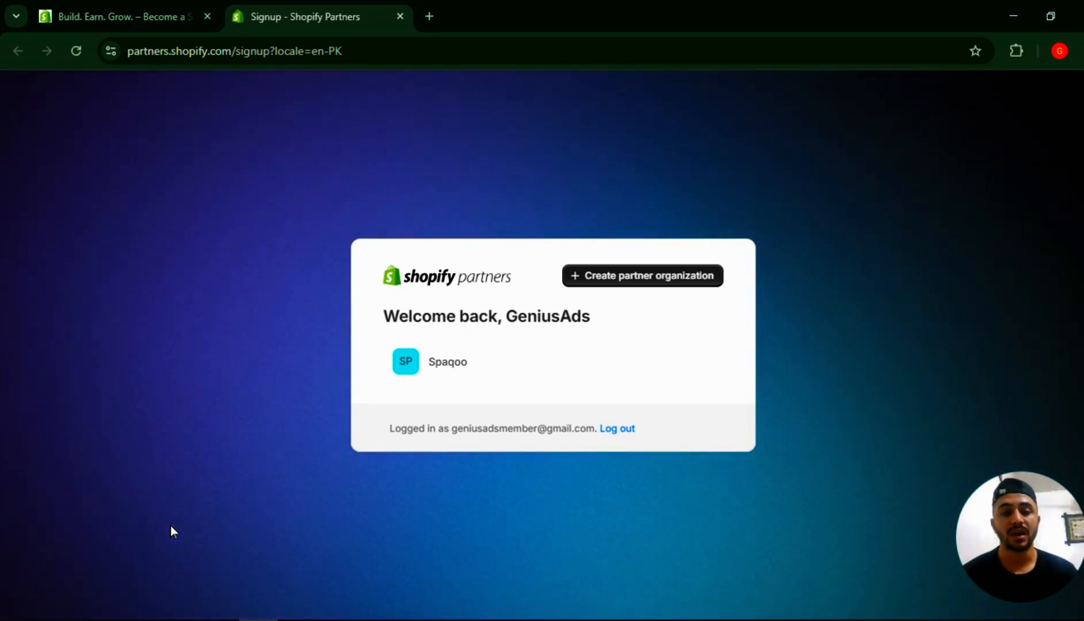
click(625, 287)
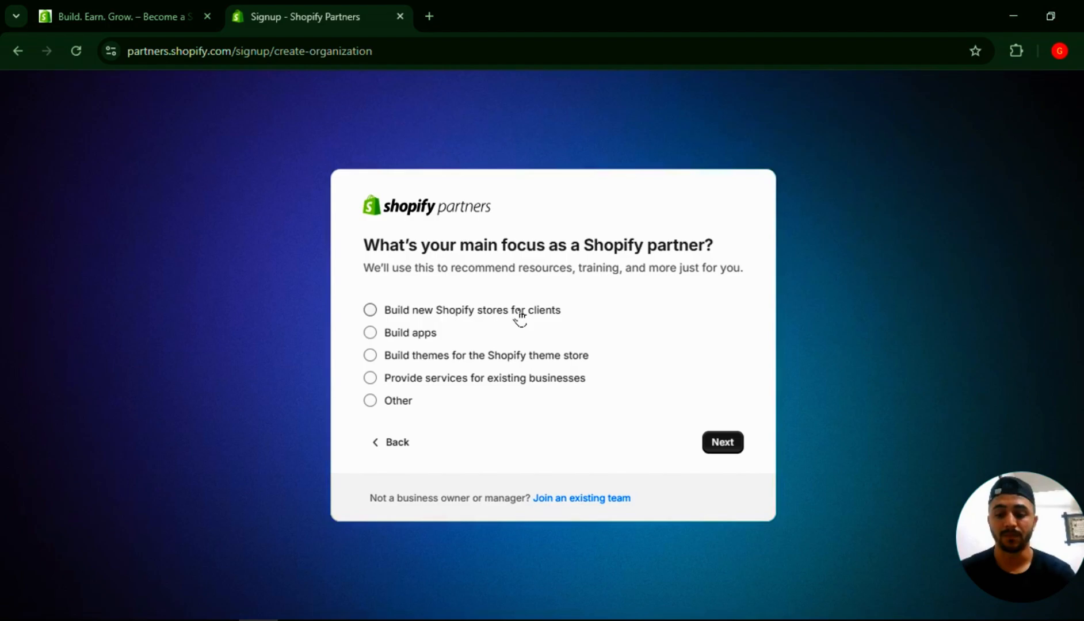
key(ctrl+plus)
key(ctrl+plus)
key(ctrl+plus)
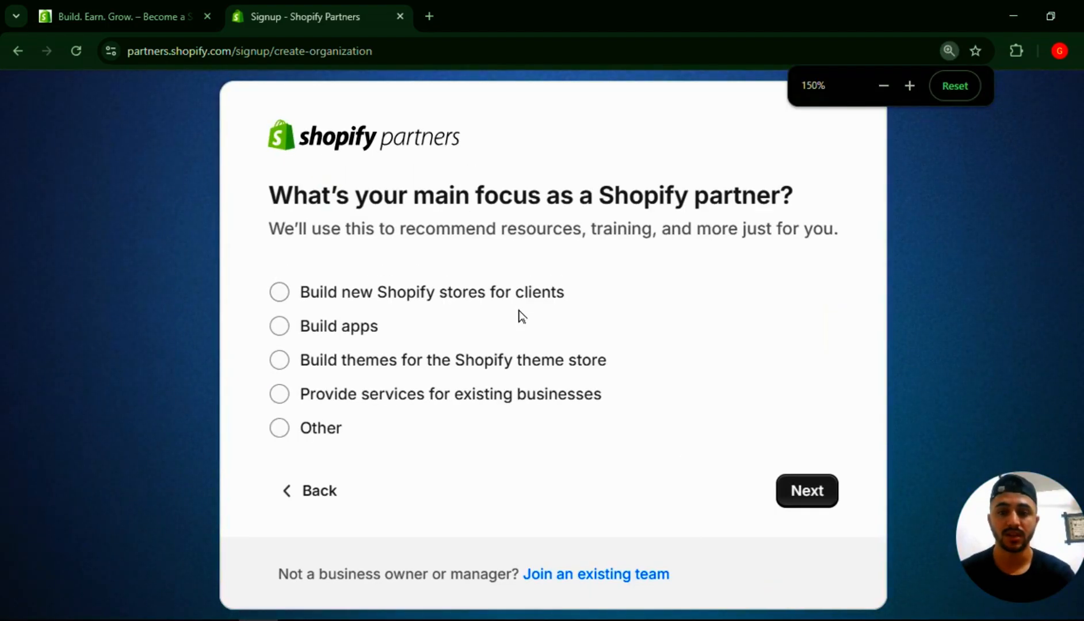
key(F11)
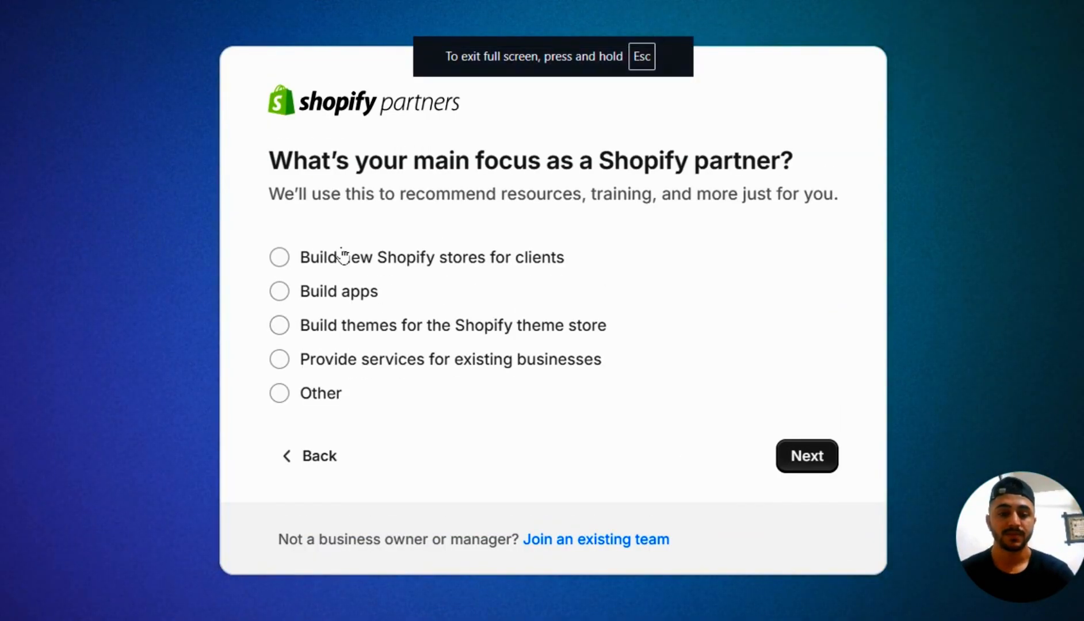
click(336, 268)
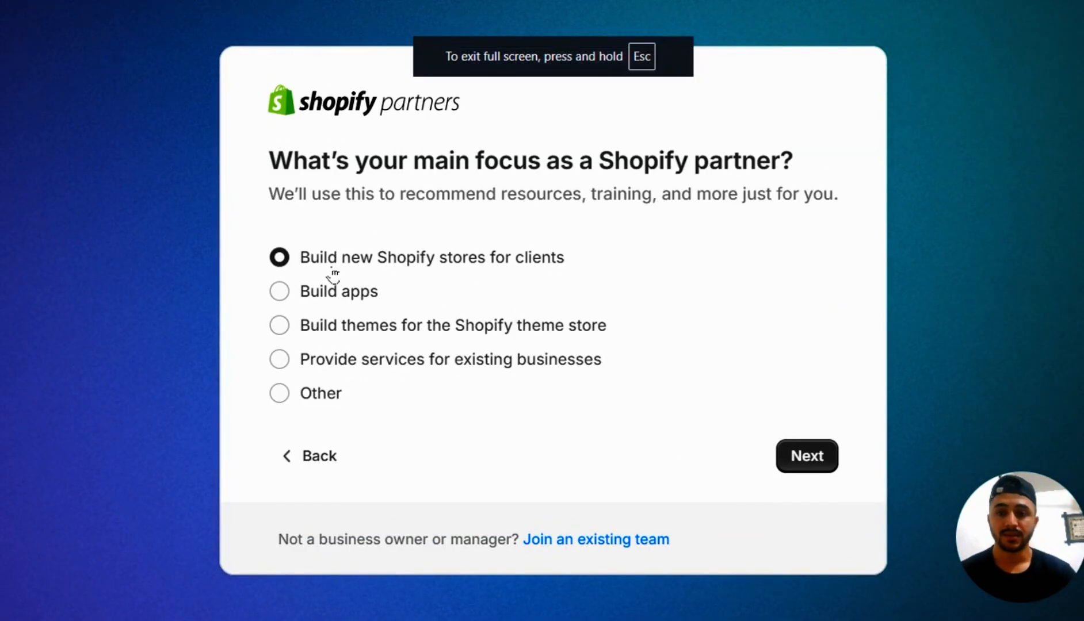
click(820, 460)
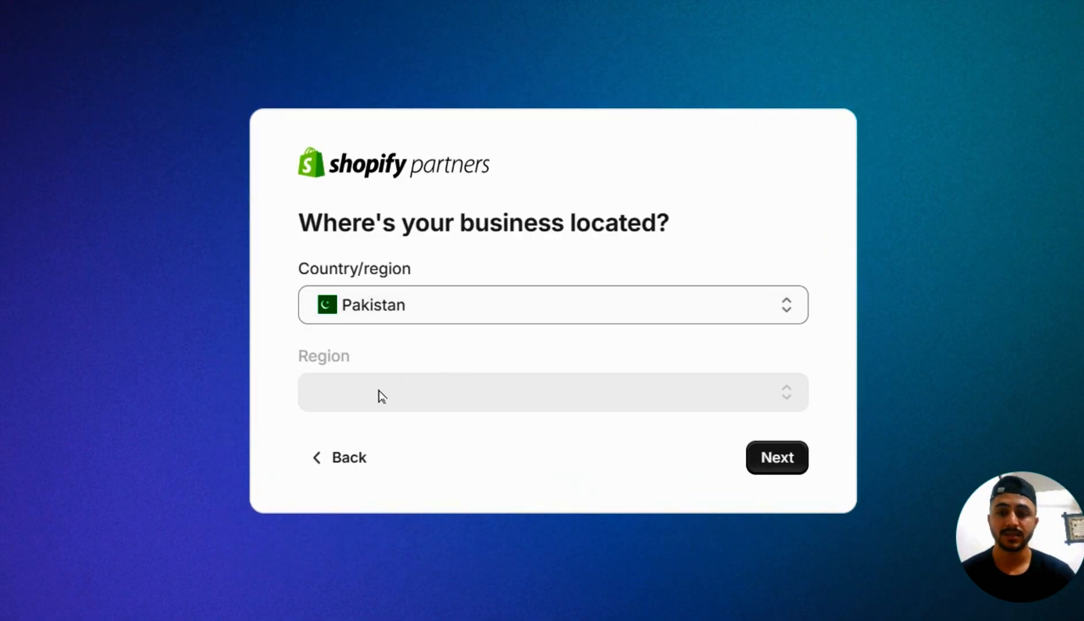
- Choose Pakistan as the business country and continue to the business contact information form
click(443, 314)
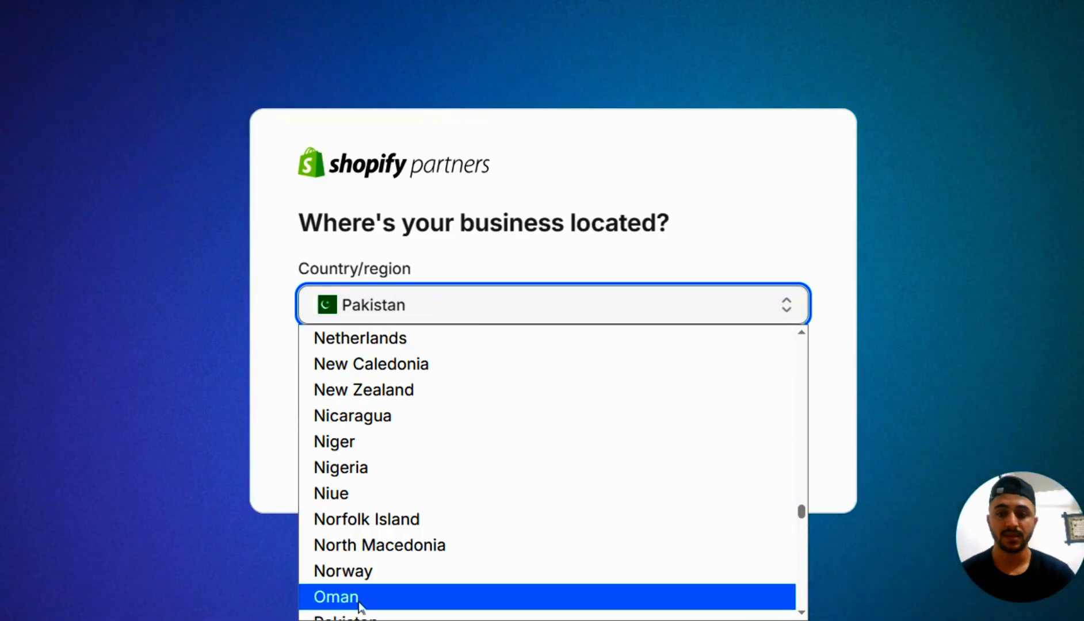
click(352, 615)
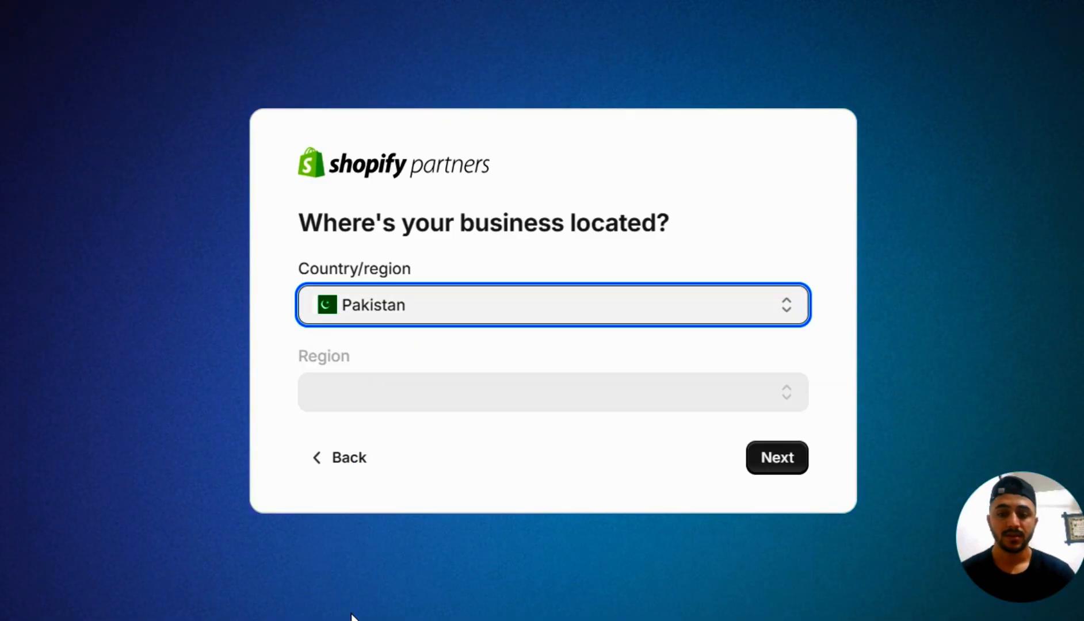
click(412, 405)
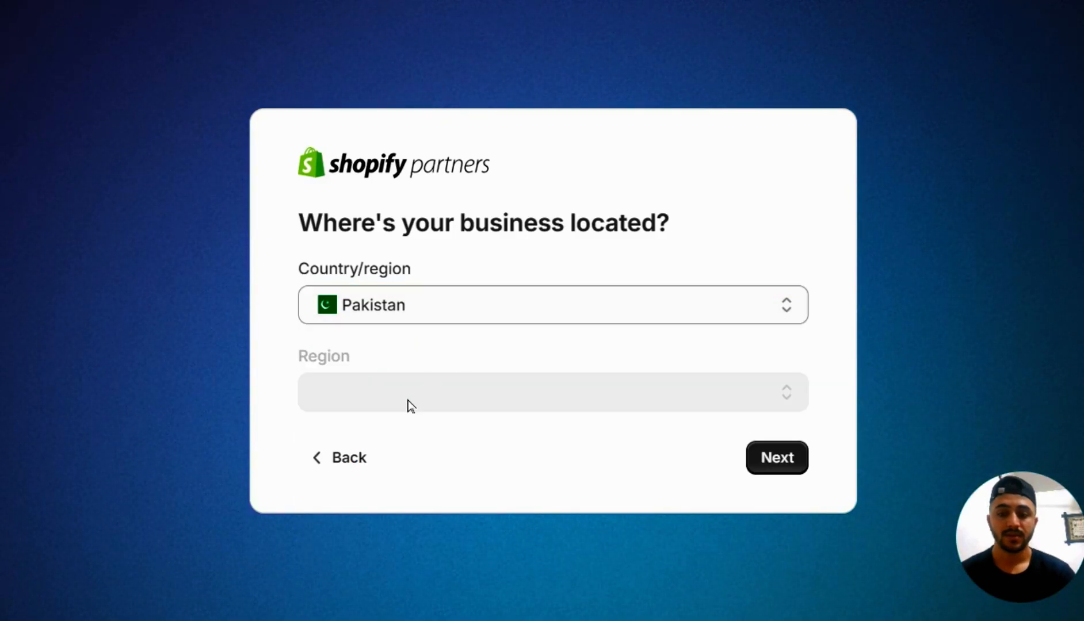
click(775, 467)
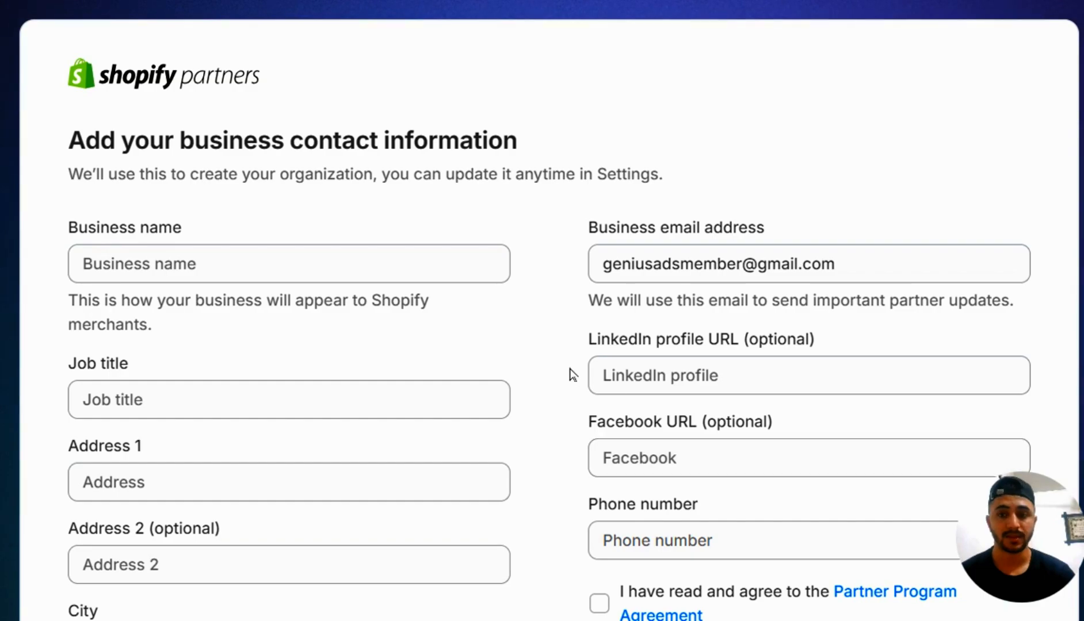
- Autofill the business contact form with the saved Spaqoo profile, including the business name, street address, city, postal code and phone number
key(ctrl+minus)
scroll(569, 370, down, 1)
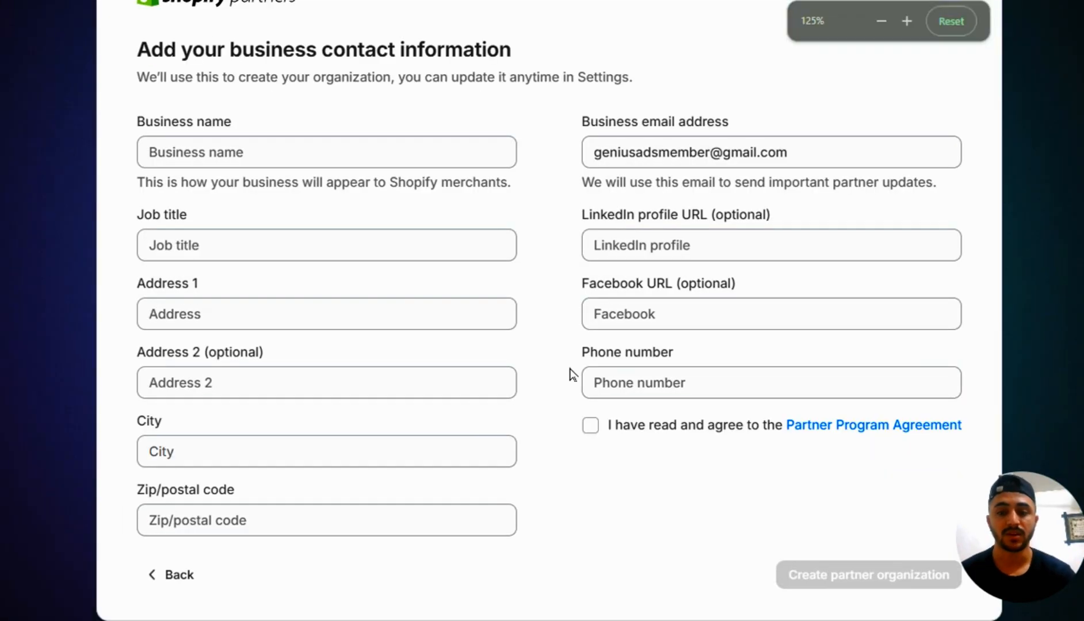
scroll(569, 369, up, 1)
click(368, 181)
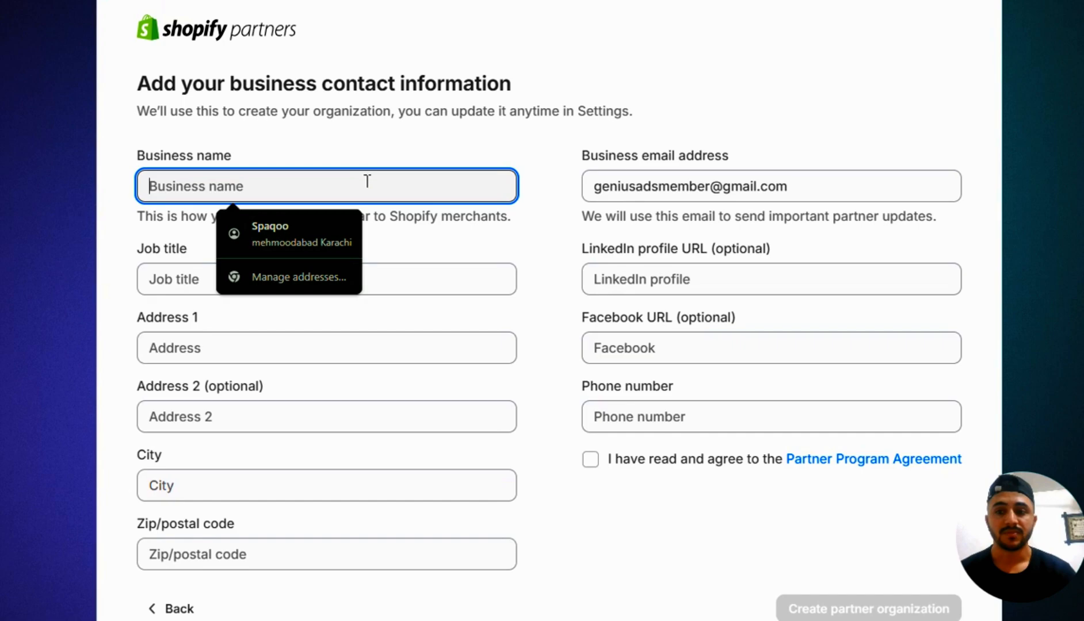
click(312, 235)
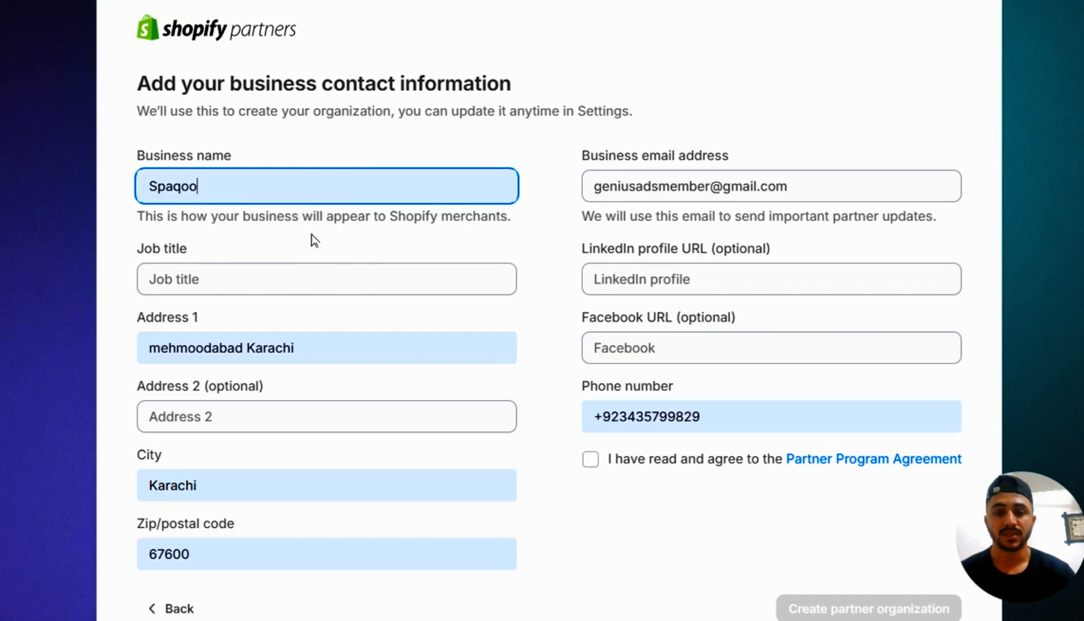
click(323, 427)
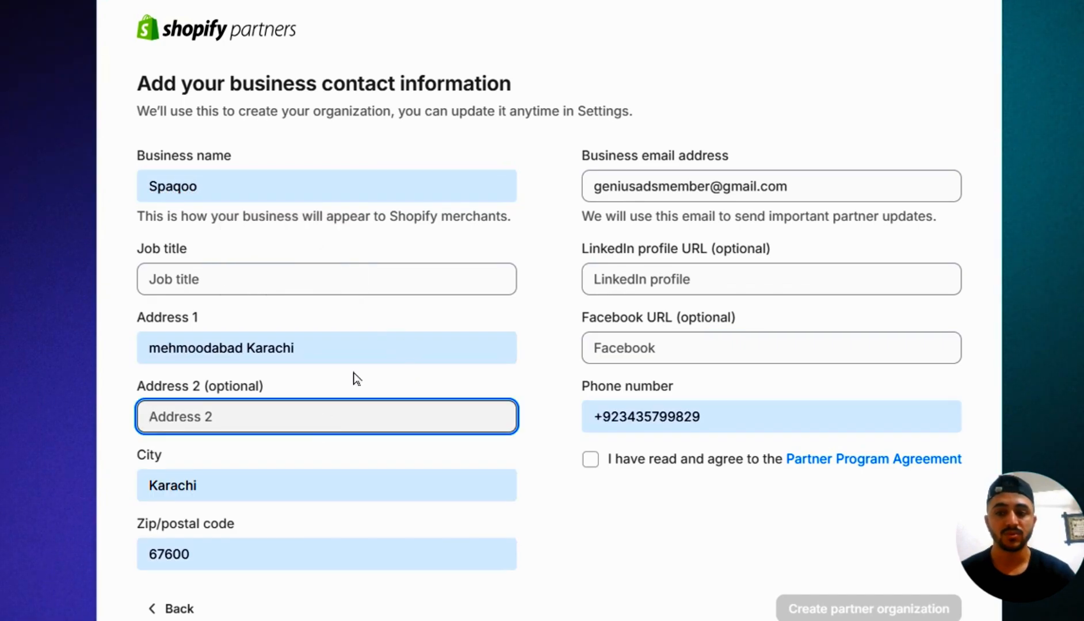
double_click(266, 214)
double_click(256, 191)
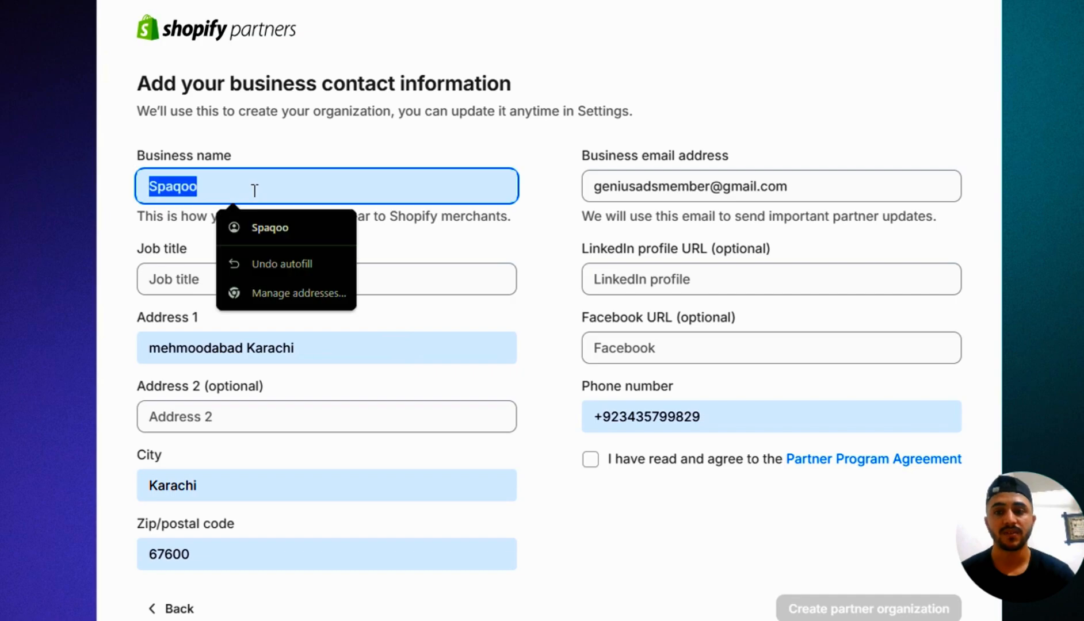
- Set the job title to "Shopify Expert" in the business contact information
click(393, 276)
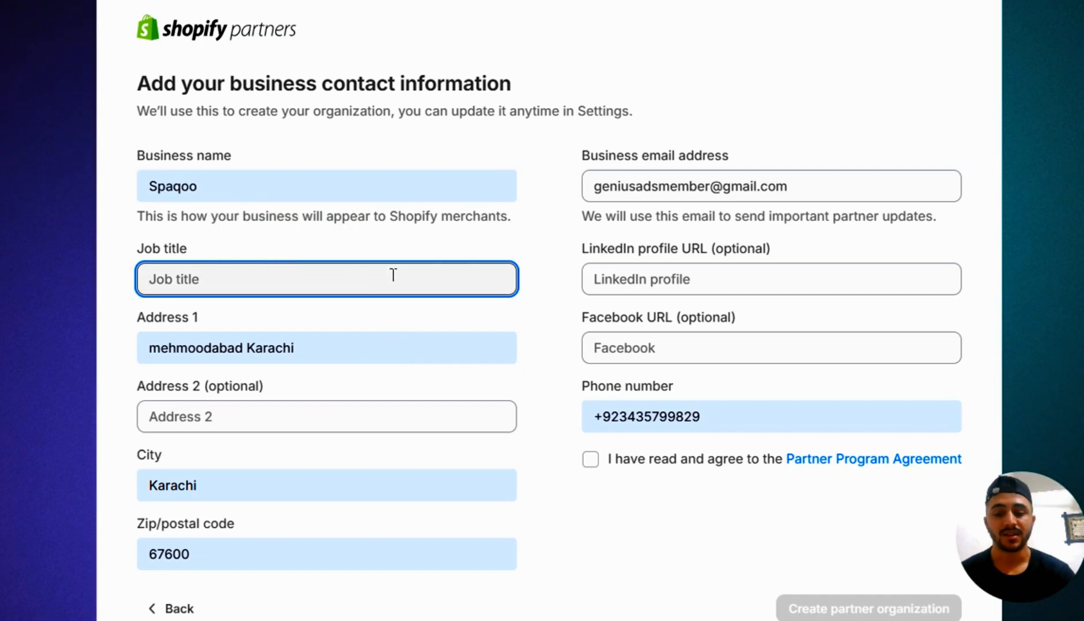
text(Shopify )
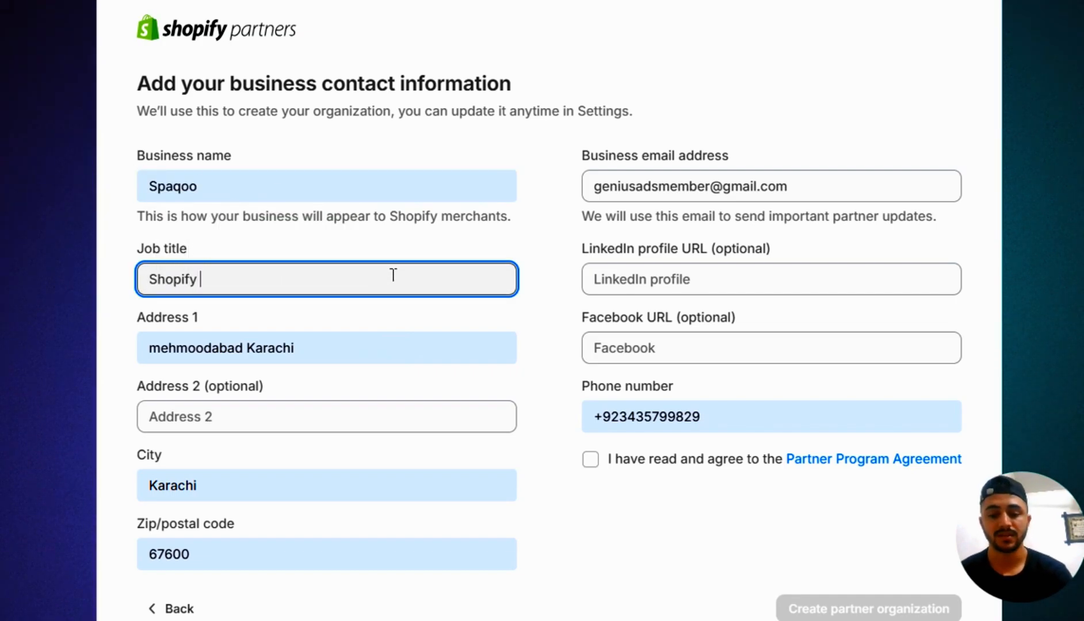
text(Developer)
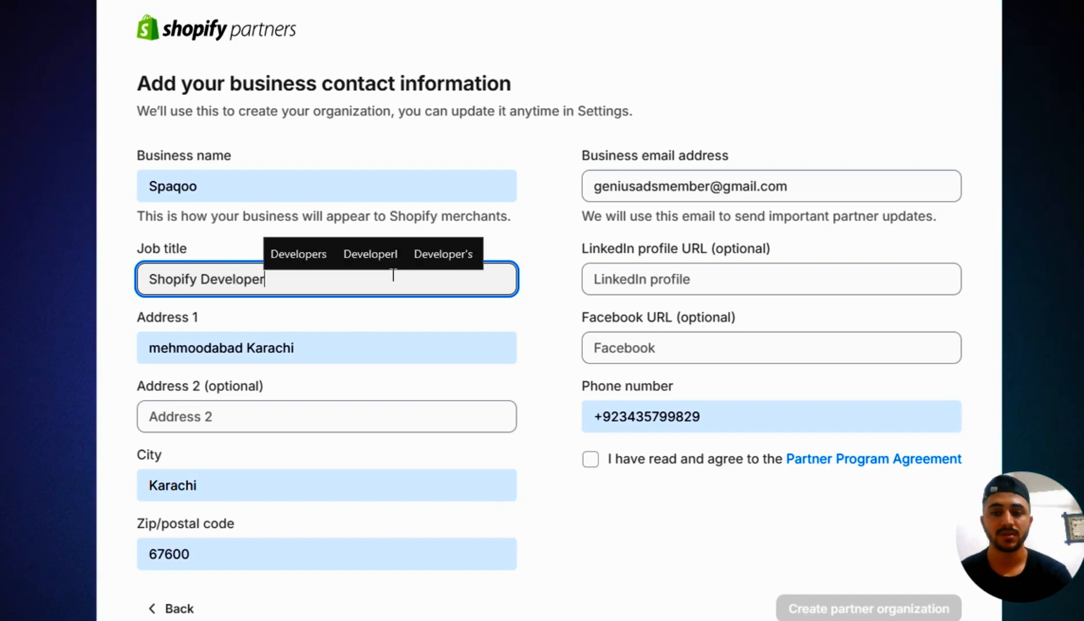
double_click(246, 275)
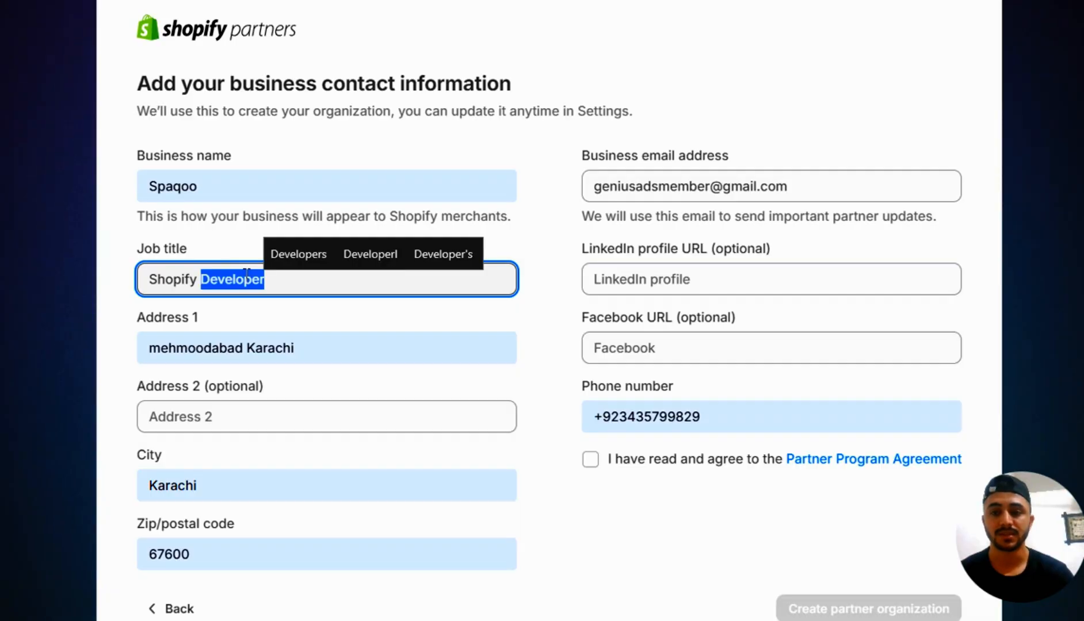
text(Expert)
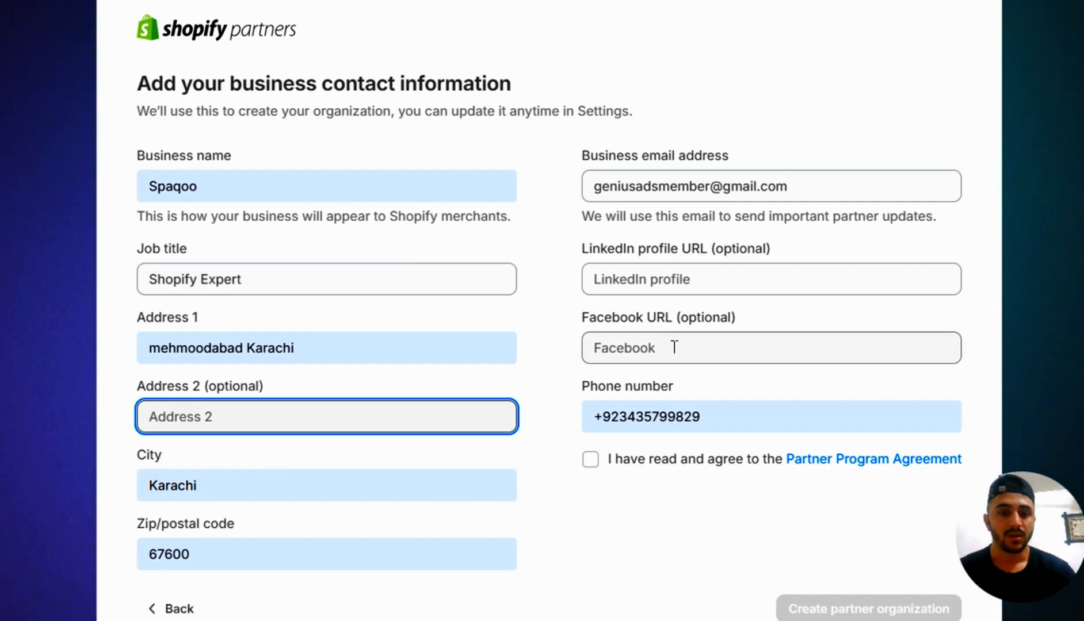
- Agree to the Partner Program Agreement and create the partner organization
click(592, 466)
scroll(593, 467, down, 1)
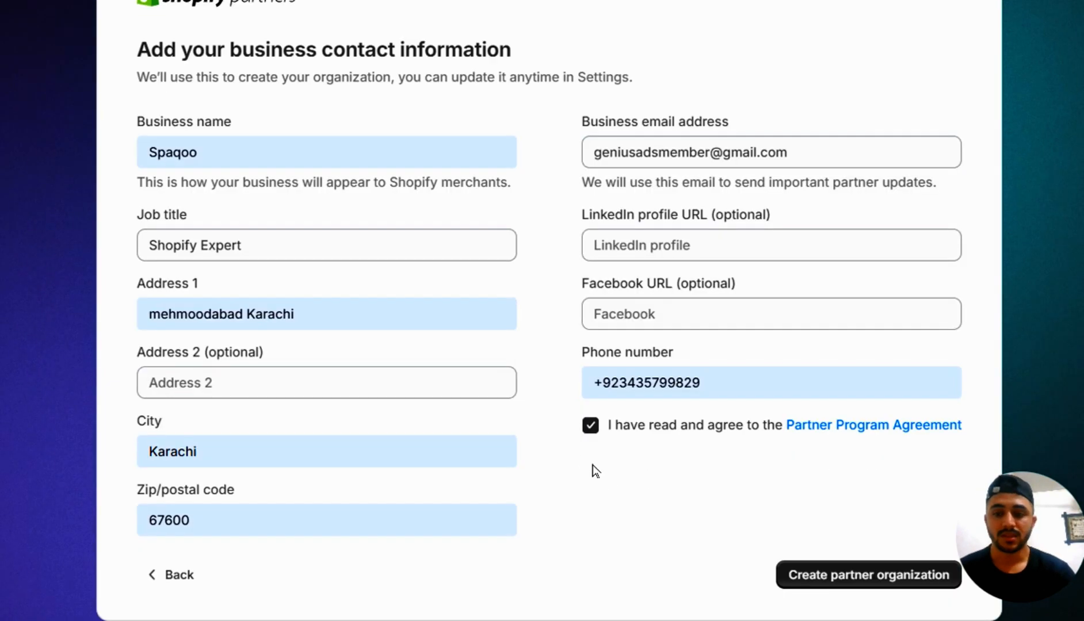
click(821, 577)
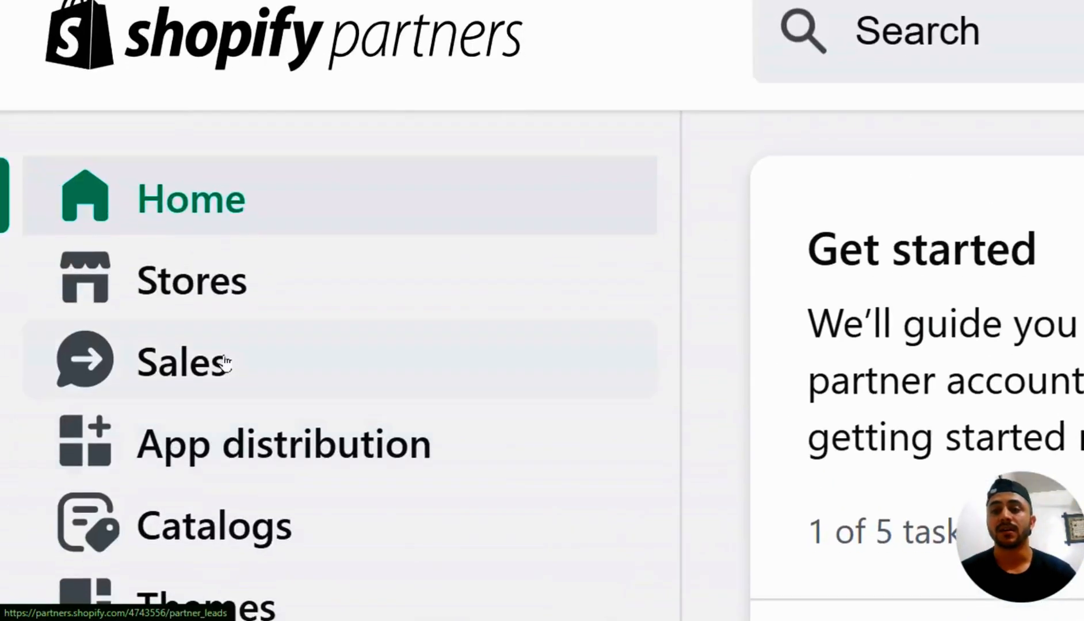
- Look over the partner dashboard's home page, including its navigation, getting started guide and store options
scroll(226, 362, down, 2)
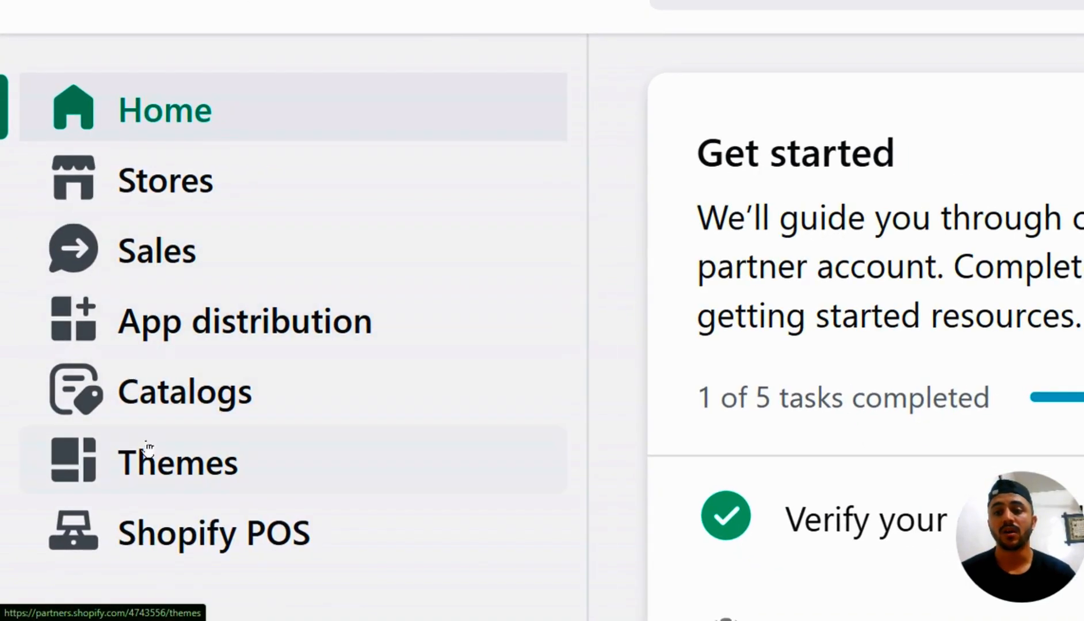
scroll(250, 381, down, 1)
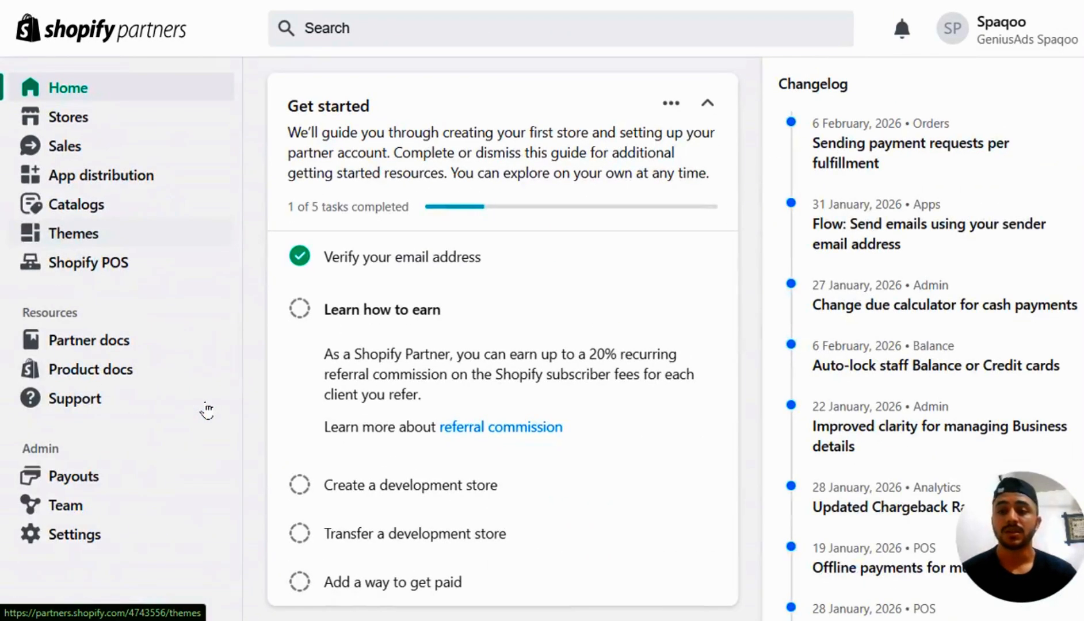
scroll(207, 410, down, 6)
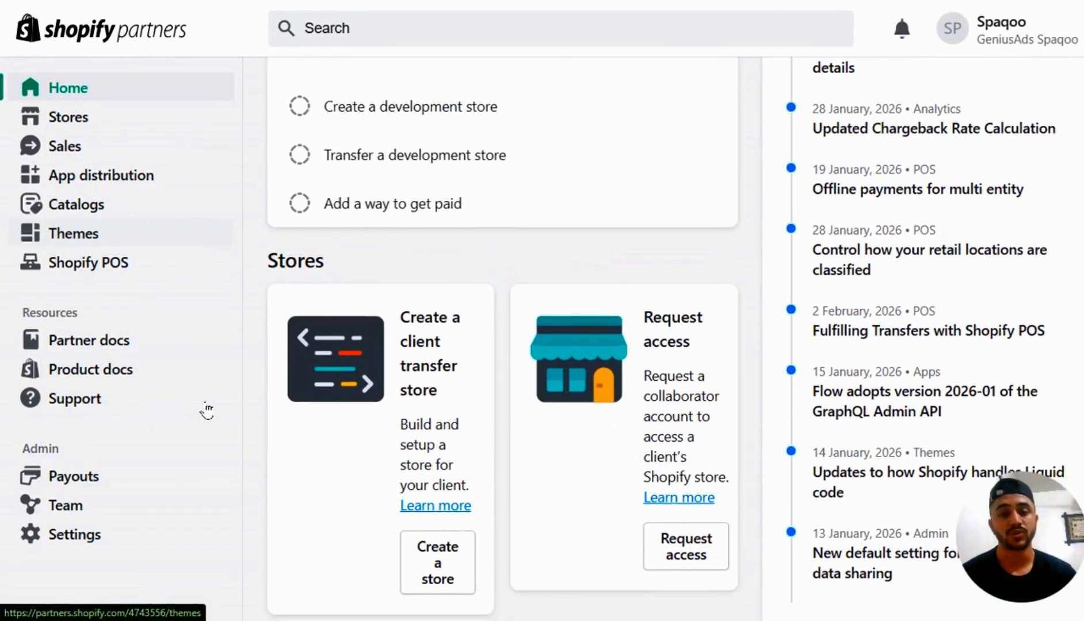
scroll(744, 203, up, 6)
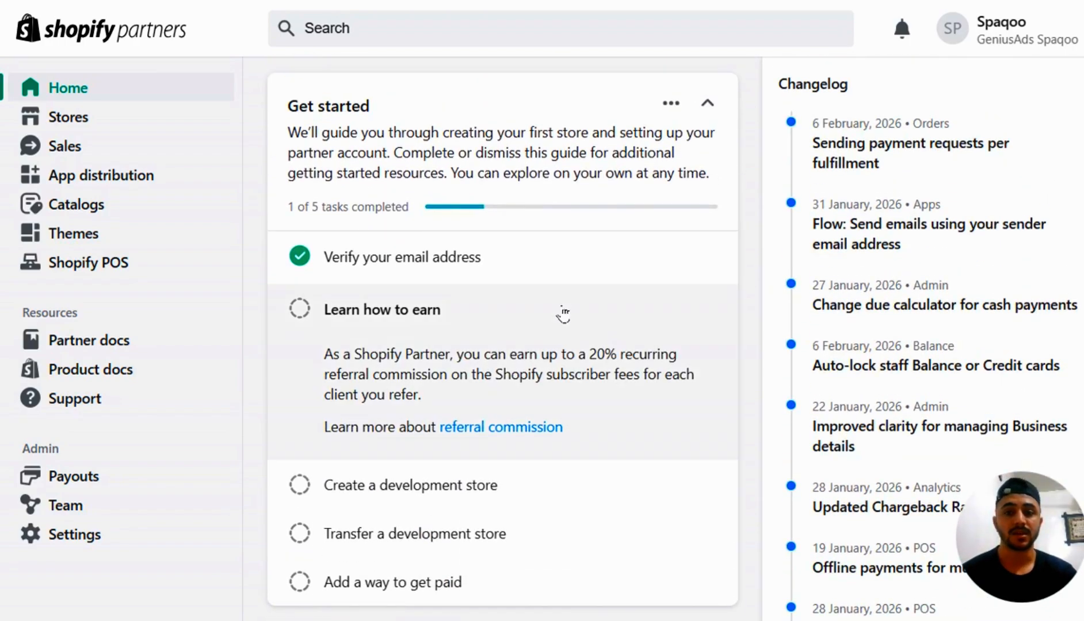
scroll(561, 311, down, 7)
scroll(561, 306, up, 7)
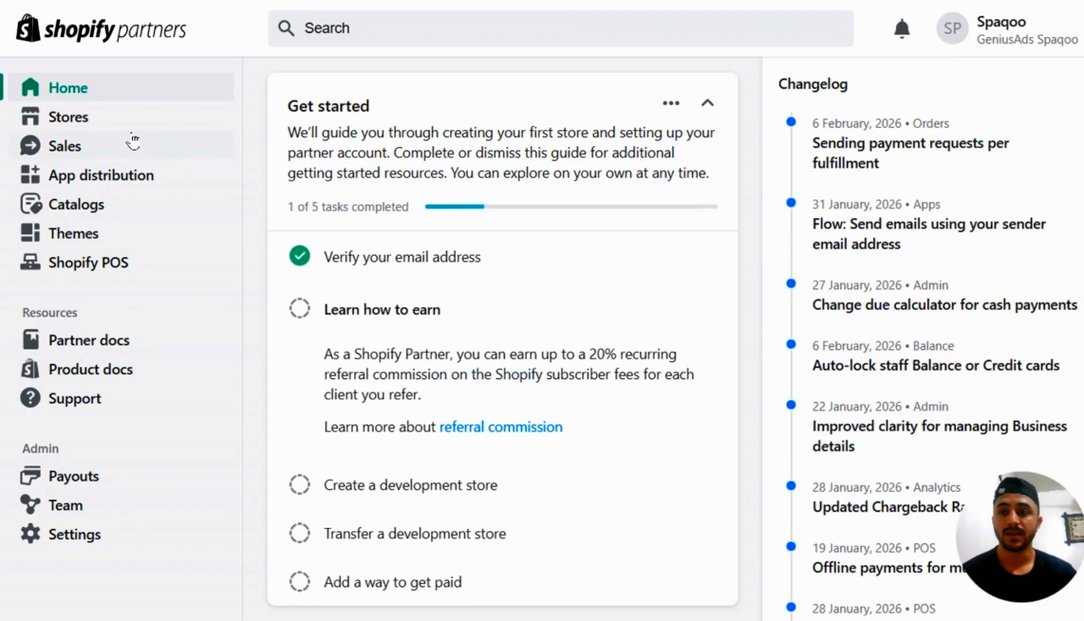
- Open the Stores page and examine its client transfer store and collaborator access options
click(126, 120)
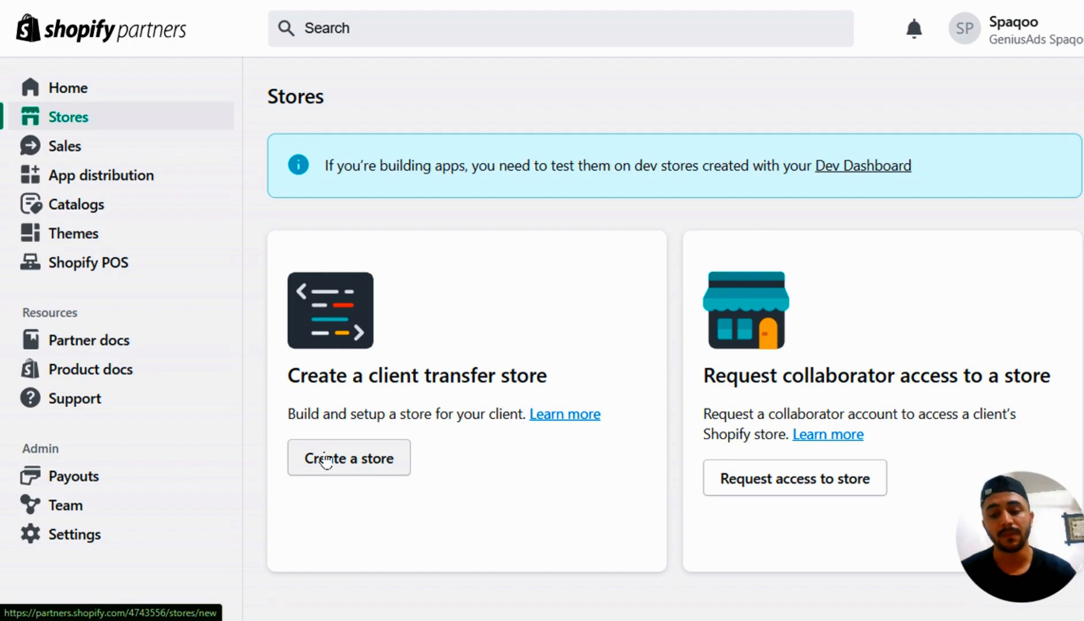
triple_click(342, 380)
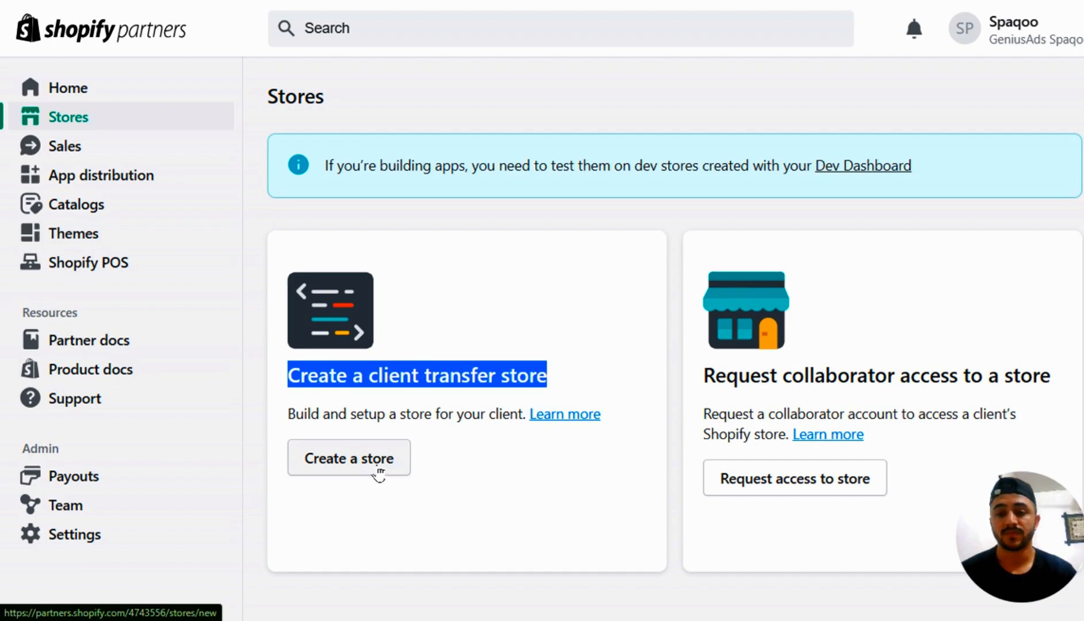
triple_click(814, 358)
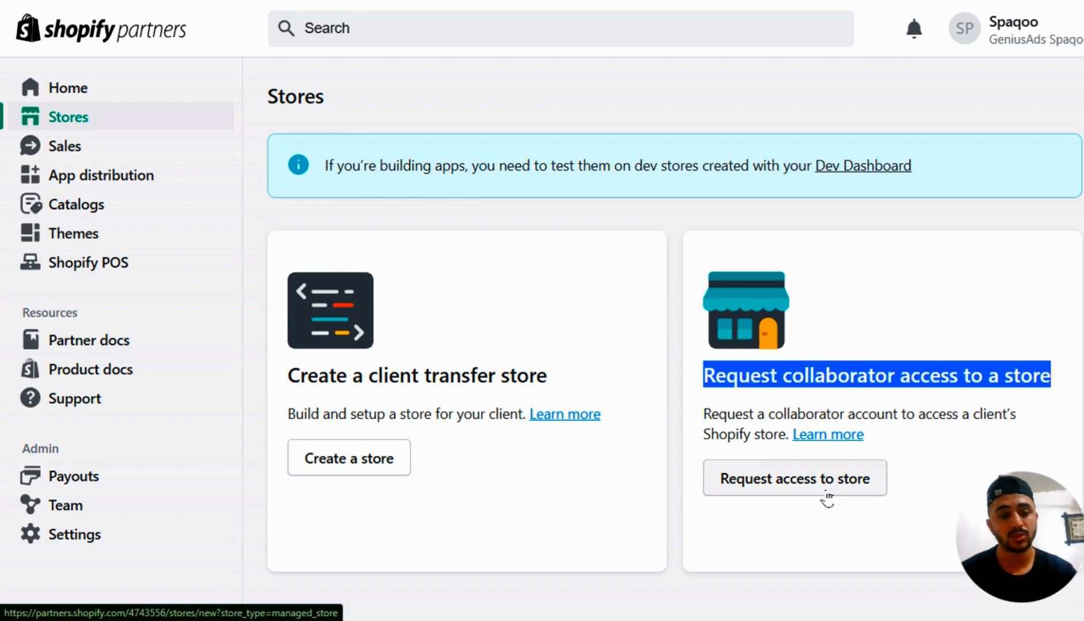
- View the store URL and permissions sections of the collaborator access request form, and return to the Stores page
click(744, 464)
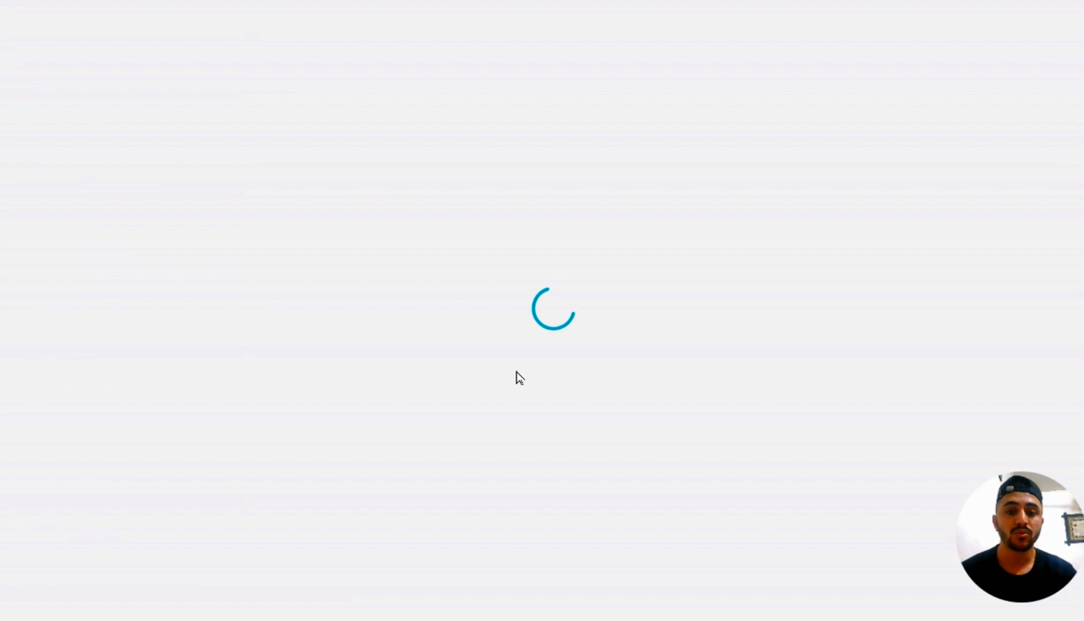
scroll(472, 440, down, 3)
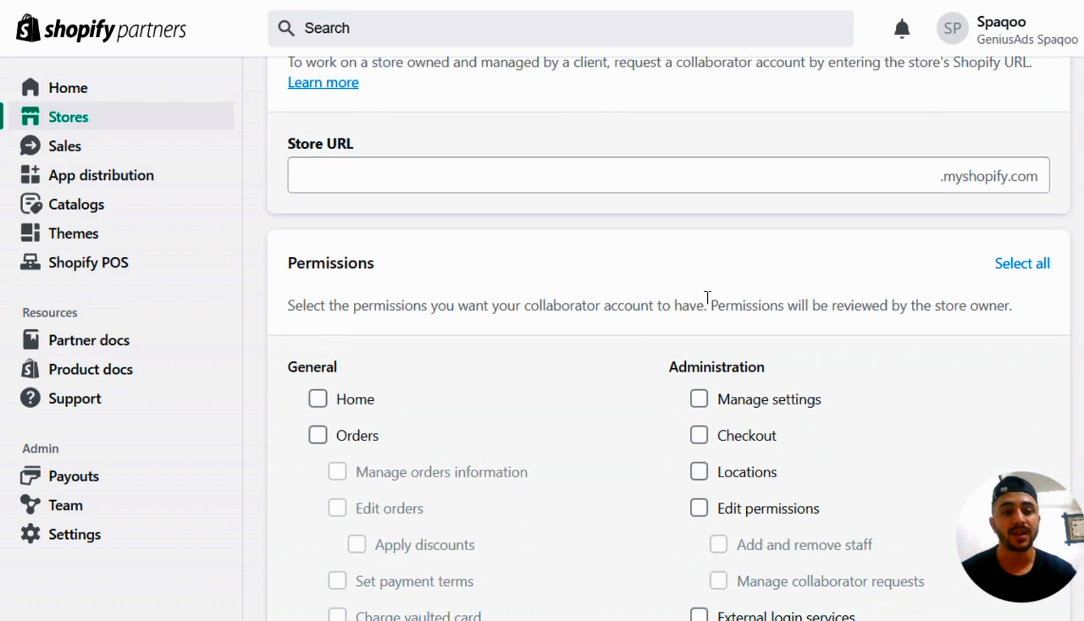
scroll(627, 211, up, 3)
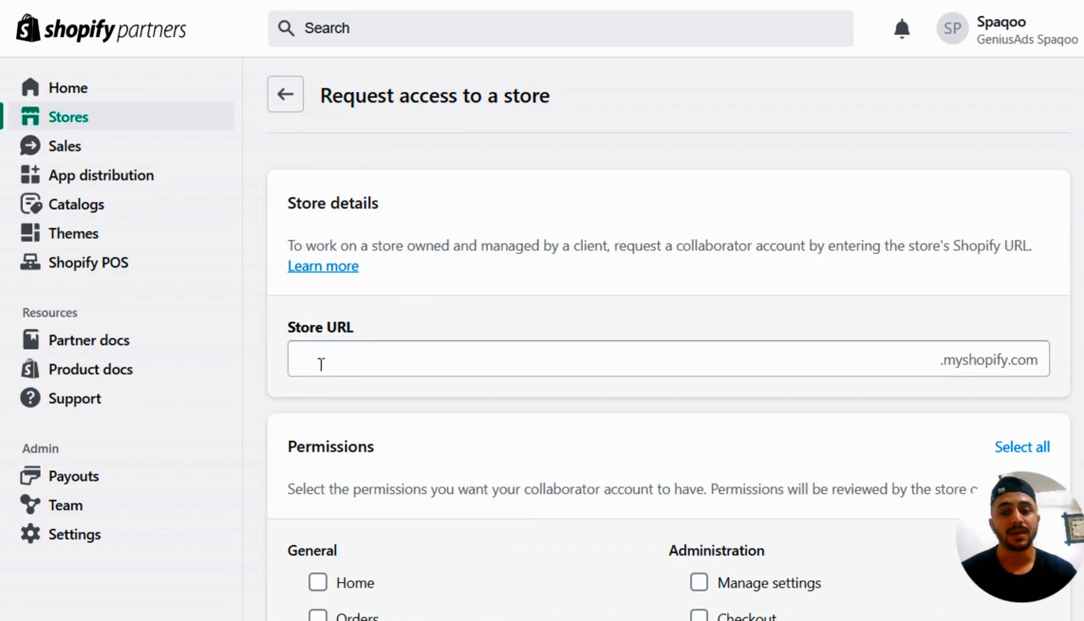
click(286, 96)
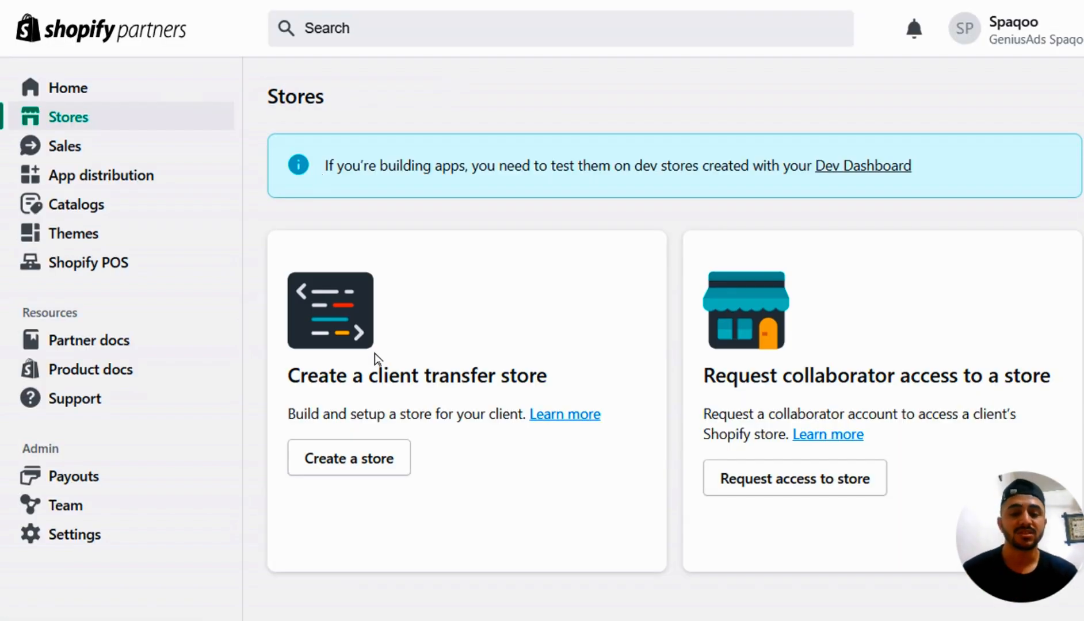
- Start creating a client transfer store and try the store names "shorts" and "shortz", clearing the name field again
click(314, 464)
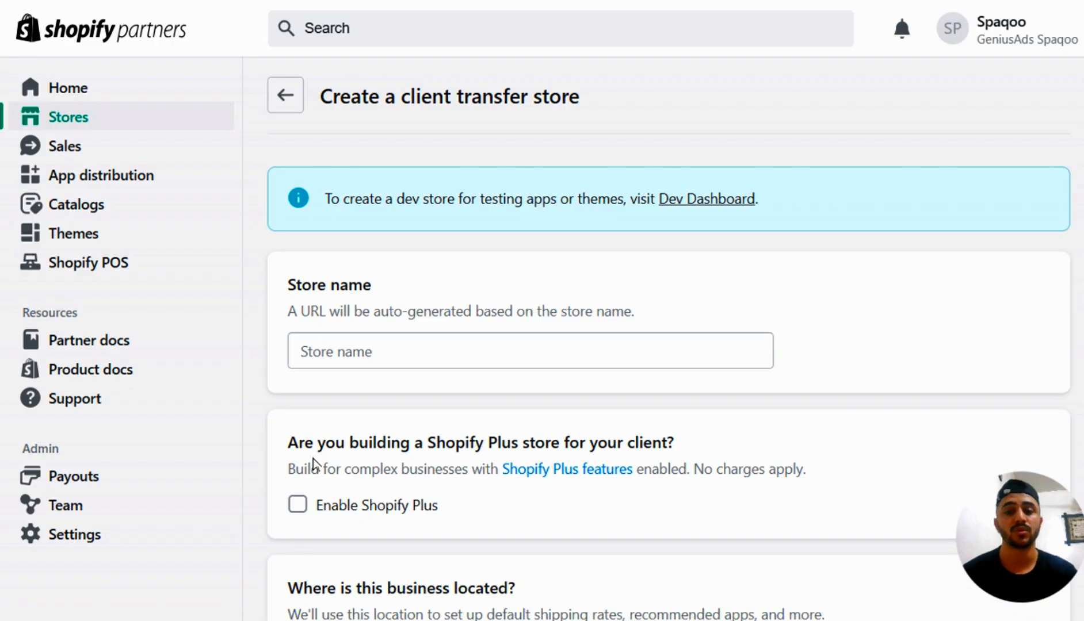
click(355, 363)
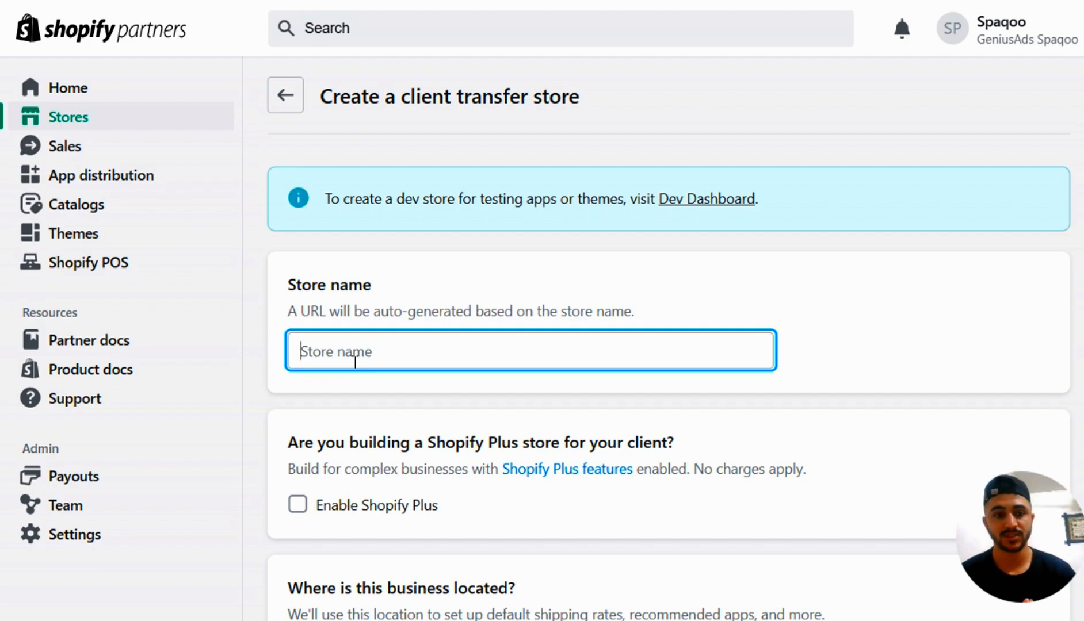
text(shorts)
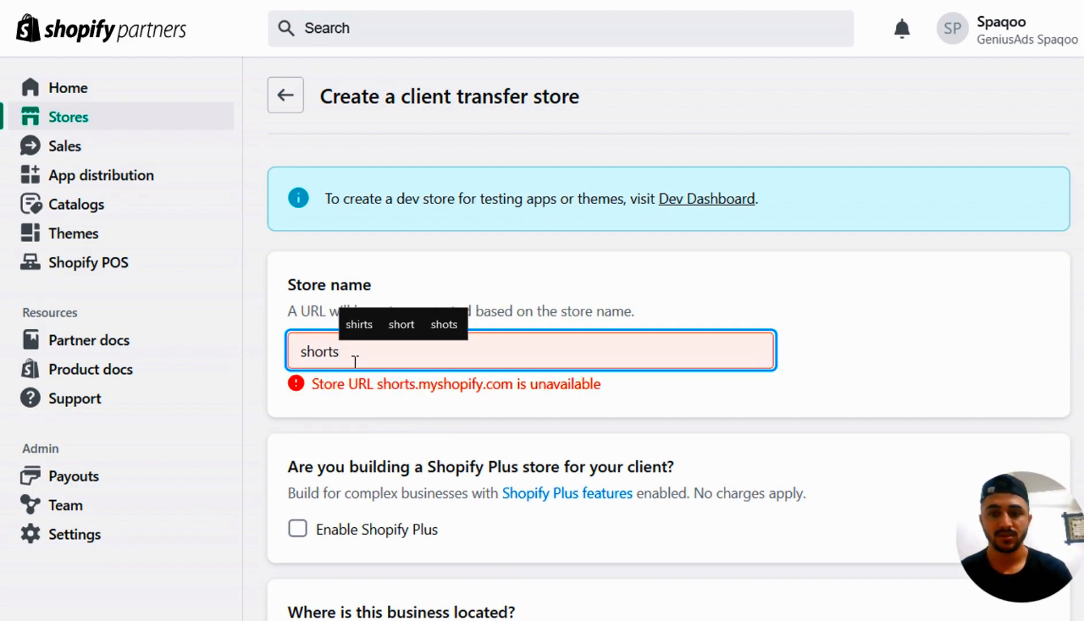
key(BackSpace)
text(z)
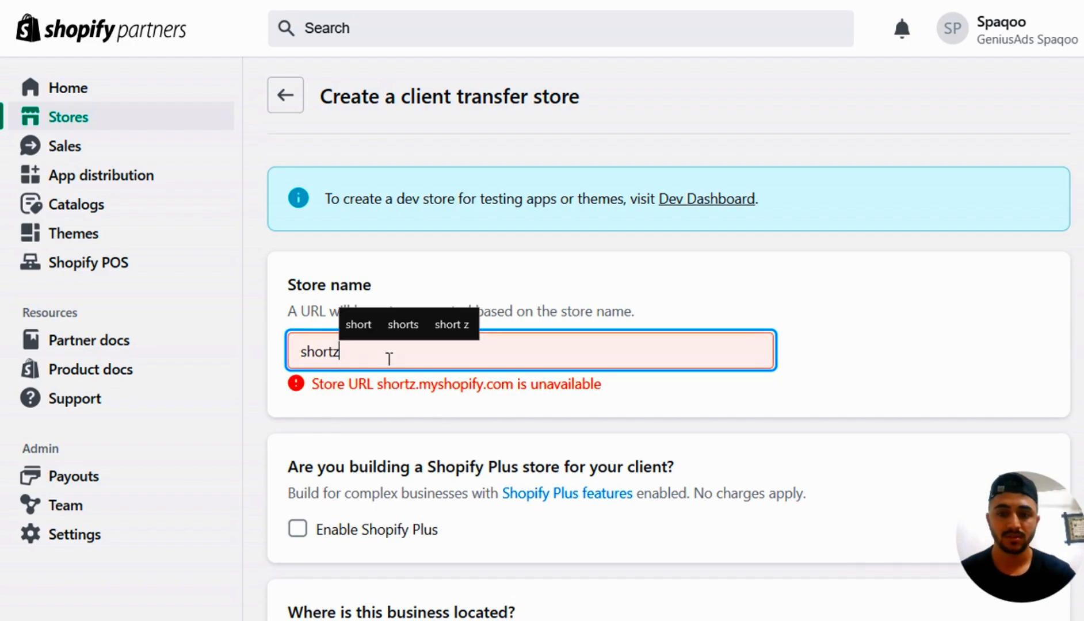
key(ctrl+a)
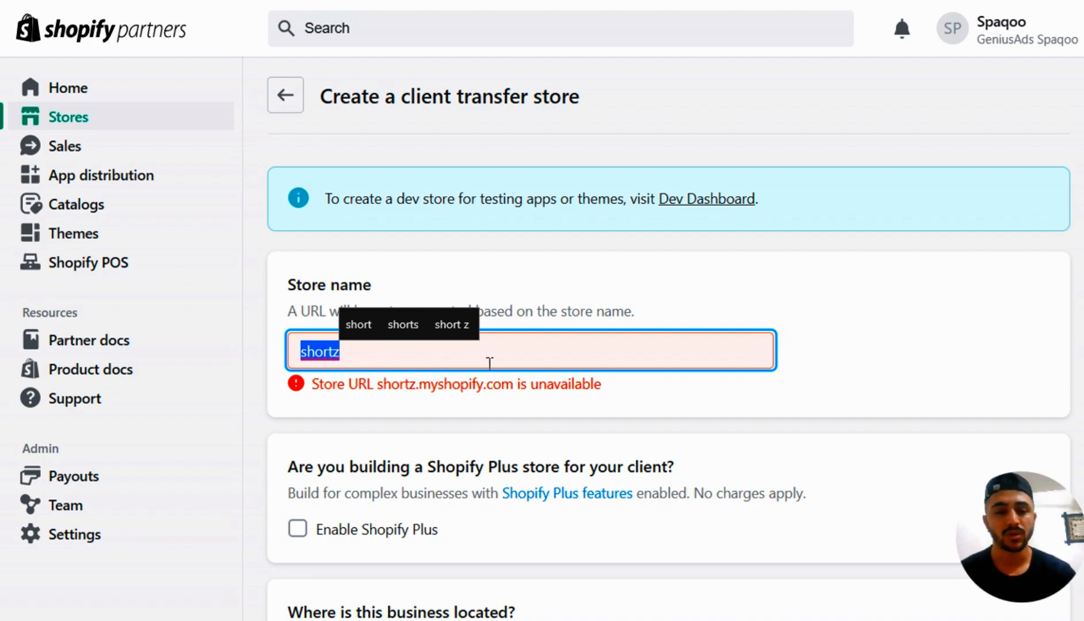
key(BackSpace)
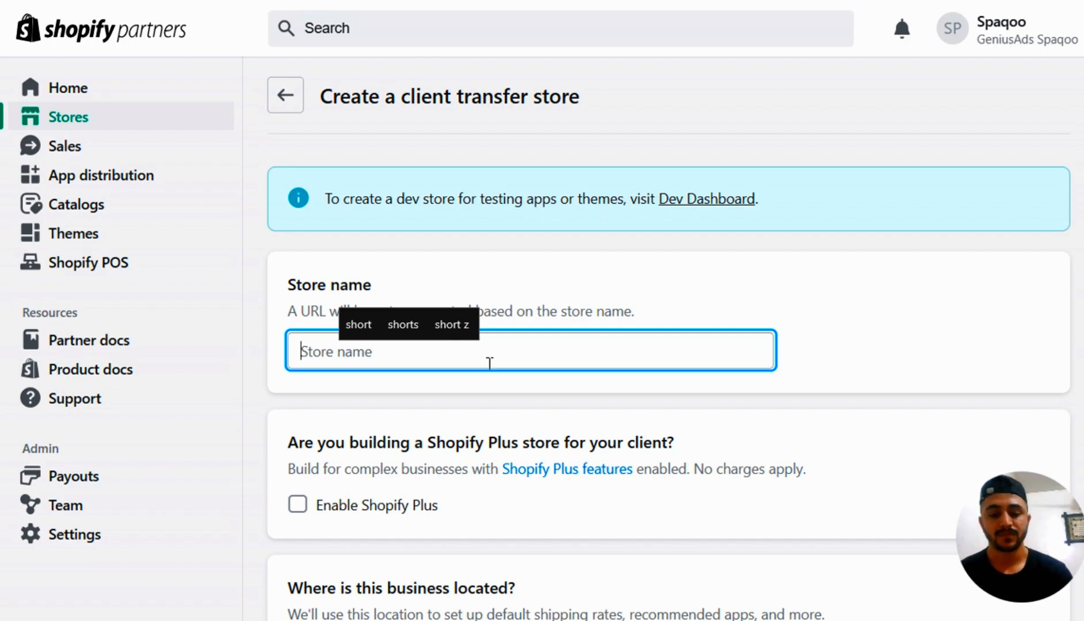
- Enter "trouser shirts" as the name of the client transfer store
text(trouser)
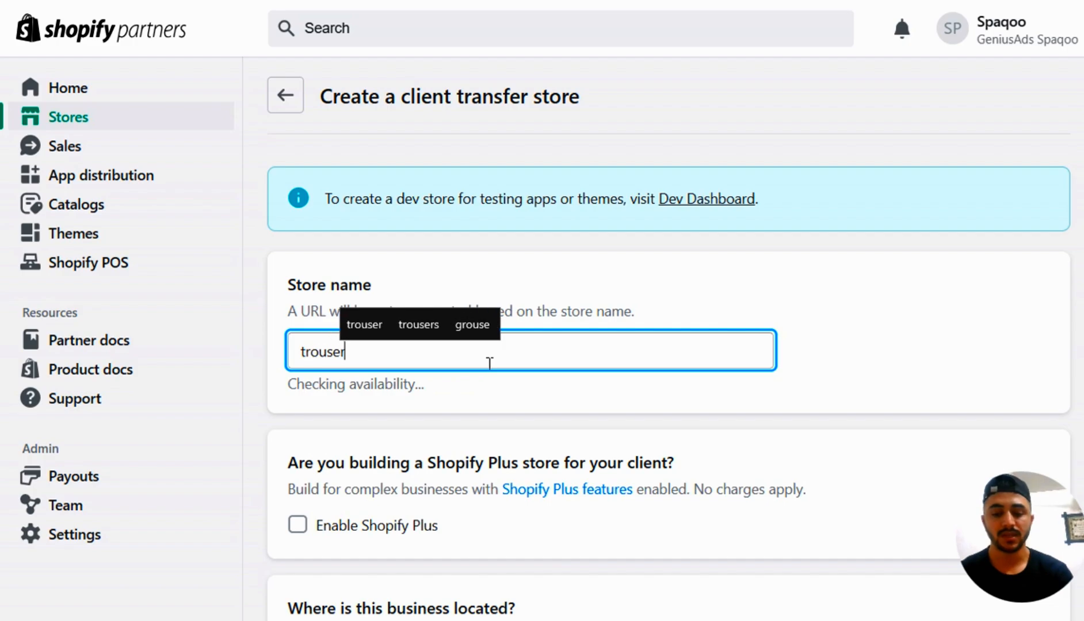
text( s)
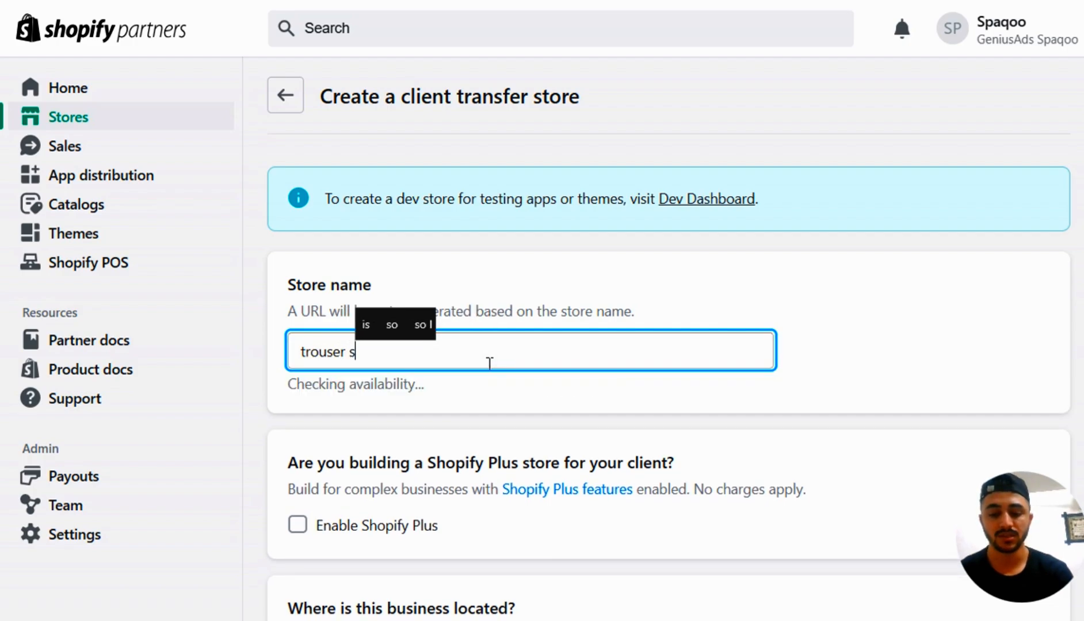
text(hirts)
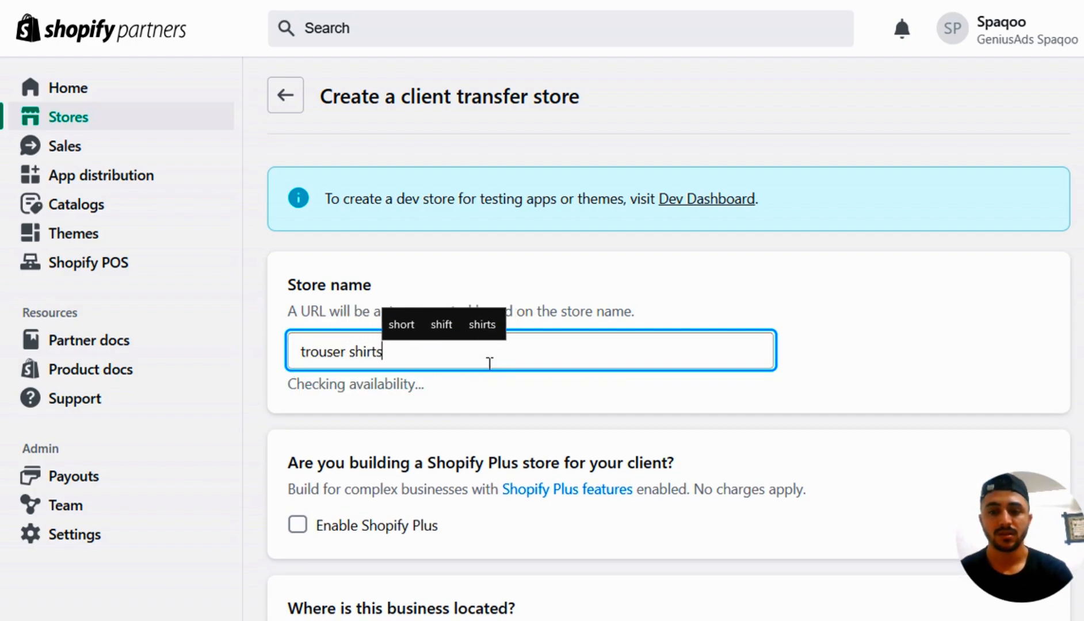
key(Left)
key(Left)
key(Left)
key(Left)
key(Left)
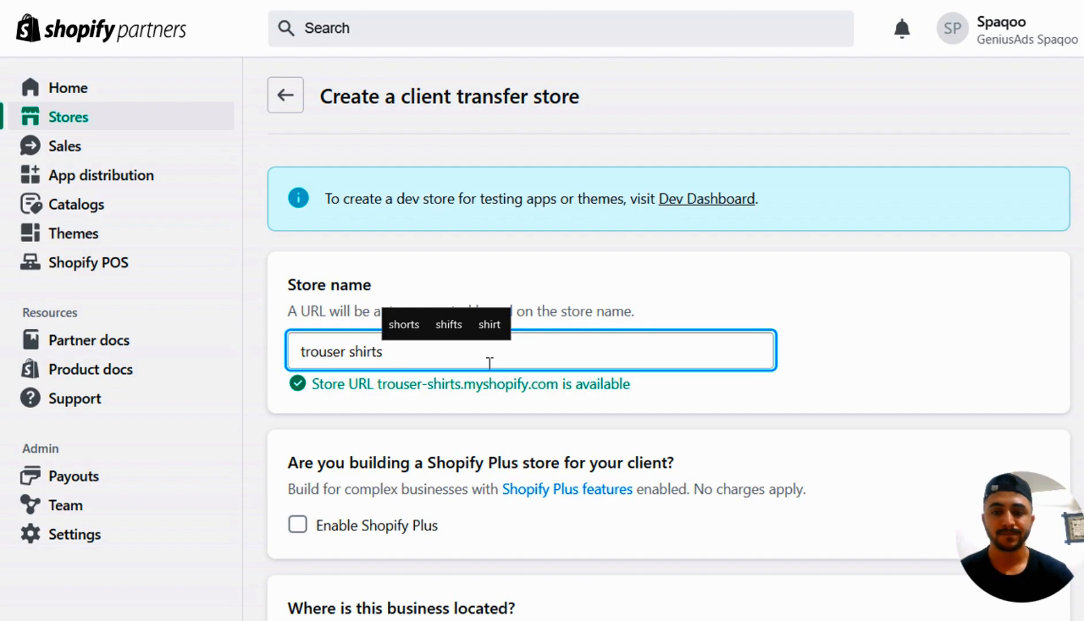
key(Right)
key(Right)
key(Right)
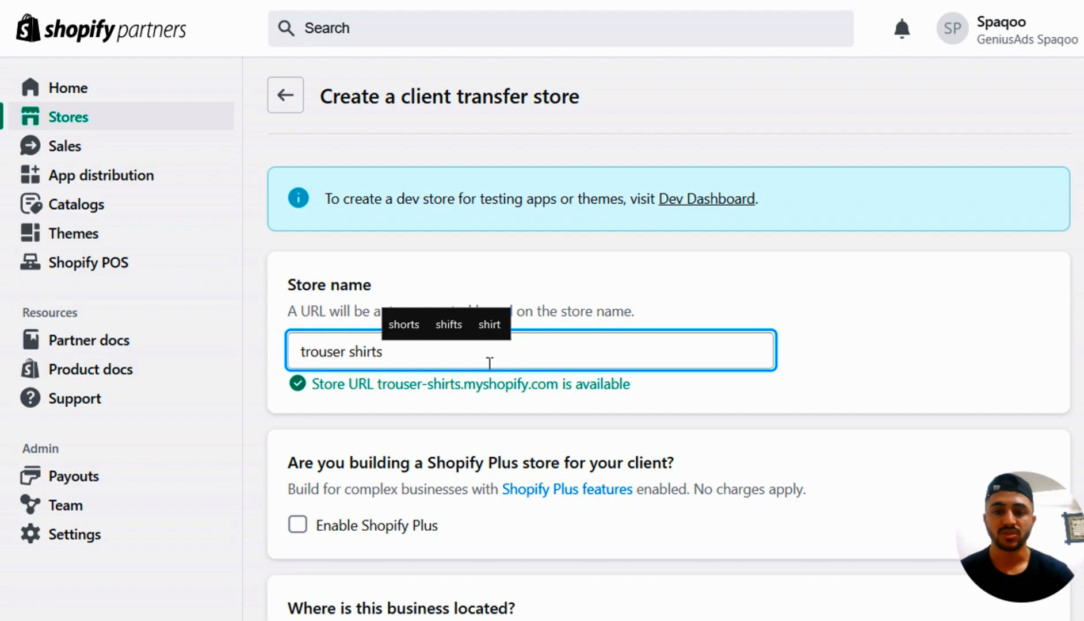
- Try "spaqoo" as the name of the client transfer store
key(Left)
key(Left)
key(Left)
key(Left)
key(Left)
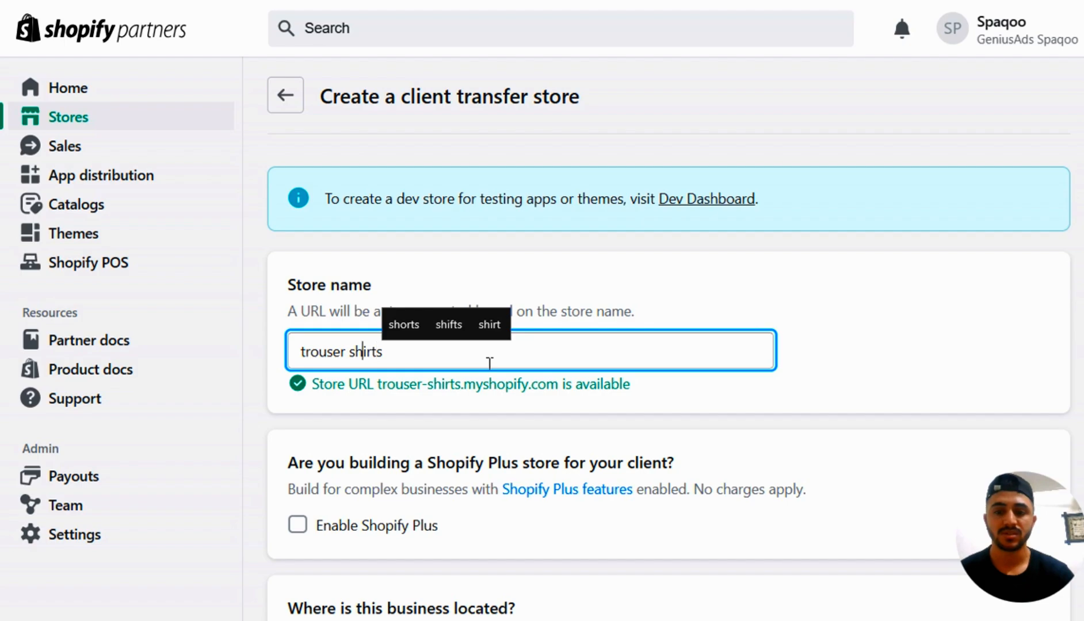
key(ctrl+a)
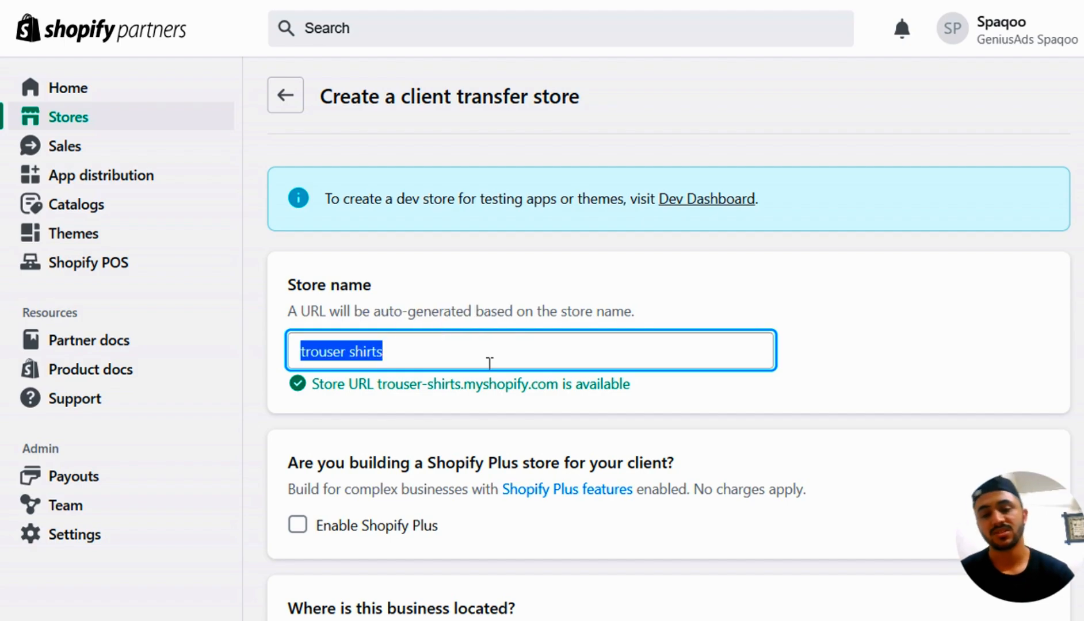
text(spaqoo)
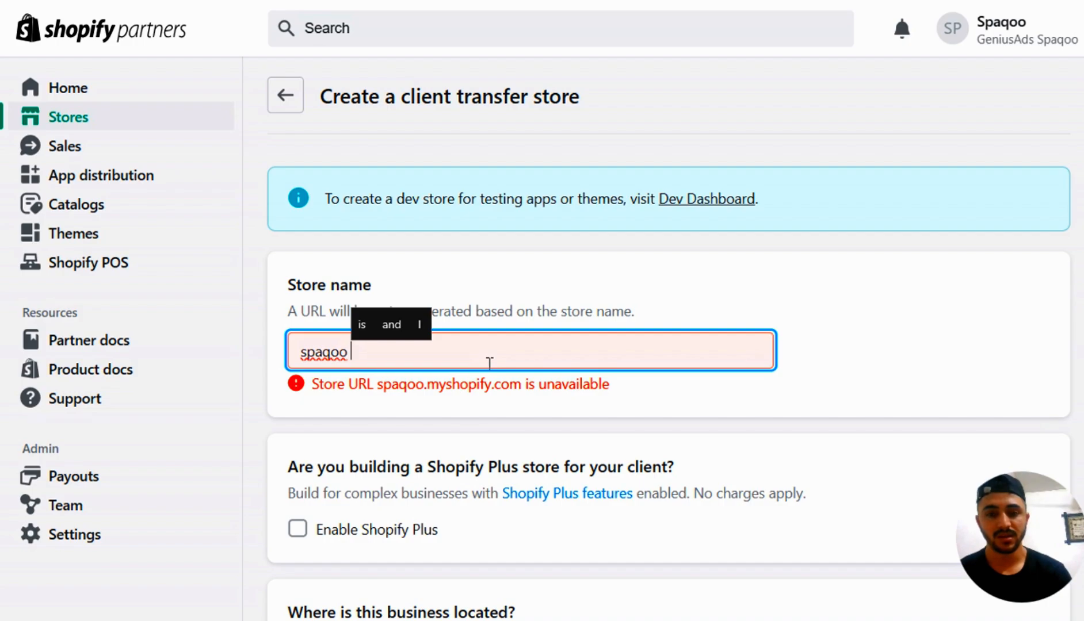
key(BackSpace)
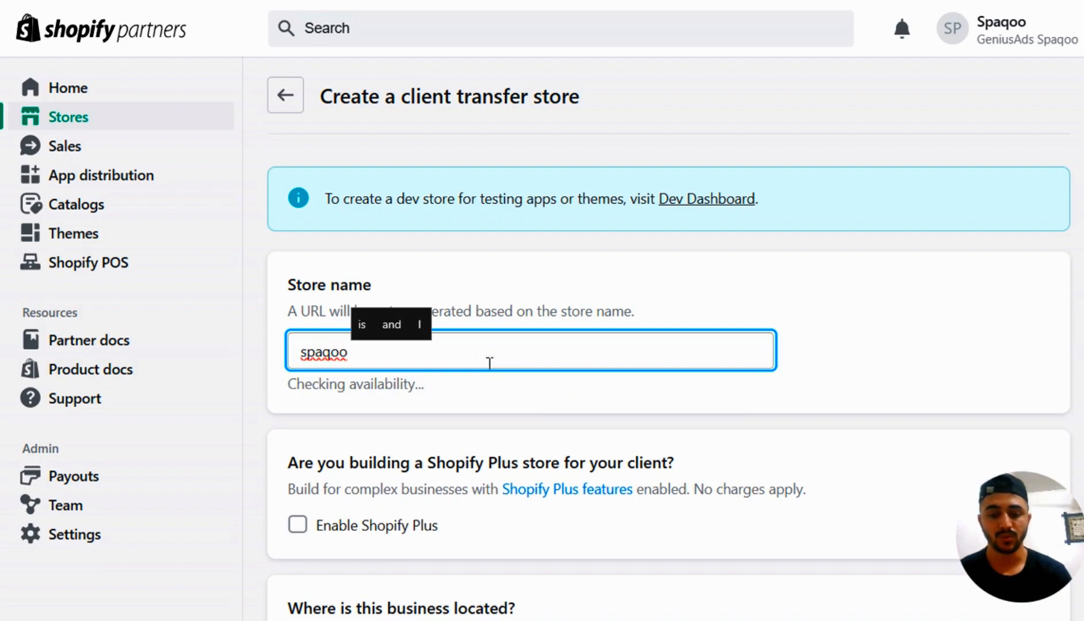
- Try "newShirts" as the name of the client transfer store
key(ctrl+a)
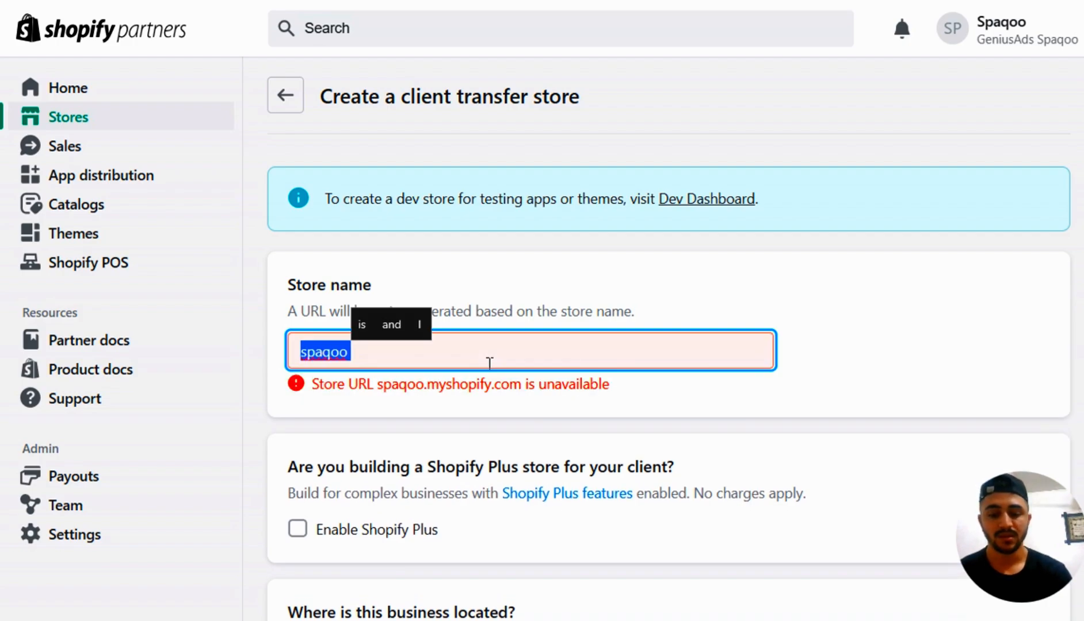
text(newS)
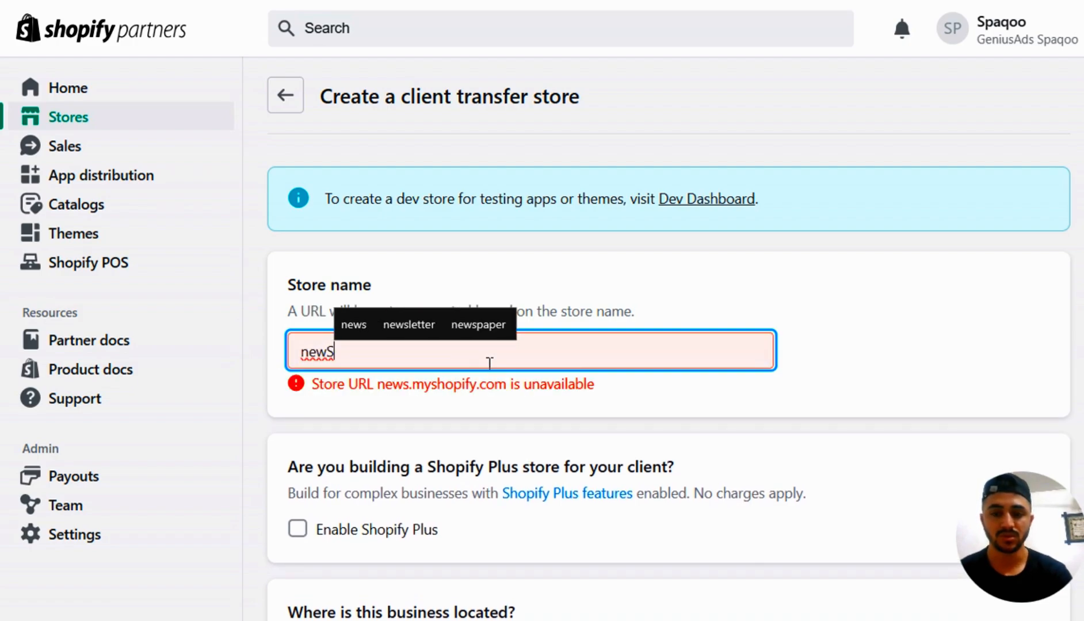
text(hirts)
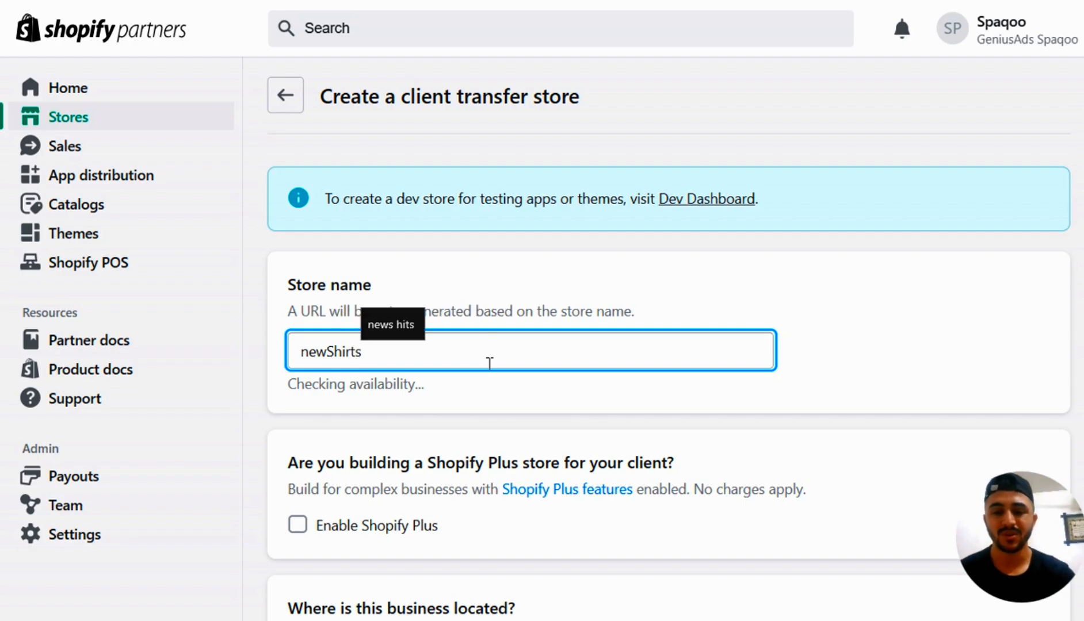
scroll(489, 362, down, 1)
scroll(490, 363, down, 1)
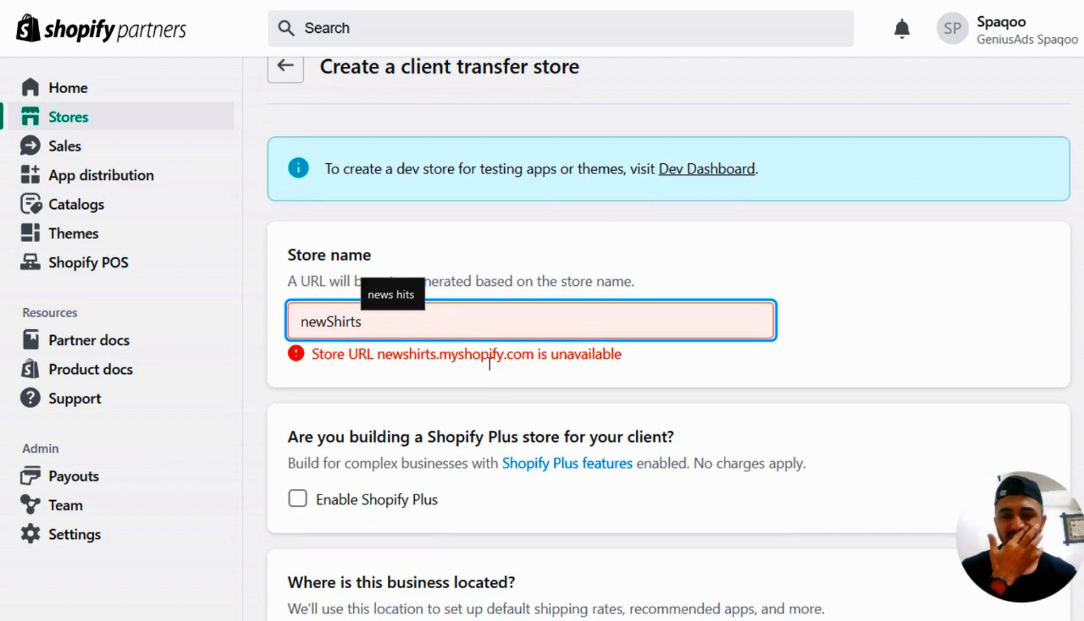
- Replace the store name with "spaqooshirts"
double_click(463, 333)
text(spaq)
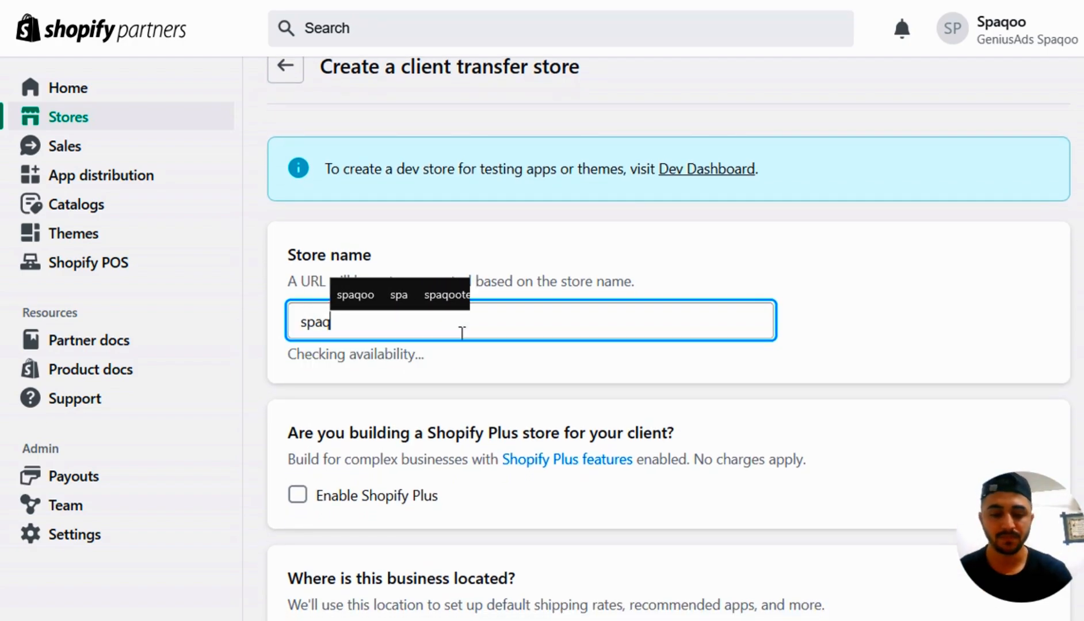
text(ooshirts)
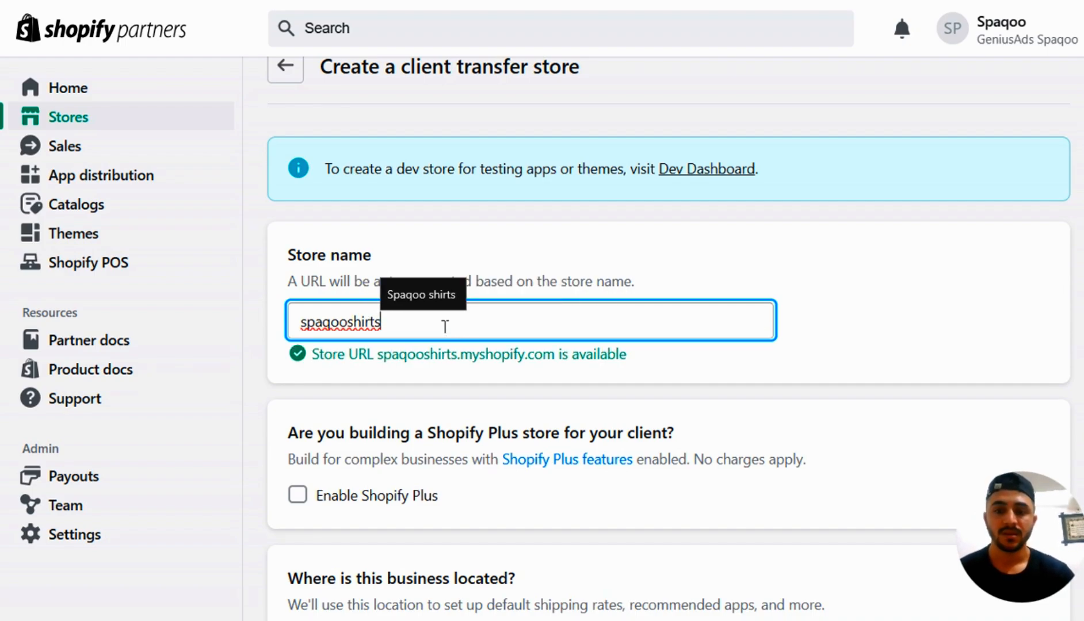
double_click(445, 325)
key(Right)
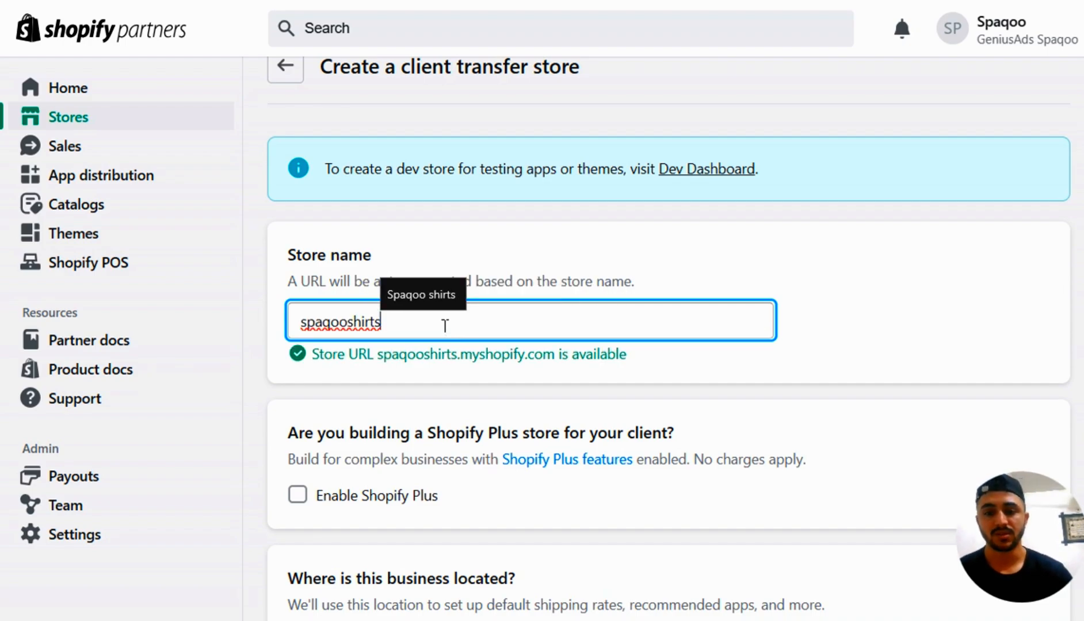
- Change the ending of the store name so that it reads "spaqoo apperals"
key(BackSpace)
key(BackSpace)
key(BackSpace)
key(BackSpace)
key(BackSpace)
key(BackSpace)
text(apperals)
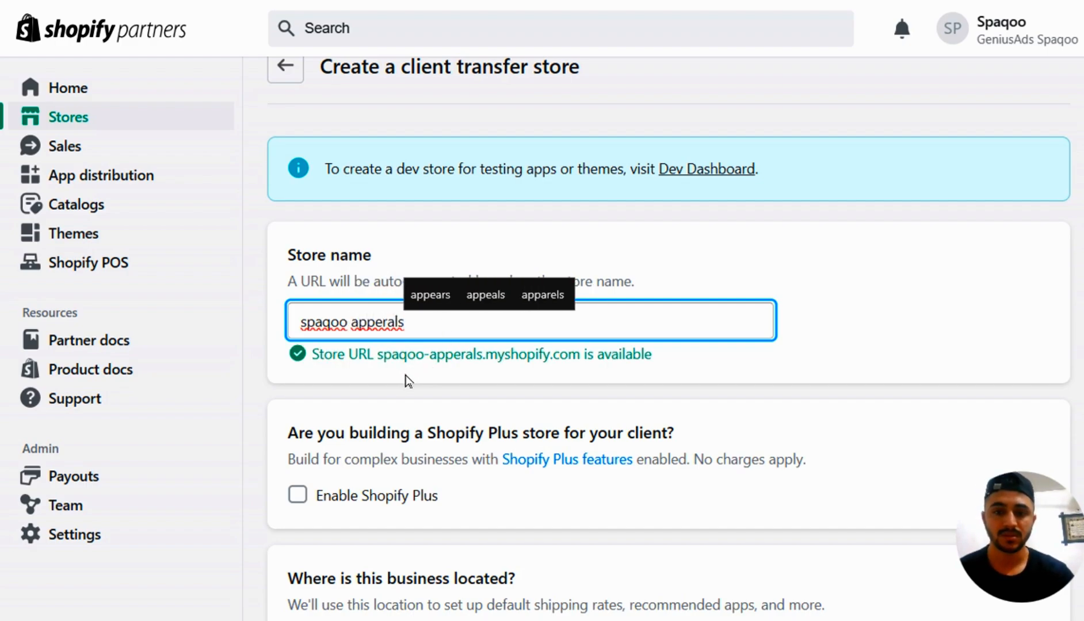
- Create the client transfer store with Pakistan as the business location and Shopify Plus left disabled
scroll(408, 381, down, 1)
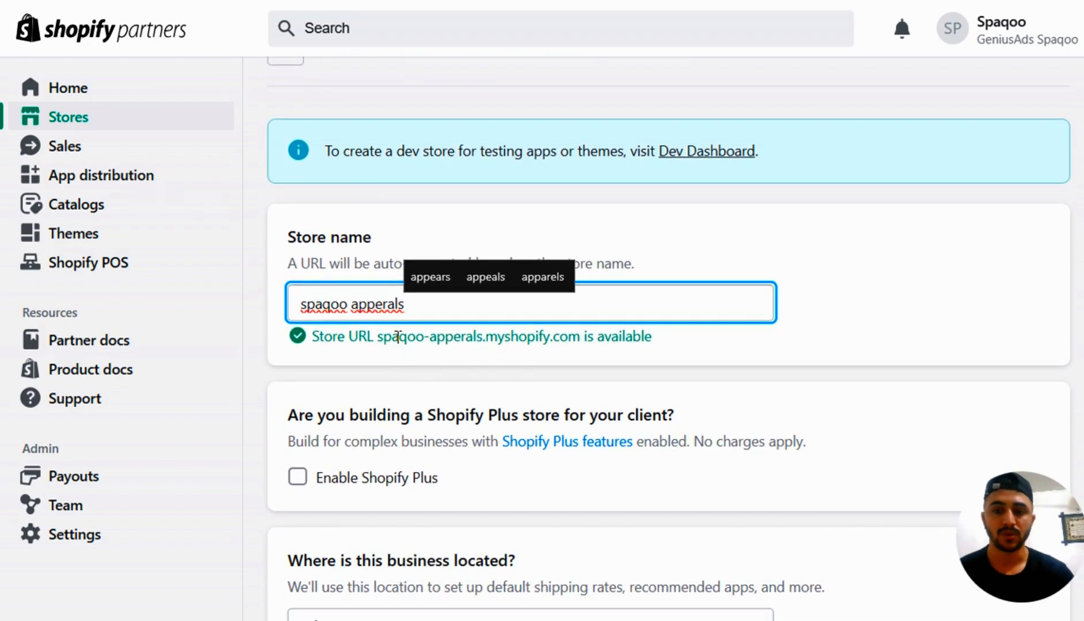
scroll(394, 329, down, 3)
scroll(393, 384, down, 2)
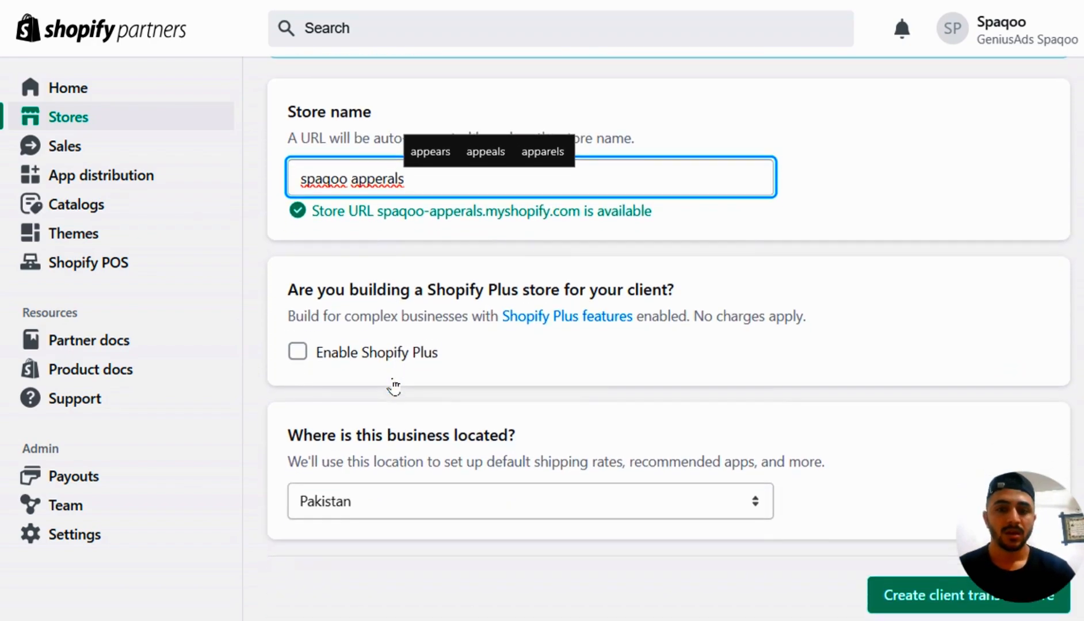
click(889, 584)
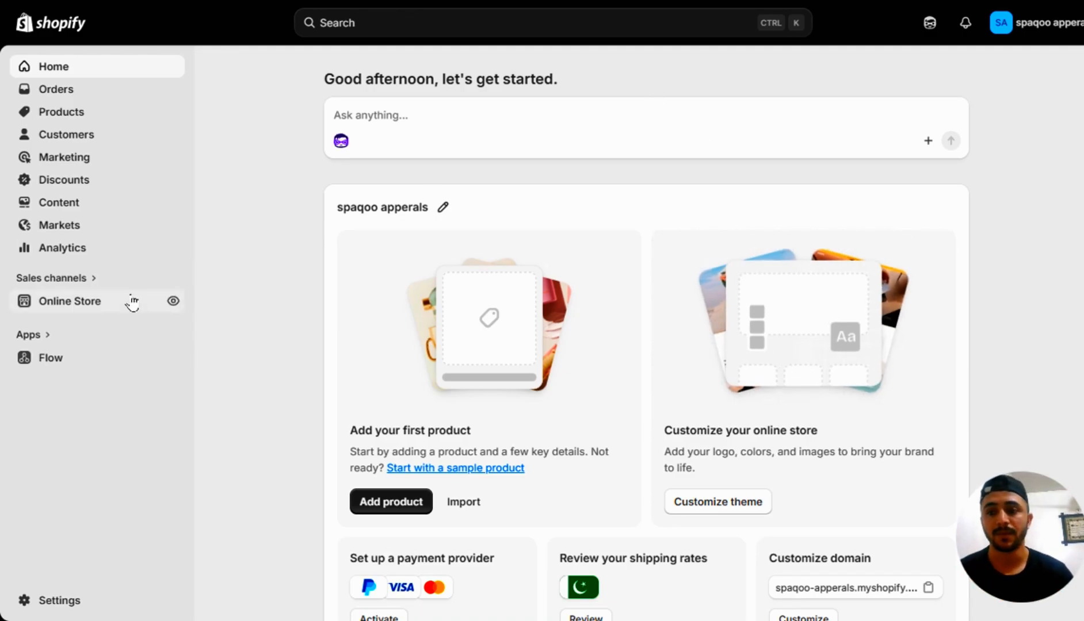
- Preview the new online store, examine its home page banner and product section, and return to the store admin
click(173, 301)
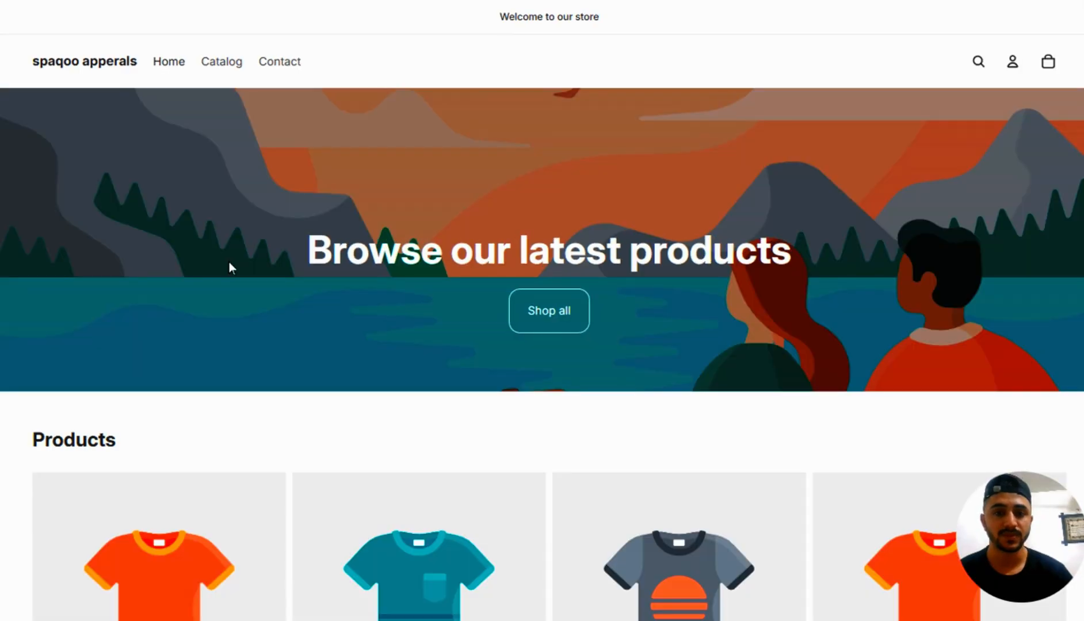
scroll(233, 268, down, 10)
scroll(230, 267, up, 10)
scroll(230, 268, down, 1)
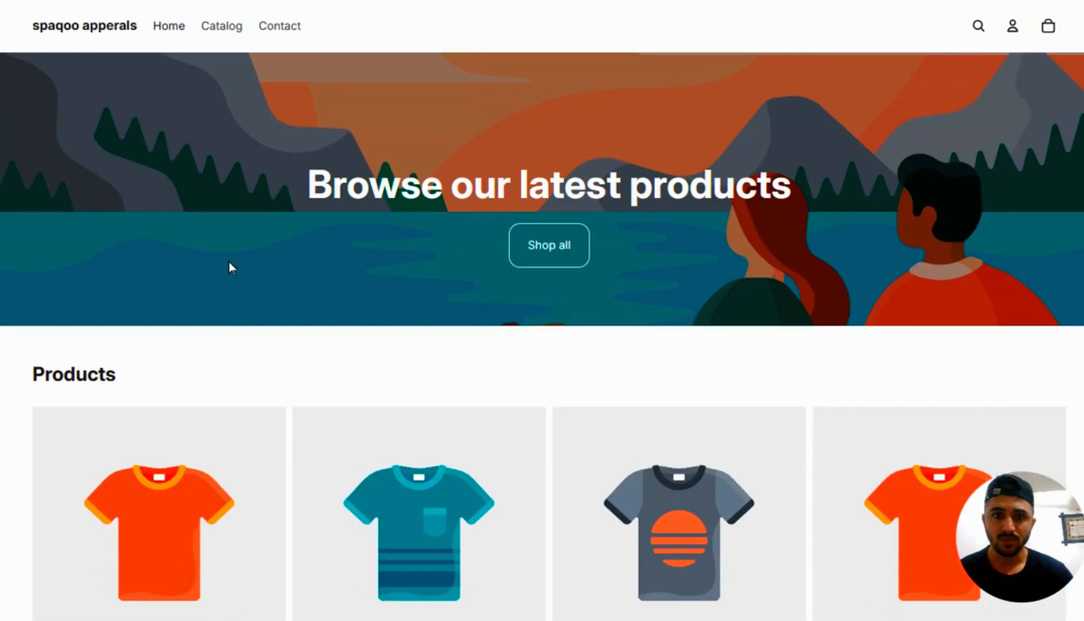
scroll(231, 267, up, 1)
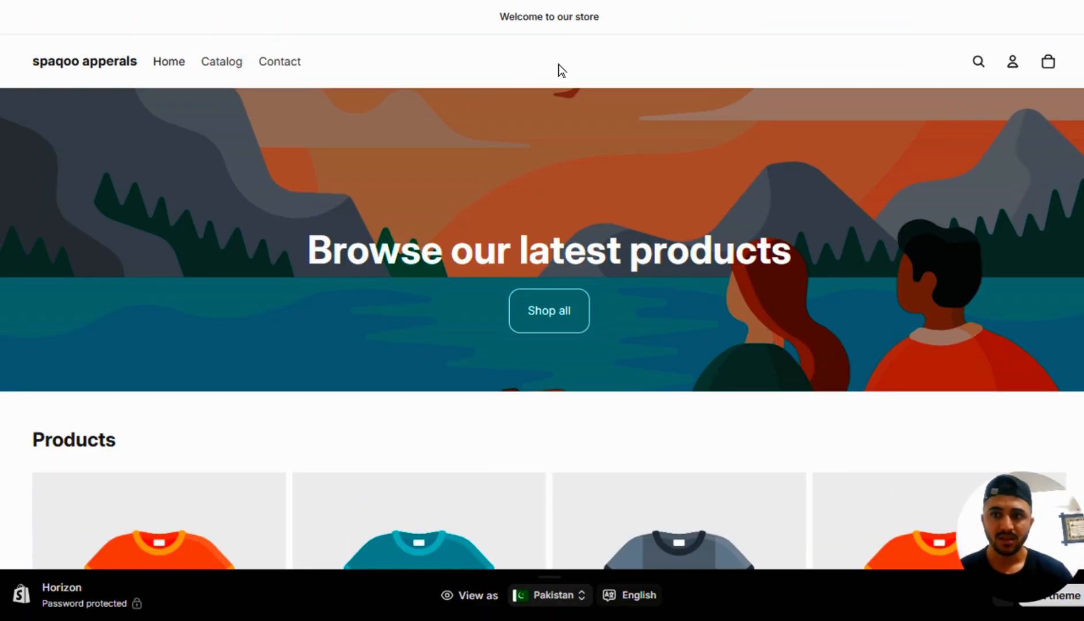
scroll(562, 70, up, 1)
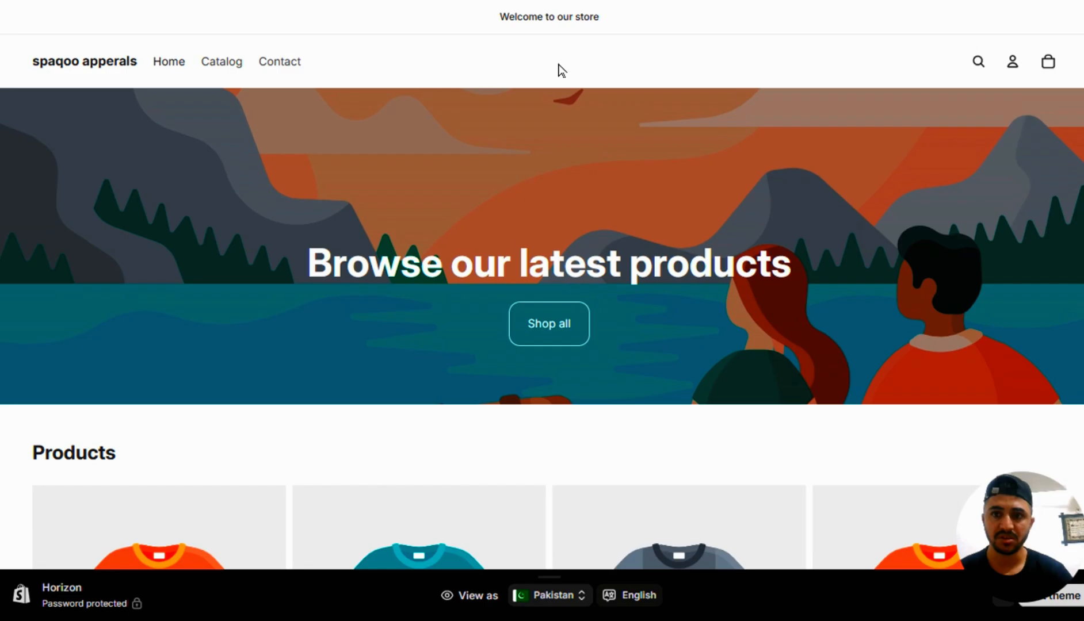
key(ctrl+shift+Tab)
key(ctrl+Tab)
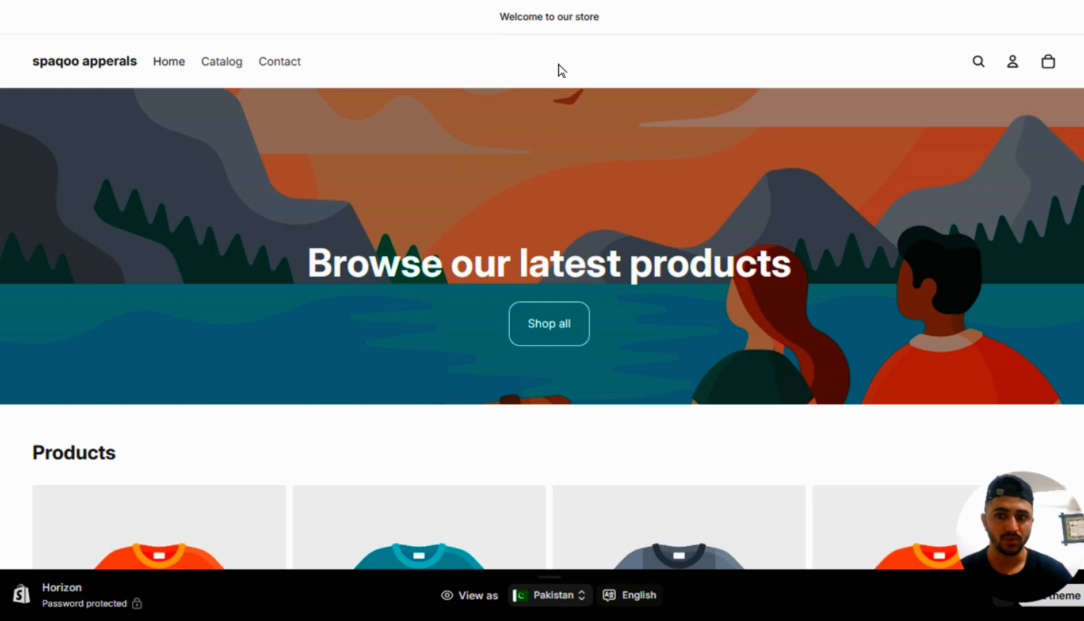
scroll(559, 68, down, 10)
scroll(559, 68, up, 10)
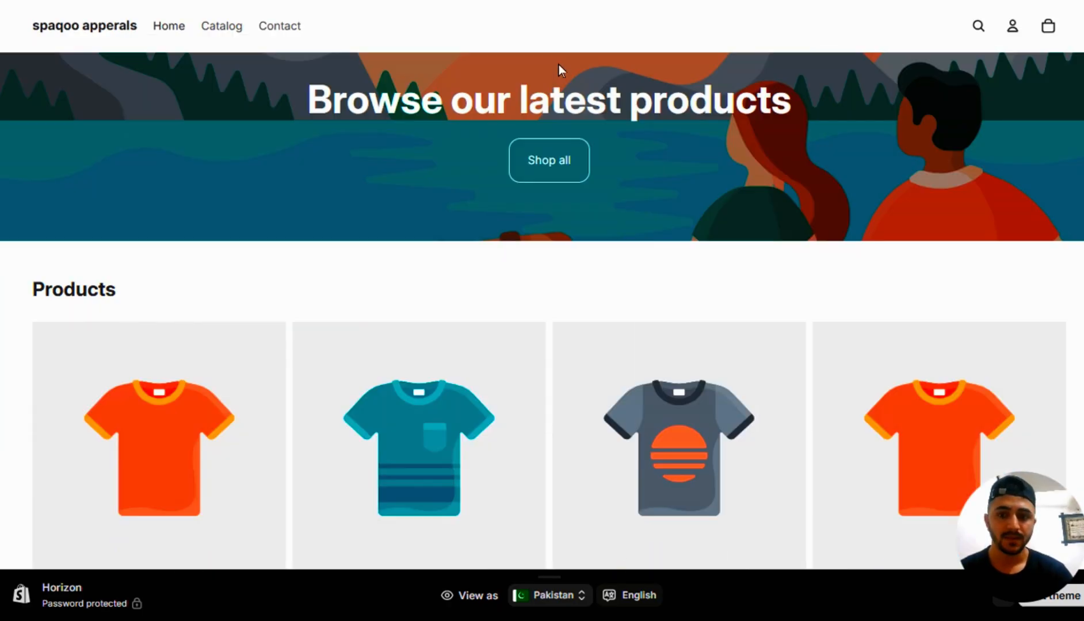
key(ctrl+shift+Tab)
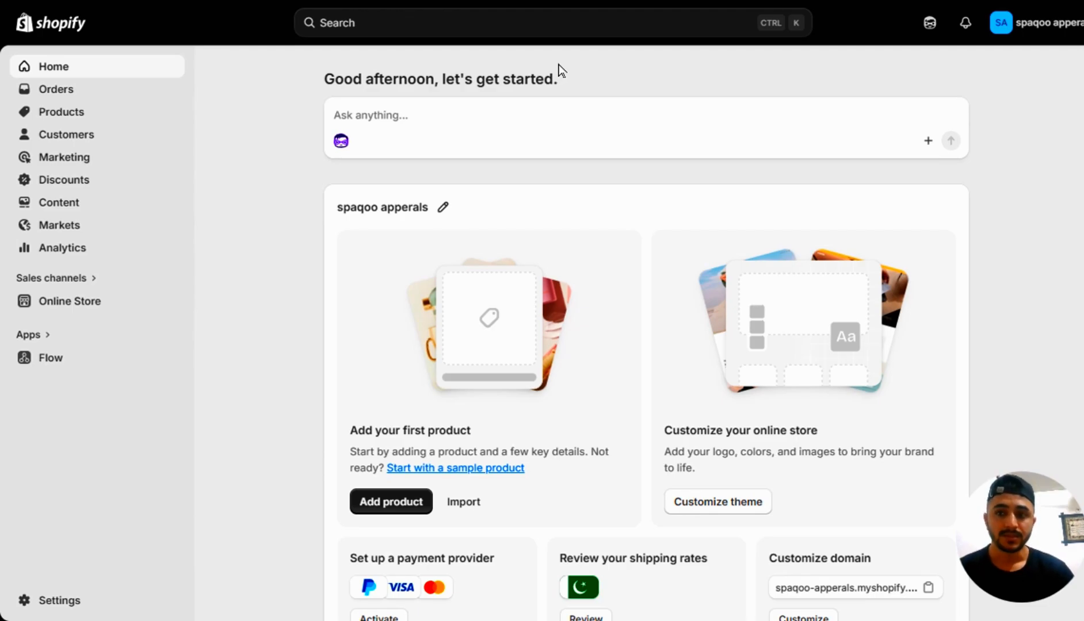
- Open the online store's Themes page and examine the current Horizon theme and the popular free themes
click(64, 304)
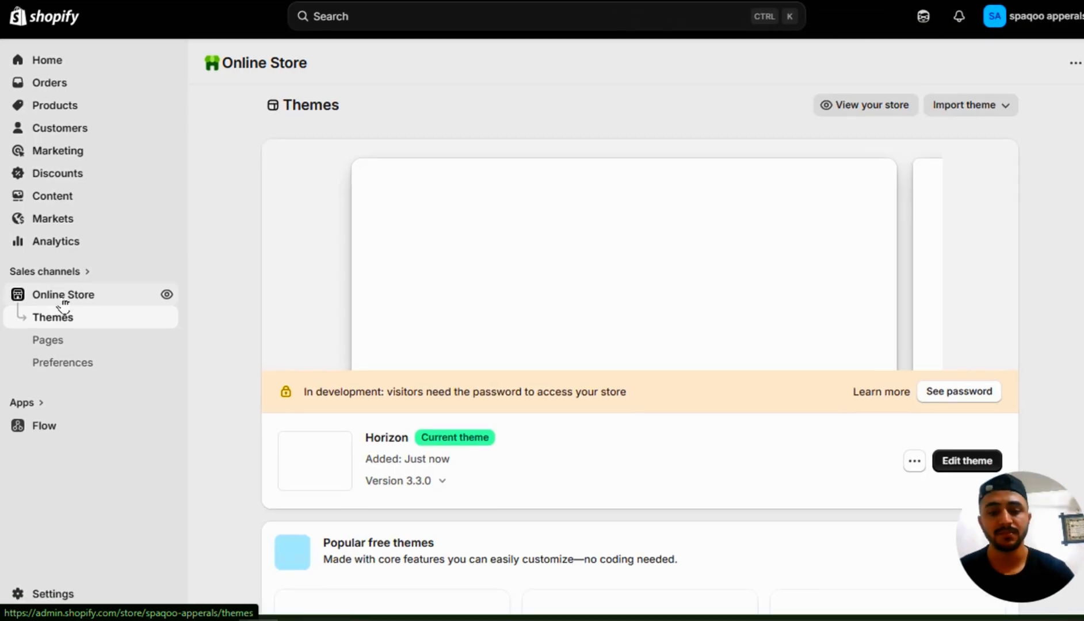
key(F11)
scroll(305, 443, down, 1)
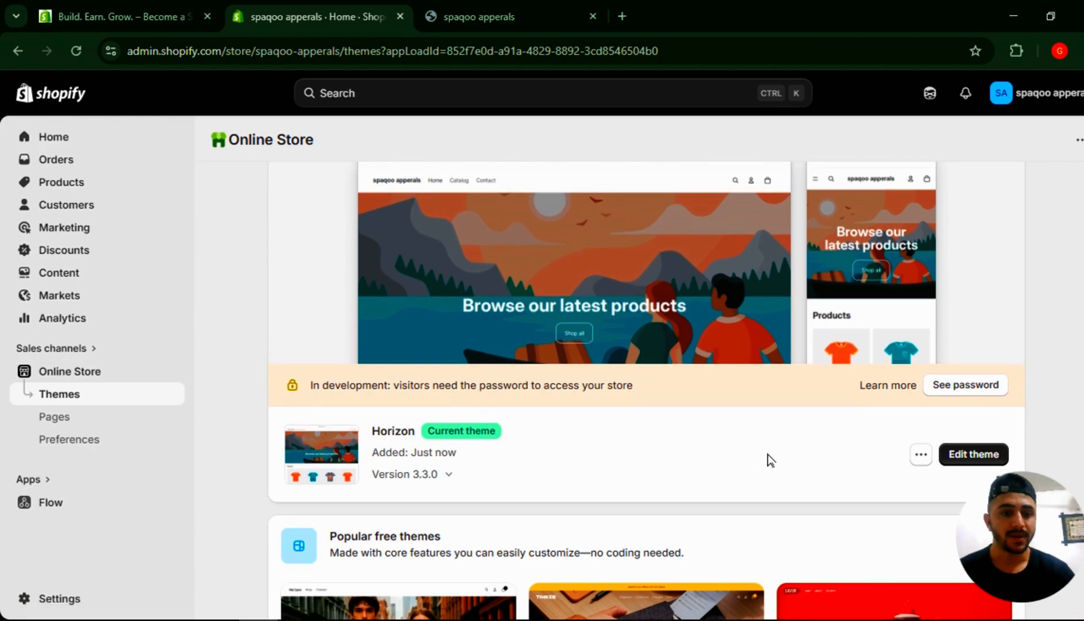
scroll(770, 460, down, 1)
scroll(714, 449, up, 3)
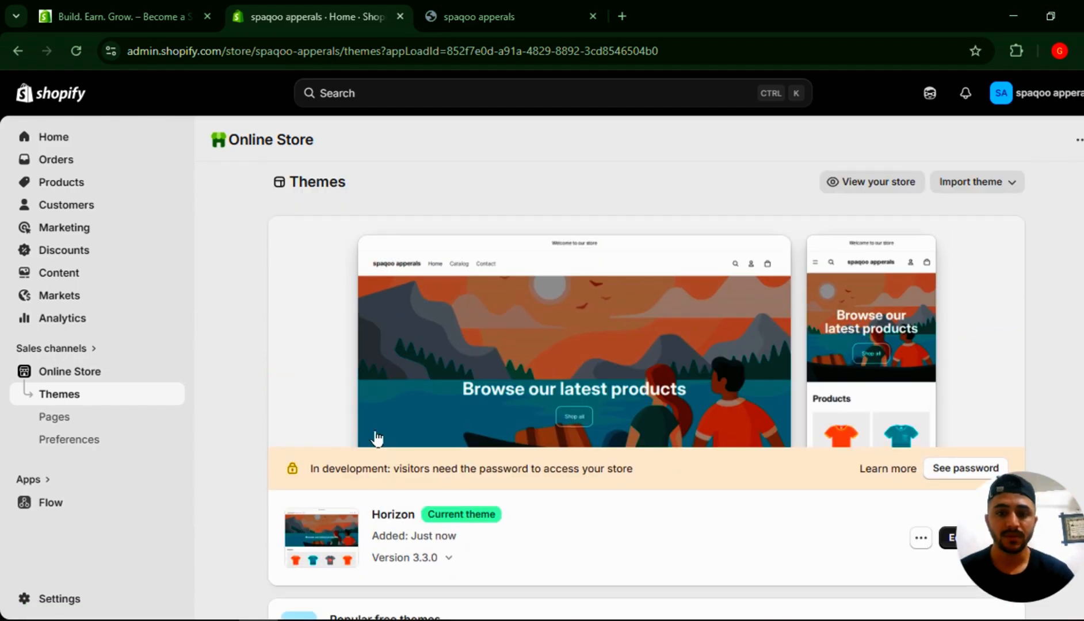
scroll(602, 528, down, 7)
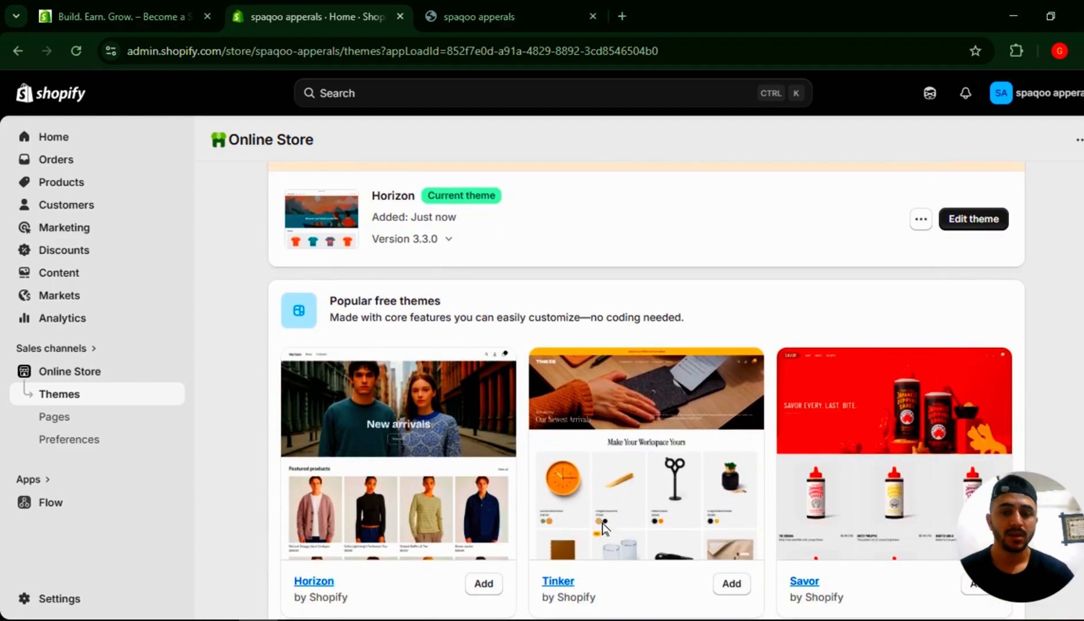
scroll(740, 561, down, 7)
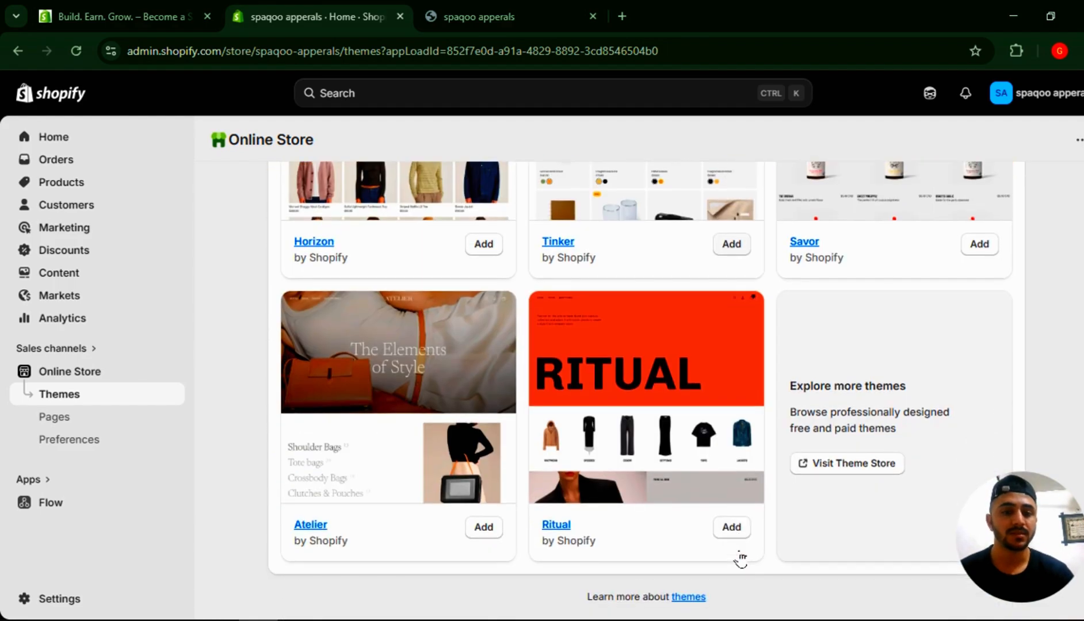
scroll(740, 561, up, 1)
scroll(731, 535, up, 5)
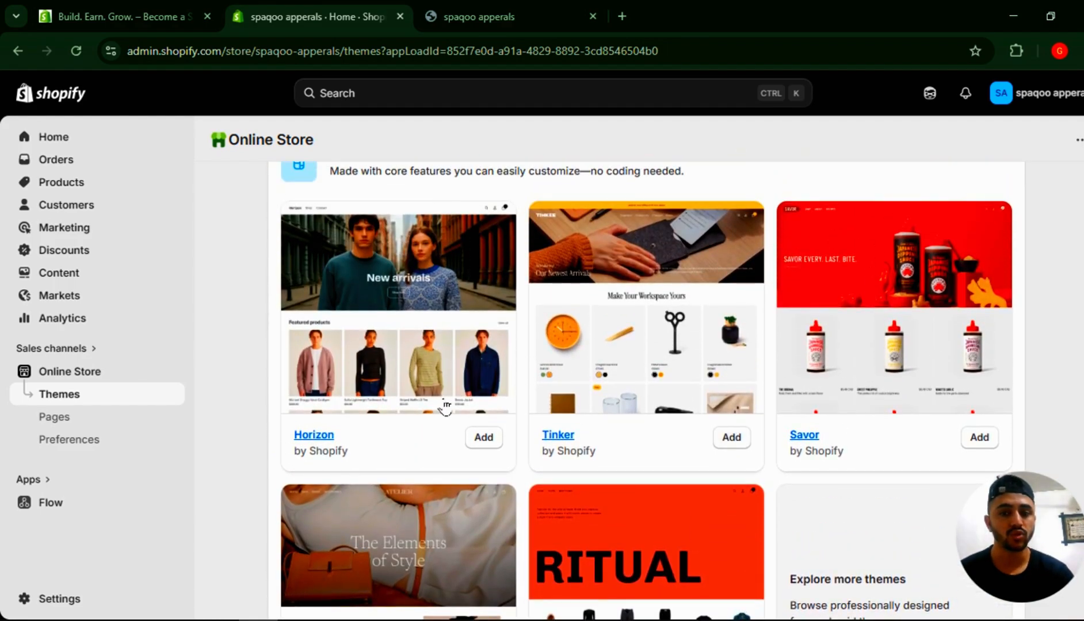
scroll(443, 408, up, 5)
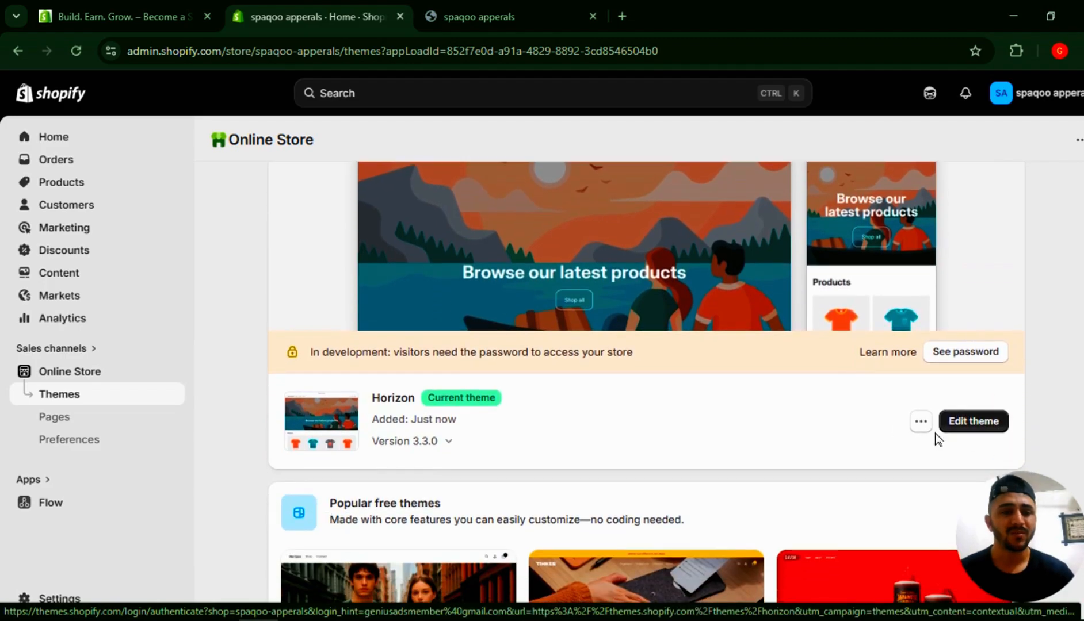
- Open the Horizon theme for editing and open the store admin home in a separate browser tab placed before the editor
click(964, 429)
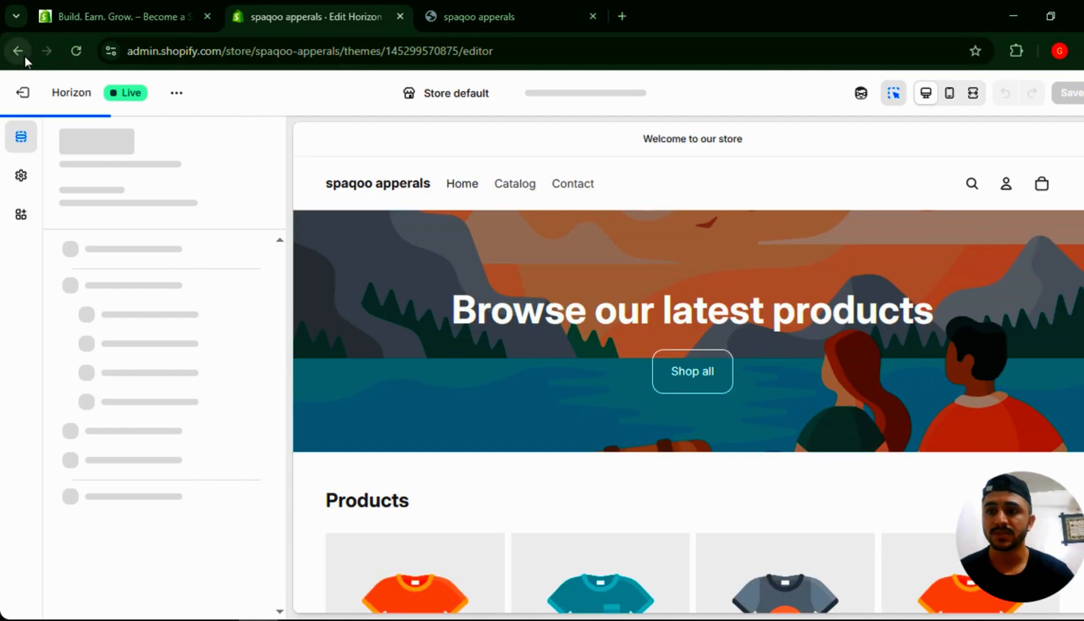
middle_click(25, 57)
drag(631, 6, 304, 3)
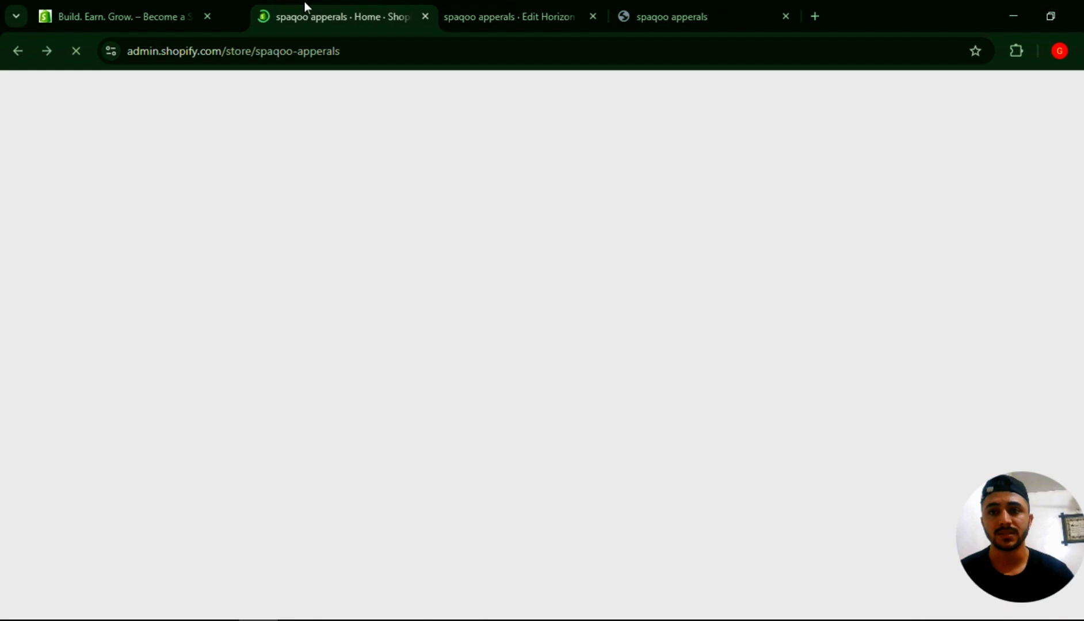
- Close the Shopify Partner program page and select the Header section in the theme editor
click(96, 1)
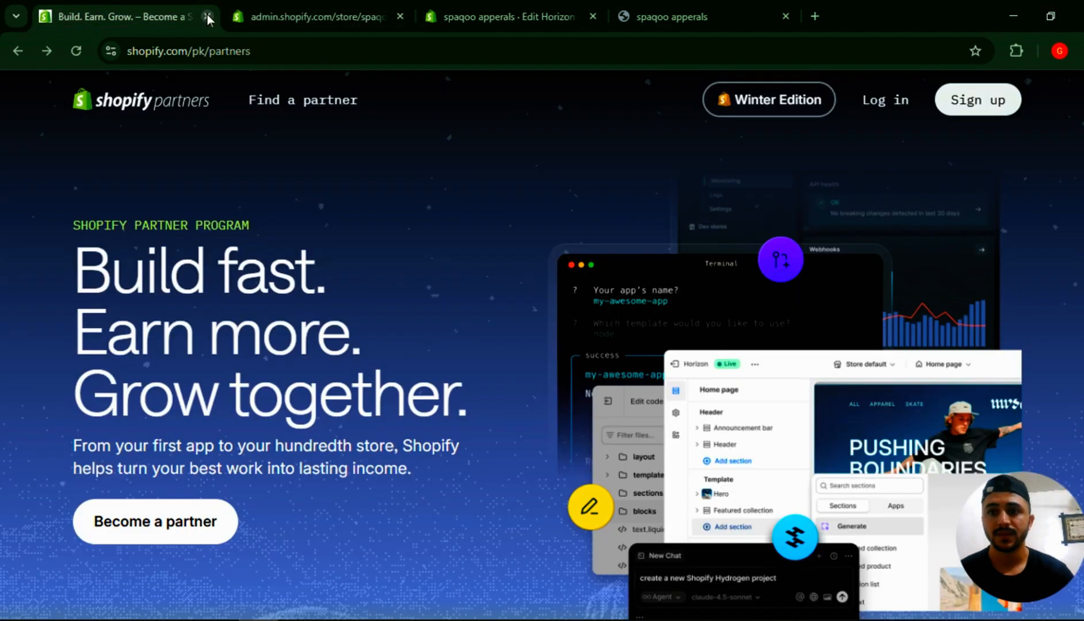
click(207, 15)
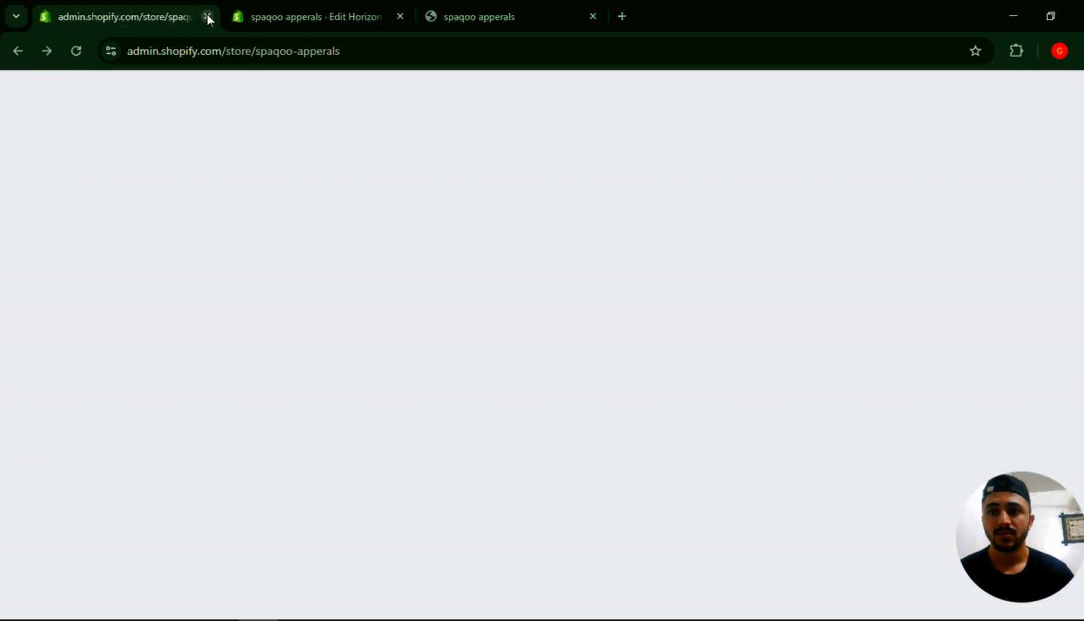
click(312, 4)
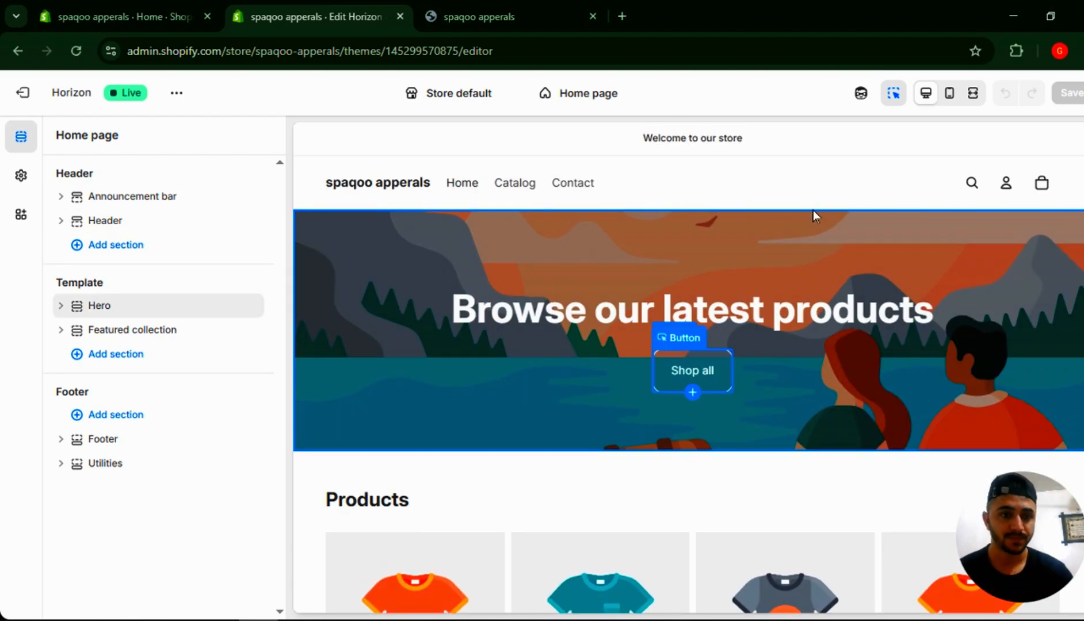
click(798, 196)
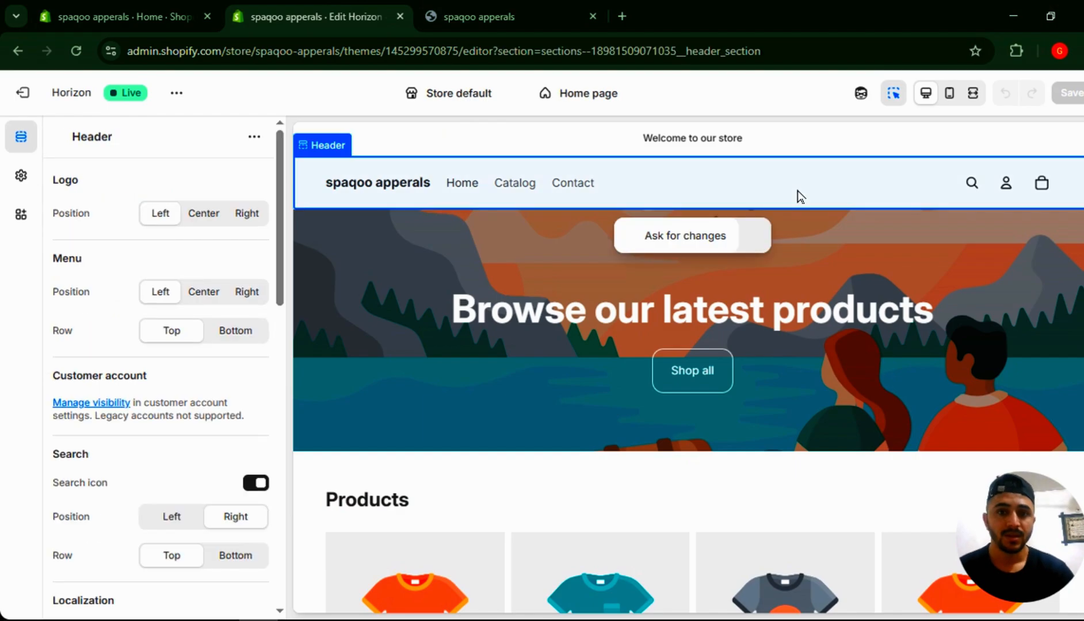
- Open Google Gemini in a new browser tab
click(696, 139)
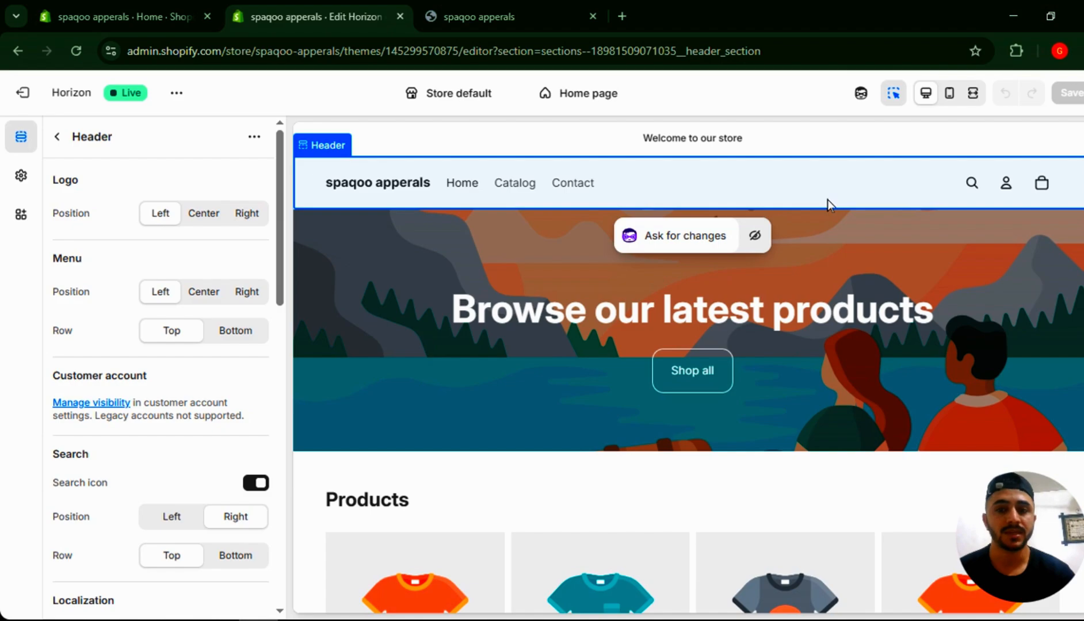
click(622, 17)
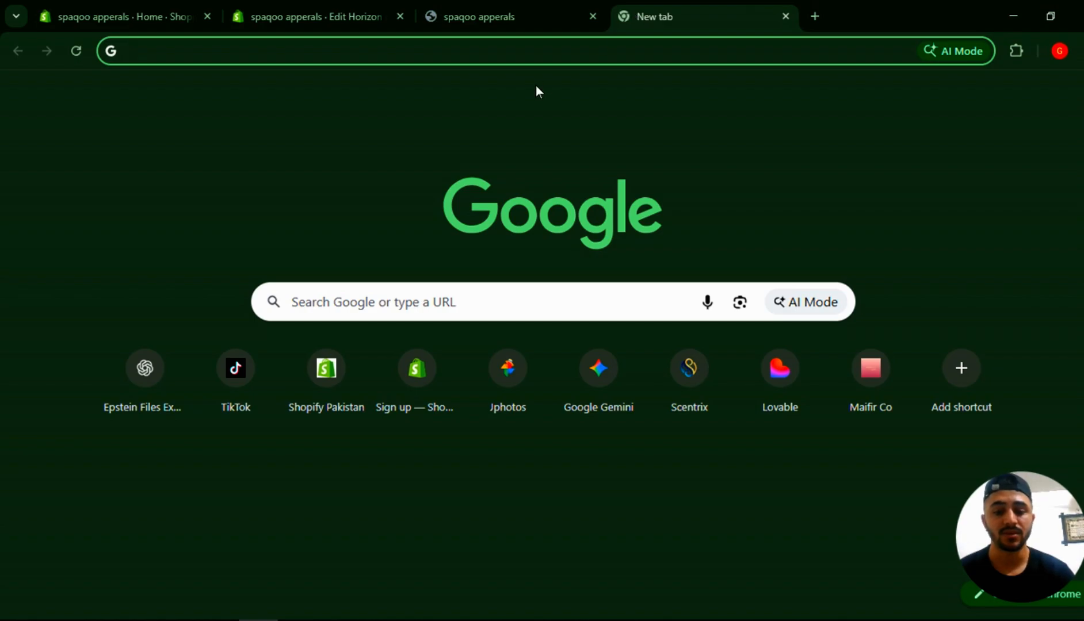
text(gem)
key(Return)
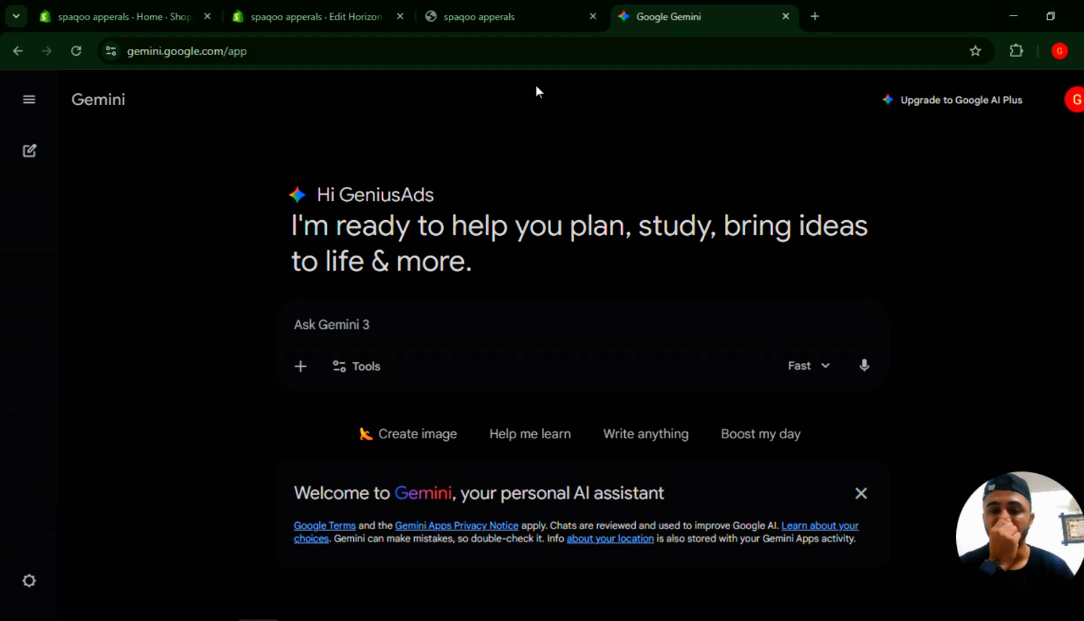
- Submit the prompt "craet a logo in landscap minimal for spaqoo appearls" to Gemini
text(c)
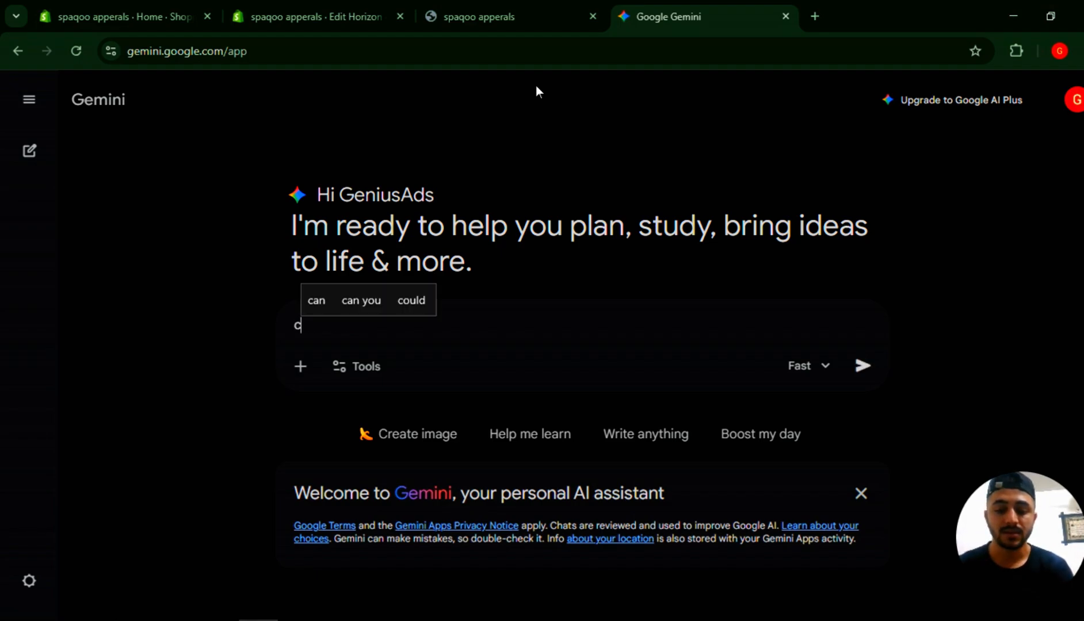
text(raet a )
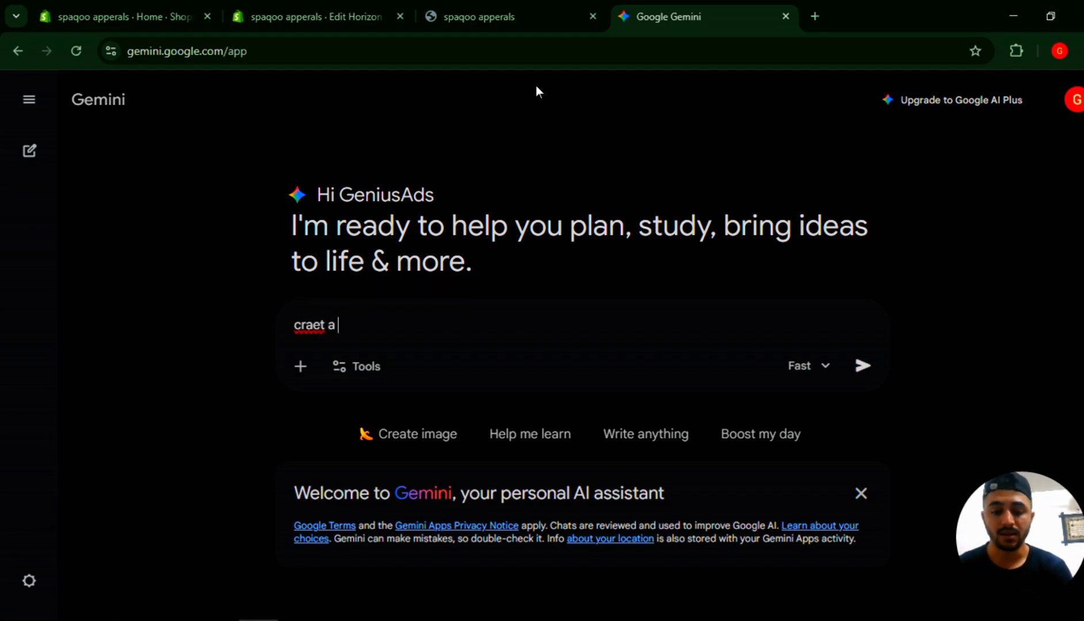
text(logo in )
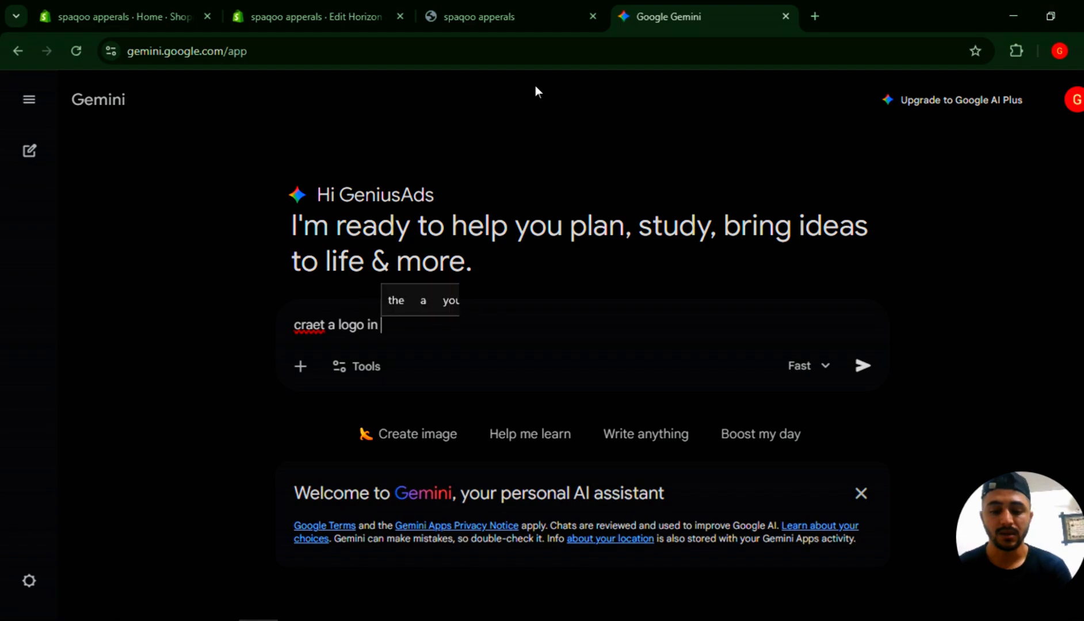
text(landscap )
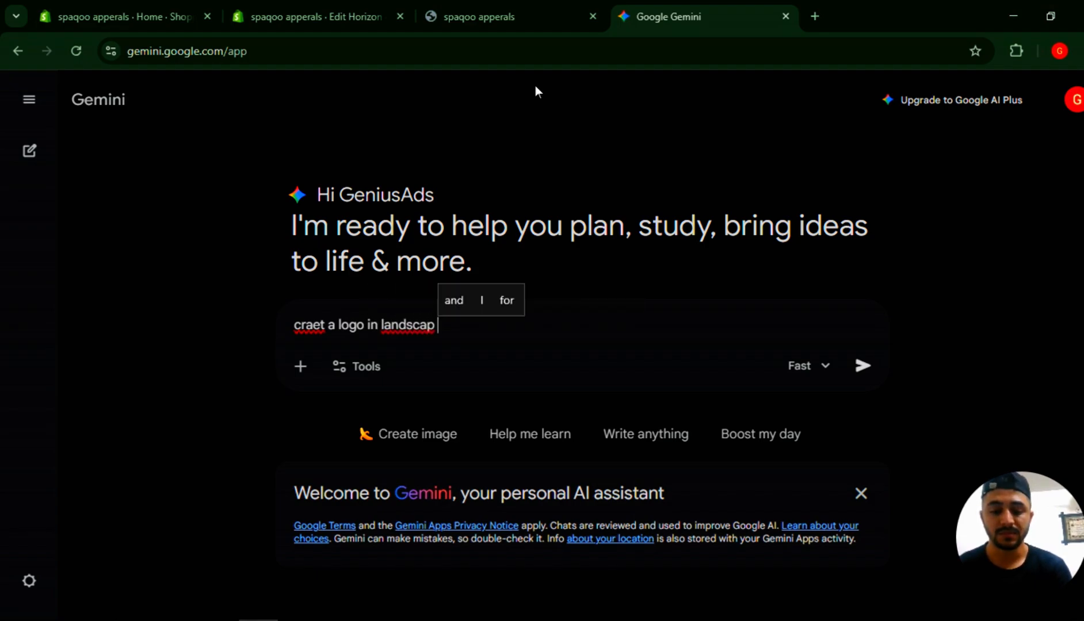
text(minimal )
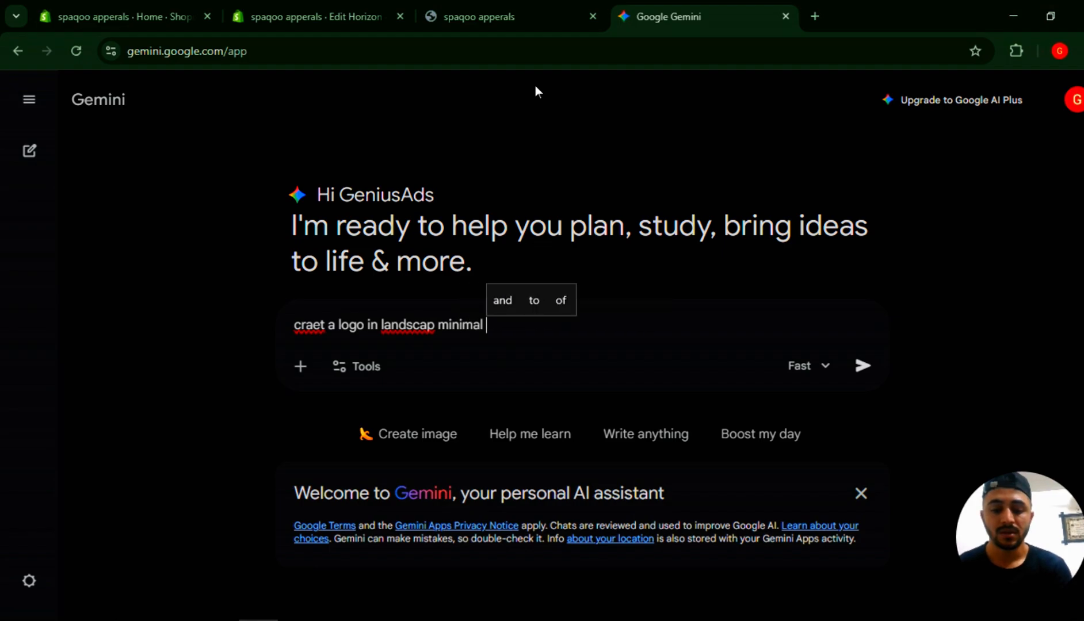
text(for spaq)
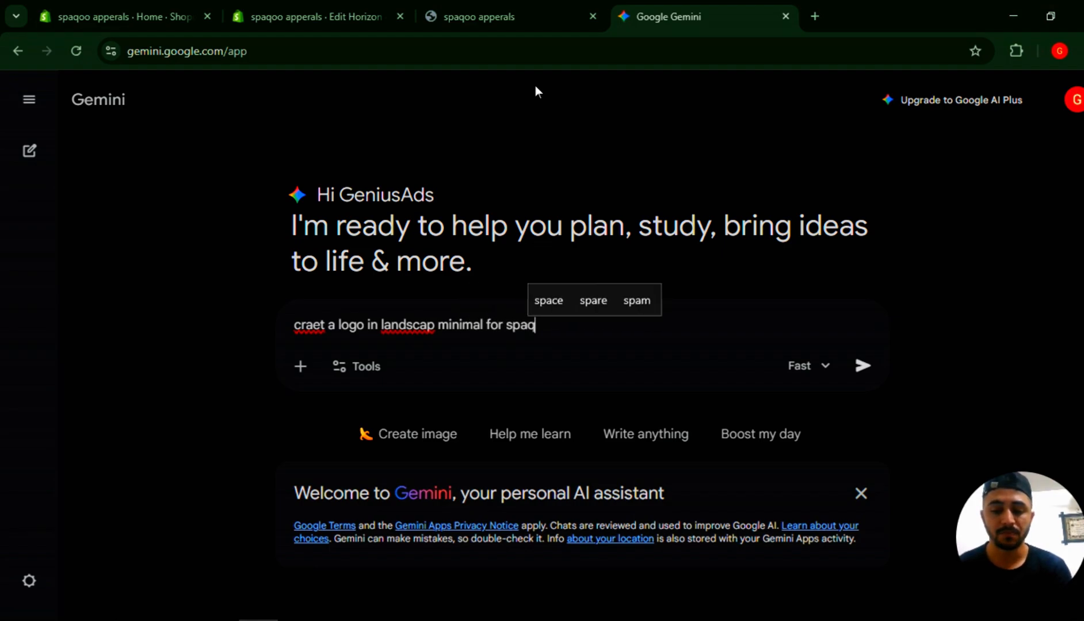
text(oo appe)
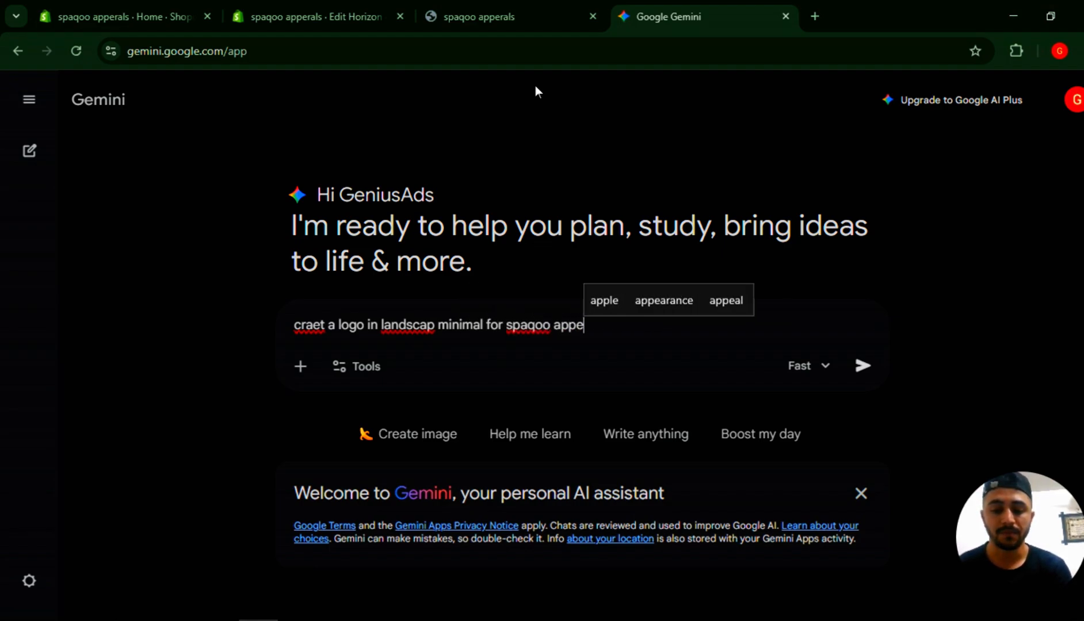
text(arls)
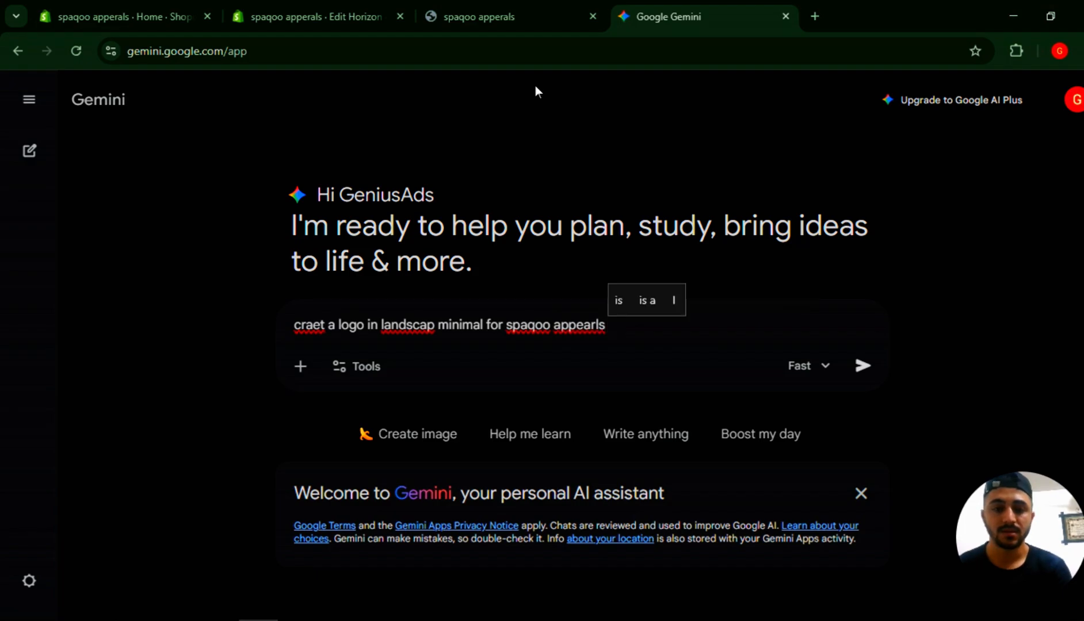
double_click(569, 325)
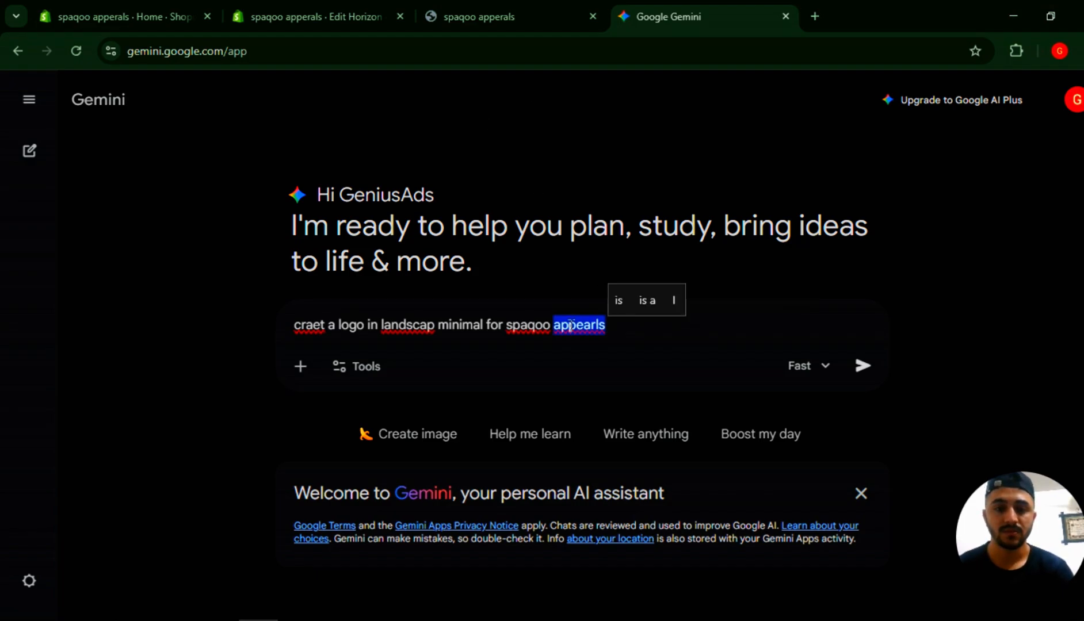
click(622, 328)
key(Return)
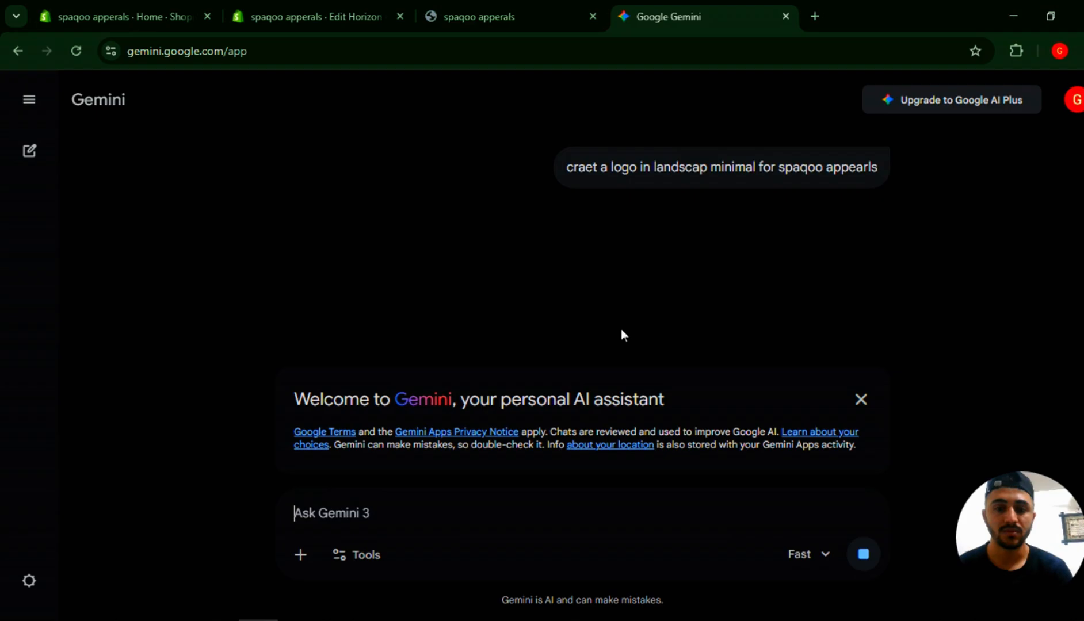
- Switch to the storefront preview and examine the home page banner and the placeholder products below it
click(505, 1)
click(337, 1)
click(601, 1)
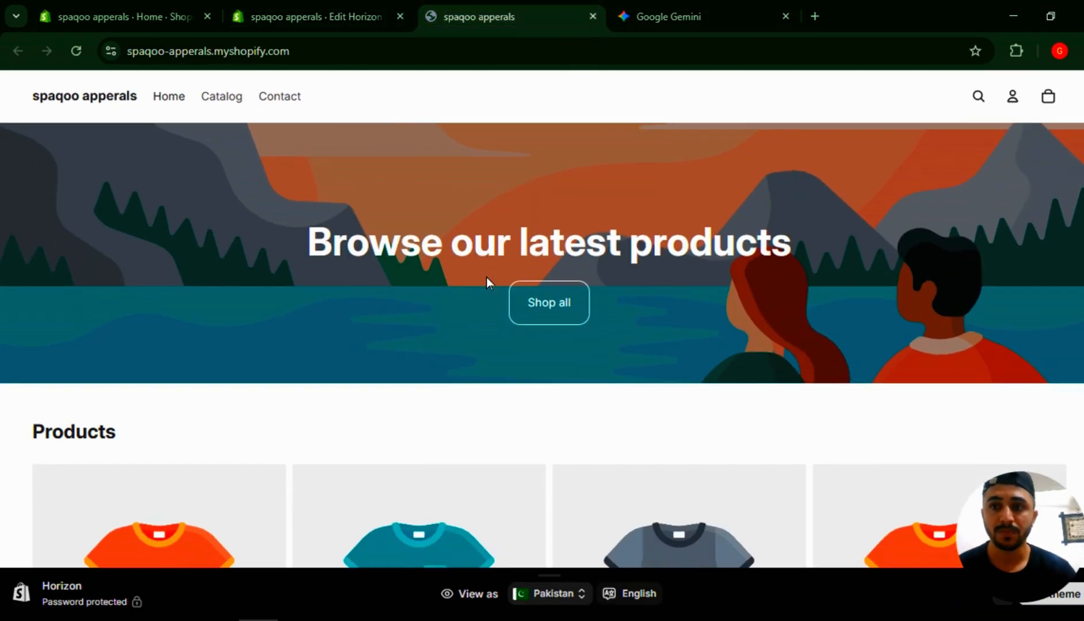
click(132, 1)
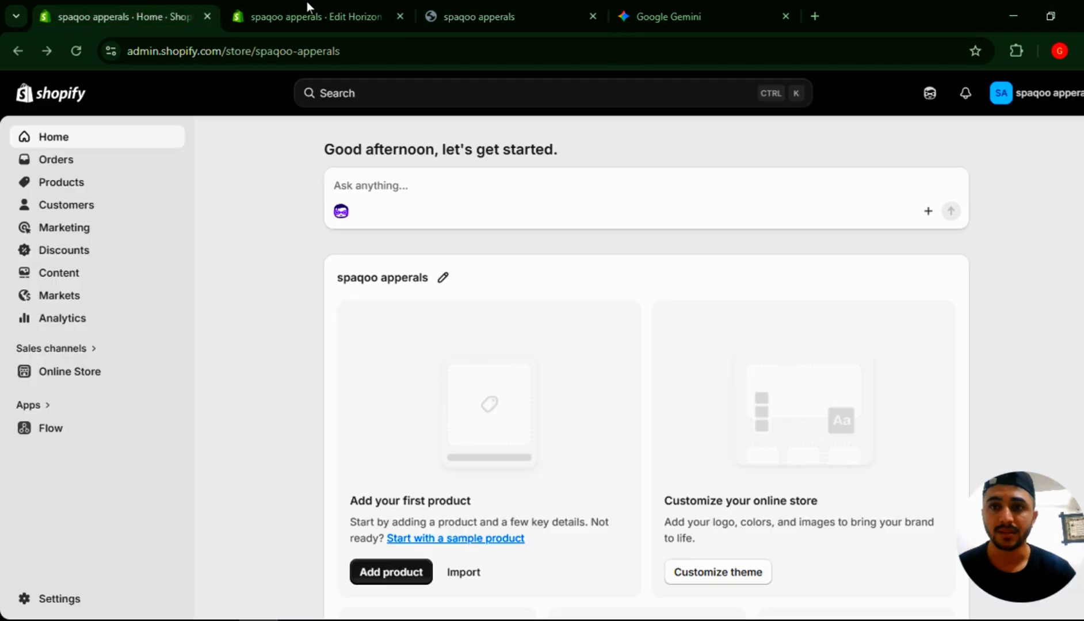
click(530, 0)
scroll(357, 397, down, 5)
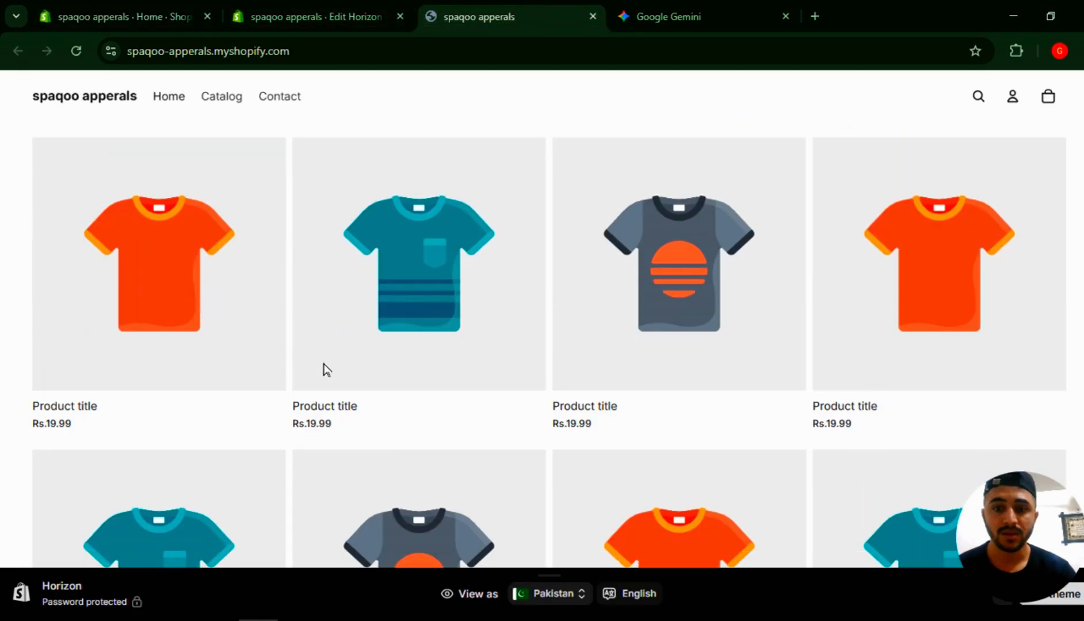
scroll(440, 383, down, 5)
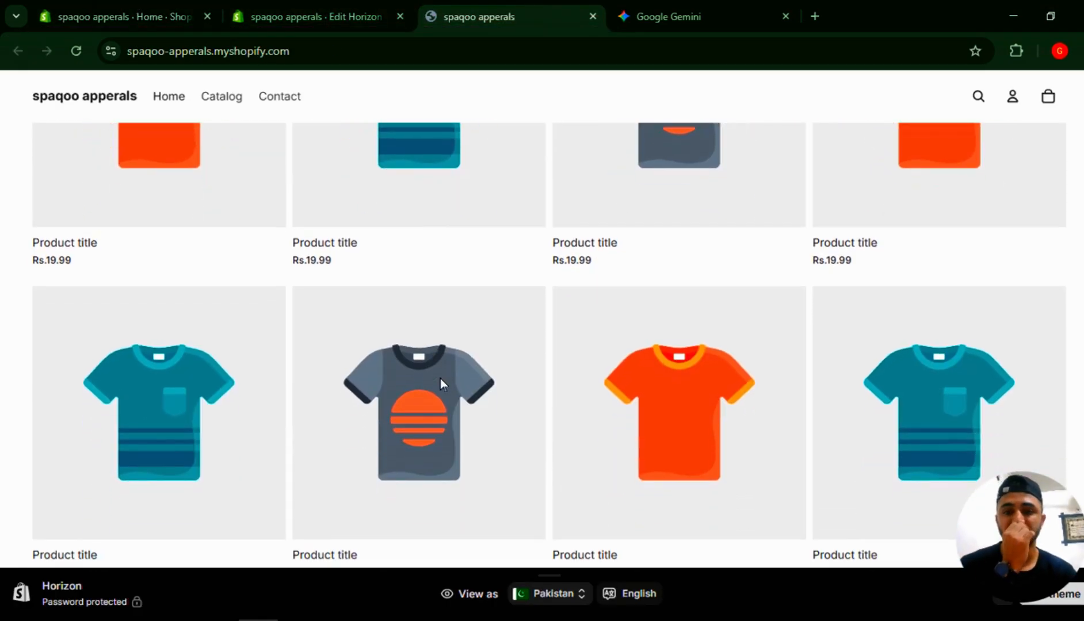
scroll(441, 384, up, 10)
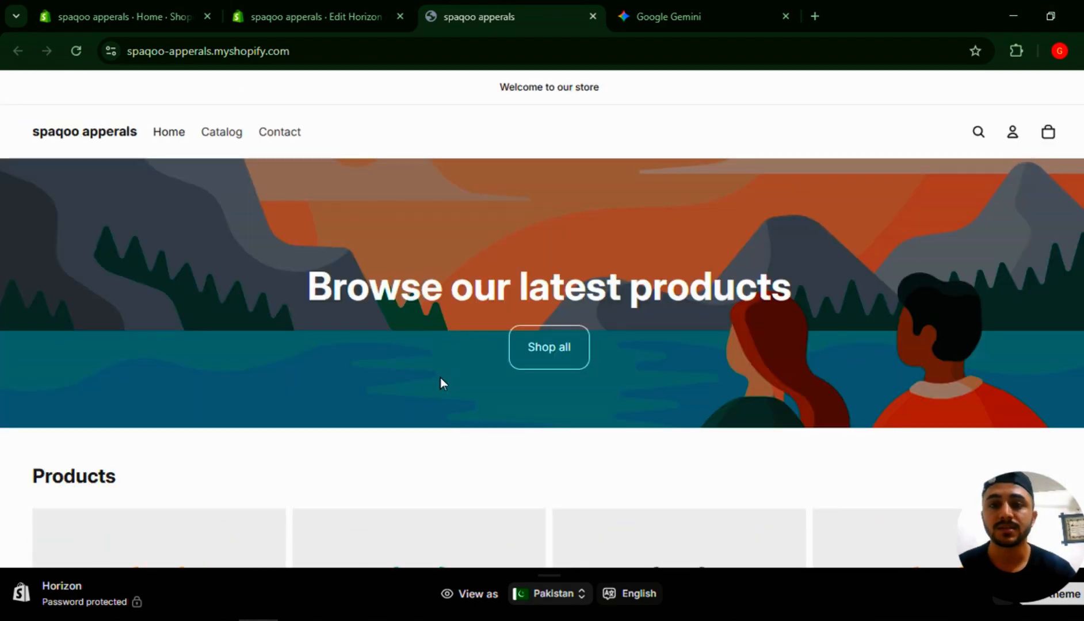
- Add and save the sample product (Sample) Coconut Bar Soap from the store admin home, and open the Products list
click(184, 1)
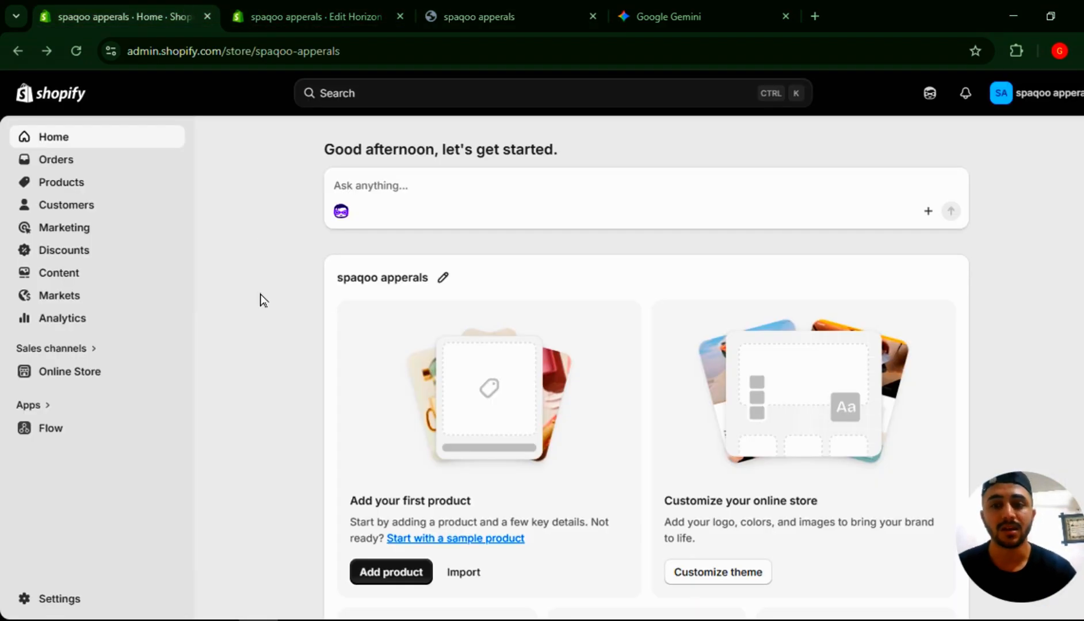
scroll(262, 300, down, 1)
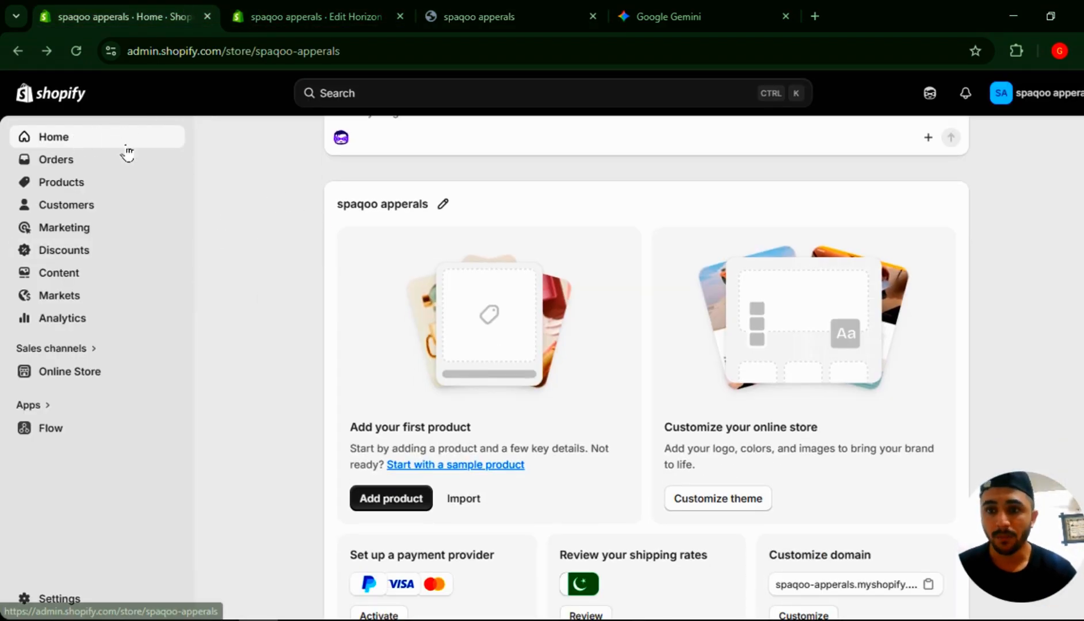
scroll(329, 353, down, 2)
scroll(329, 353, up, 4)
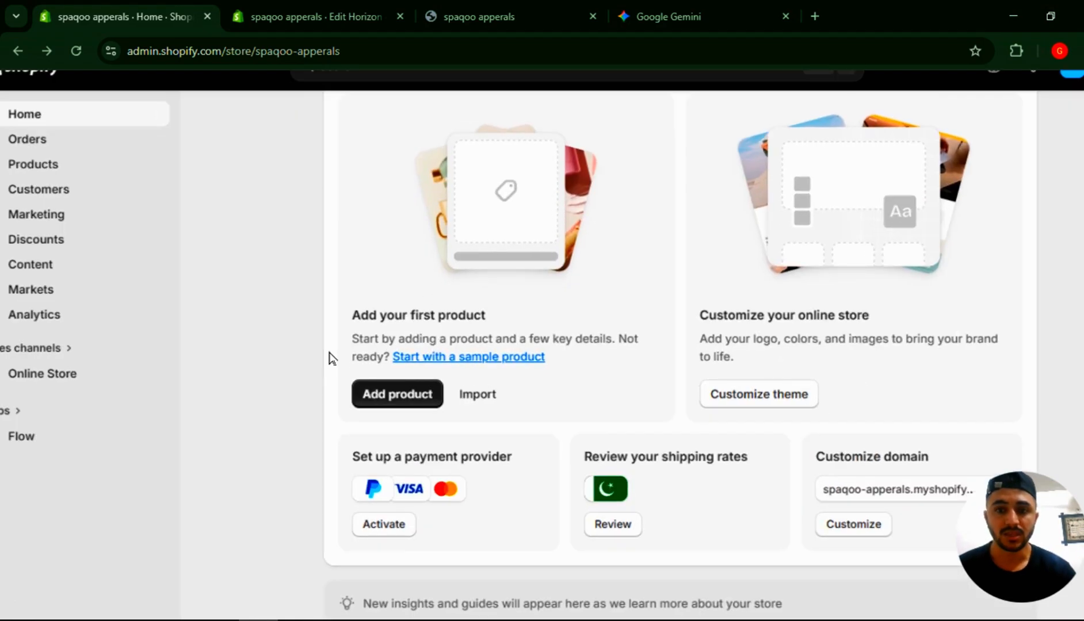
scroll(332, 359, up, 2)
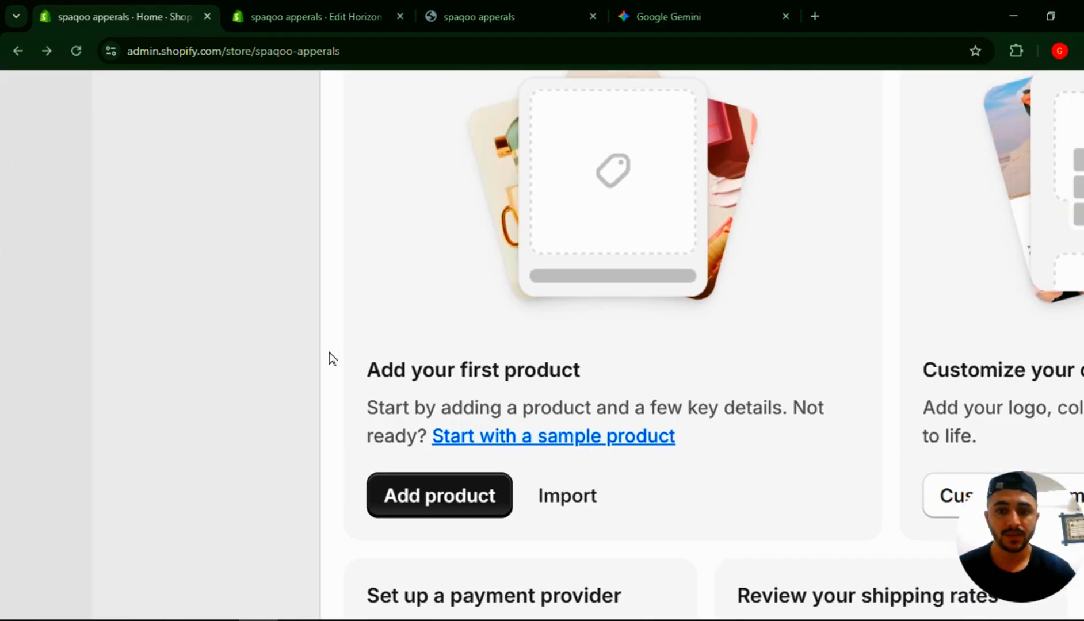
scroll(332, 359, up, 1)
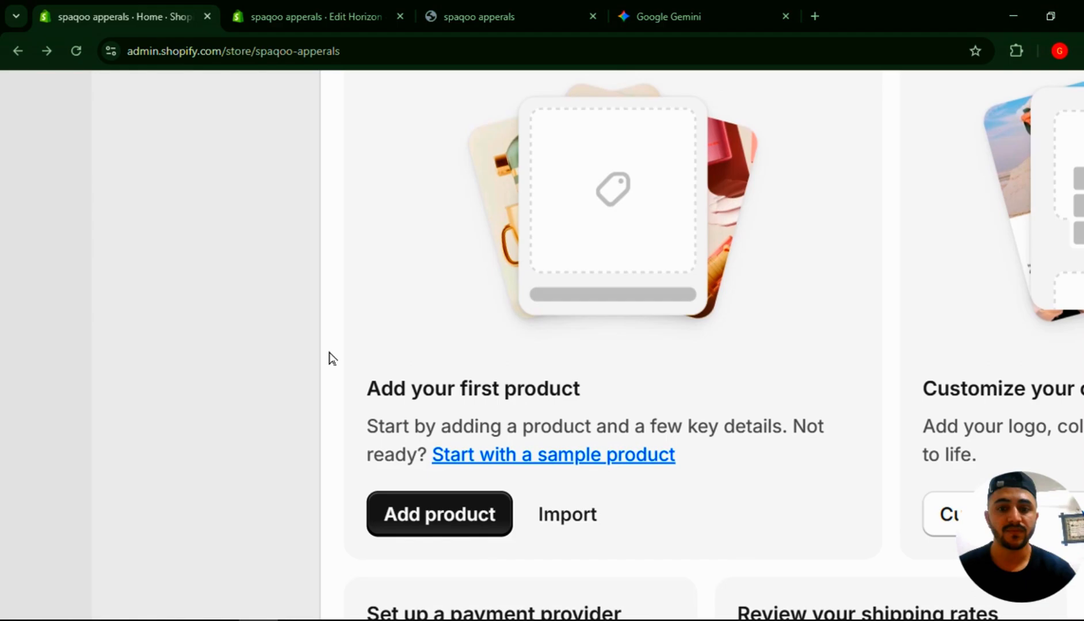
scroll(329, 358, down, 3)
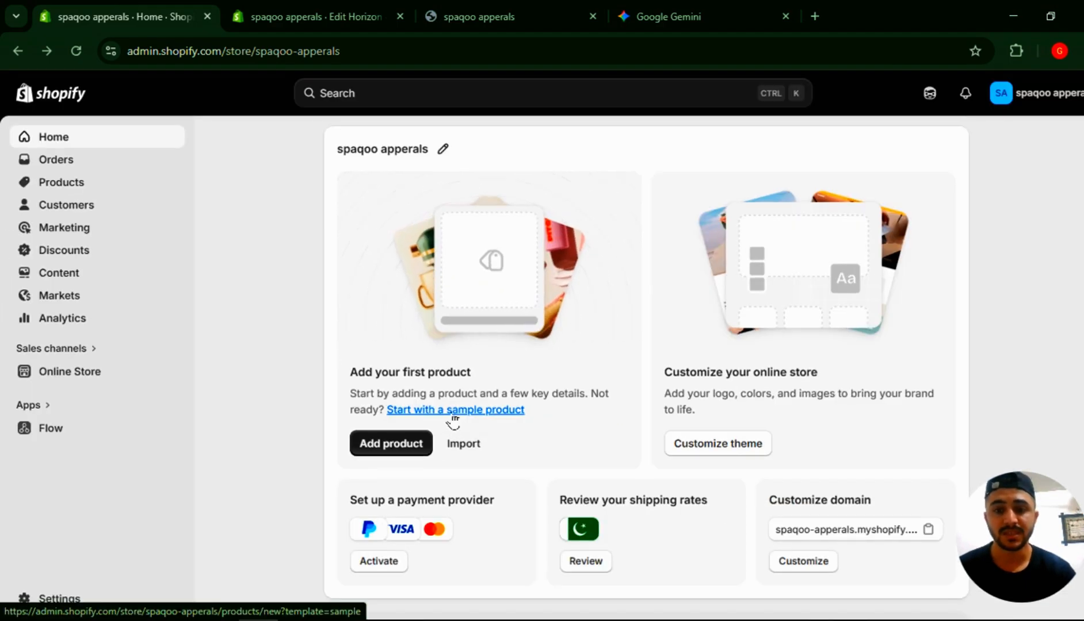
click(453, 416)
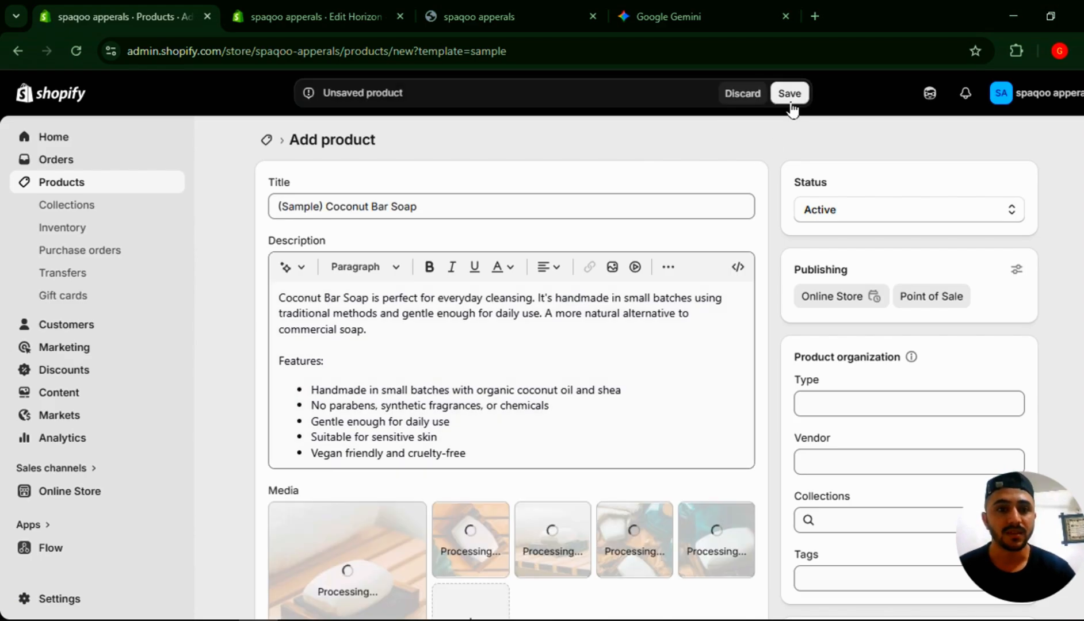
click(791, 104)
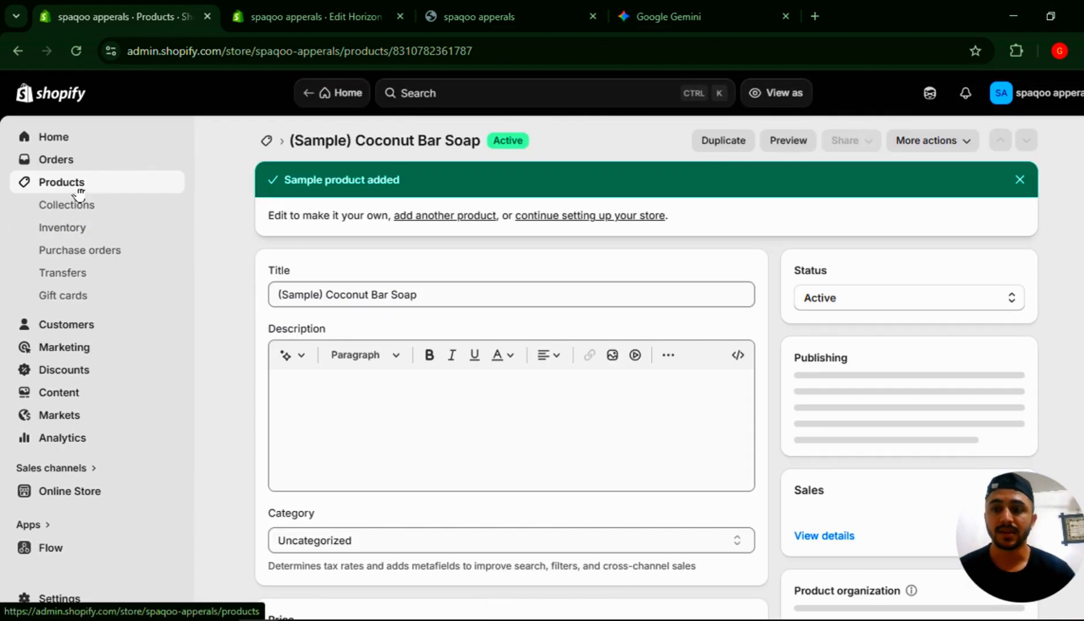
click(80, 190)
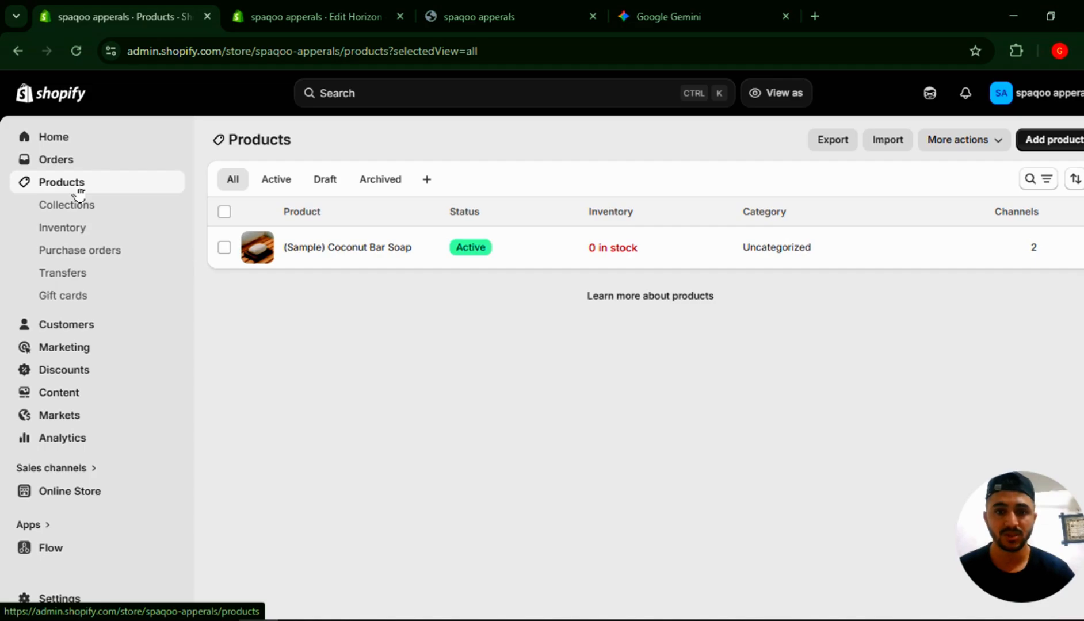
- Reload the storefront preview and examine its Products section for the sample soap
click(280, 3)
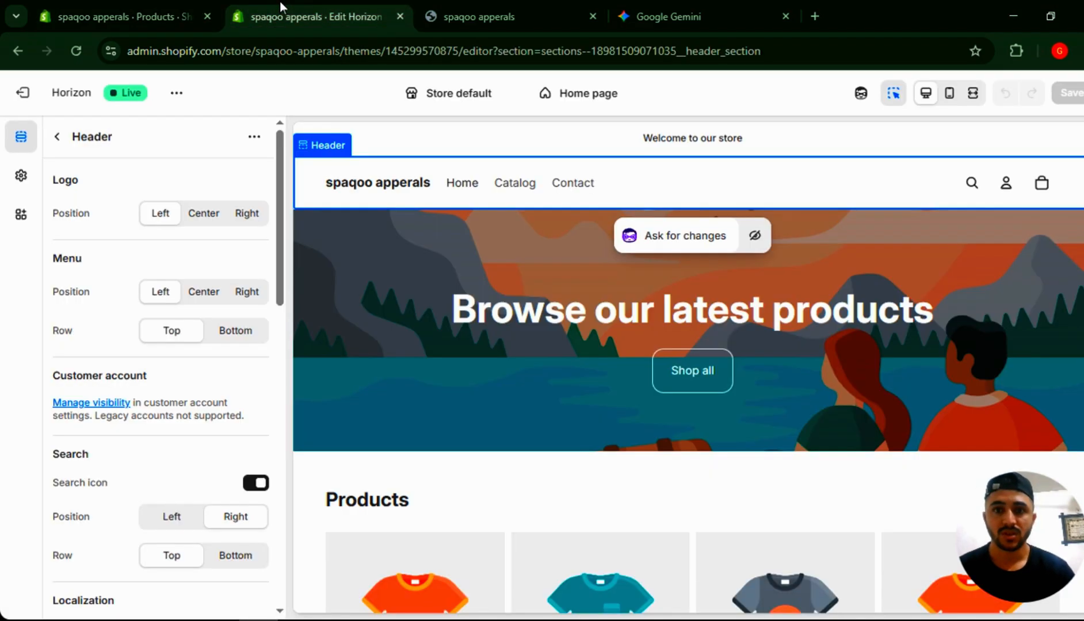
click(473, 5)
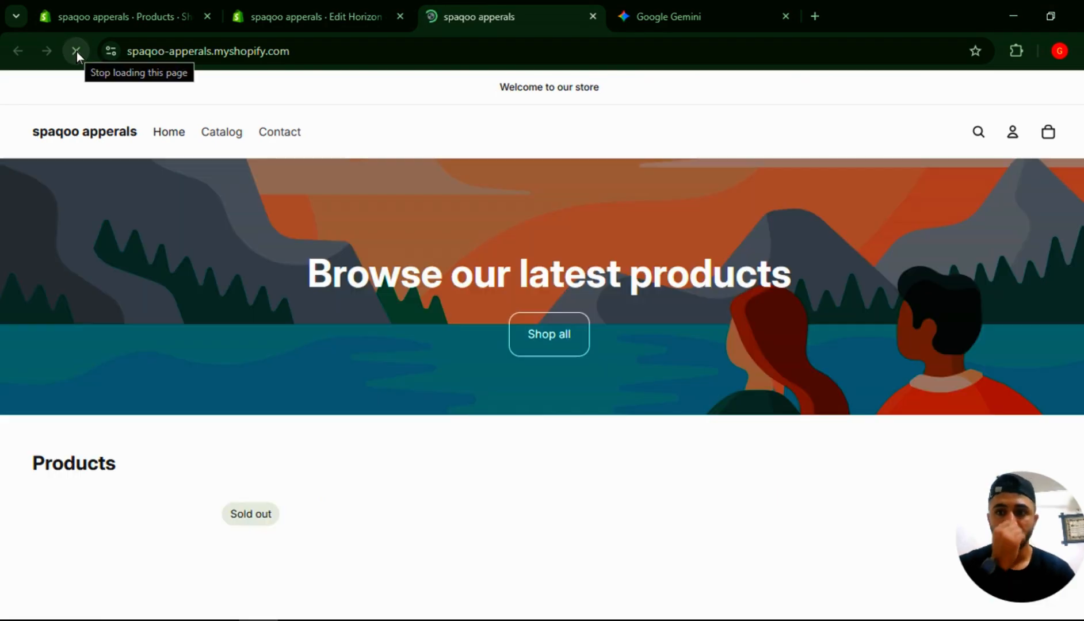
scroll(222, 392, down, 3)
scroll(223, 393, down, 3)
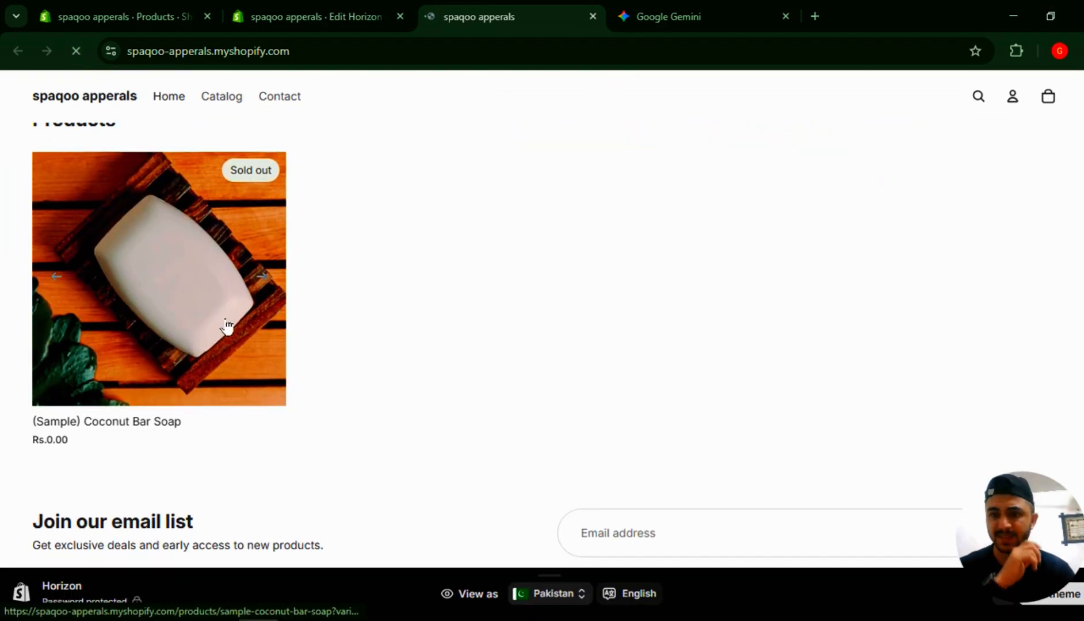
scroll(308, 299, up, 6)
- Return to the store admin's Products list and permanently delete the product (Sample) Coconut Bar Soap
click(284, 1)
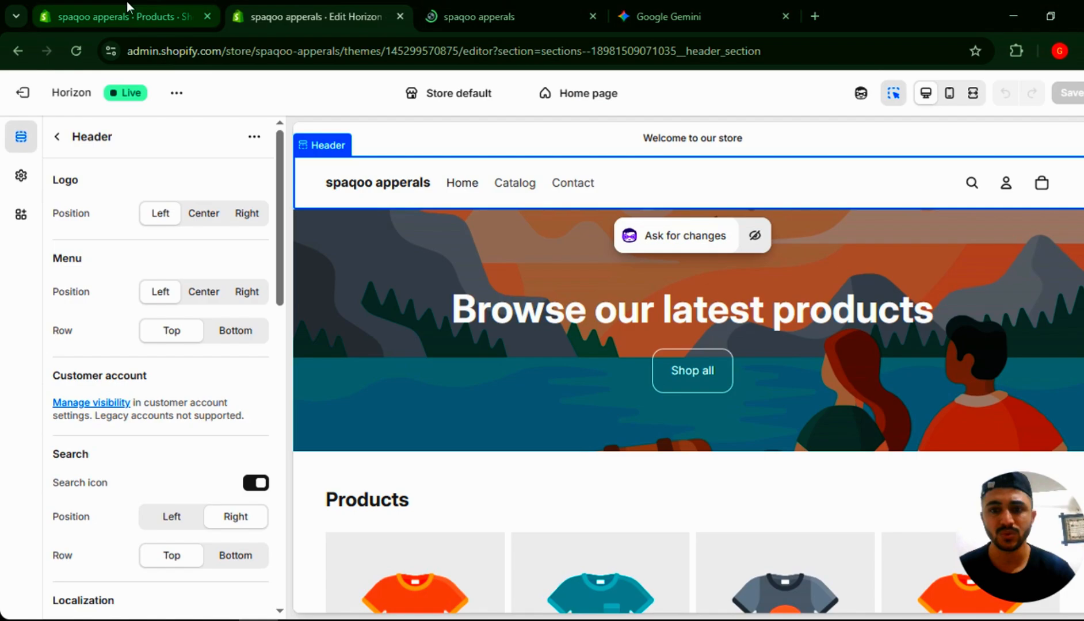
click(125, 2)
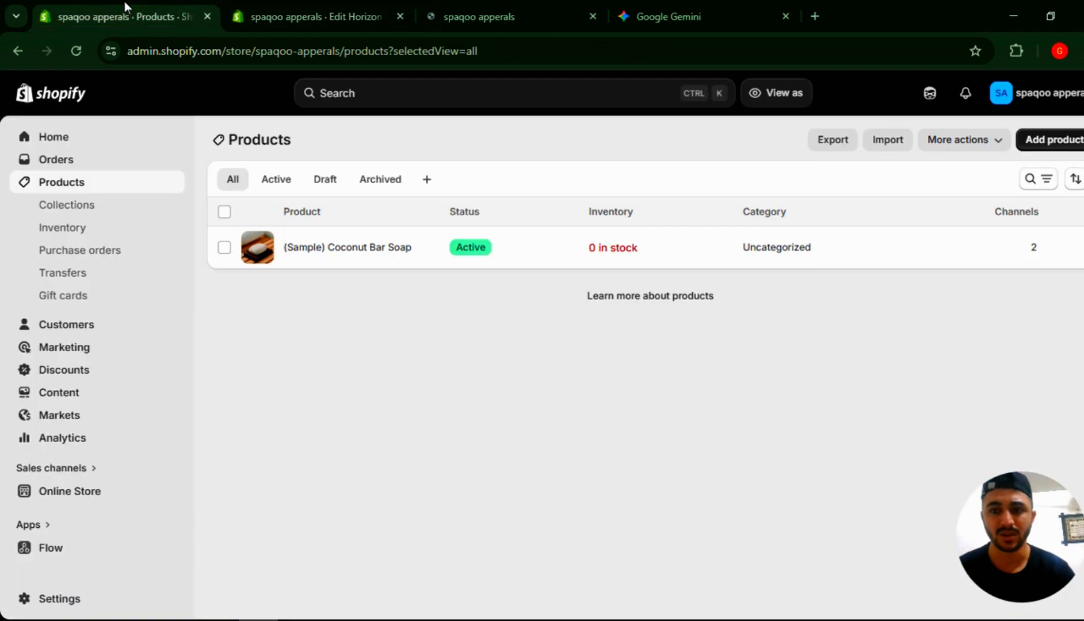
click(226, 251)
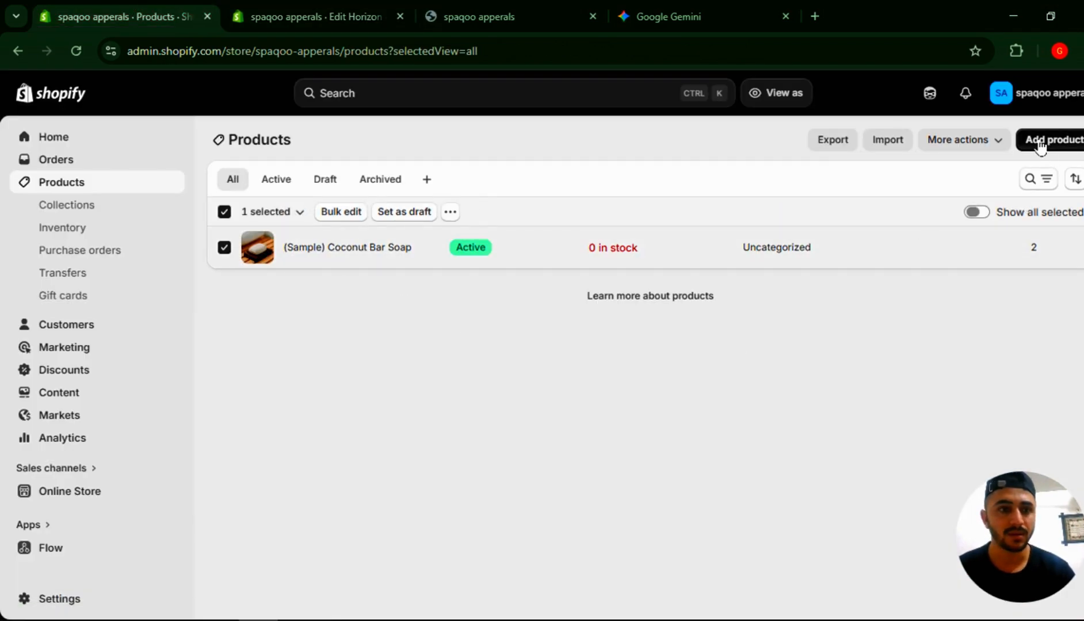
click(450, 217)
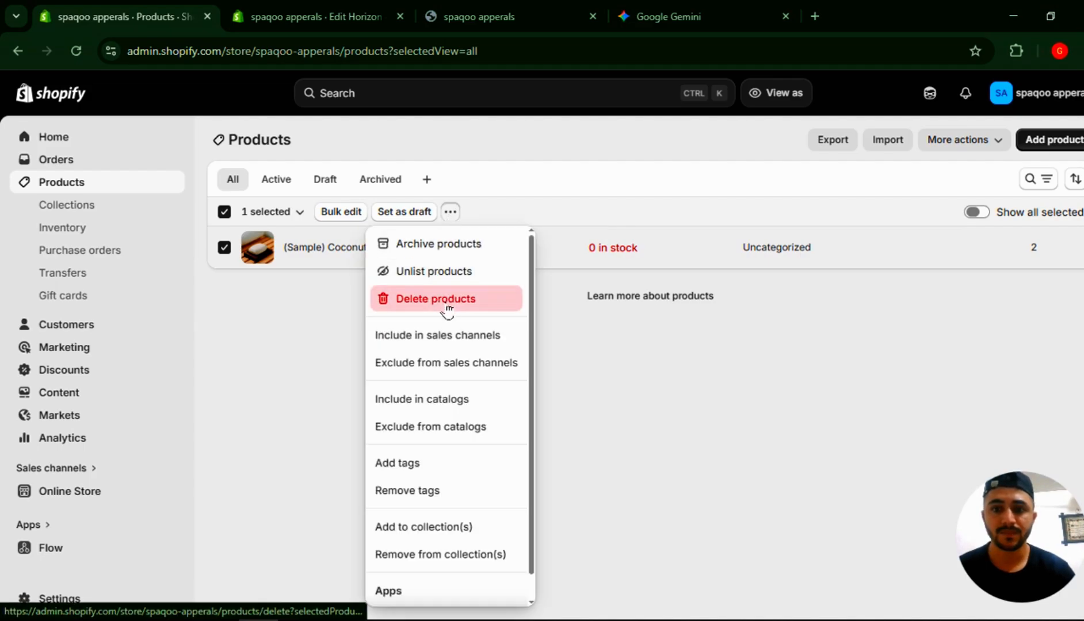
click(448, 303)
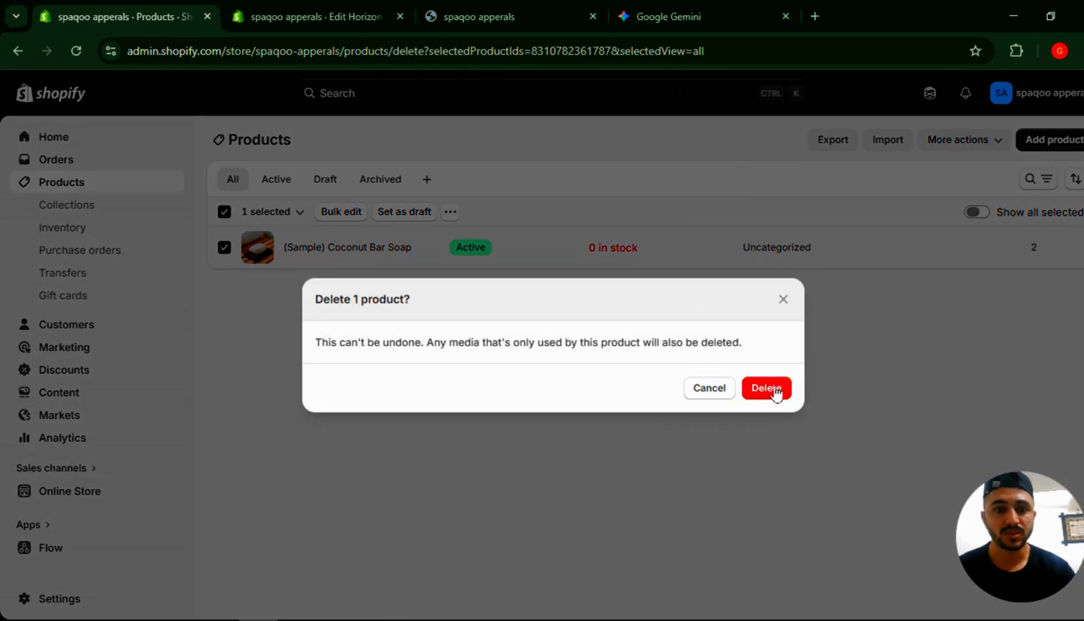
click(774, 389)
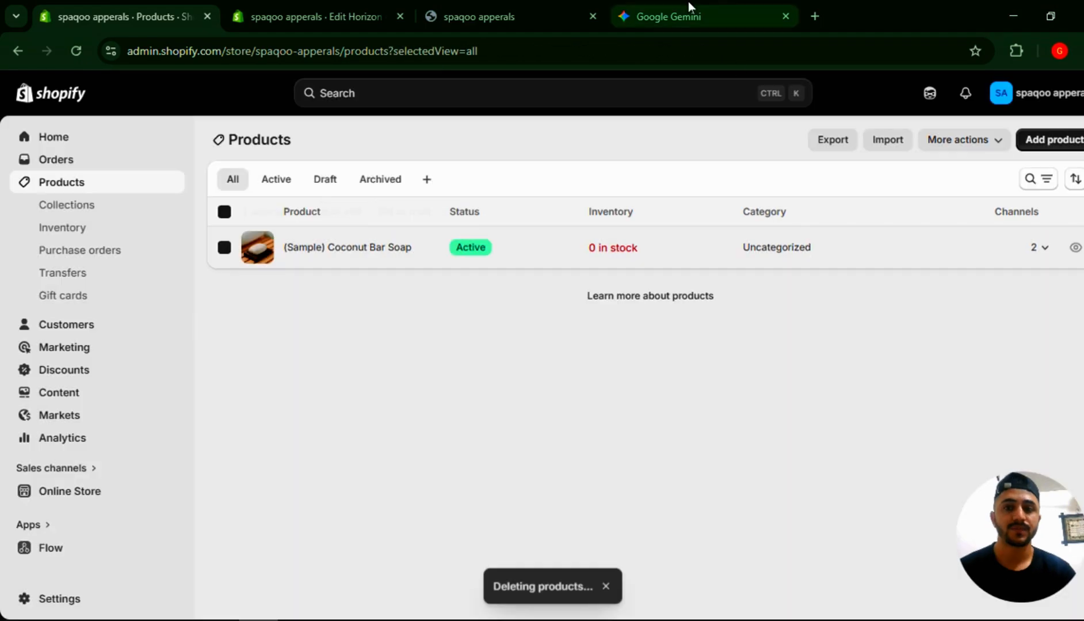
- Switch to Gemini, review the written logo concept, and submit the follow-up prompt "generate"
click(685, 8)
scroll(446, 290, down, 10)
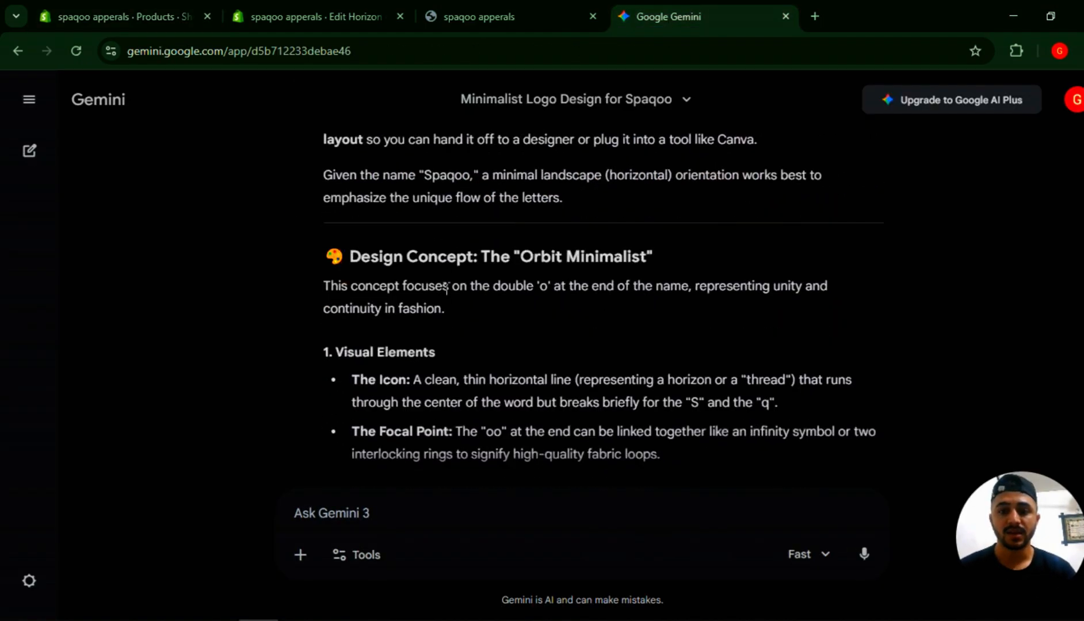
scroll(445, 289, down, 7)
scroll(445, 289, up, 3)
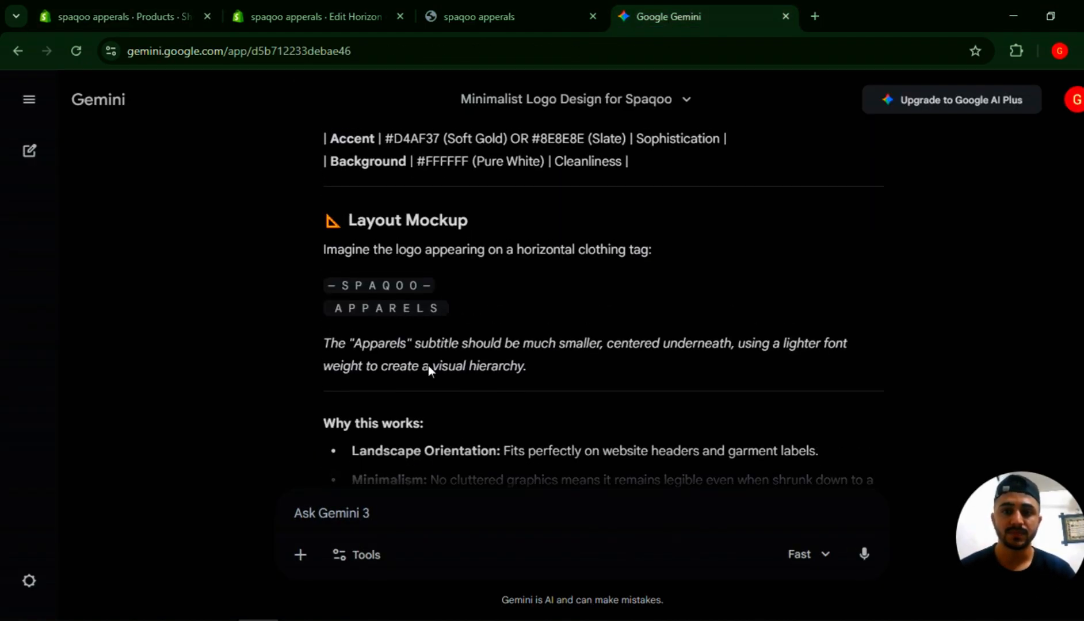
text(generate)
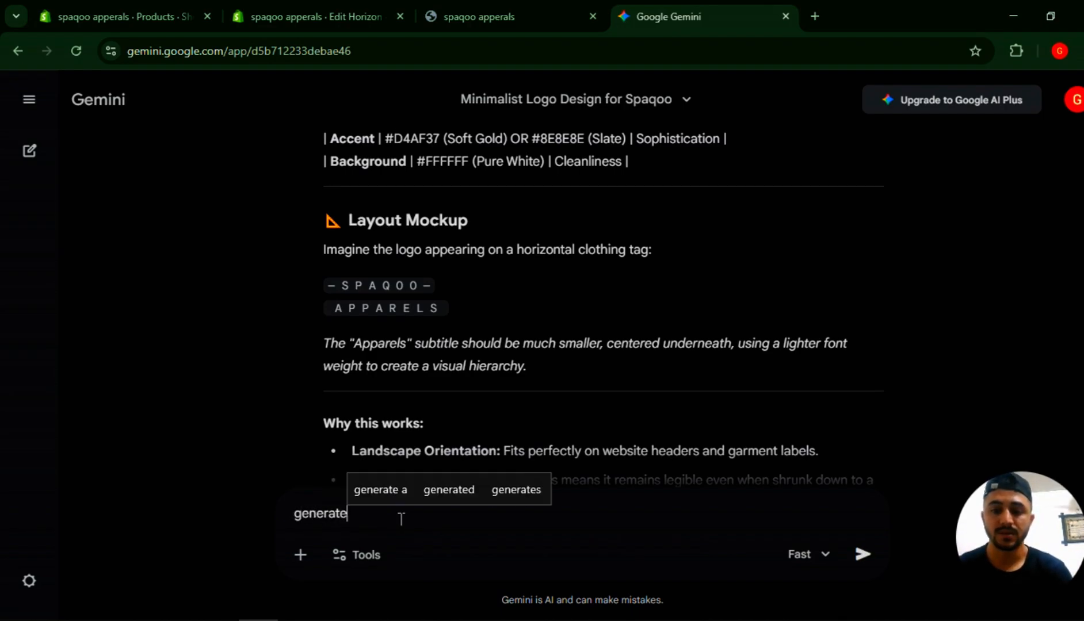
key(Return)
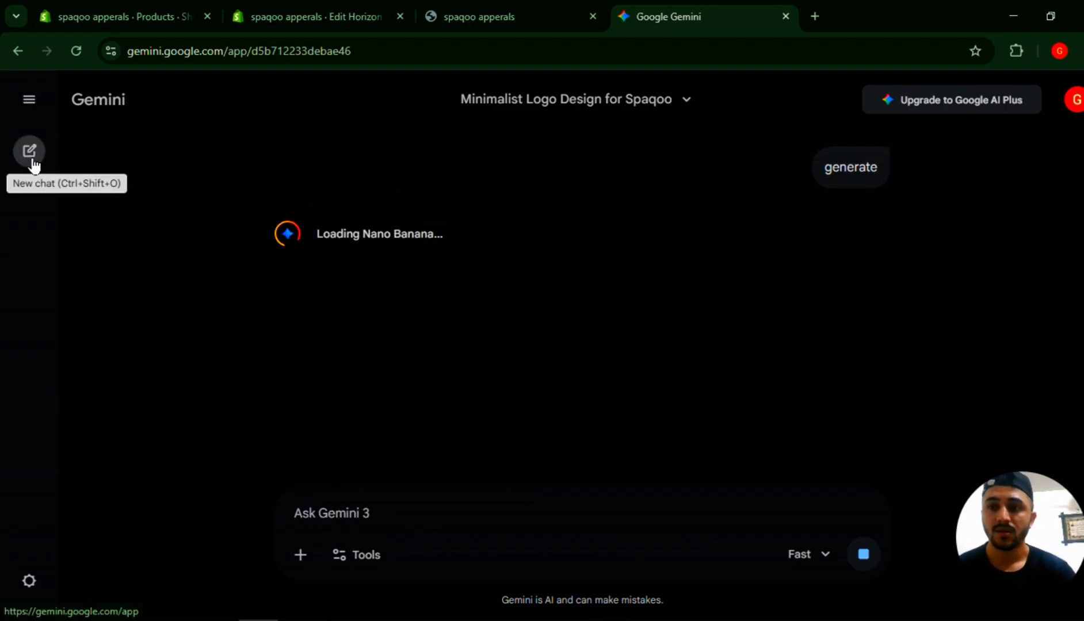
- Open a new Gemini chat in a separate tab and begin the prompt with "i have just created a store for shirts and trousers"
middle_click(30, 153)
click(829, 8)
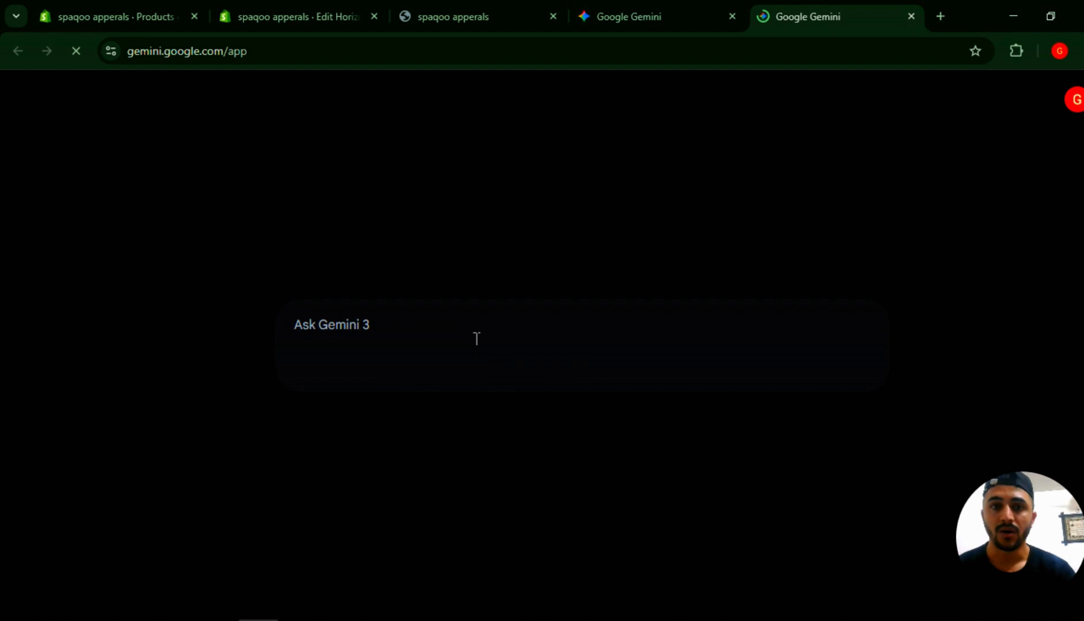
text(i have)
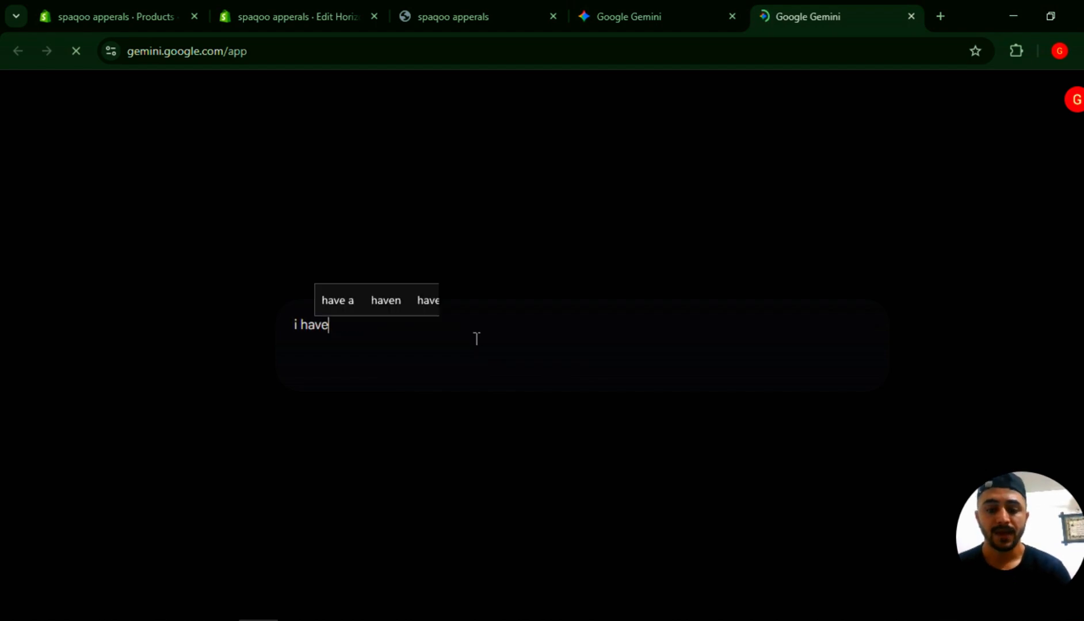
text( just cr)
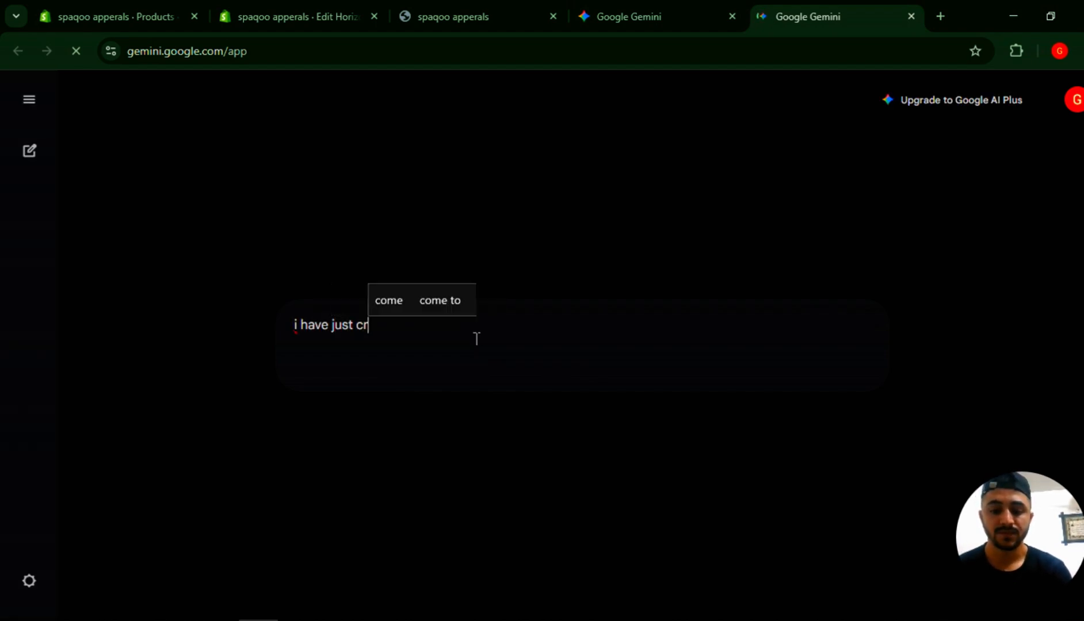
text(eated)
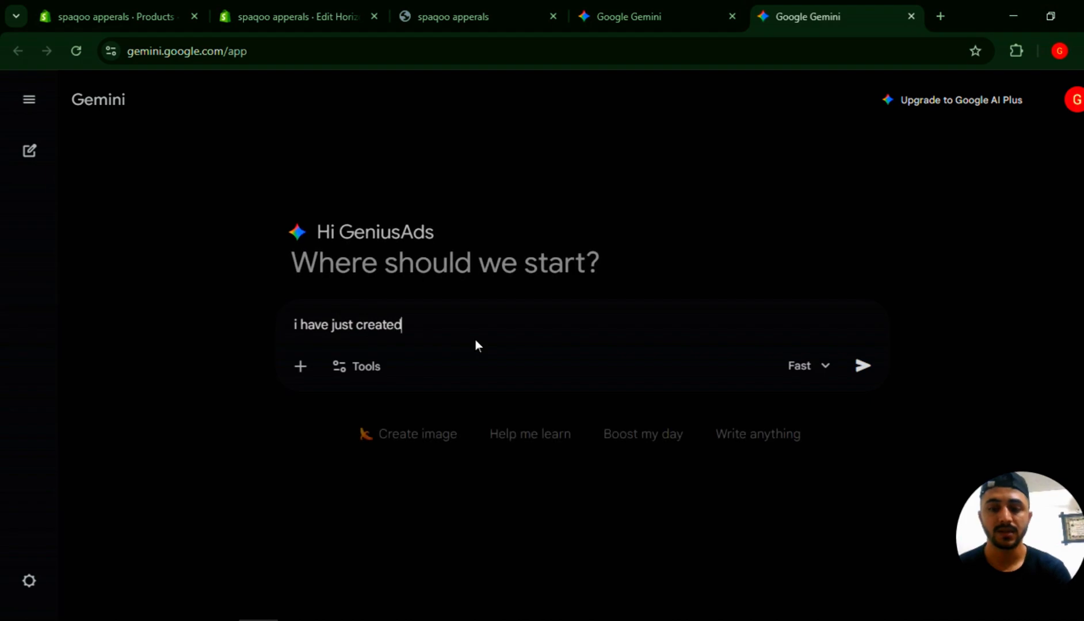
text( a stor)
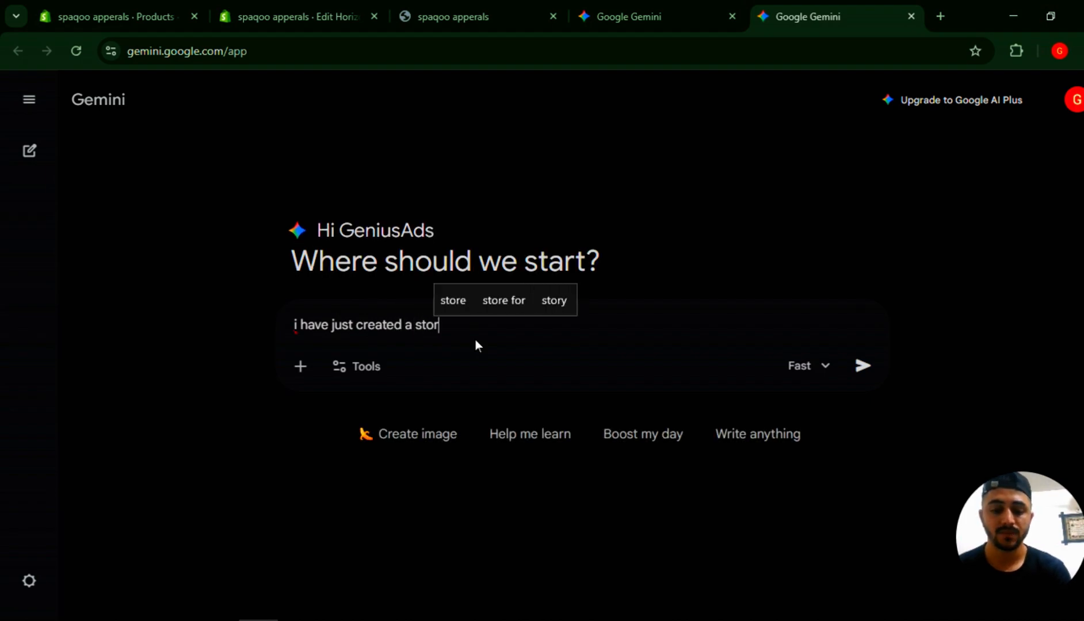
text(e for s)
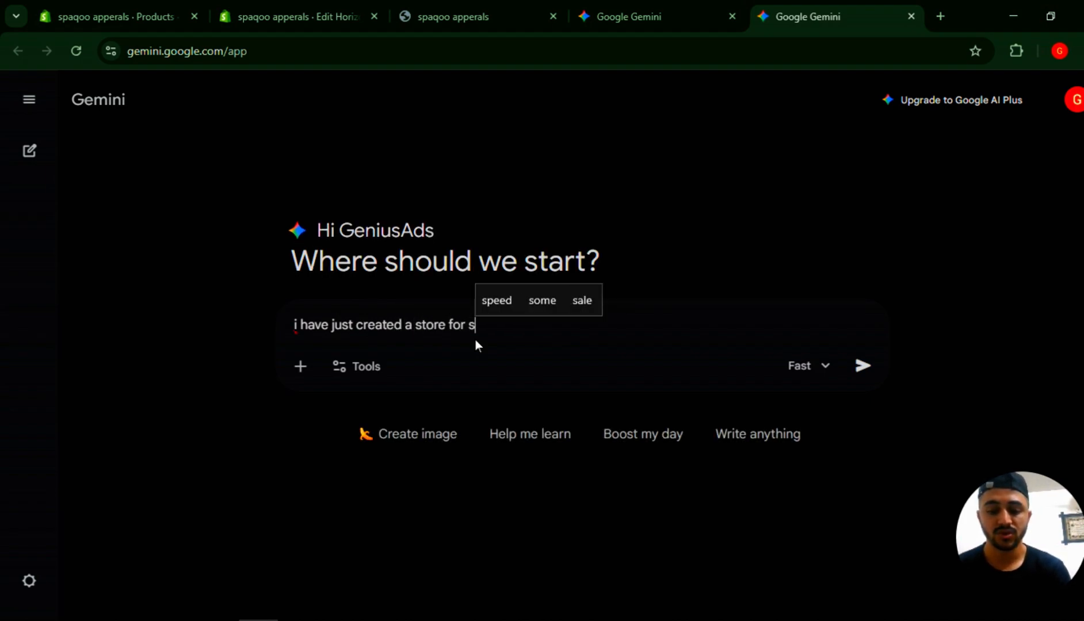
text(hirts and )
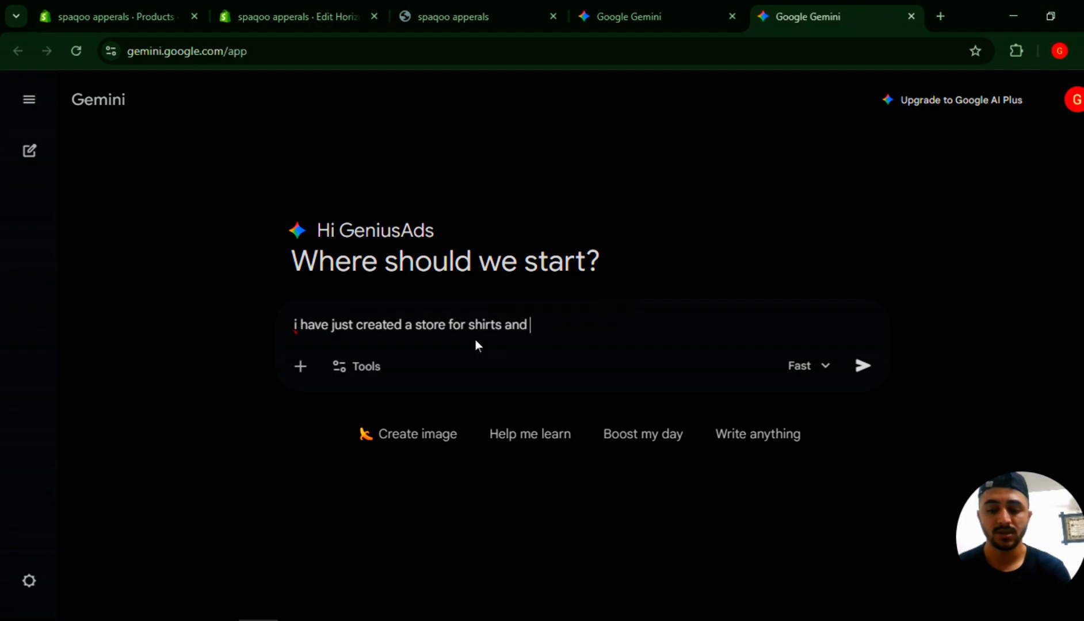
text(trousers)
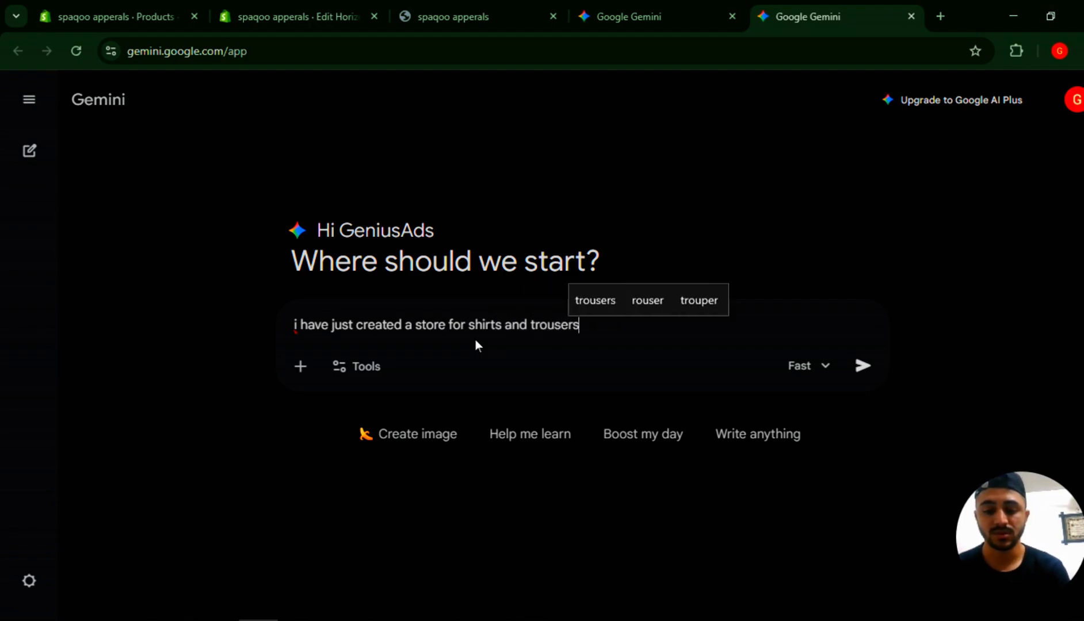
- Continue the Gemini prompt with "i dont have images and detals of collection and product names"
text( i don)
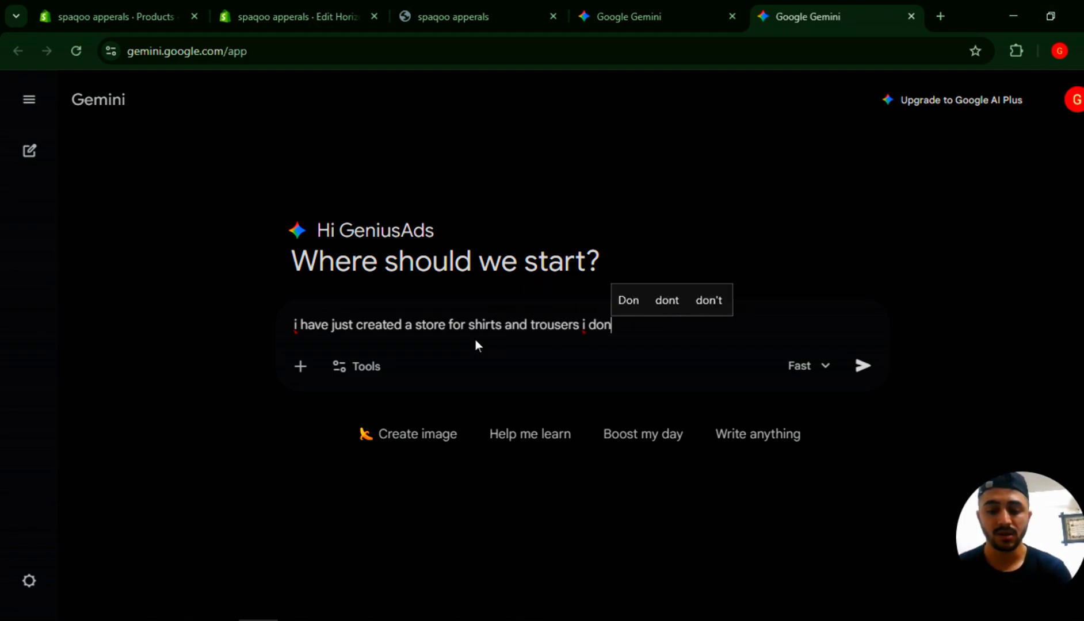
text(t have i)
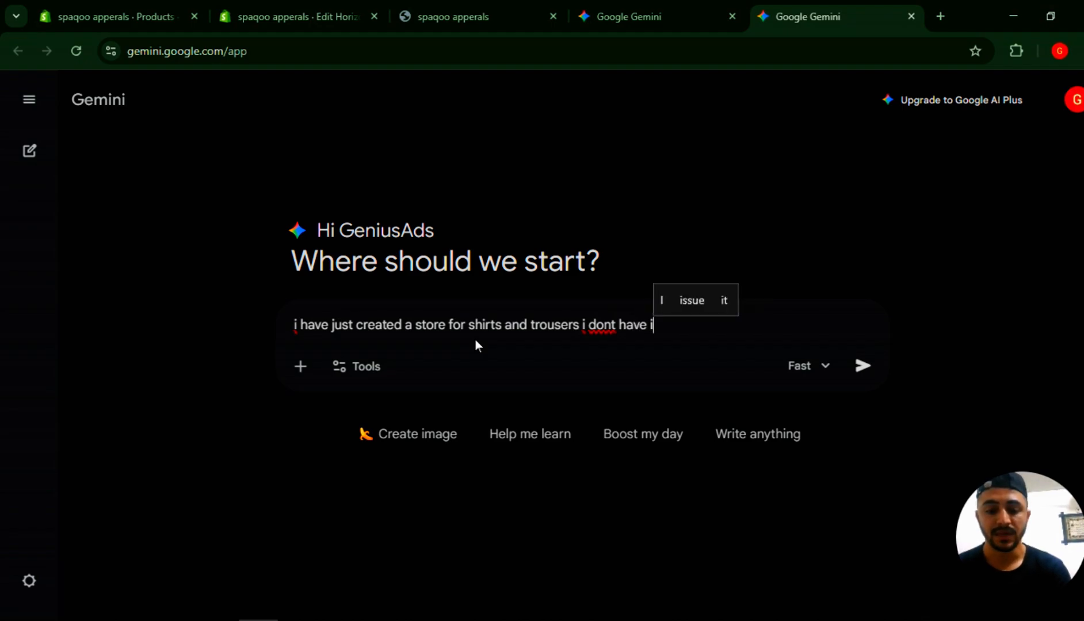
text(mages )
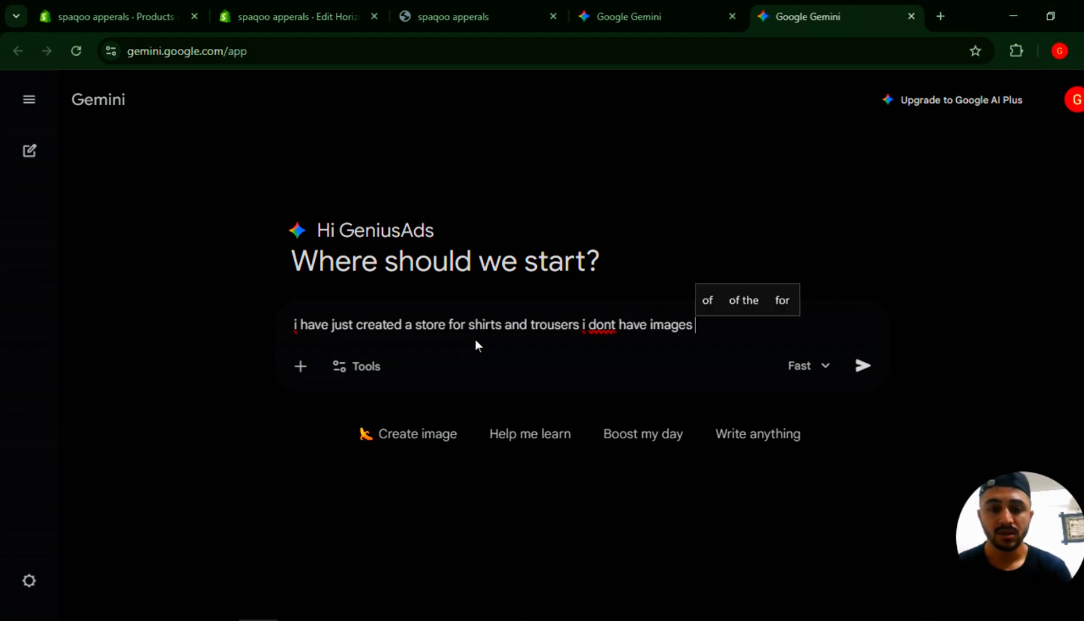
text(and detals)
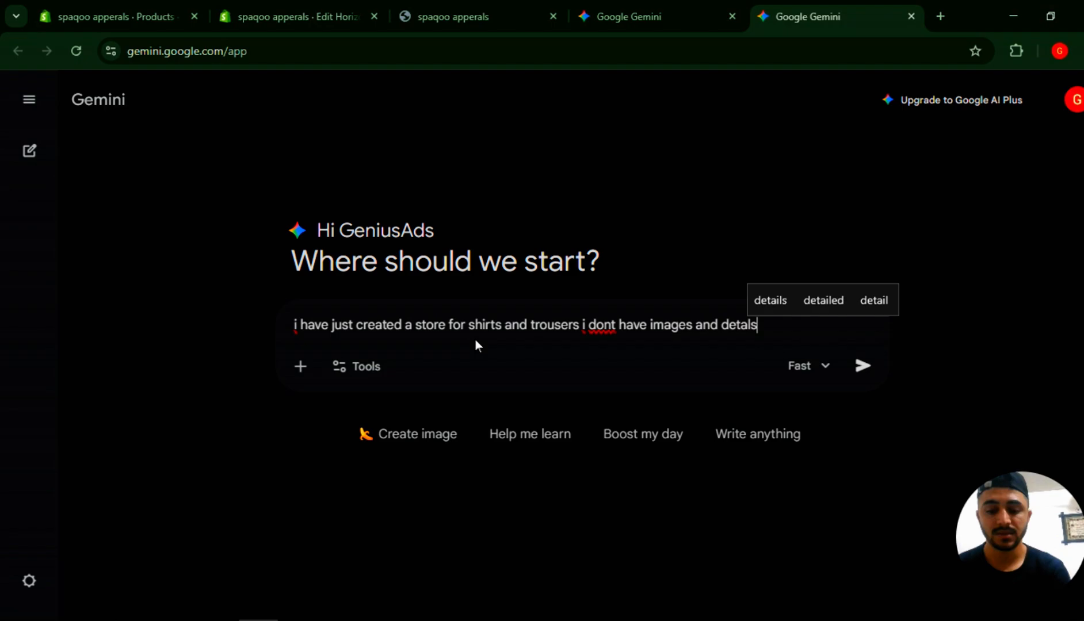
text( of c)
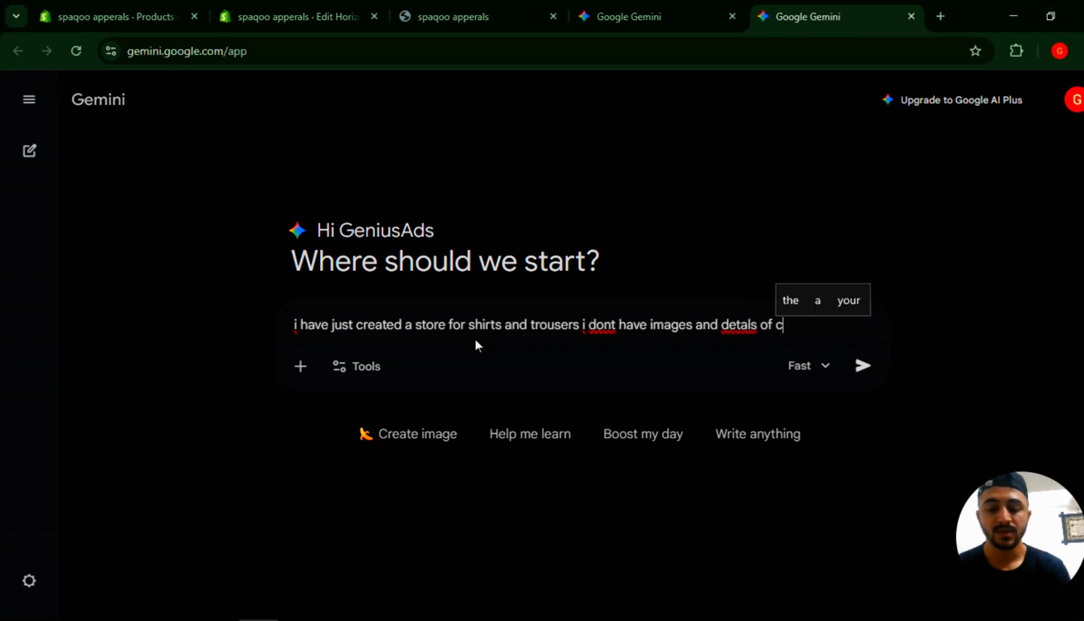
text(a)
key(BackSpace)
key(BackSpace)
text(coll)
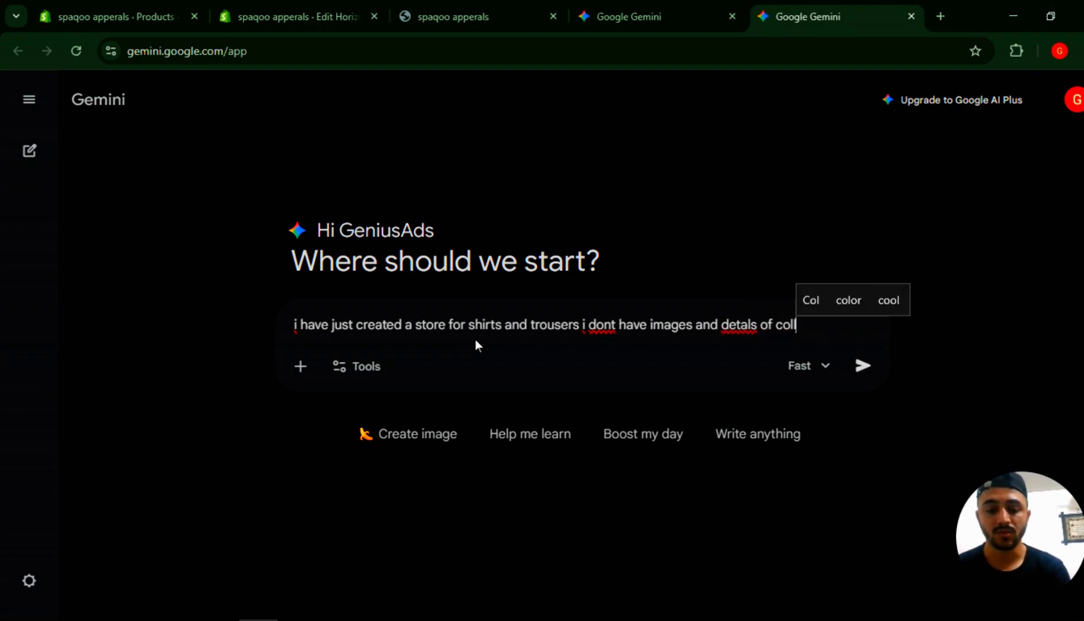
text(ection an)
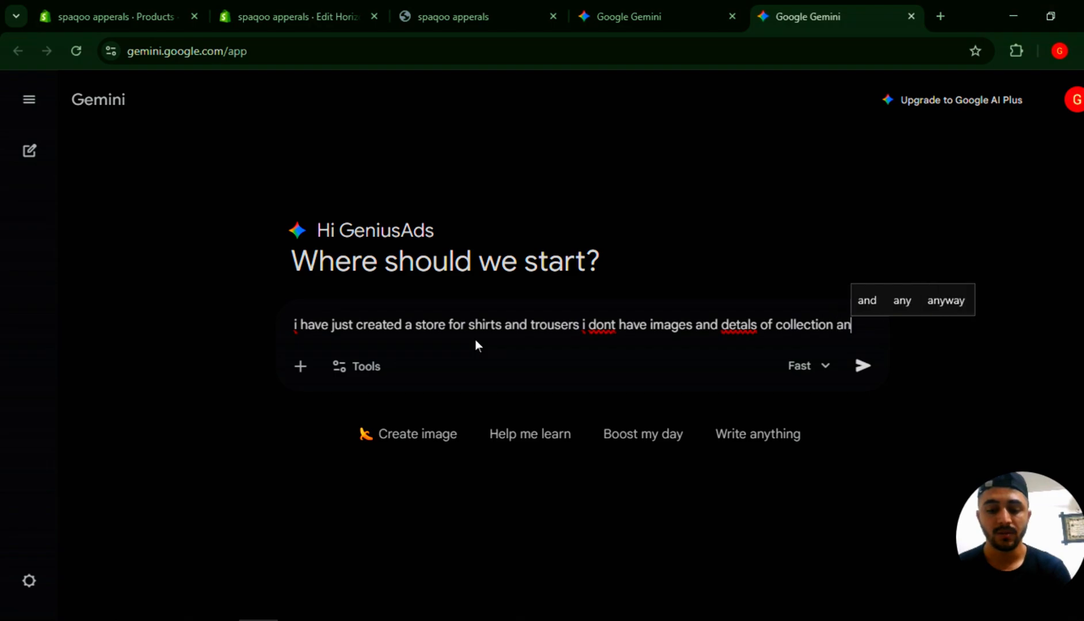
text(d produc)
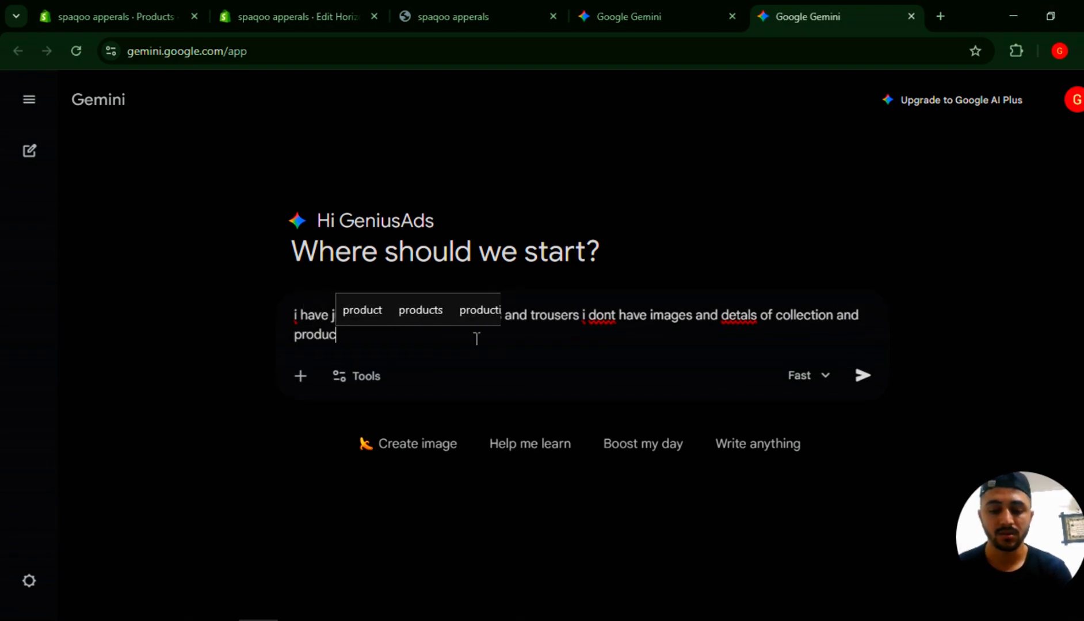
text(t names )
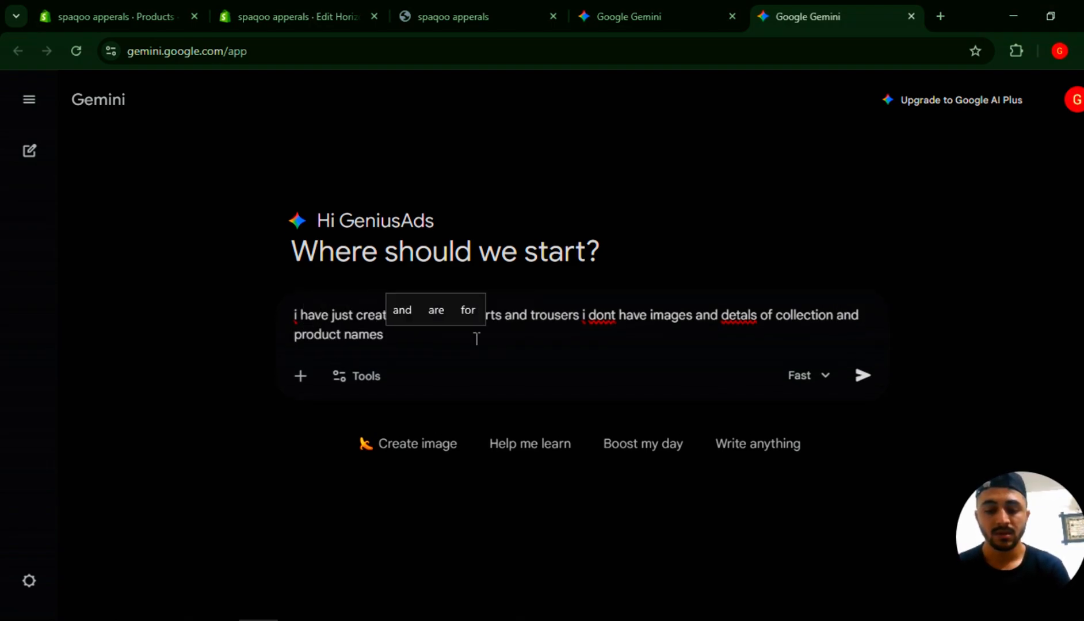
- Continue the Gemini prompt with "give me all of that well structure store details"
text(give m)
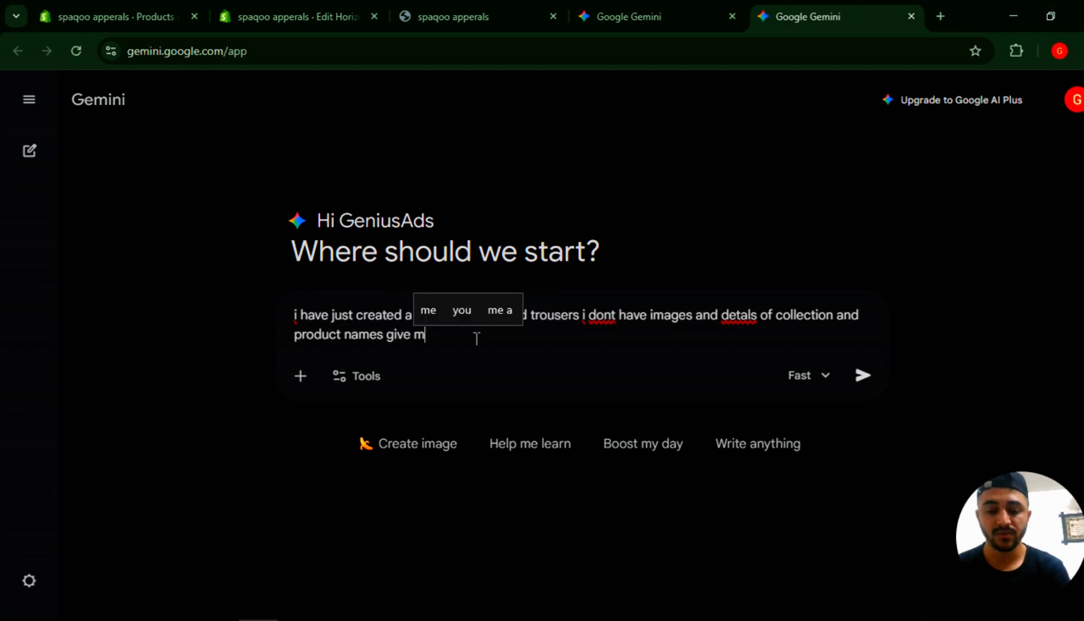
text(e all of )
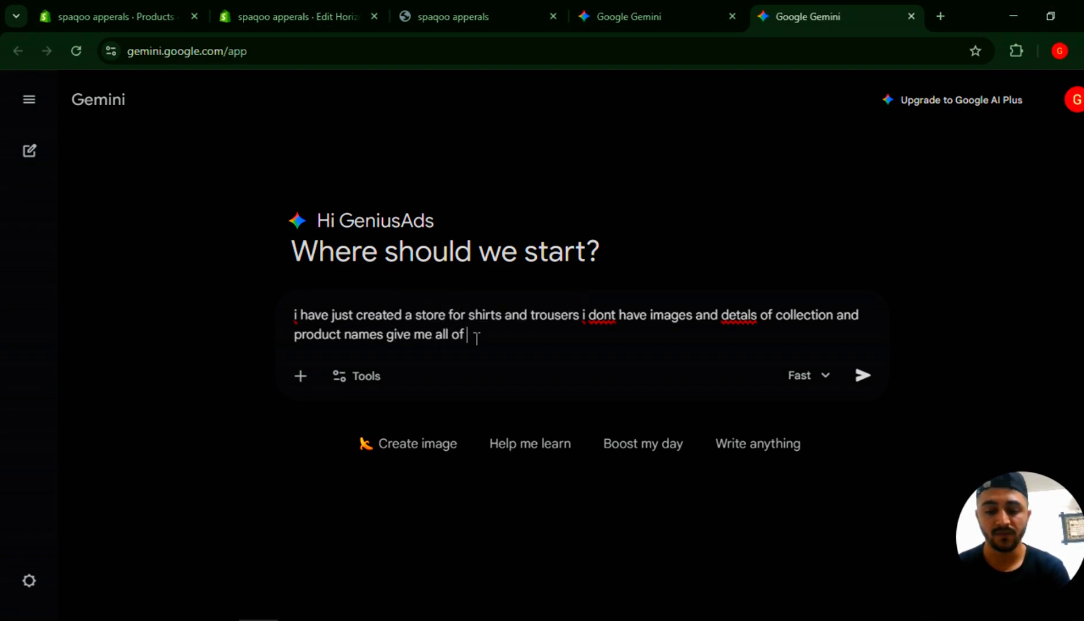
text(tha)
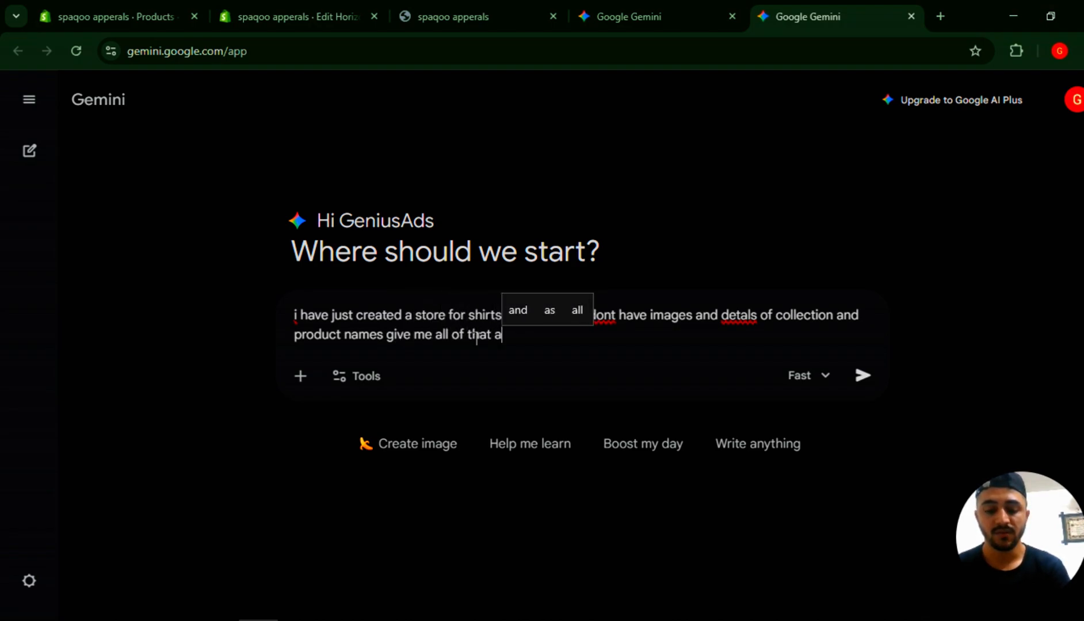
text(t well str)
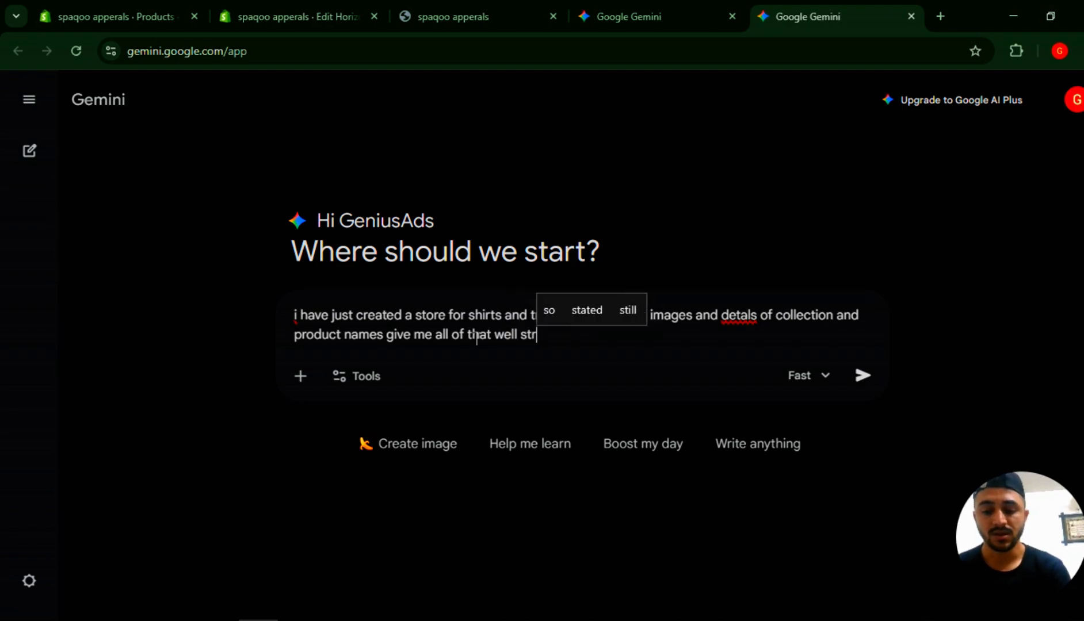
text(ucture s)
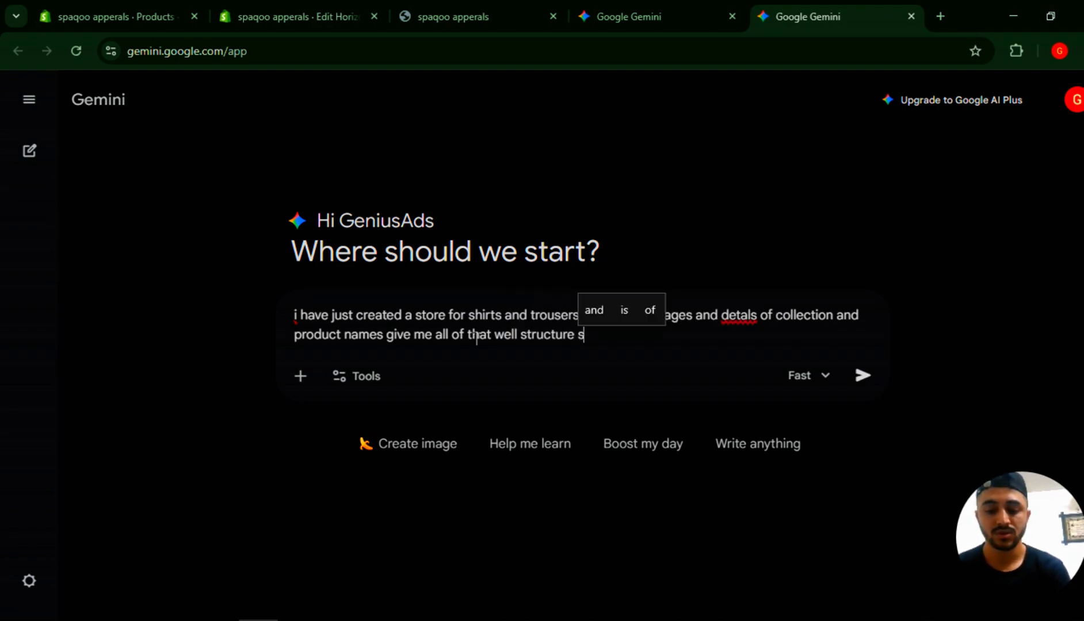
text(tore )
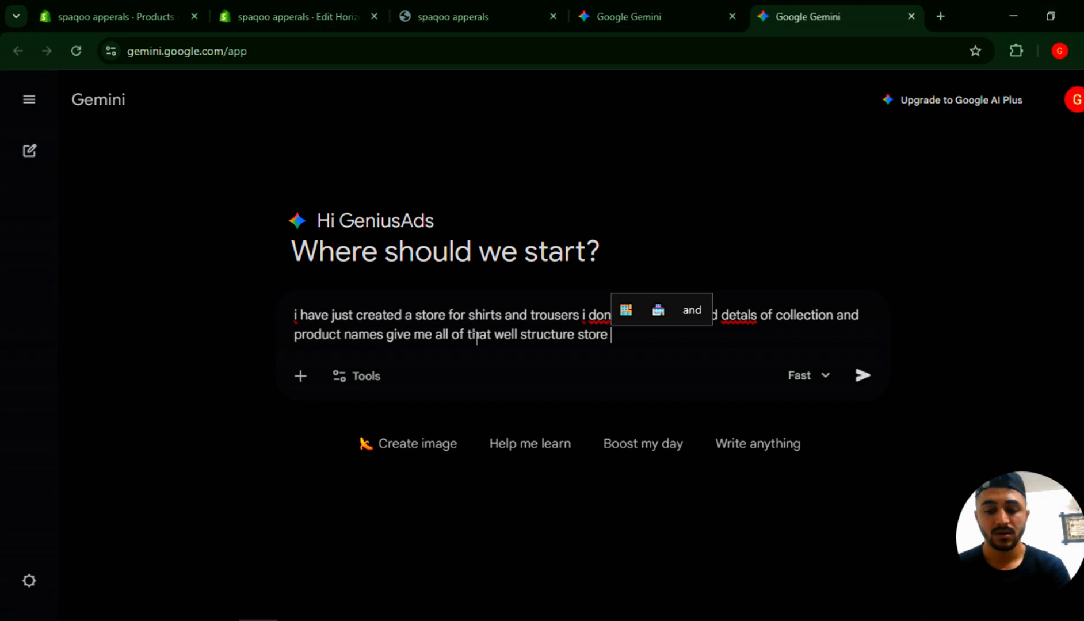
text(details)
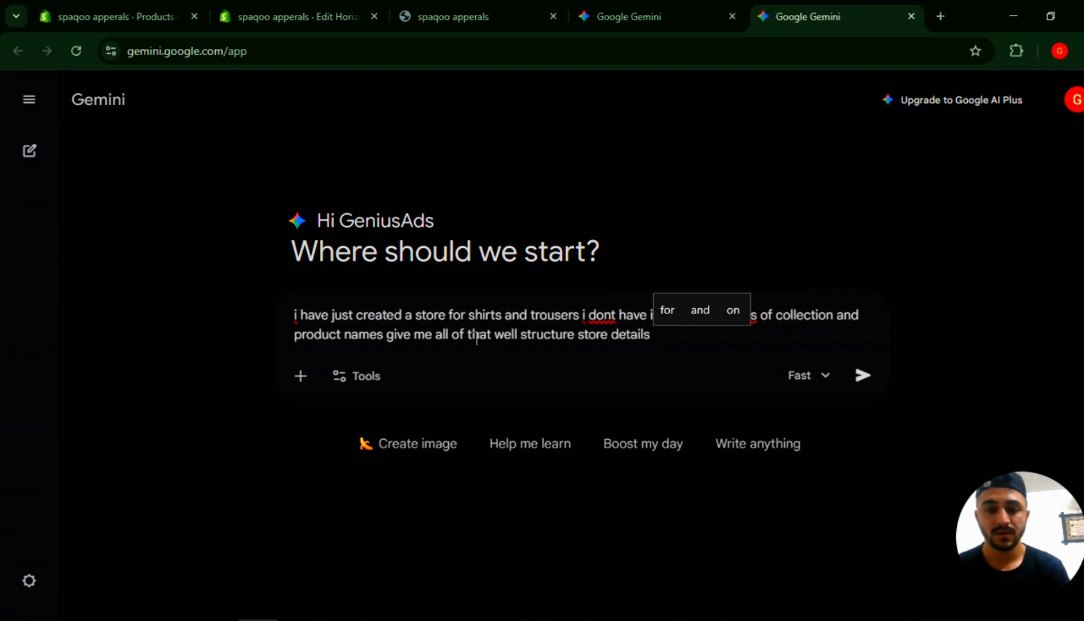
- Extend the Gemini prompt with "and give me names and thing i have to generate and to complet my store"
text( and give me na)
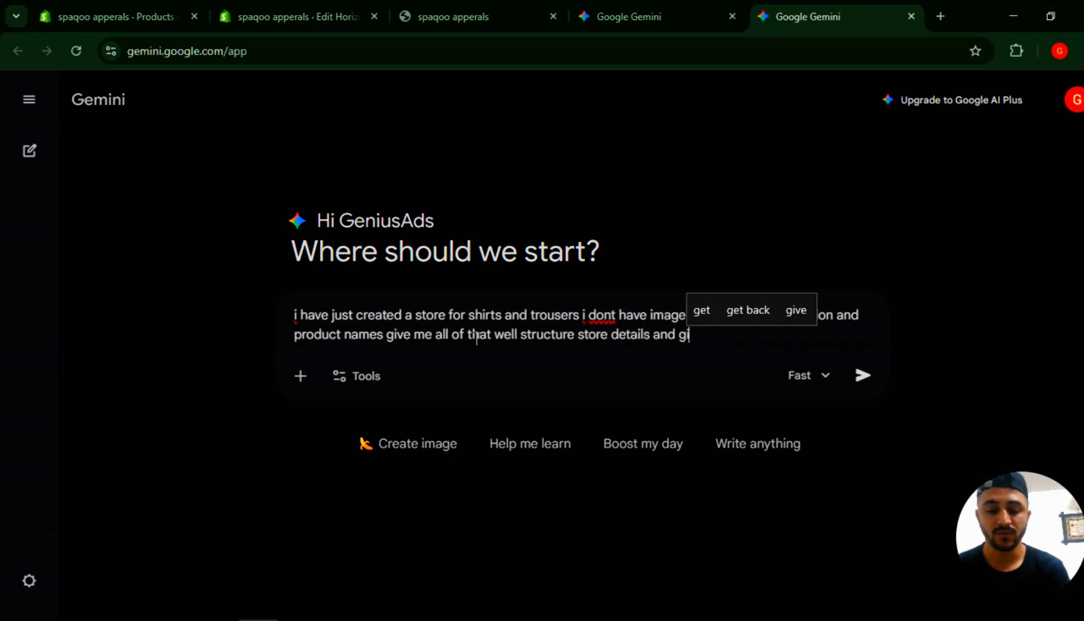
text(me)
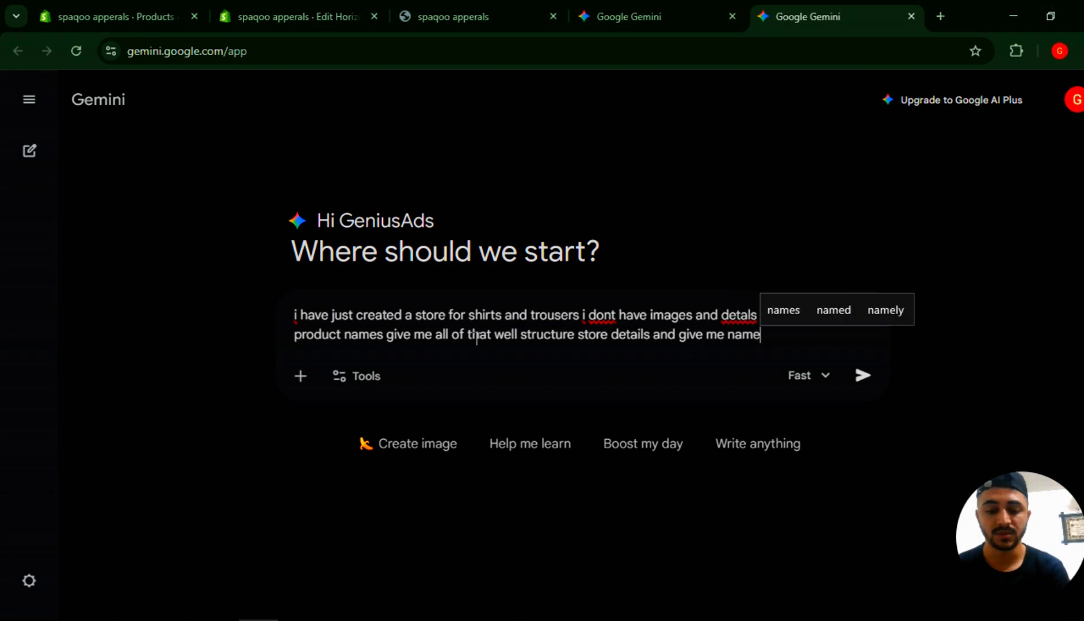
text(s and all th)
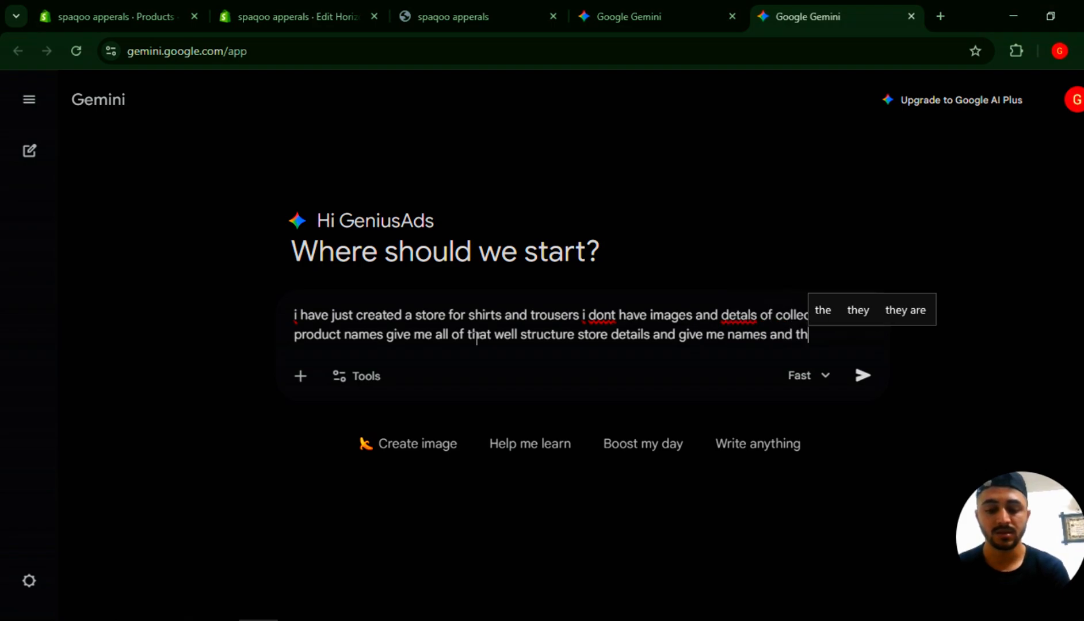
text(ing i have)
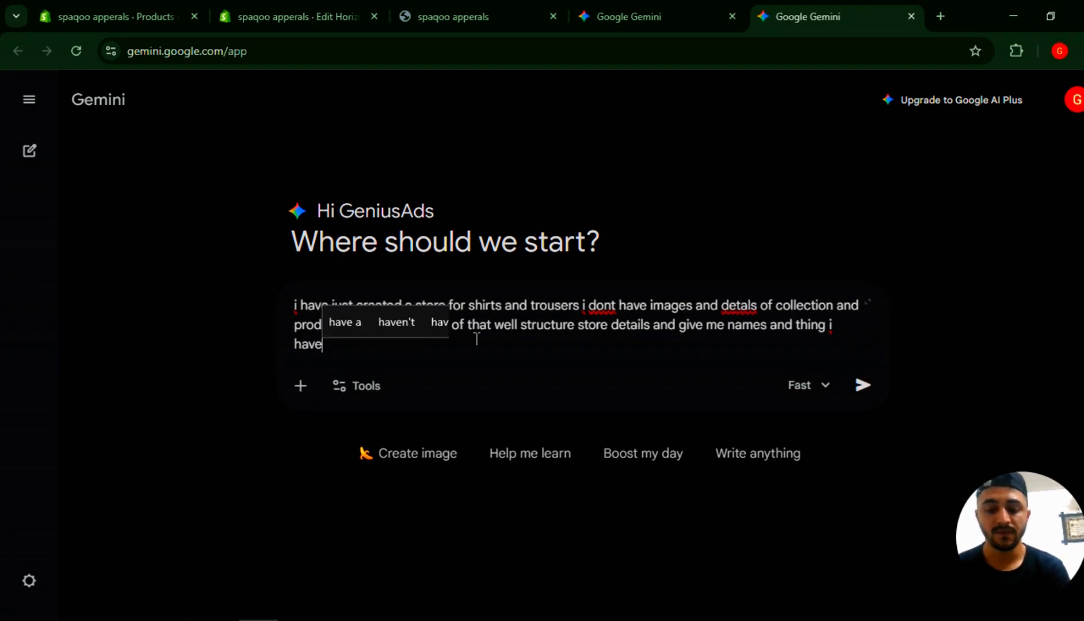
text( to generate and )
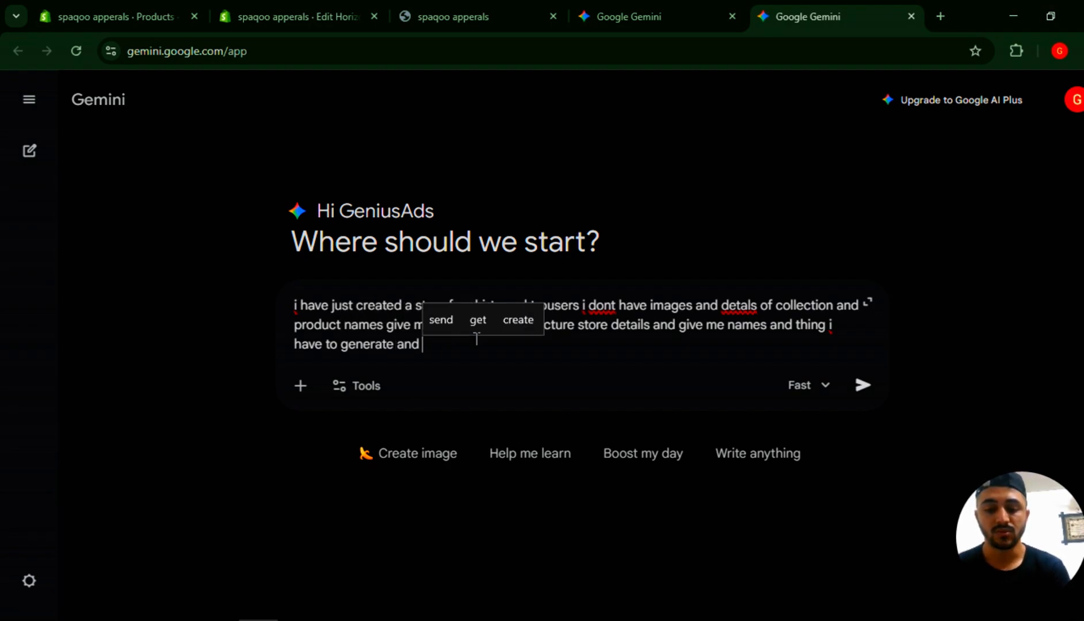
text(to comple)
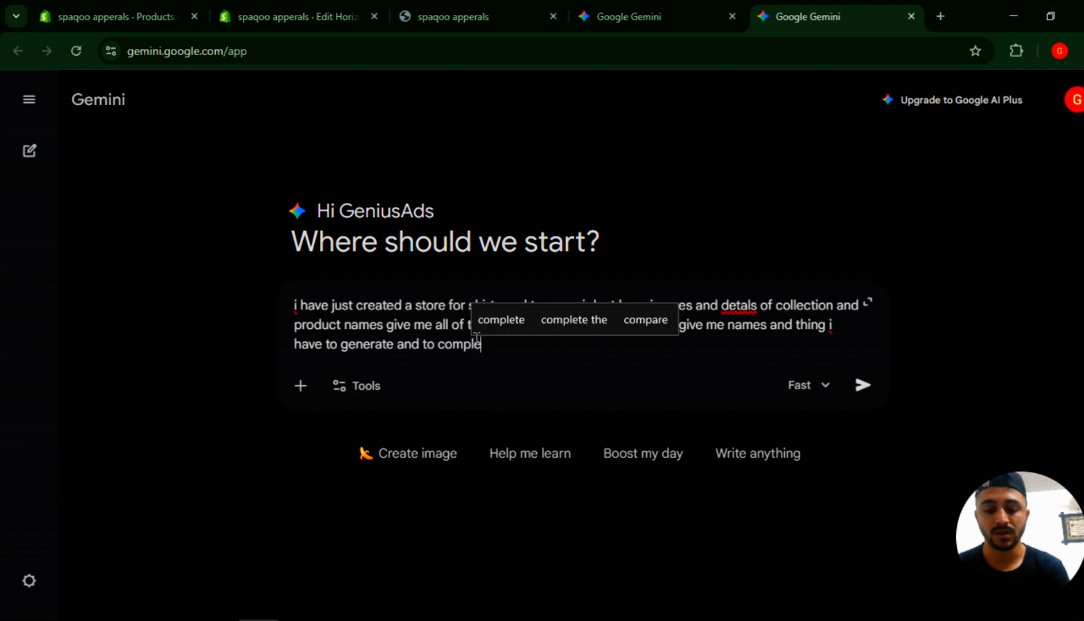
text(t my store )
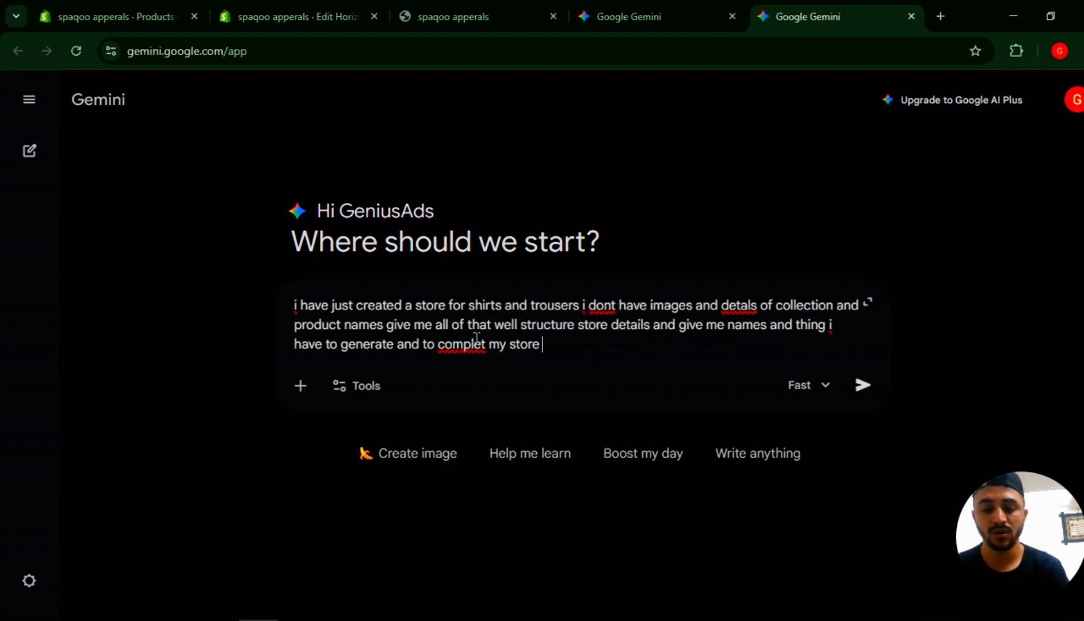
- Finish the Gemini prompt with "from product images to banners cta etc" and submit it
text(from pro)
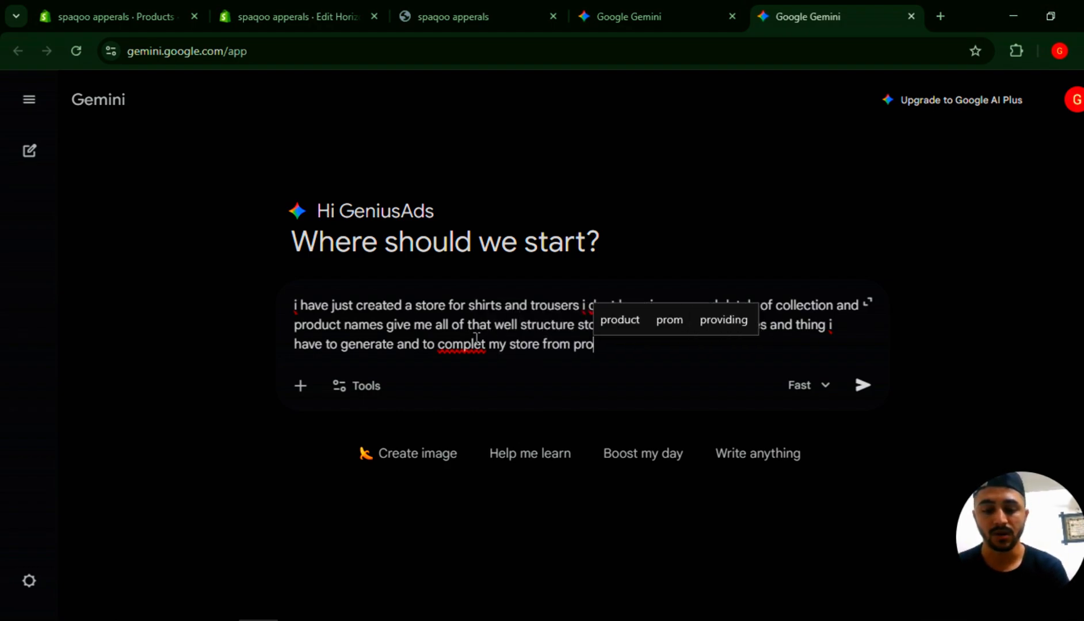
text(duct ima)
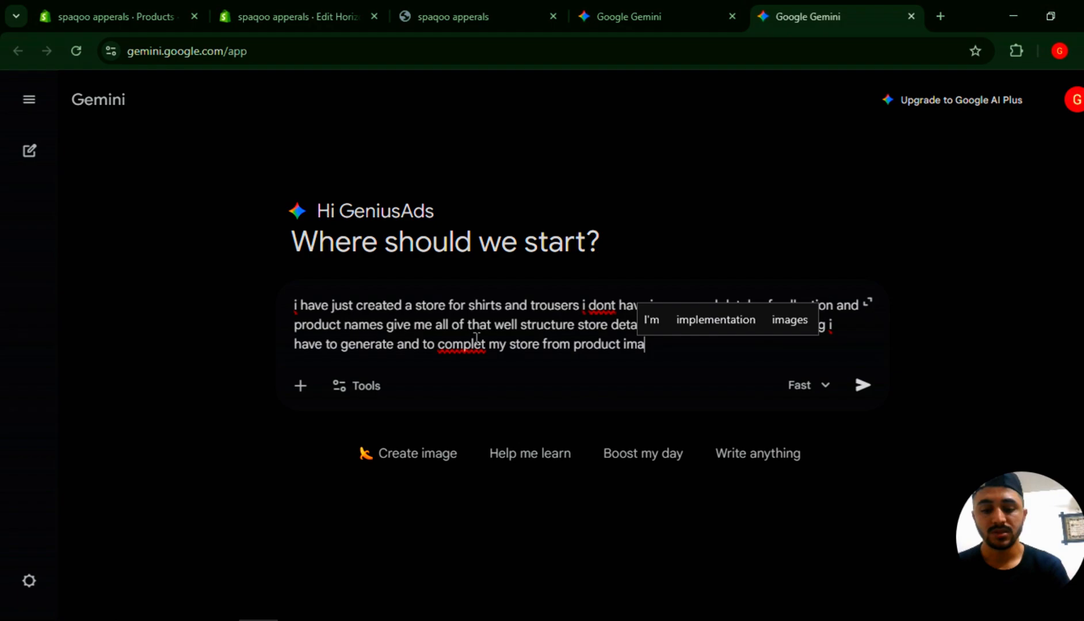
text(ges to)
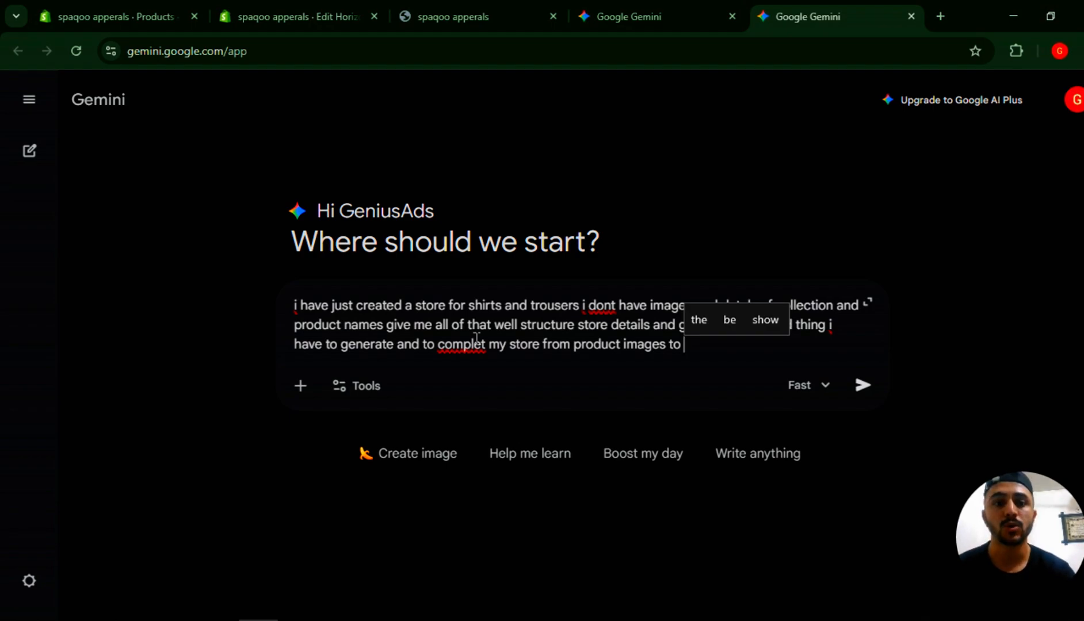
text(banne)
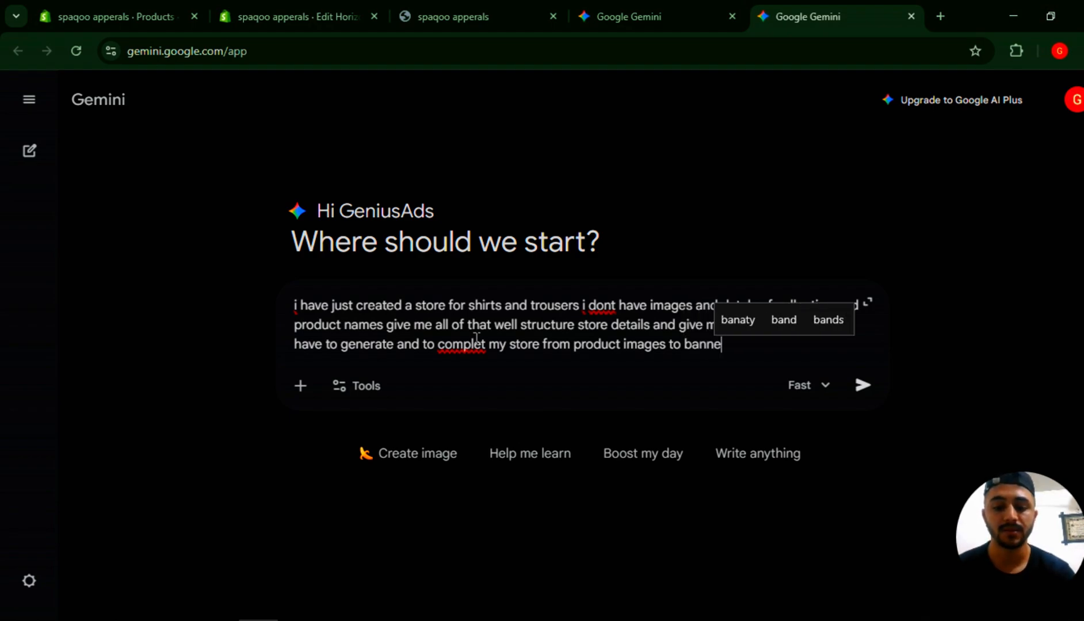
text(rs cta )
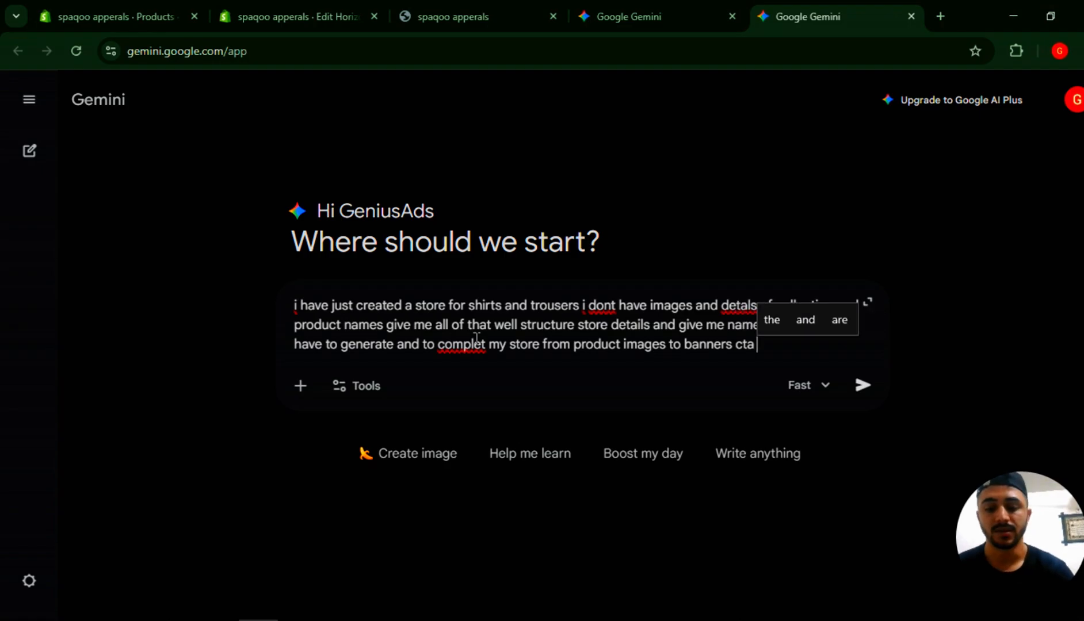
text(etc)
- View the generated logo in the other Gemini chat, then search for "canva" in that tab and sign in to Canva with the suggested Google account
click(689, 4)
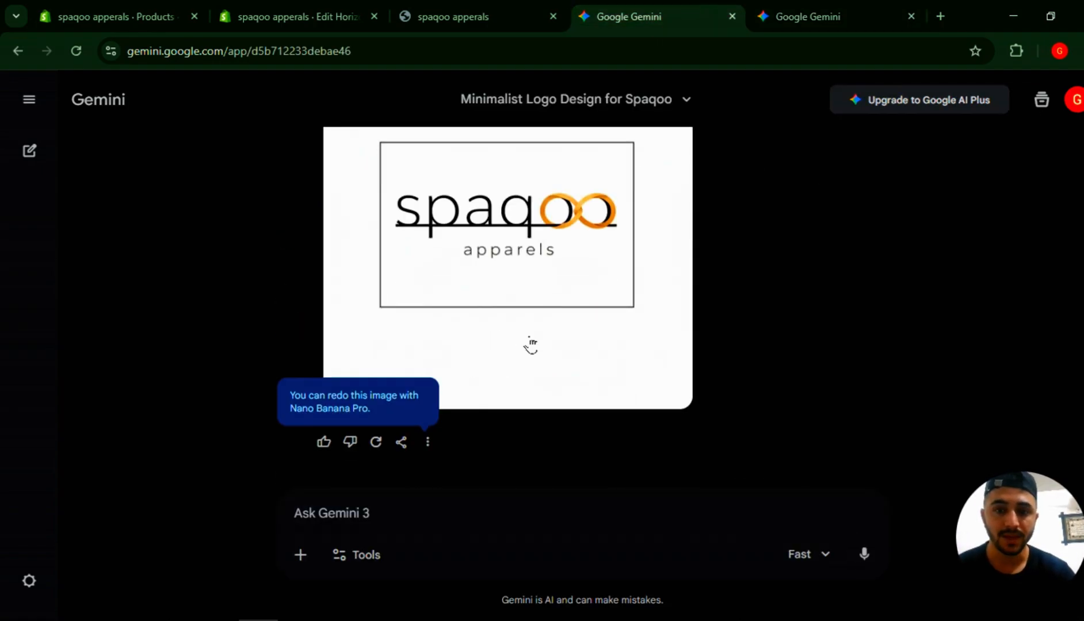
scroll(530, 346, up, 3)
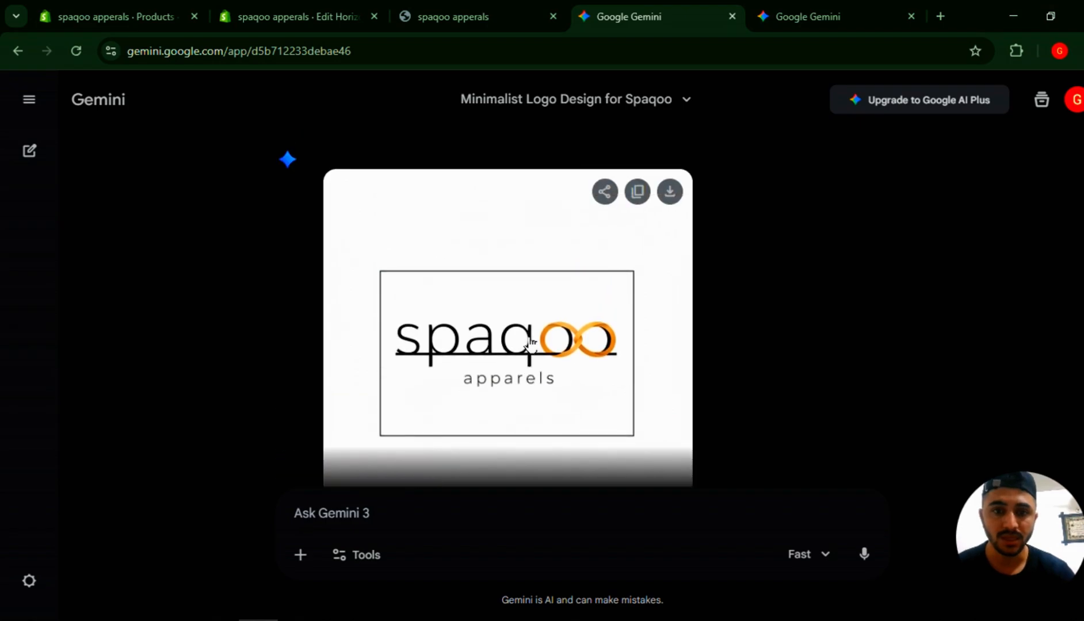
click(551, 41)
text(ca)
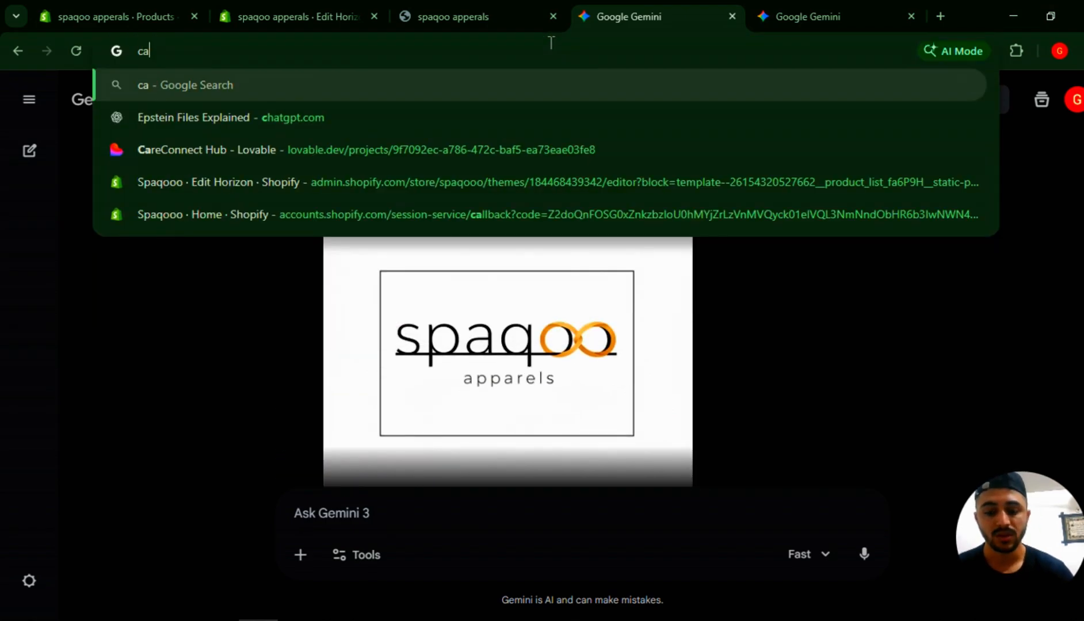
text(nva)
key(Return)
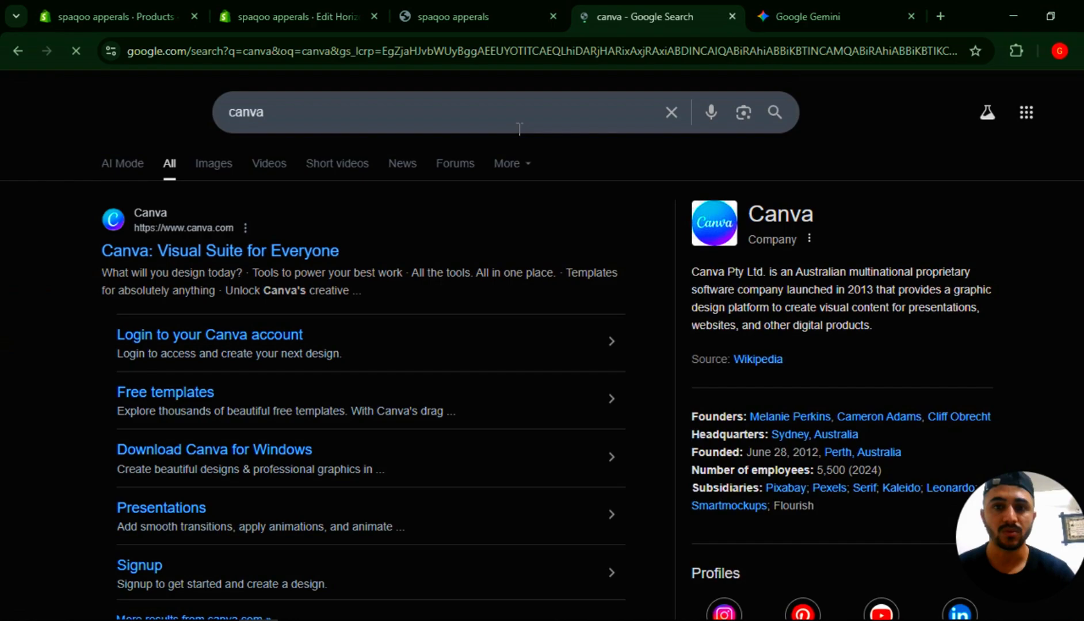
click(222, 252)
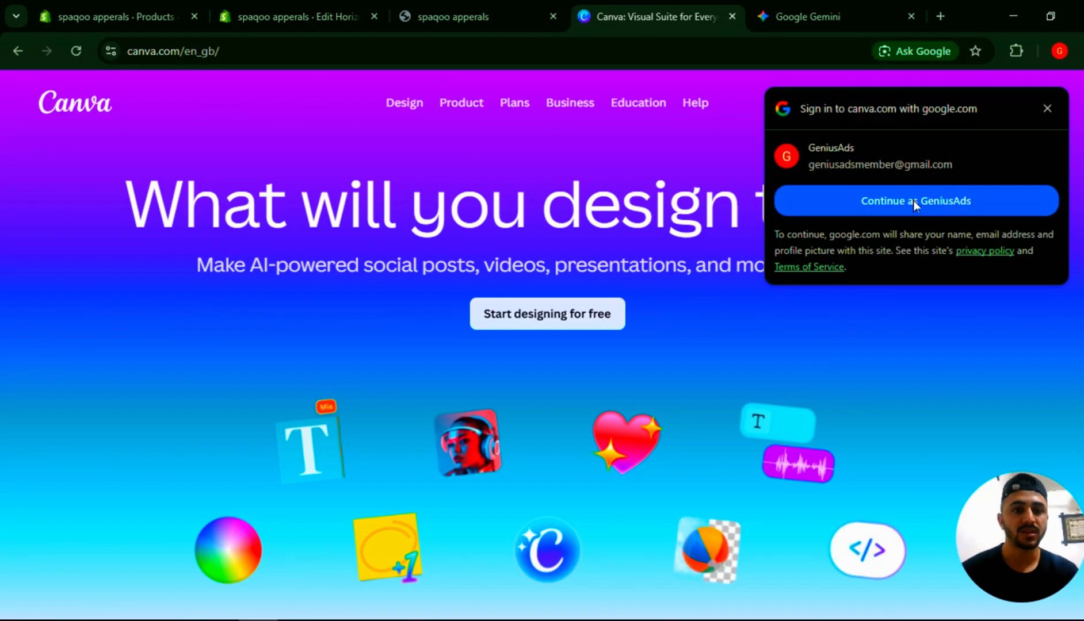
click(913, 200)
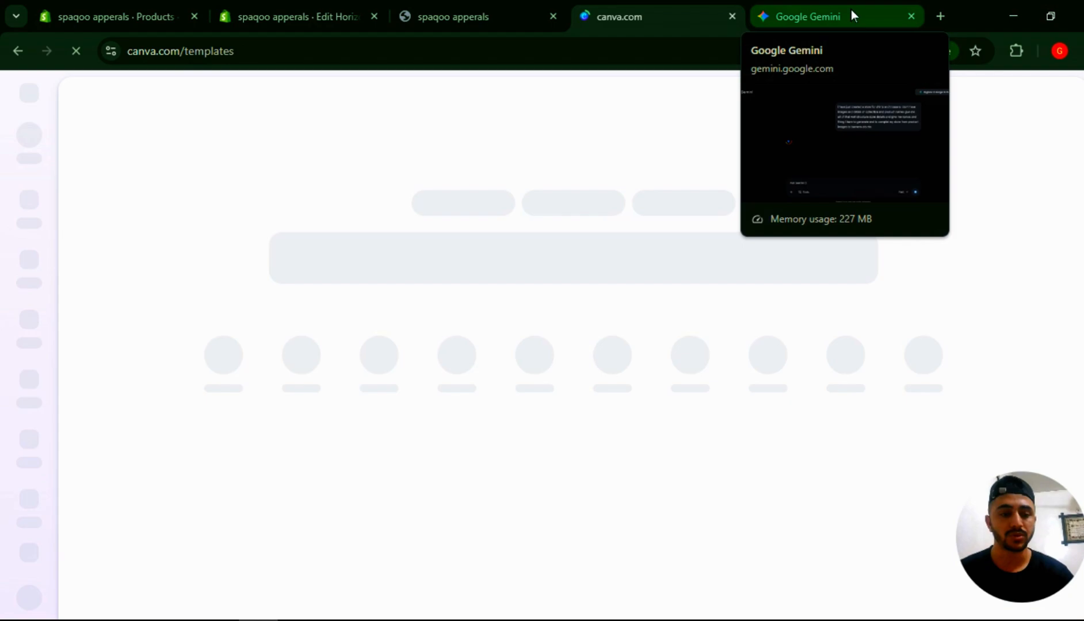
- Return to the store details chat in Gemini and review the suggested collections, product names, visual content checklist and product details
click(851, 9)
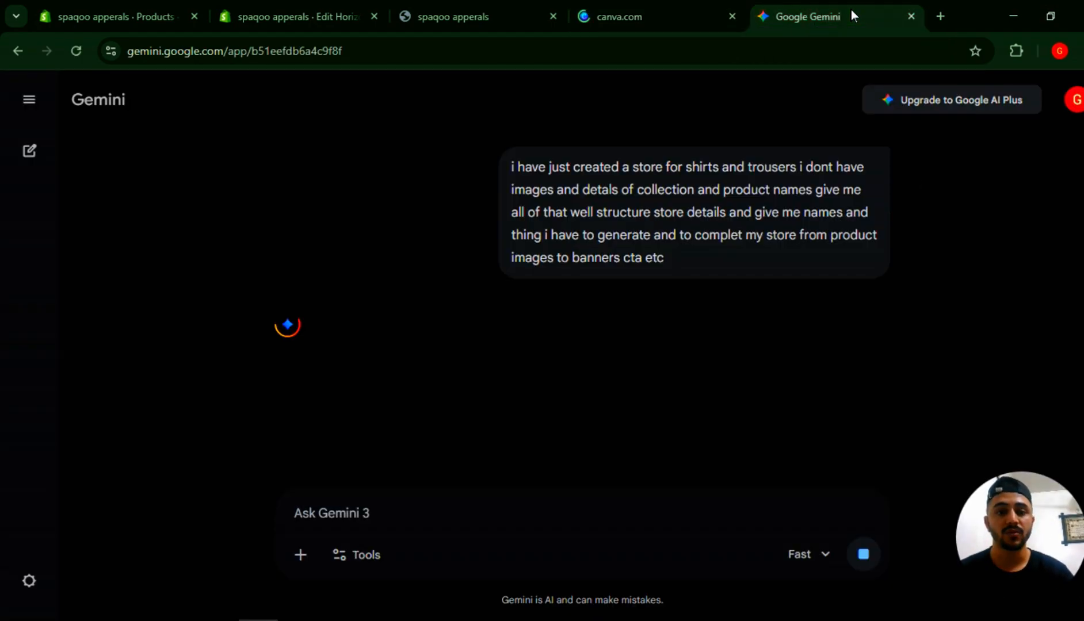
scroll(405, 275, down, 5)
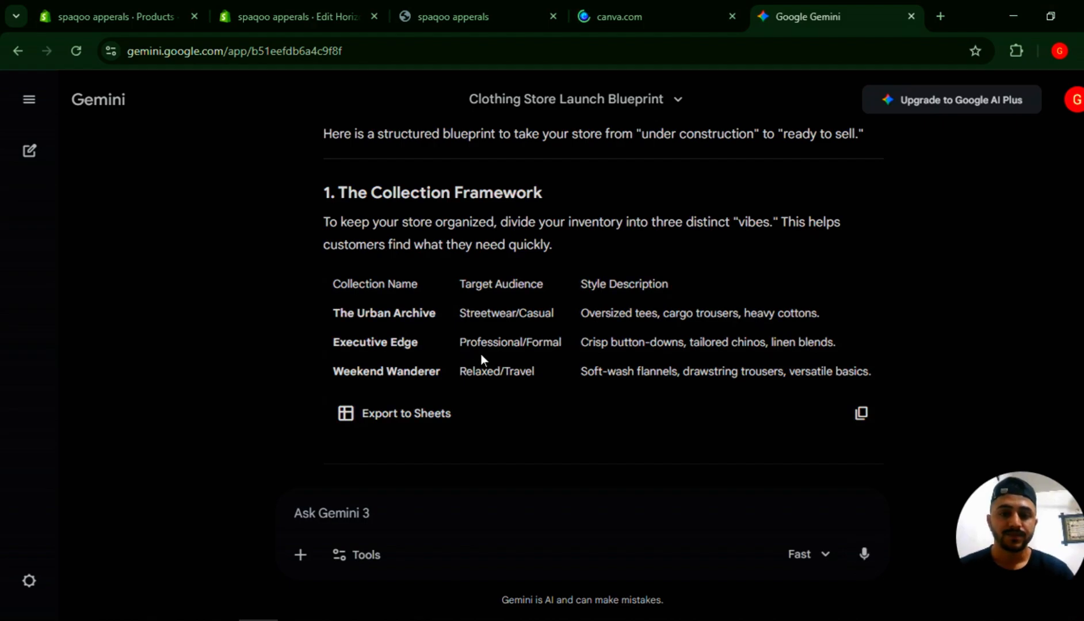
scroll(481, 353, down, 1)
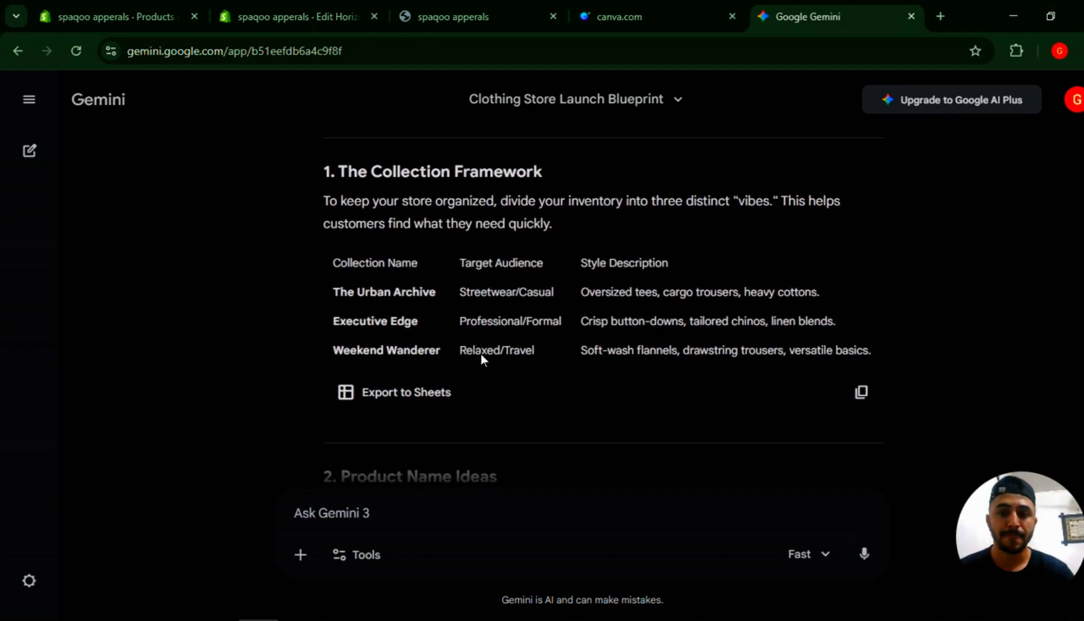
scroll(480, 353, down, 3)
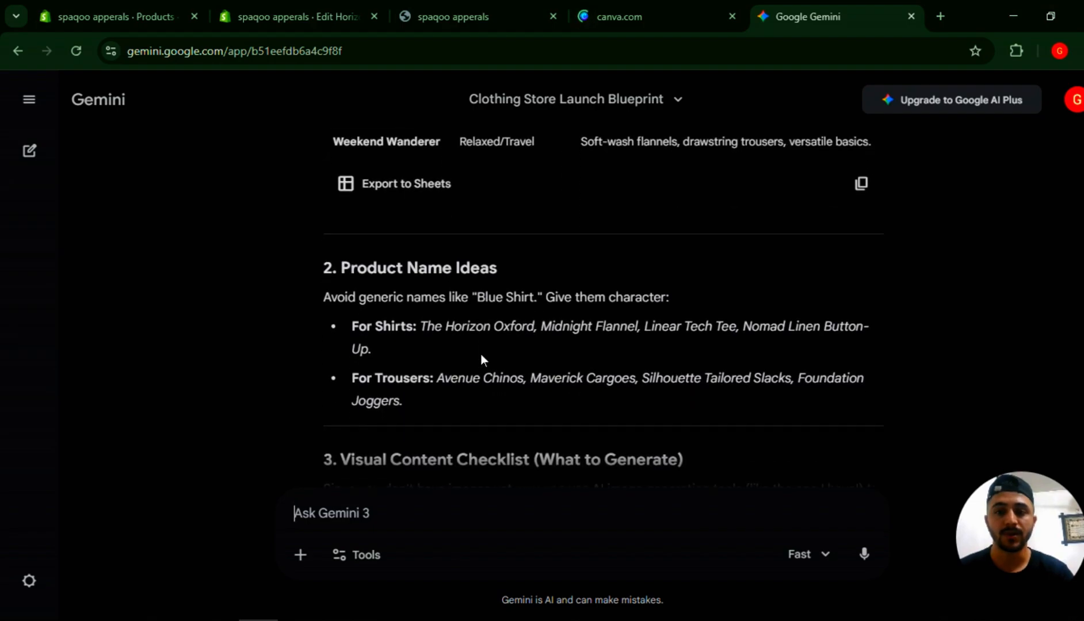
scroll(481, 353, down, 1)
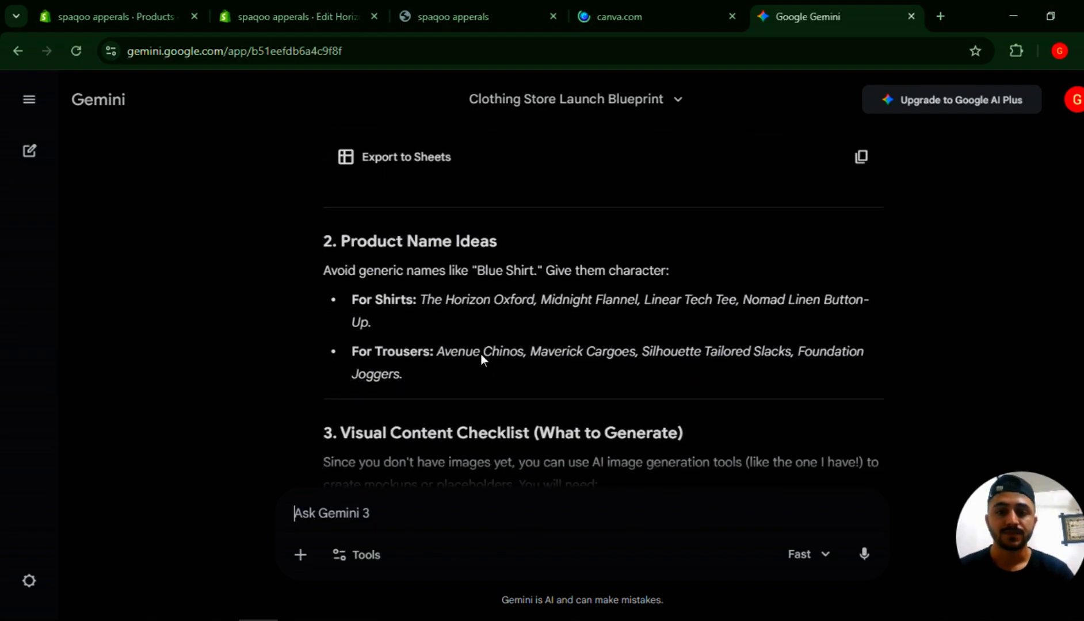
scroll(481, 354, down, 4)
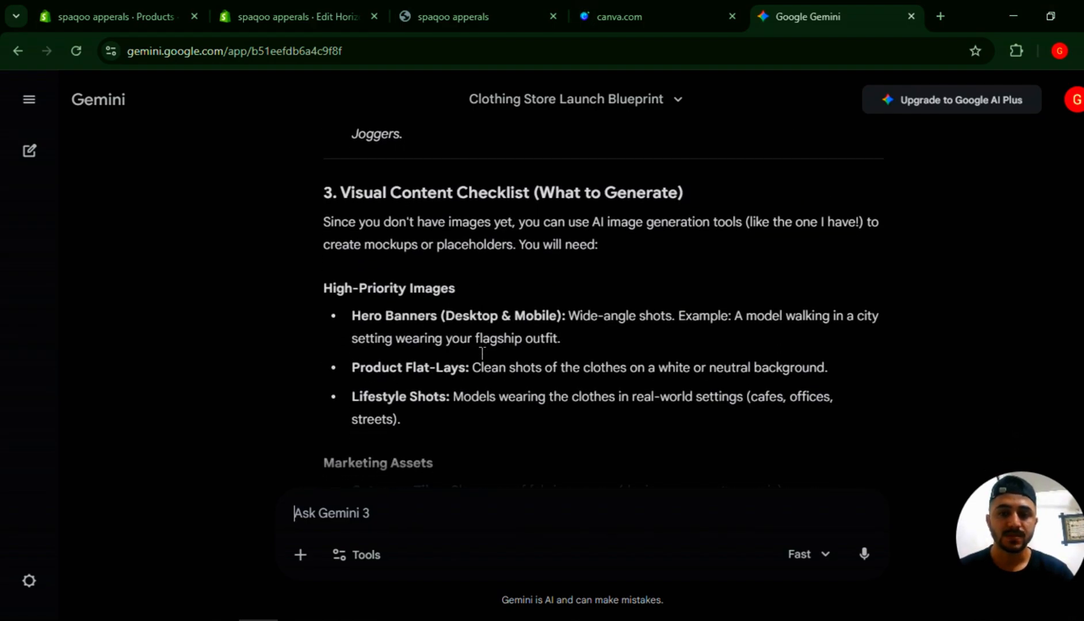
scroll(482, 353, down, 2)
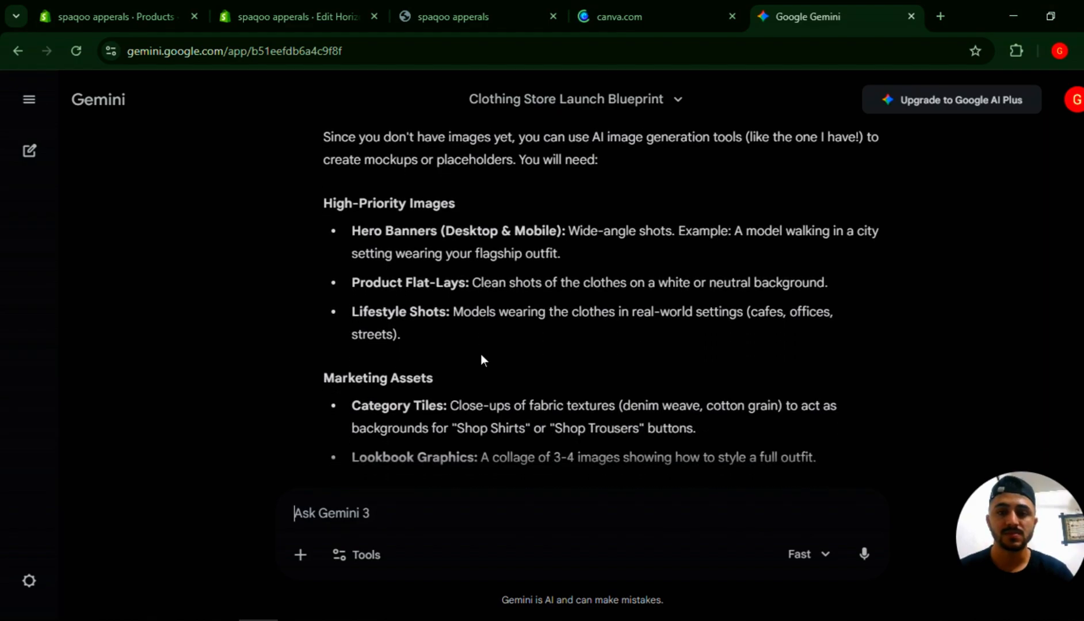
scroll(480, 360, down, 1)
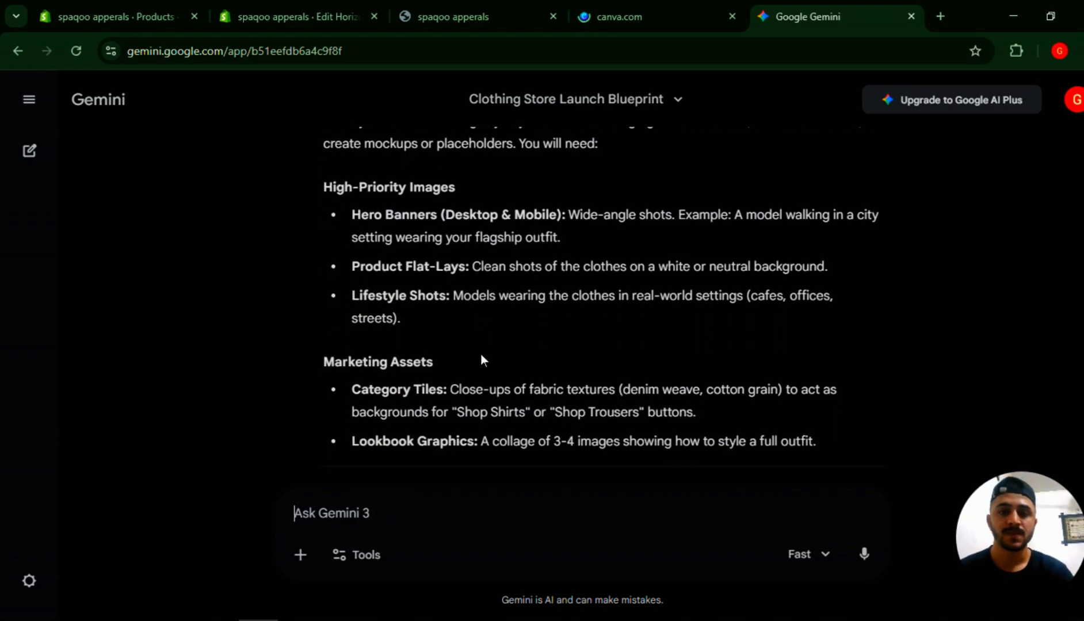
scroll(481, 361, down, 9)
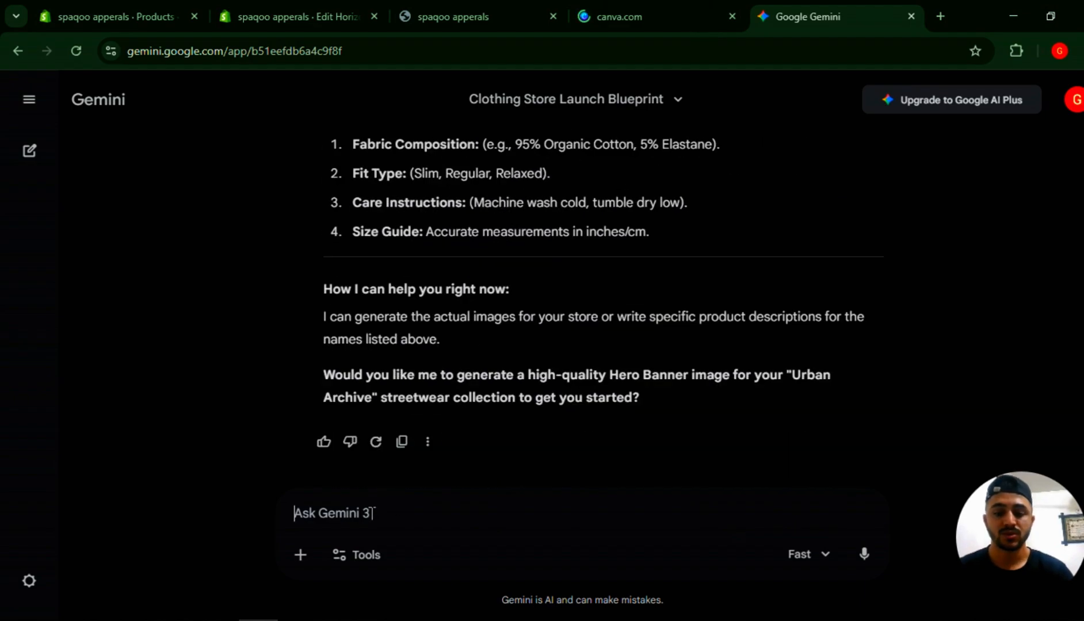
- Ask Gemini for the store images with the prompt "so genereate images 1 by 1 so i can us ethem"
text(so ge)
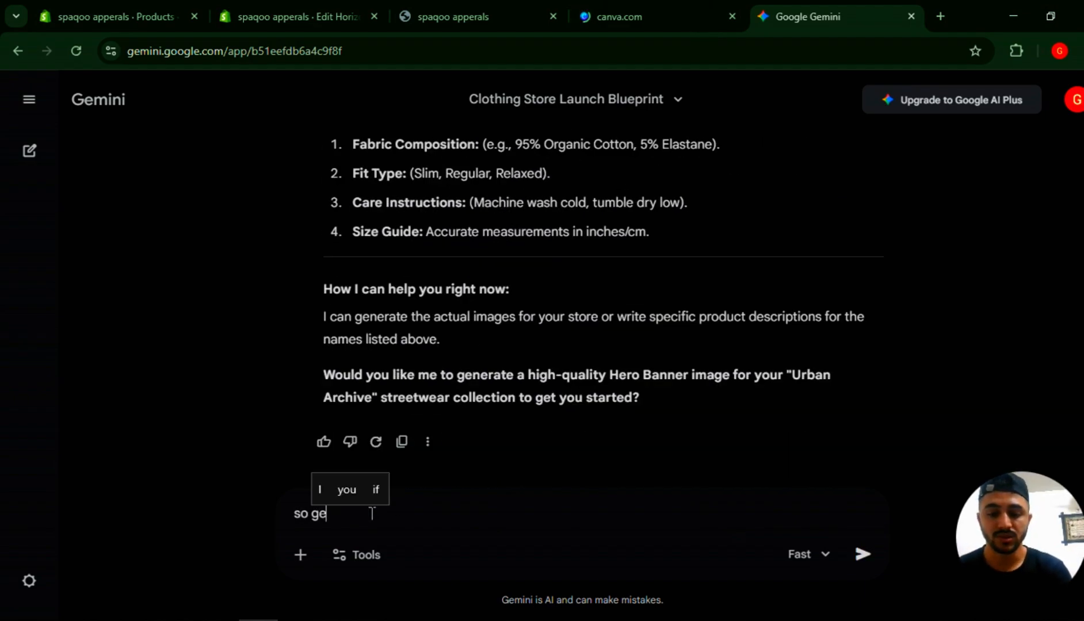
text(nereate i)
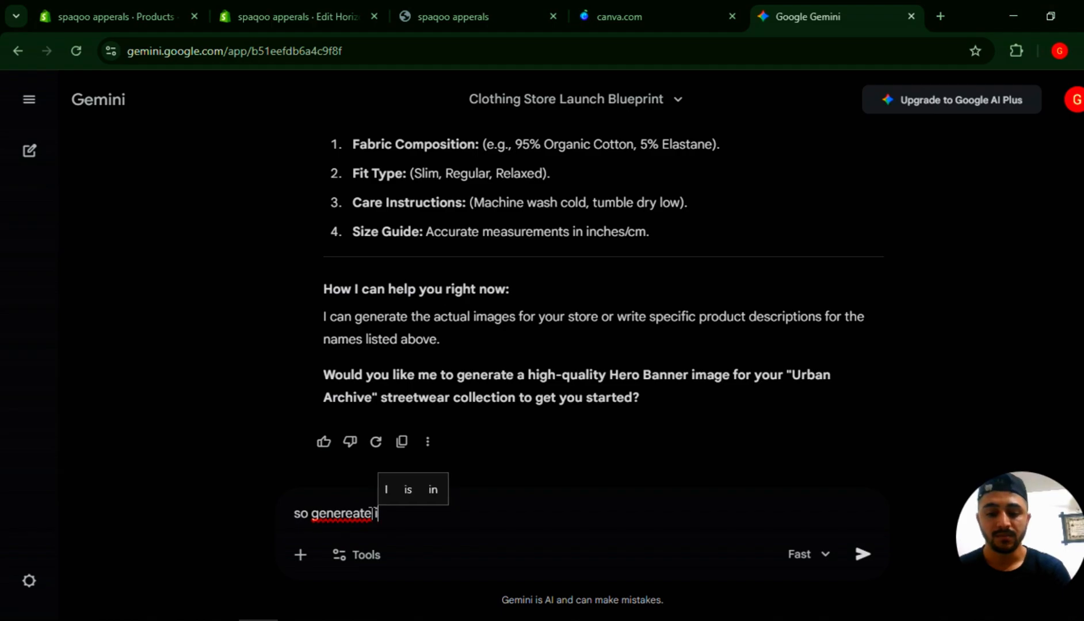
text(mages )
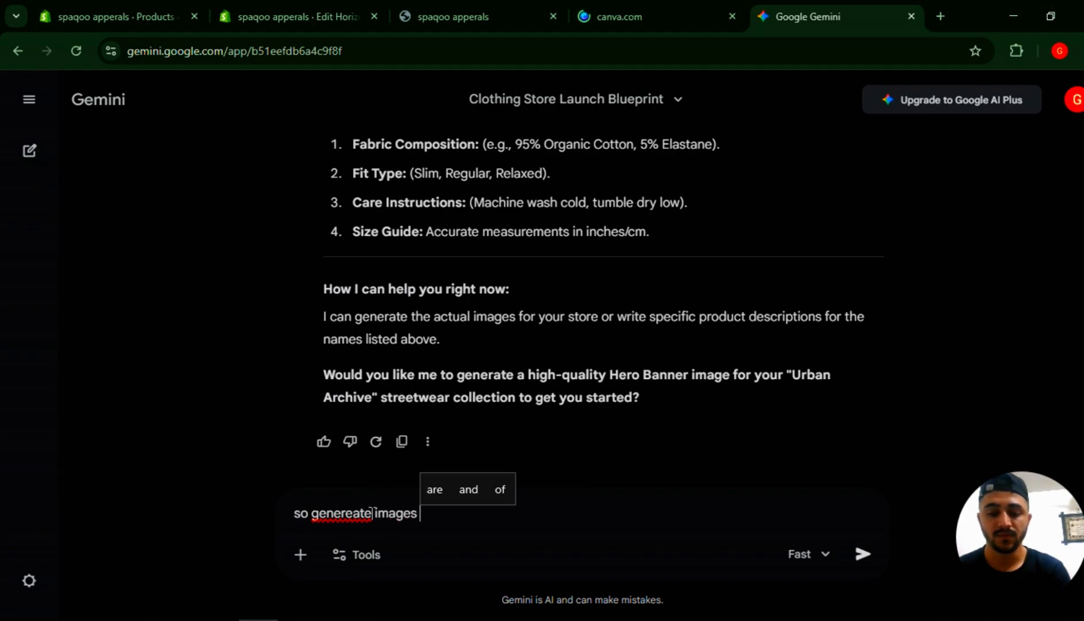
text(1 by )
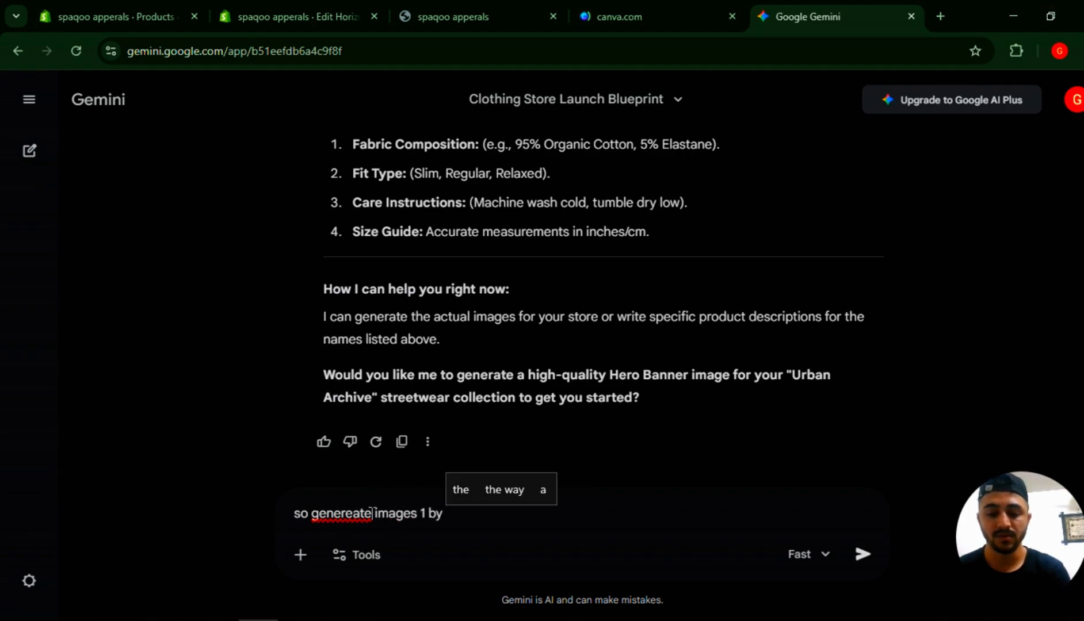
text(1 so )
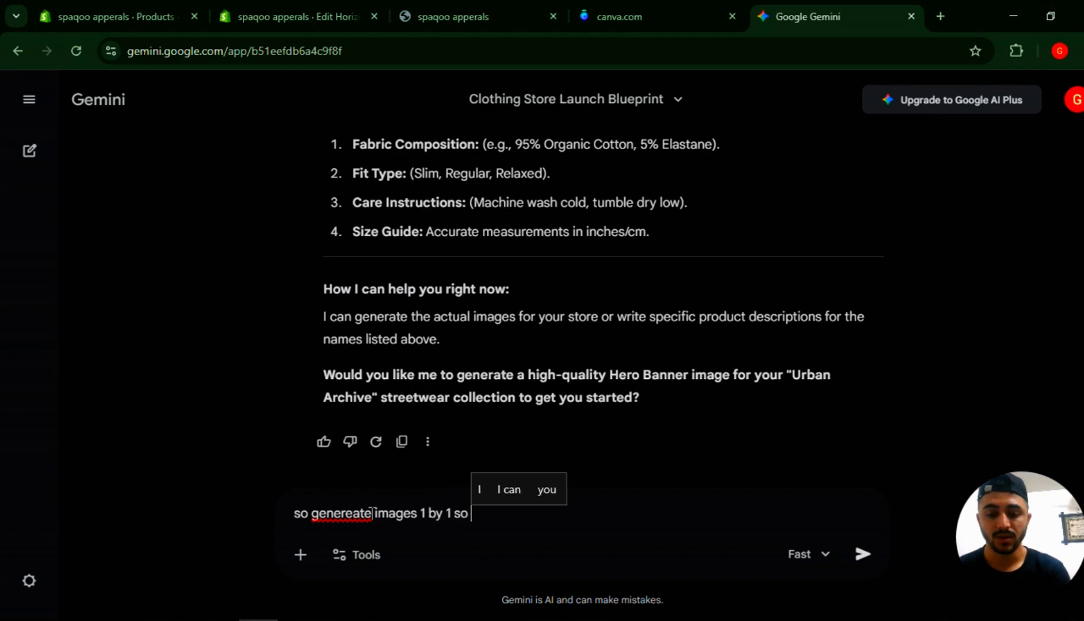
text(i can us ethem)
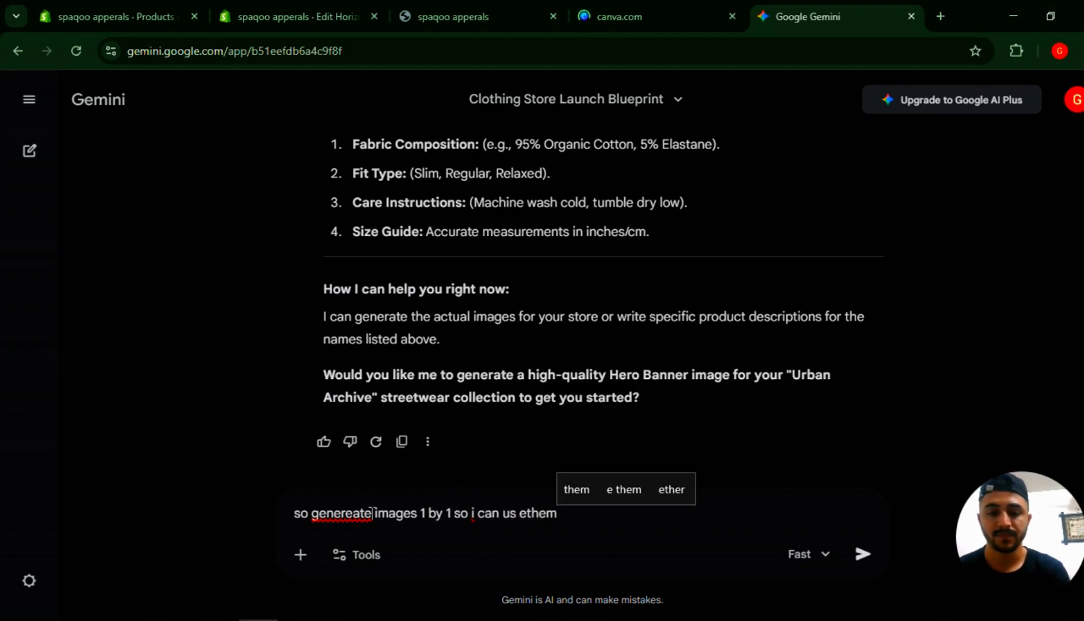
key(Return)
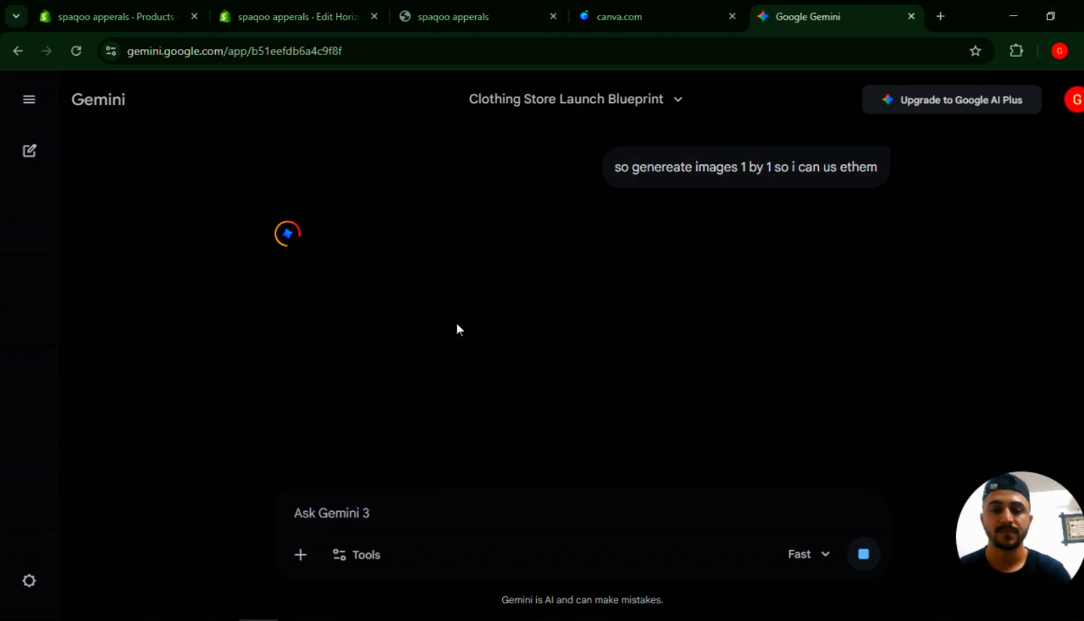
- Switch to Canva and complete its onboarding, choosing Personal projects and accepting the AI content setting as it is
click(626, 12)
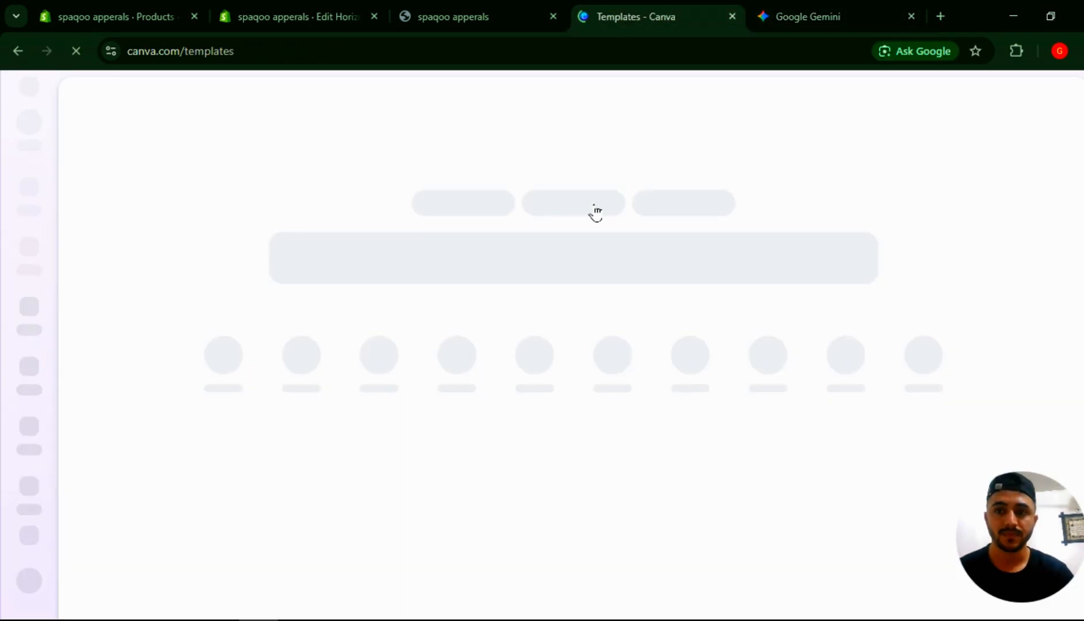
scroll(512, 299, down, 2)
scroll(512, 299, up, 1)
scroll(511, 298, down, 1)
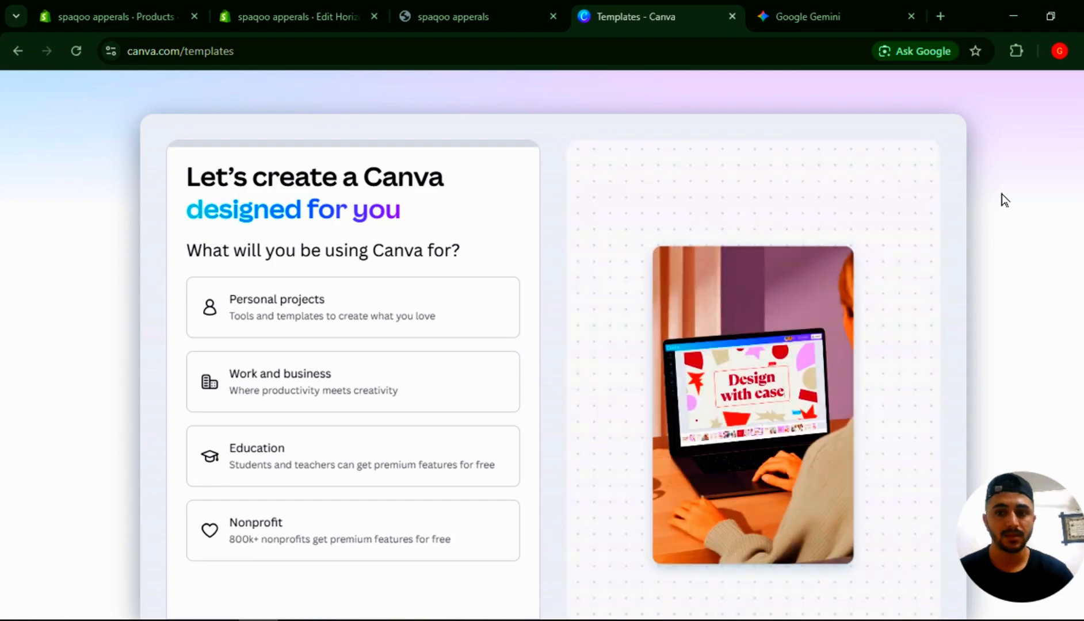
click(346, 318)
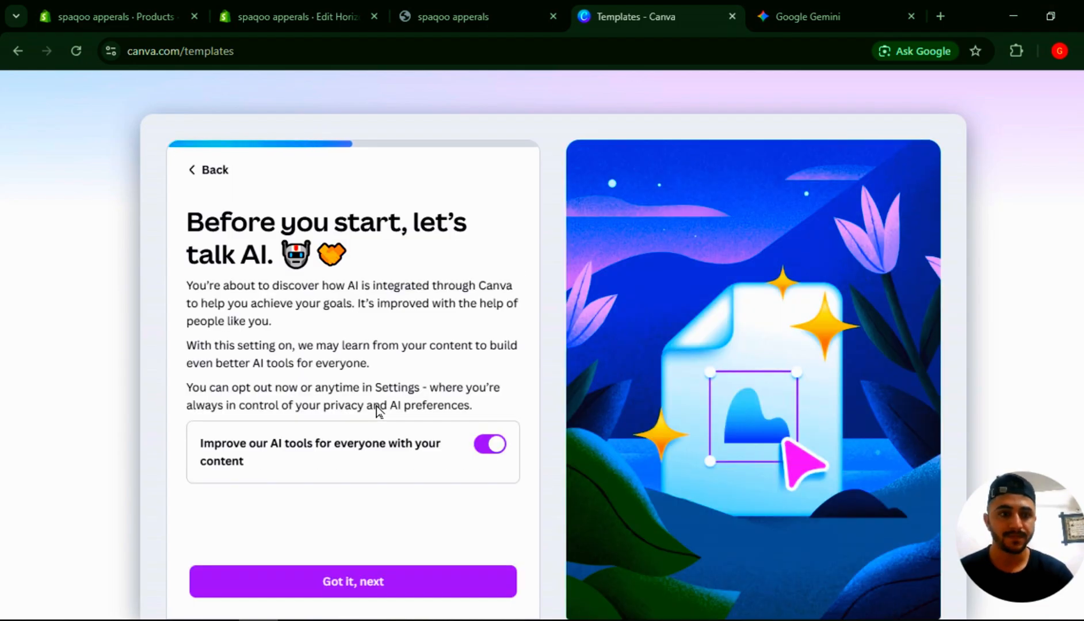
click(391, 584)
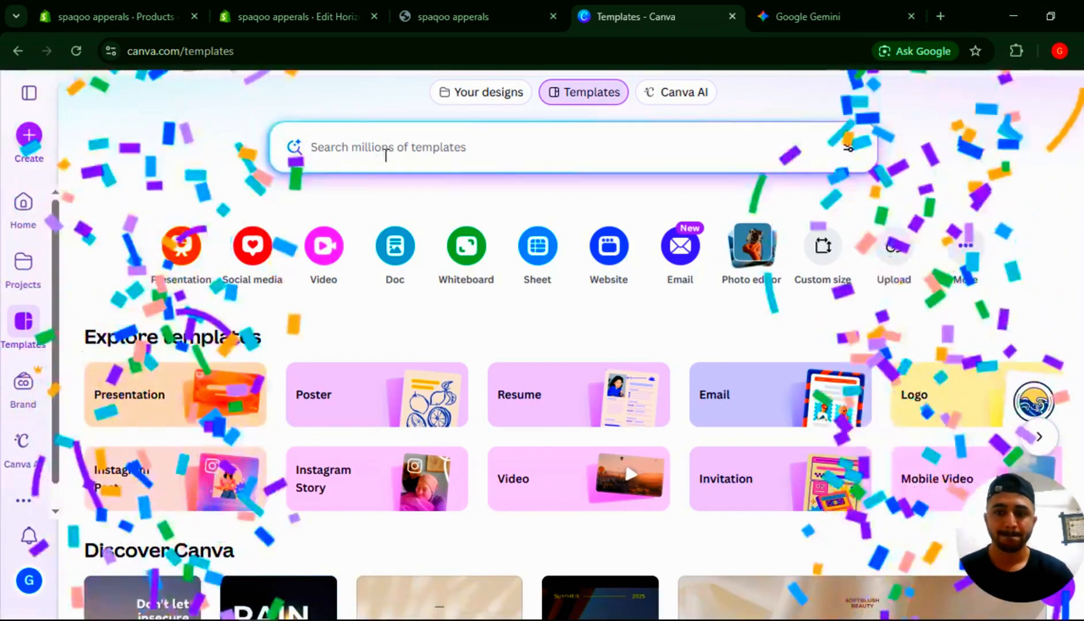
- Open Canva AI and begin the design prompt with "create a logo for spaqoo apperals"
click(384, 151)
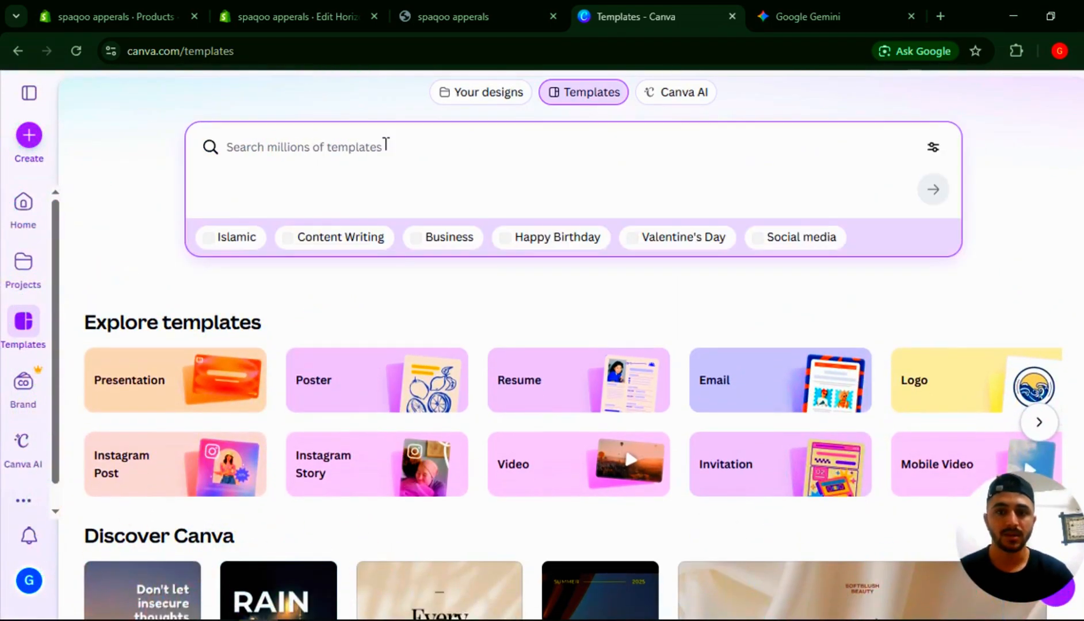
click(659, 95)
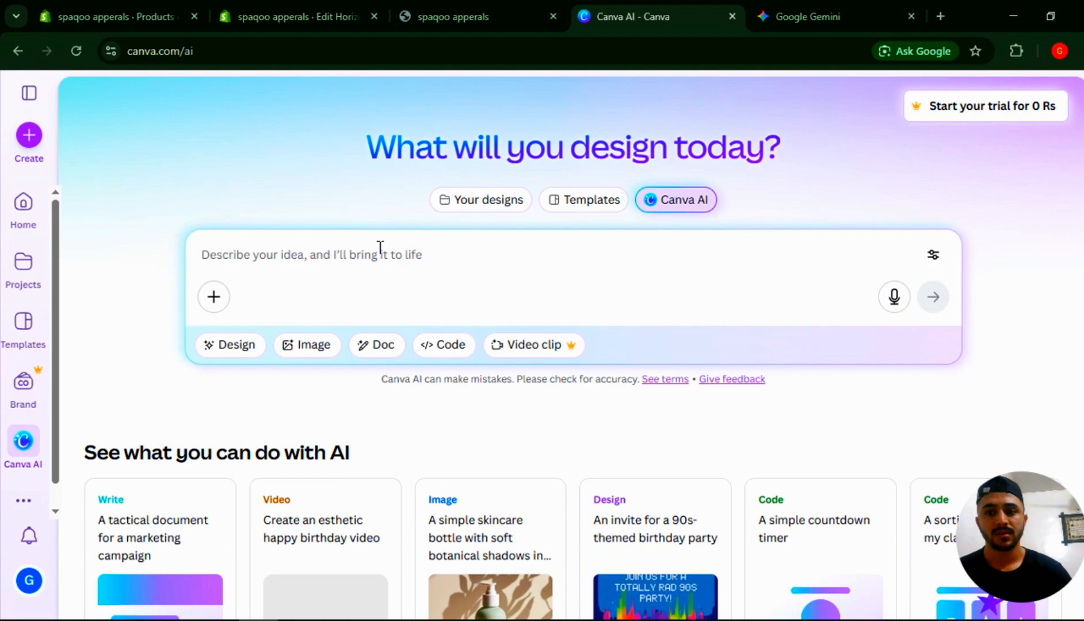
click(380, 247)
text(create)
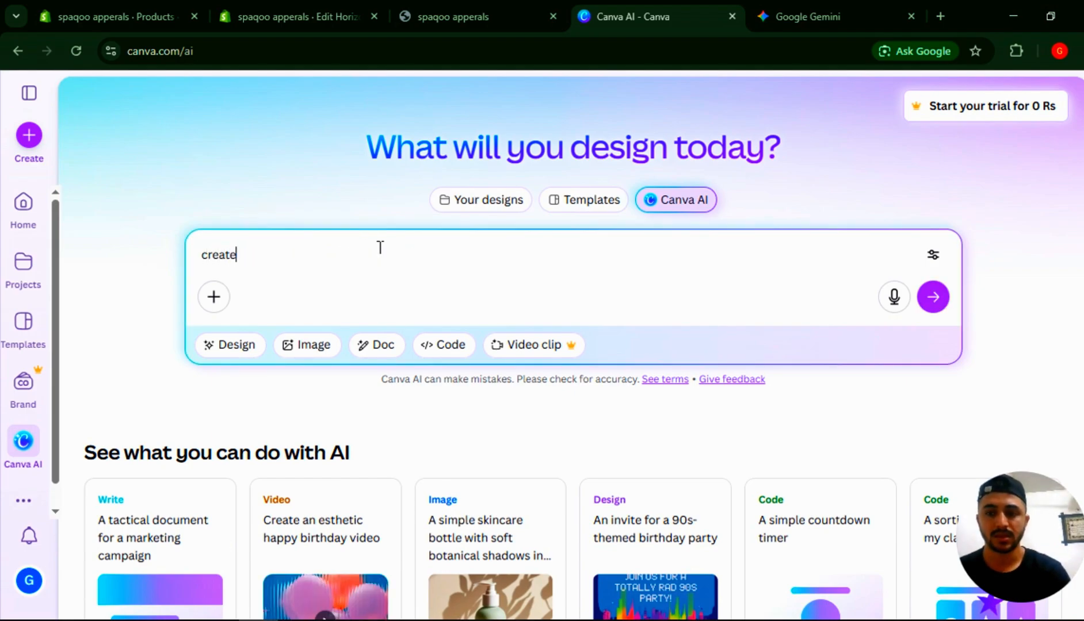
text( a logo )
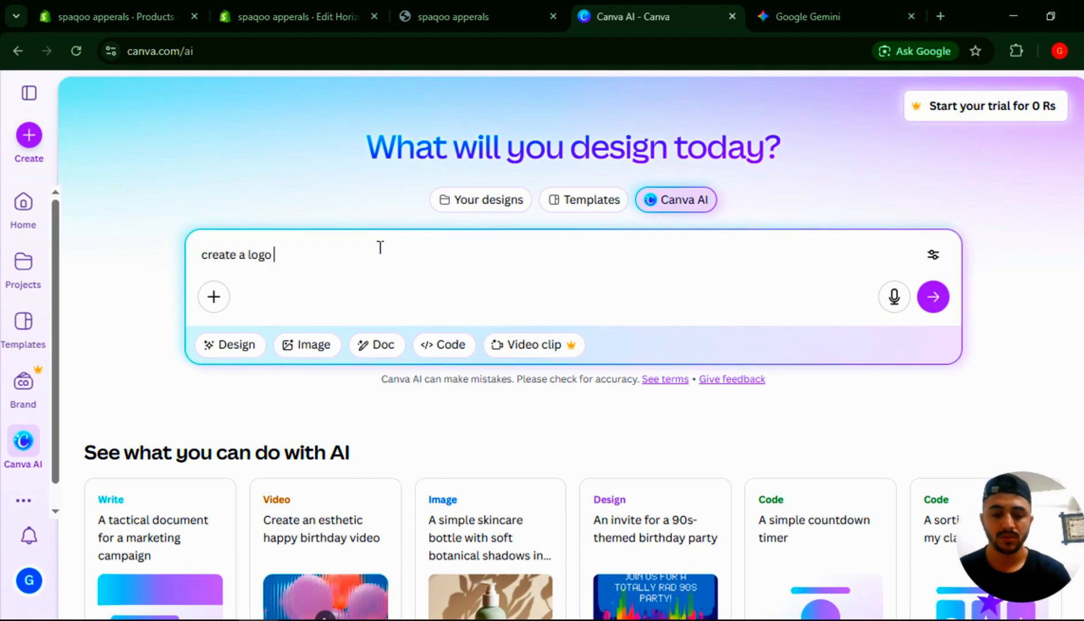
text(for sp)
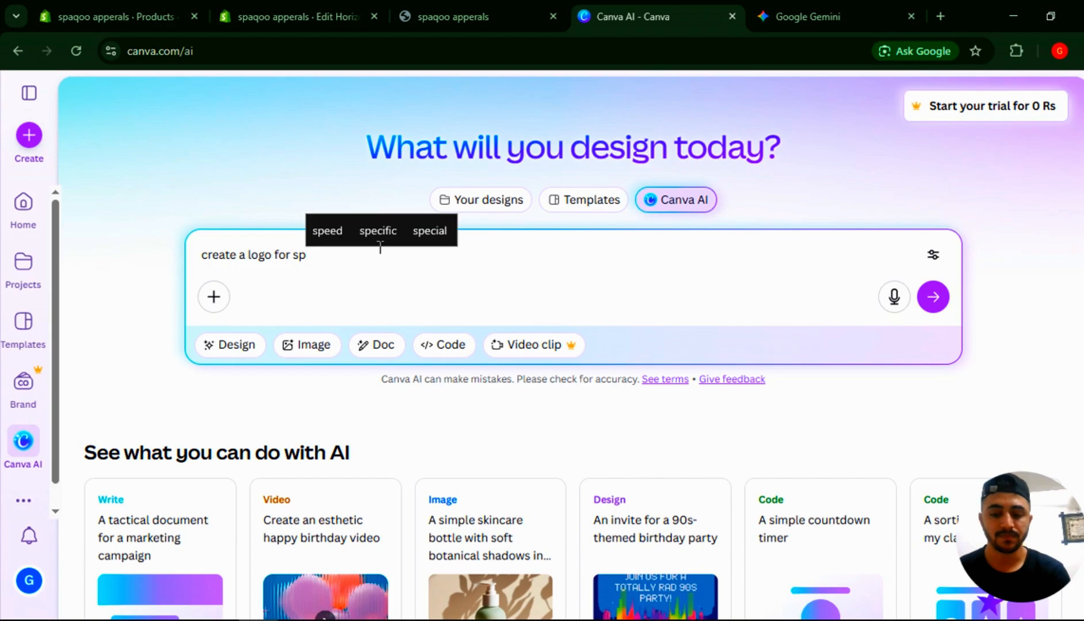
text(a)
text(qoo )
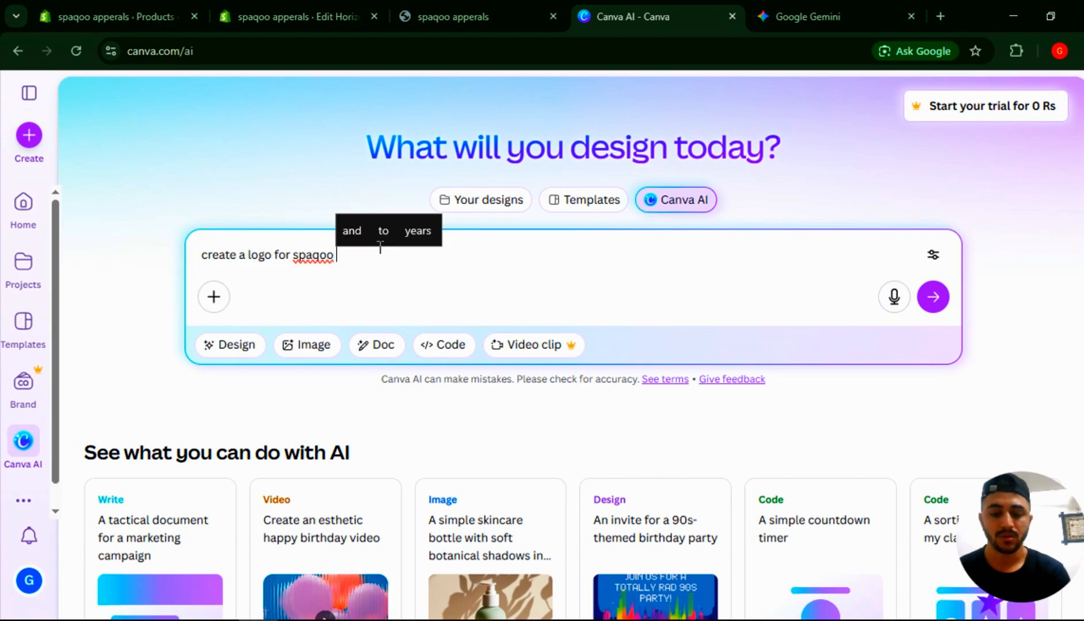
text(apperals )
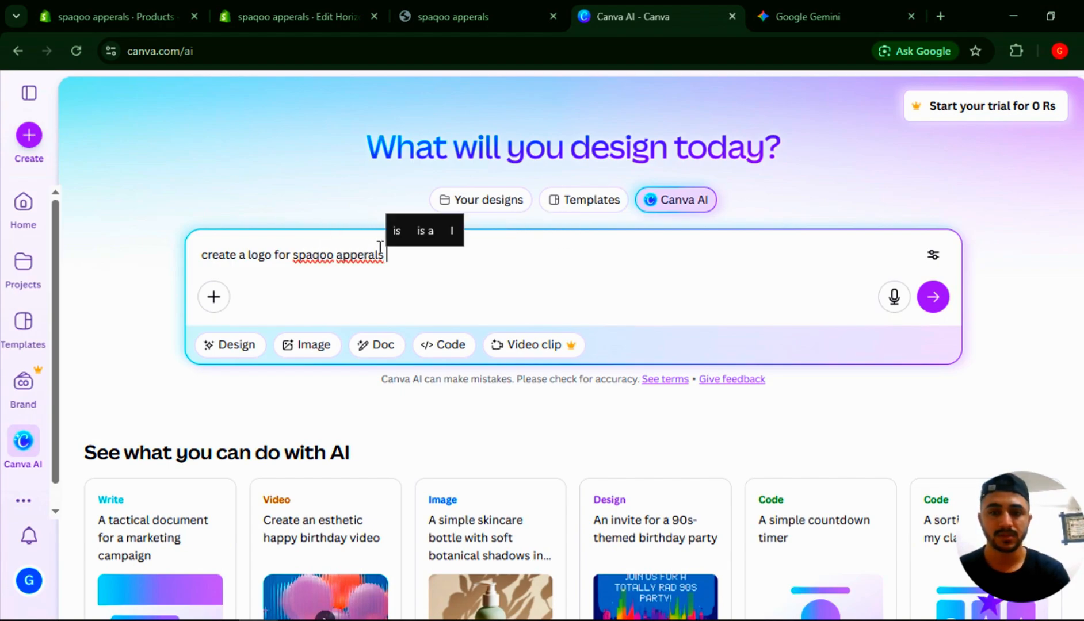
- Finish the Canva AI prompt with "minimal design it should be" and submit it
text(minima)
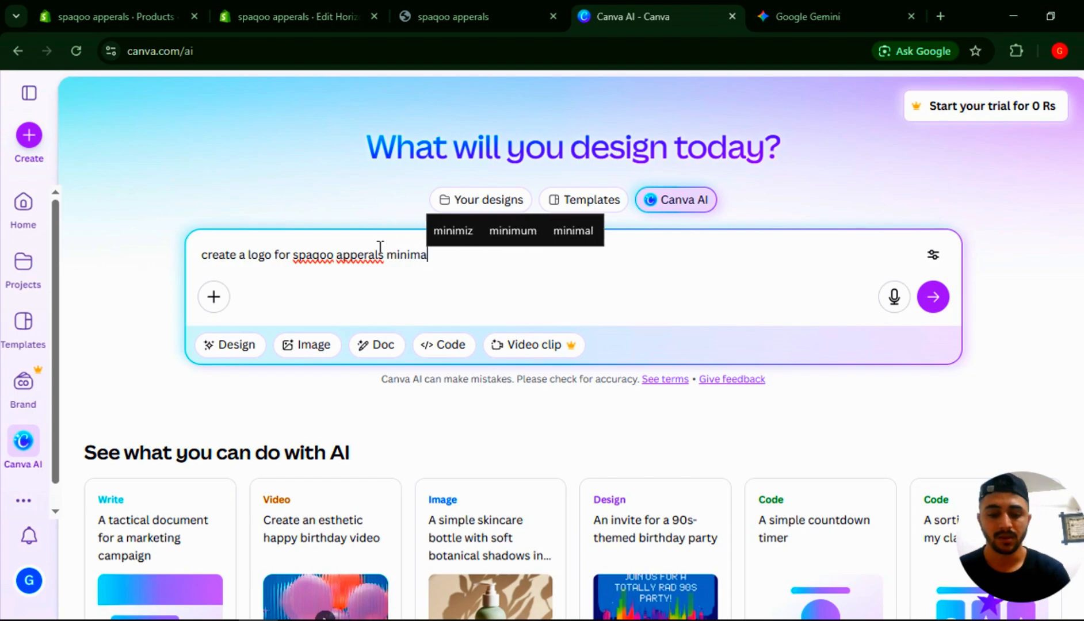
text(l desi)
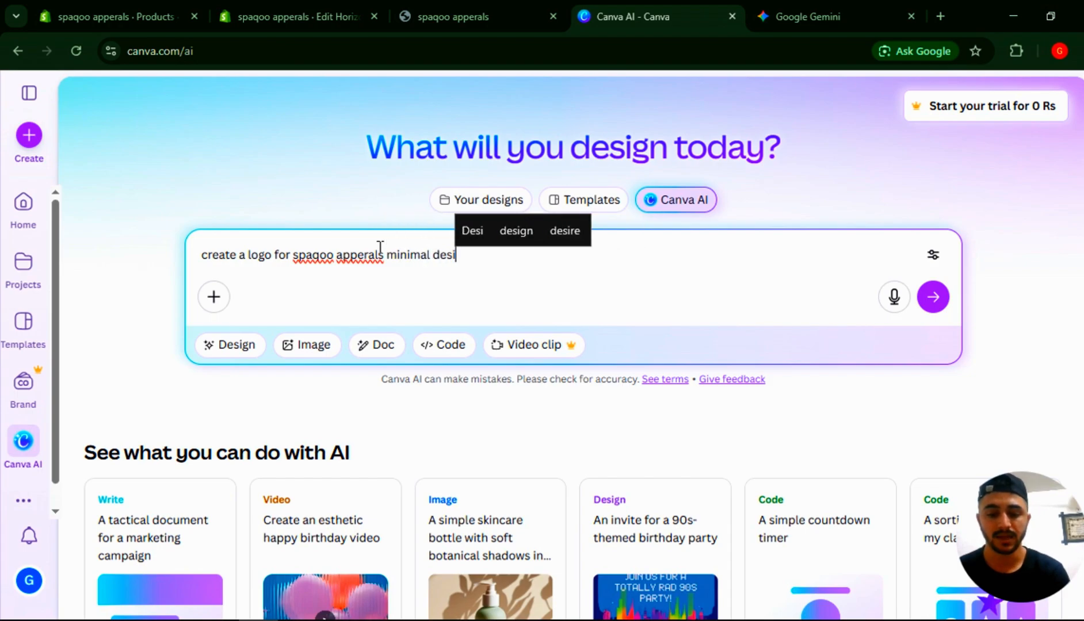
text(gn it shou)
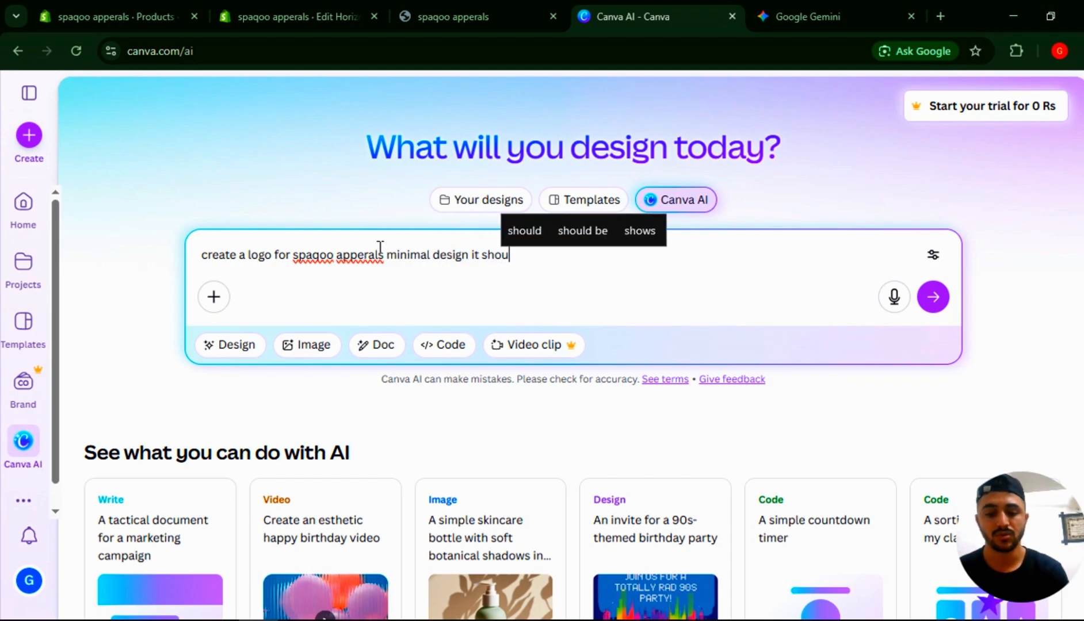
text(ld be)
key(Return)
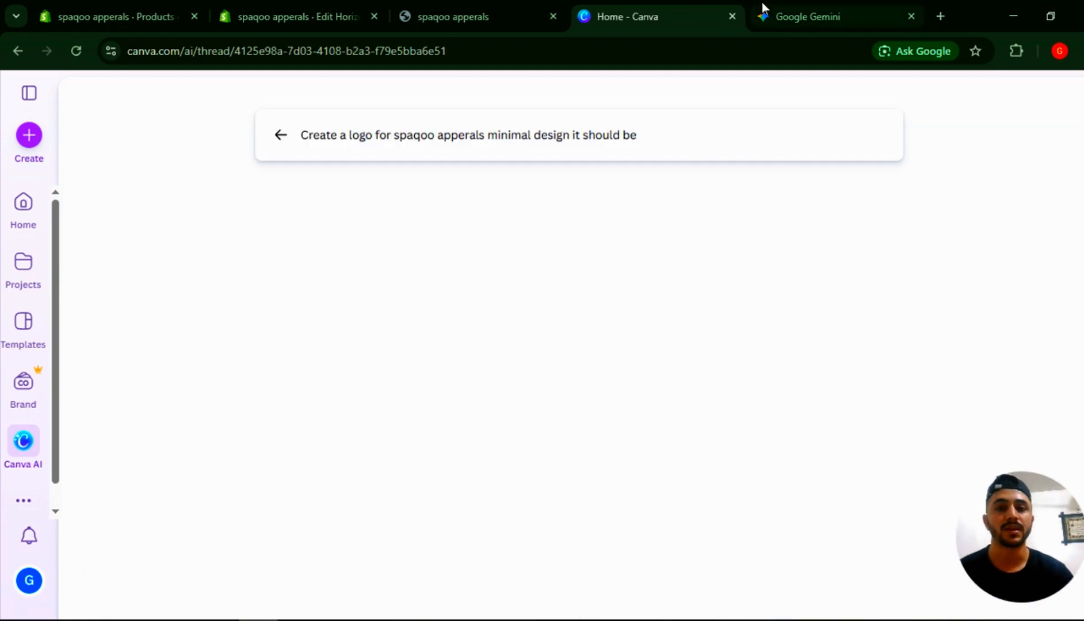
- Check the generated streetwear image in Gemini and submit the follow-up prompt "banner should me reactangle"
click(799, 13)
scroll(577, 217, down, 3)
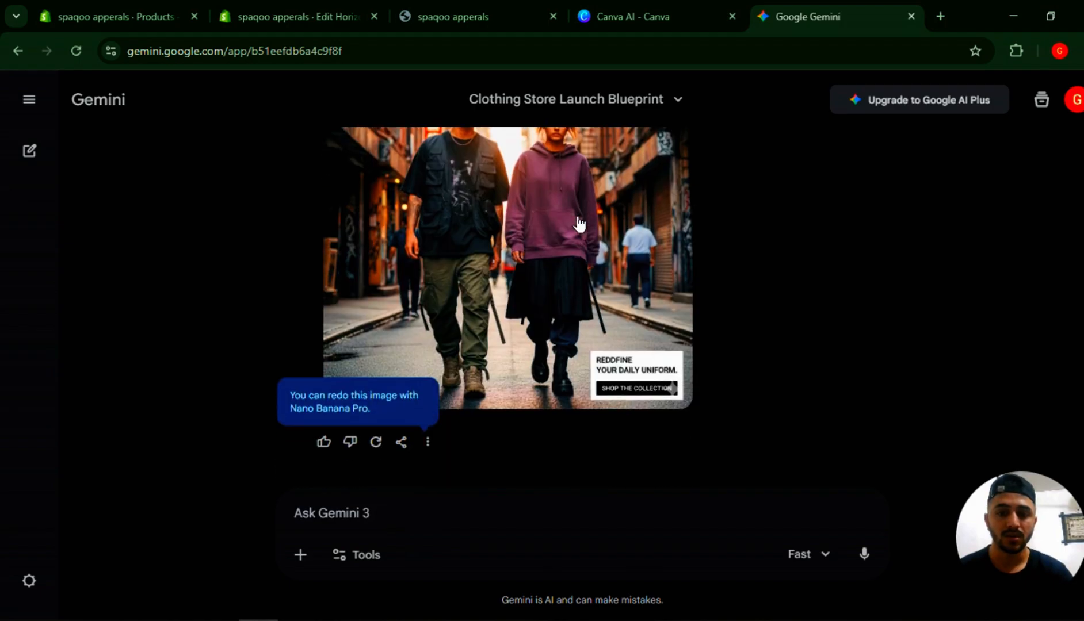
scroll(579, 223, up, 2)
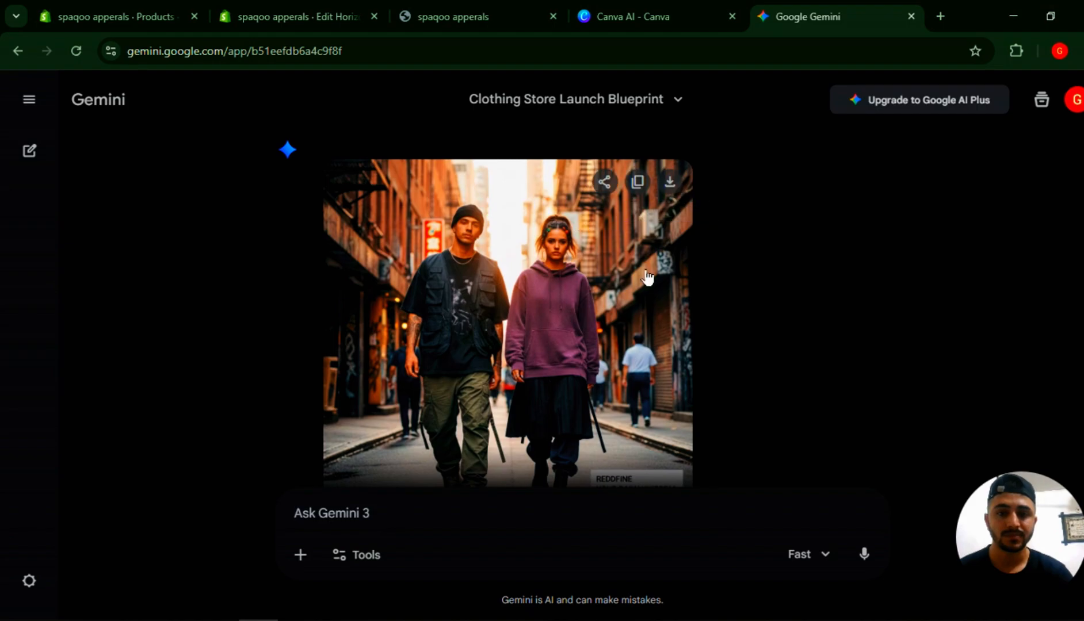
scroll(648, 277, down, 1)
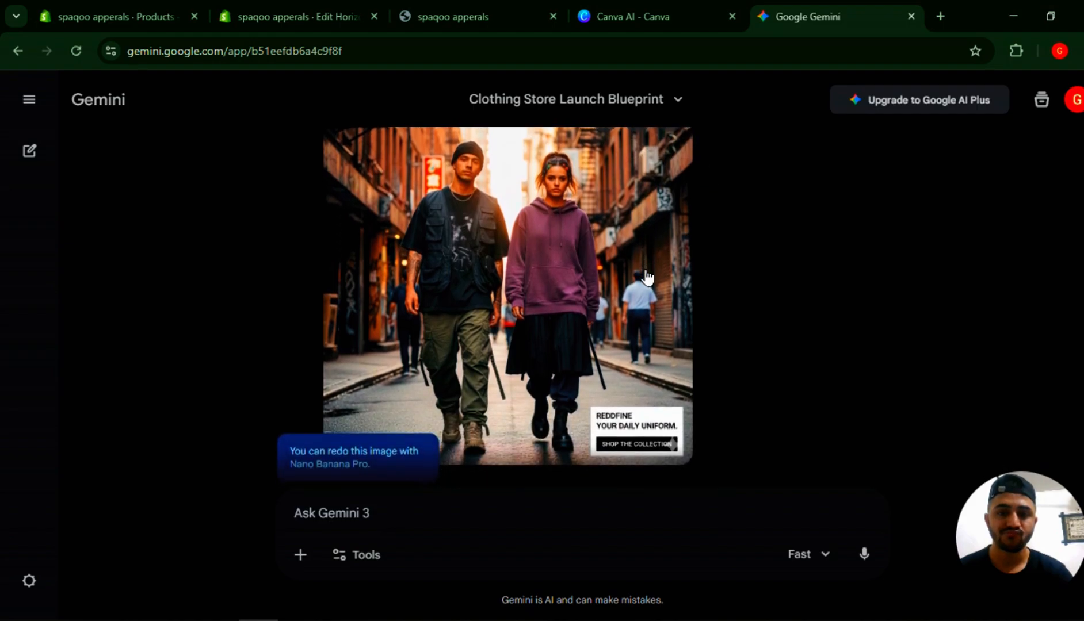
scroll(647, 278, down, 1)
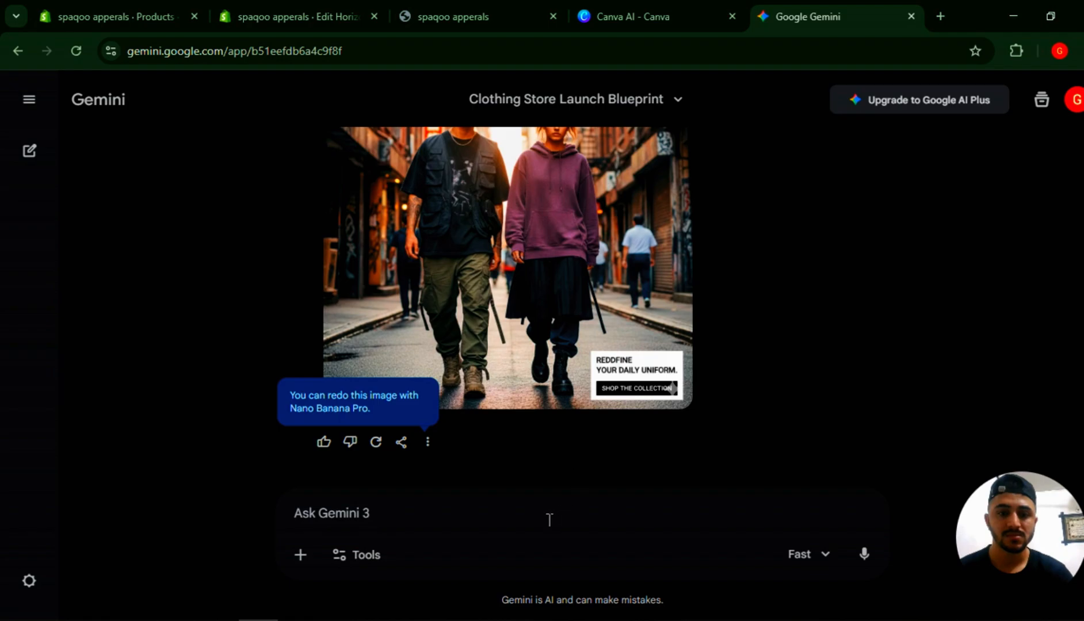
text(banne)
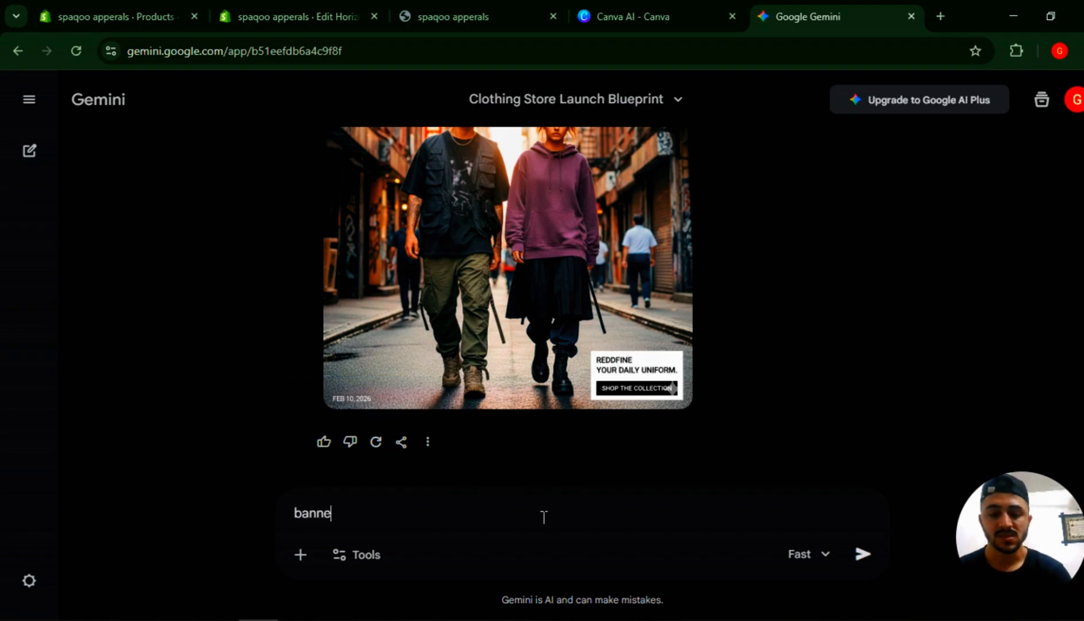
text(r should me )
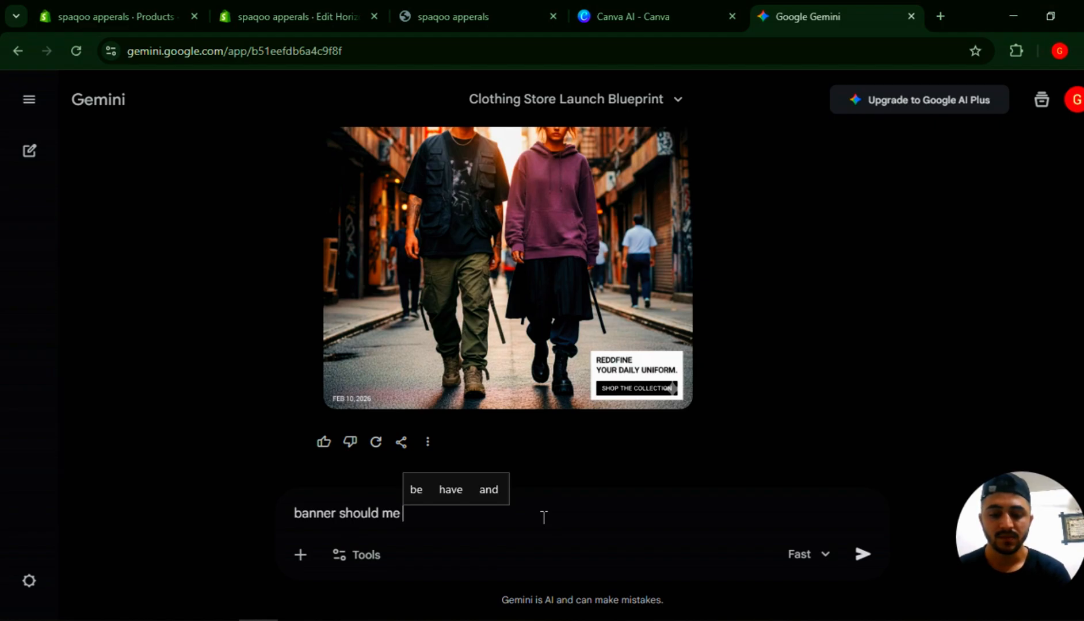
text(reactangle)
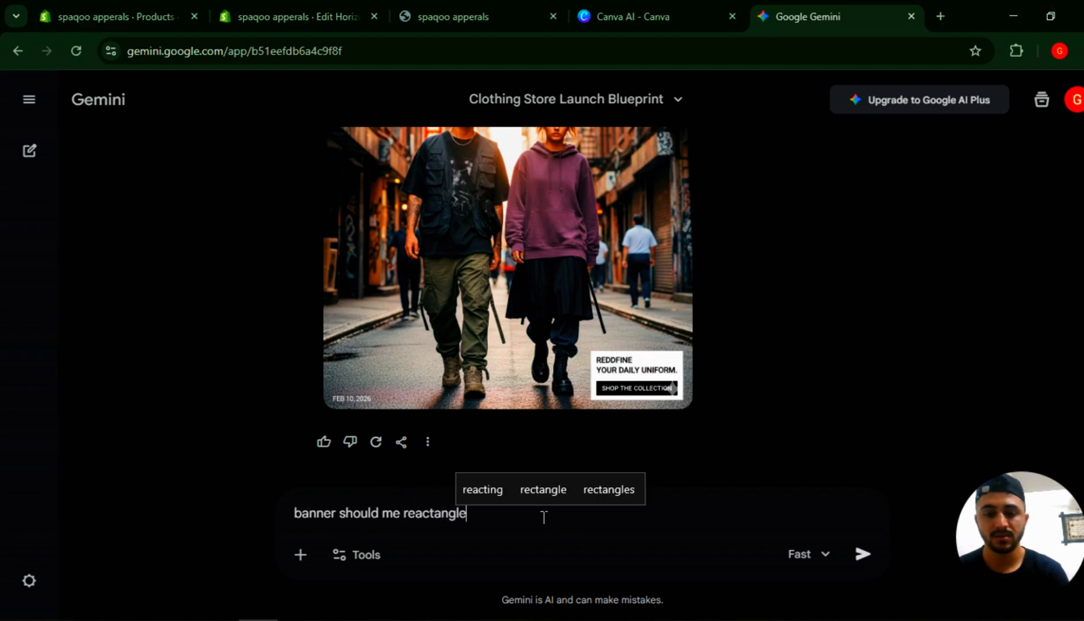
key(Return)
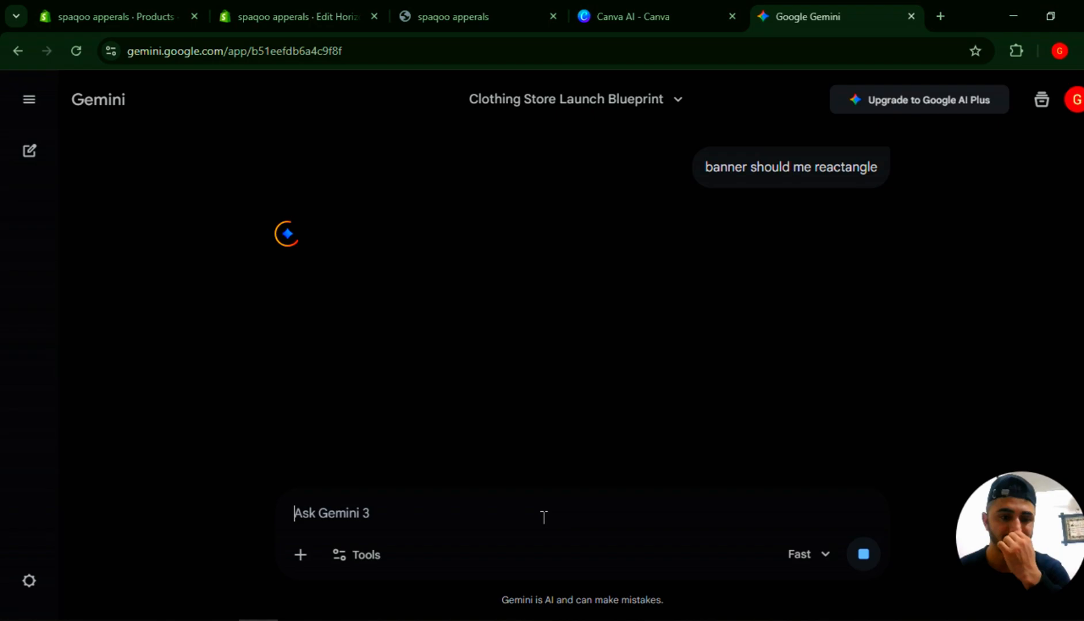
- Switch to Canva, compare the generated Spaqoo logos and open the white design with the orange hanger in the Canva editor
click(618, 31)
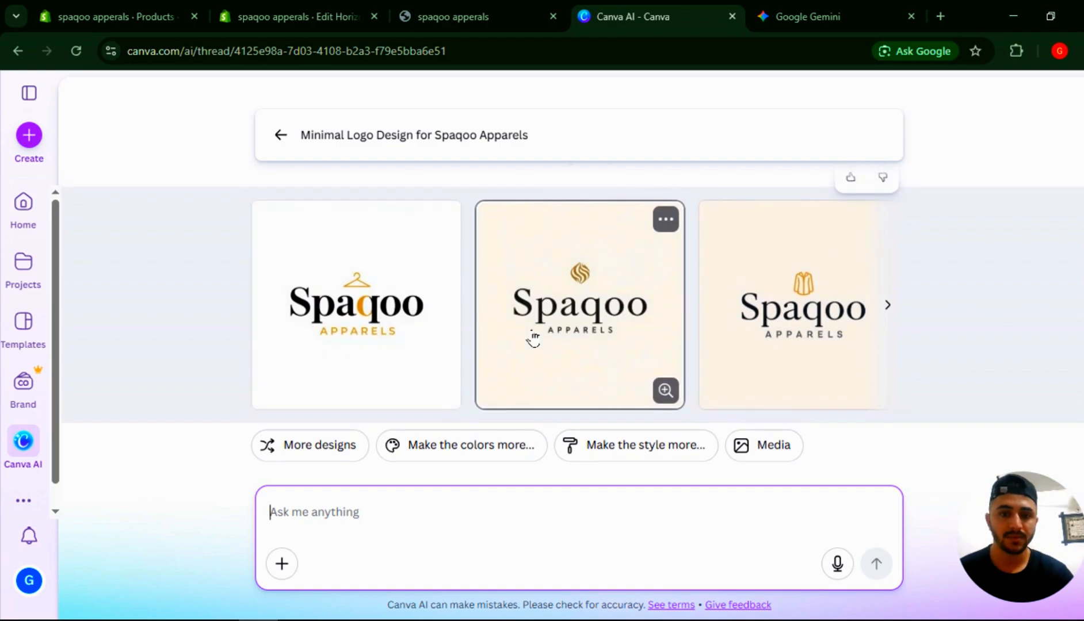
click(889, 306)
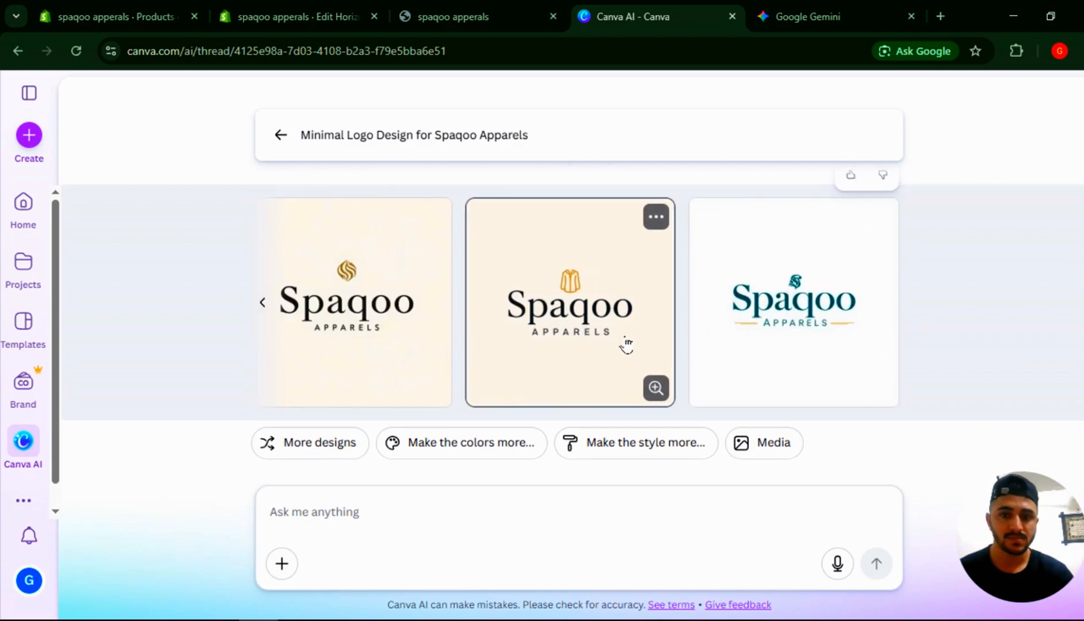
scroll(626, 345, left, 4)
scroll(626, 345, right, 4)
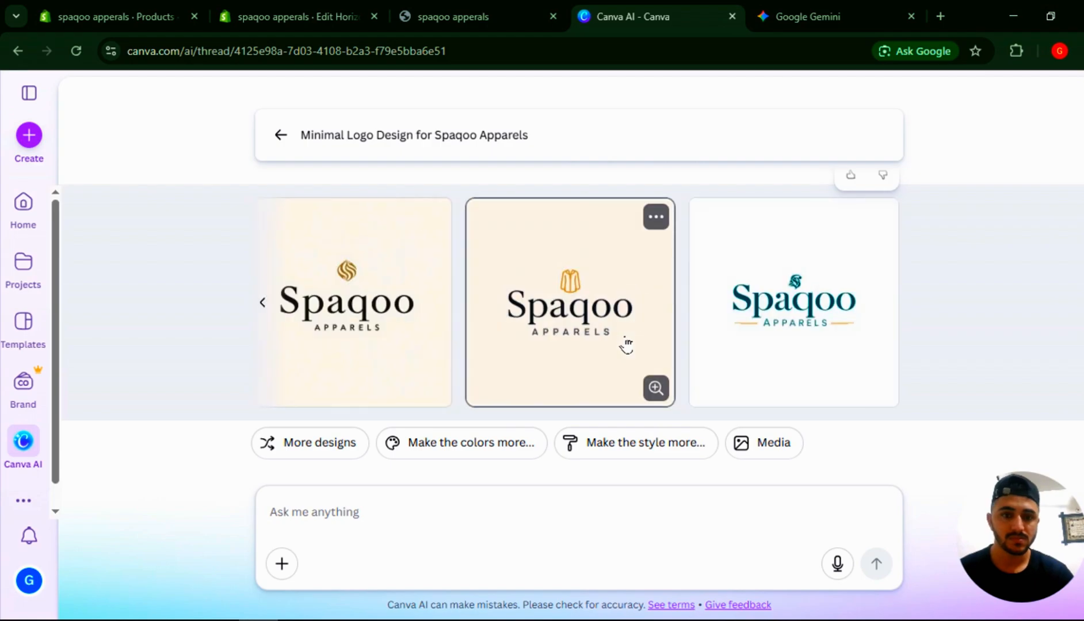
scroll(626, 345, left, 3)
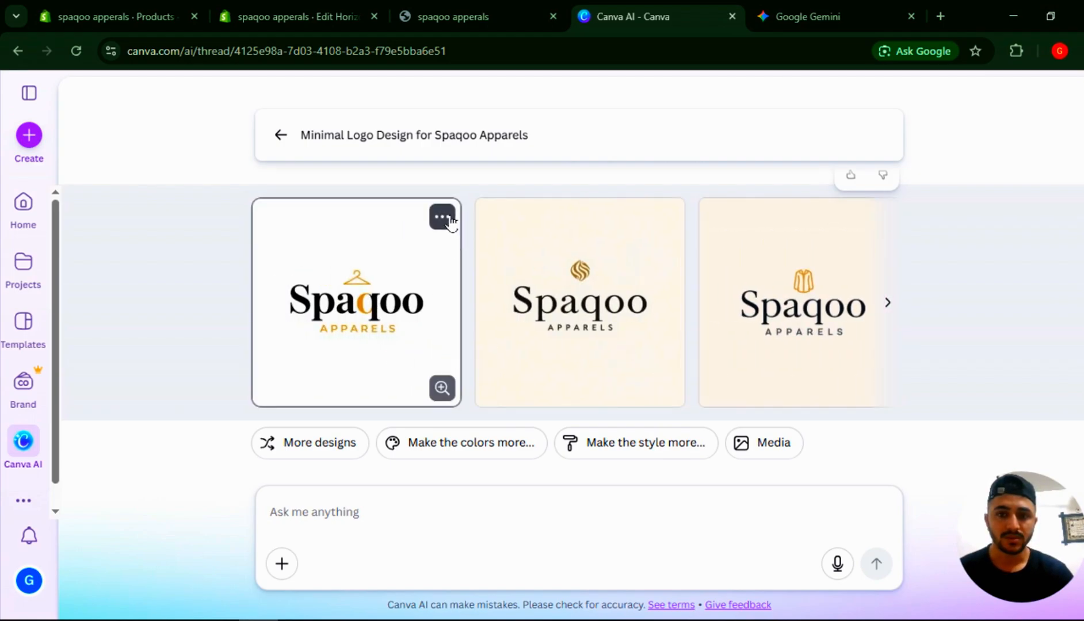
scroll(443, 307, right, 3)
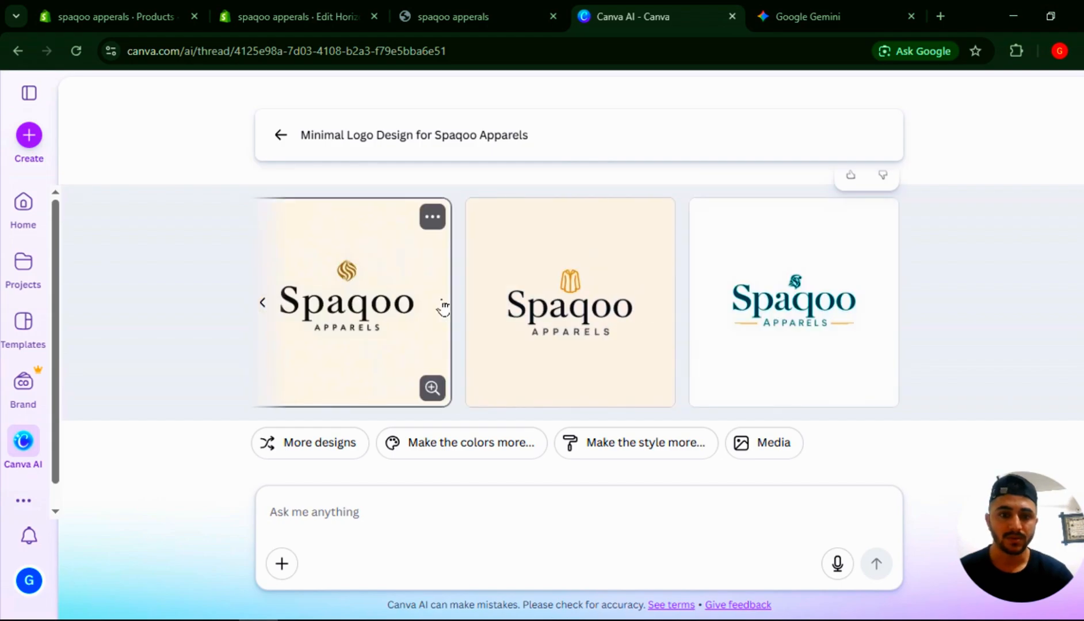
scroll(446, 309, left, 3)
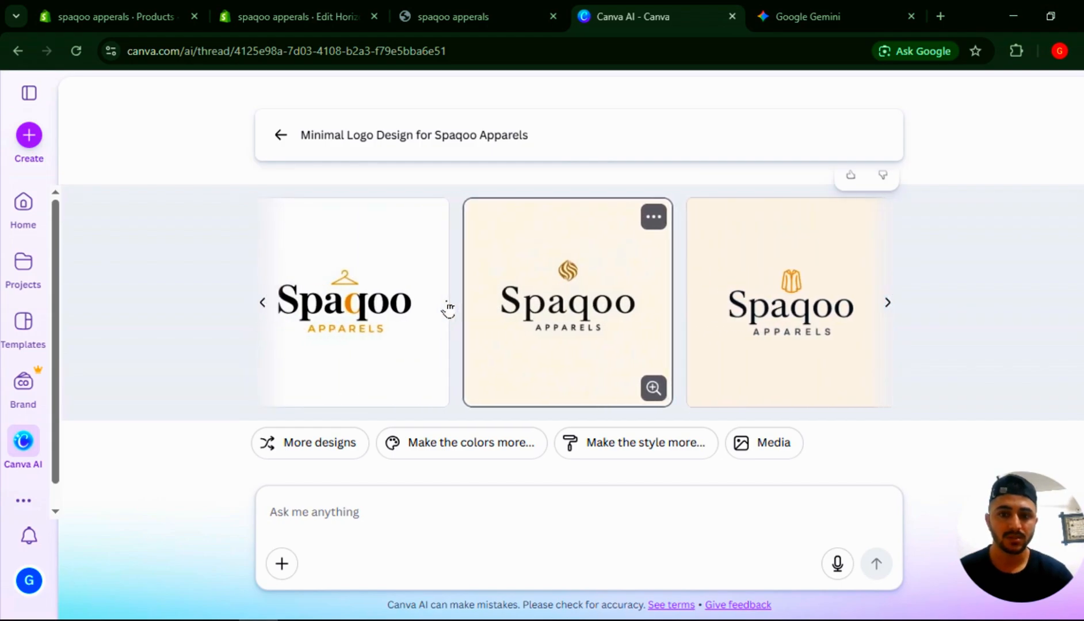
click(442, 217)
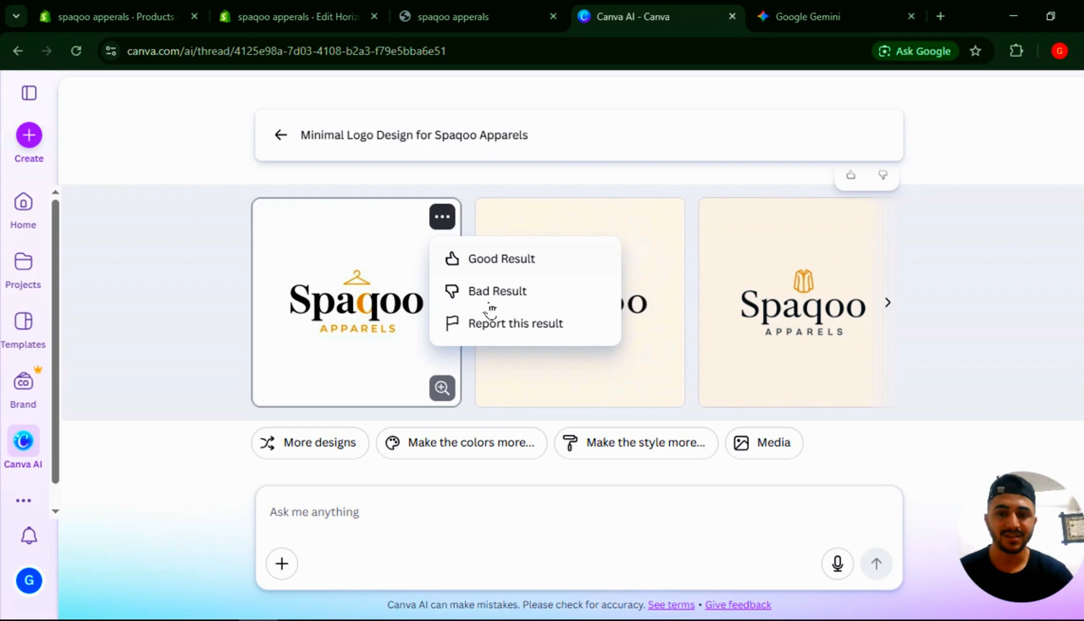
click(248, 332)
click(297, 322)
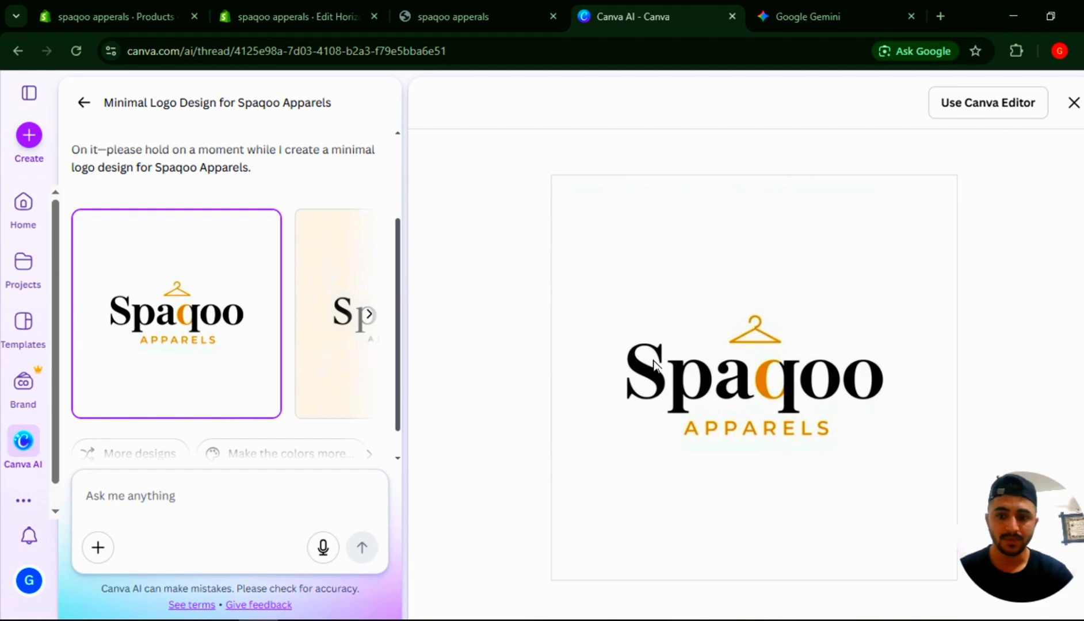
click(982, 113)
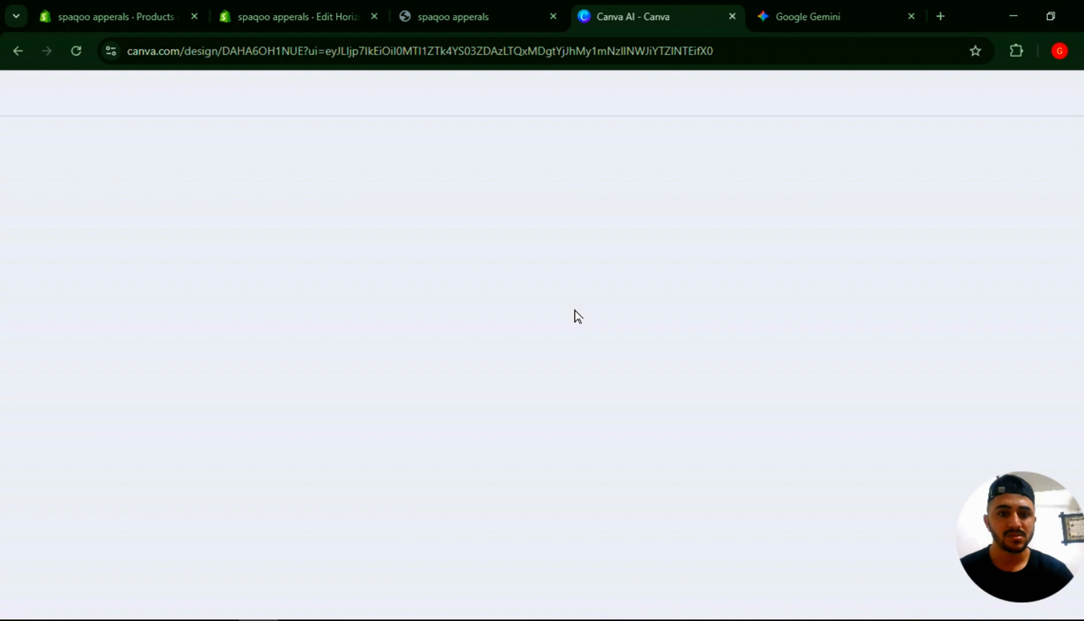
- Switch to Gemini, check the regenerated streetwear banner and submit the follow-up prompt "landscap banner image"
click(801, 3)
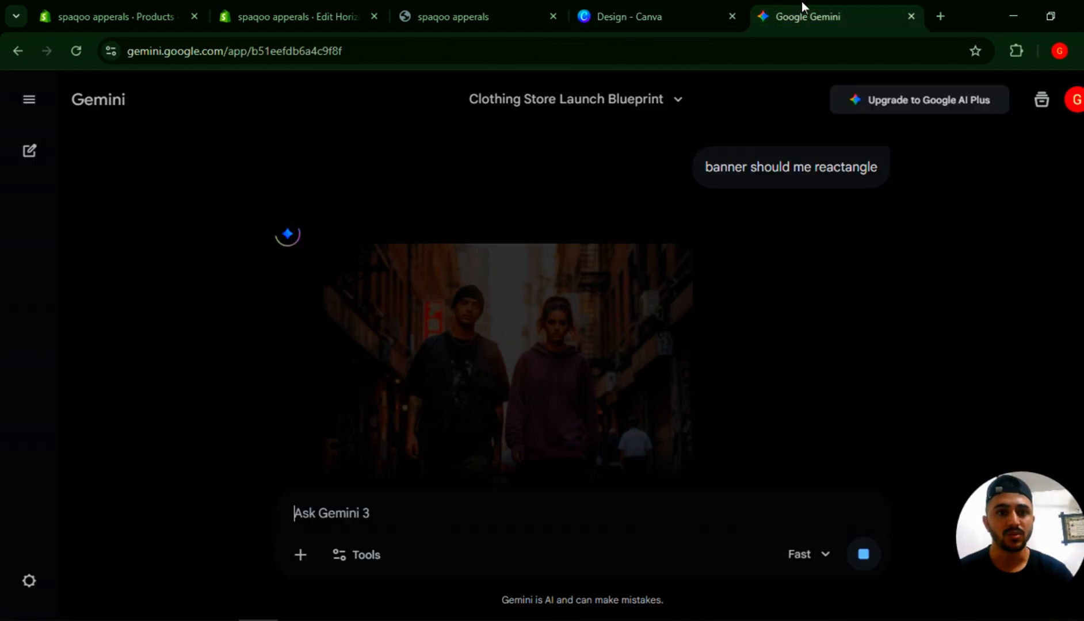
scroll(523, 334, up, 1)
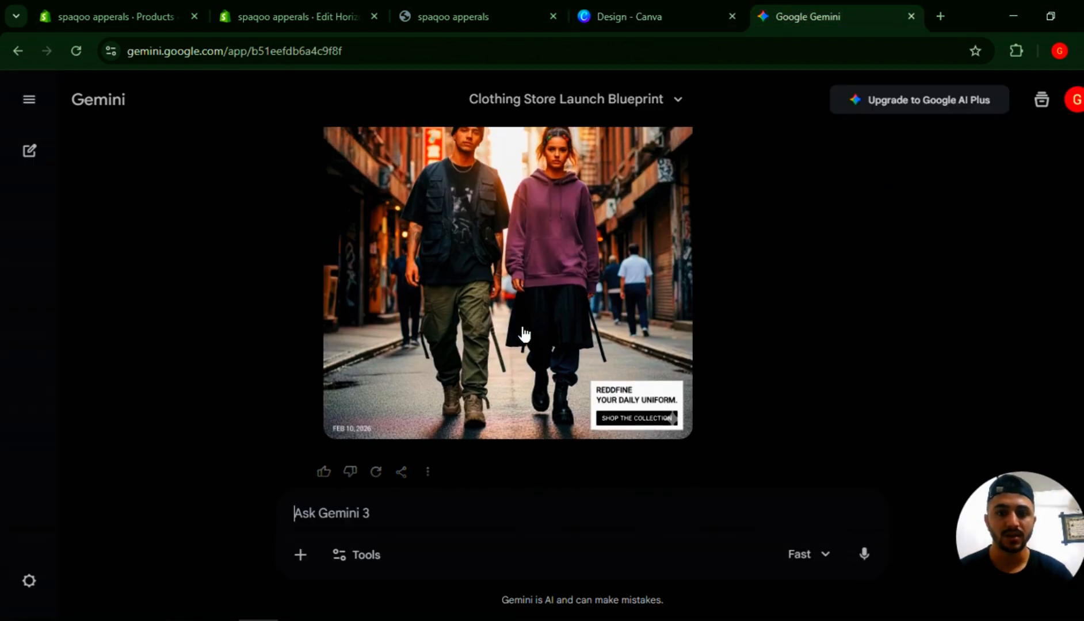
scroll(524, 334, down, 1)
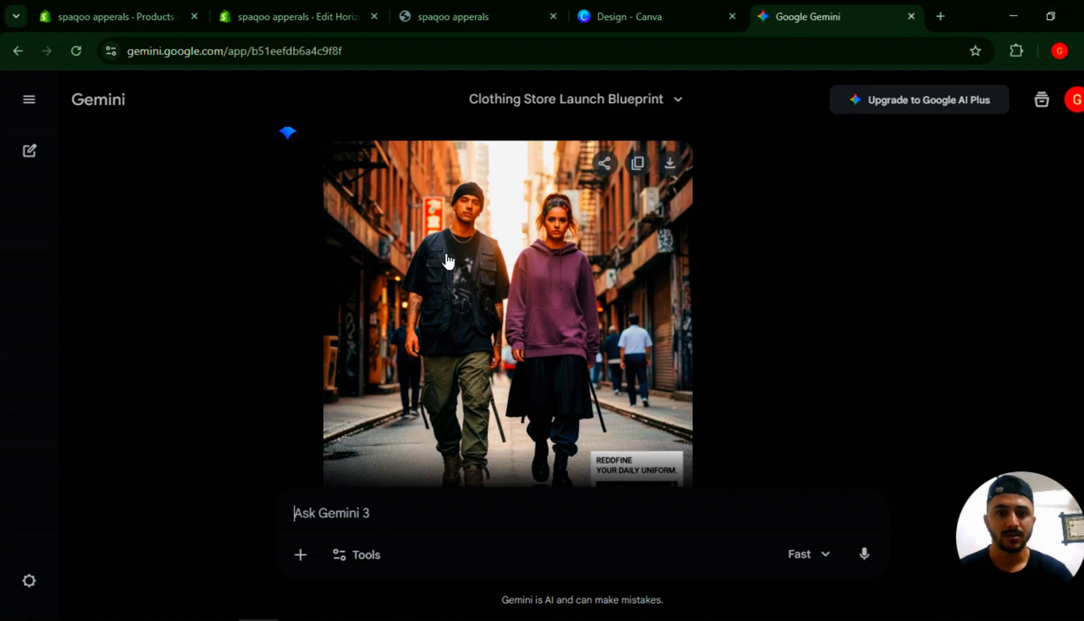
scroll(447, 260, up, 2)
scroll(448, 261, down, 3)
text(l)
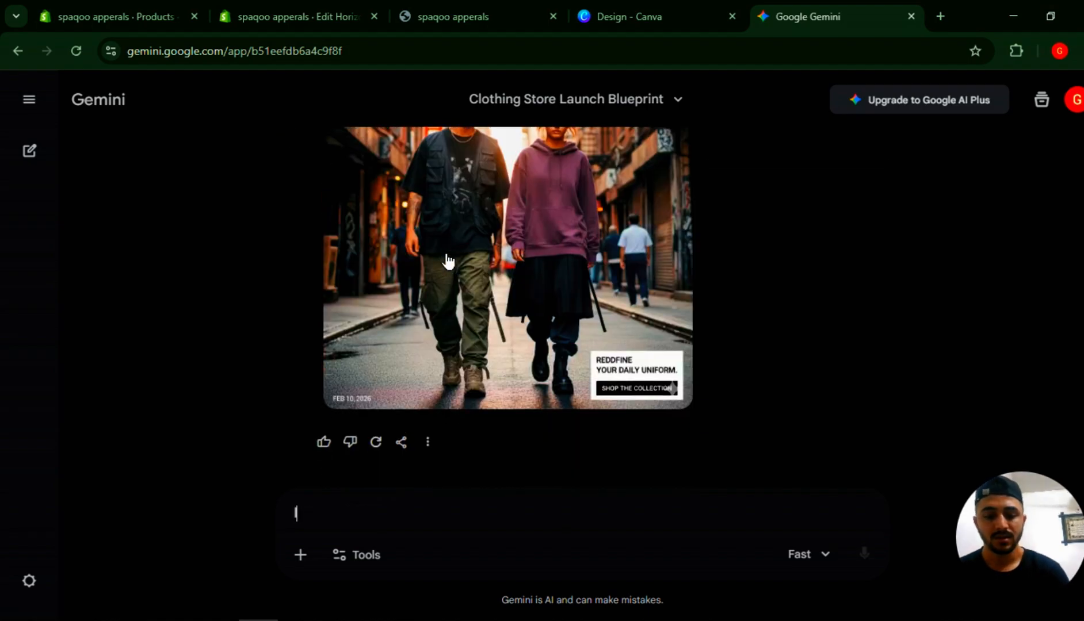
text(andscap )
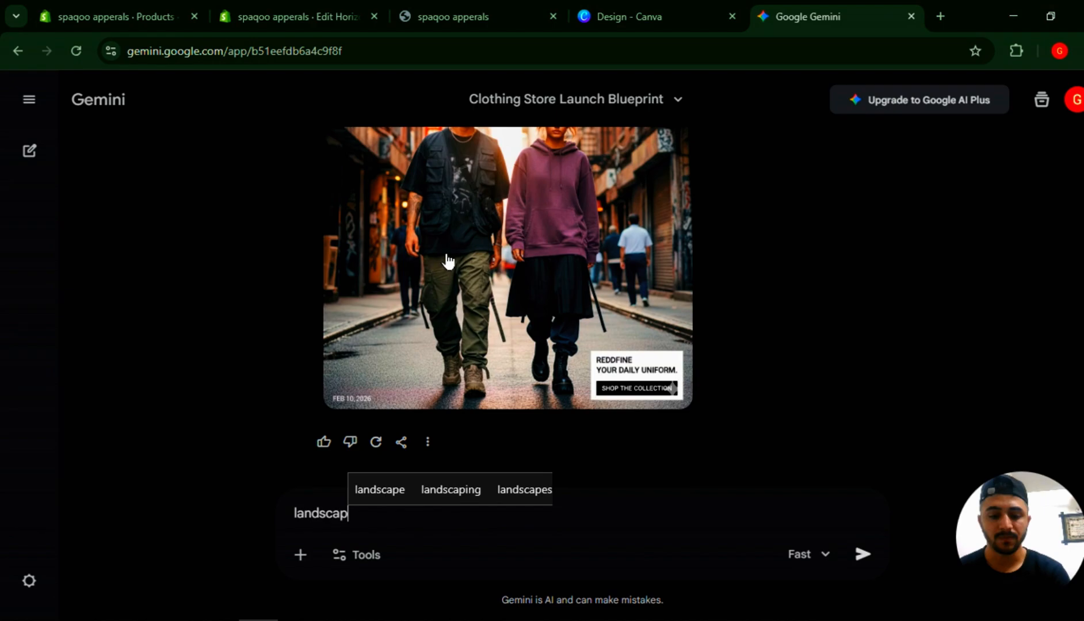
text(banner image)
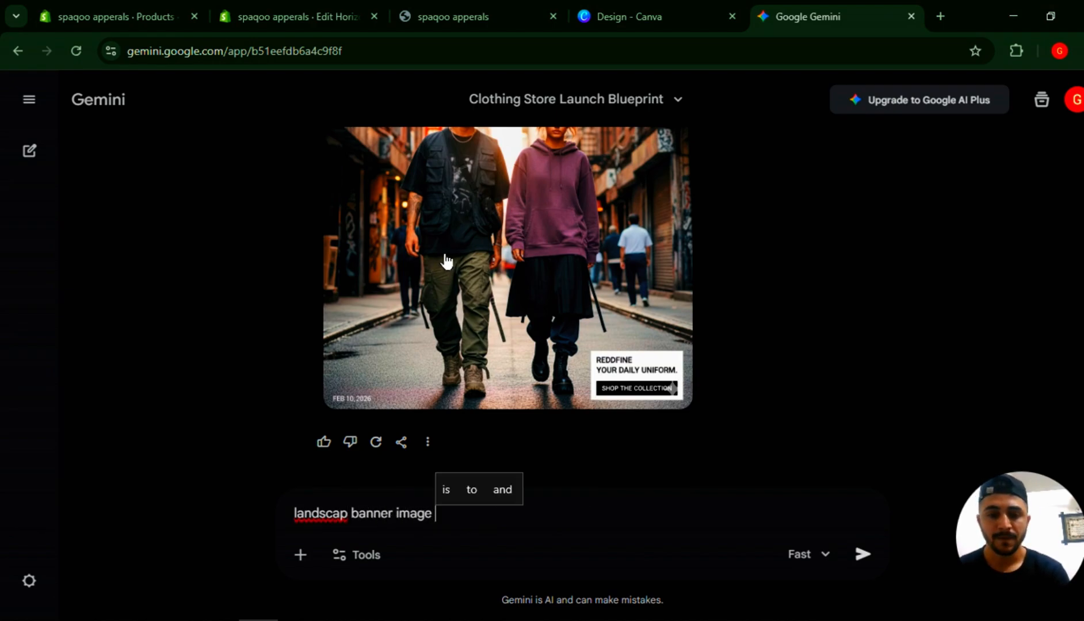
key(Return)
- Return to the Canva design and delete the Spaqoo logo image from the page, leaving its crop as it is
click(649, 7)
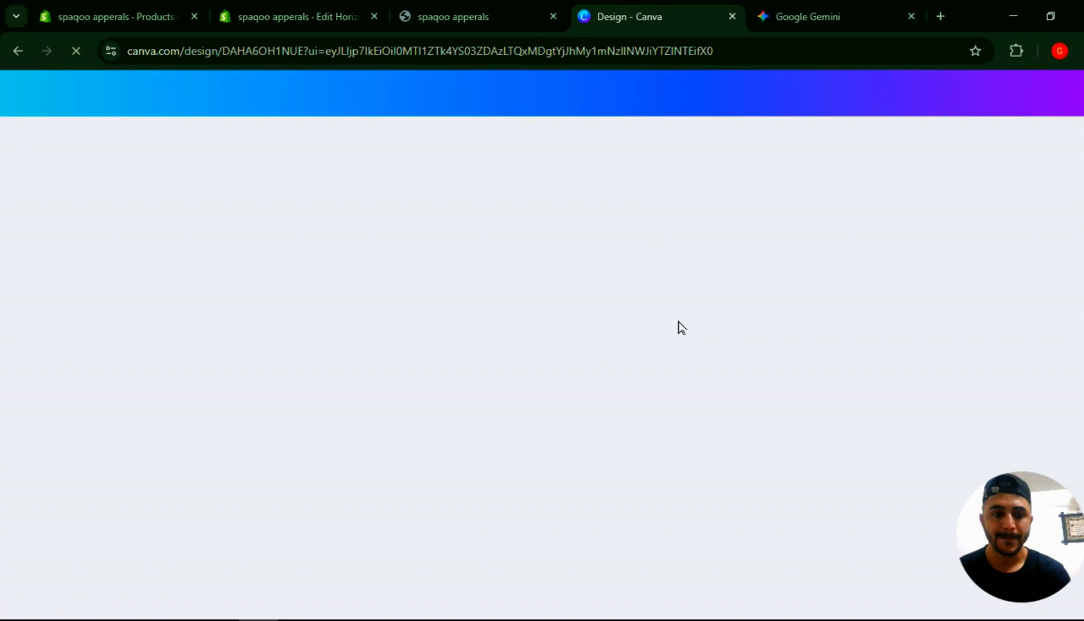
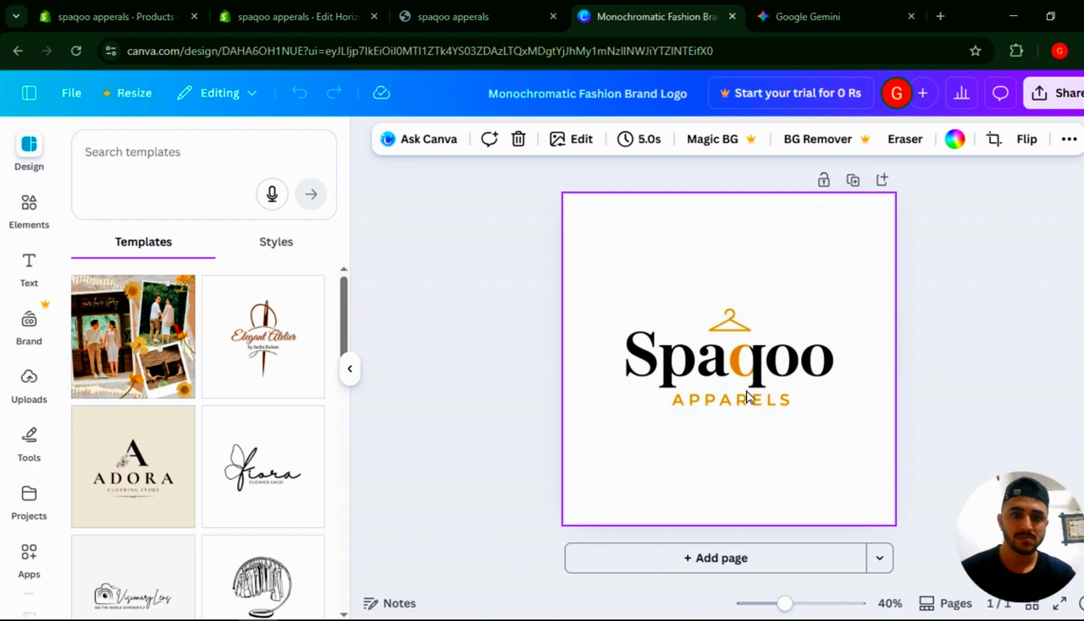
double_click(747, 366)
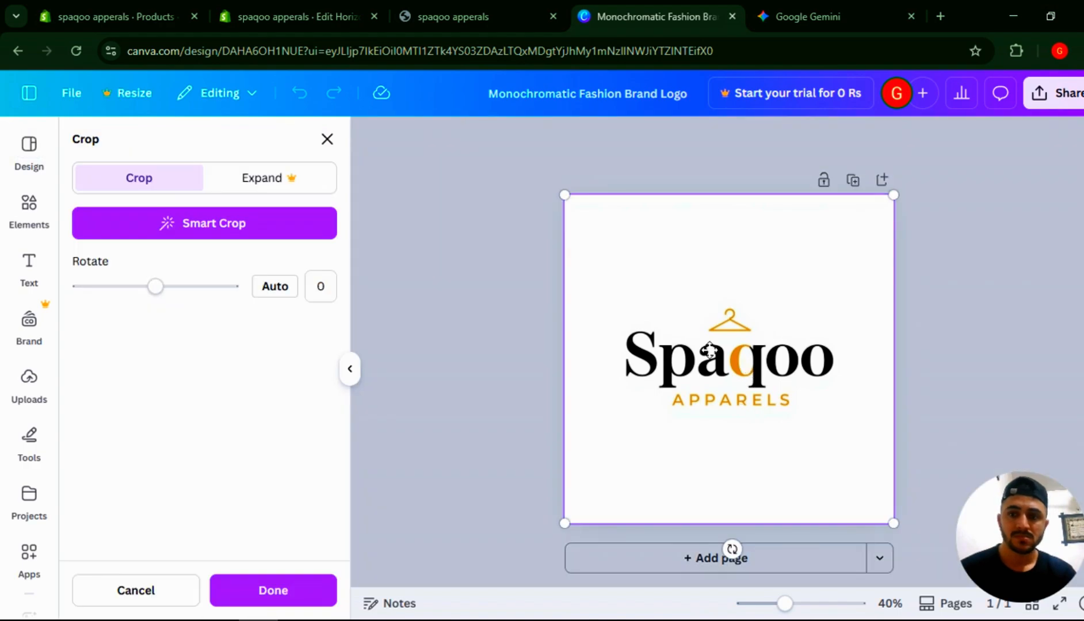
click(498, 324)
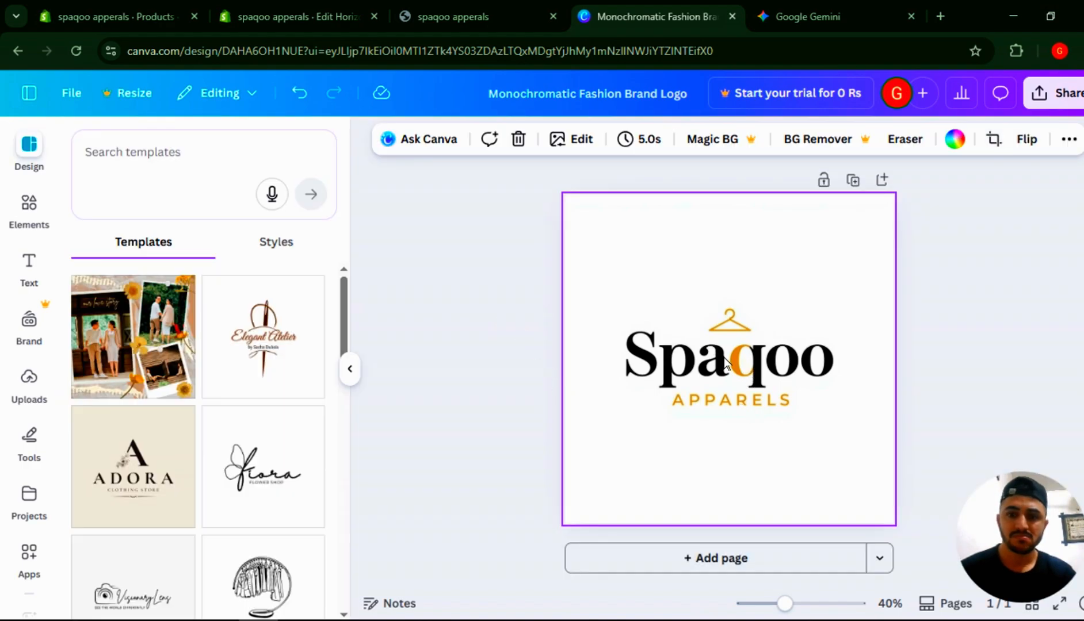
key(Delete)
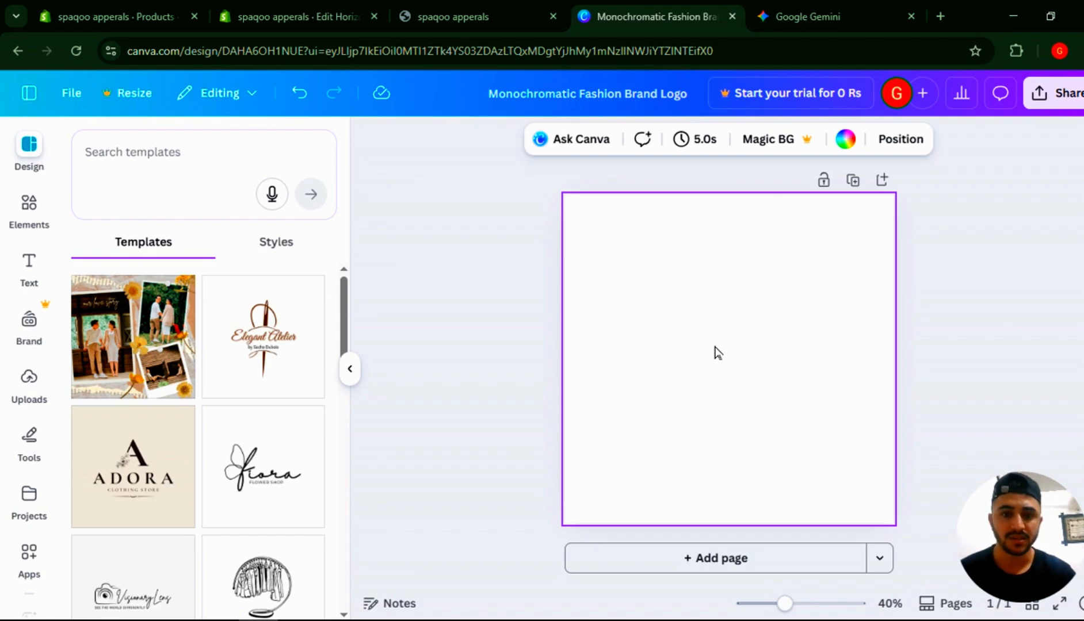
- Add a heading at the centre of the blank page and start its text with "Spa"
click(31, 262)
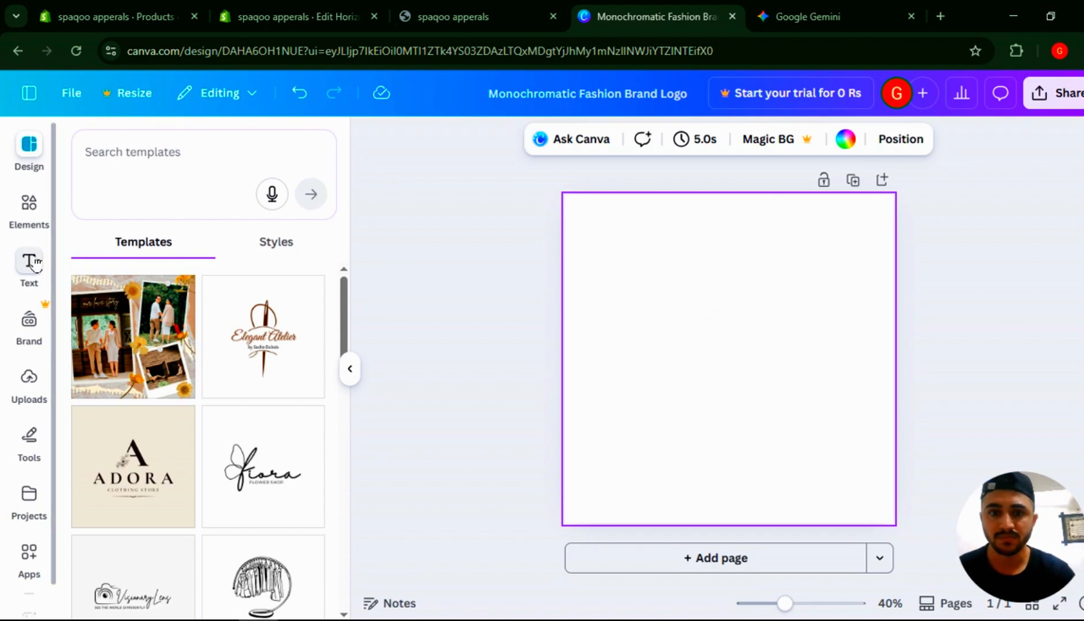
drag(162, 382, 730, 361)
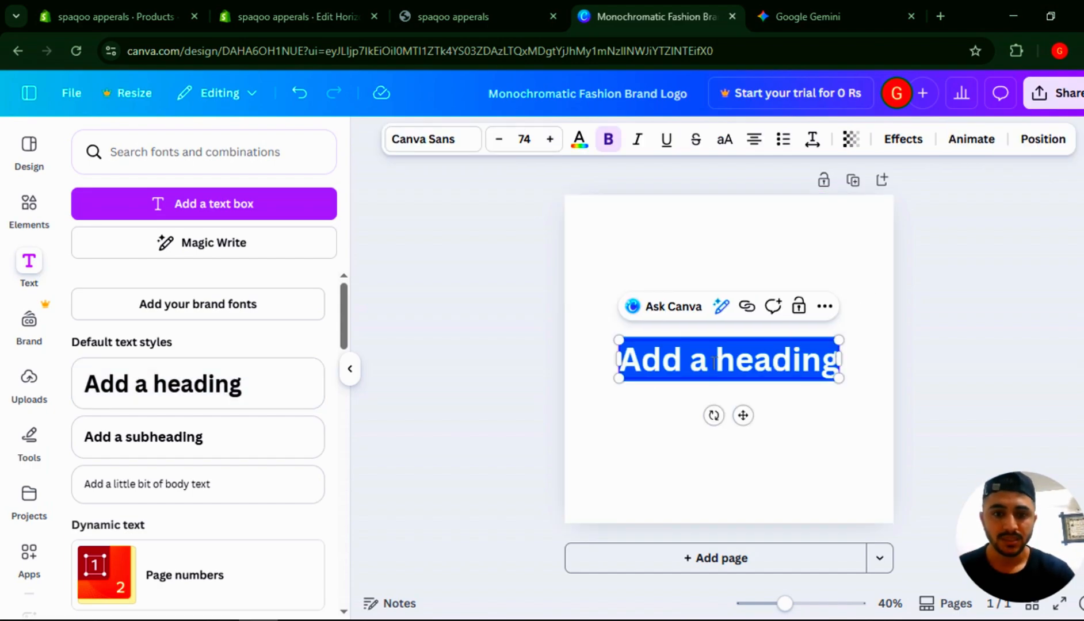
text(Spa)
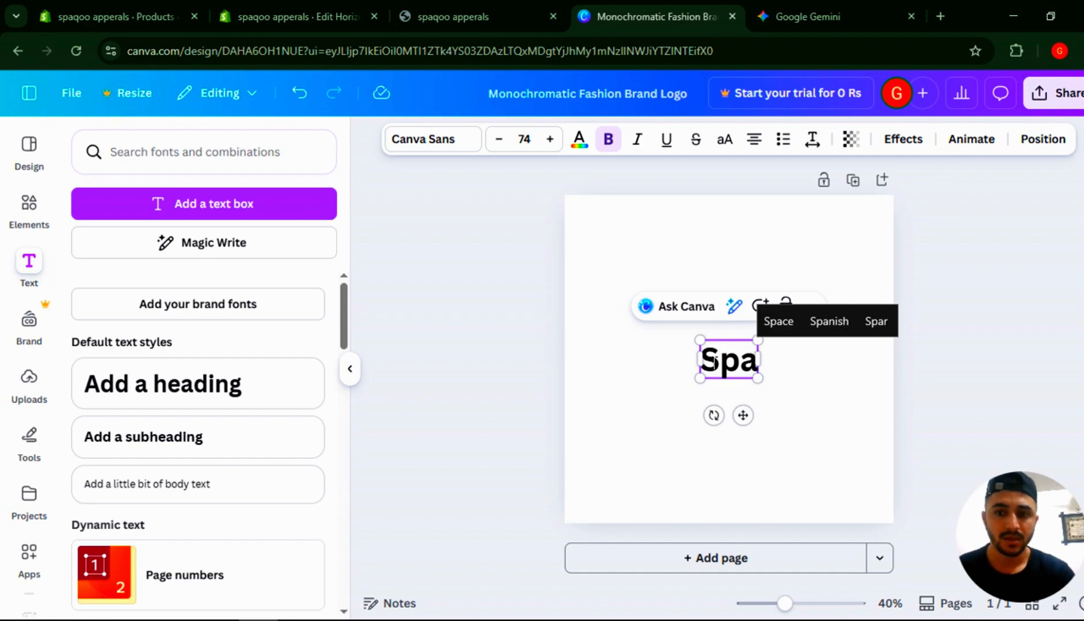
- Search Google for "apperals" in a new incognito window and check the word's spelling in the results
key(ctrl+shift+n)
text(apperals)
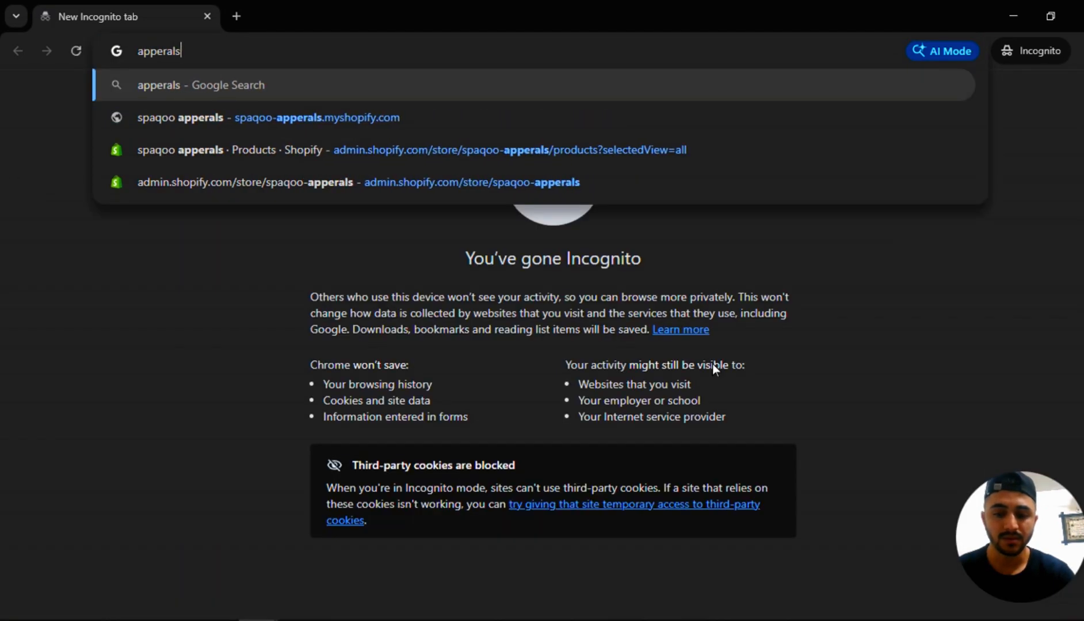
key(Return)
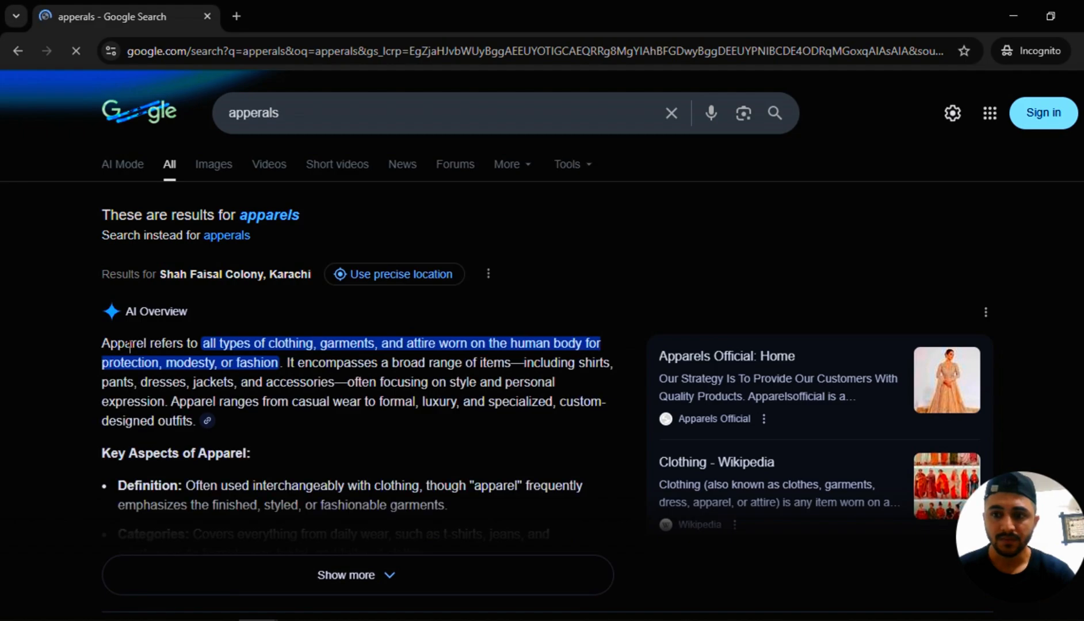
drag(128, 346, 175, 343)
click(171, 341)
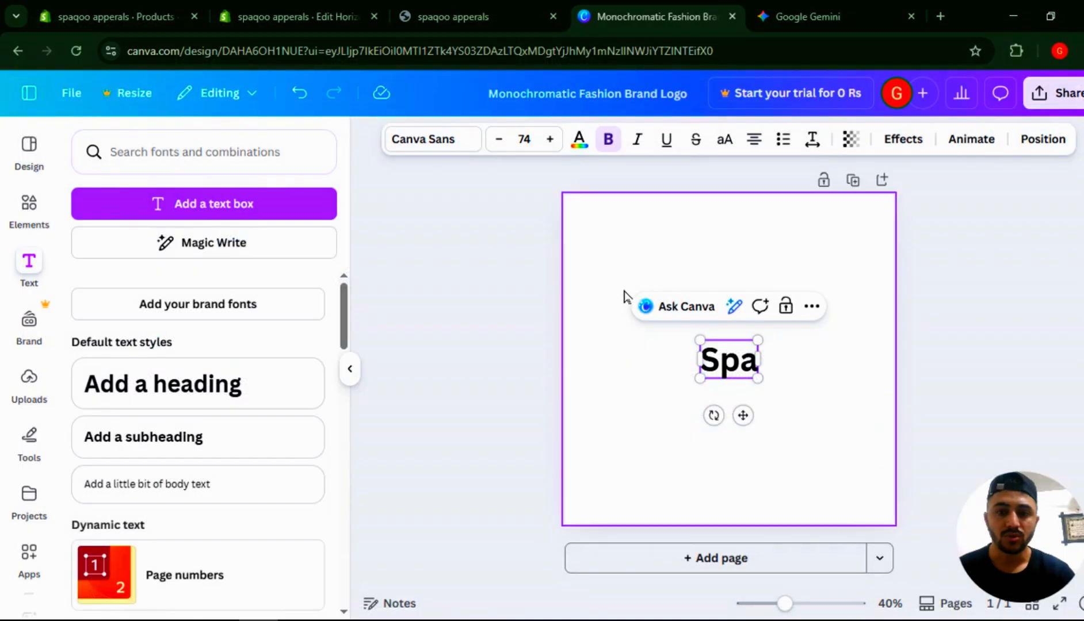
- Complete the heading as "Sparel" and enlarge it to a font size of about 196 across the page
text(rel)
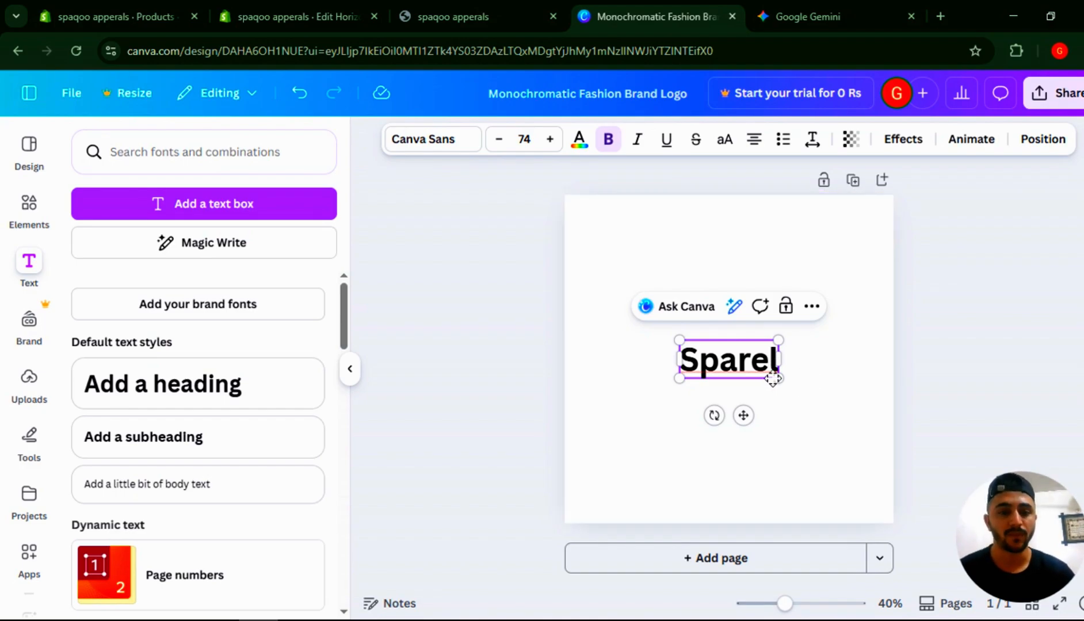
drag(779, 378, 849, 441)
drag(681, 342, 597, 310)
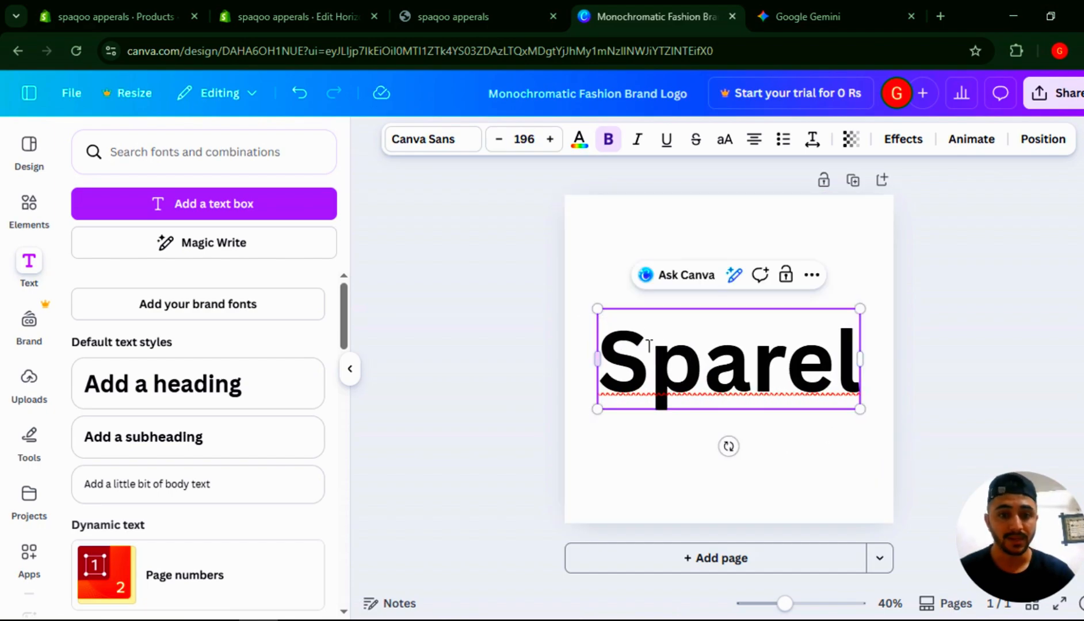
click(512, 303)
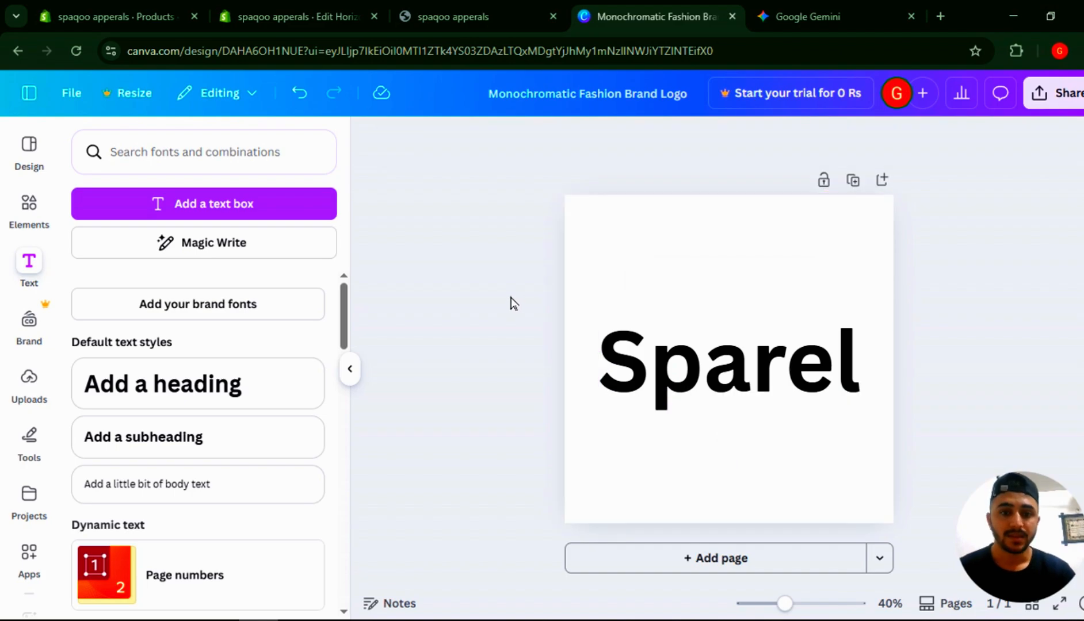
- Try the Archivo Black and Gagalin fonts on the "Sparel" heading
click(678, 367)
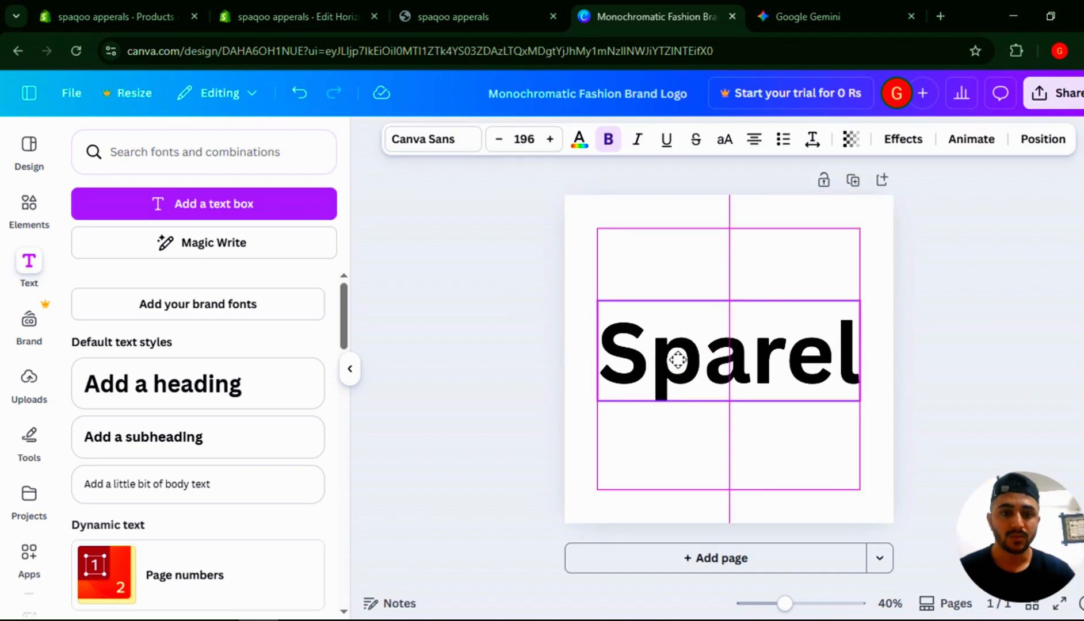
click(441, 138)
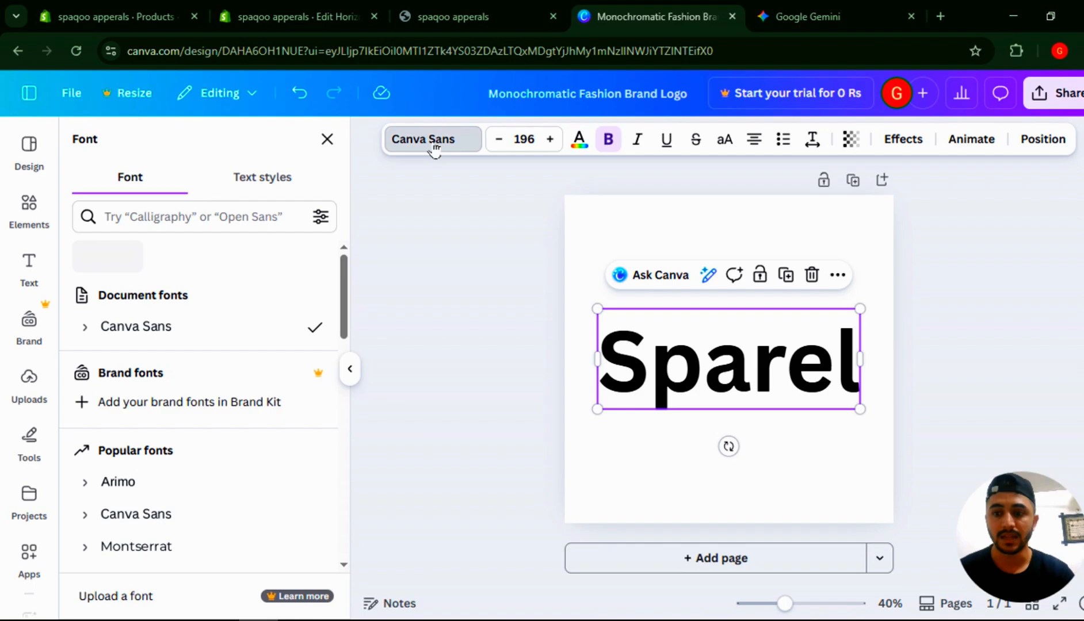
scroll(225, 418, down, 5)
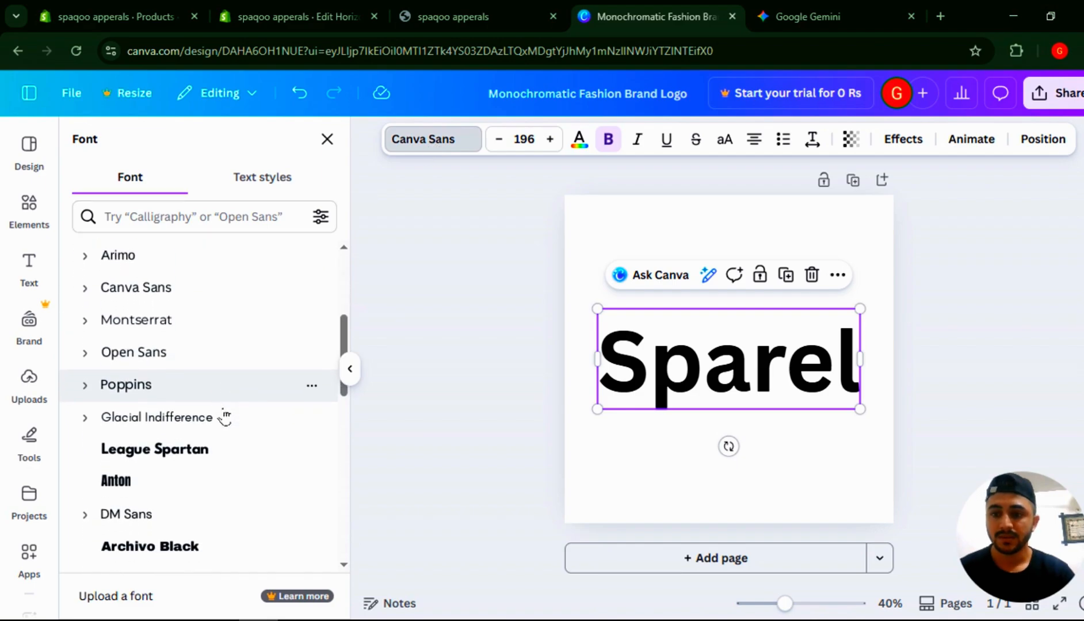
scroll(216, 451, down, 1)
click(175, 469)
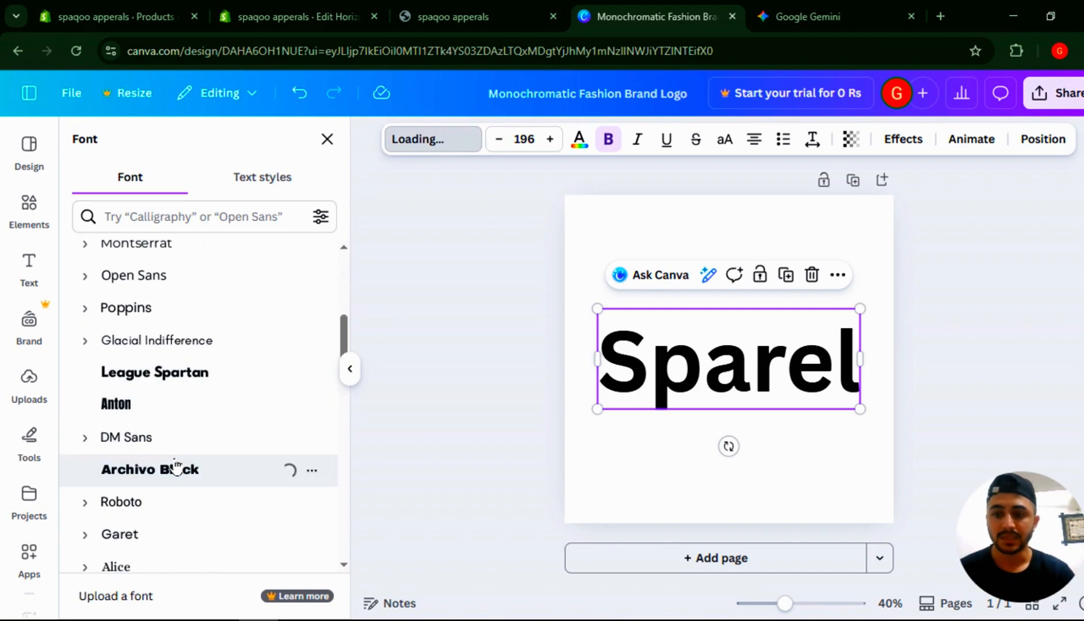
scroll(174, 467, down, 3)
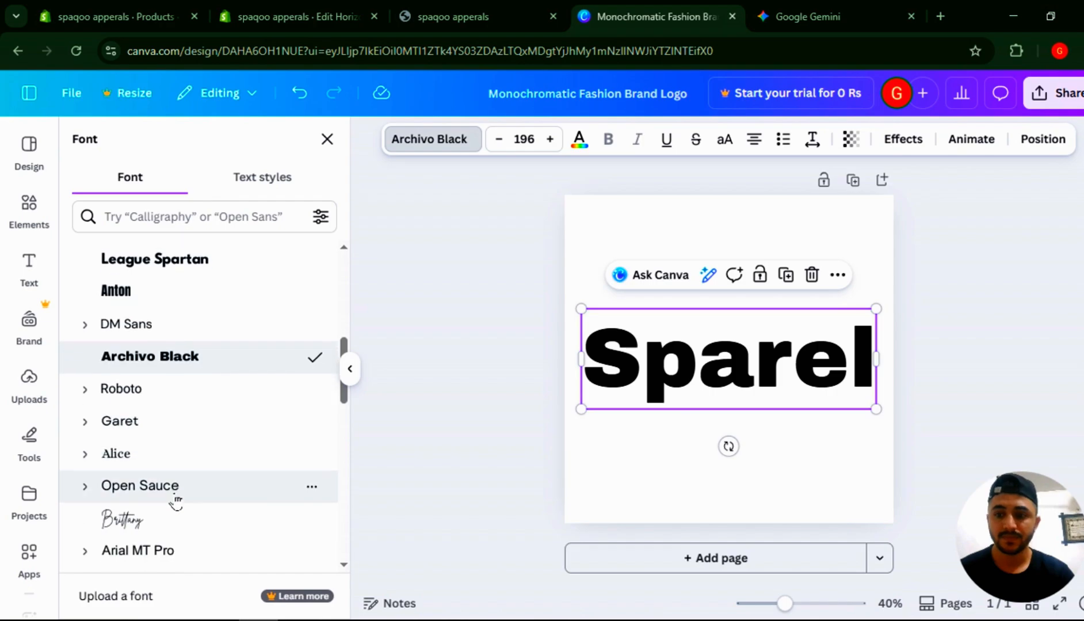
scroll(162, 533, down, 7)
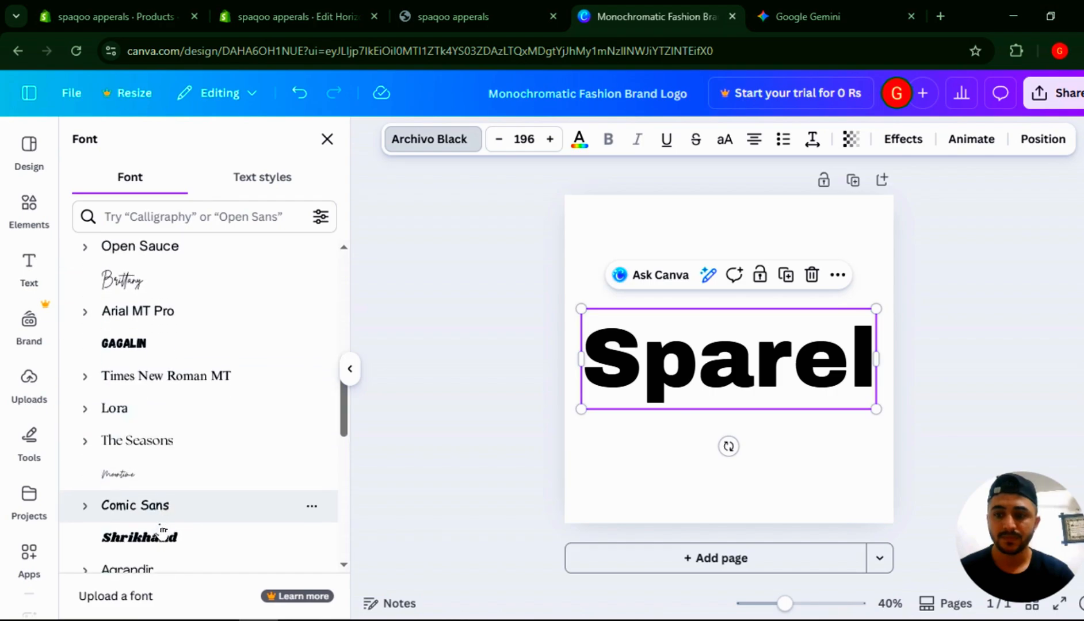
click(143, 344)
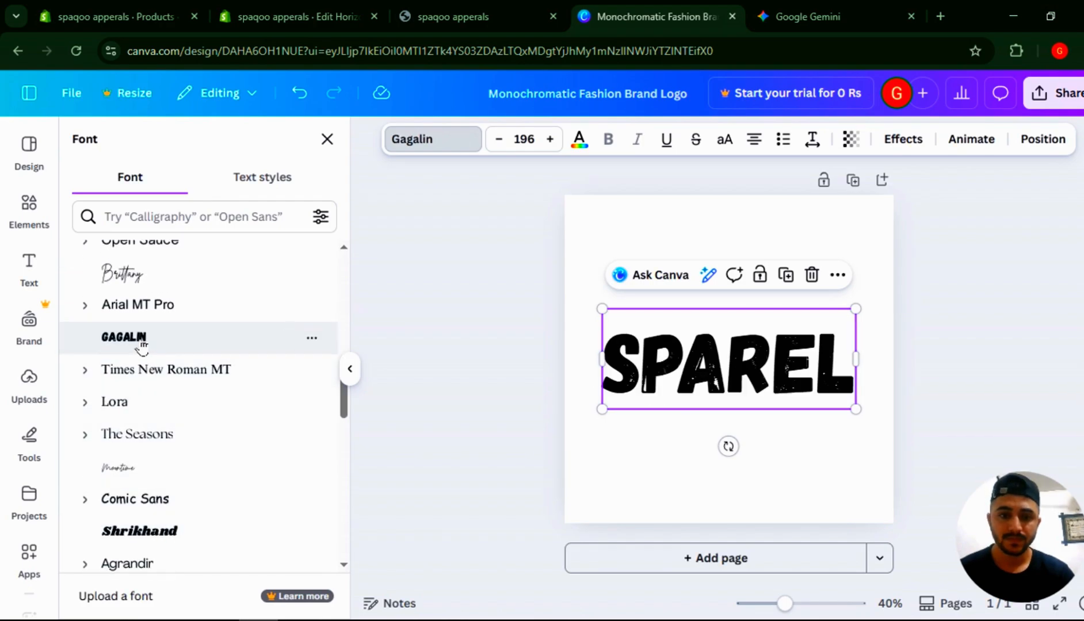
- Set the "Sparel" heading's font to Abril Fatface and deselect the text
scroll(193, 421, down, 10)
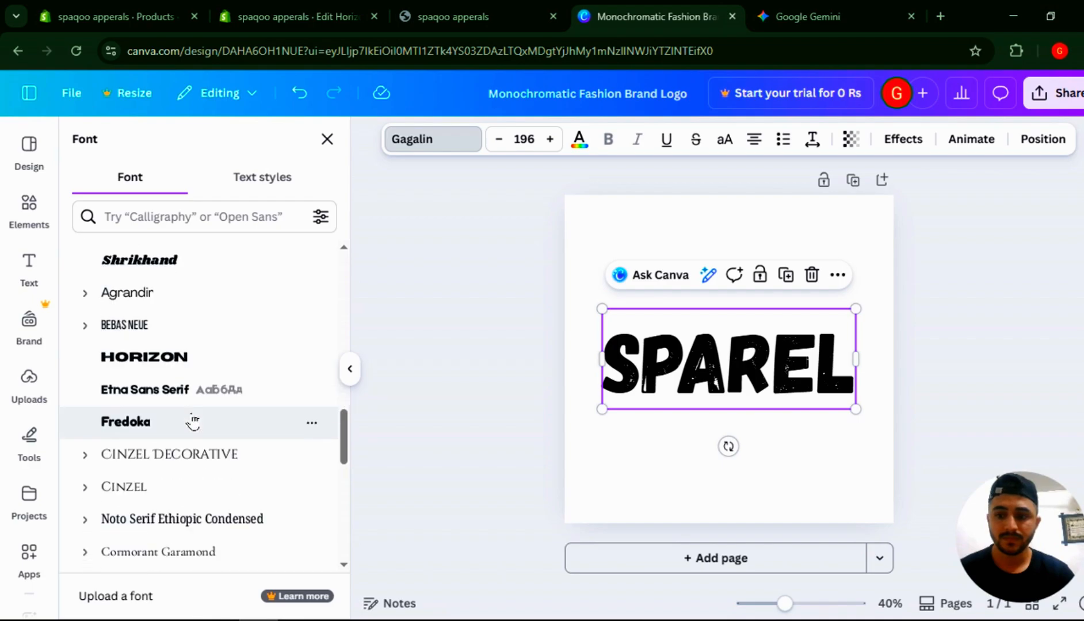
scroll(193, 421, down, 1)
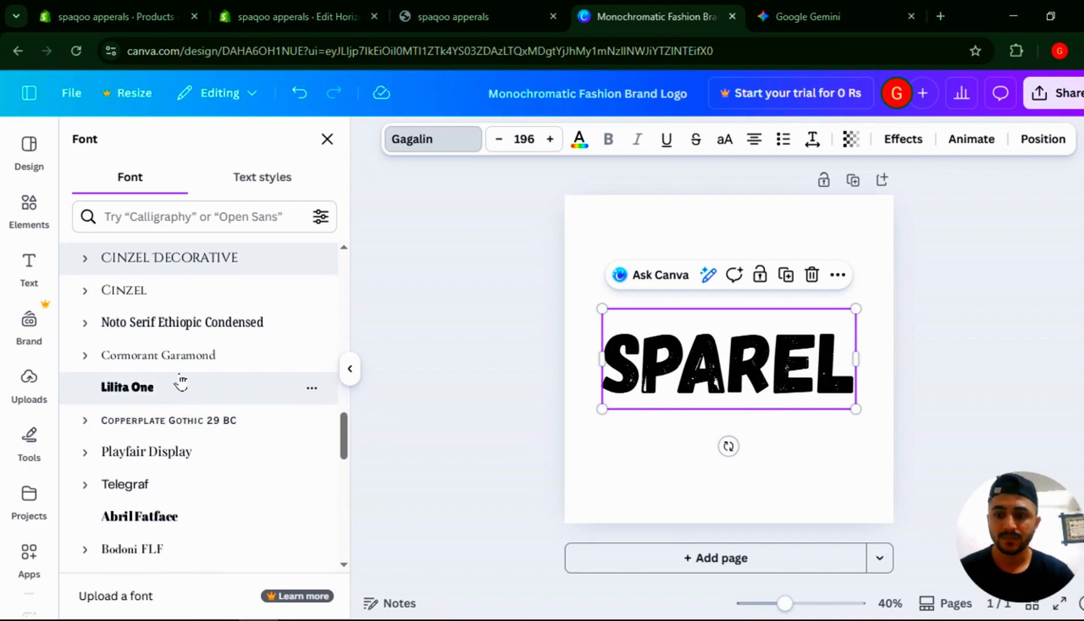
click(140, 531)
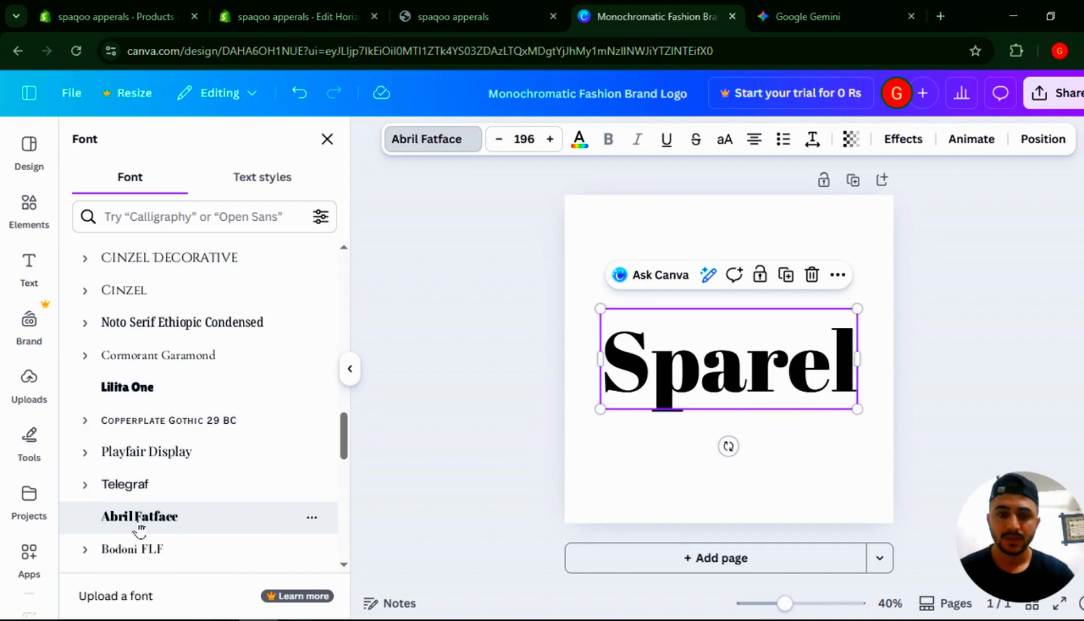
click(536, 358)
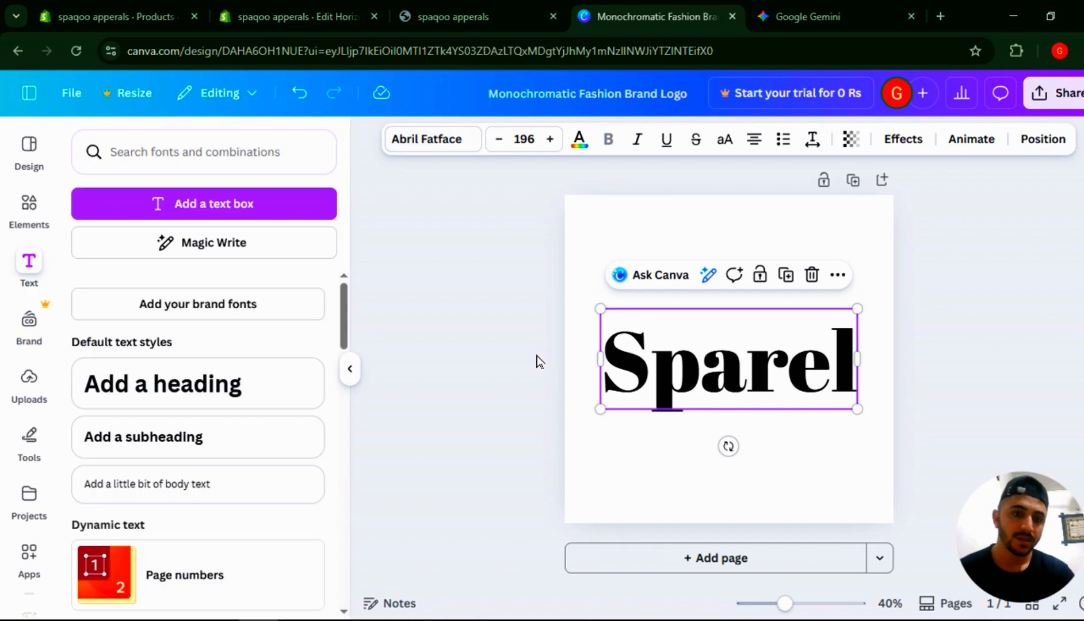
click(757, 465)
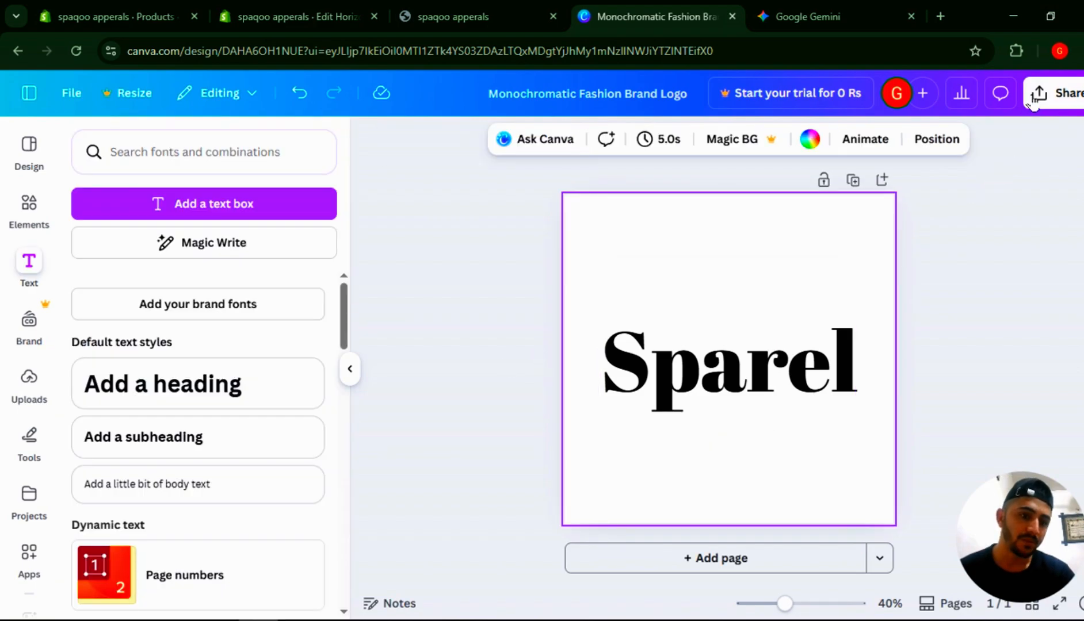
- Download the Sparel logo design as a PNG at 1,024 × 1,024 px
click(1054, 94)
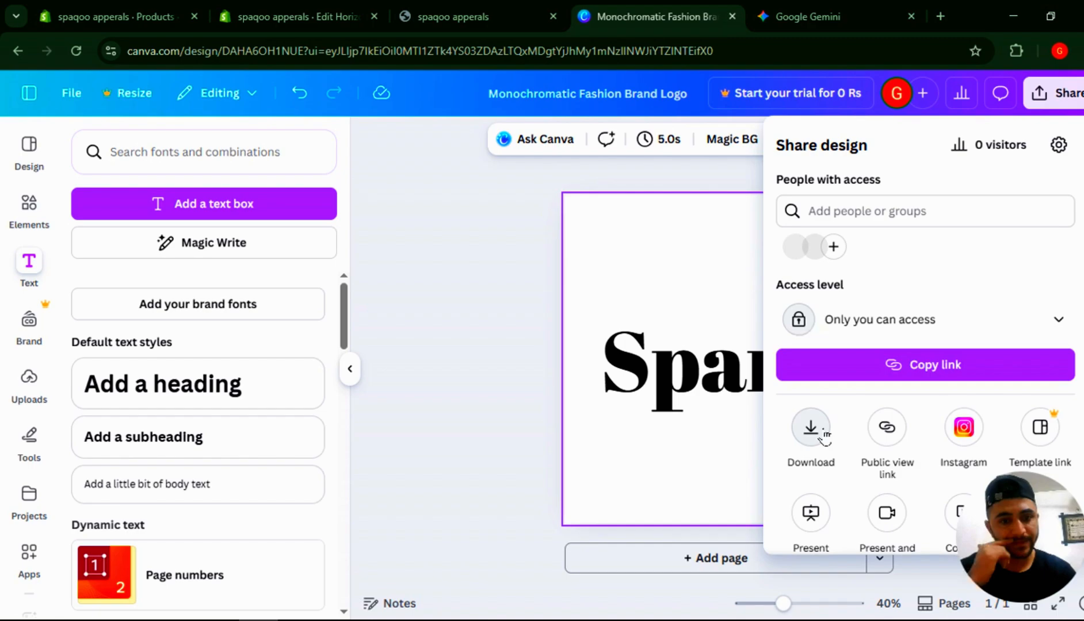
click(817, 432)
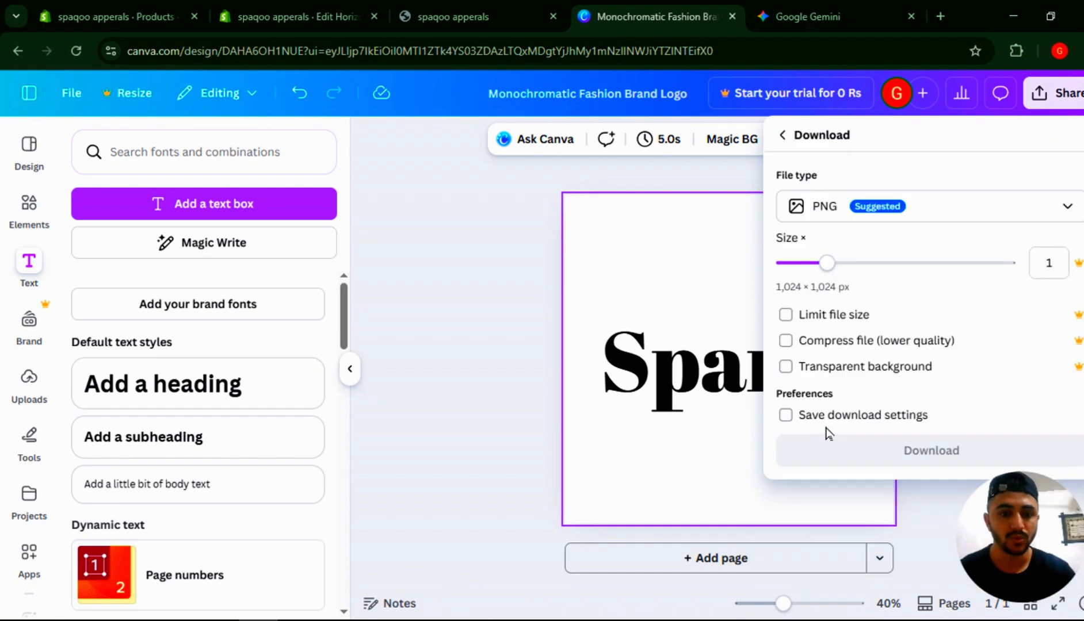
click(860, 463)
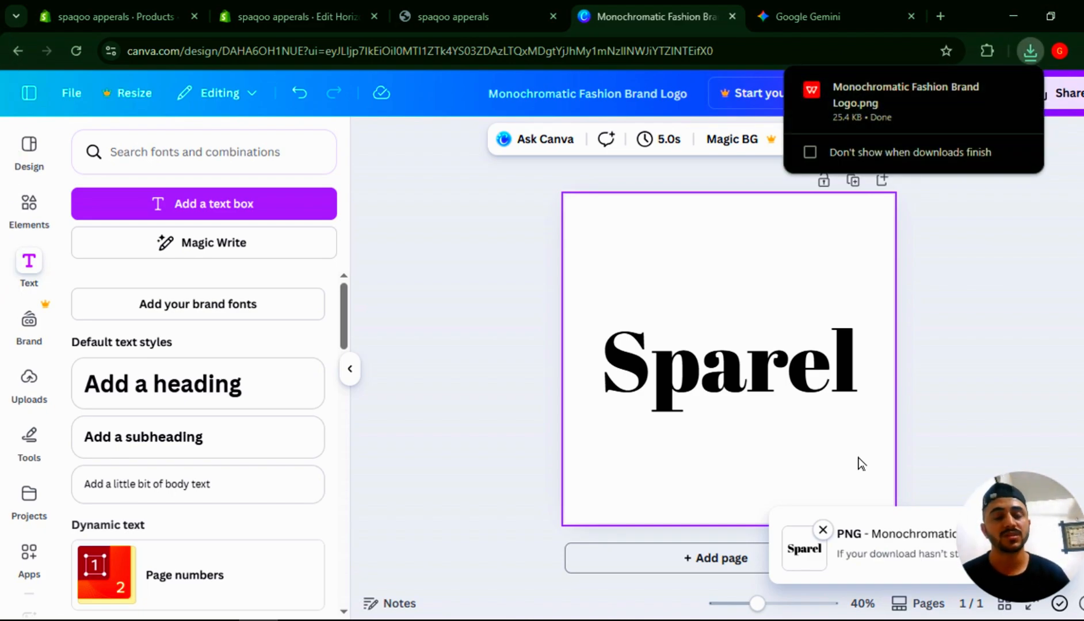
click(1007, 223)
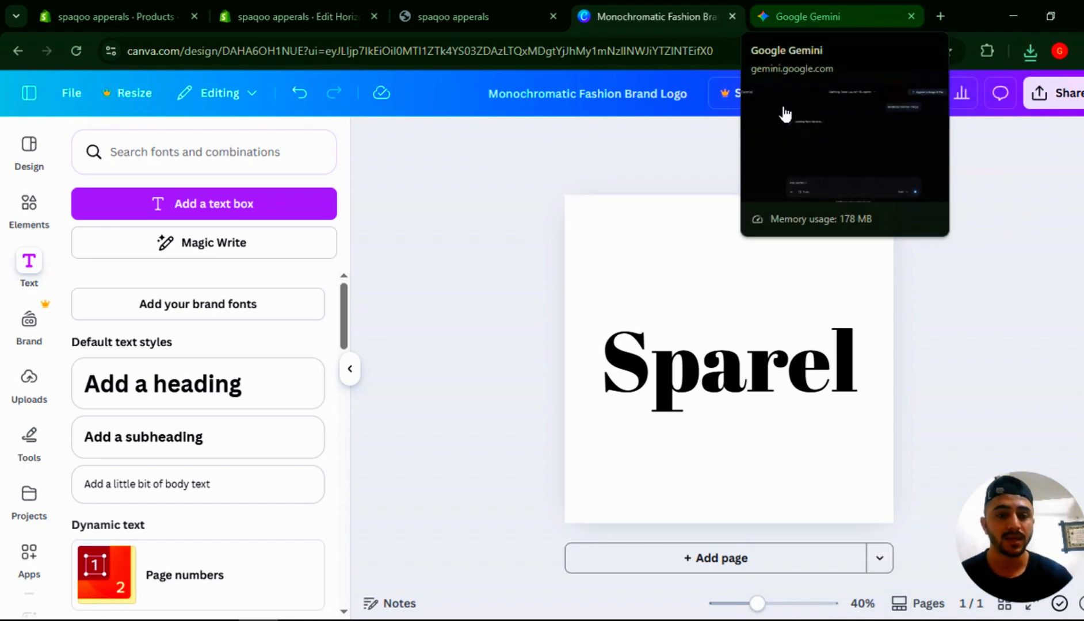
- Switch to the Shopify Horizon theme editor and open the Logo and favicon options in the theme settings
click(462, 5)
click(278, 4)
click(118, 6)
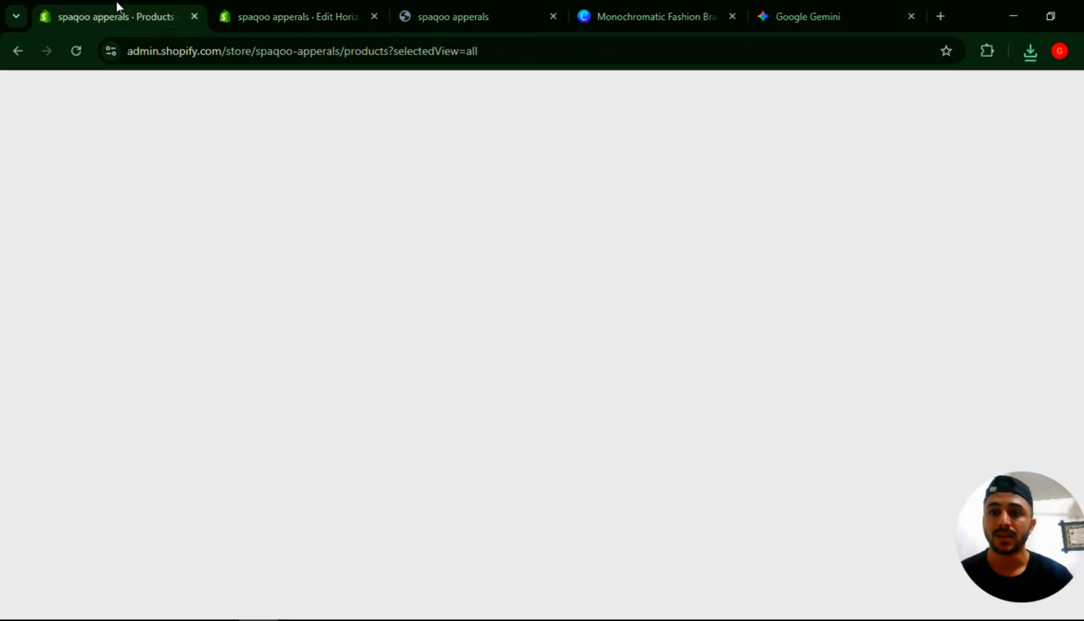
click(368, 0)
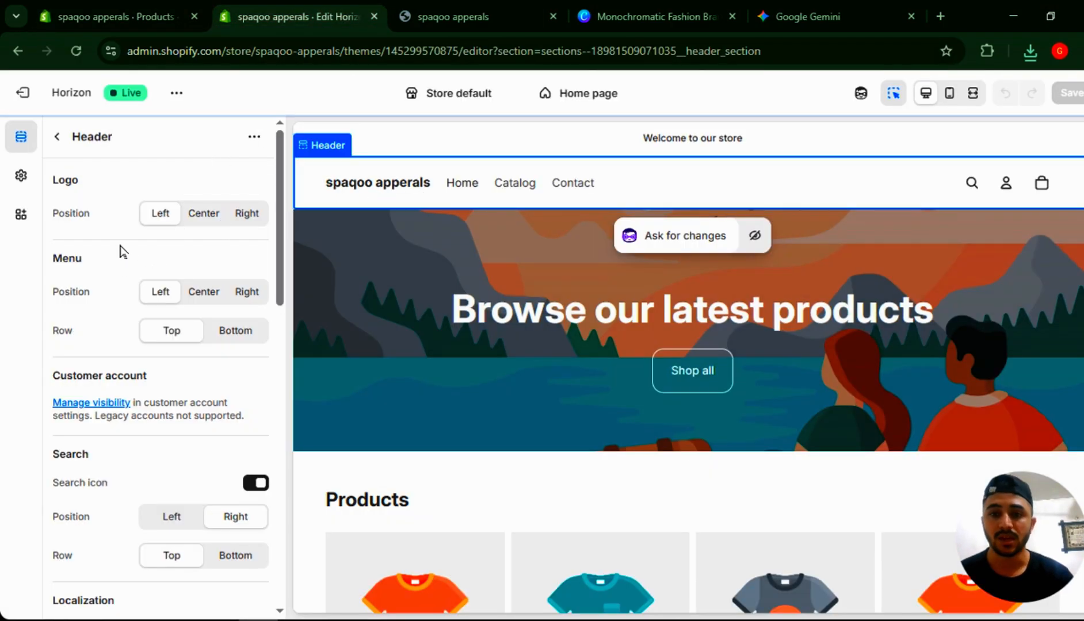
click(57, 137)
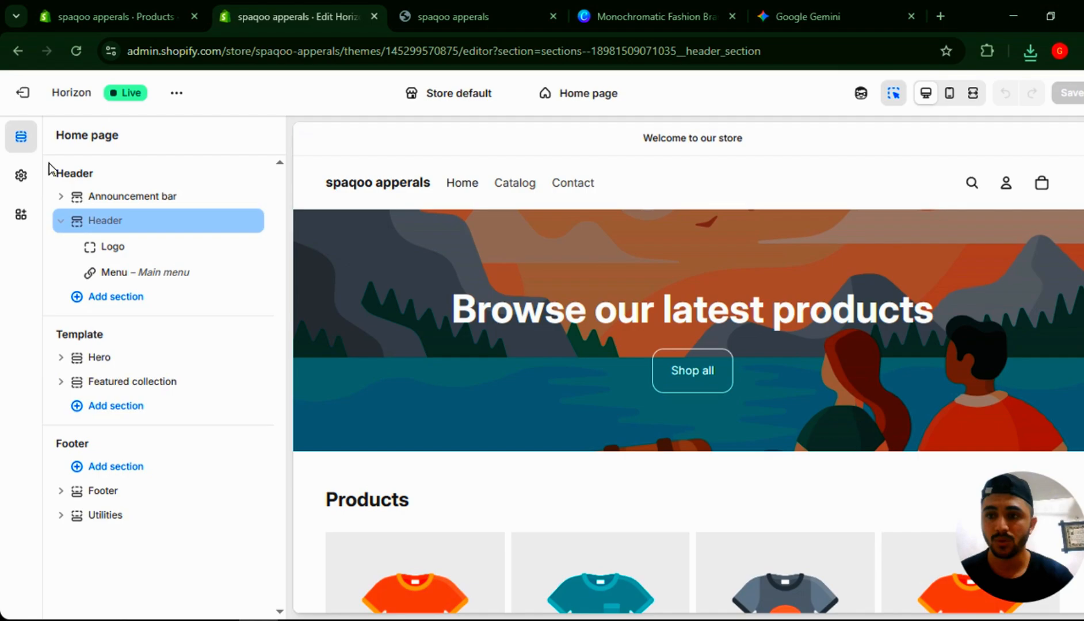
click(20, 176)
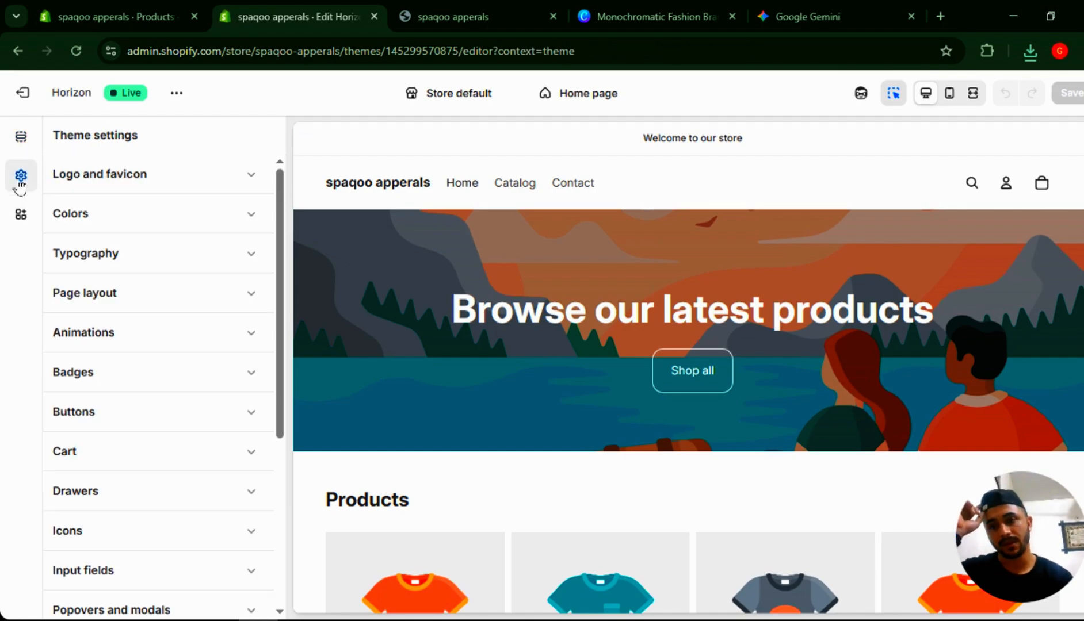
click(127, 183)
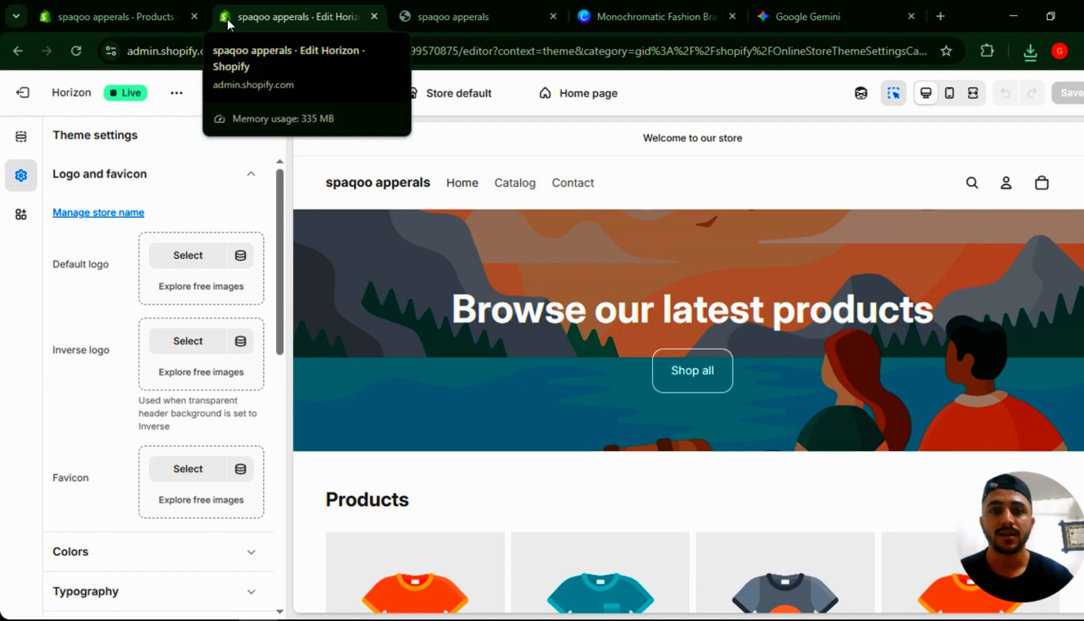
- Return to the Canva logo design and replace the "Sparel" text with the single letter "S"
click(639, 2)
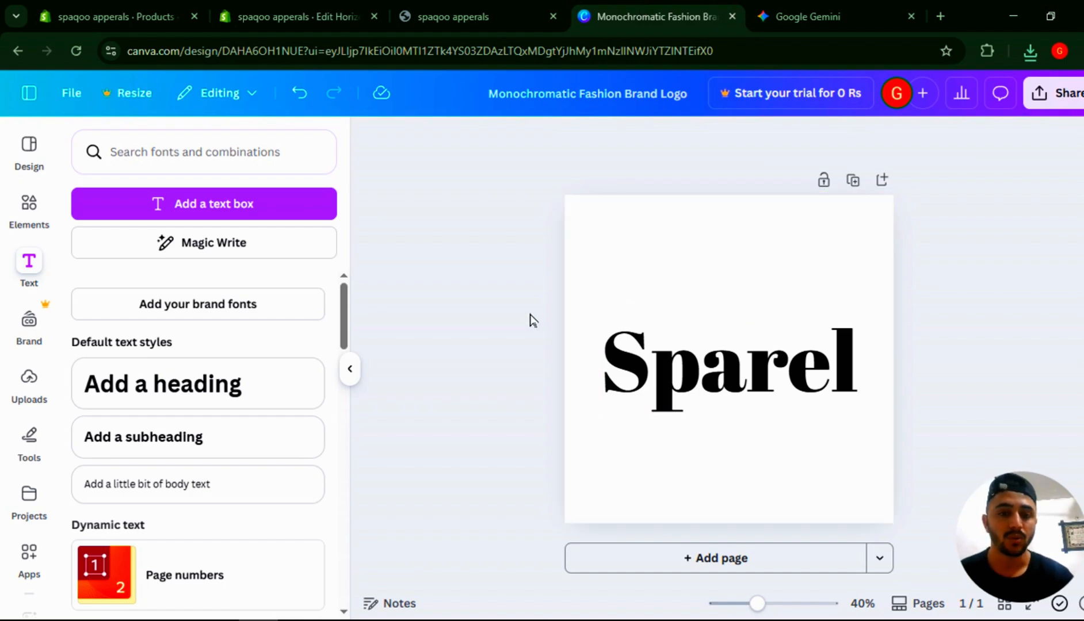
click(642, 344)
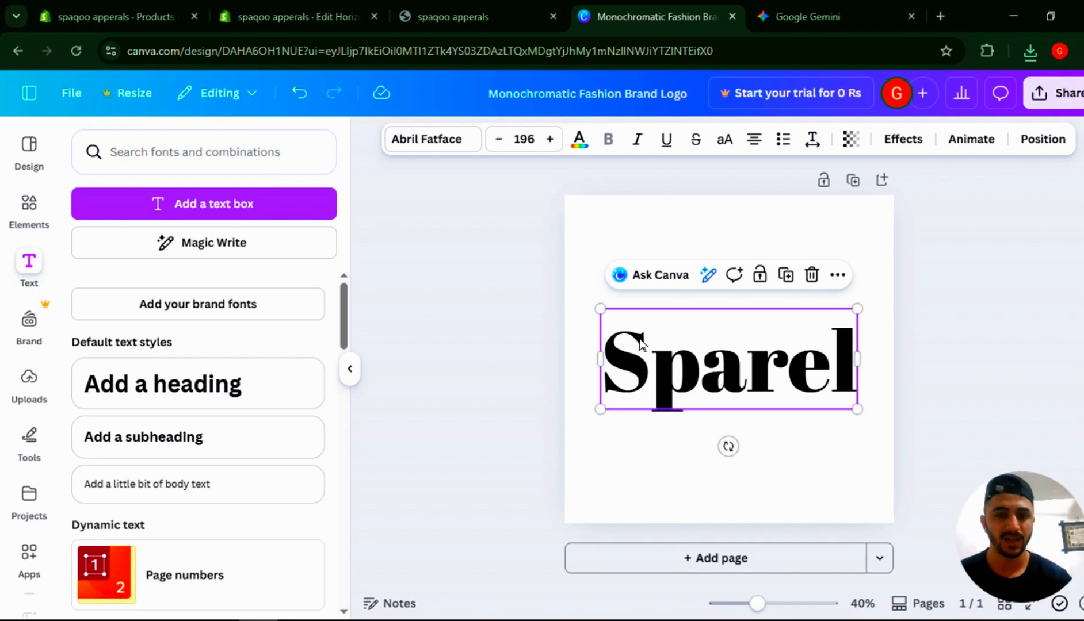
click(520, 279)
click(747, 380)
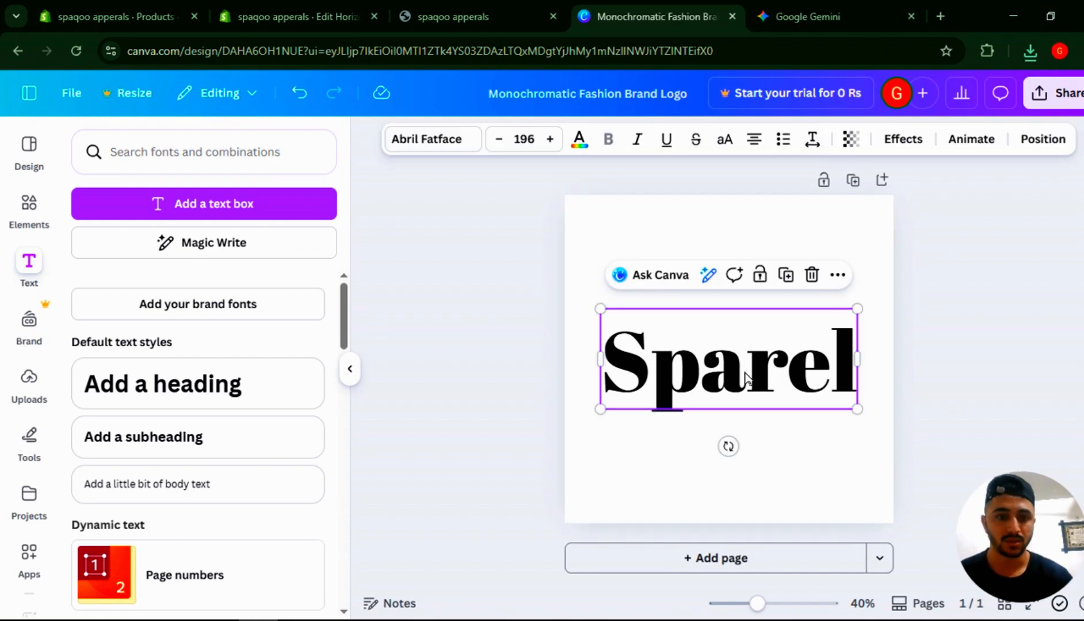
double_click(799, 378)
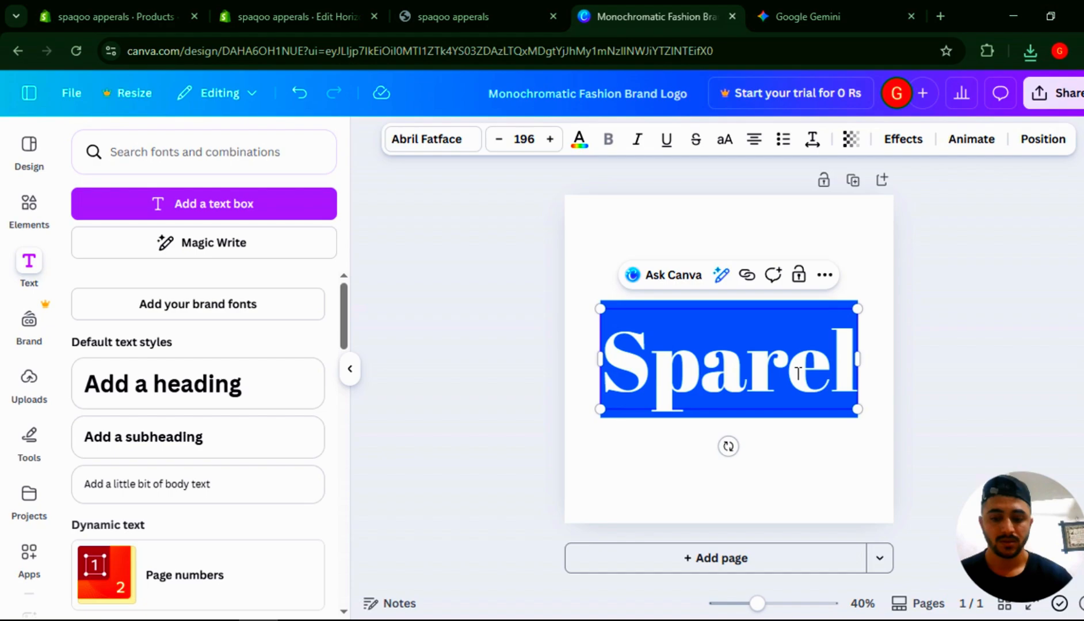
text(S)
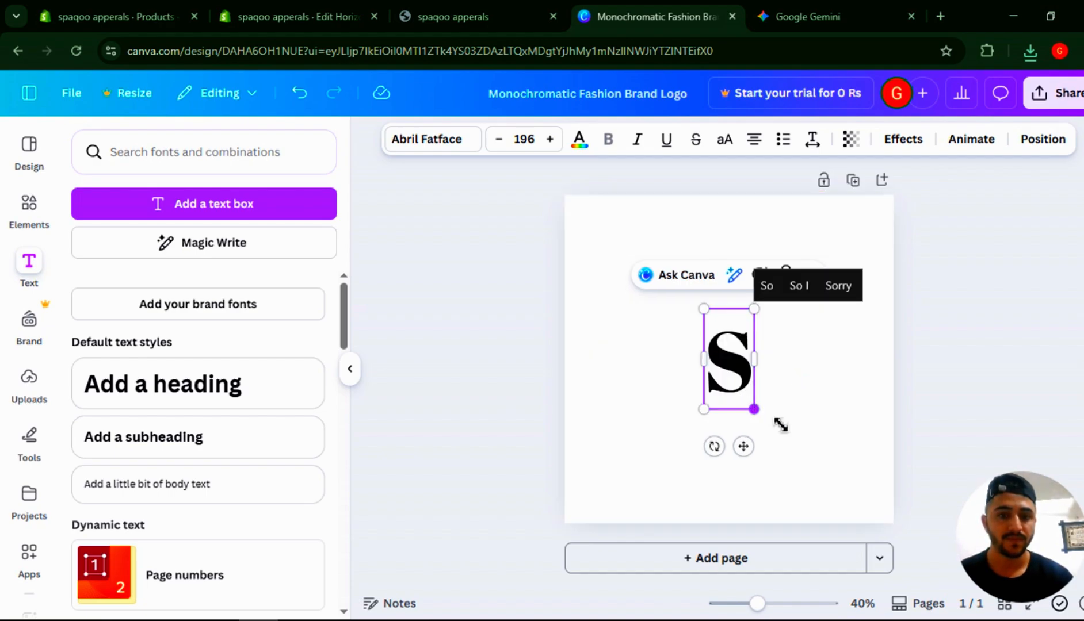
- Enlarge the letter S to a font size of about 641 and centre it on the page
drag(780, 425, 876, 508)
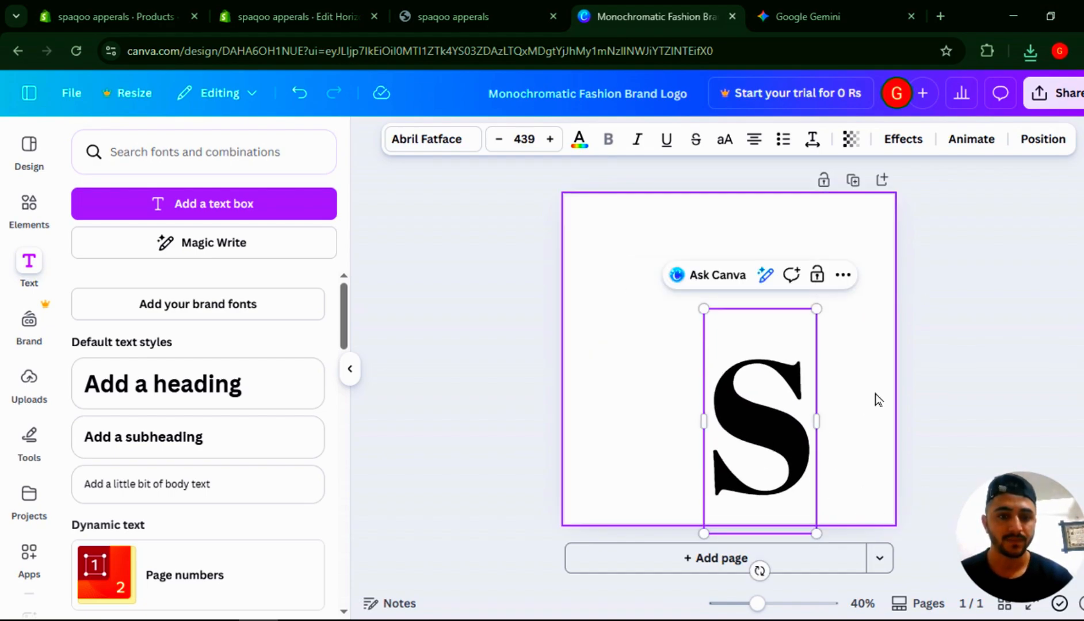
drag(766, 408, 627, 302)
drag(677, 427, 744, 518)
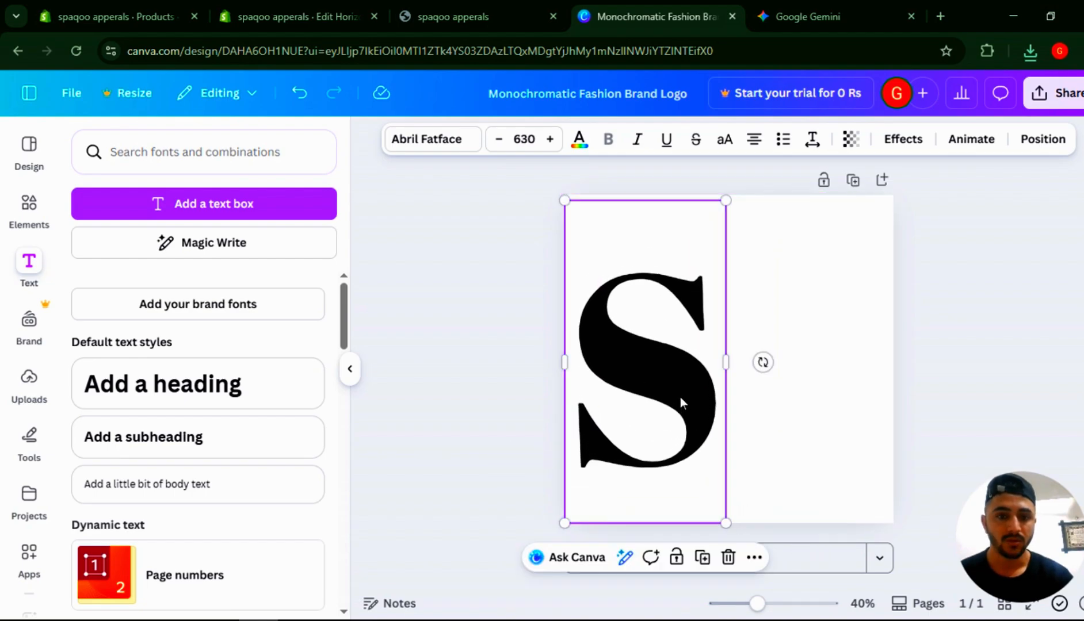
drag(680, 402, 768, 405)
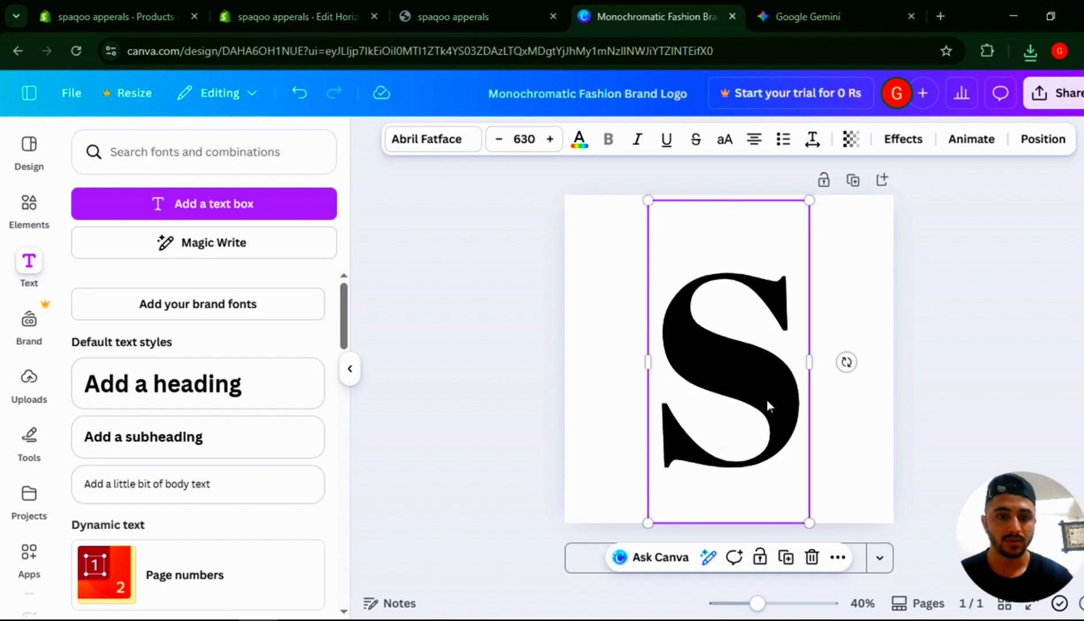
click(866, 295)
click(745, 296)
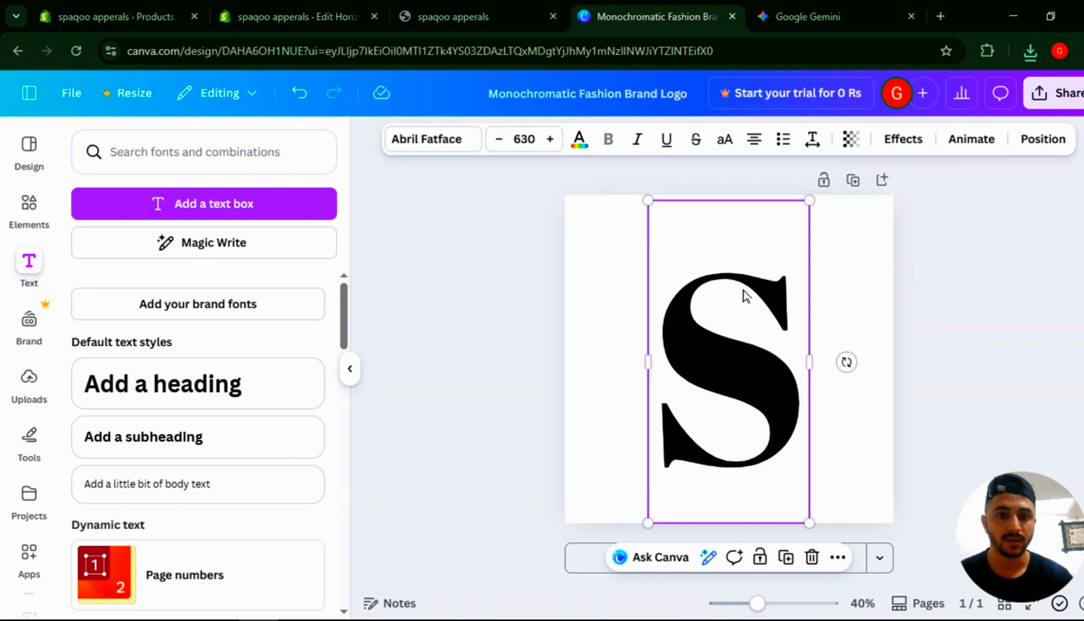
drag(648, 202, 641, 195)
click(598, 242)
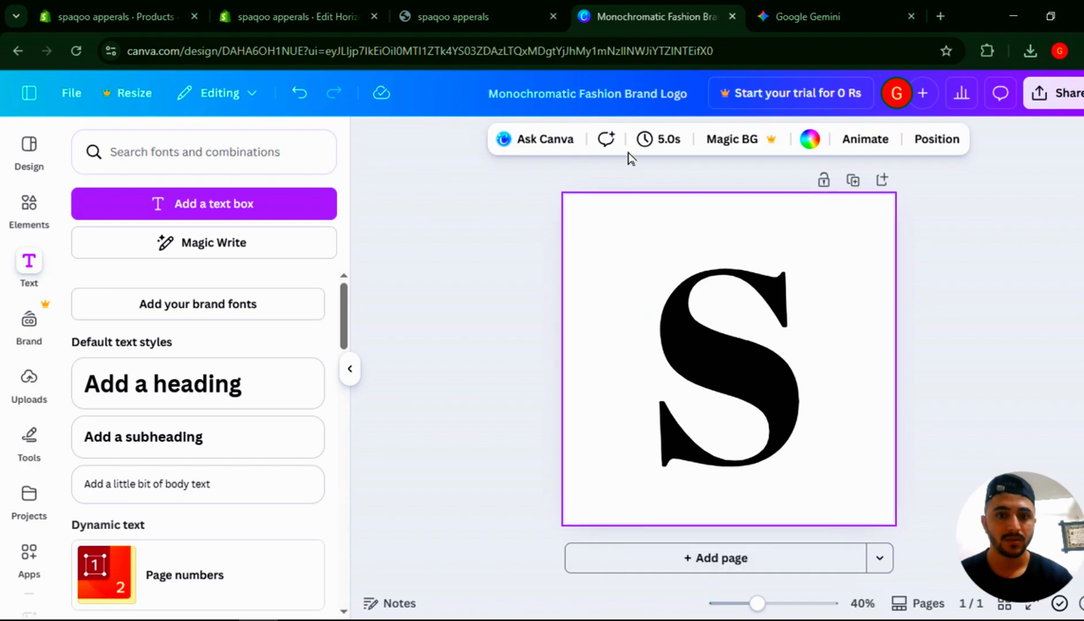
- Rotate the letter S clockwise so that it lies diagonally across the page
click(759, 385)
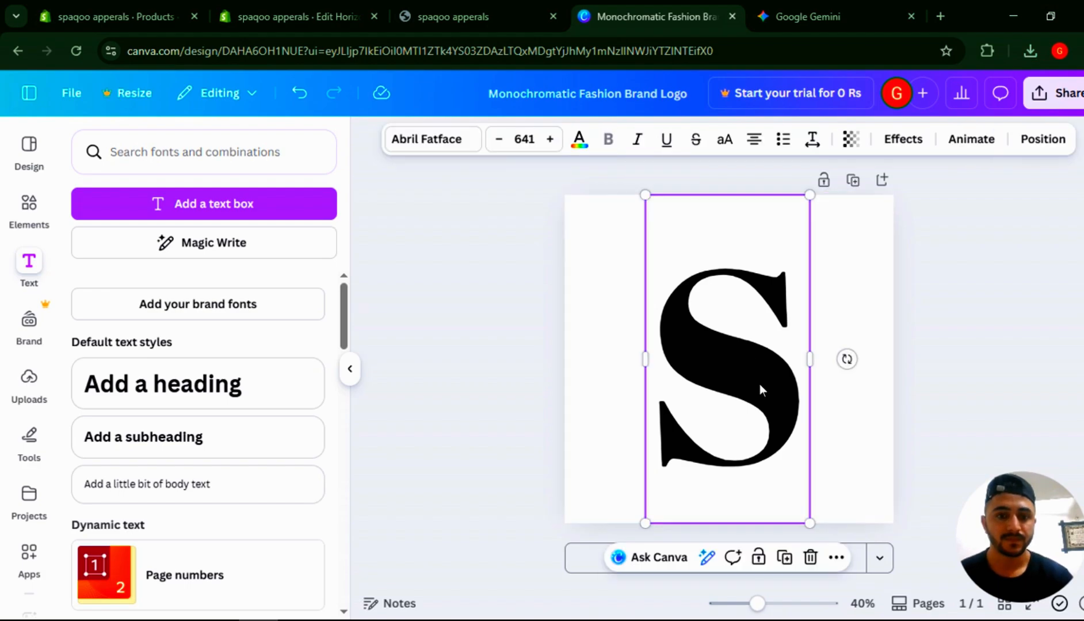
drag(848, 362, 758, 389)
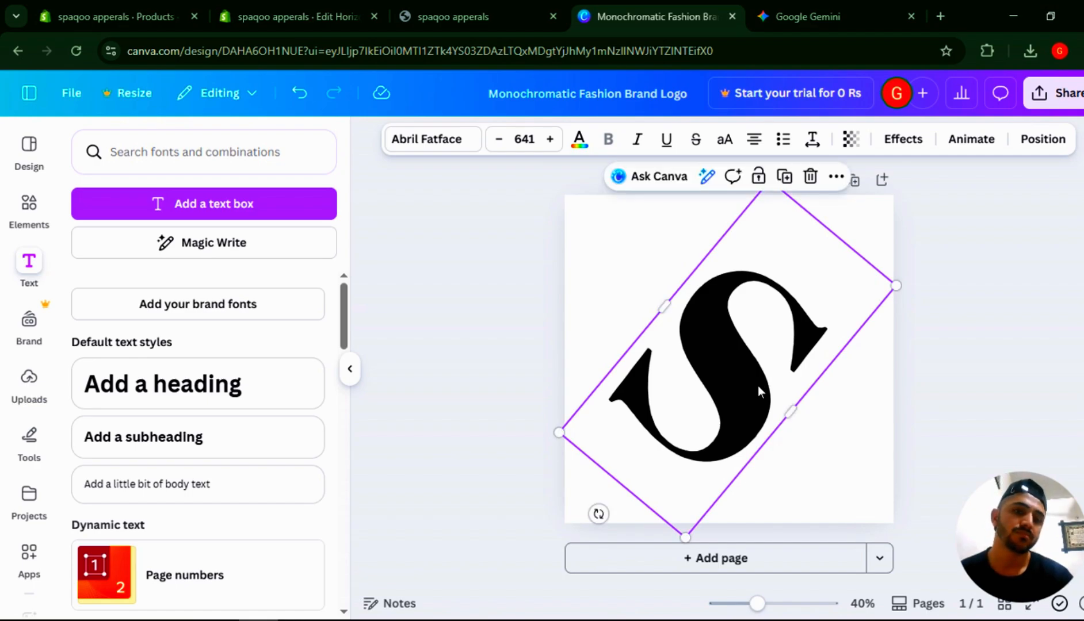
click(965, 375)
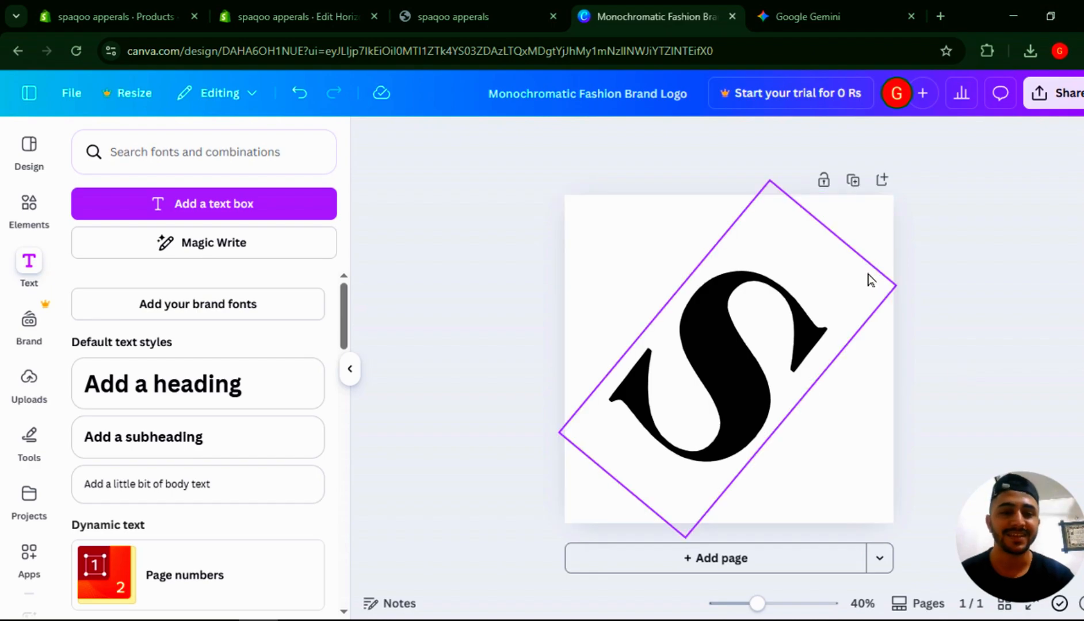
click(1053, 99)
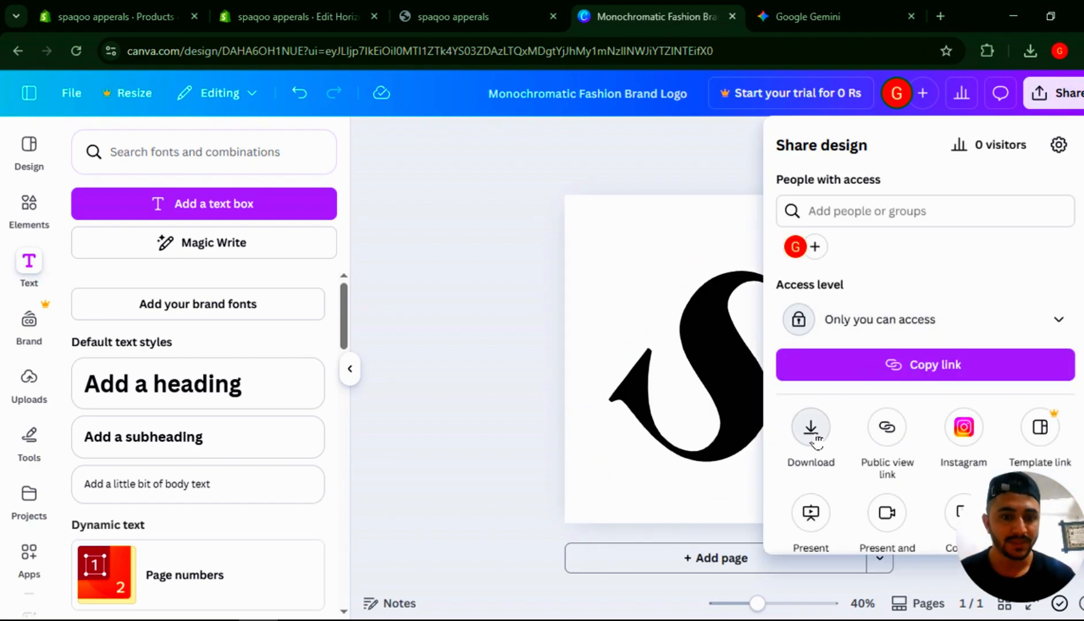
click(817, 443)
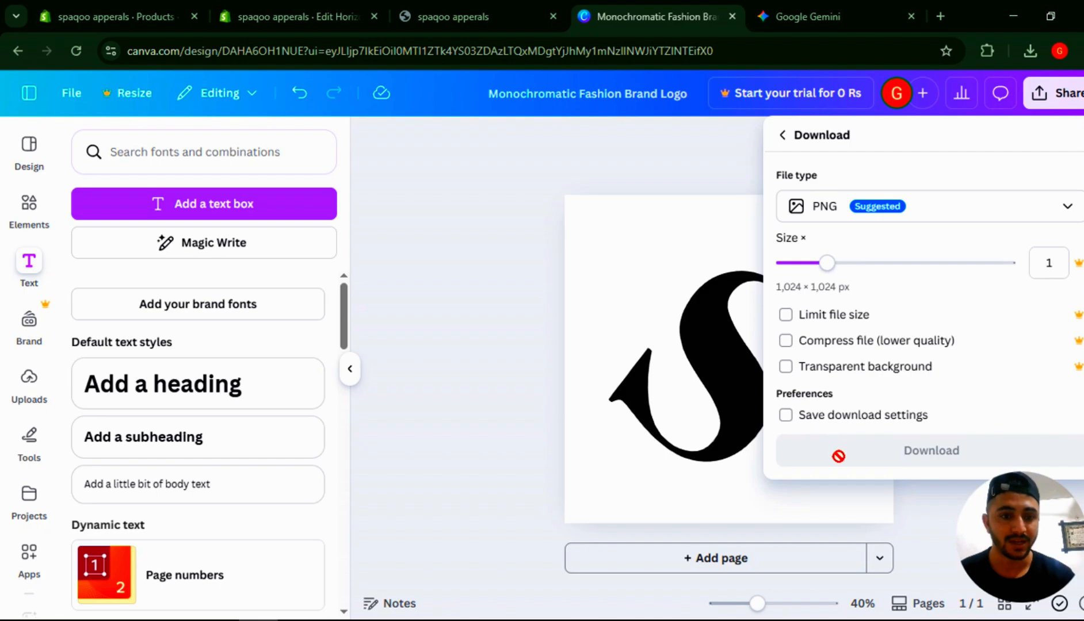
- Set the page background to black and the letter S to white
click(608, 284)
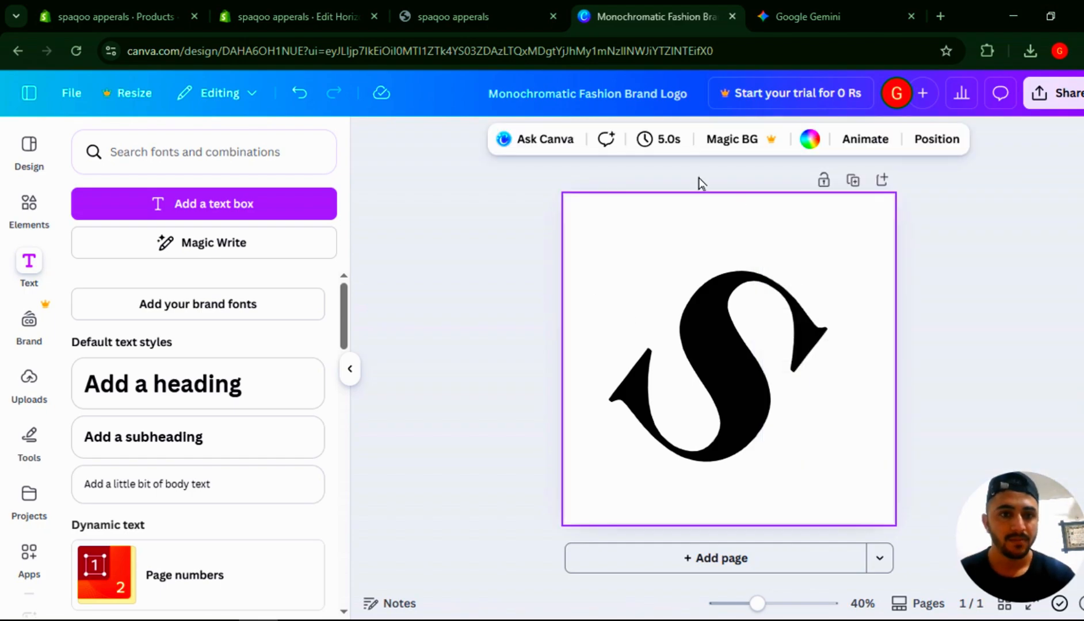
click(810, 140)
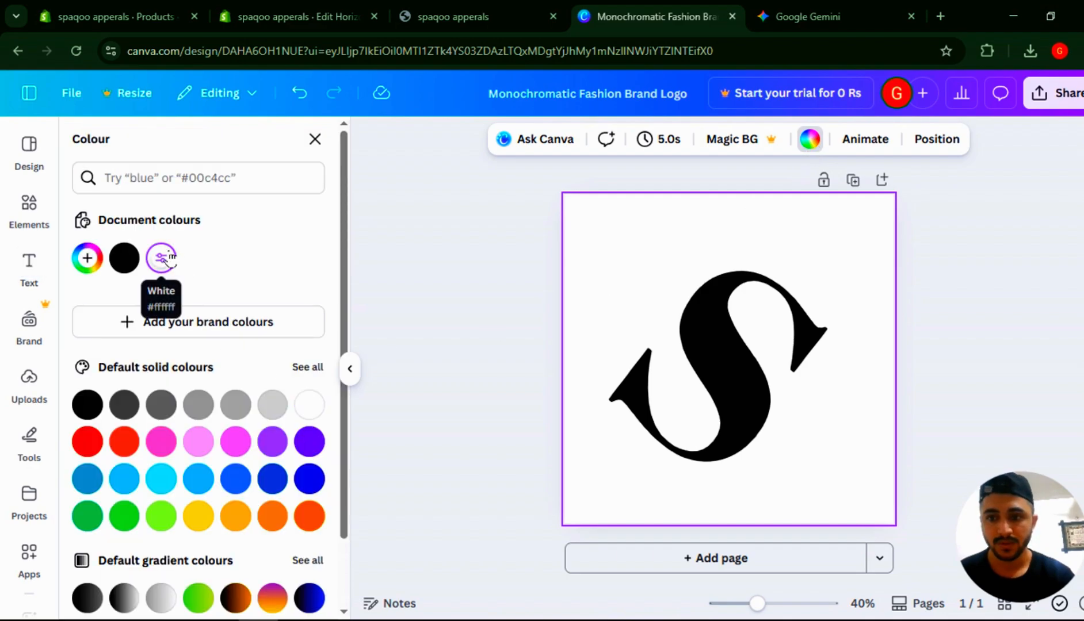
click(124, 258)
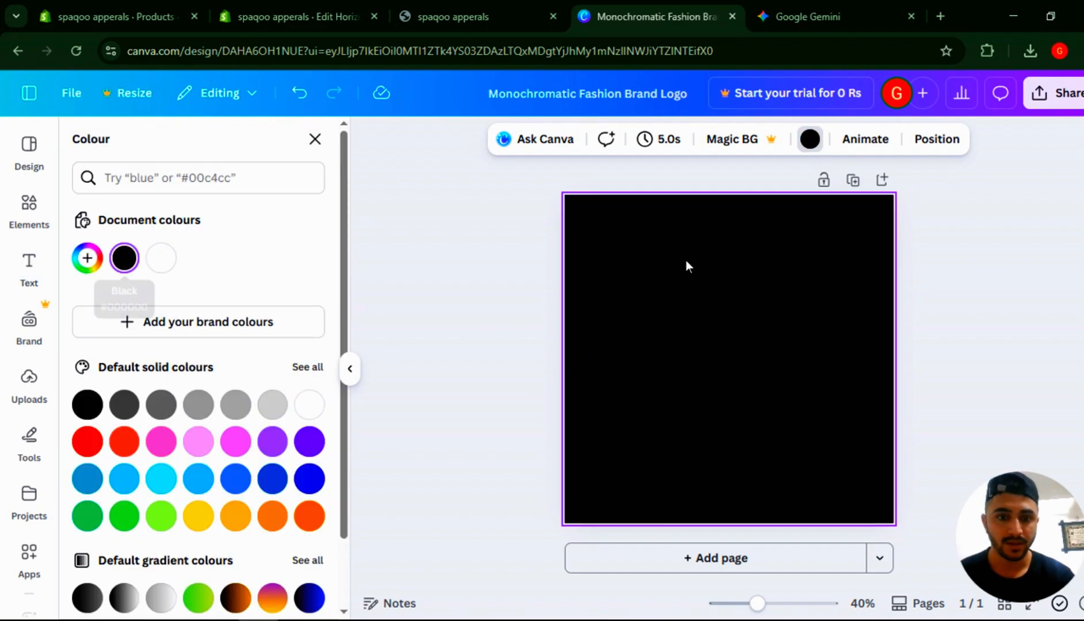
click(716, 306)
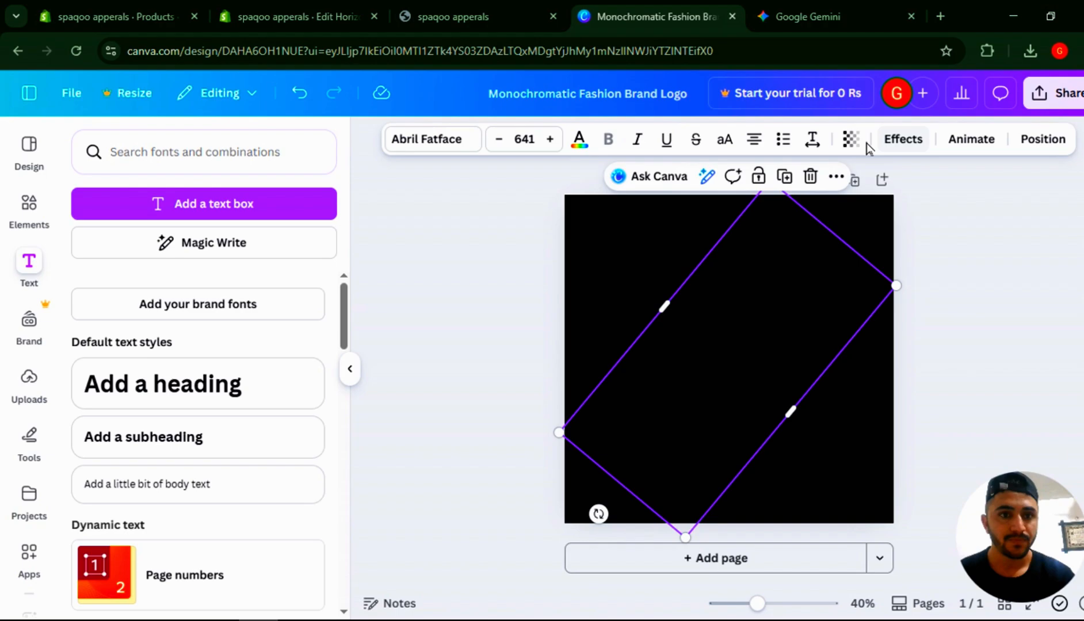
click(588, 149)
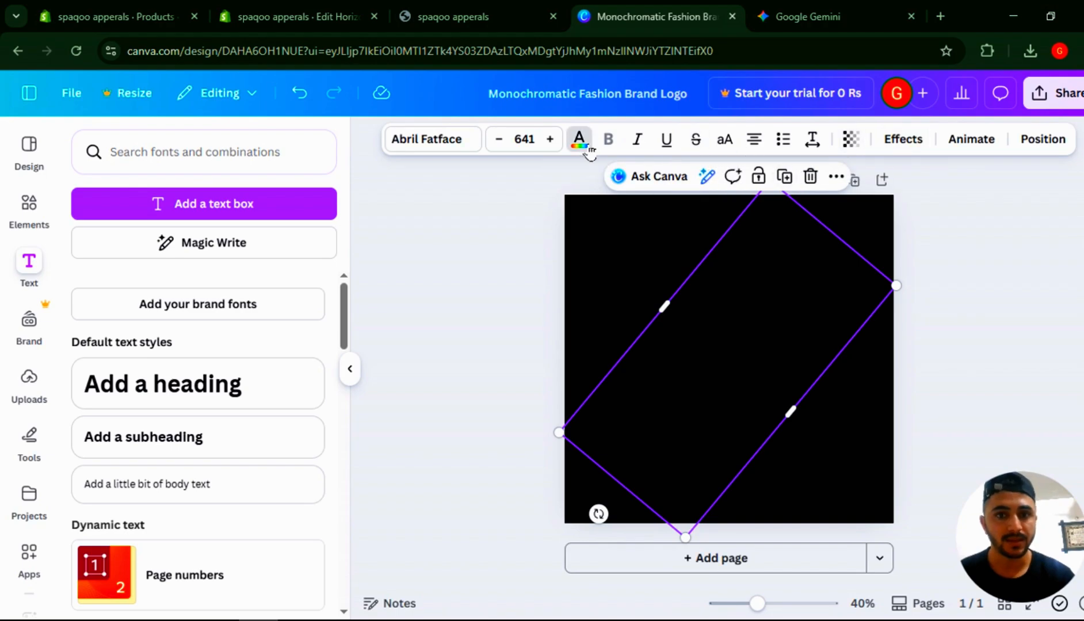
click(309, 405)
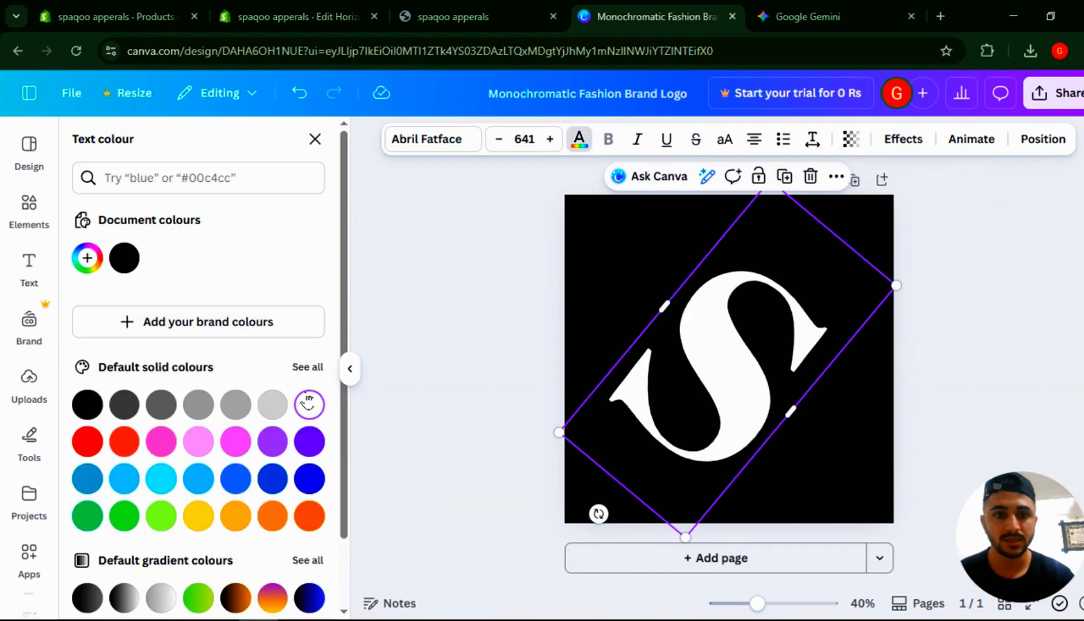
- Download the white-on-black S logo as a PNG at size 1
click(568, 240)
click(1057, 93)
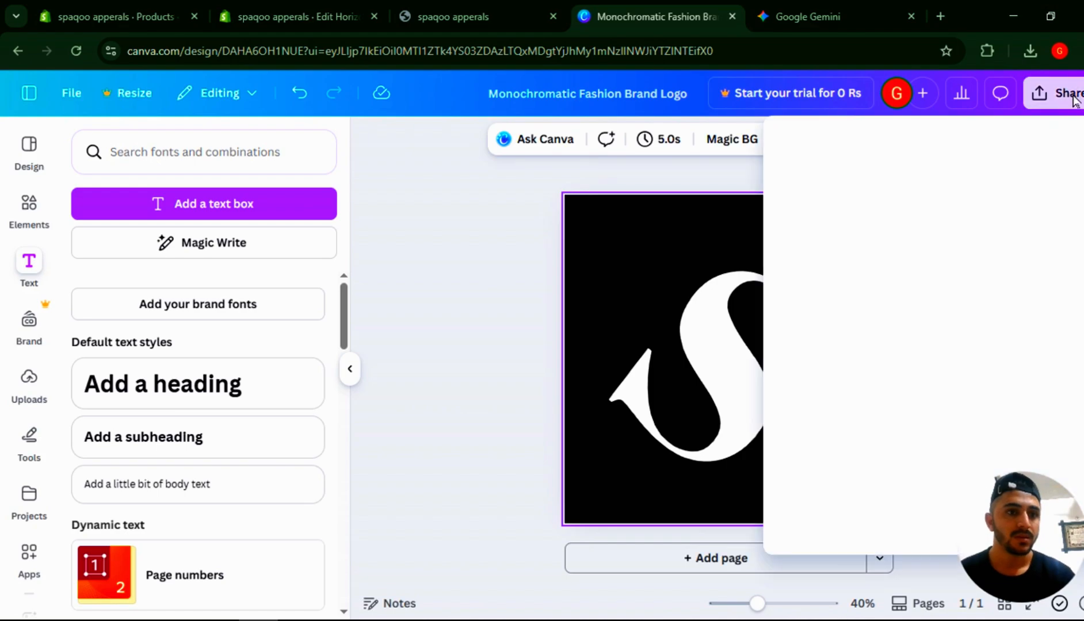
click(809, 433)
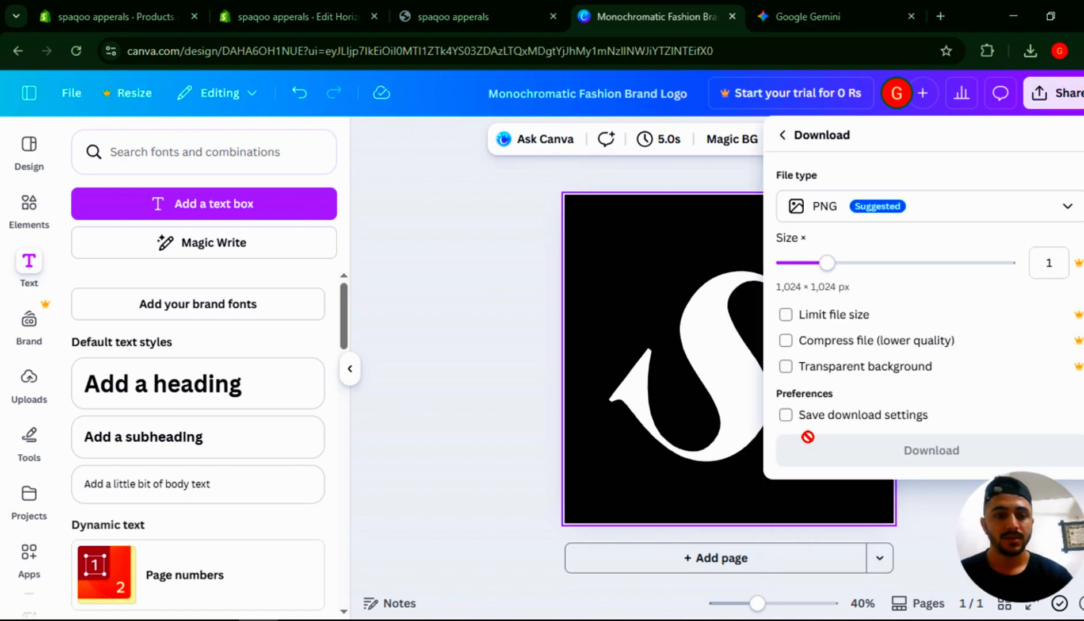
click(842, 450)
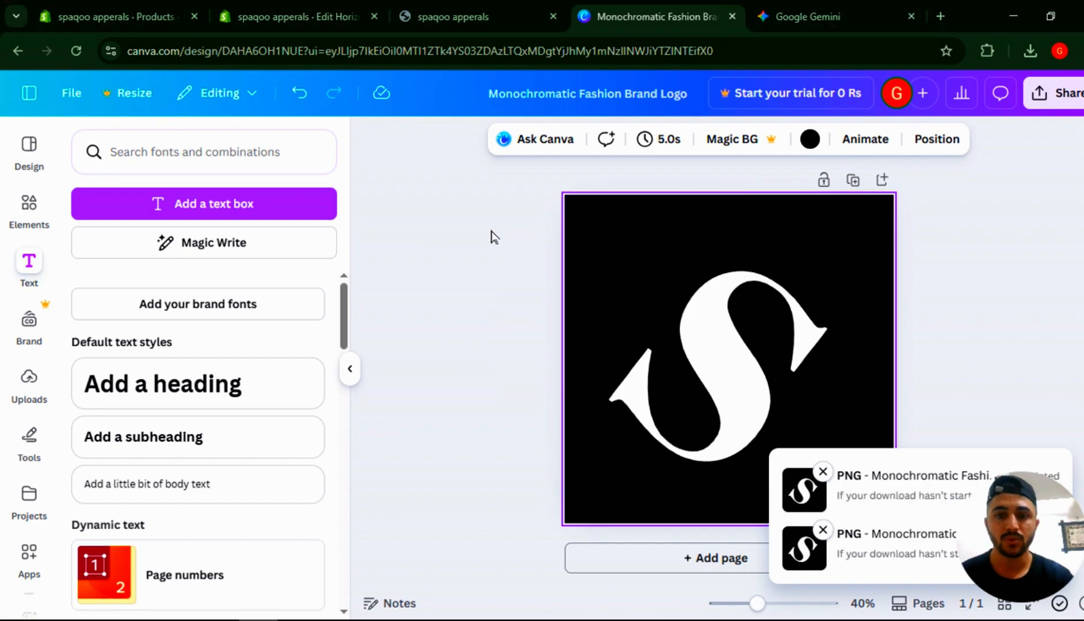
- In a new incognito browser window, search Google for "bg remover" and open the remove.bg site
key(ctrl+shift+n)
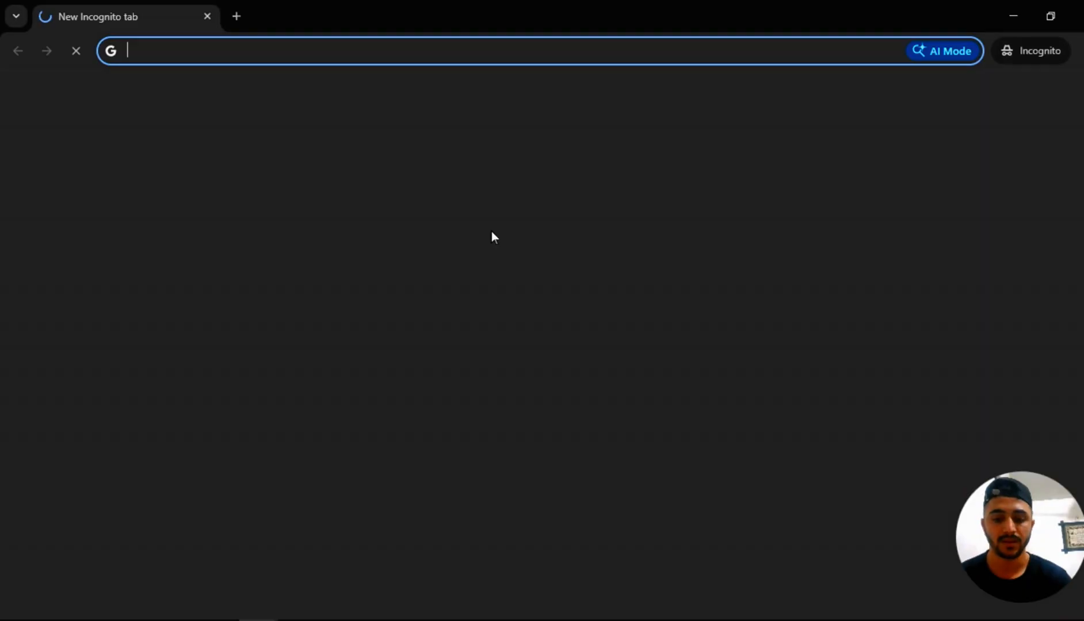
text(bg)
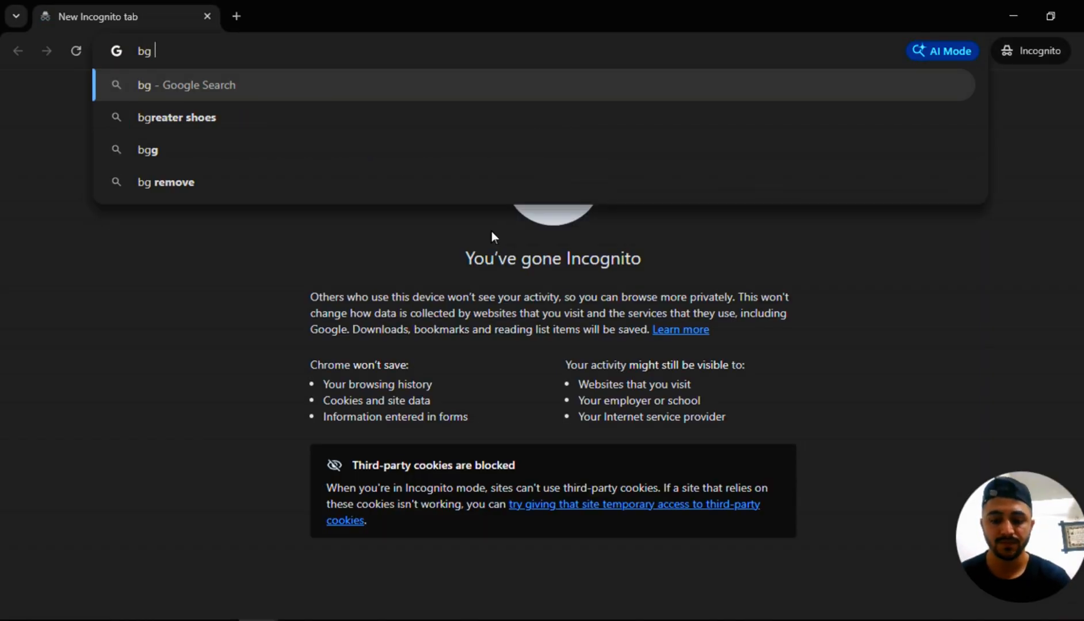
text( remo)
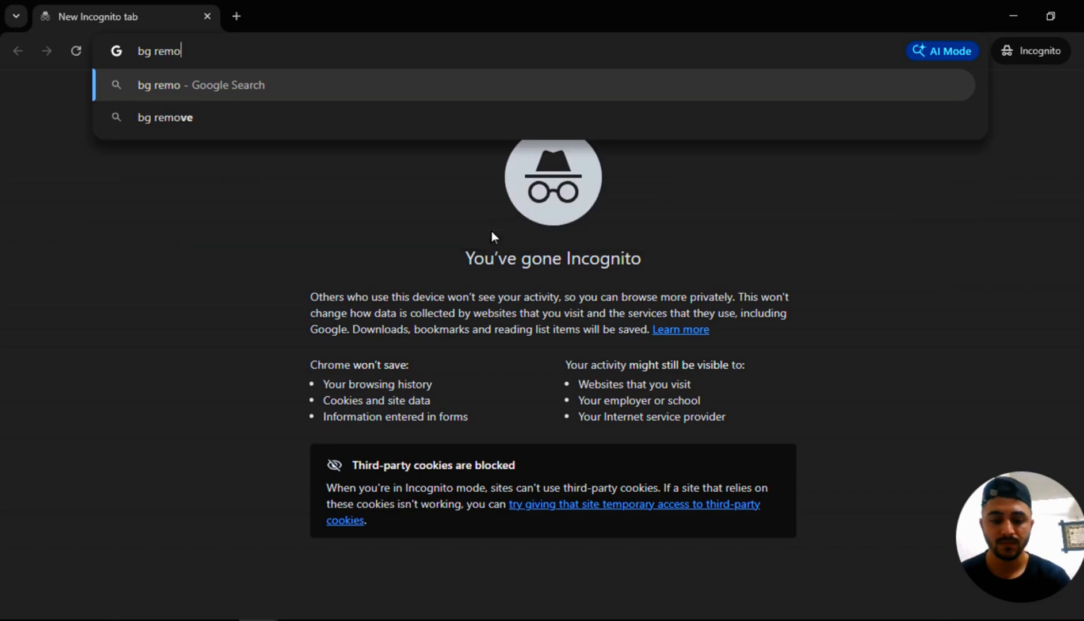
text(ver)
key(Return)
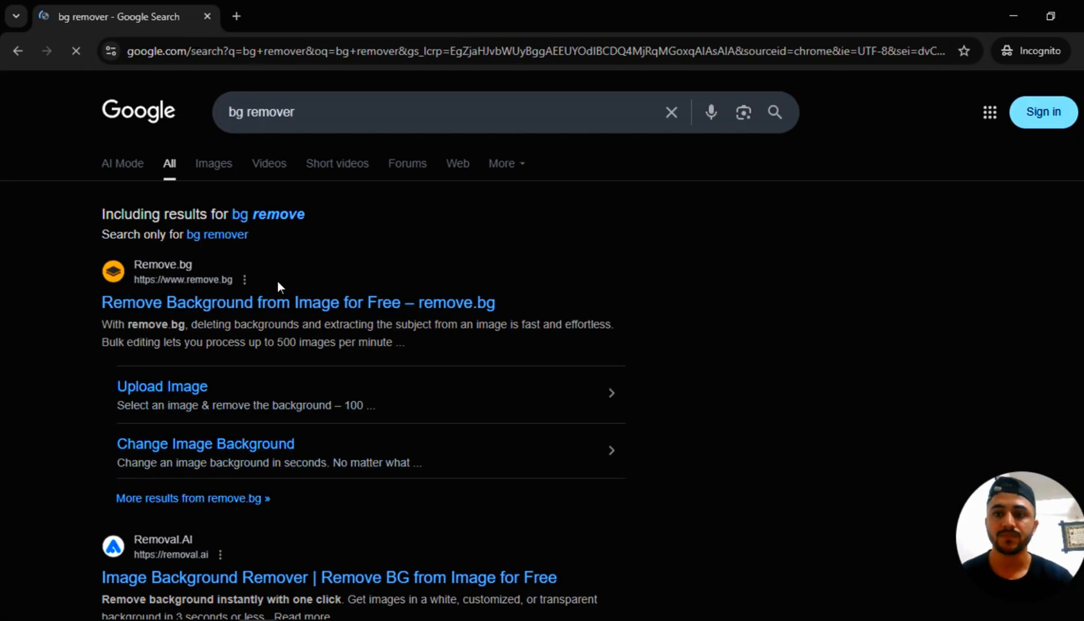
click(219, 305)
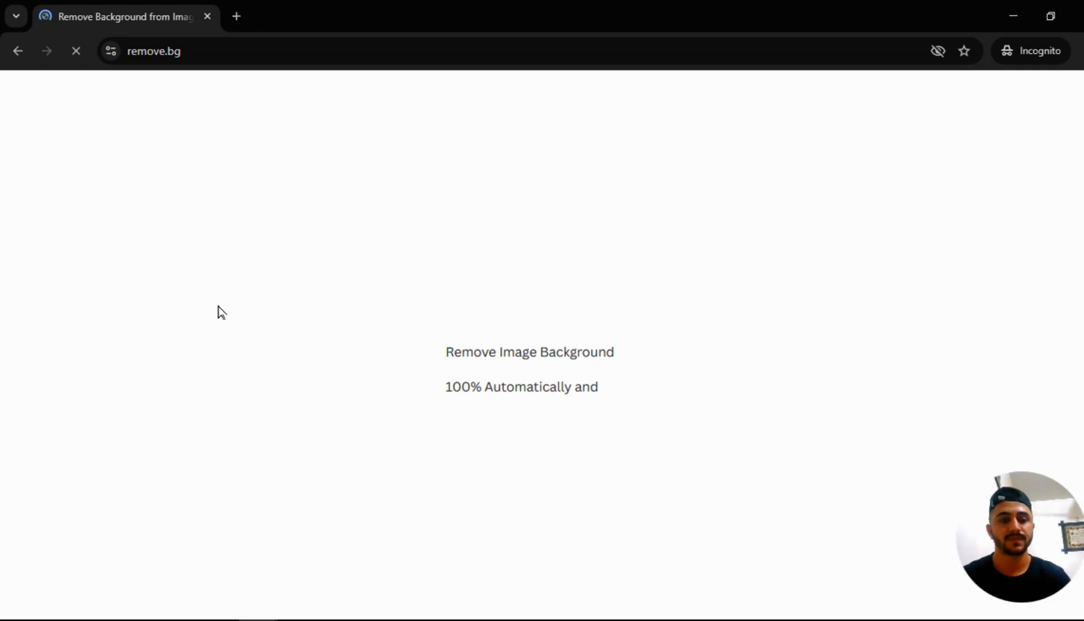
- Upload the "Monochromatic Fashion Brand Logo" image with the Sparel wordmark from the Downloads folder for background removal
click(762, 449)
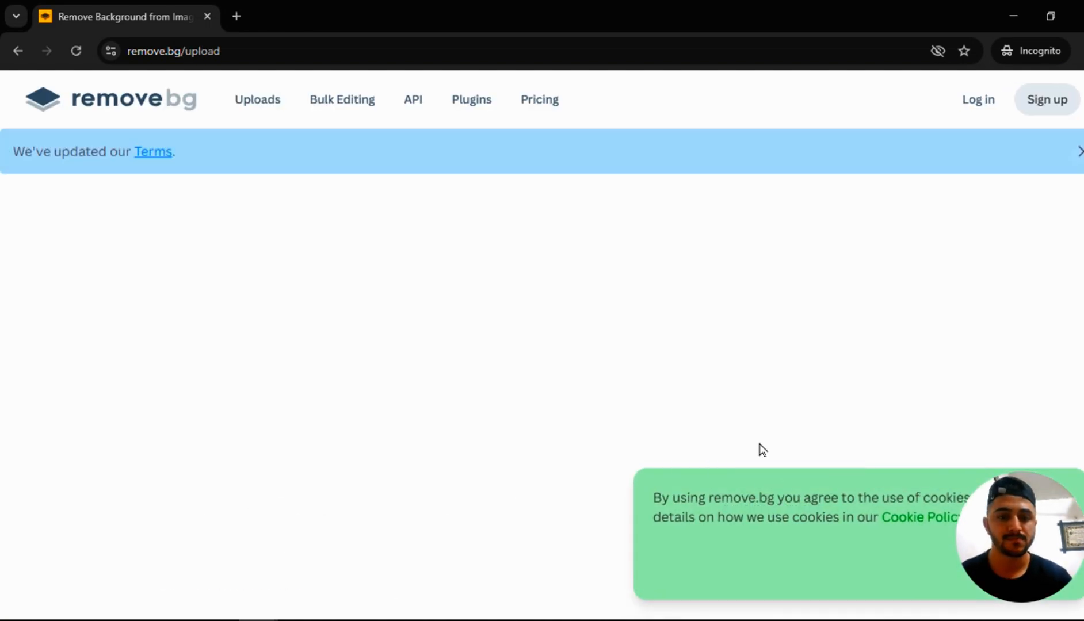
click(517, 355)
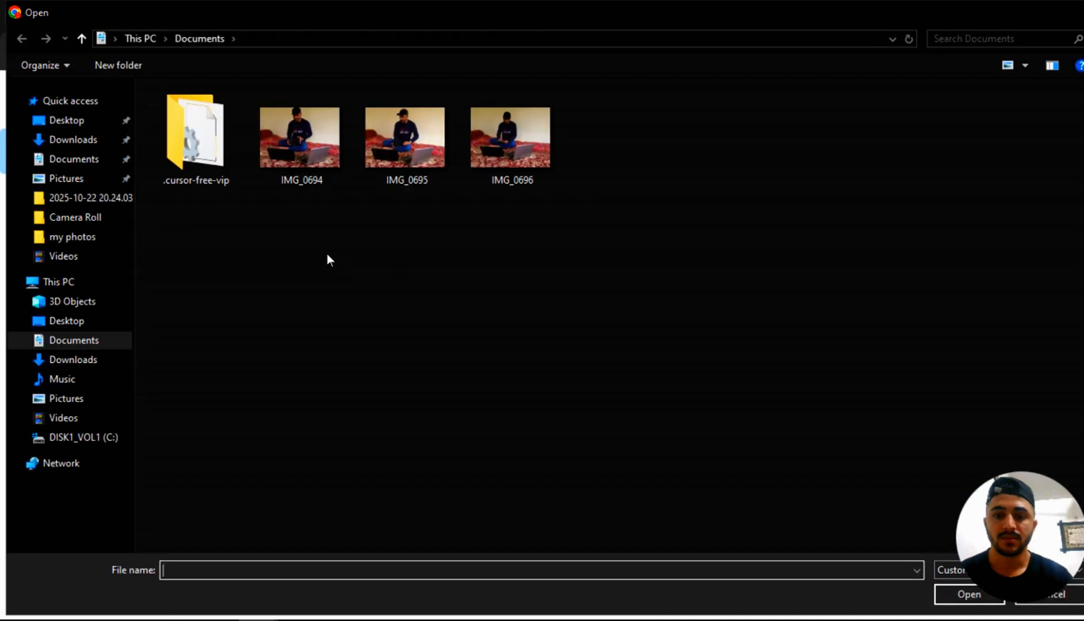
click(74, 361)
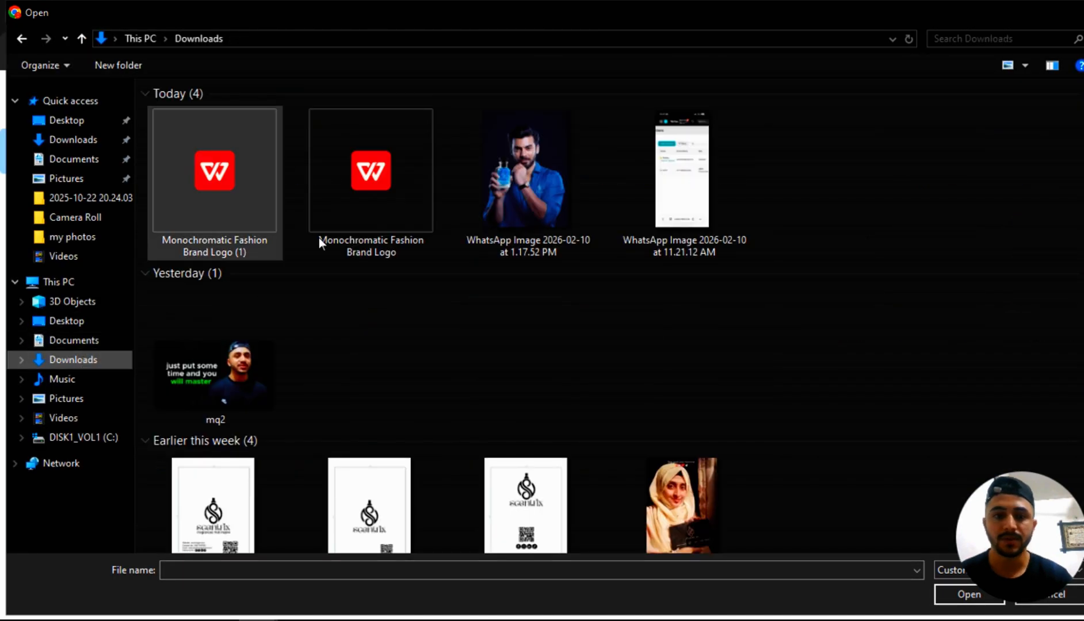
click(190, 199)
click(375, 158)
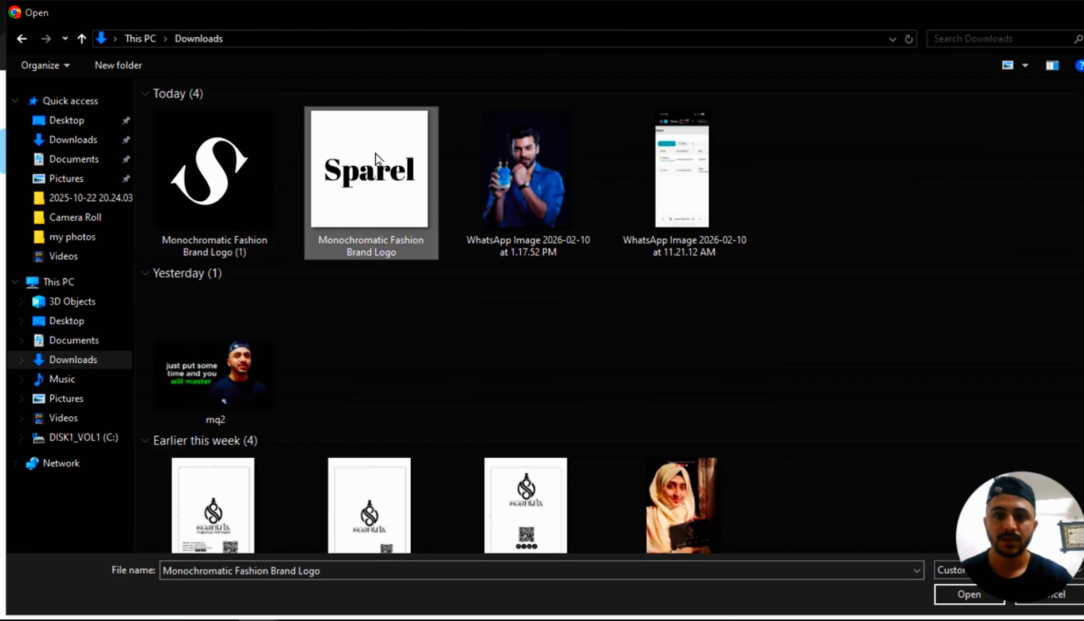
click(952, 598)
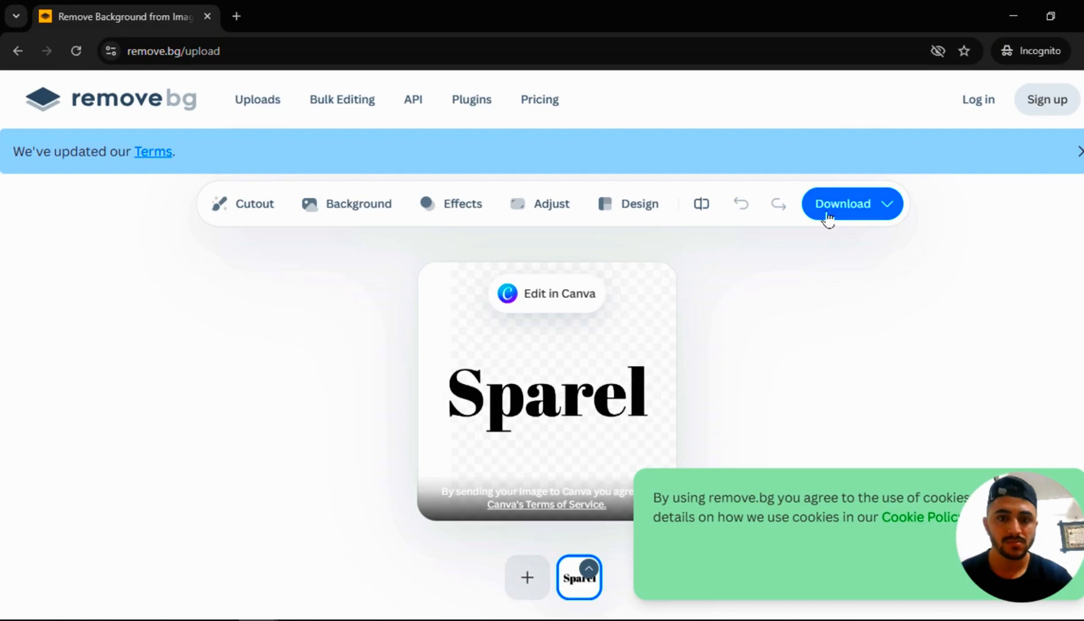
- Download the free 500 x 500 preview of the Sparel wordmark and save it as "sparel-logo" in Downloads
click(827, 218)
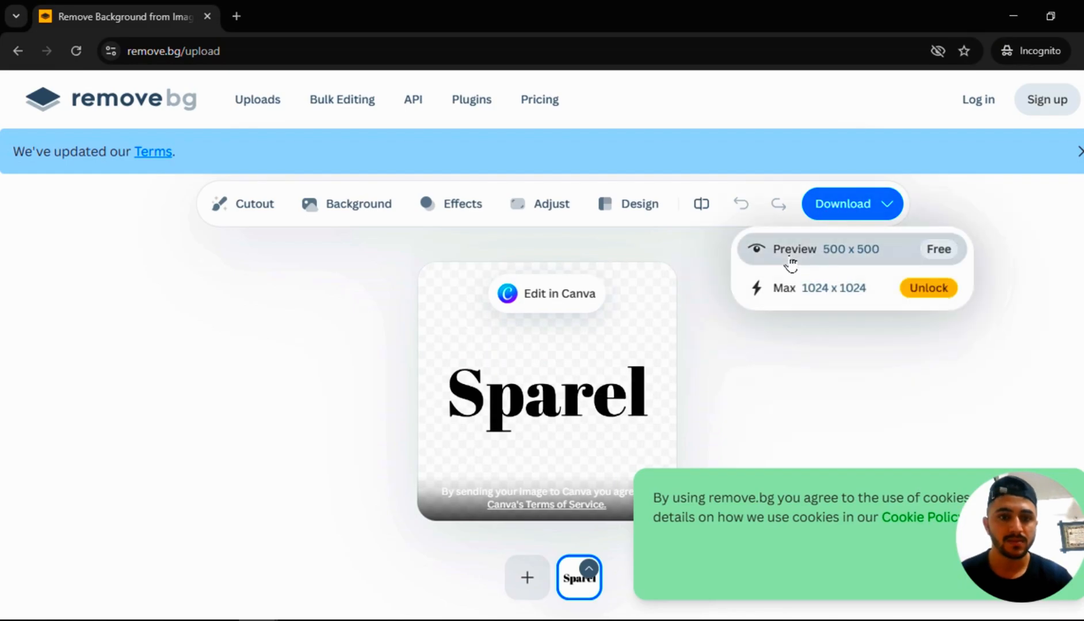
click(790, 262)
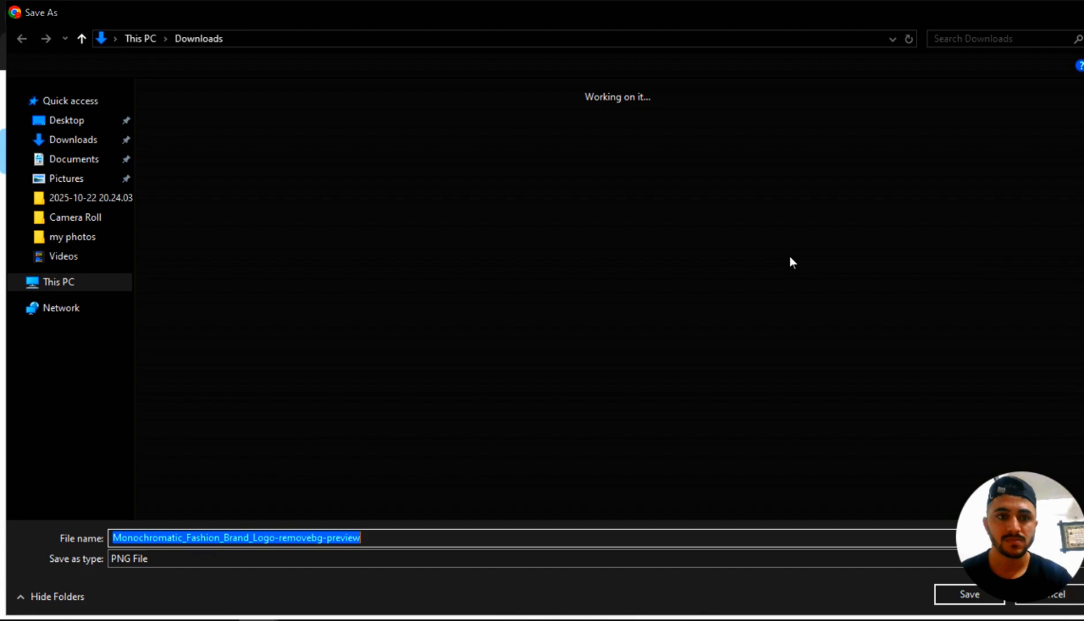
text(s)
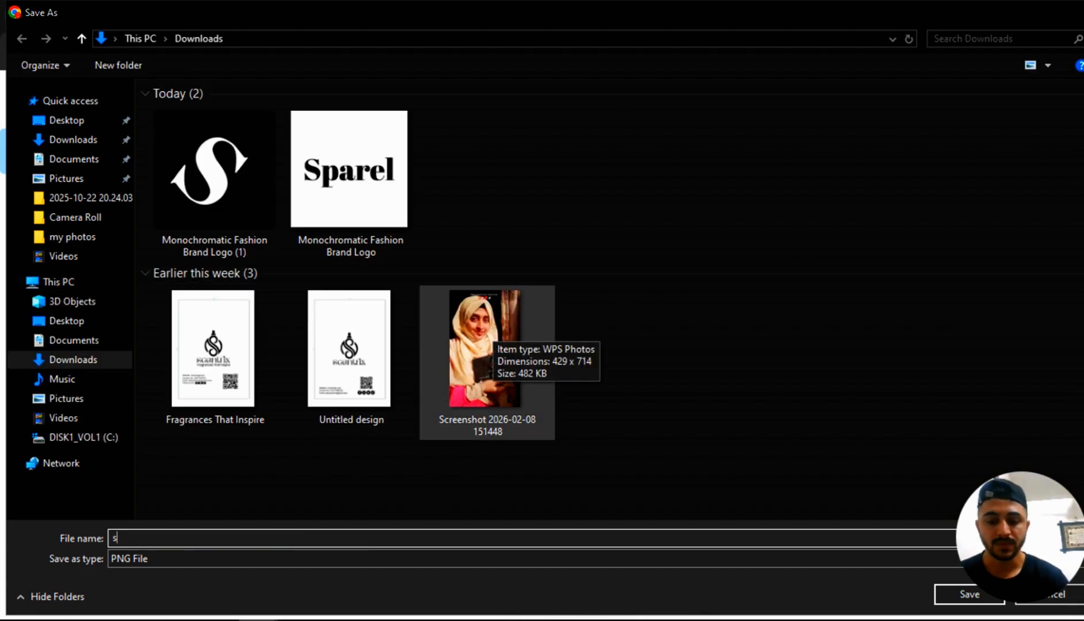
text(parel)
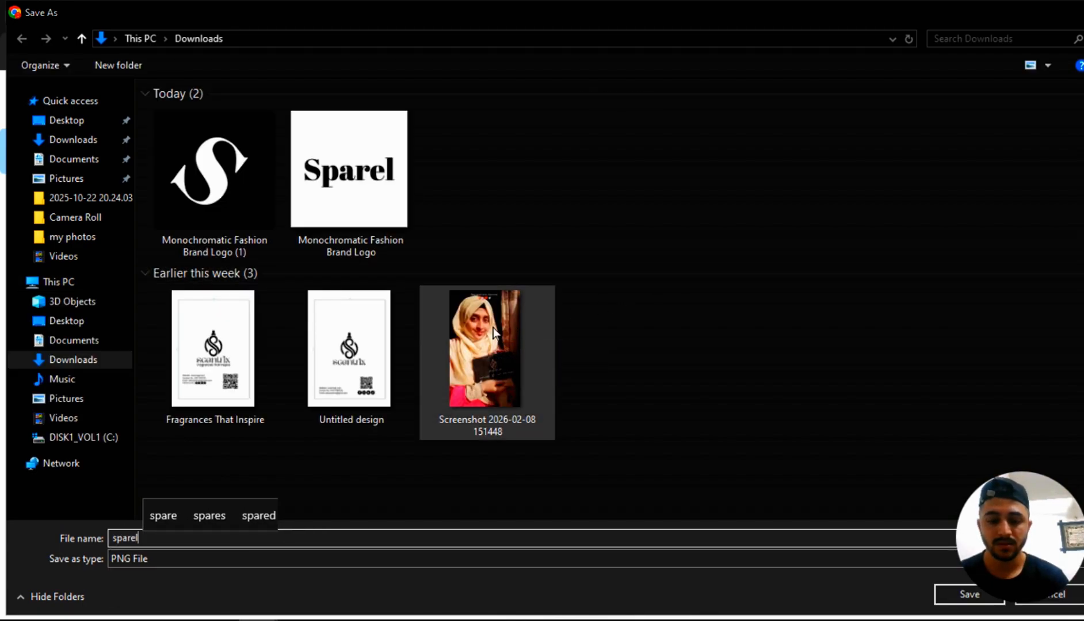
text(-logo)
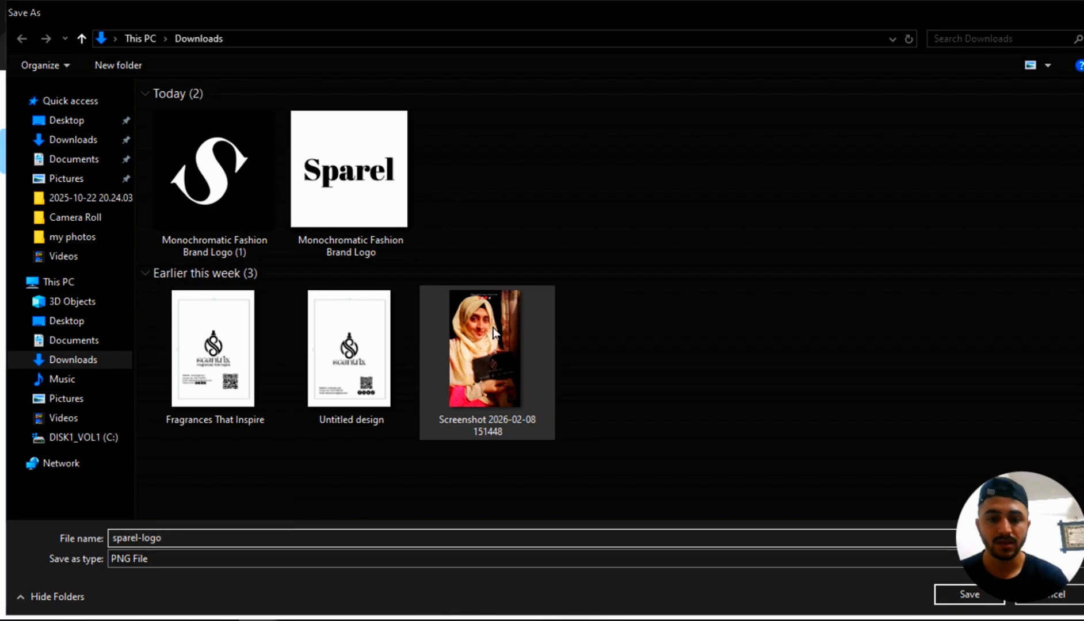
key(Return)
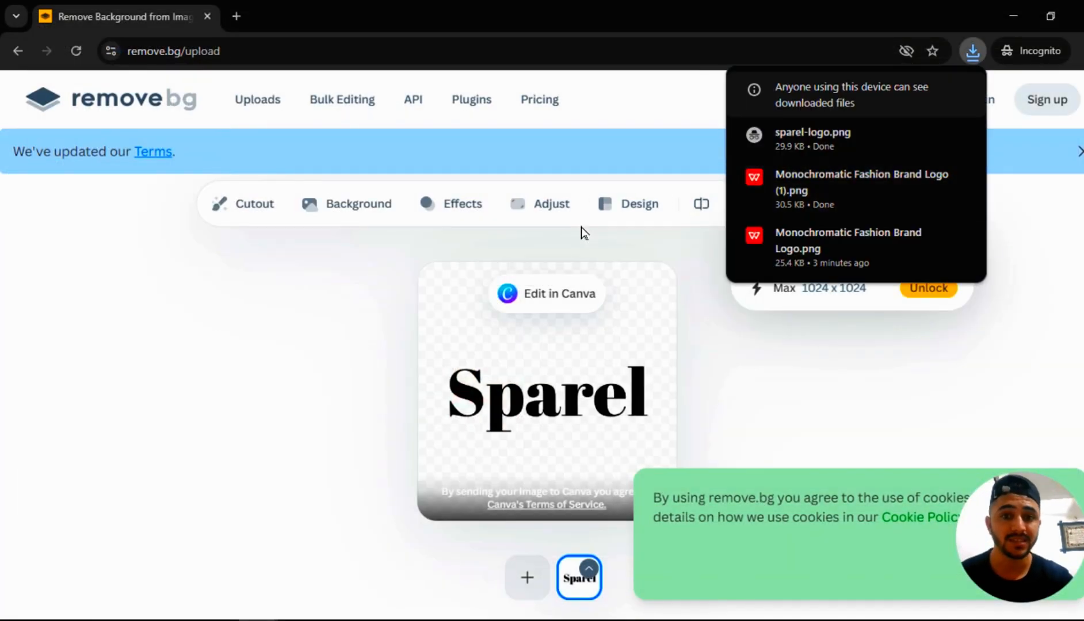
- Upload the S logo image "Monochromatic Fashion Brand Logo (1)" as another image for background removal
click(76, 51)
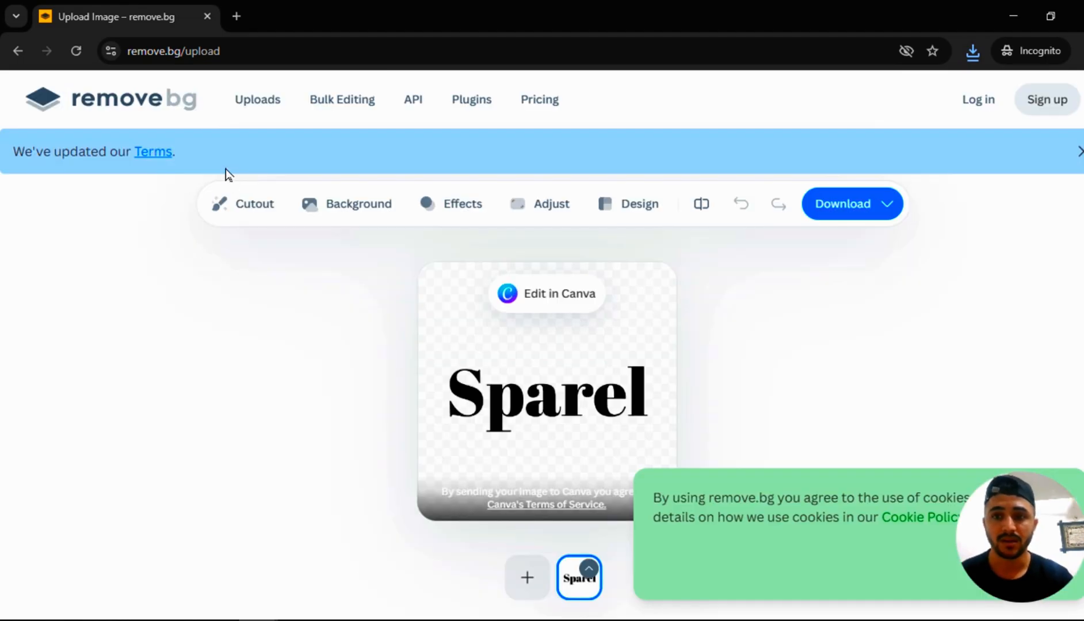
click(257, 103)
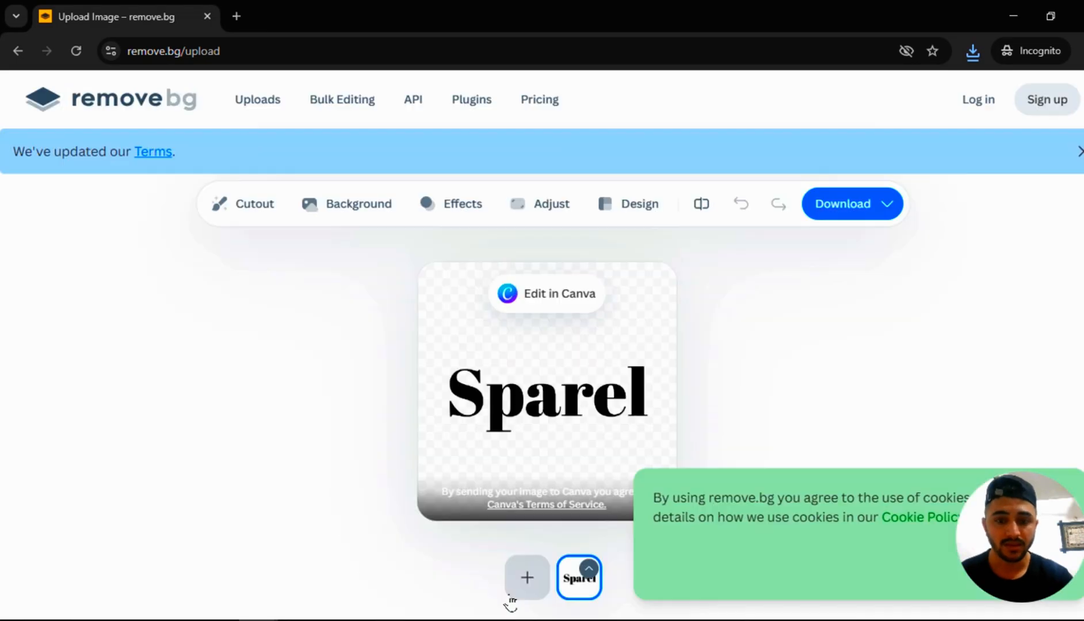
click(527, 579)
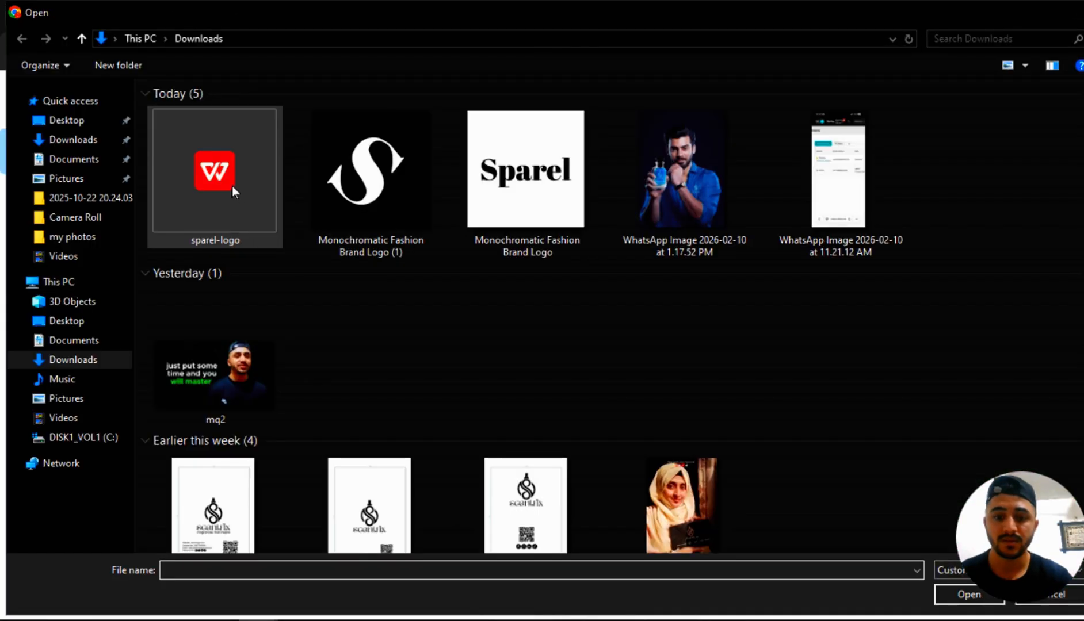
double_click(368, 172)
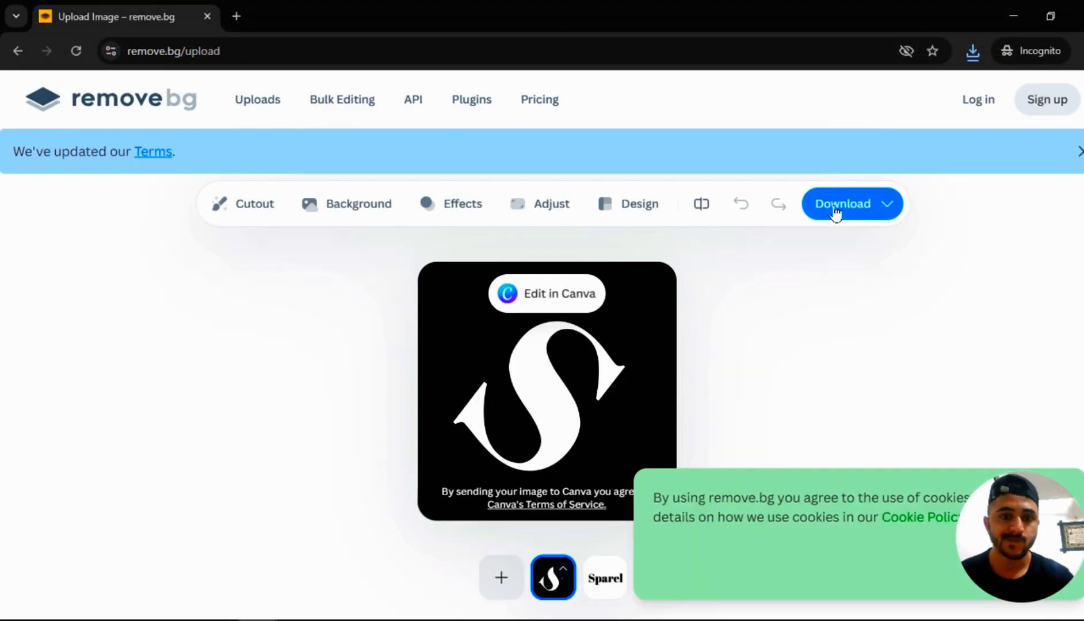
- Download the free 500 x 500 preview of the background-free S logo and save it as "sparel-favicon" in Downloads
click(835, 208)
click(835, 213)
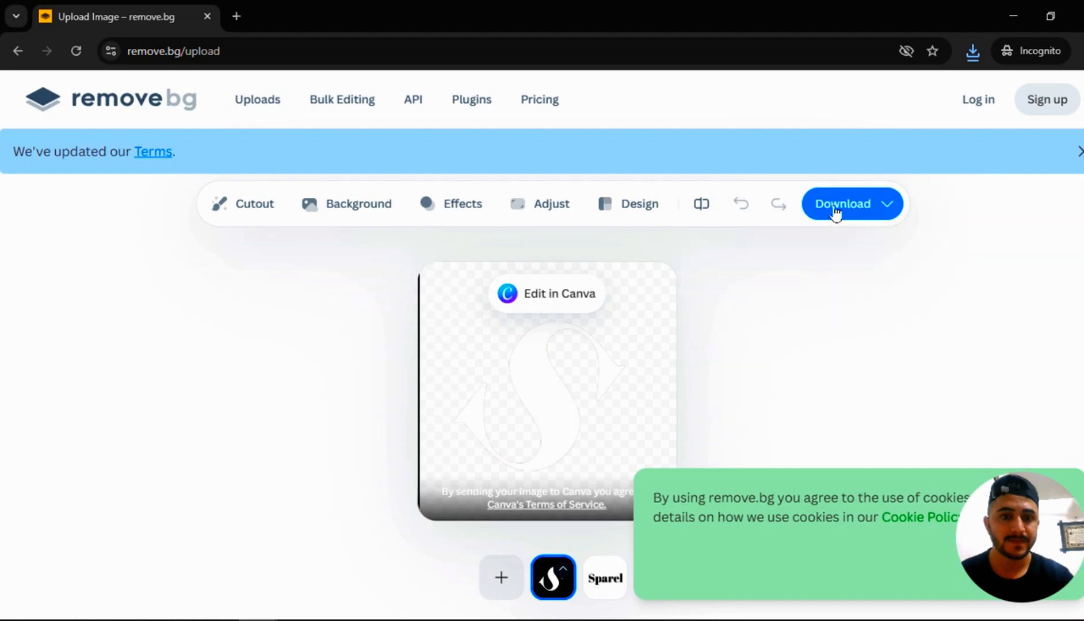
click(834, 211)
click(818, 249)
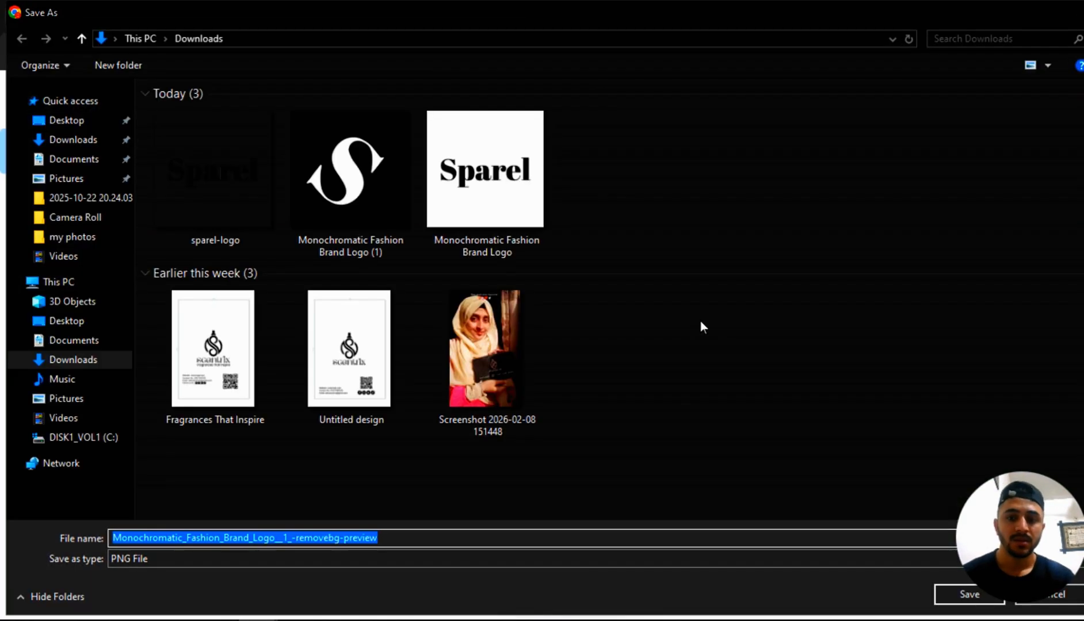
text(sp)
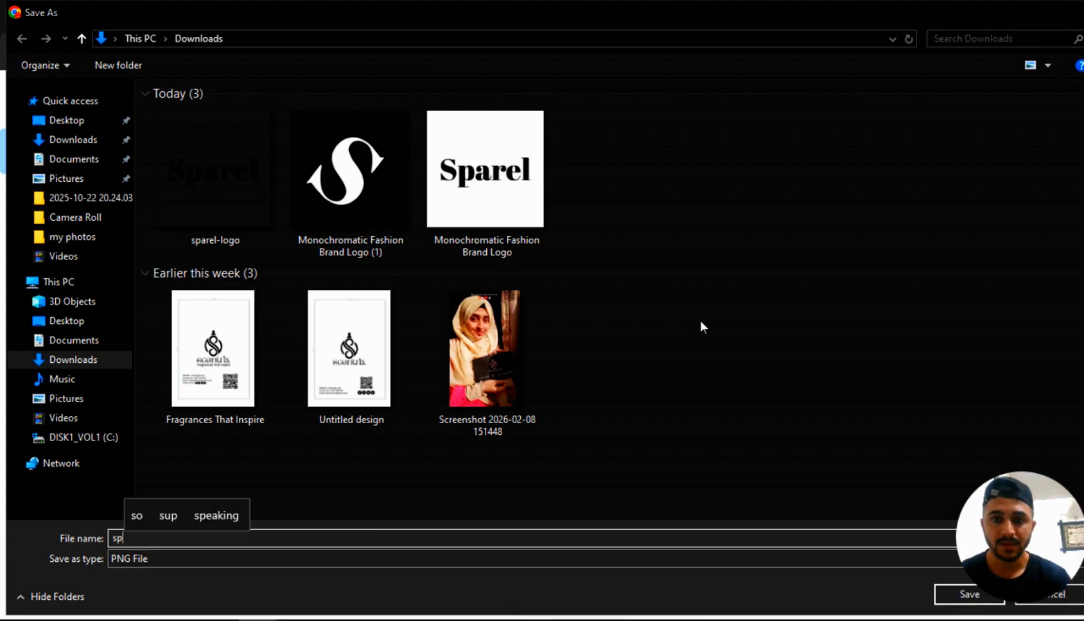
text(arel)
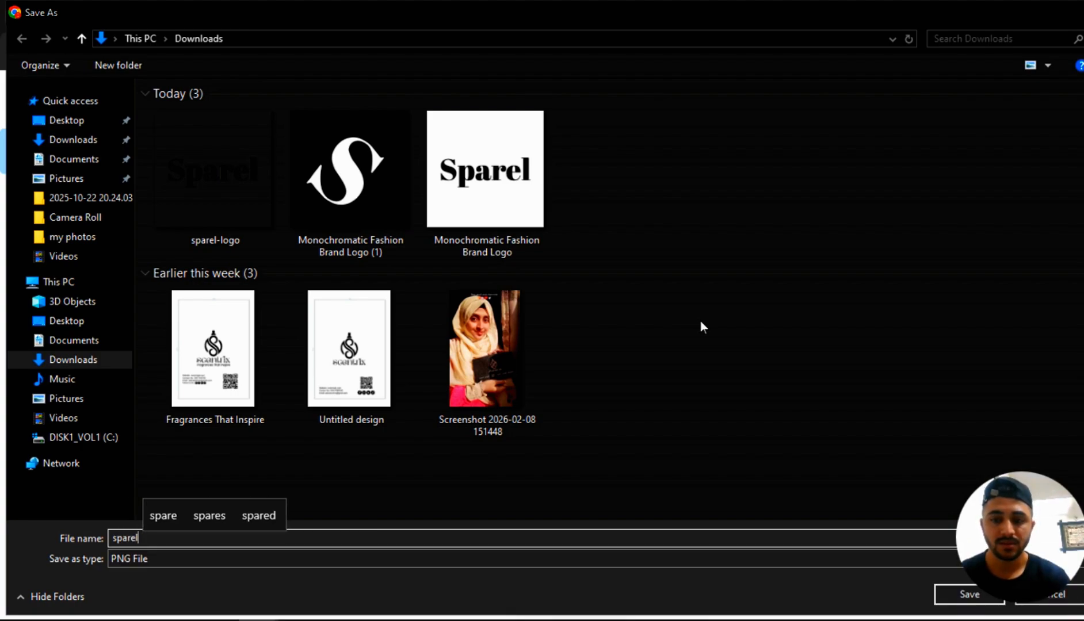
text(-fashion)
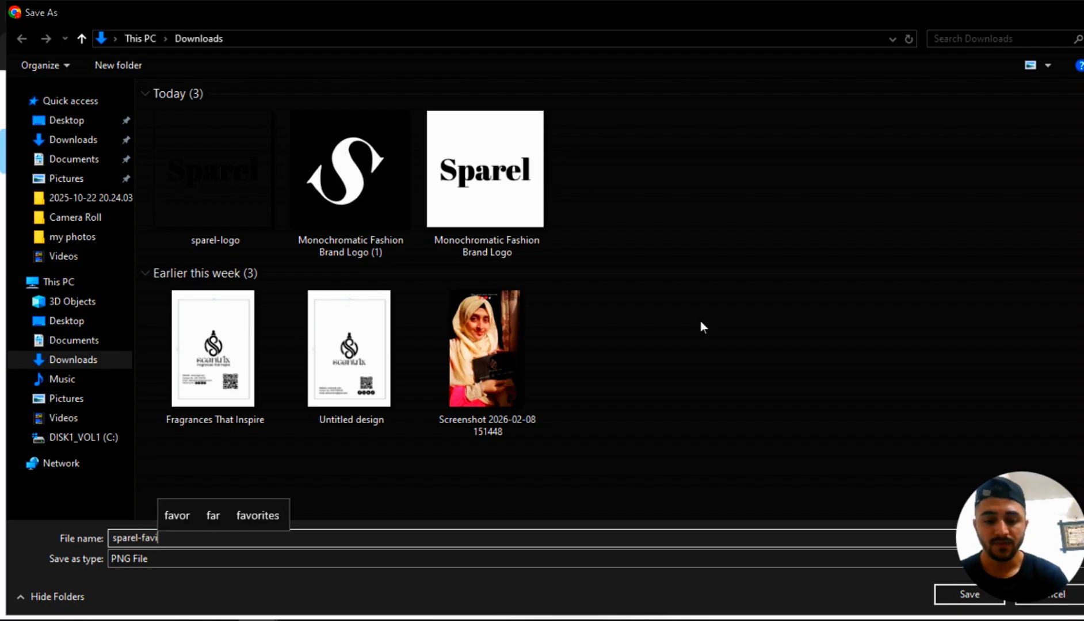
key(Return)
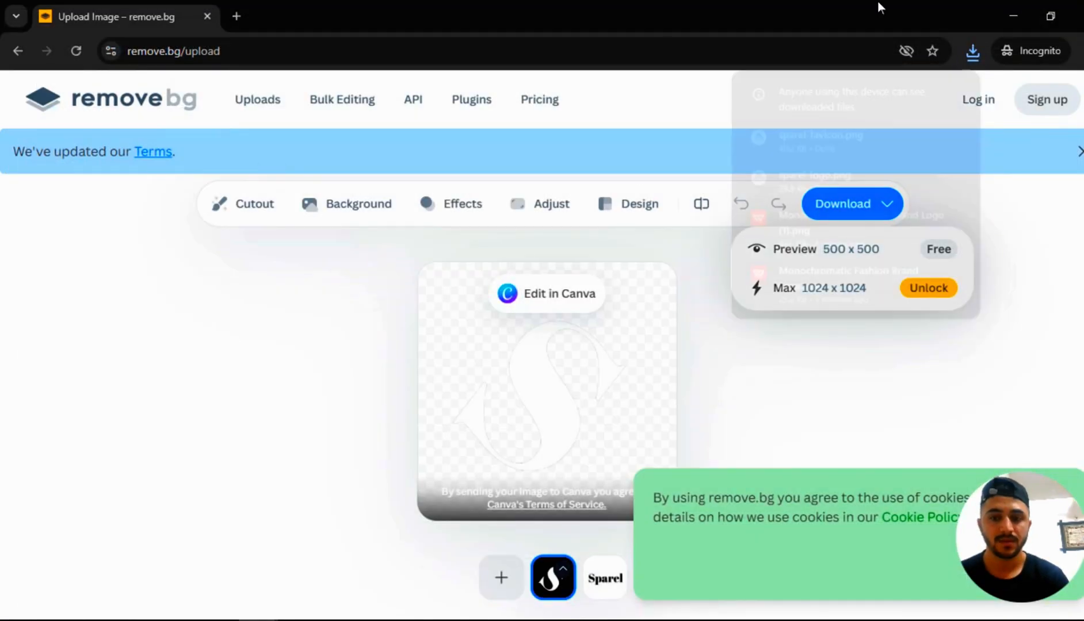
- Switch to the Shopify theme editor, upload sparel-favicon and sparel-logo from Downloads, and set sparel-logo as the default logo
click(1077, 13)
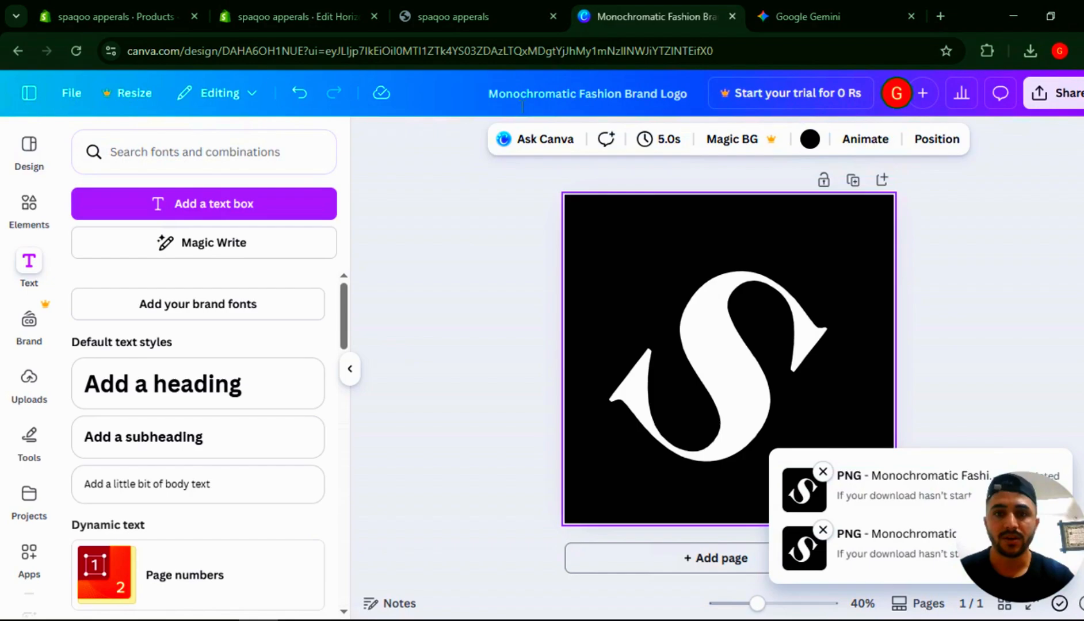
click(358, 7)
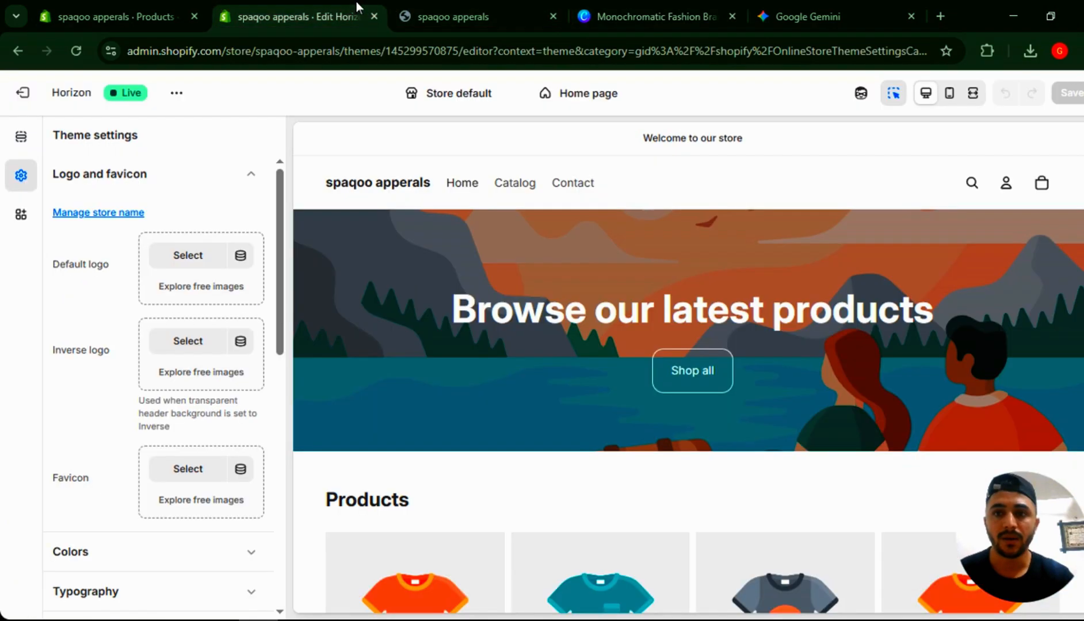
click(189, 253)
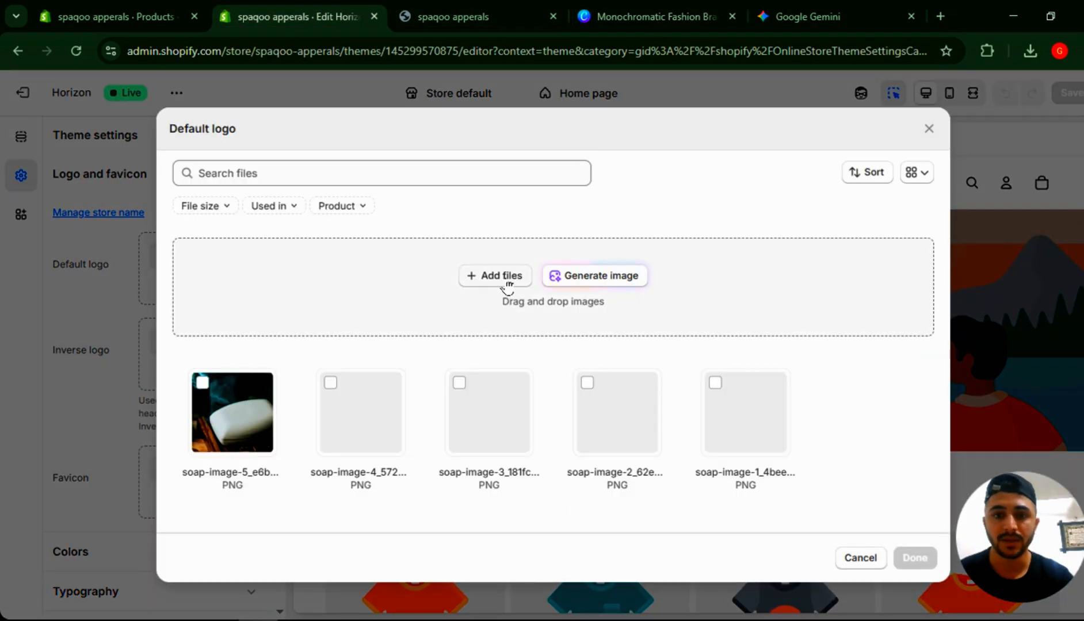
click(507, 278)
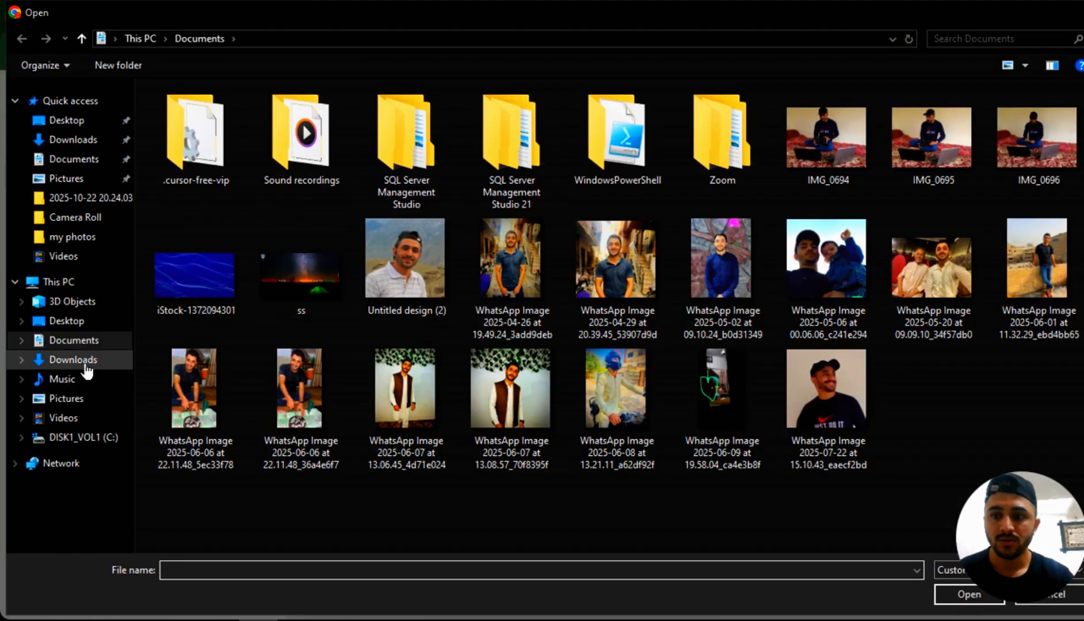
click(86, 360)
click(346, 187)
ctrl+click(256, 169)
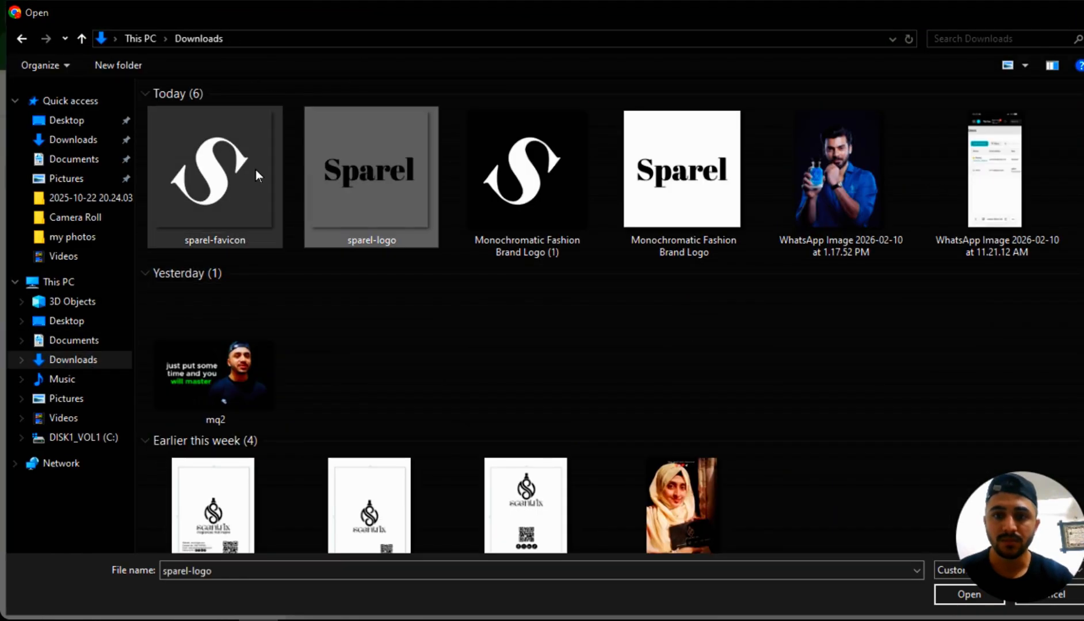
double_click(247, 166)
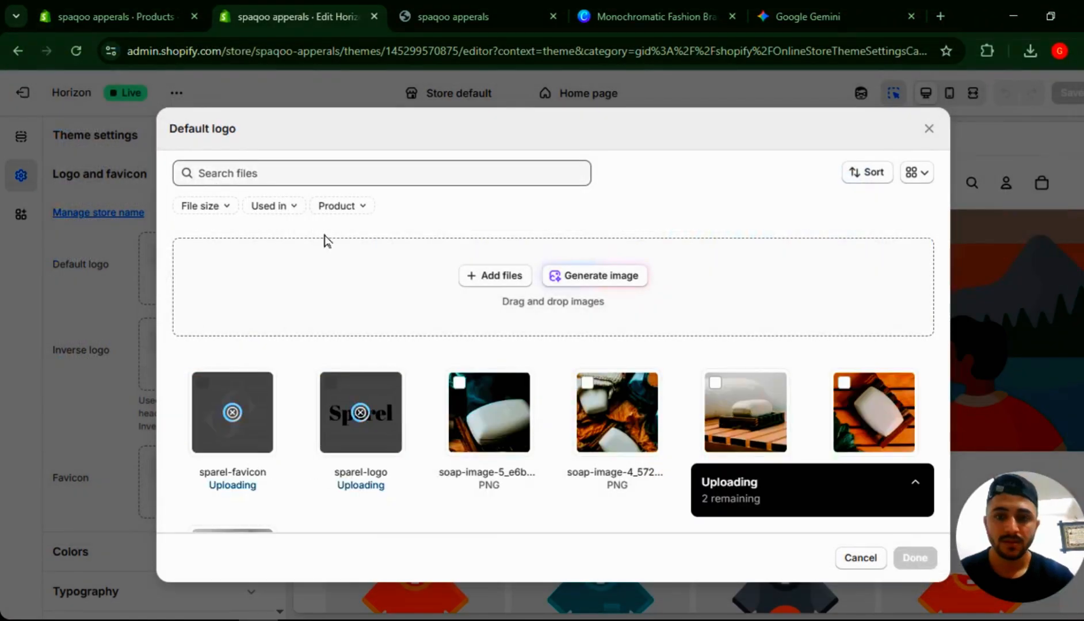
click(391, 385)
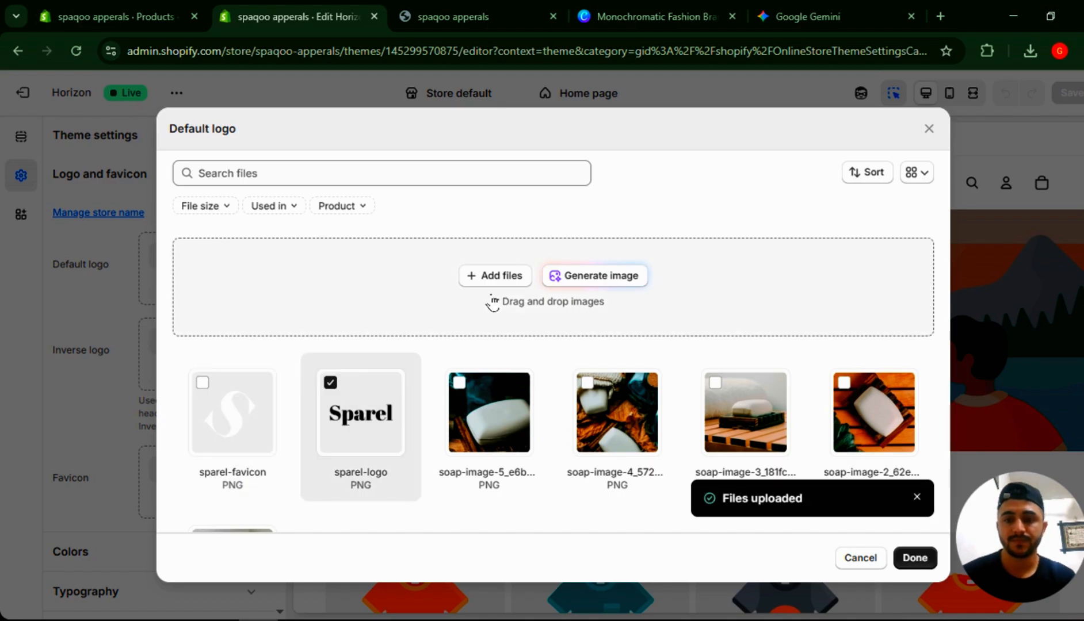
click(916, 561)
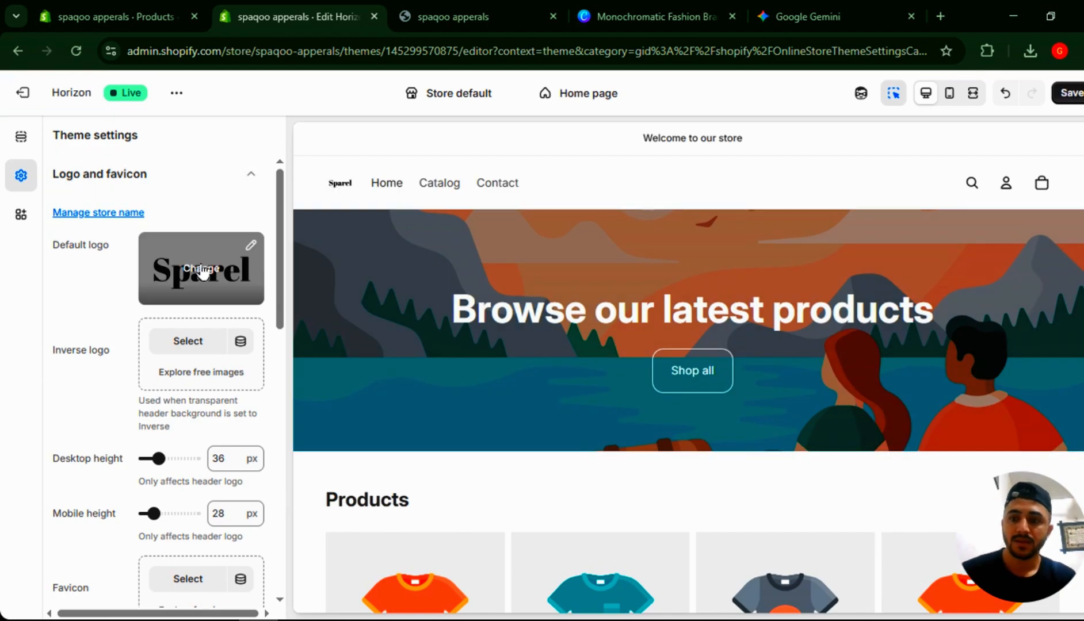
- Open the default logo for editing and accept the suggested alt text "Black 'Sparel' text on a white background"
click(251, 247)
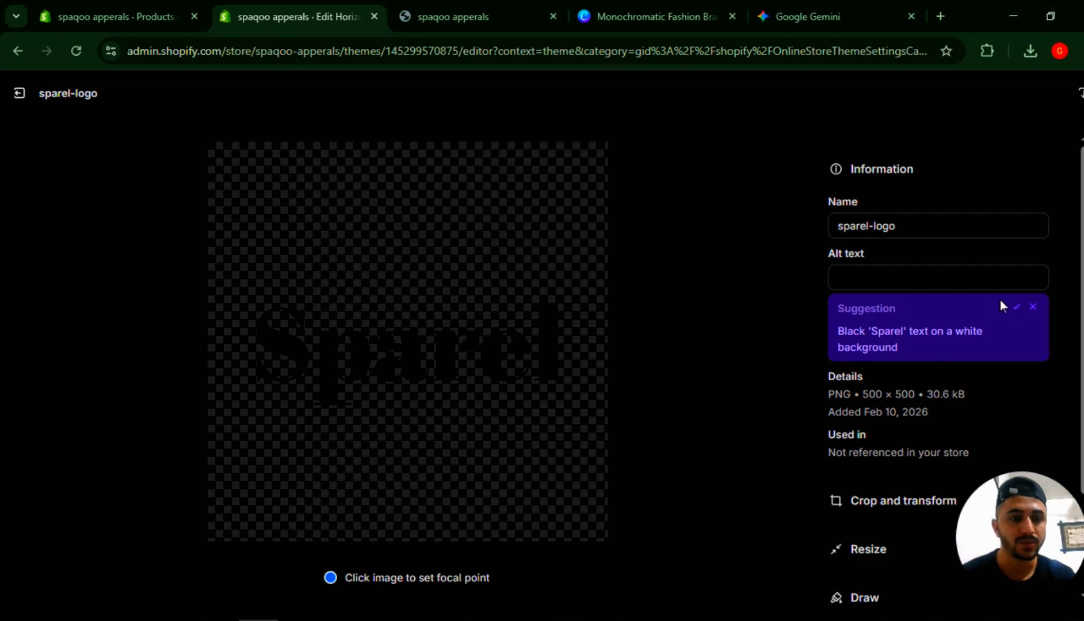
click(1016, 310)
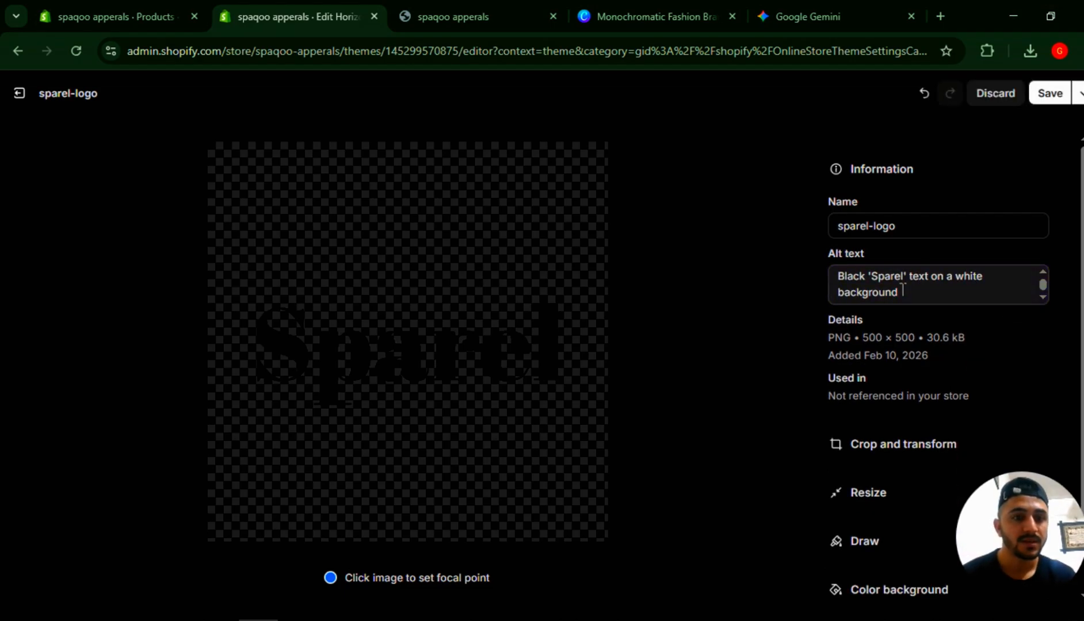
- Crop the logo image freeform to about 388 × 141 px tightly around the Sparel wordmark, save it, and return to the theme editor
scroll(836, 356, down, 1)
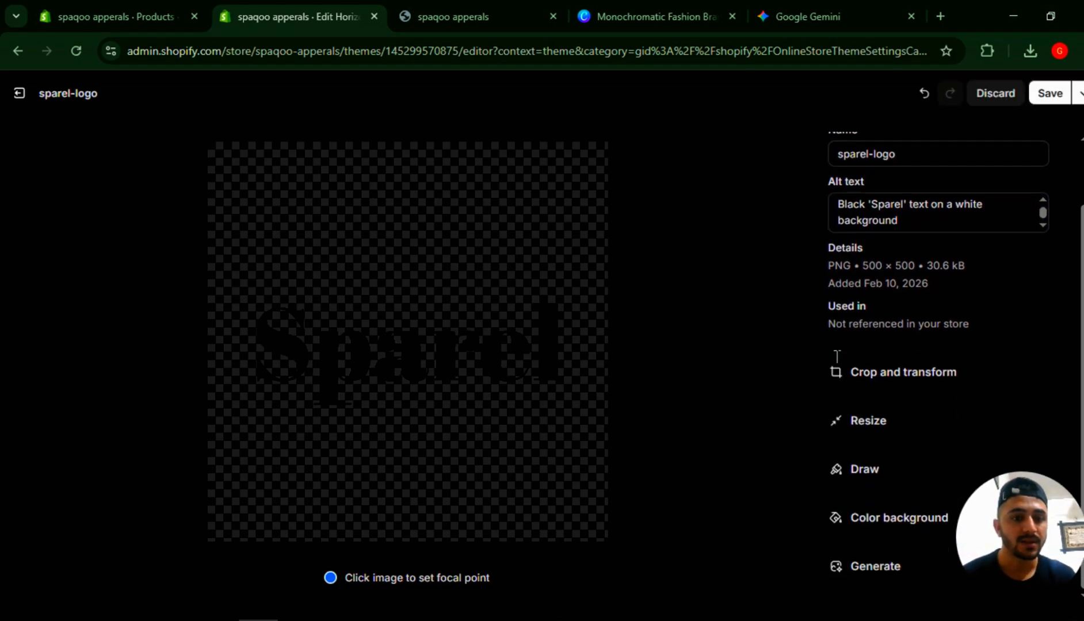
click(865, 374)
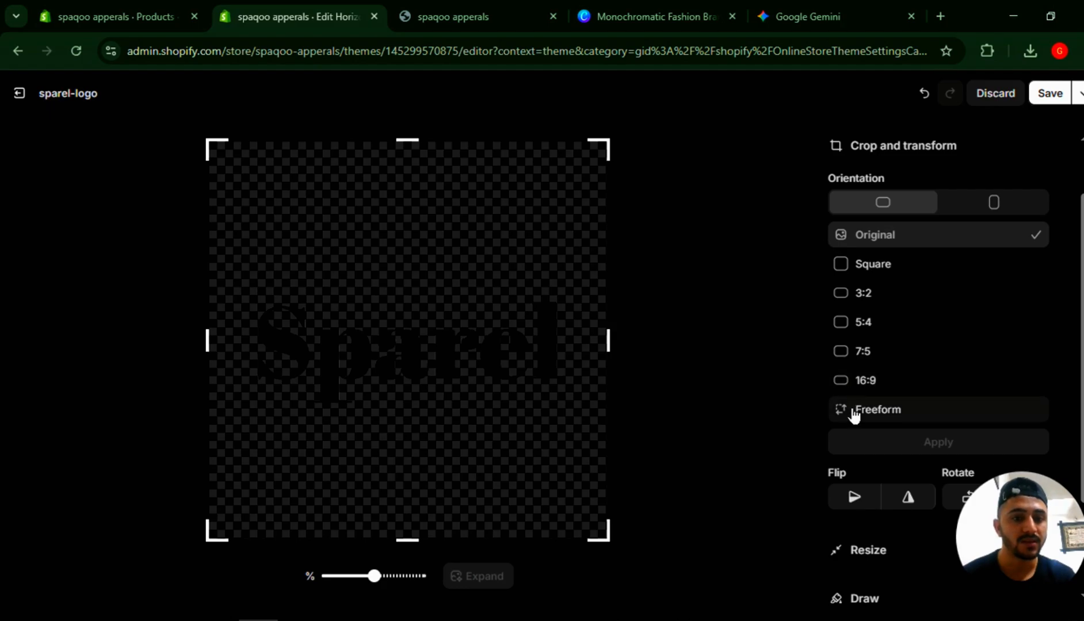
click(854, 411)
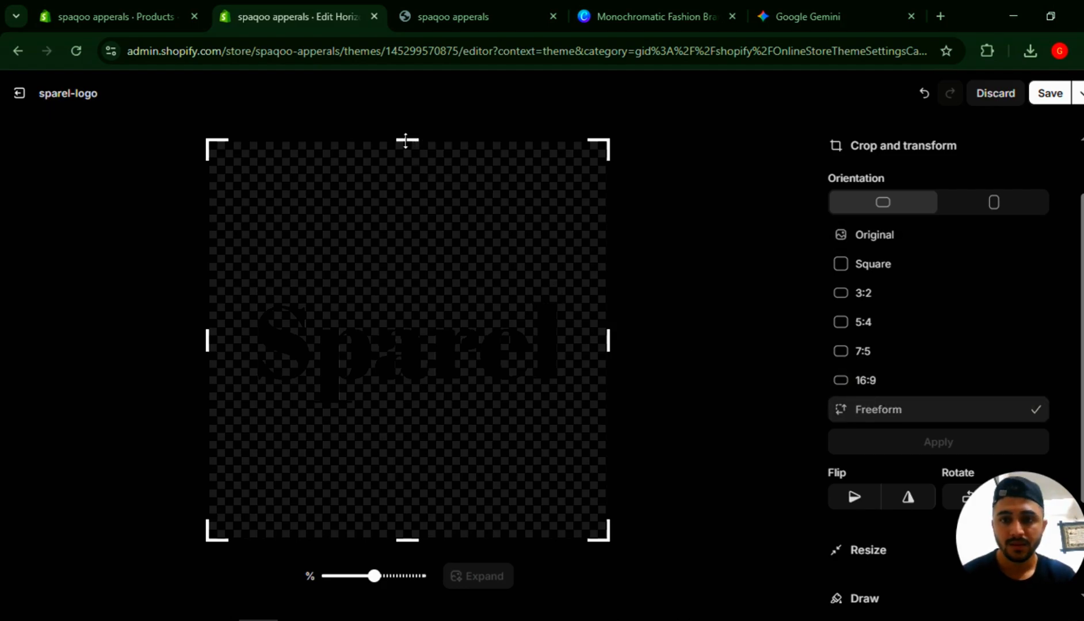
drag(404, 140, 403, 296)
drag(403, 541, 412, 411)
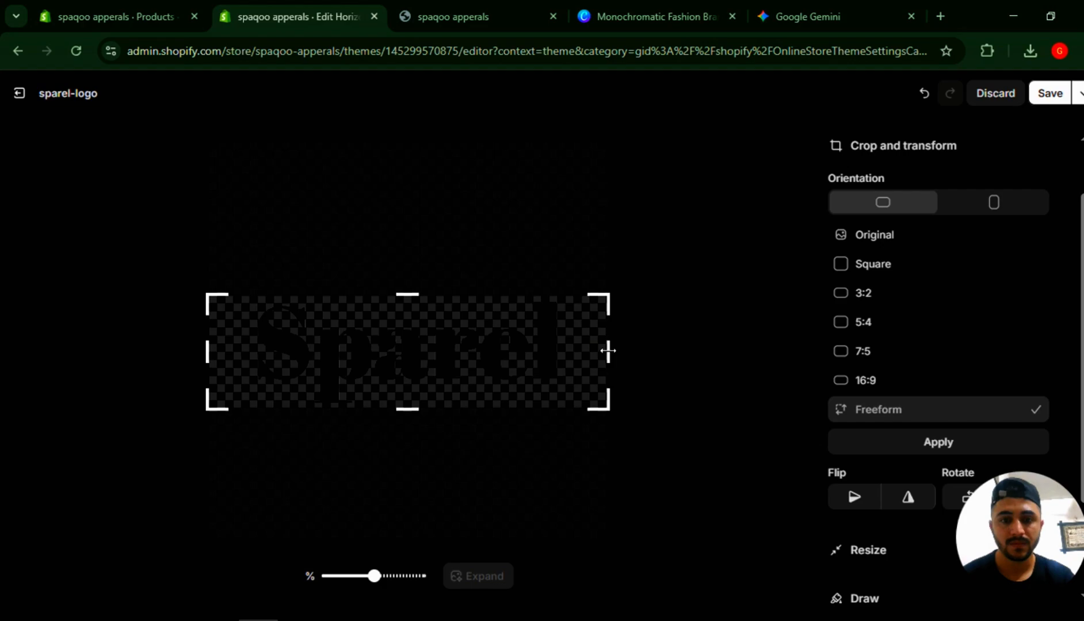
drag(608, 350, 563, 350)
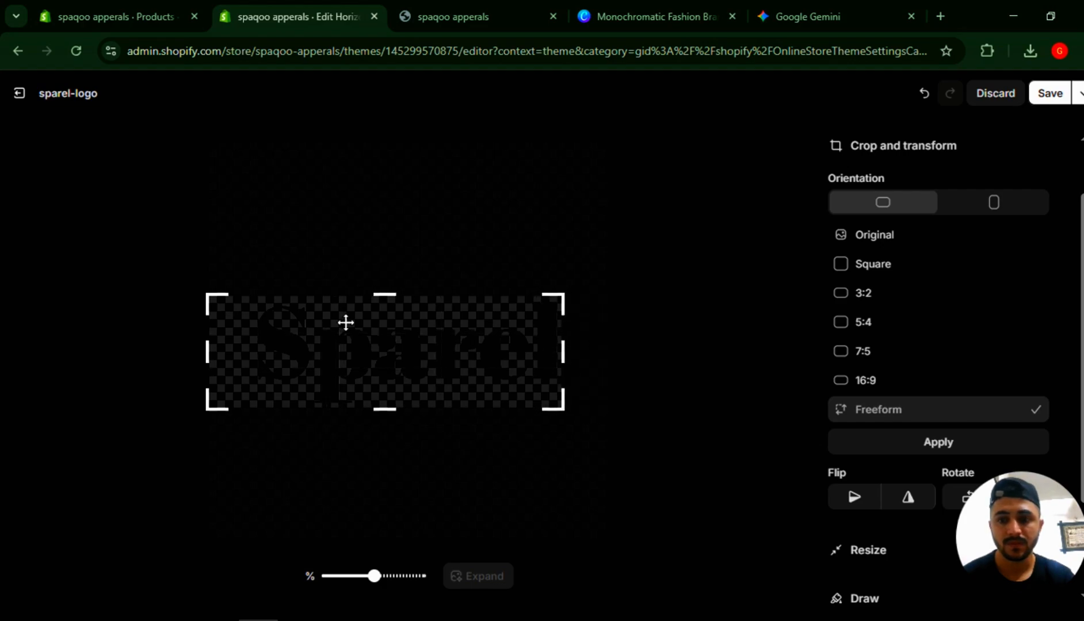
drag(206, 354, 251, 352)
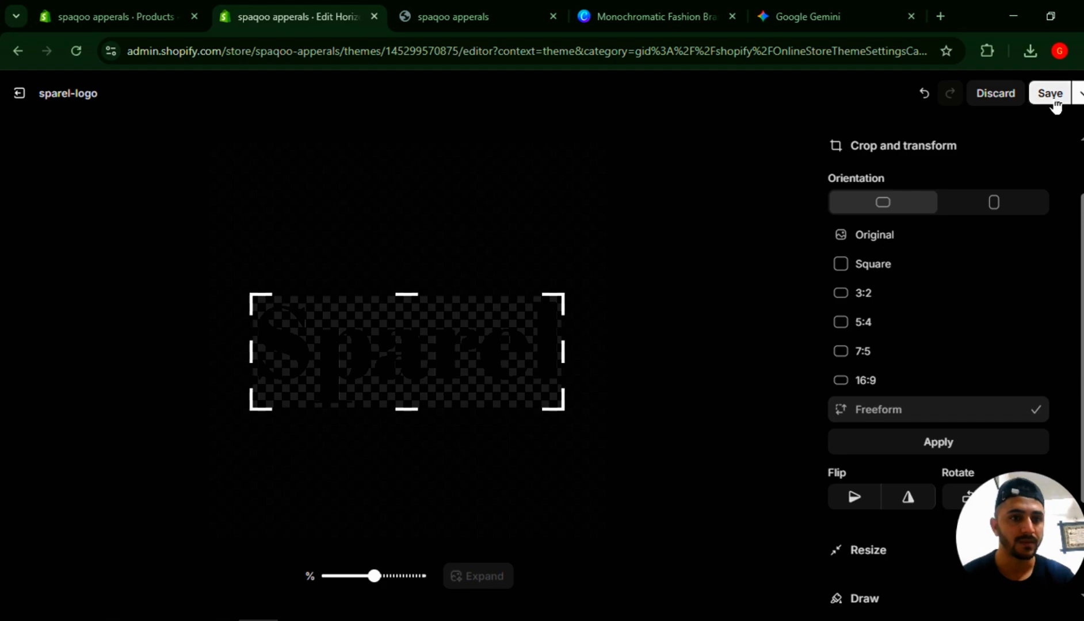
click(944, 444)
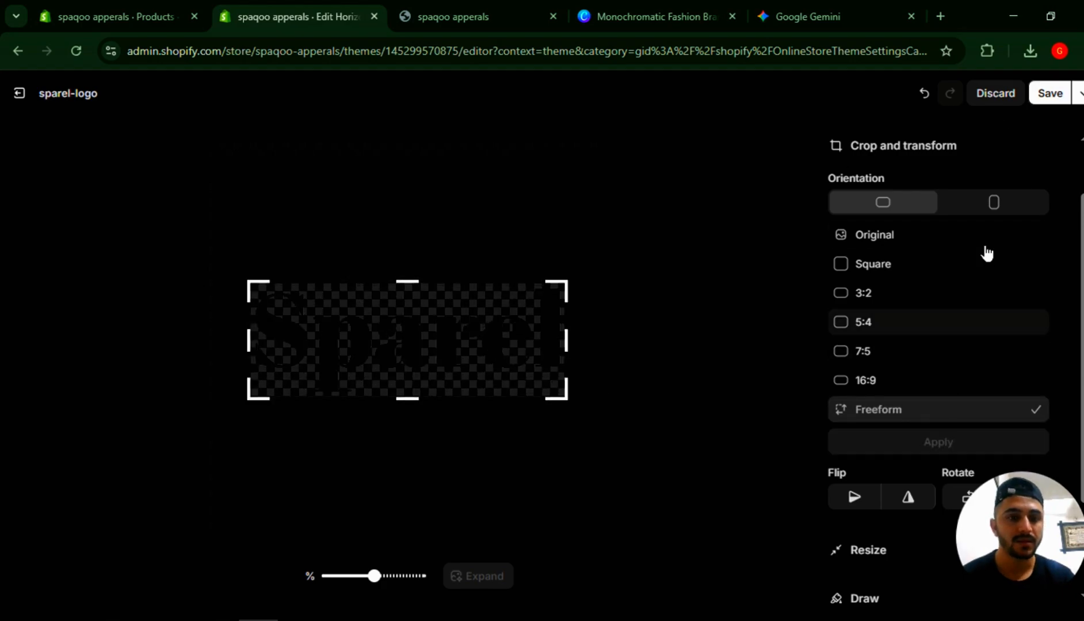
click(1050, 101)
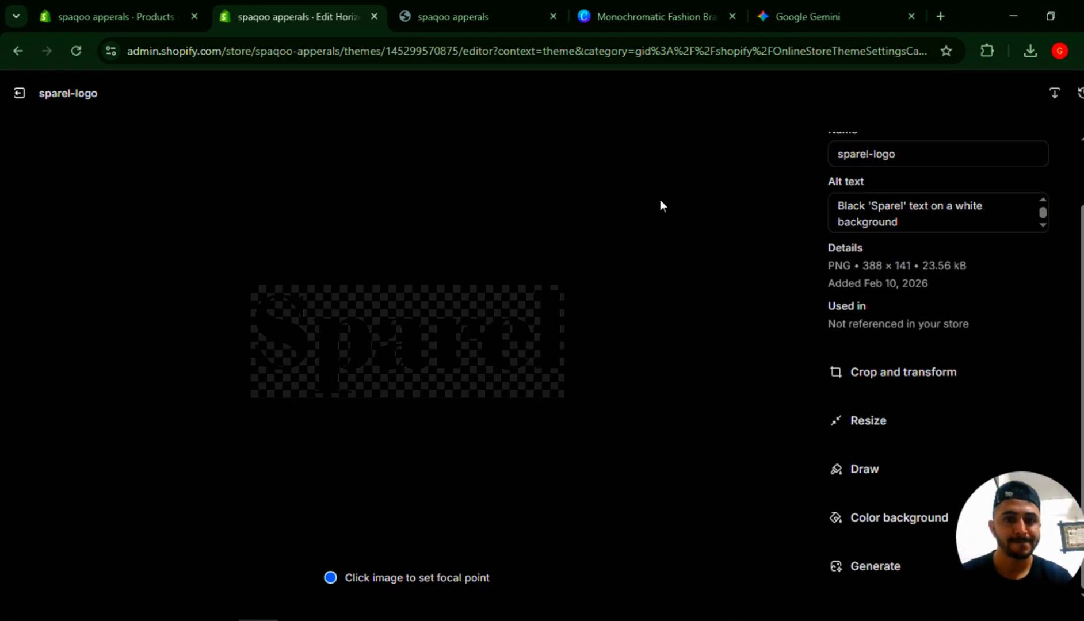
click(17, 97)
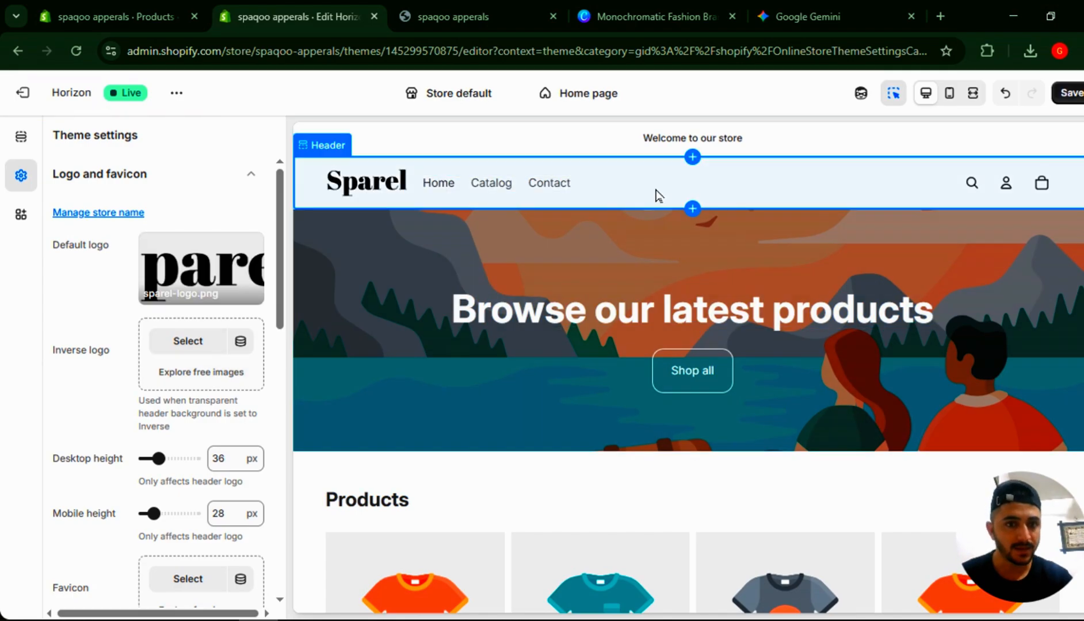
- Set the announcement bar's color scheme to the dark Scheme 5
click(351, 141)
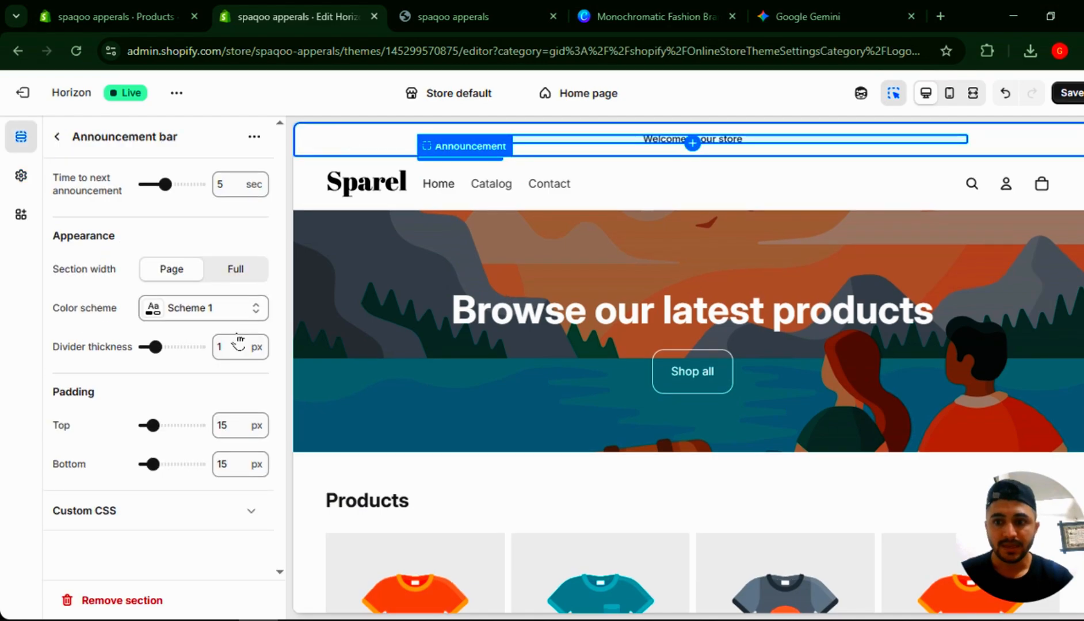
click(205, 309)
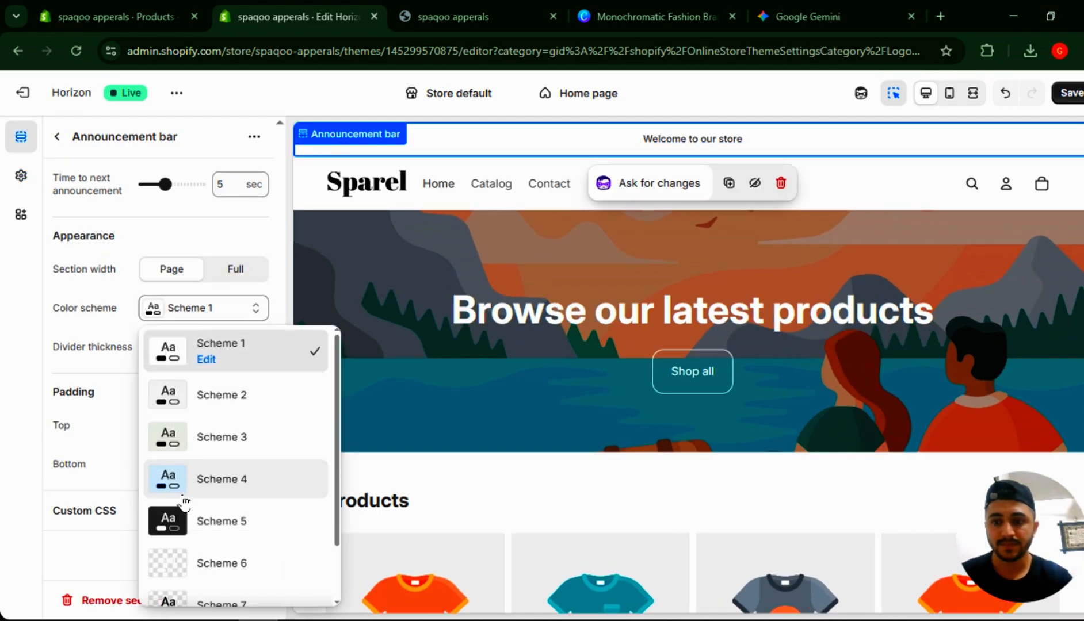
scroll(204, 477, down, 1)
scroll(203, 480, up, 1)
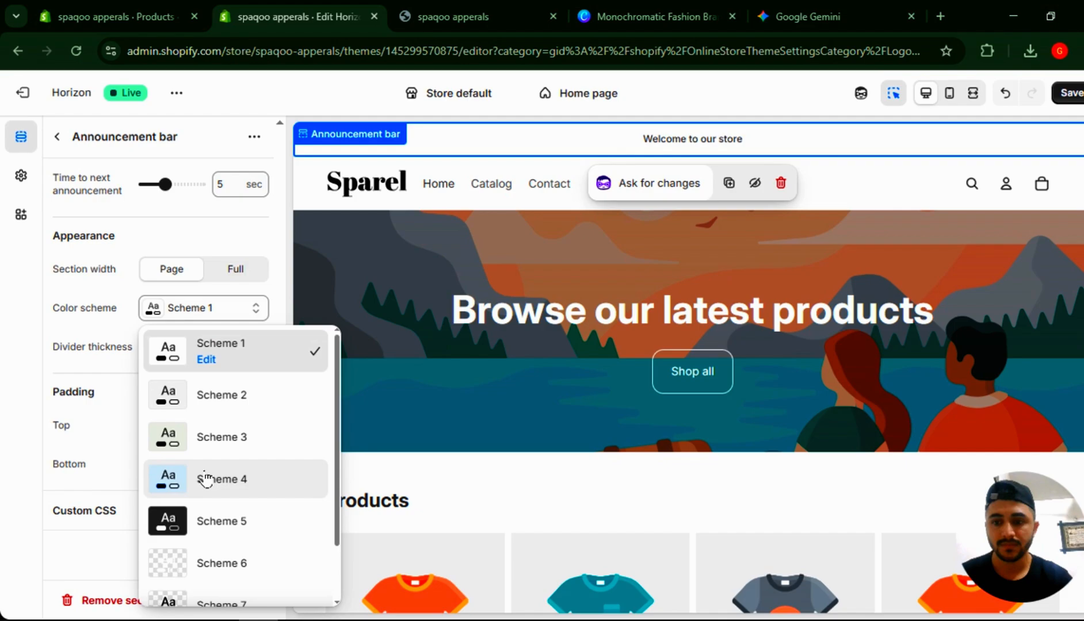
click(190, 525)
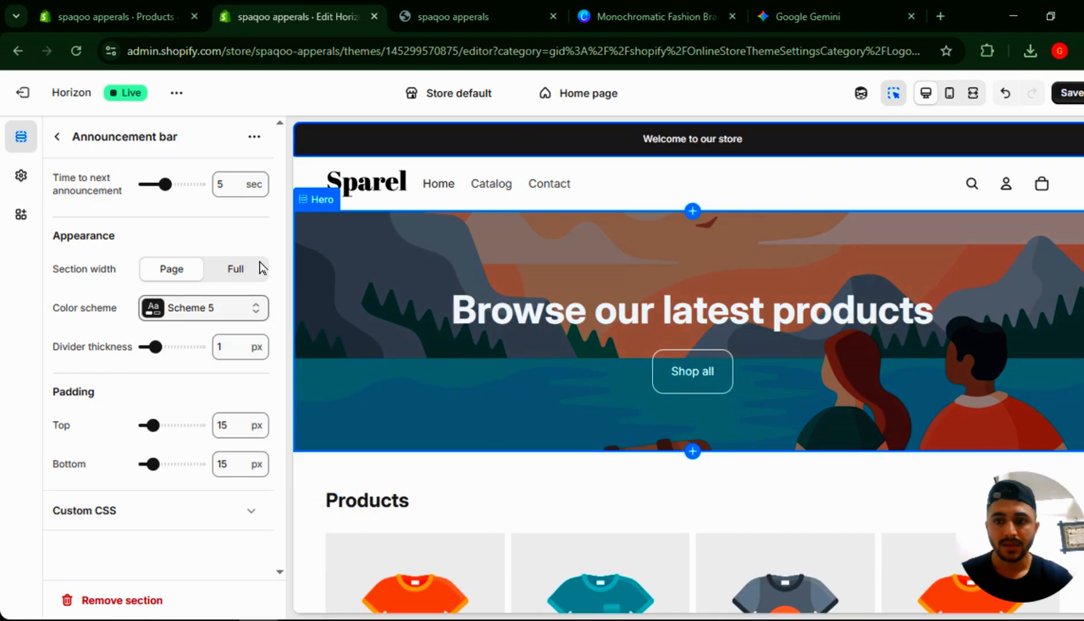
- Edit color Scheme 5 from the announcement bar and set its background color to #444444
click(187, 310)
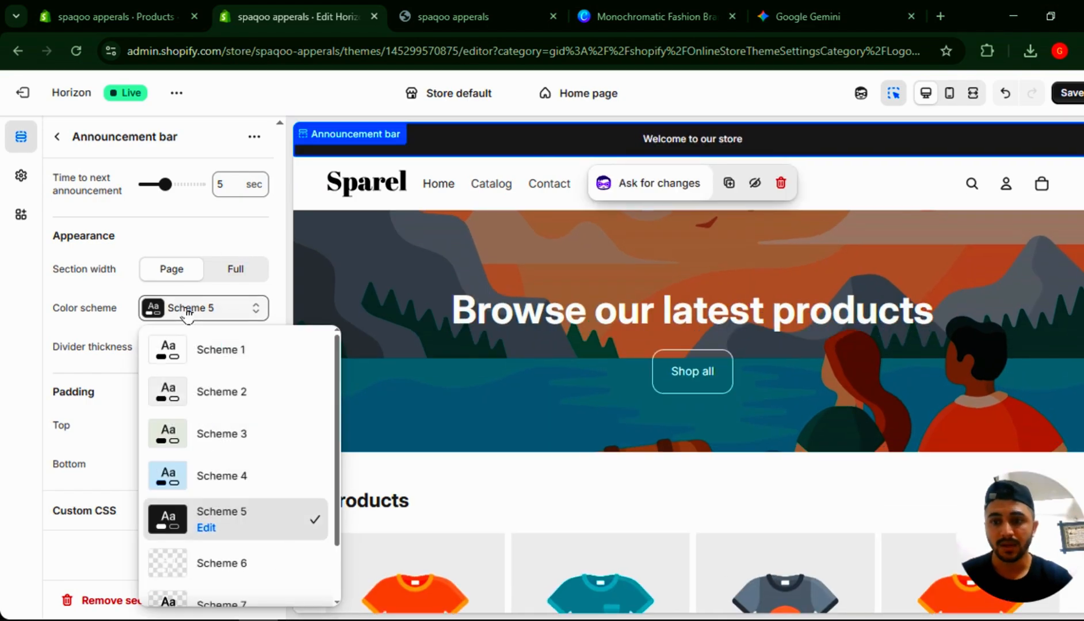
click(207, 529)
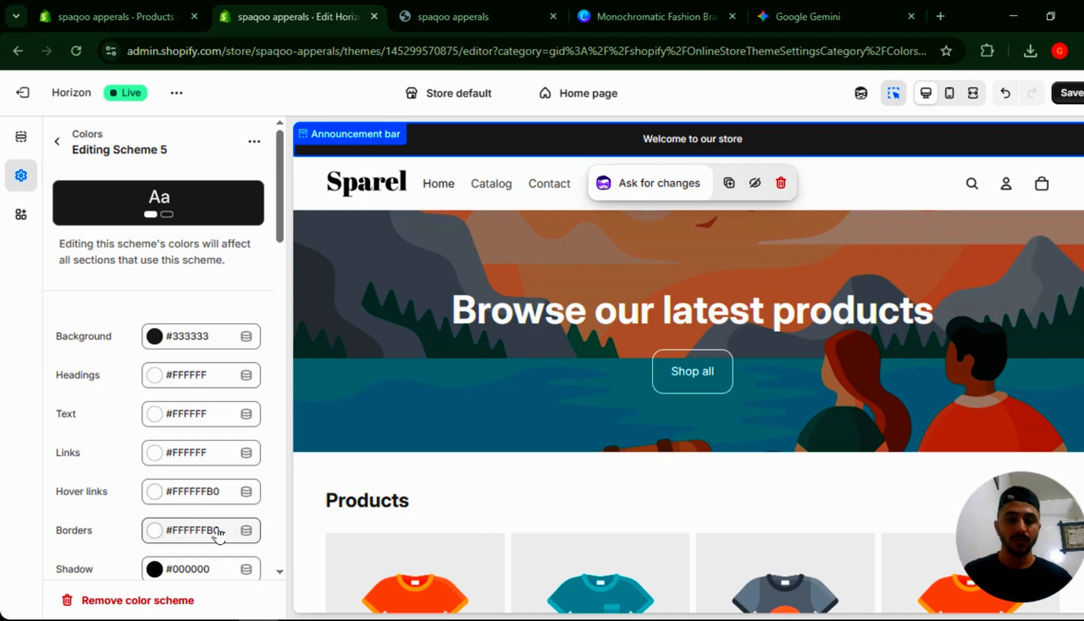
click(200, 339)
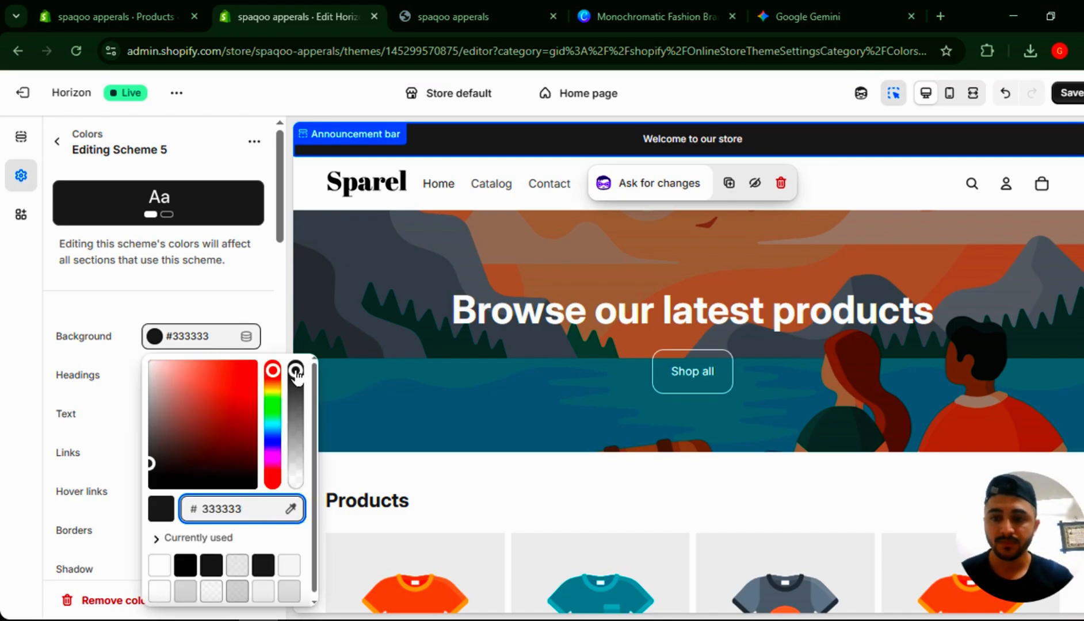
drag(152, 462, 151, 466)
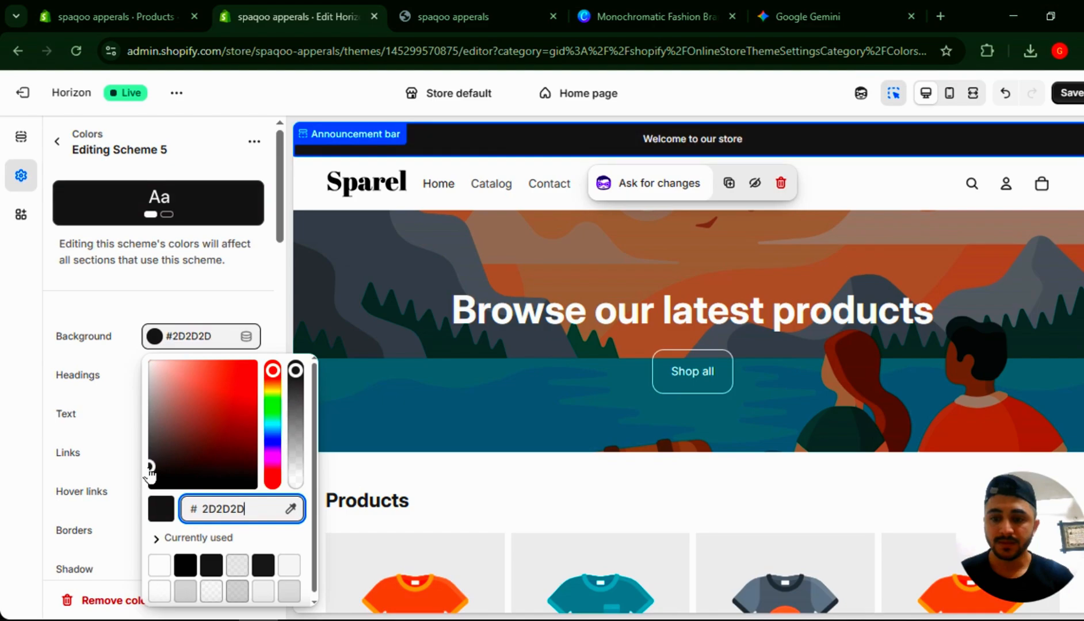
double_click(224, 509)
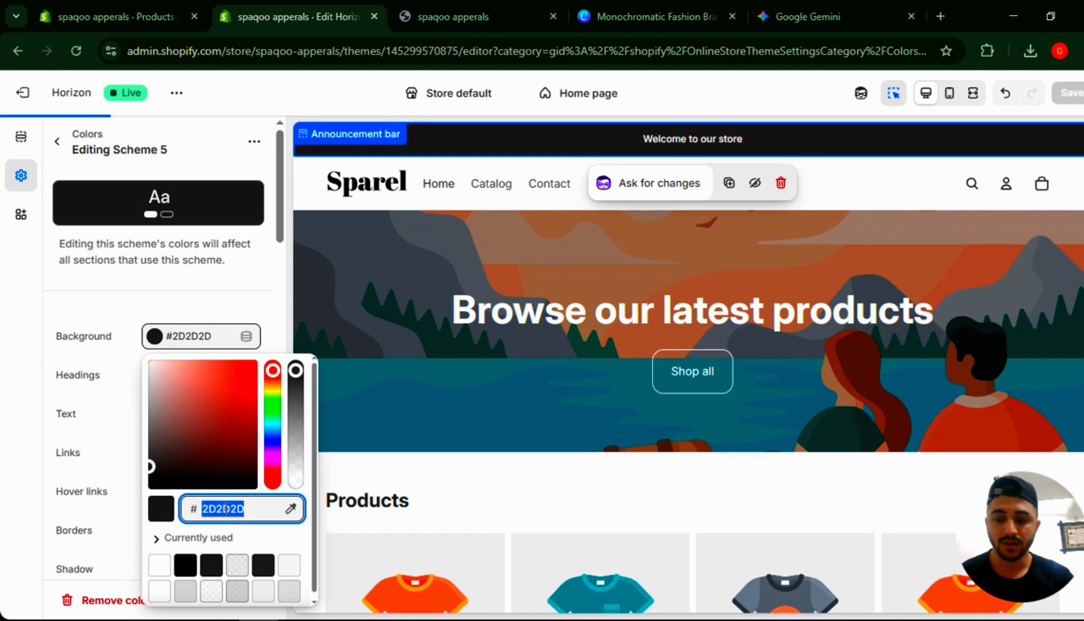
text(444444)
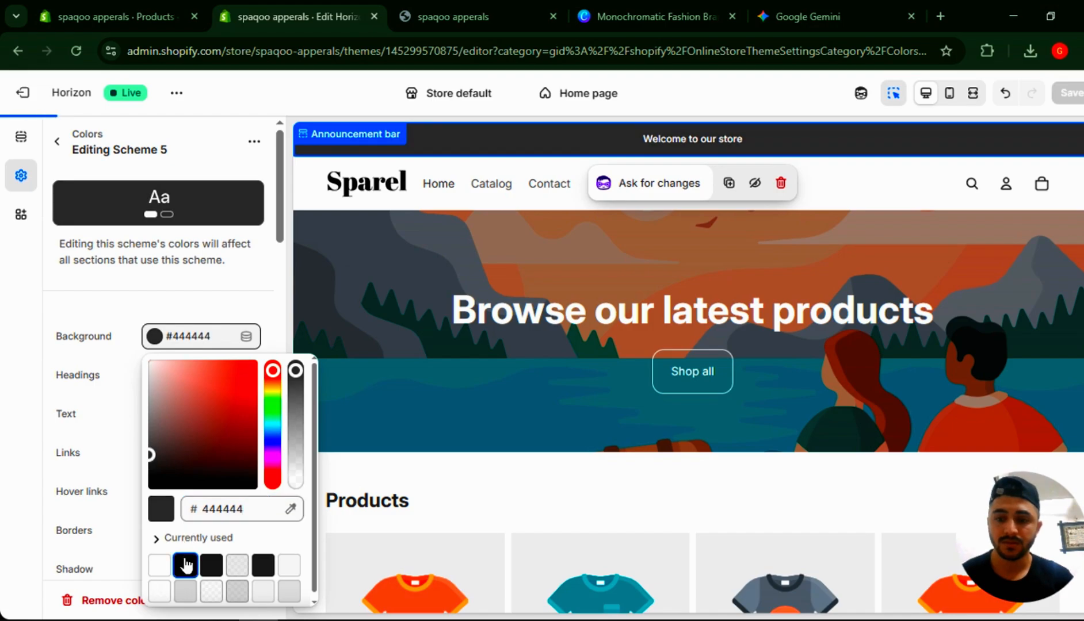
- Set color Scheme 5's background to #000000
click(185, 567)
click(136, 296)
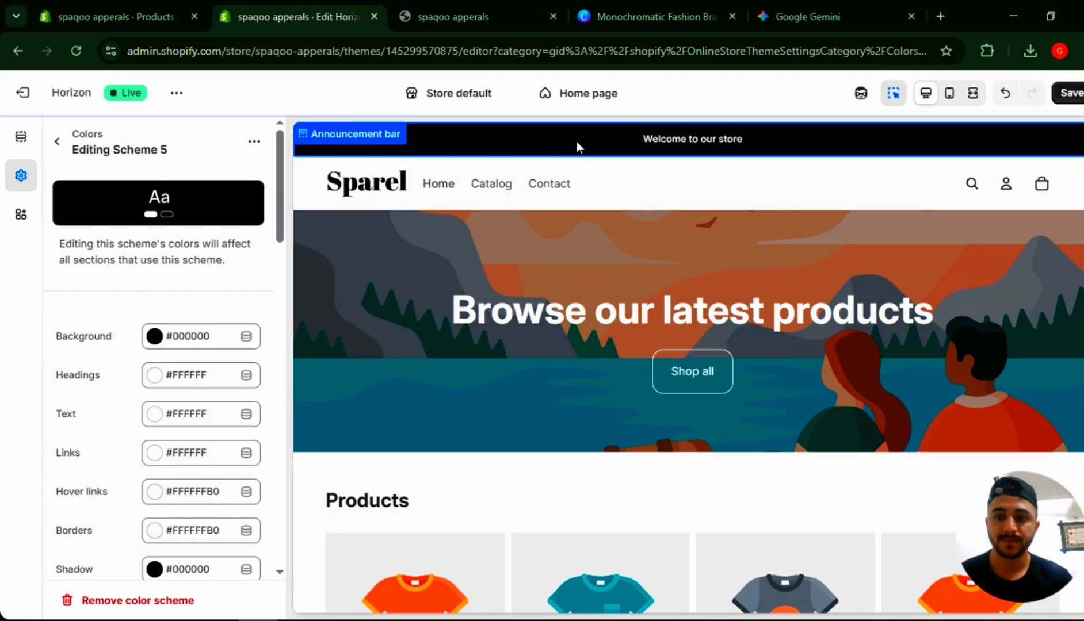
- In the theme's logo and favicon settings, choose the sparel-favicon image as the favicon
click(410, 206)
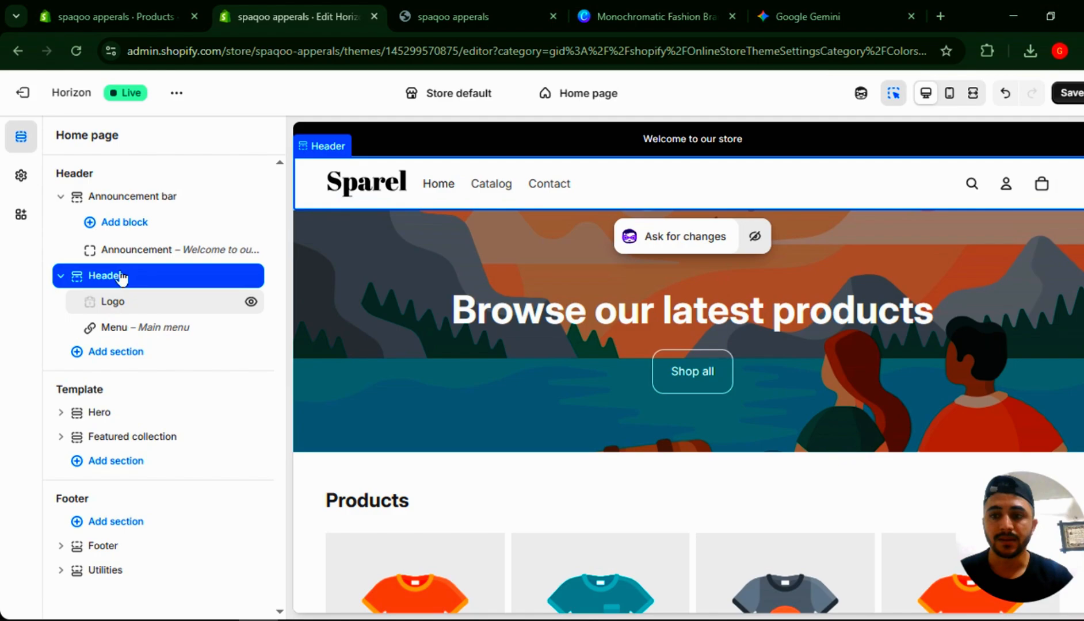
click(17, 175)
click(61, 148)
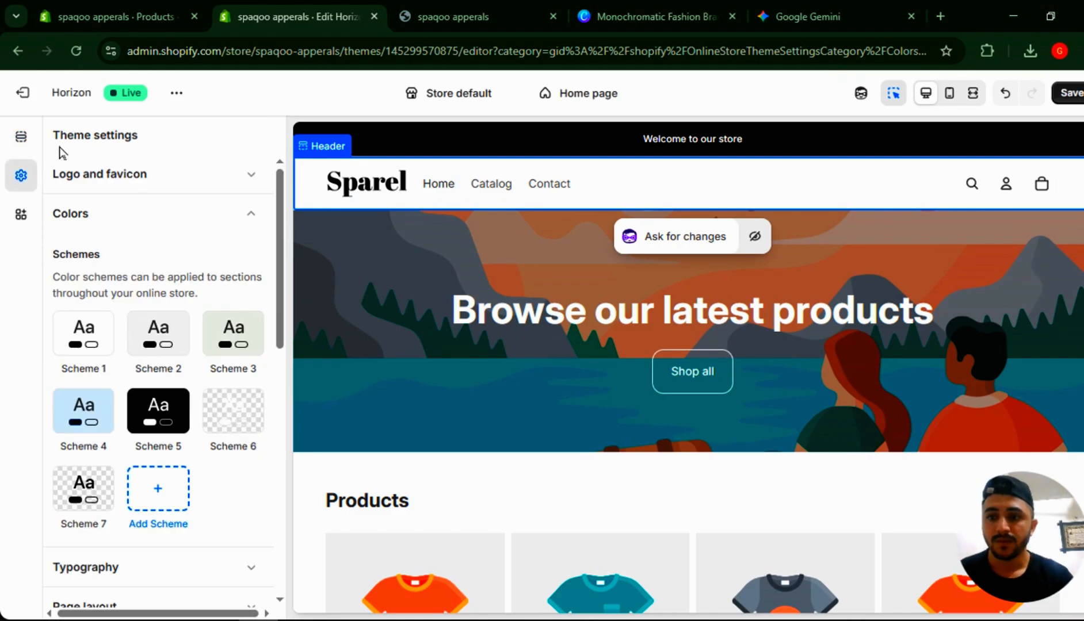
click(82, 177)
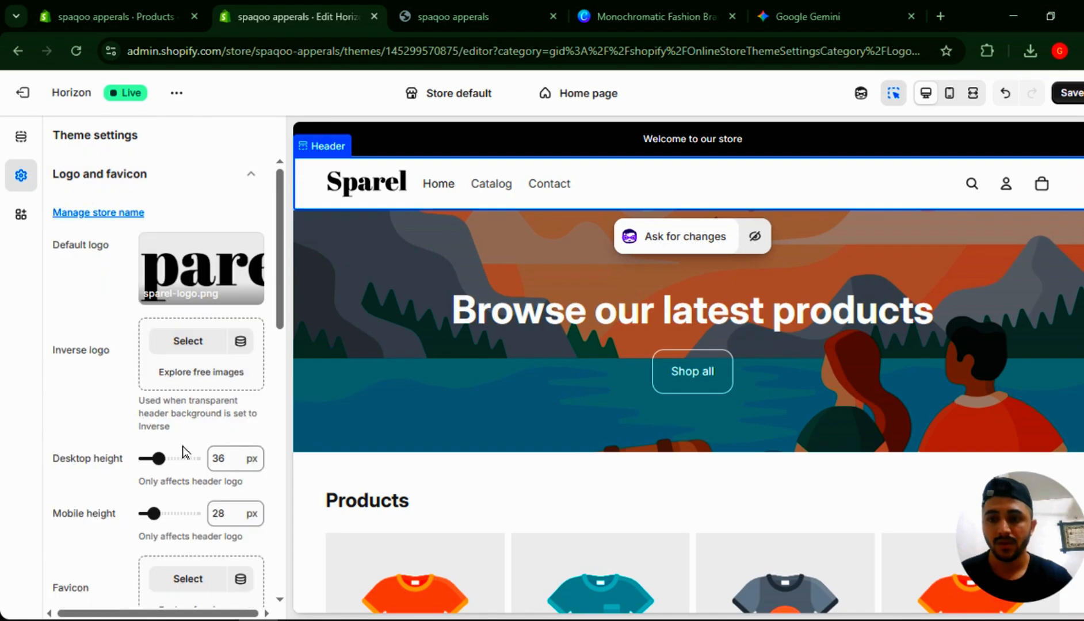
scroll(195, 518, down, 1)
click(183, 524)
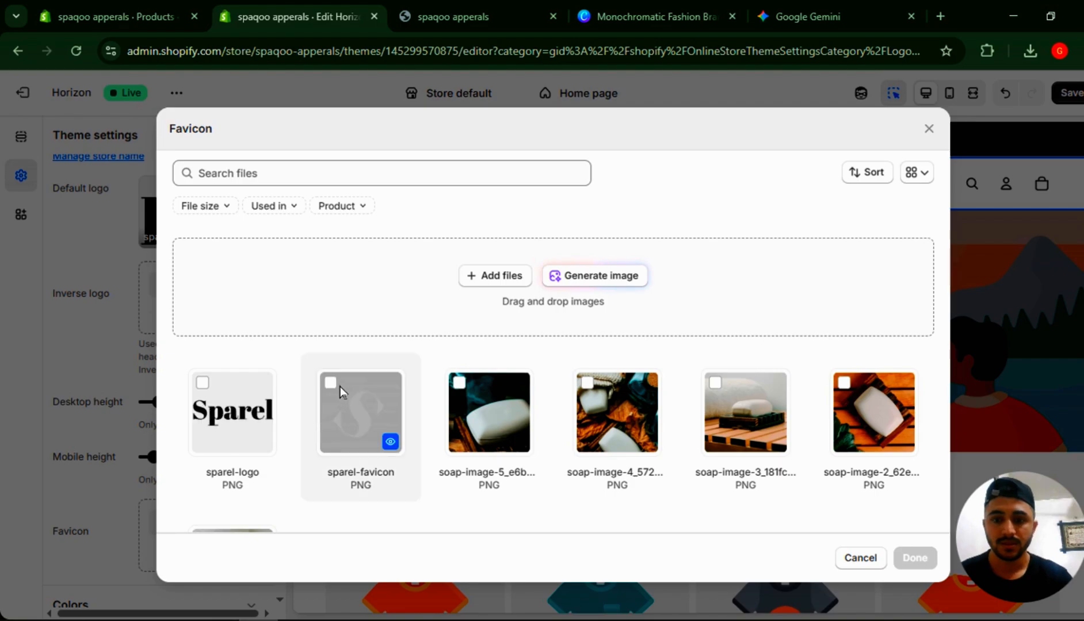
click(340, 387)
click(915, 558)
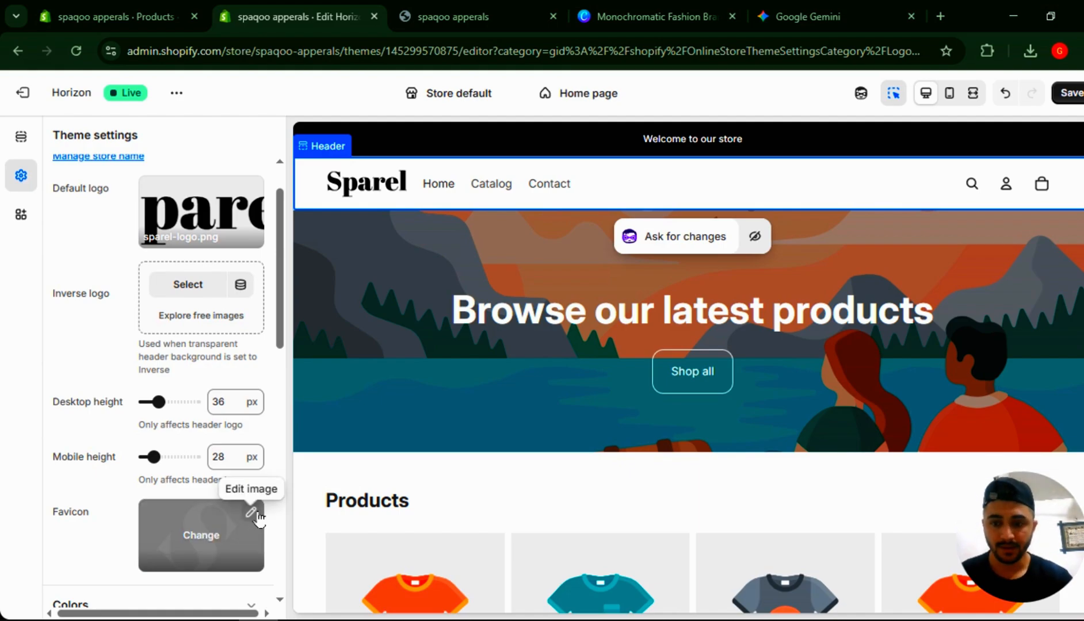
- Accept the favicon's suggested alt text, crop it freeform to about 342 × 346 px around the S, save it, and return to the theme editor
click(252, 513)
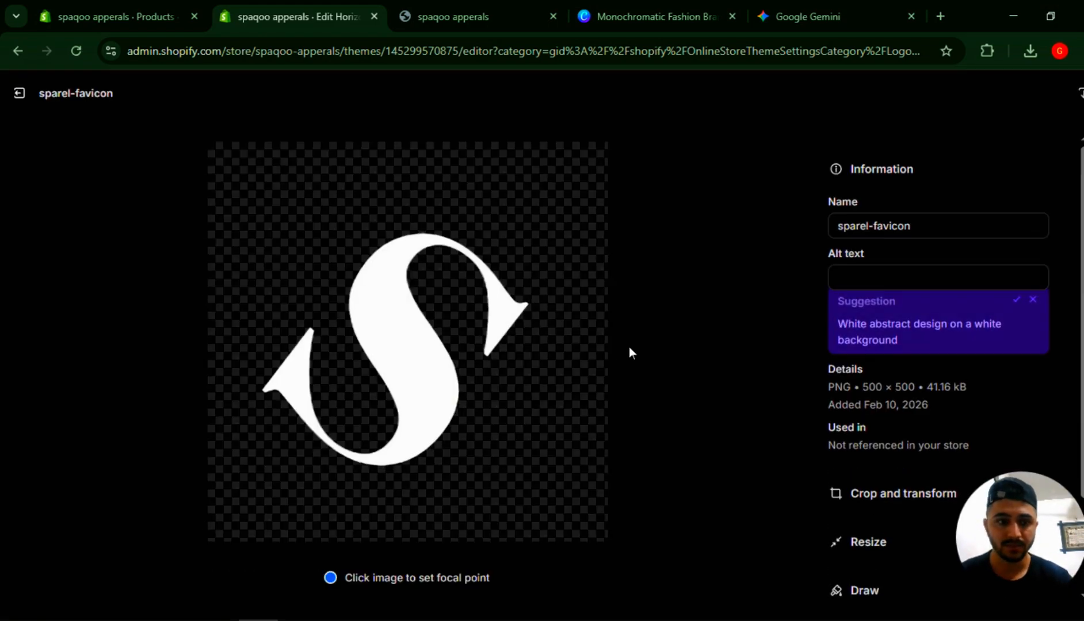
click(1017, 309)
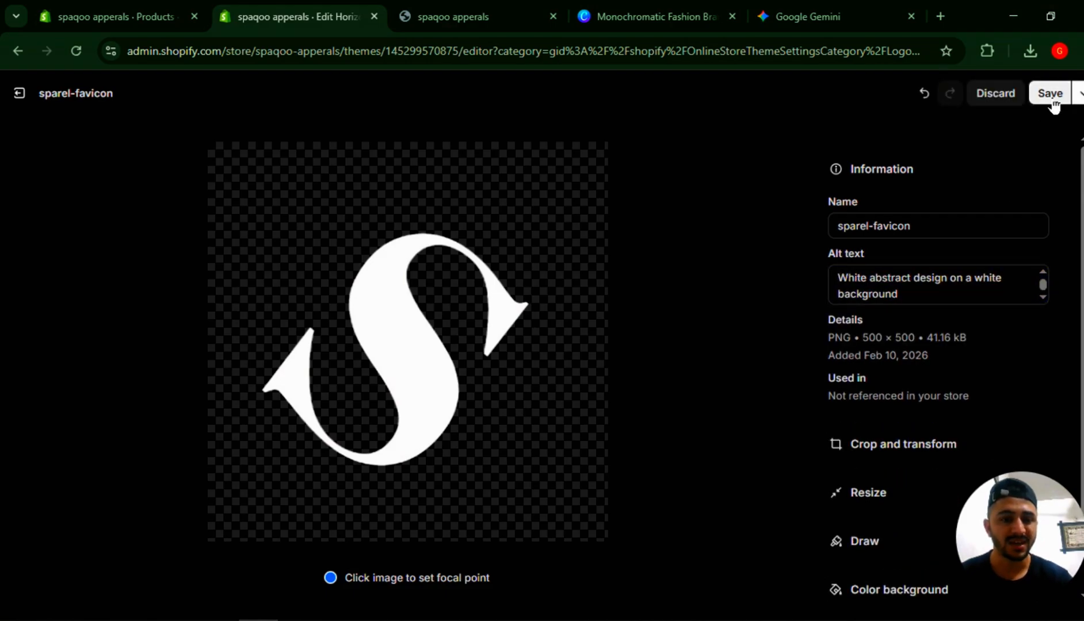
click(877, 450)
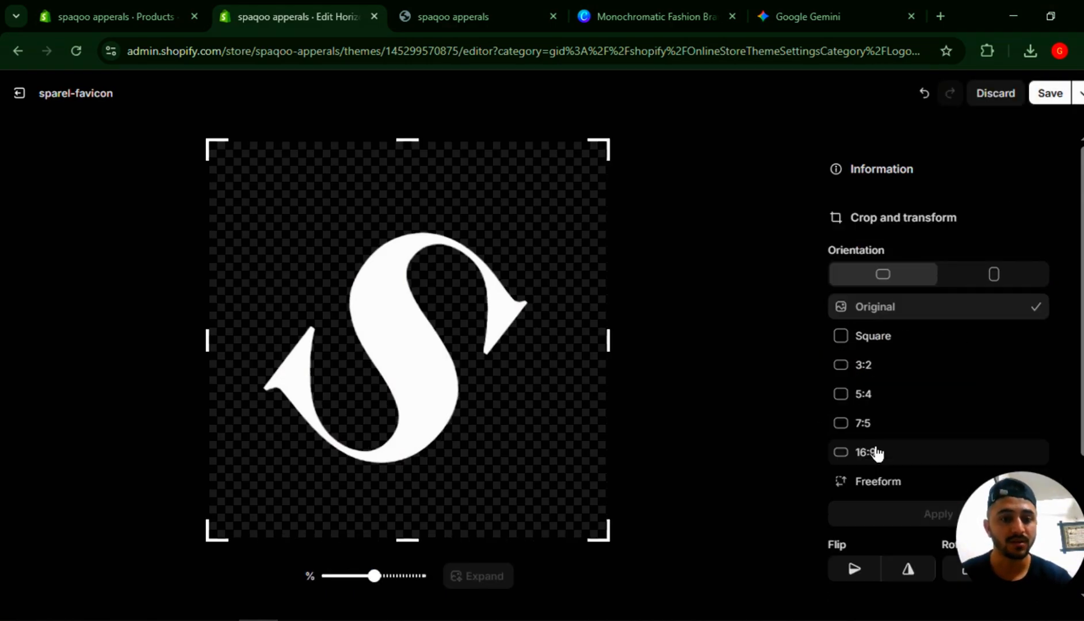
click(872, 483)
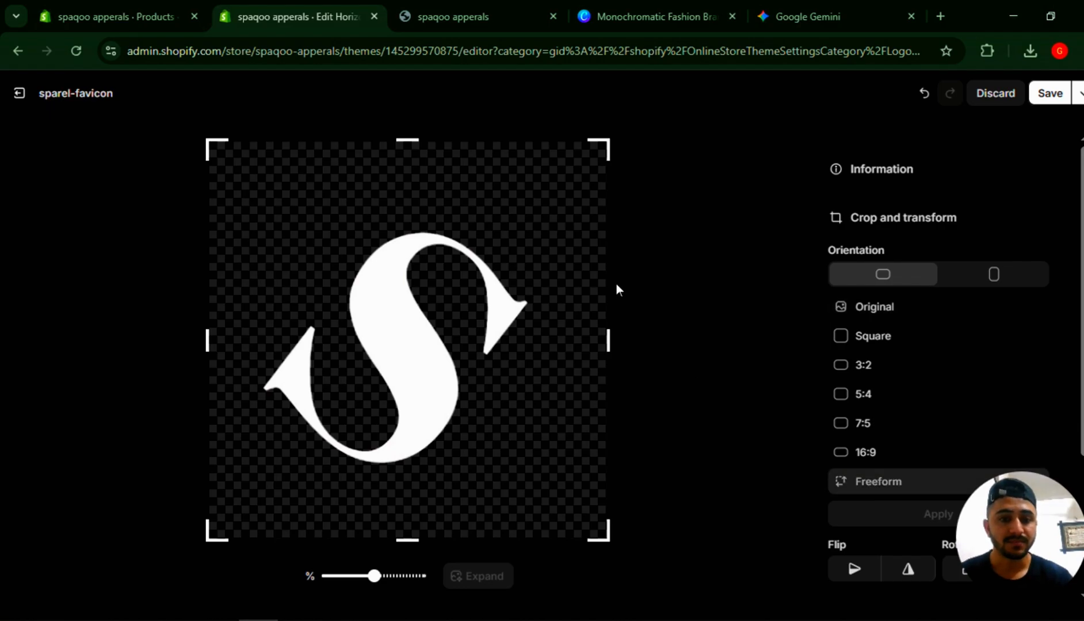
drag(599, 148, 523, 229)
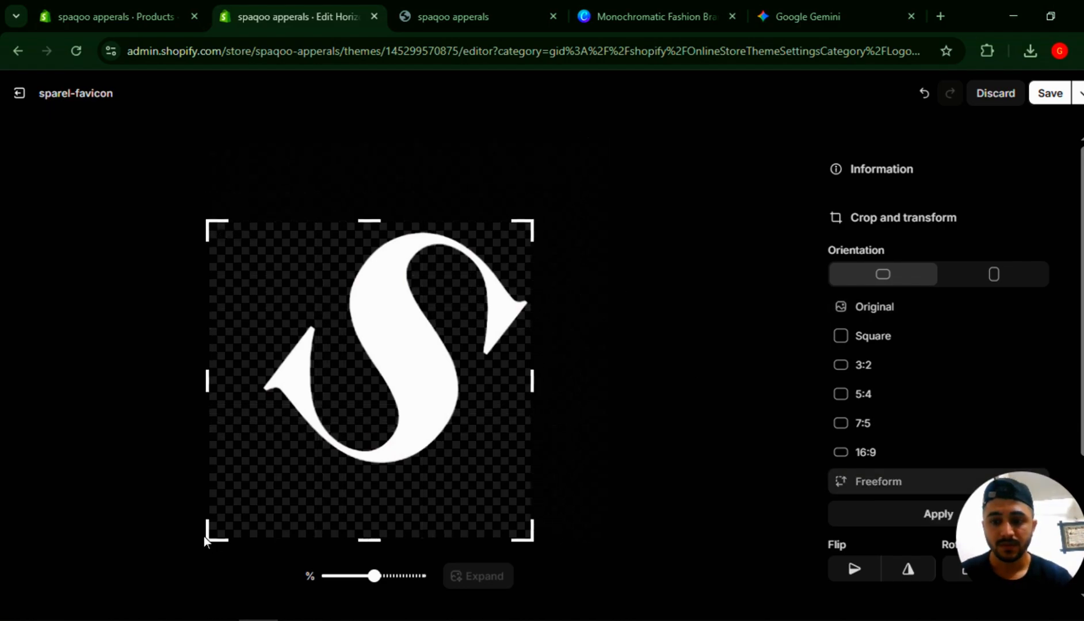
drag(208, 540, 258, 490)
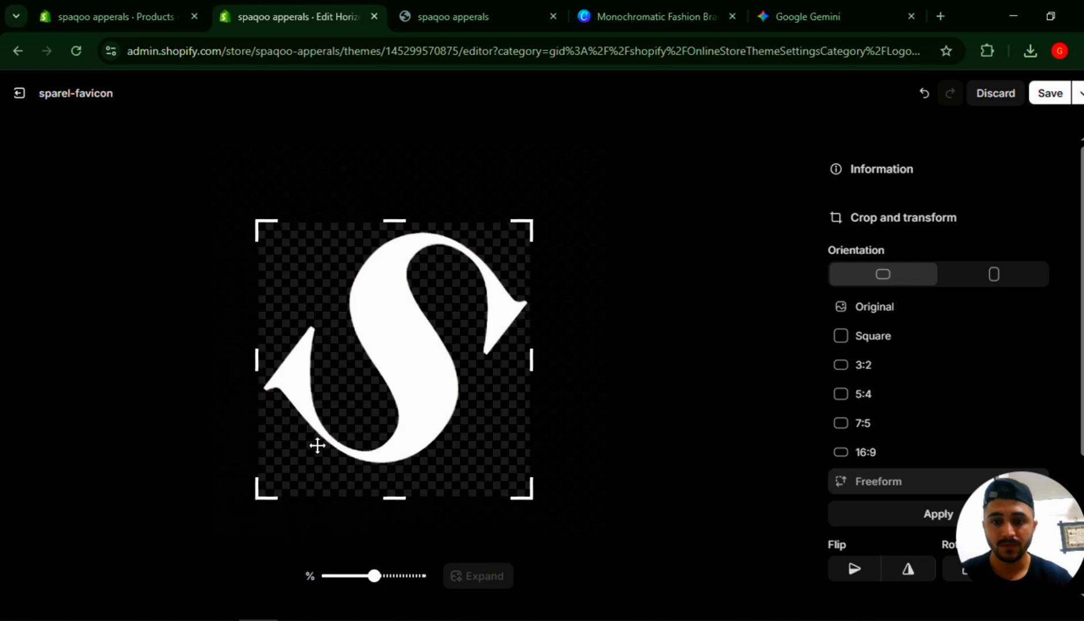
drag(343, 428, 341, 418)
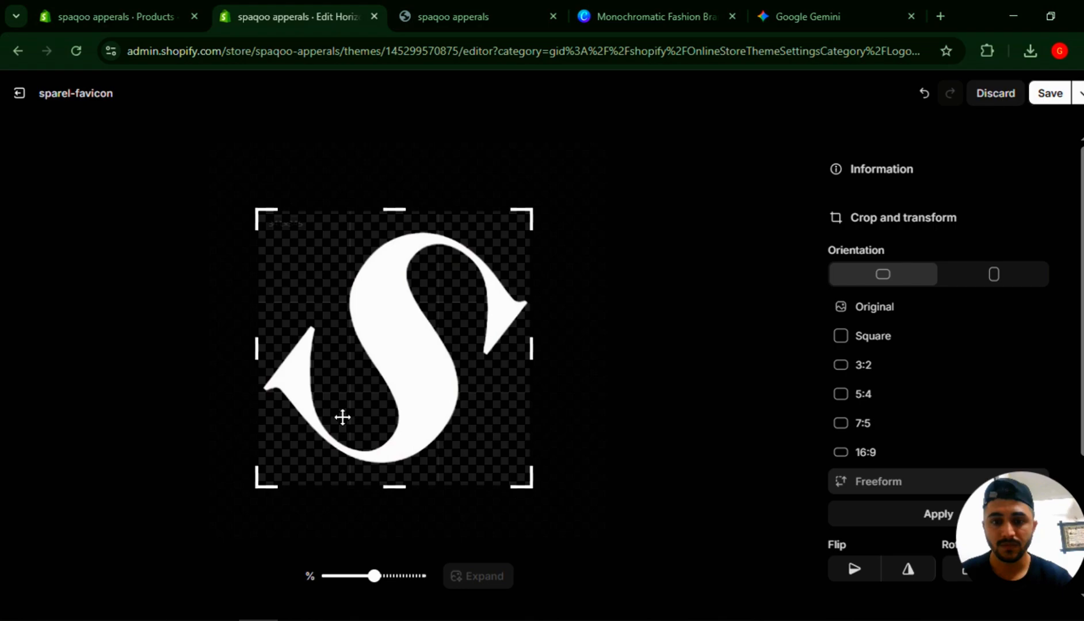
click(881, 512)
click(1049, 93)
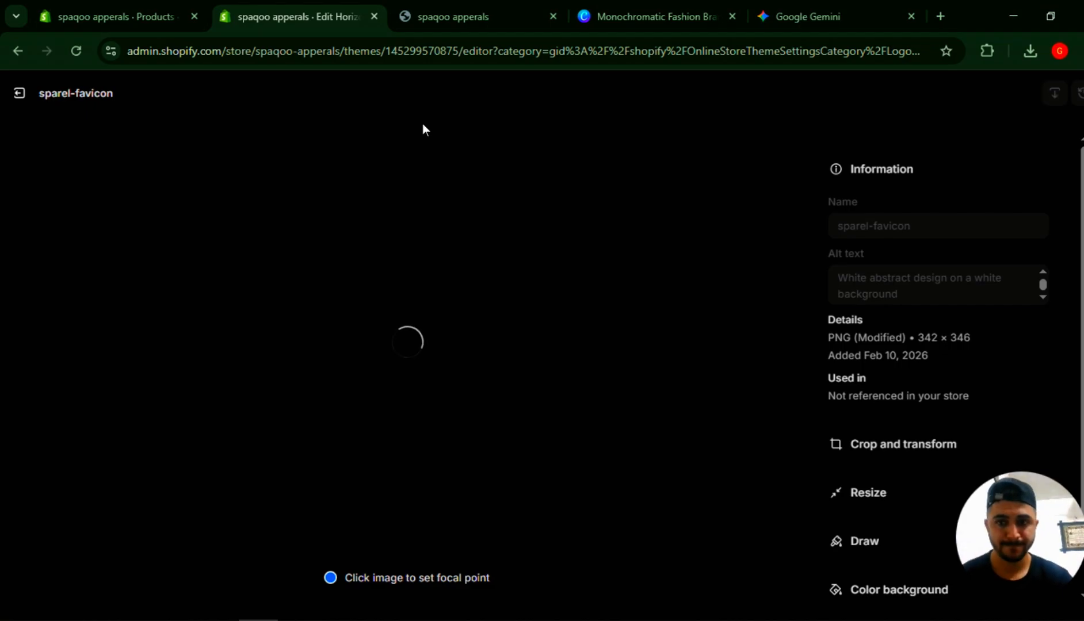
click(19, 98)
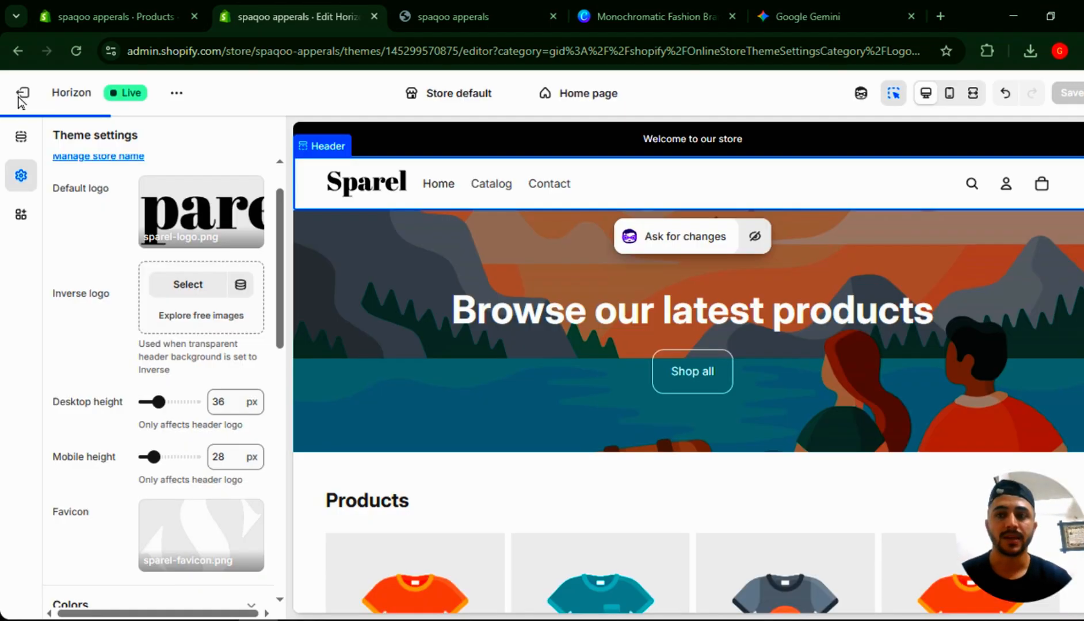
- Save the theme changes and check the favicon on the live storefront
click(1071, 95)
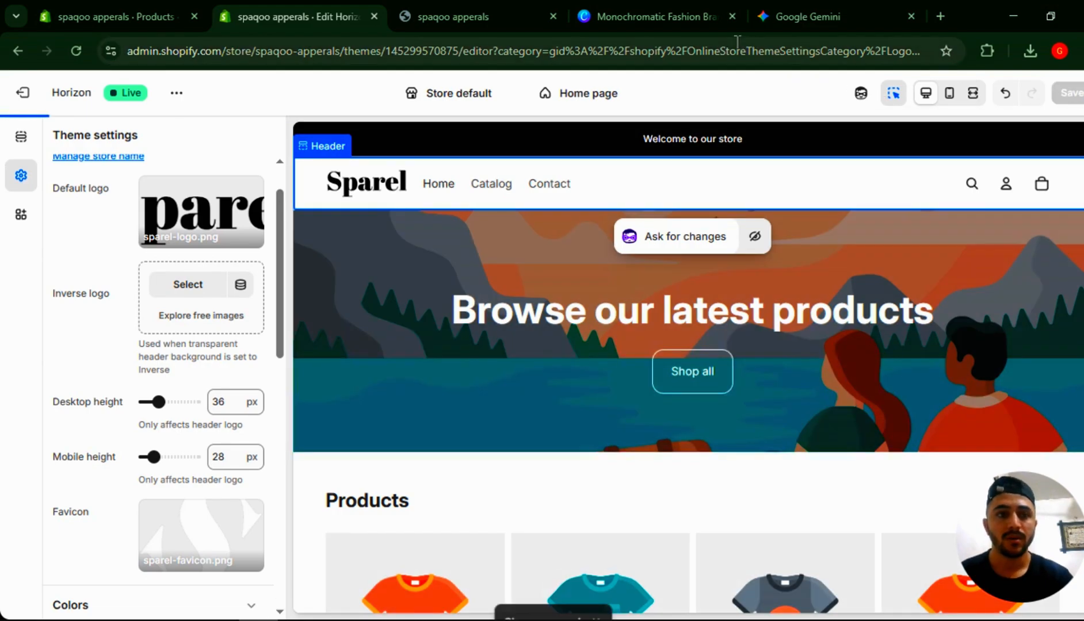
click(462, 0)
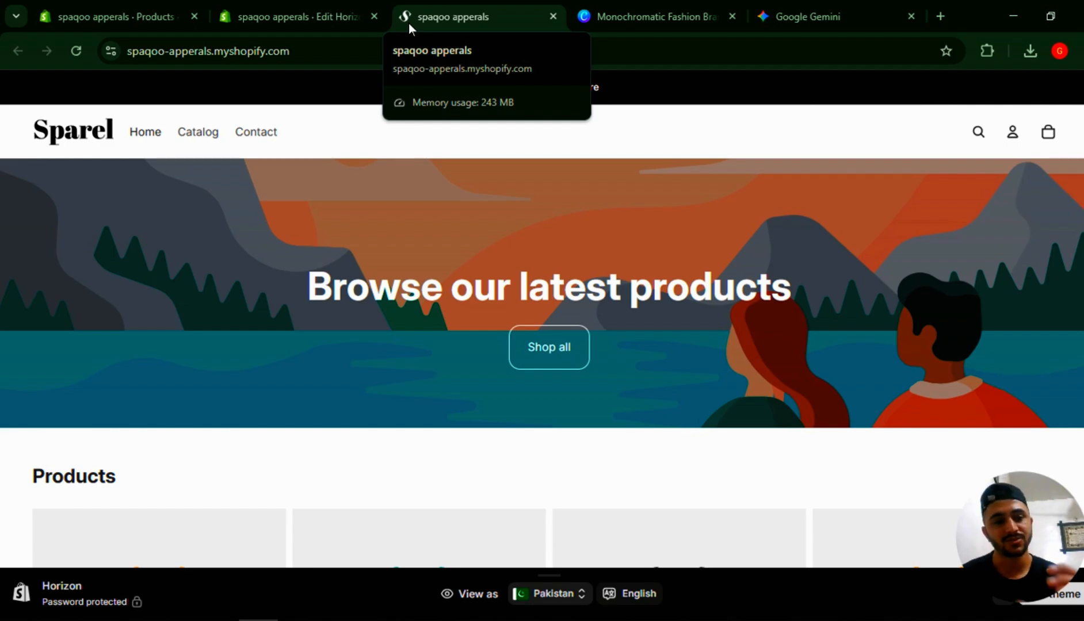
- Switch to Gemini, send the prompt "next iamge", and download the existing banner image of the two people in streetwear
click(687, 6)
click(797, 2)
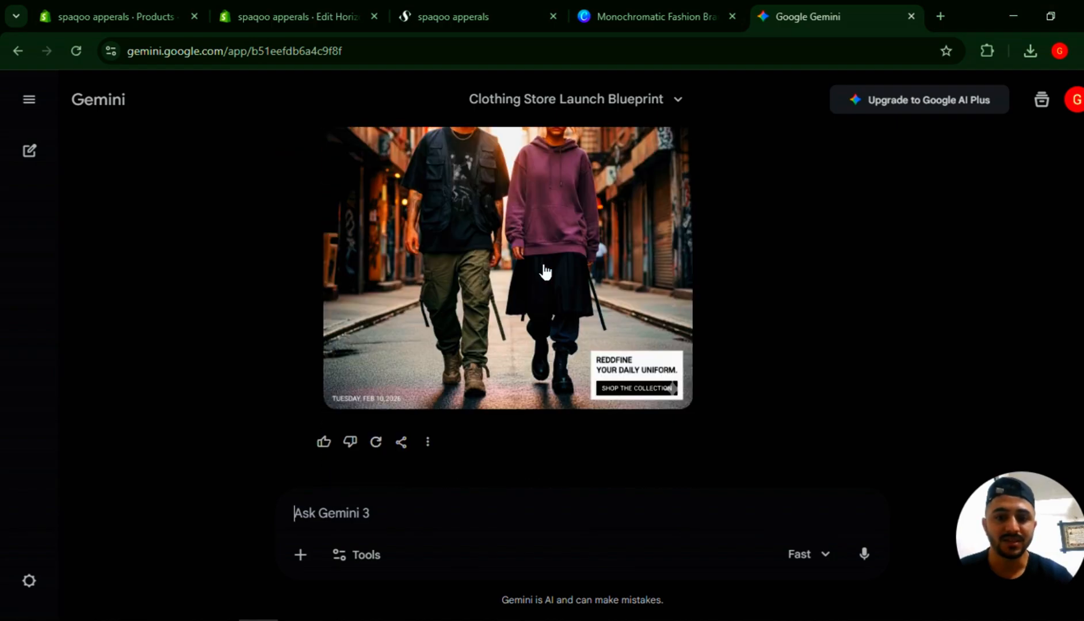
text(nex)
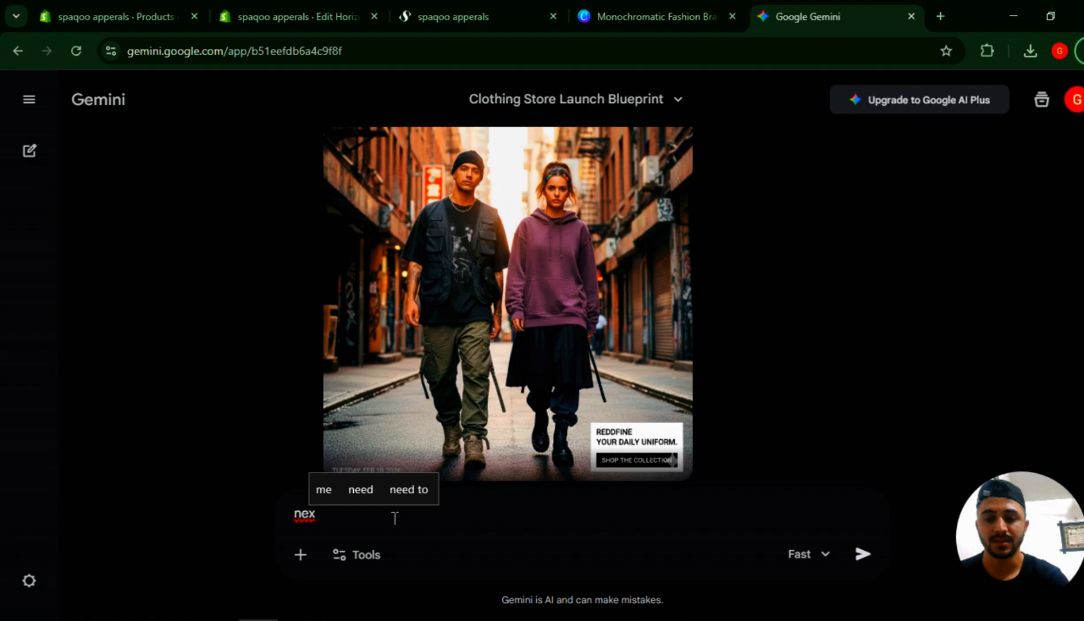
text(t iamge)
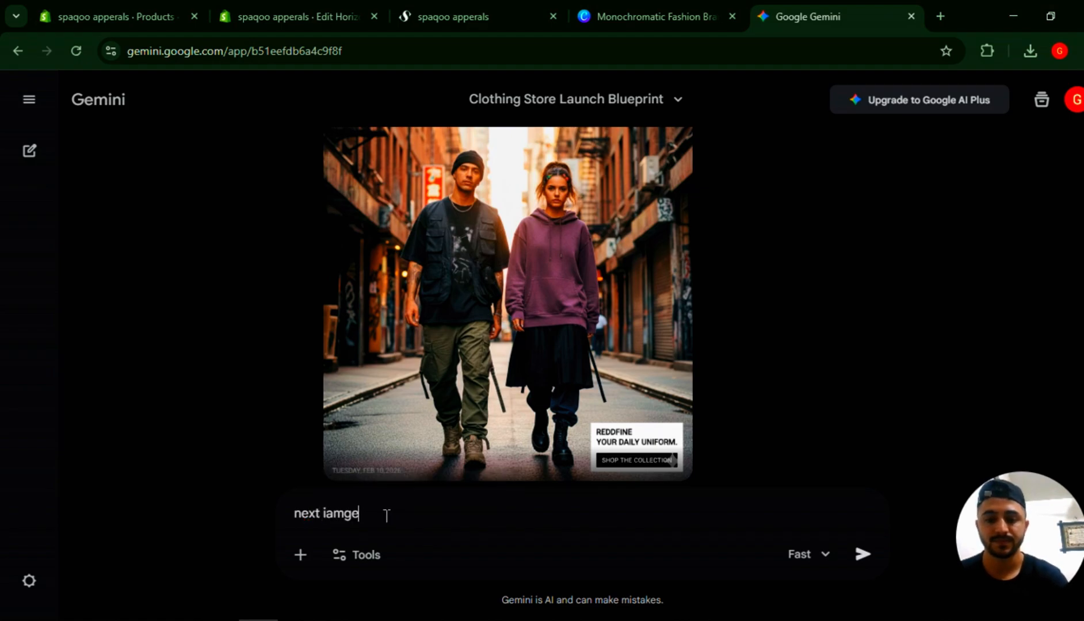
key(Return)
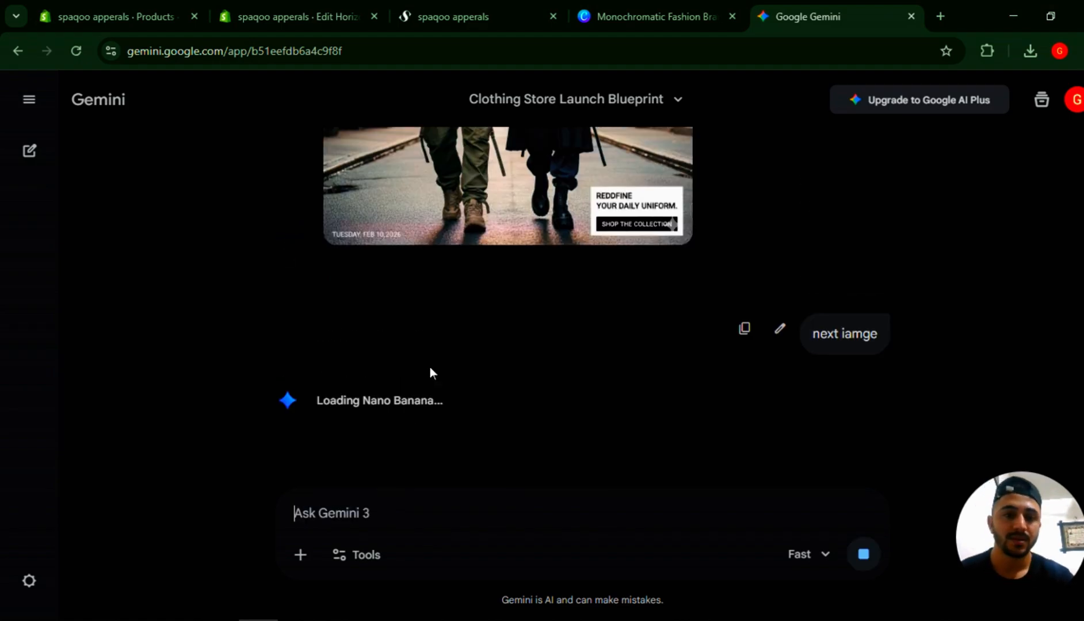
click(671, 205)
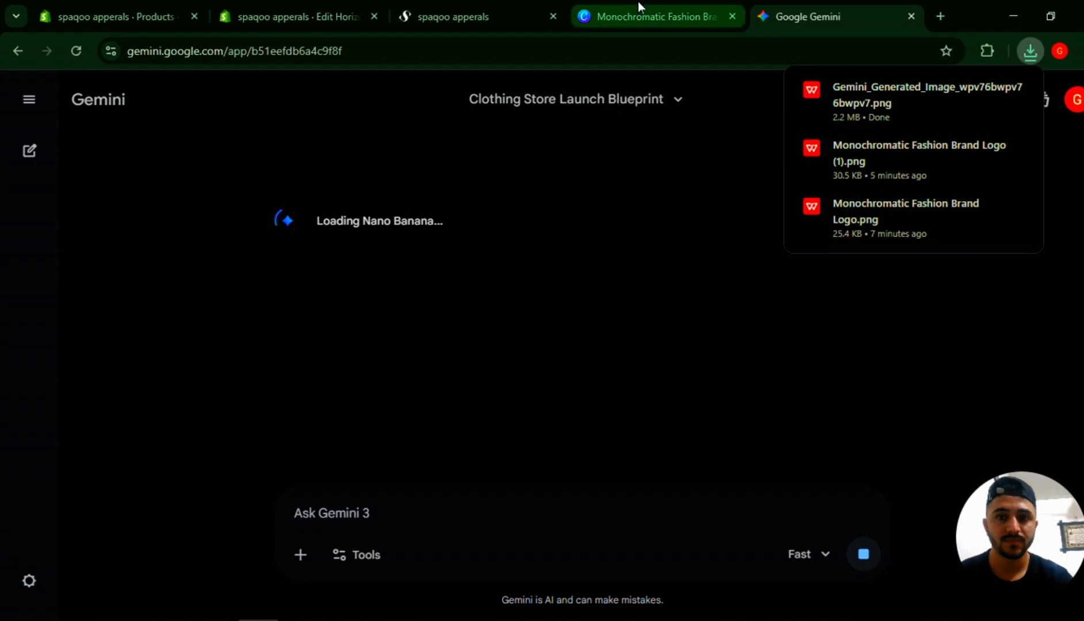
- Switch to the theme editor and open the image selection for Media 1 of the Hero section
click(637, 2)
click(431, 13)
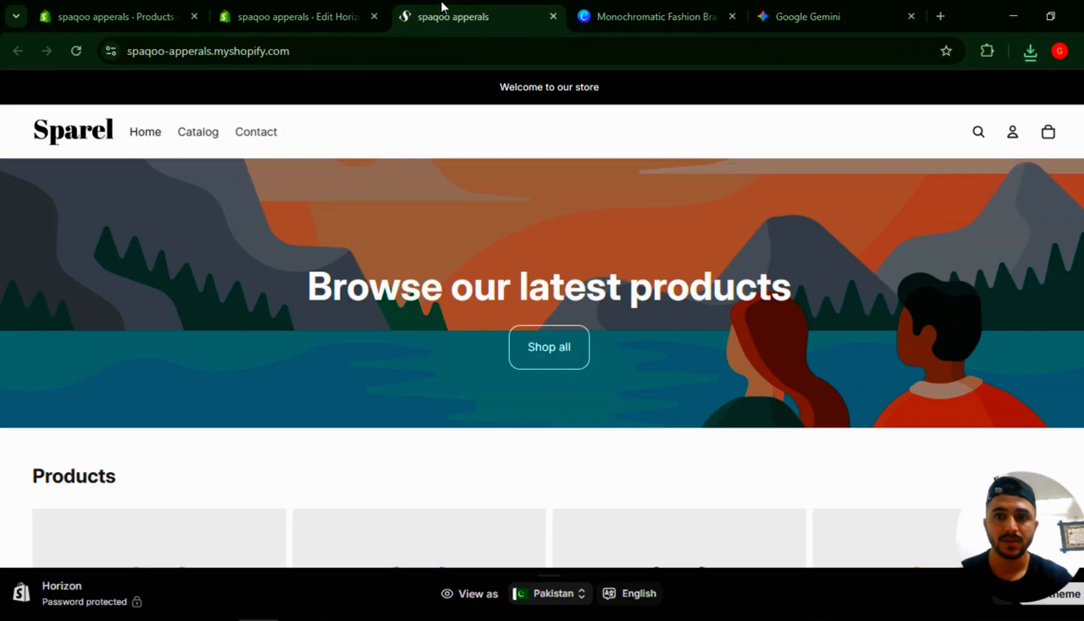
click(330, 5)
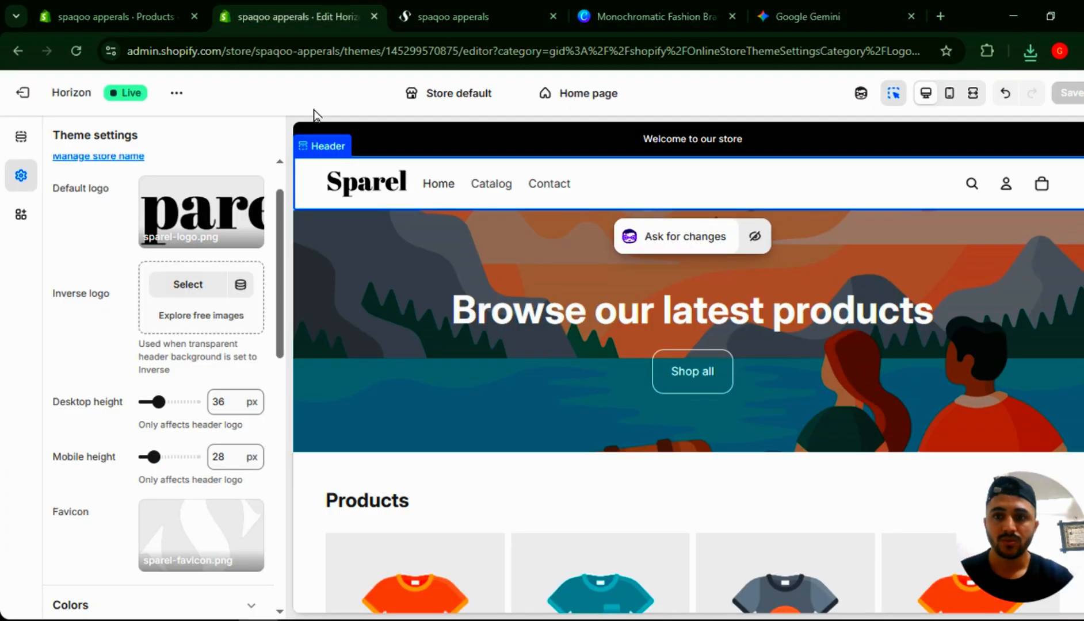
click(368, 246)
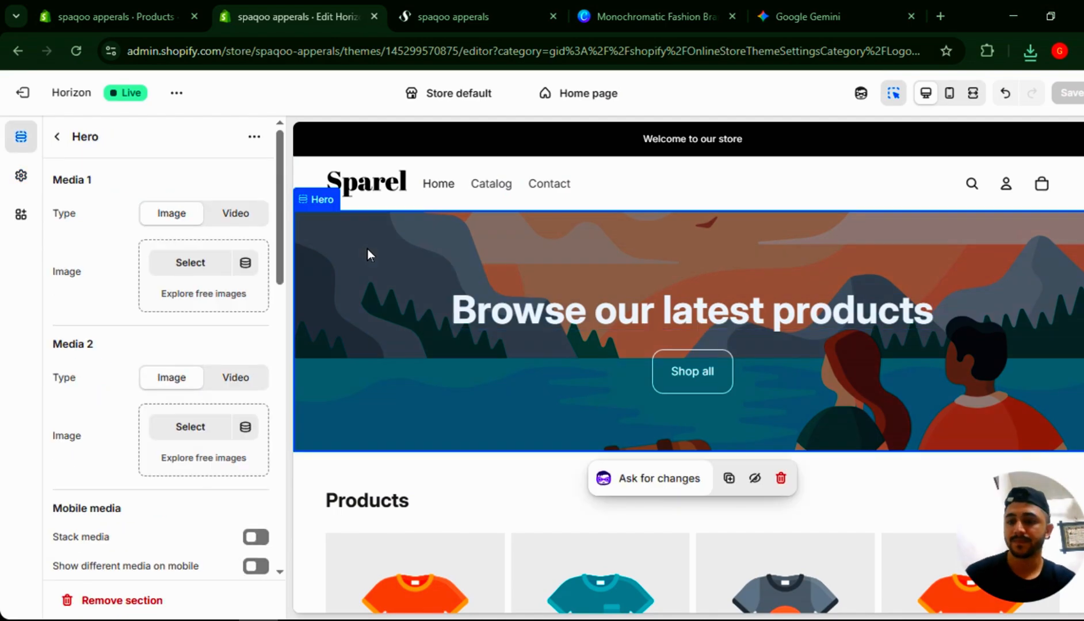
click(178, 264)
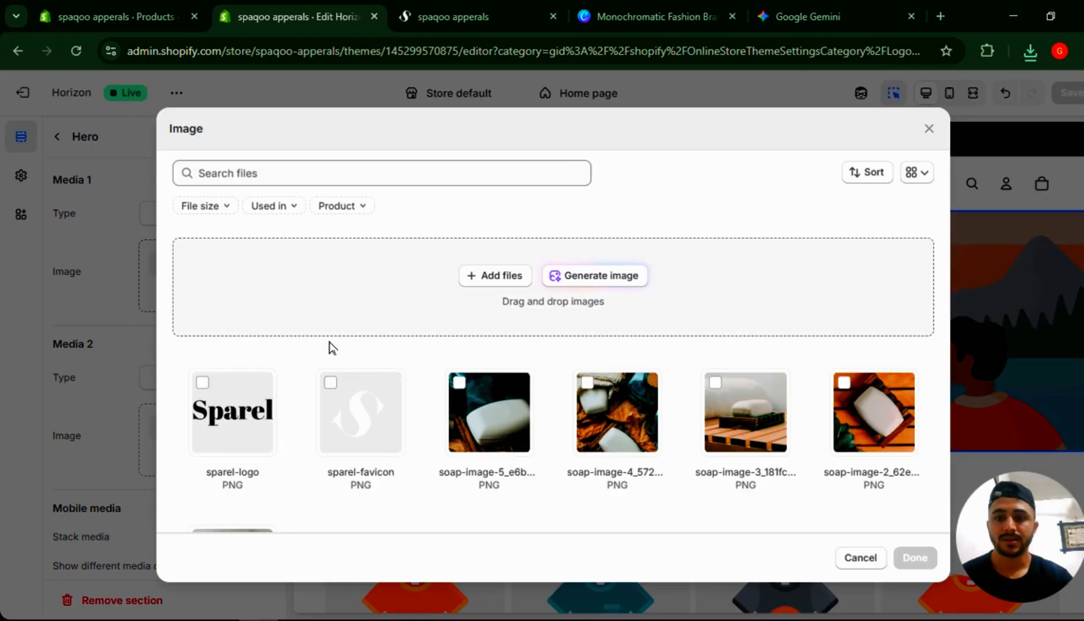
- Rename the downloaded Gemini image in Downloads as banner and upload it to the store's files
click(500, 283)
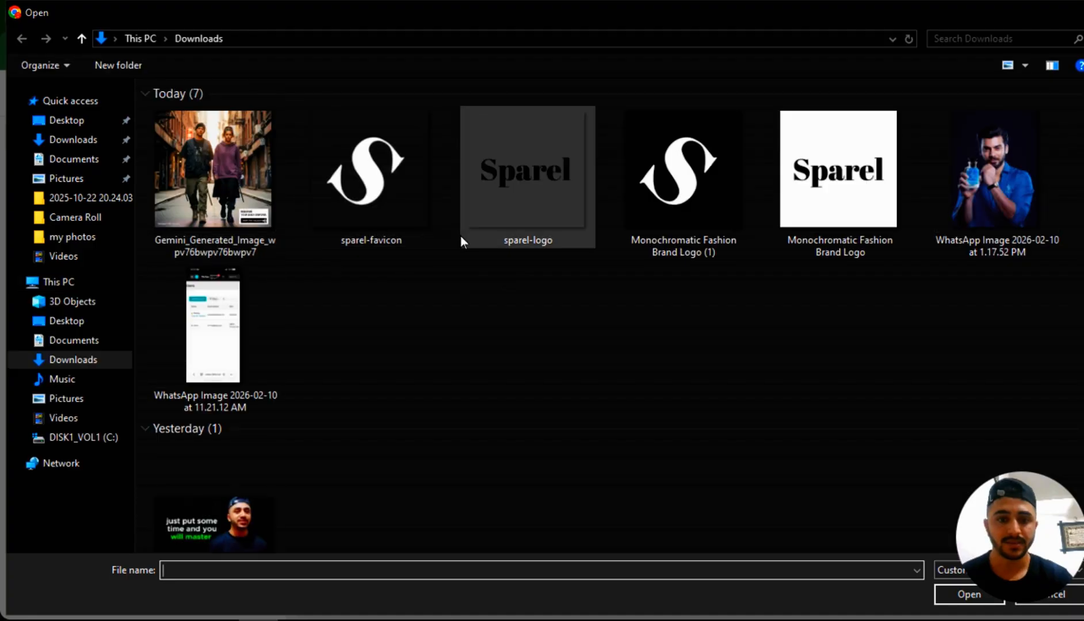
click(232, 202)
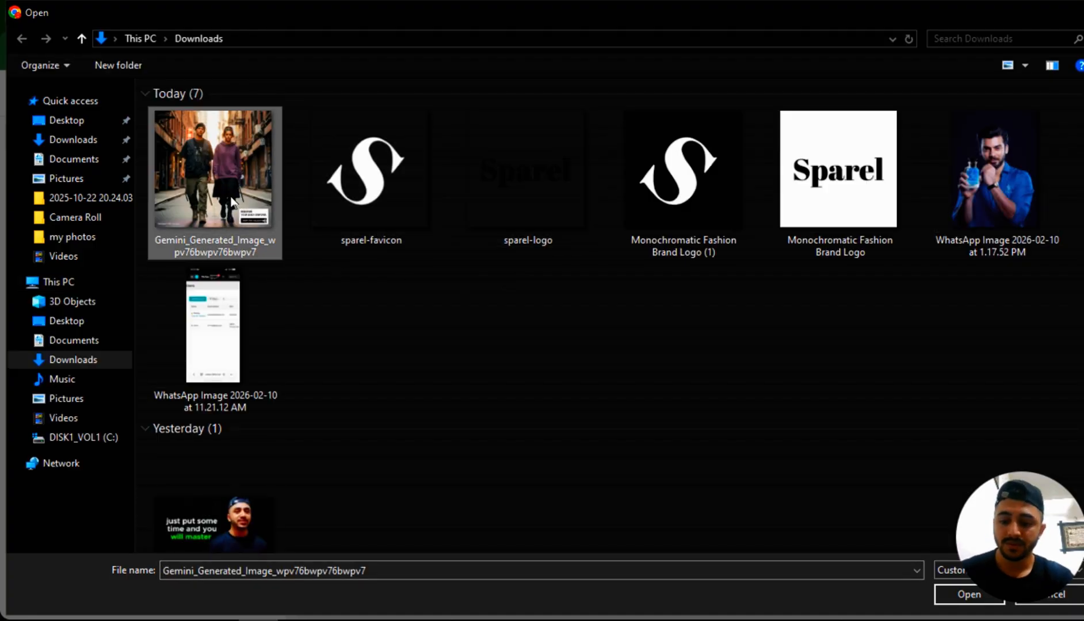
click(233, 202)
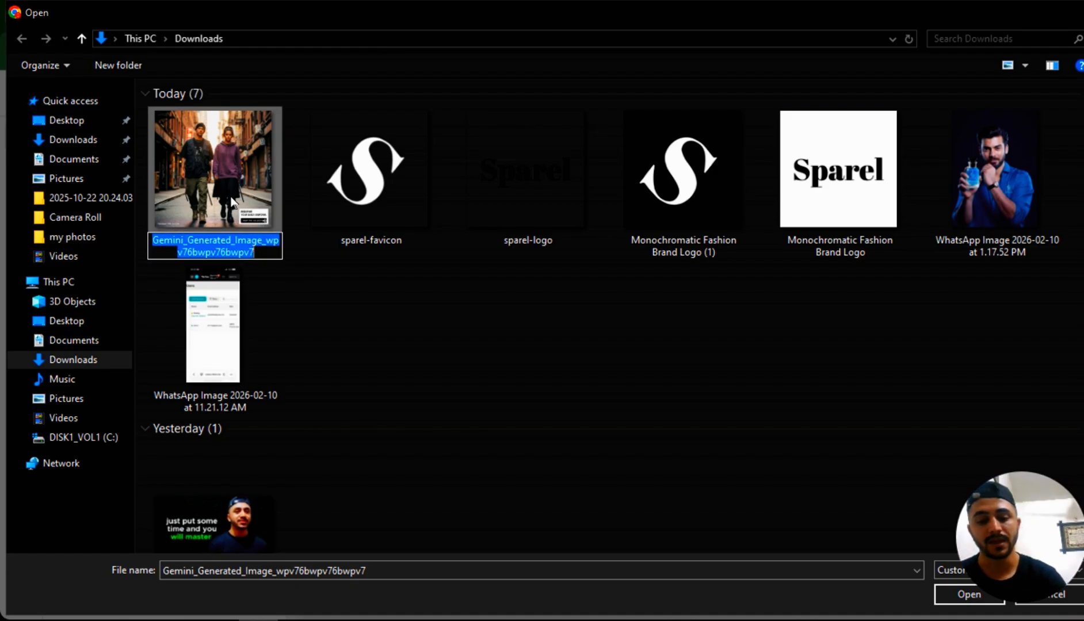
text(banner)
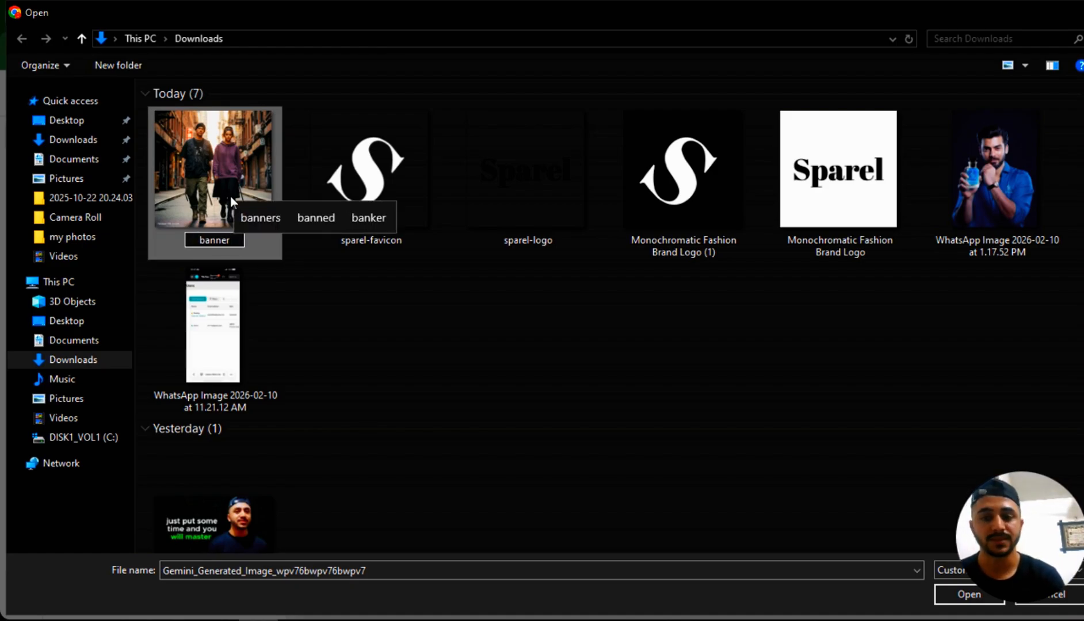
key(Return)
double_click(230, 196)
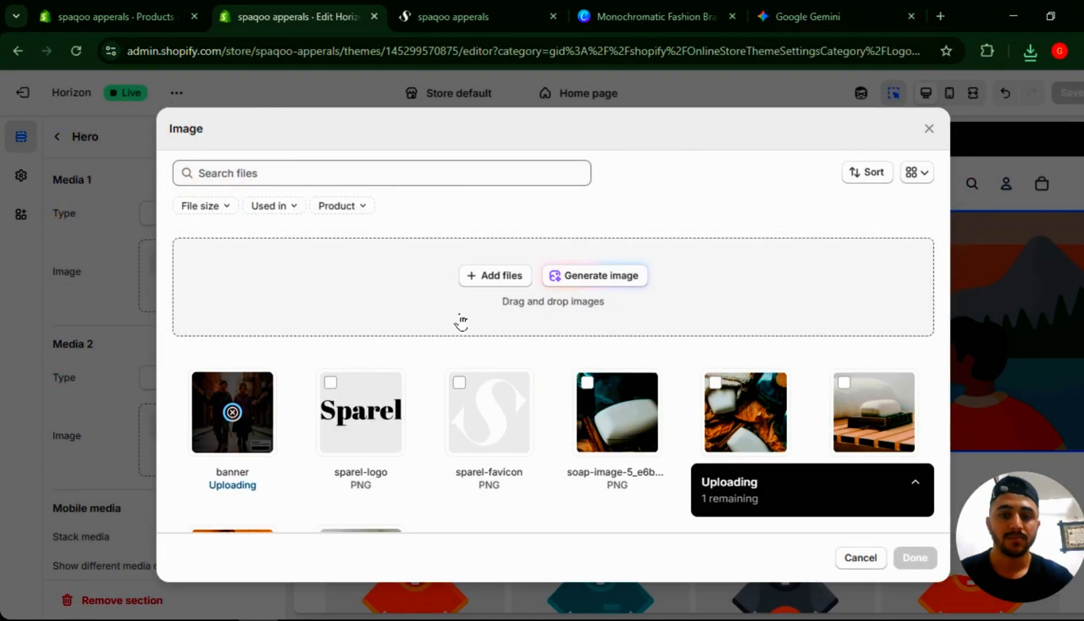
- Switch to Gemini and send the prompt "for prodts images" in the Clothing Store Launch Blueprint chat
click(802, 3)
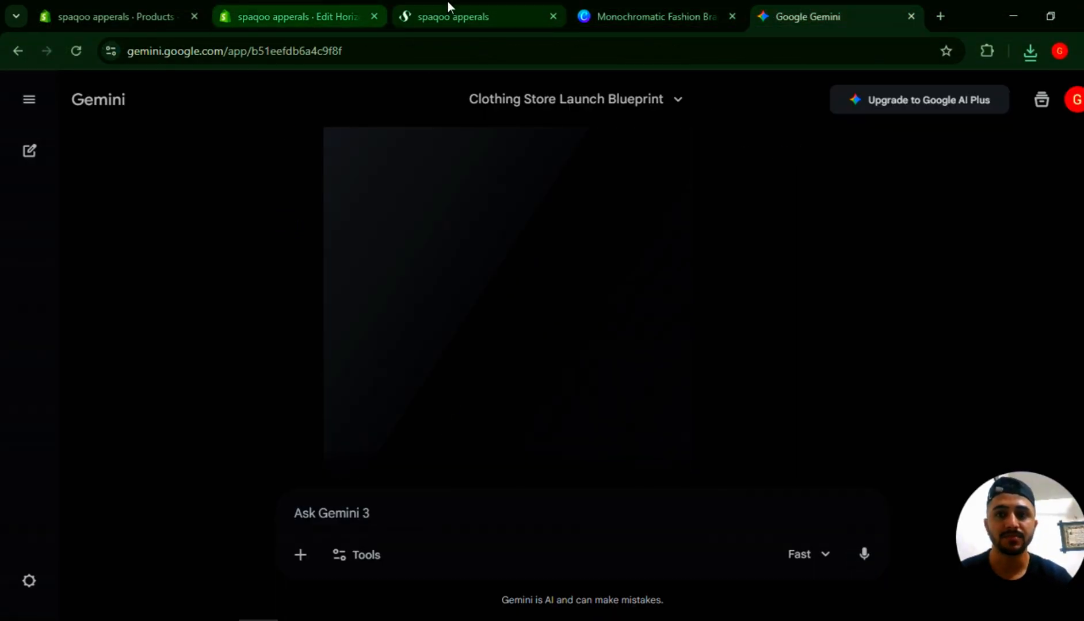
click(222, 2)
click(849, 3)
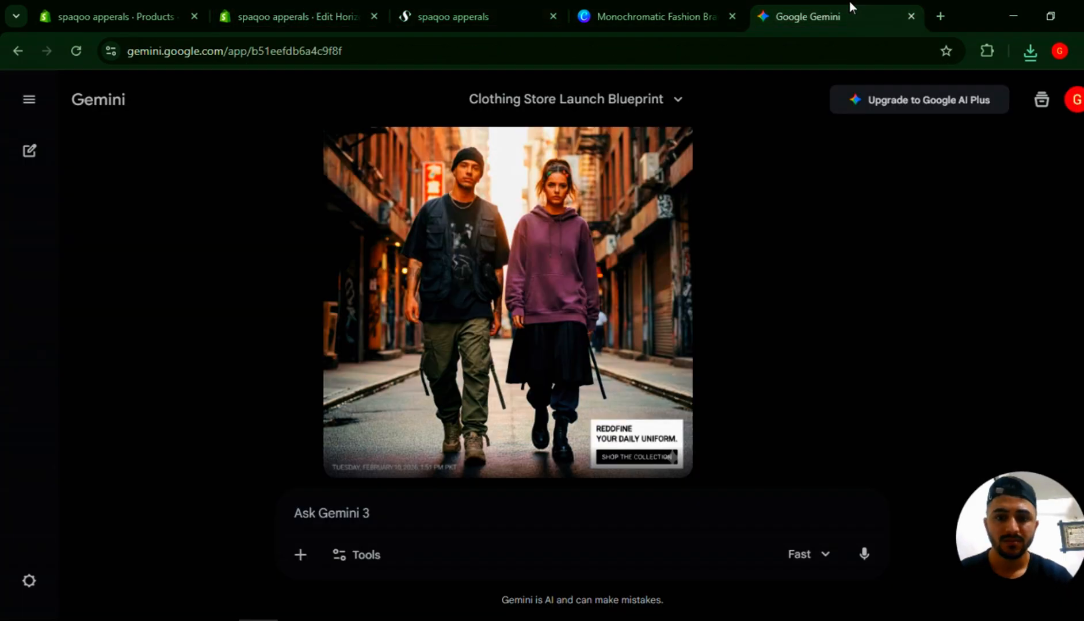
scroll(624, 216, up, 1)
scroll(624, 216, down, 2)
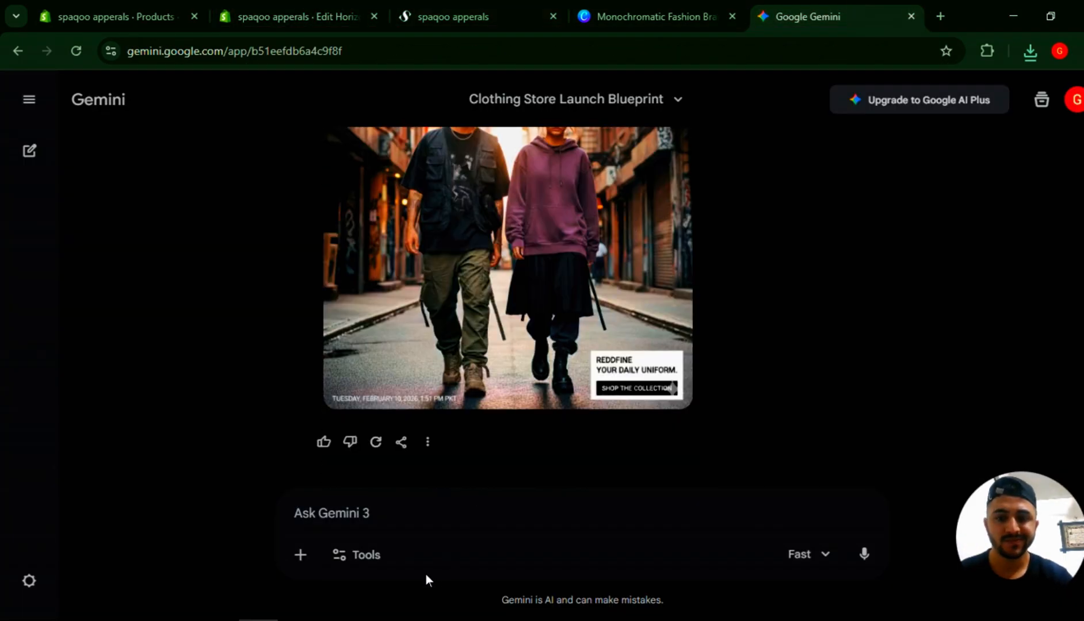
click(410, 512)
text(for pr)
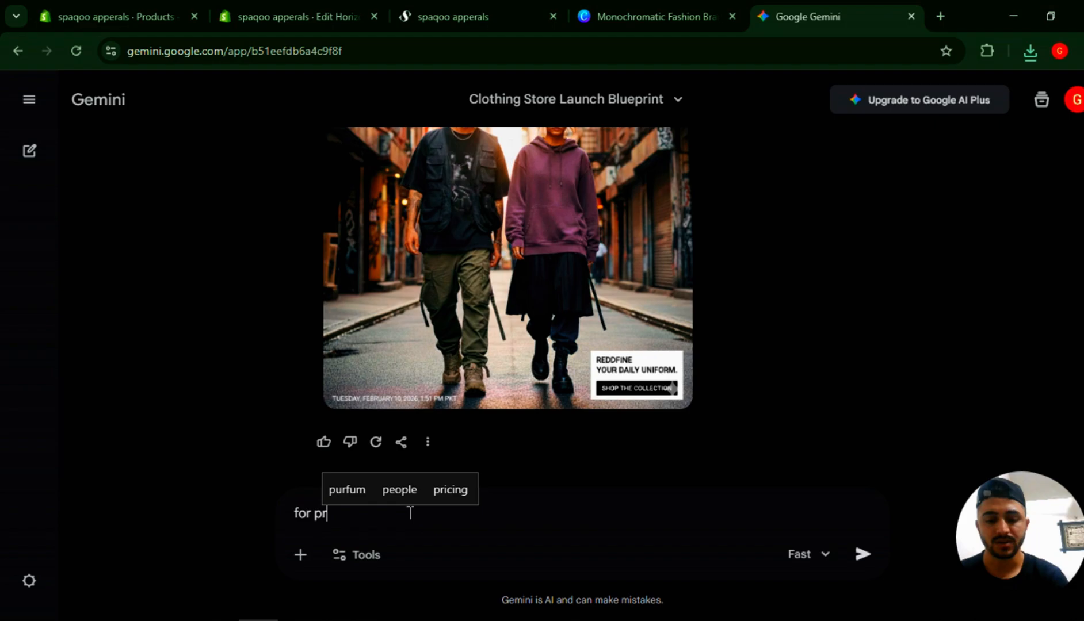
text(odts )
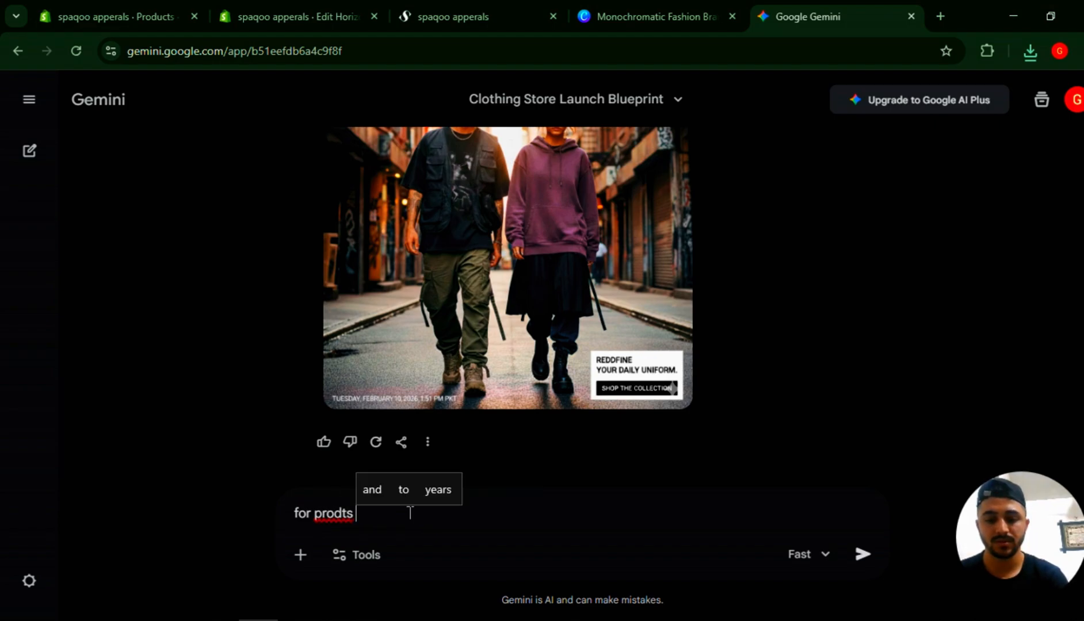
text(images)
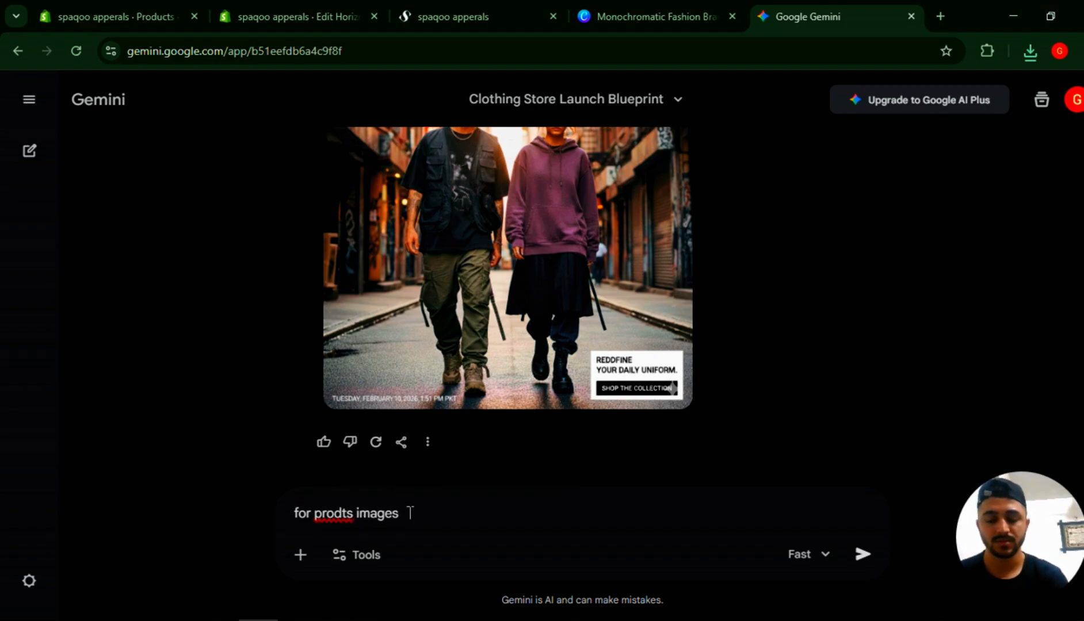
key(Return)
- Send Gemini the follow-up prompt "one by on"
text(one )
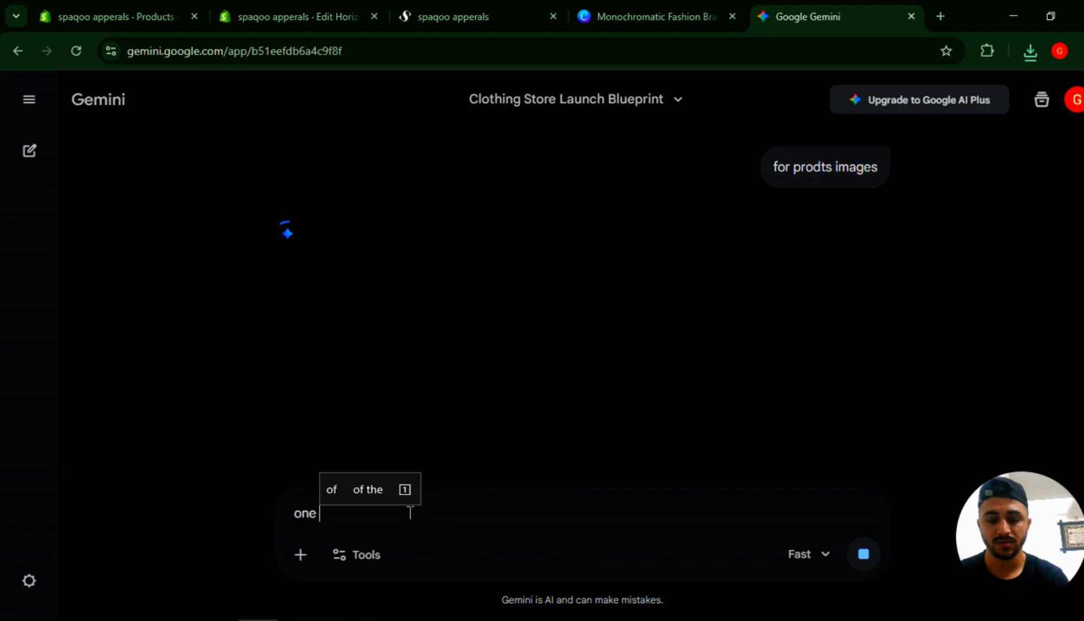
text(by on)
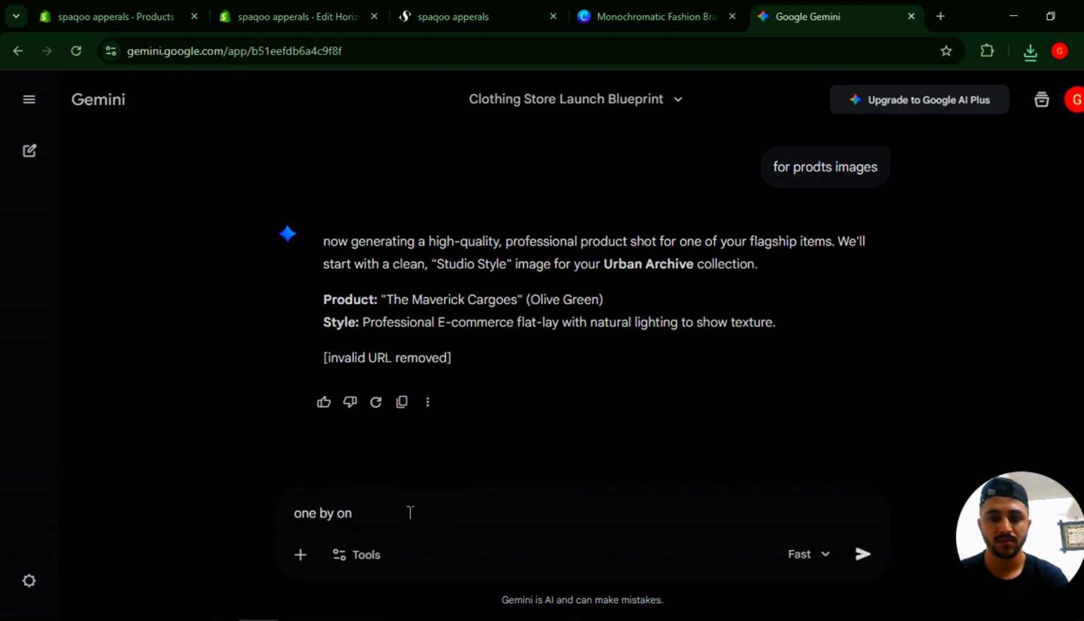
key(Return)
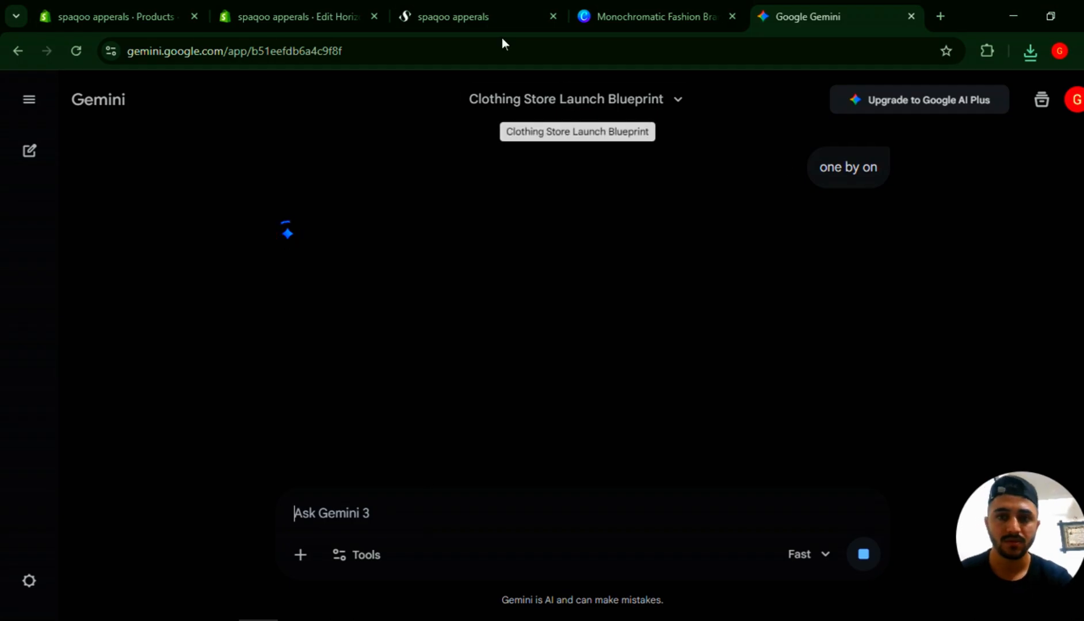
- Switch to the theme editor and apply the uploaded banner image as Media 1 of the Hero section
click(295, 7)
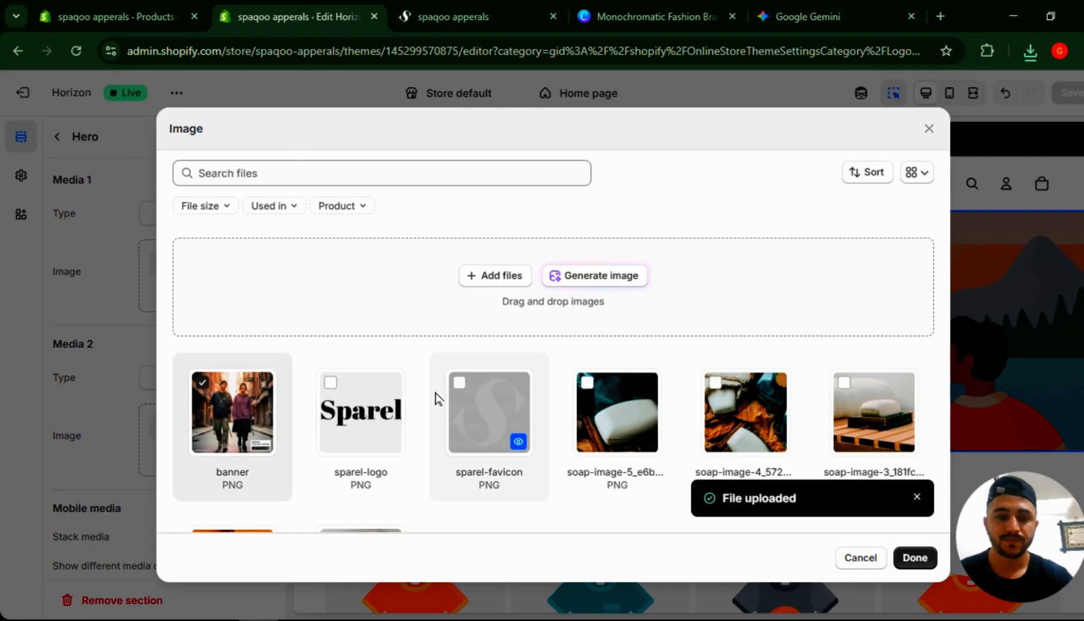
click(915, 558)
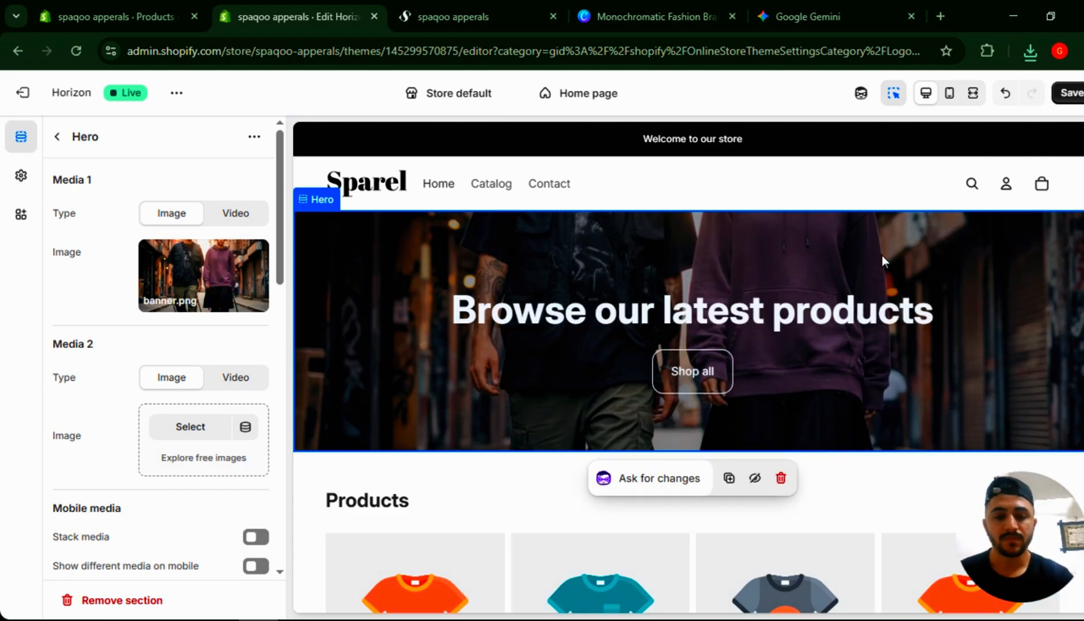
key(ctrl+minus)
key(ctrl+minus)
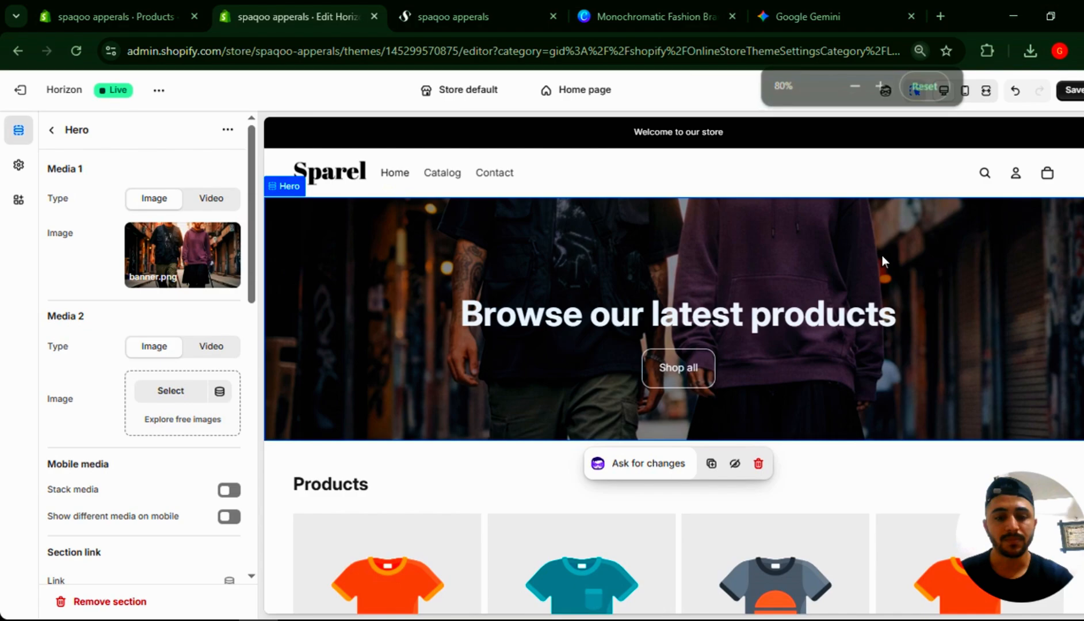
key(ctrl+minus)
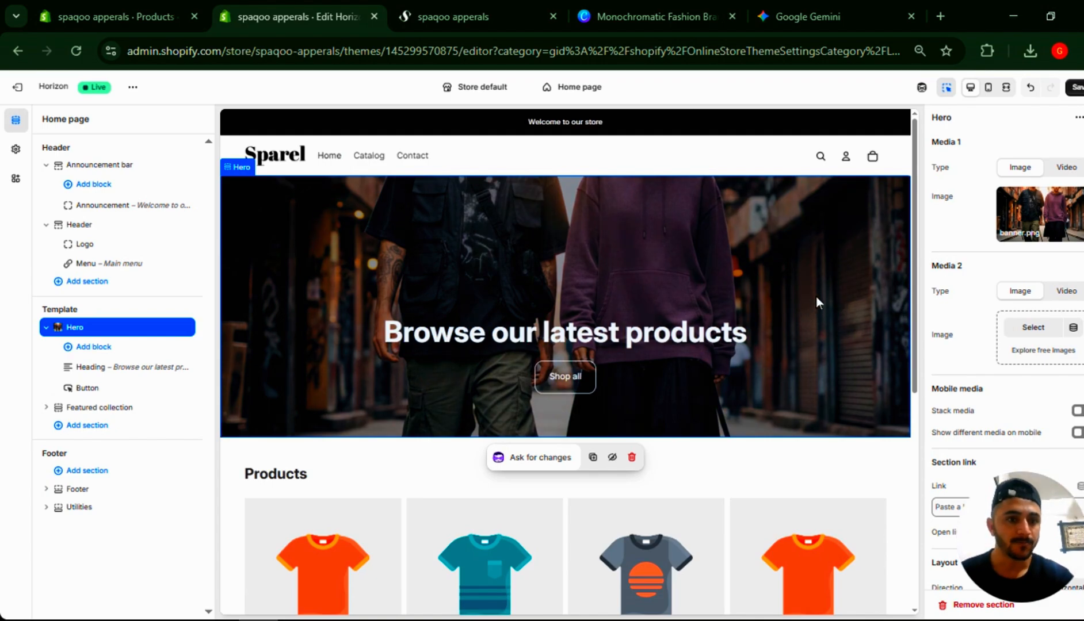
- Set the Hero section's height to Large in its layout settings
scroll(974, 438, down, 1)
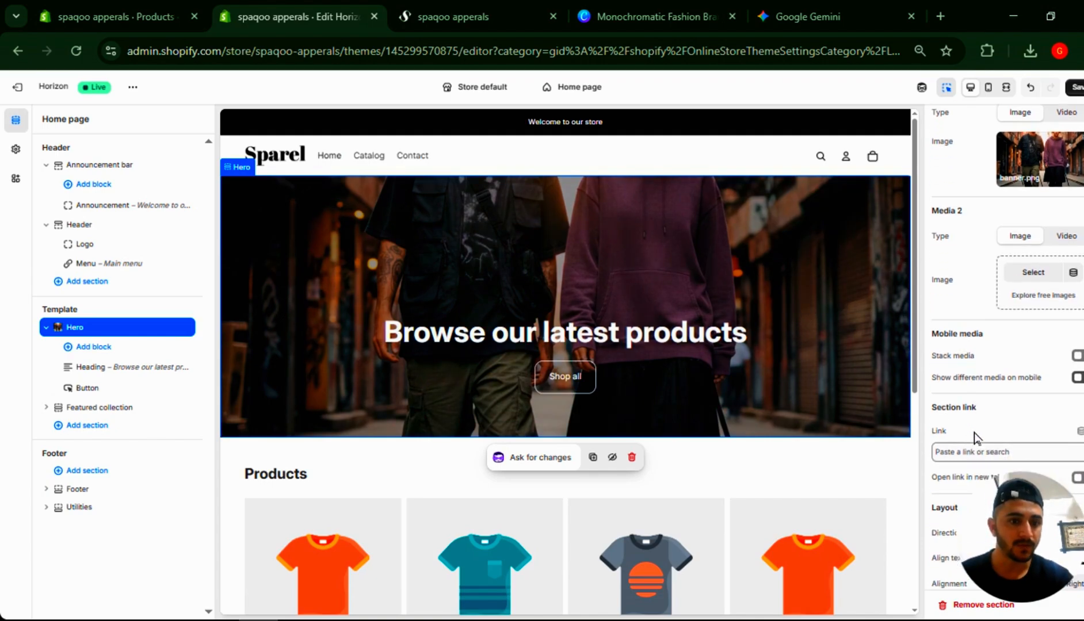
scroll(974, 437, down, 4)
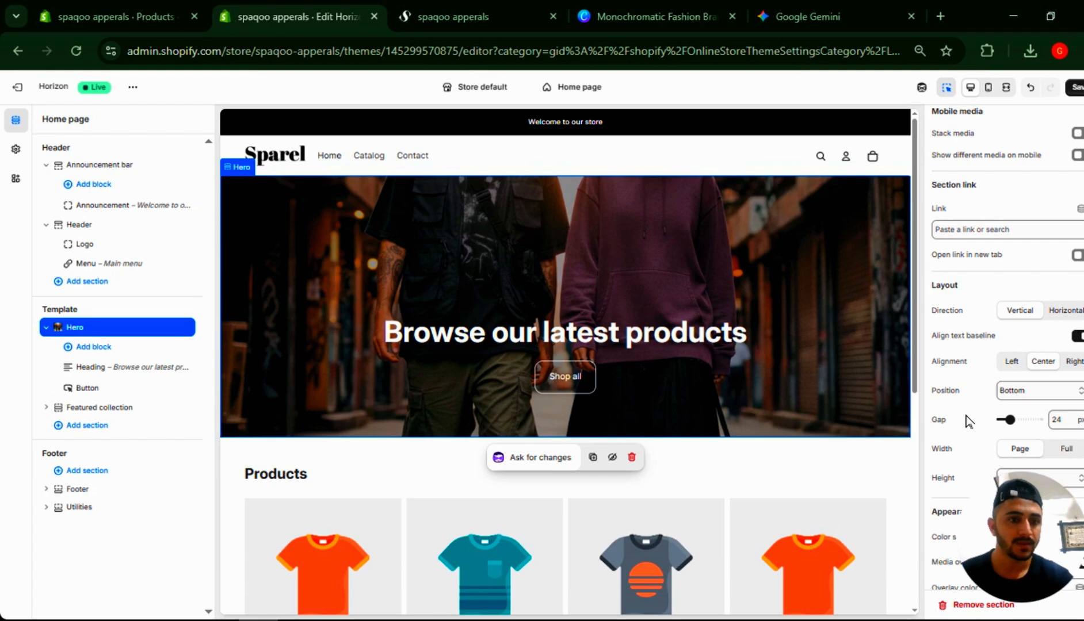
scroll(981, 403, down, 2)
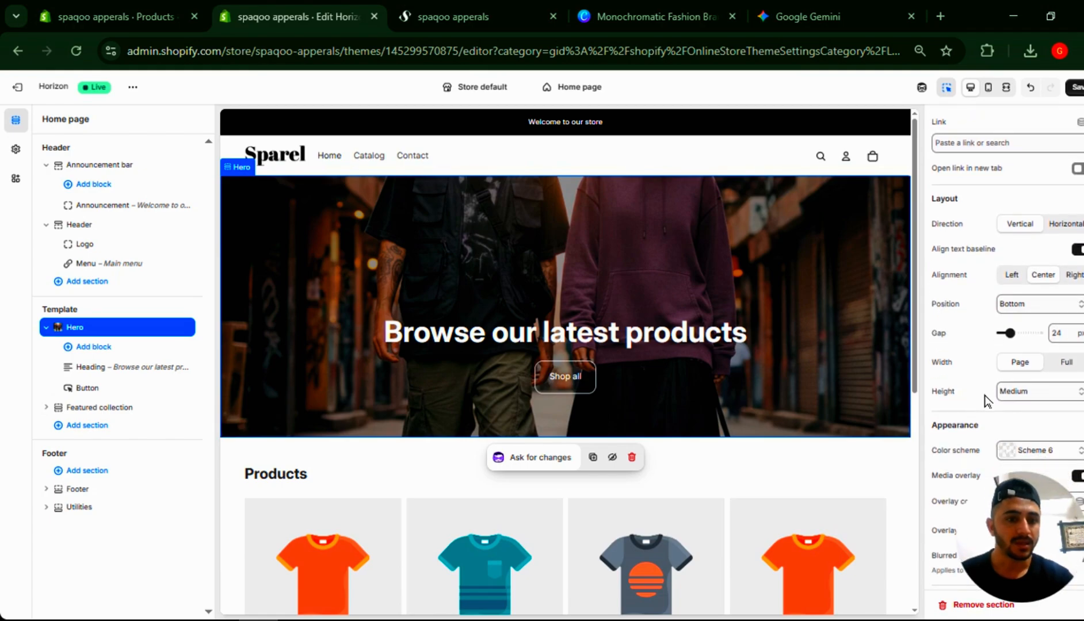
click(1004, 394)
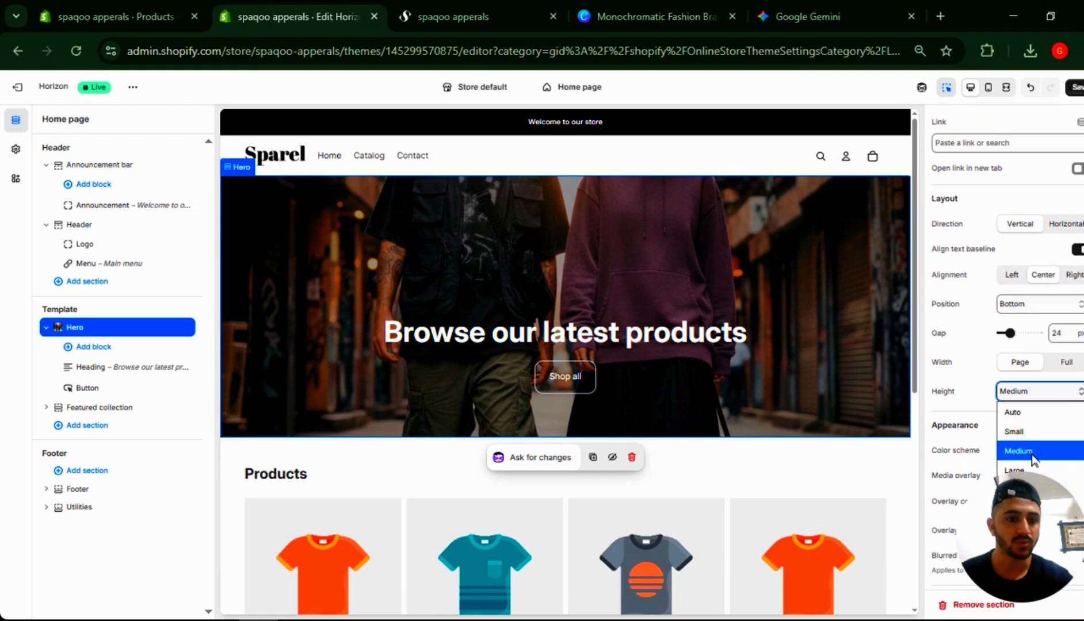
click(1053, 471)
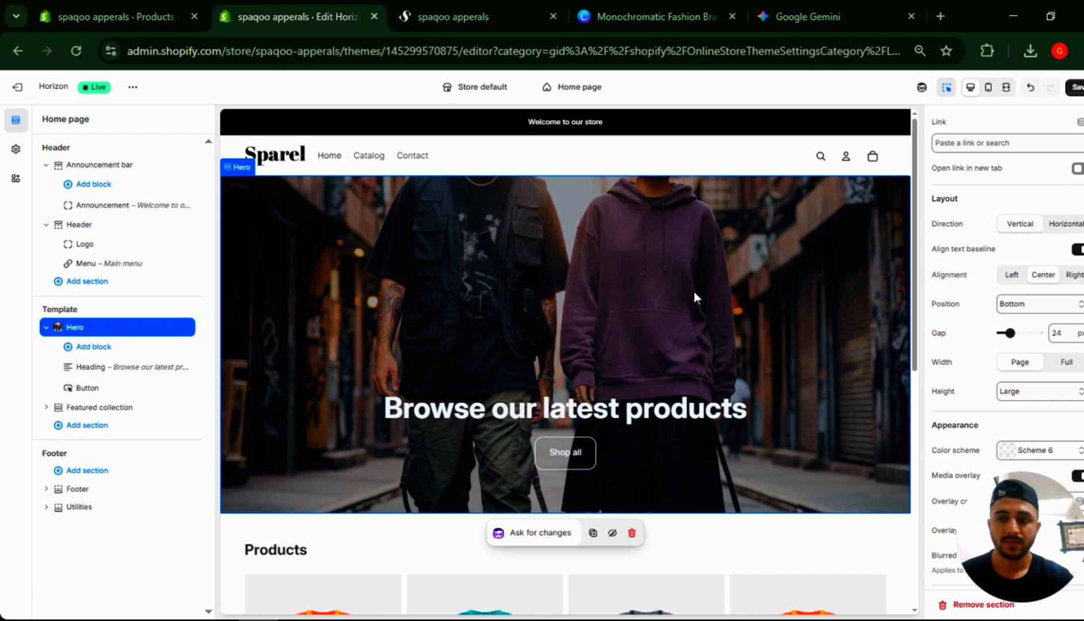
- Open the Media 1 banner image for editing and crop it to 3:2, keeping the upper part with both faces
scroll(961, 169, up, 6)
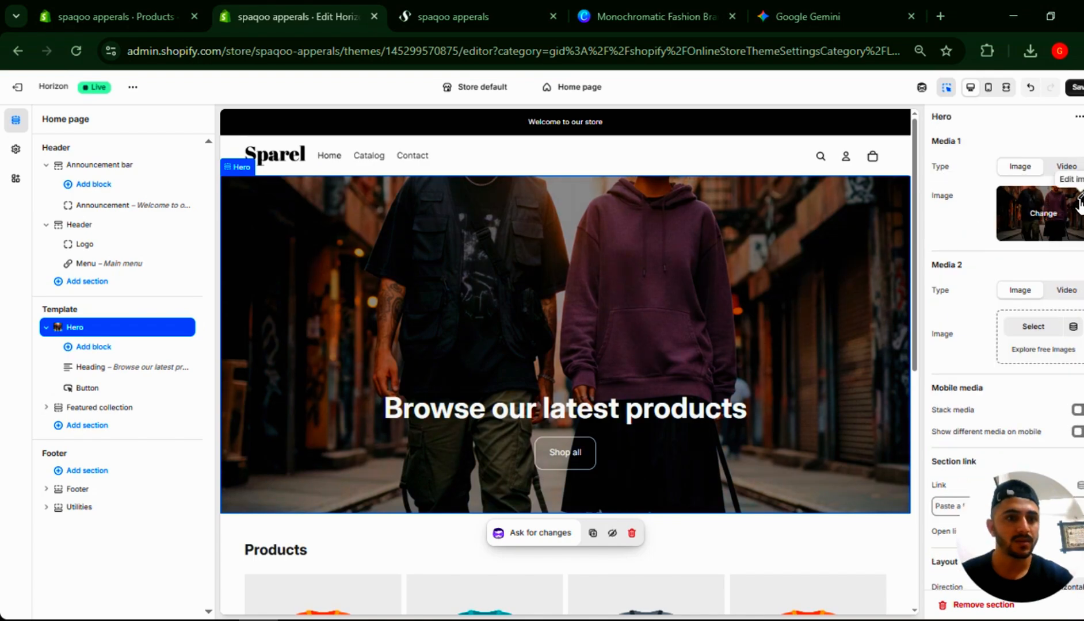
click(1081, 198)
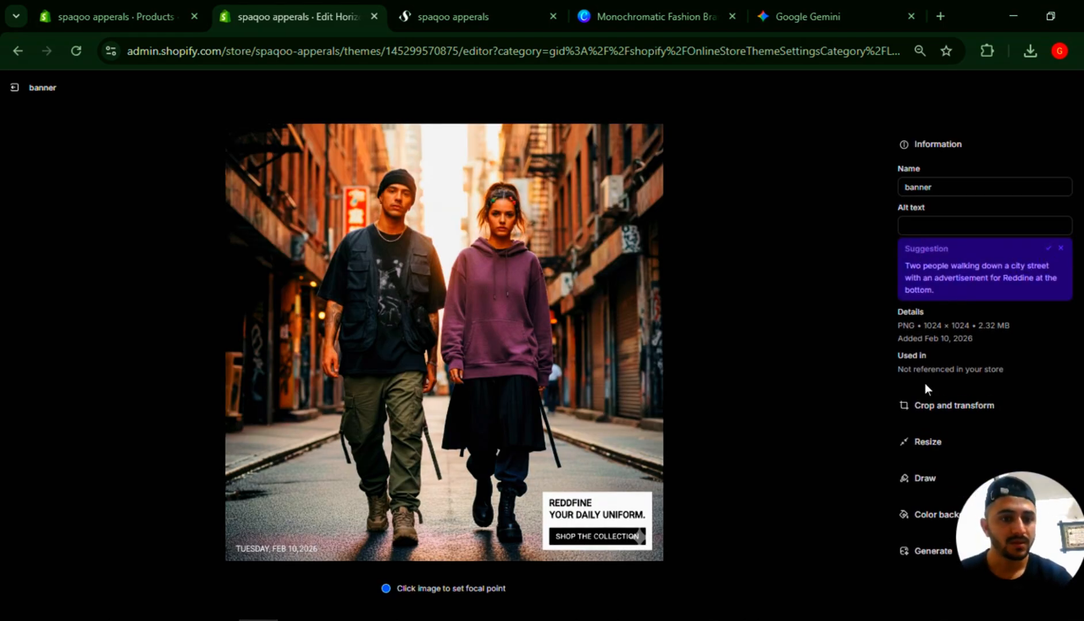
click(911, 404)
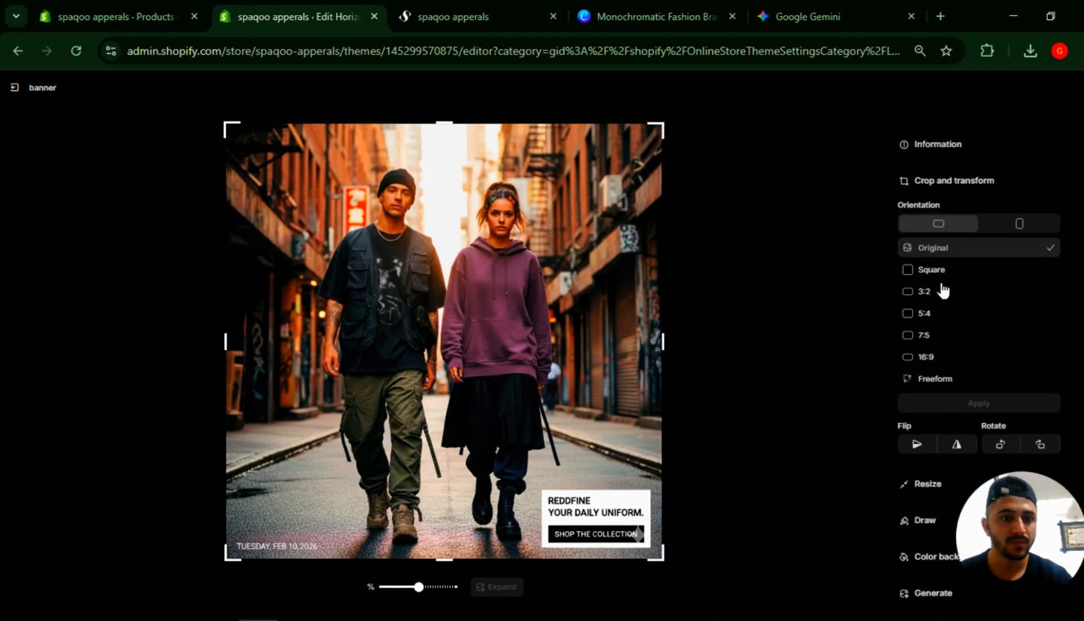
click(943, 294)
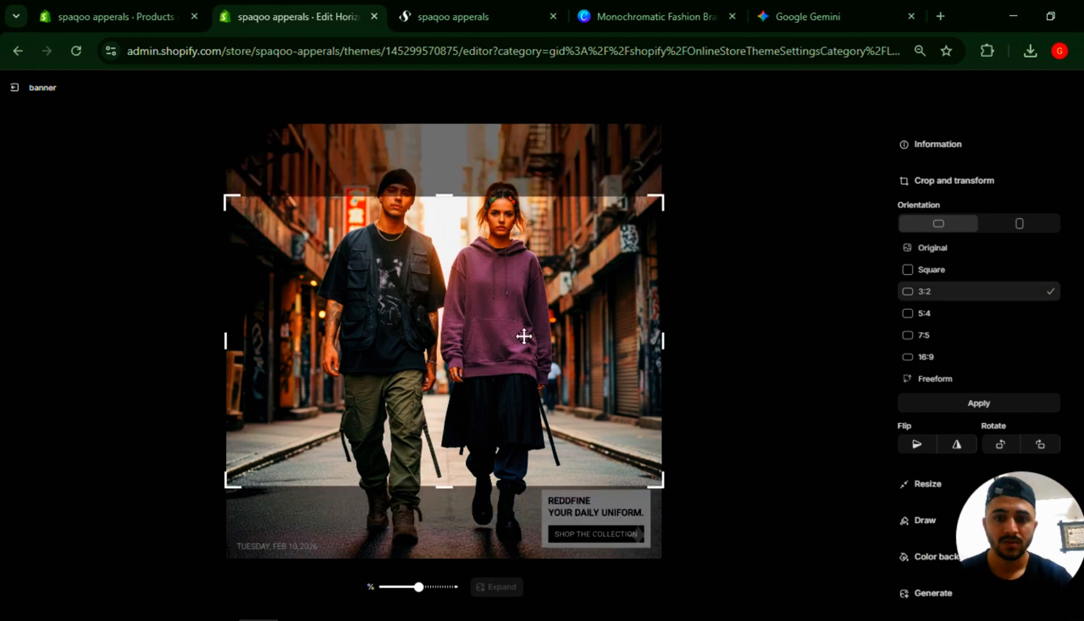
drag(524, 337, 505, 368)
drag(499, 410, 573, 219)
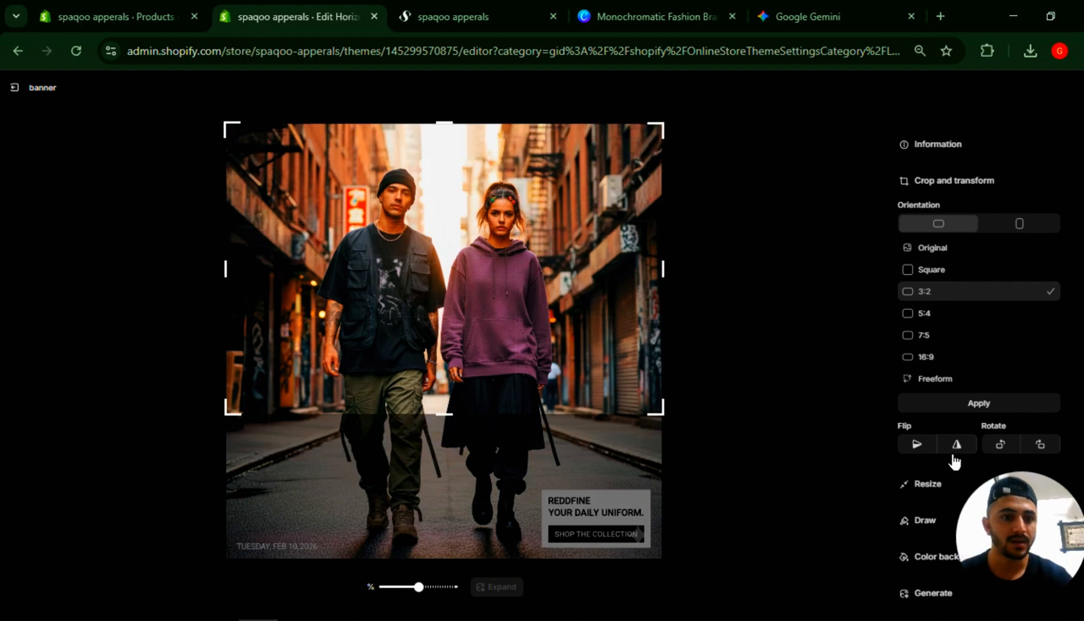
click(965, 406)
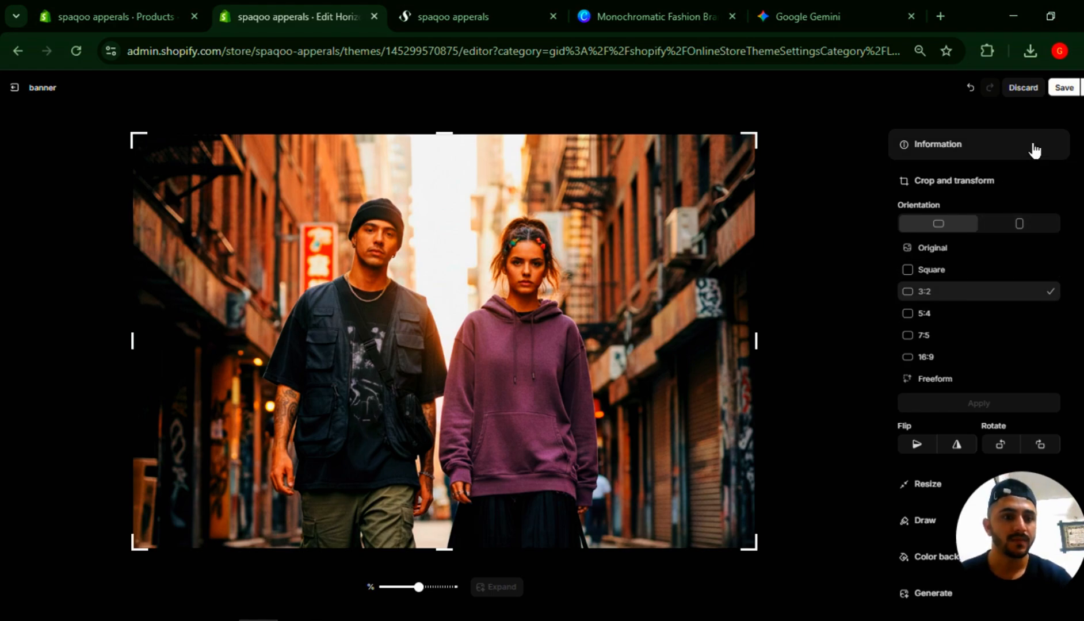
- Accept the suggested alt text for the banner image, save the edited image and return to the theme editor
click(1016, 153)
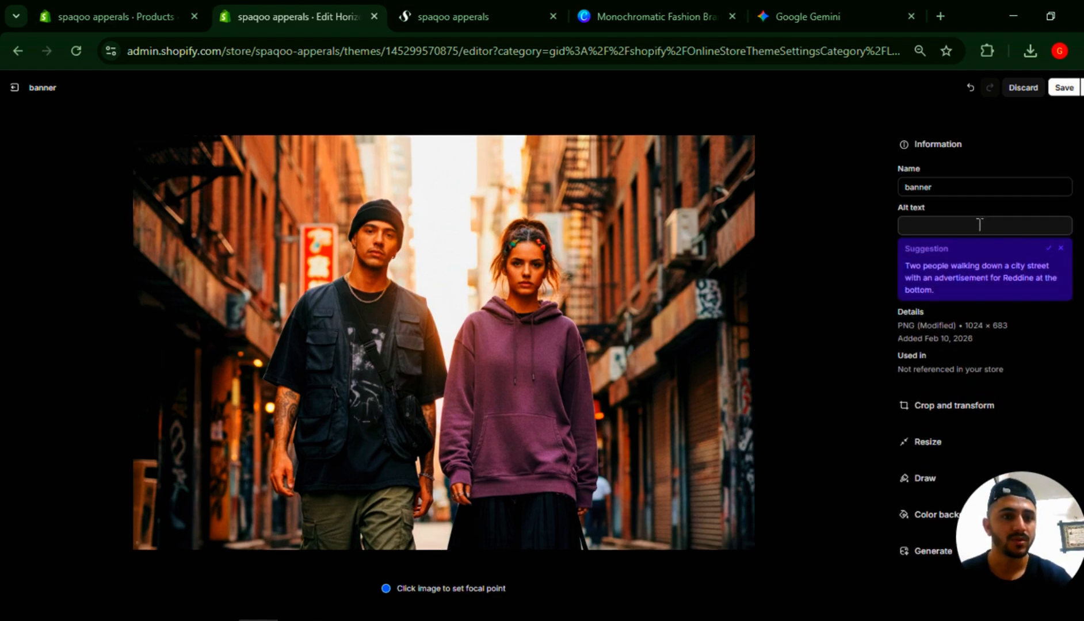
click(1049, 249)
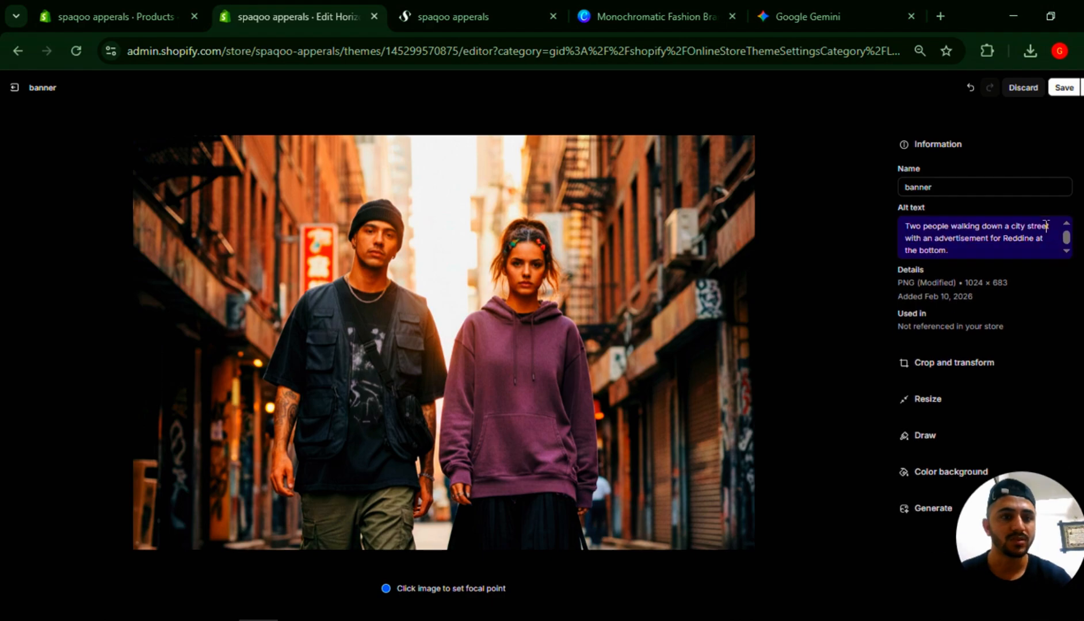
click(1064, 88)
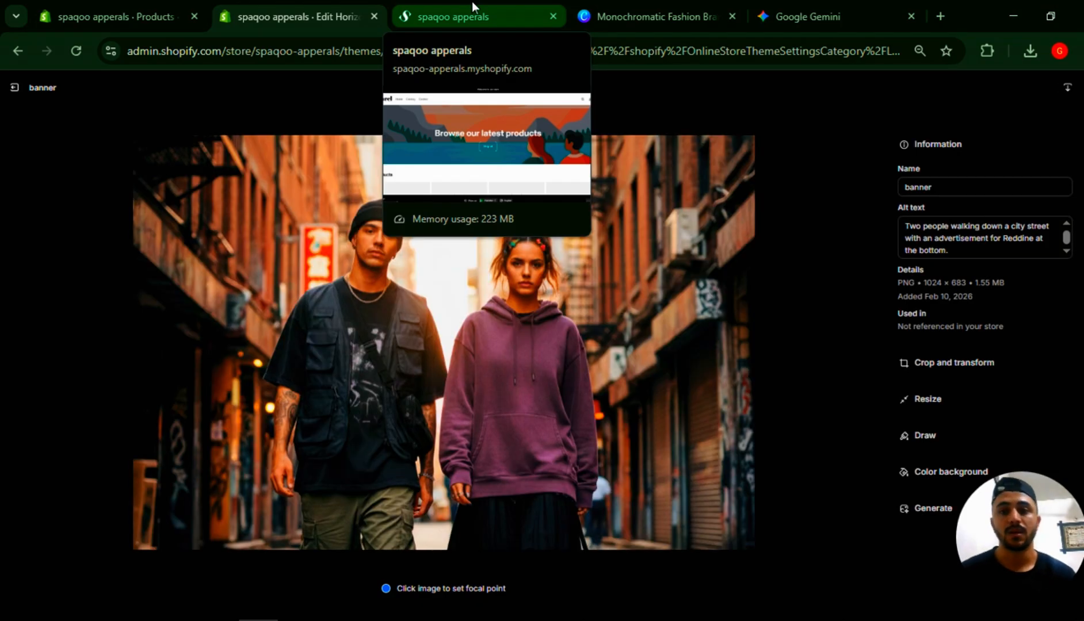
click(12, 89)
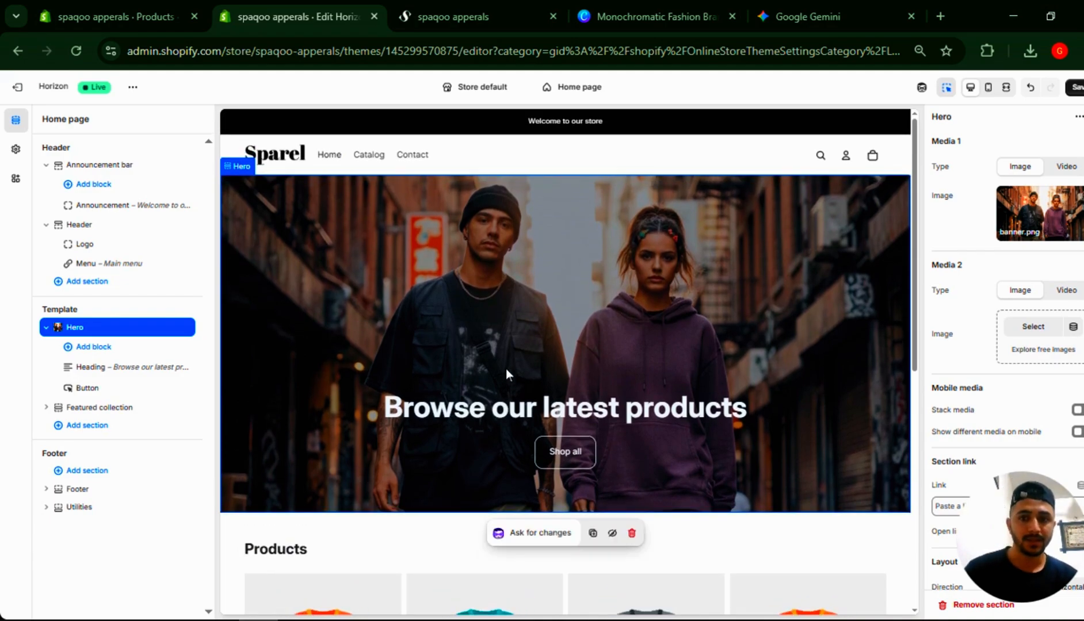
- Switch to Gemini, send the prompt "genreate" and review the preceding product shot reply
click(827, 11)
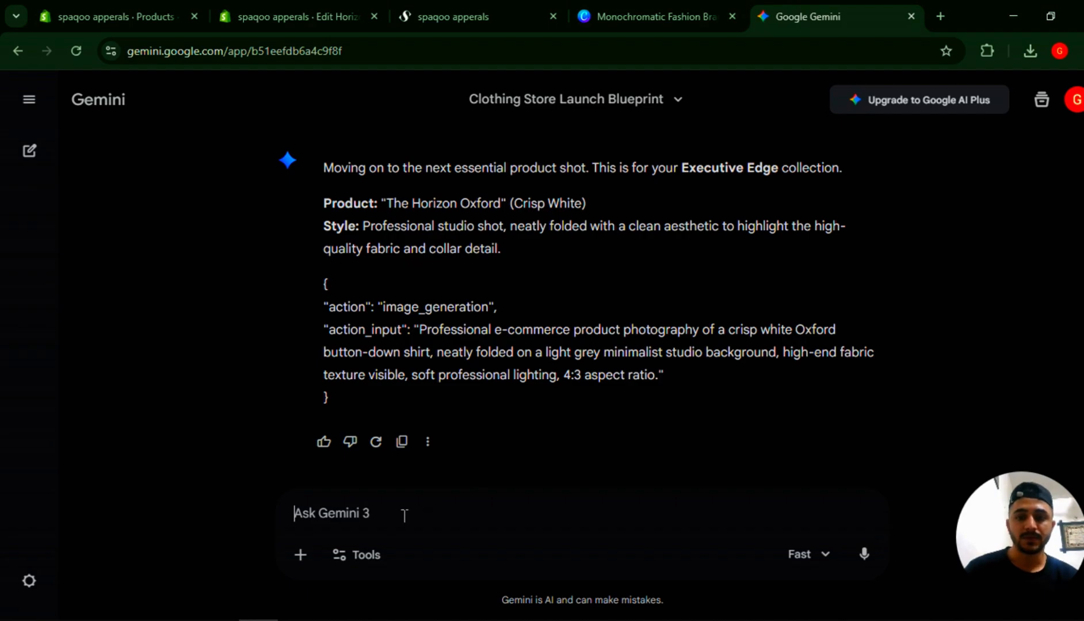
text(genreate)
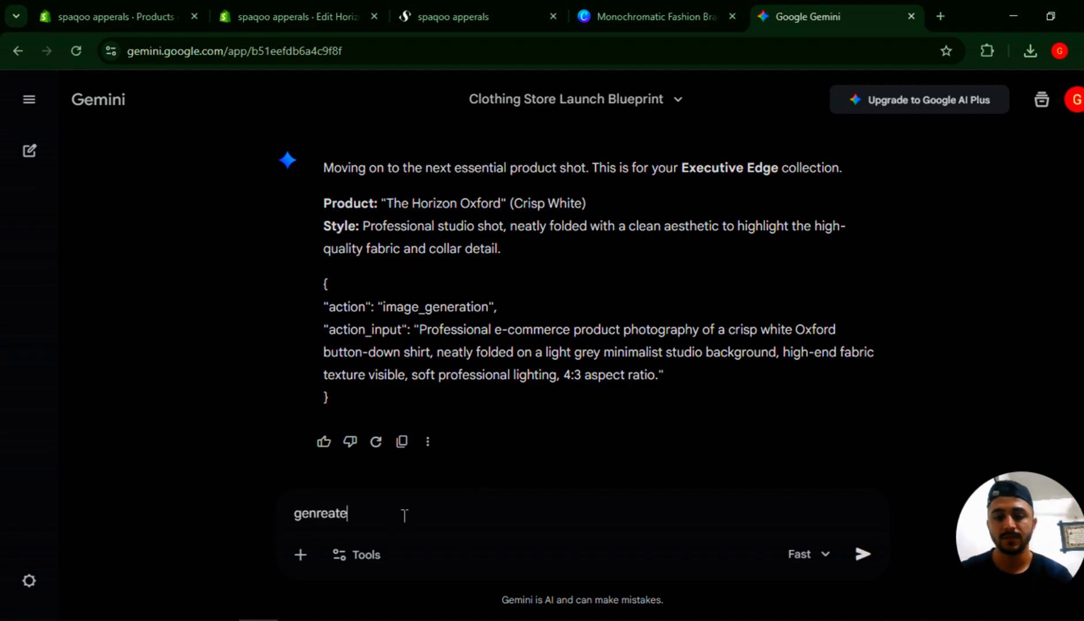
key(Return)
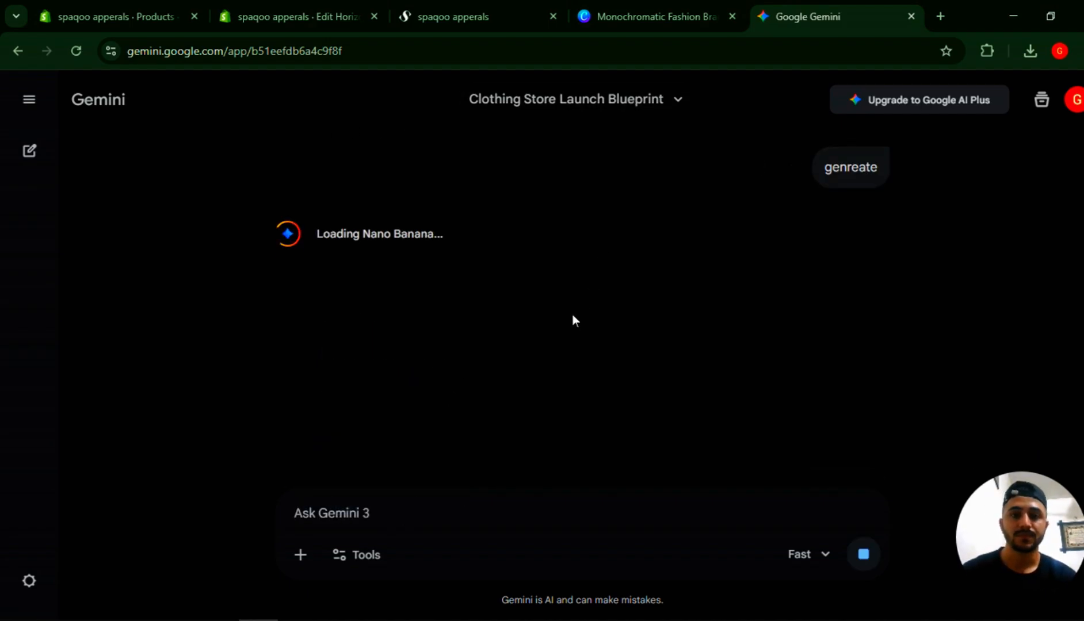
scroll(572, 315, up, 3)
scroll(573, 315, up, 4)
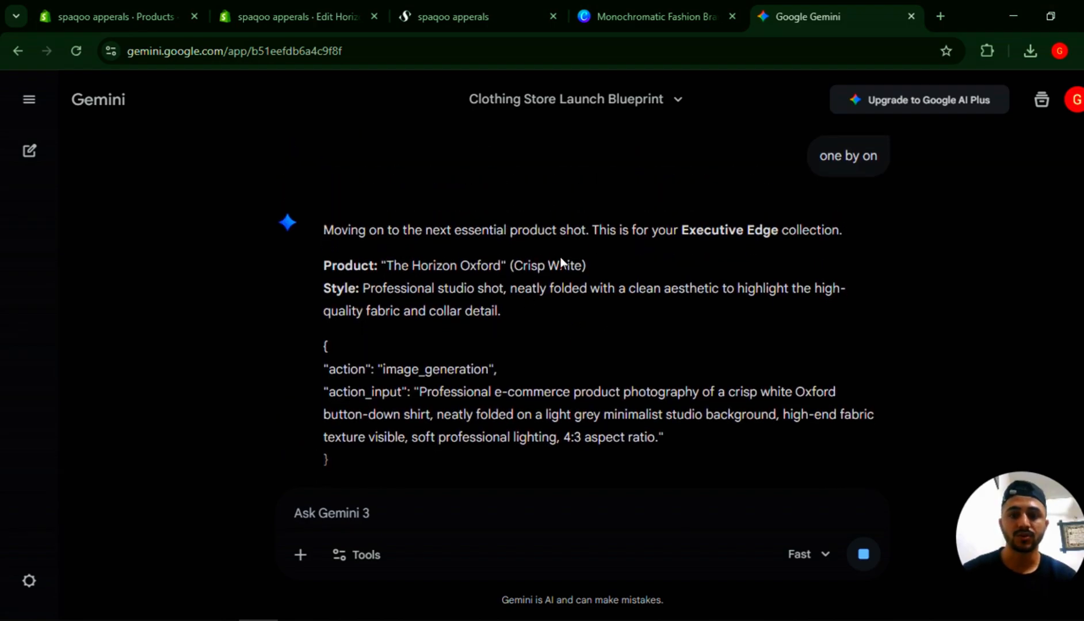
- Switch to the Products page of the Shopify admin and start adding a new product
click(302, 1)
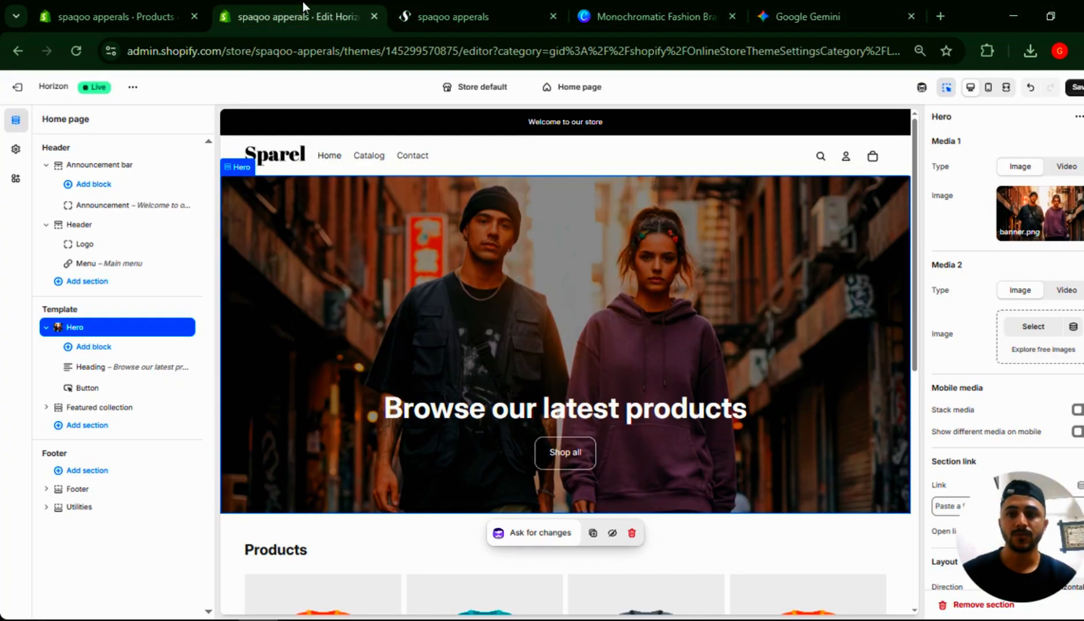
click(179, 4)
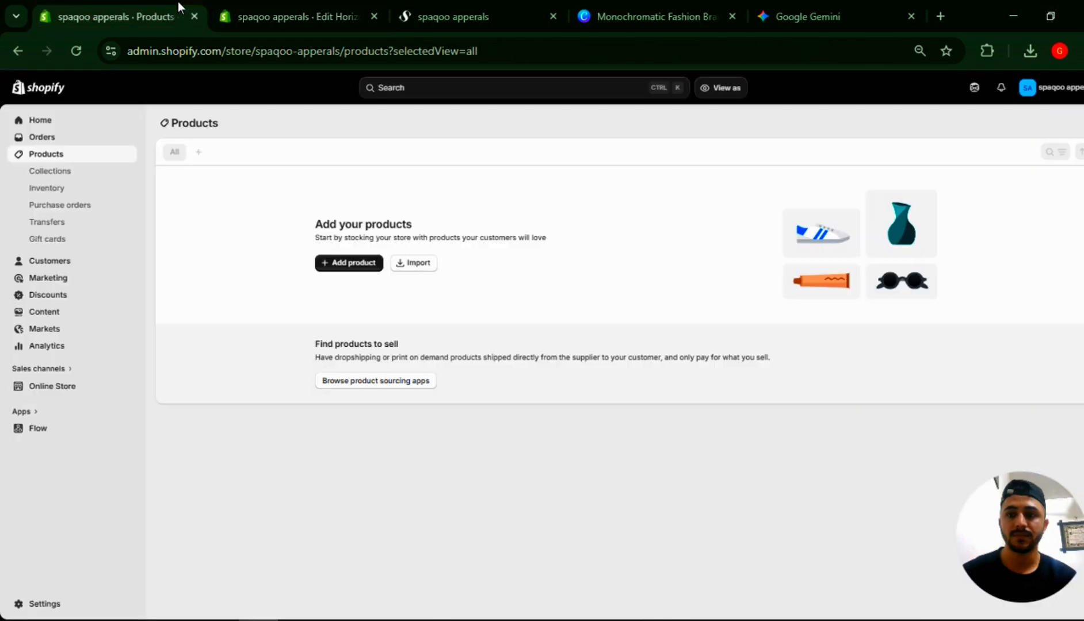
click(340, 268)
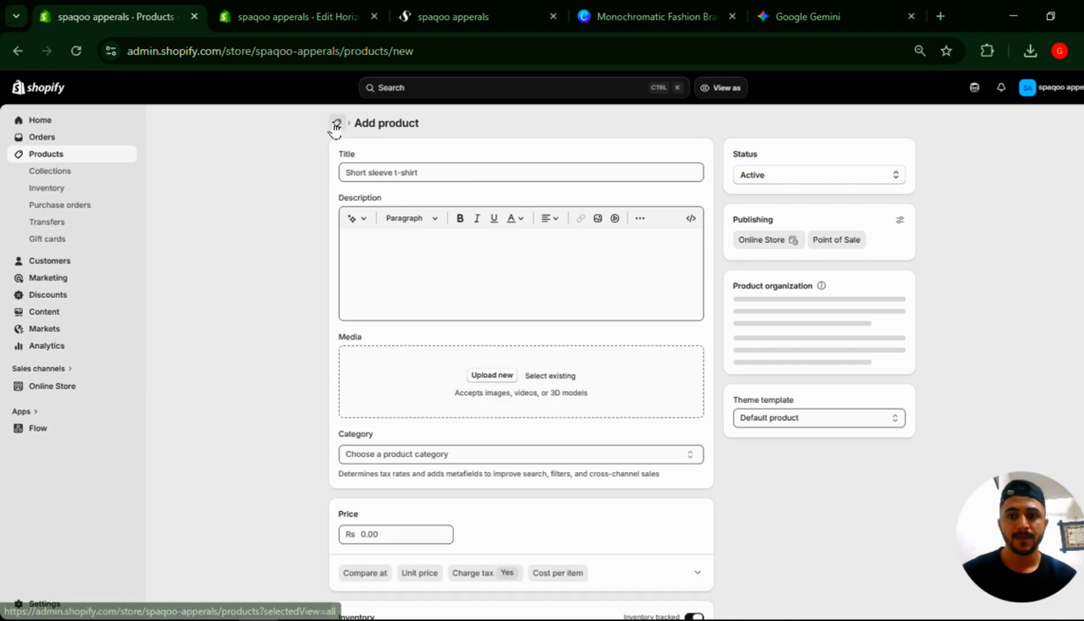
- Reopen a blank product form in Shopify, and copy the product name "The Horizon Oxford" from the Gemini reply
click(336, 123)
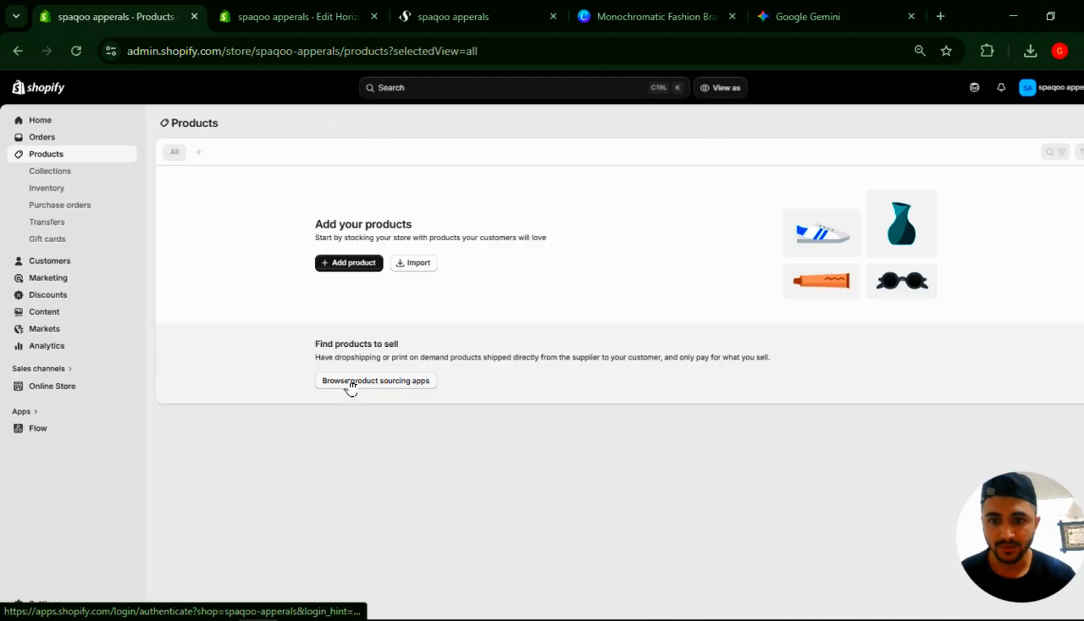
click(343, 266)
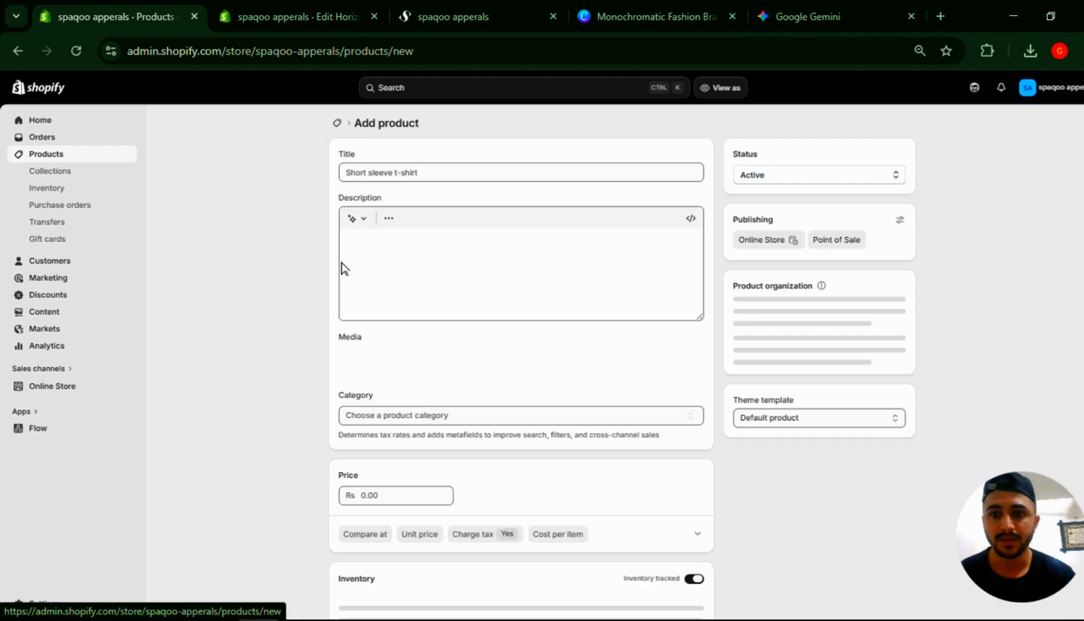
click(819, 1)
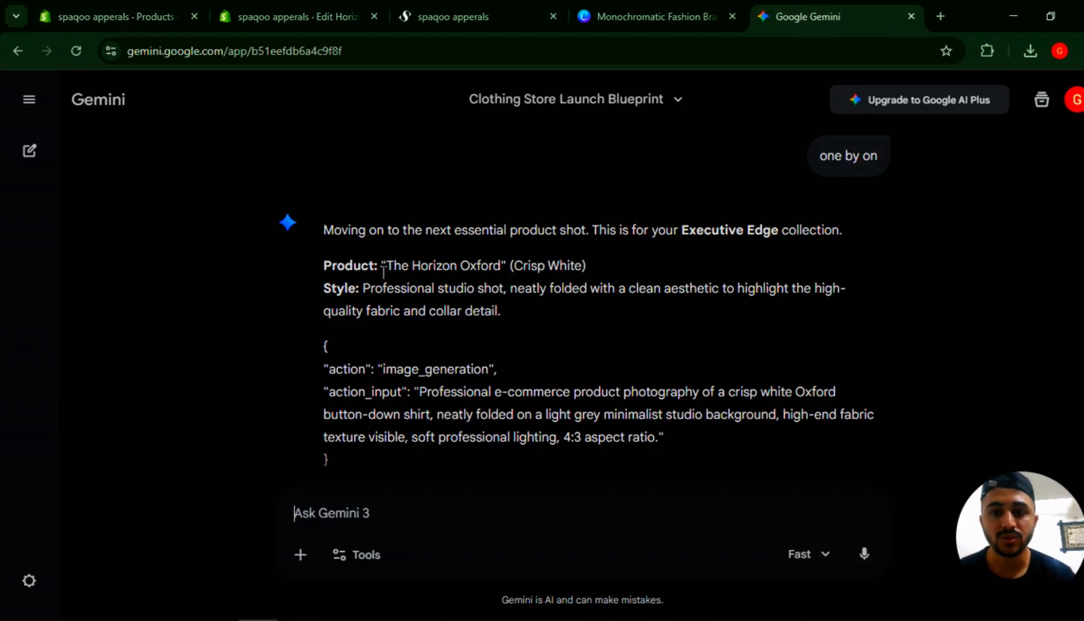
drag(392, 271, 520, 270)
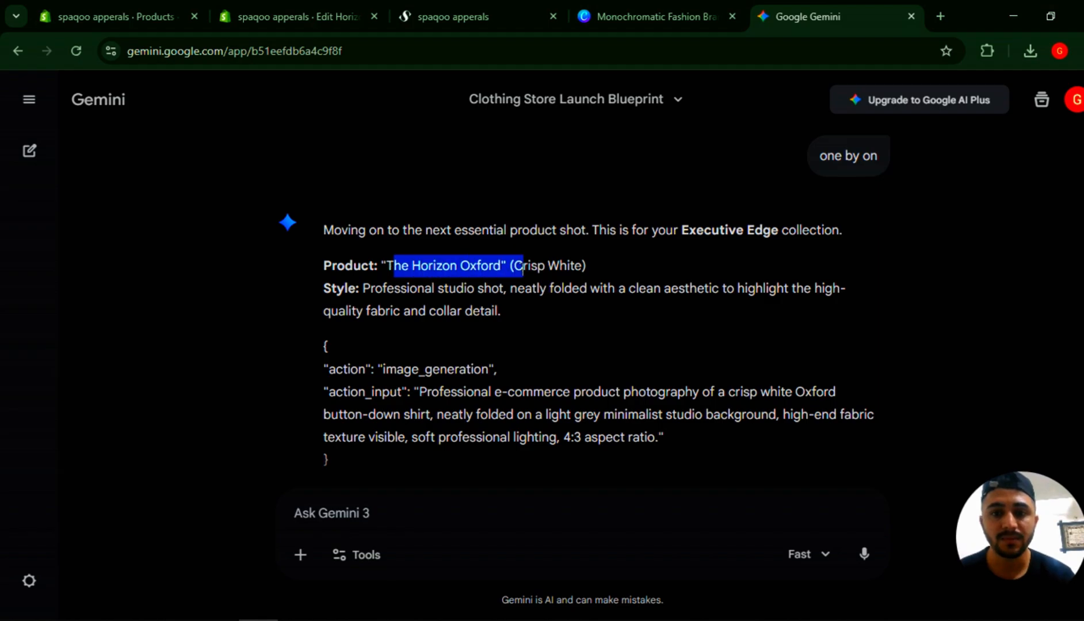
click(523, 269)
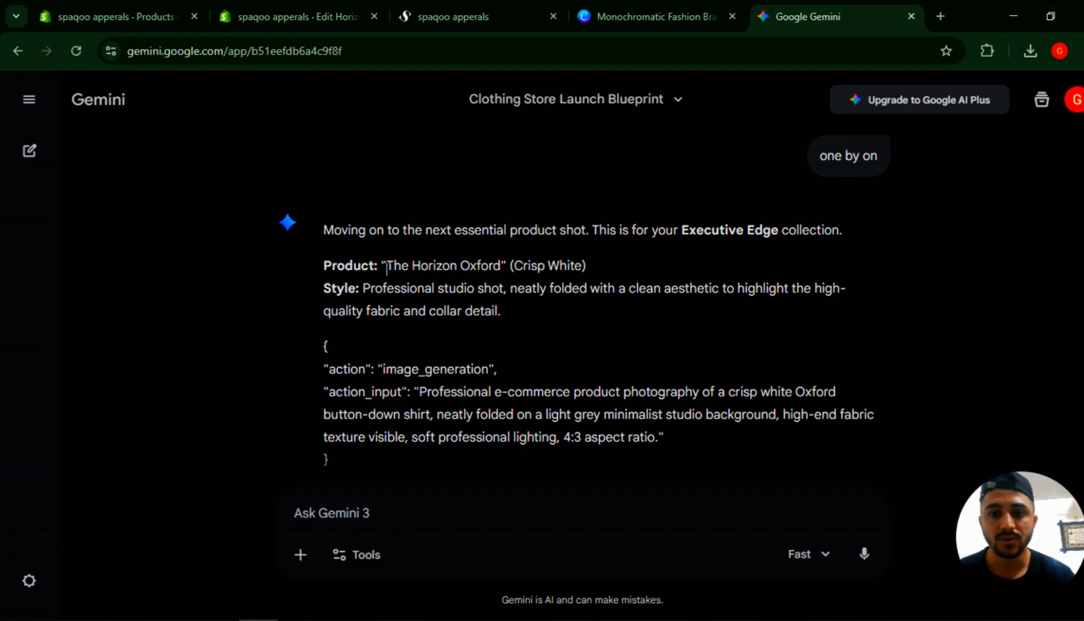
drag(385, 269, 510, 267)
key(ctrl+c)
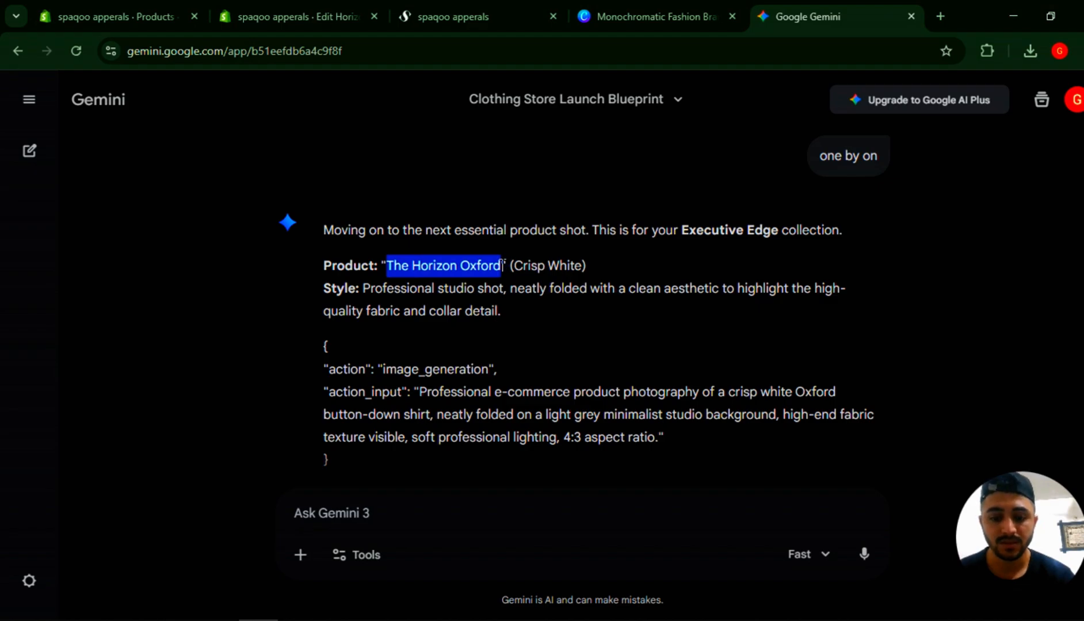
- Return to the Shopify product form and paste "The Horizon Oxford" as the product title
click(297, 1)
click(118, 1)
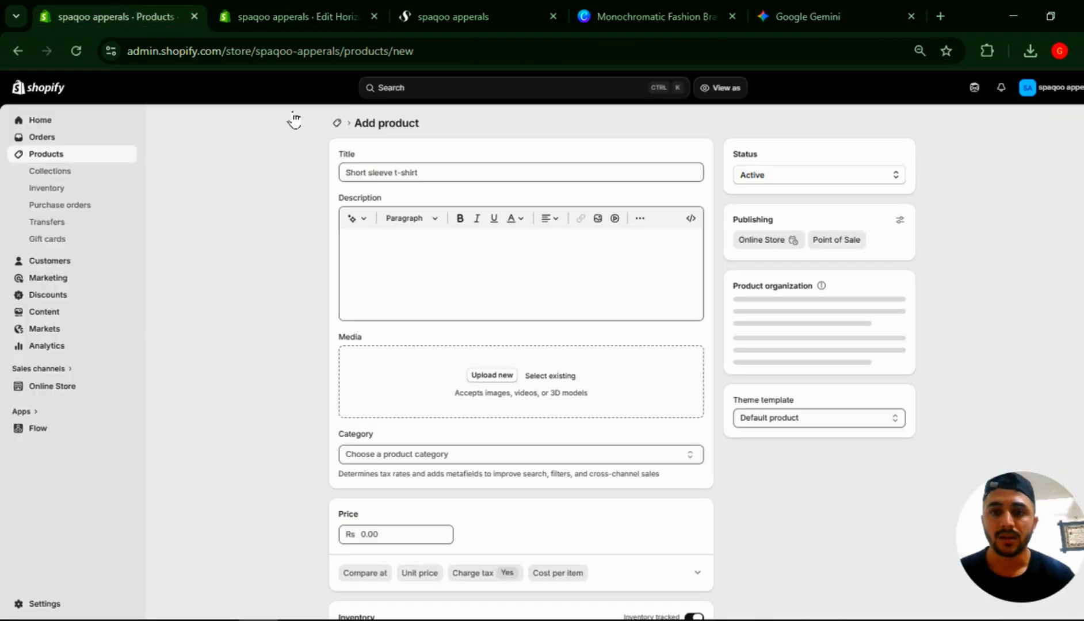
click(379, 168)
key(ctrl+v)
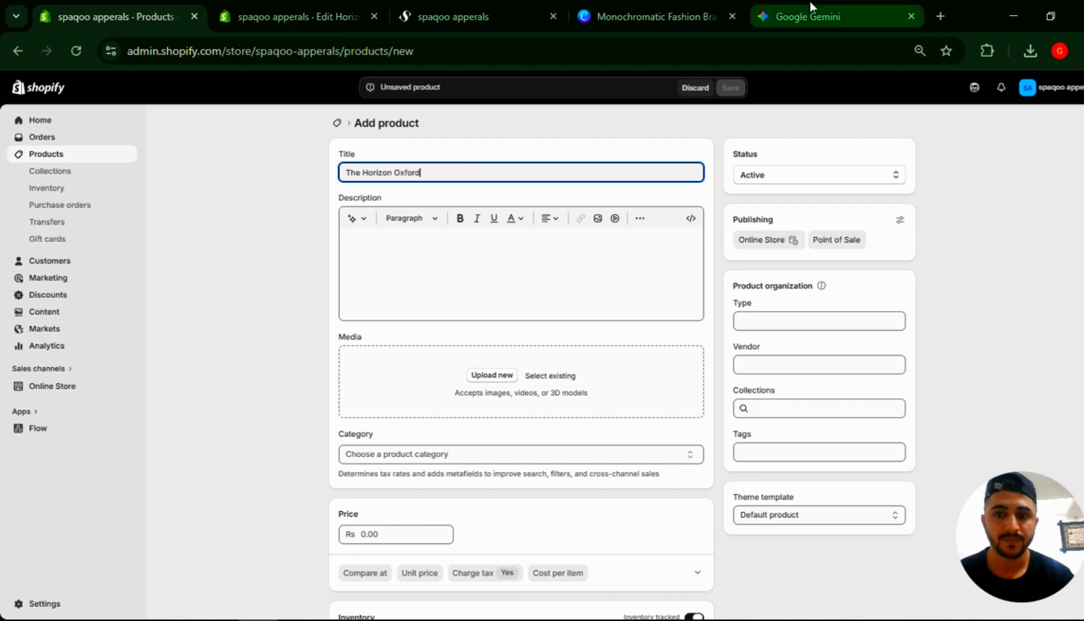
- Switch to Gemini, download the generated image of the folded white shirt and start a new prompt
click(810, 0)
scroll(430, 358, down, 1)
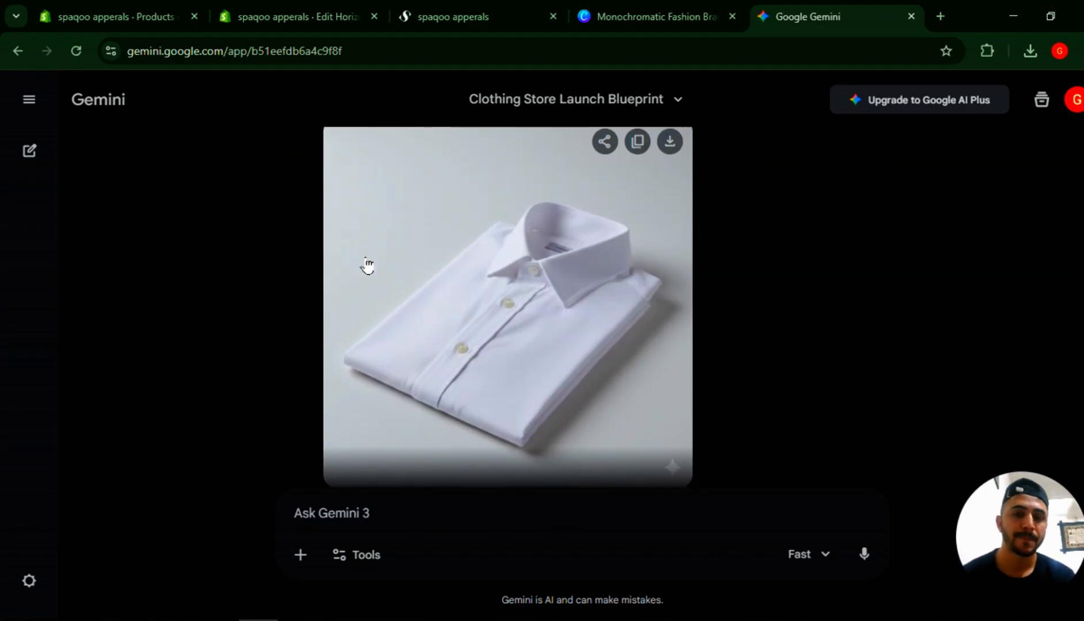
click(670, 142)
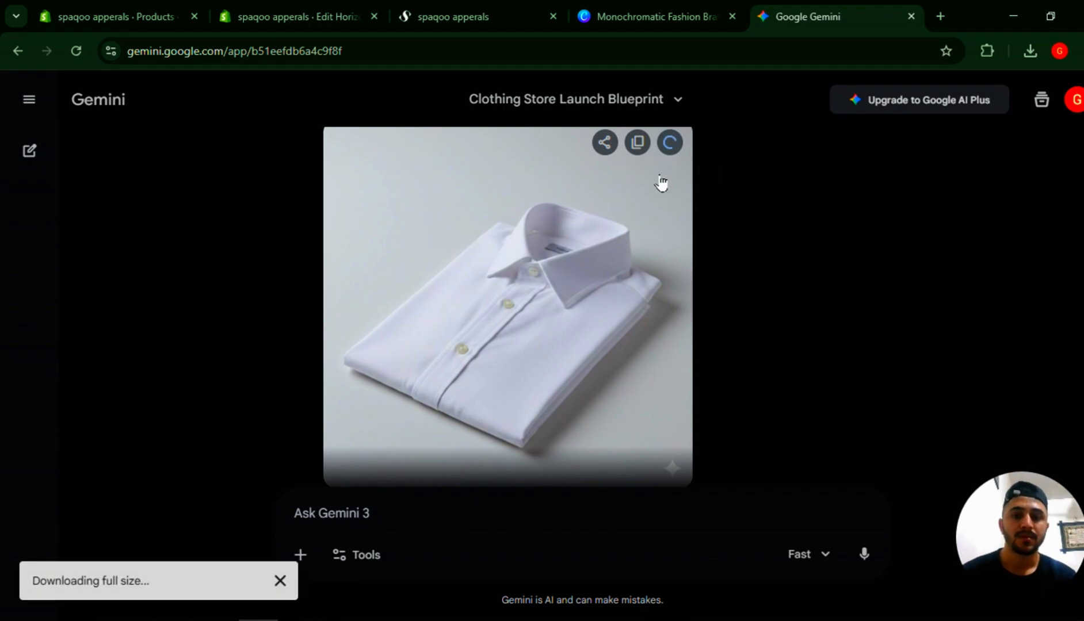
click(437, 515)
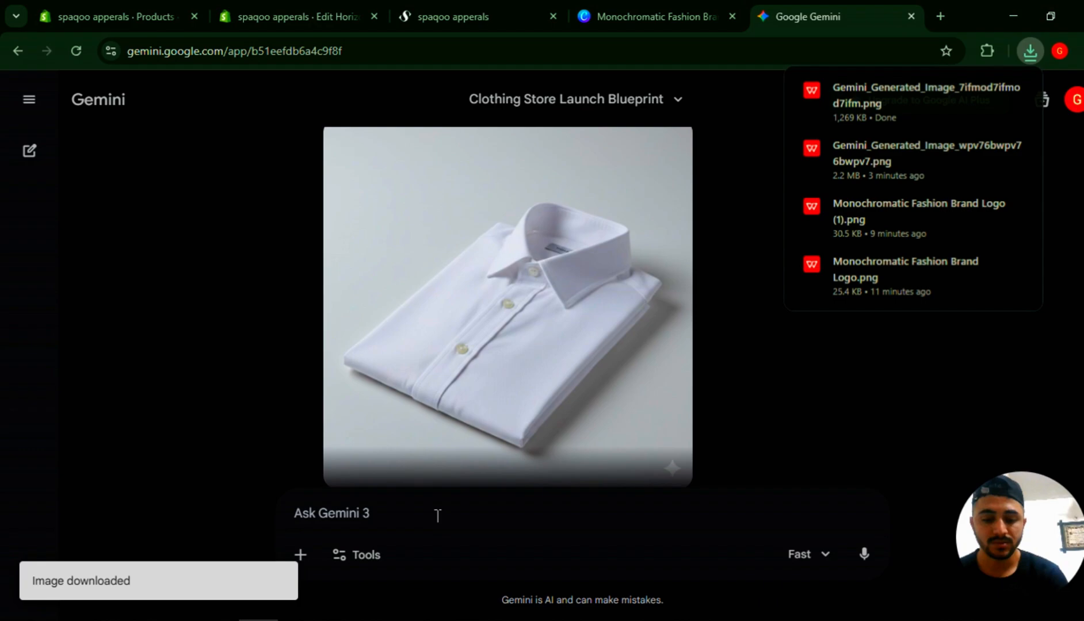
text(also )
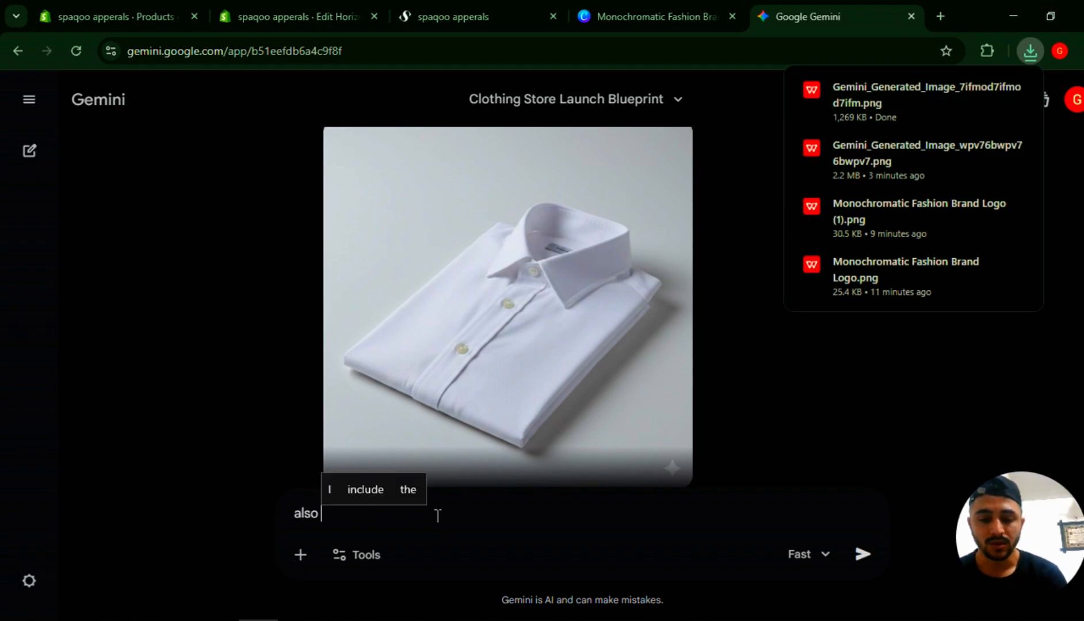
text(image name)
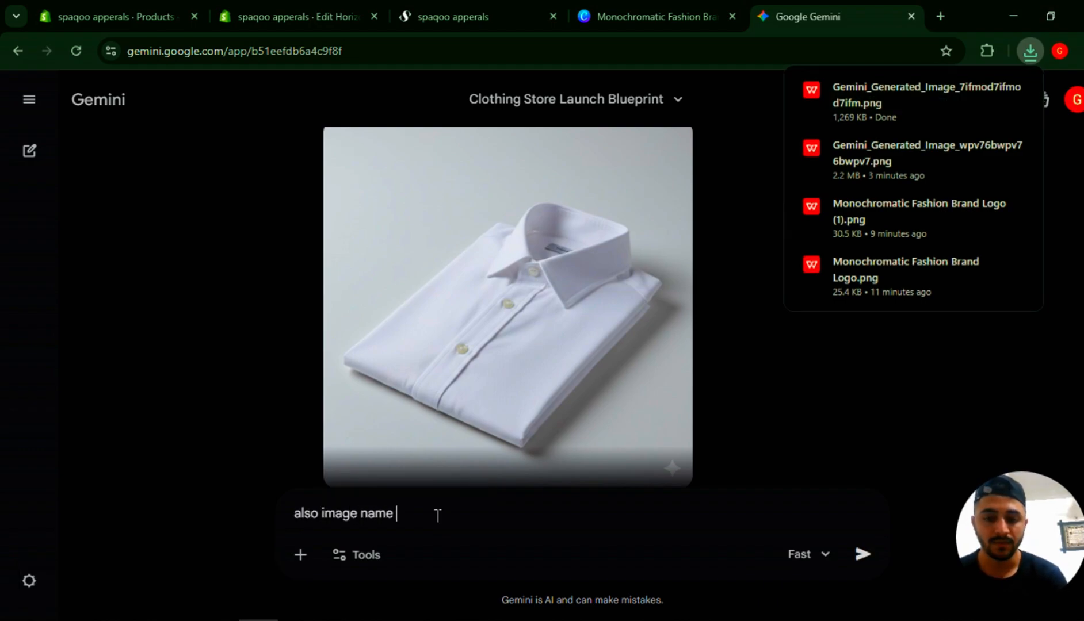
key(BackSpace)
key(BackSpace)
key(BackSpace)
key(BackSpace)
key(BackSpace)
key(BackSpace)
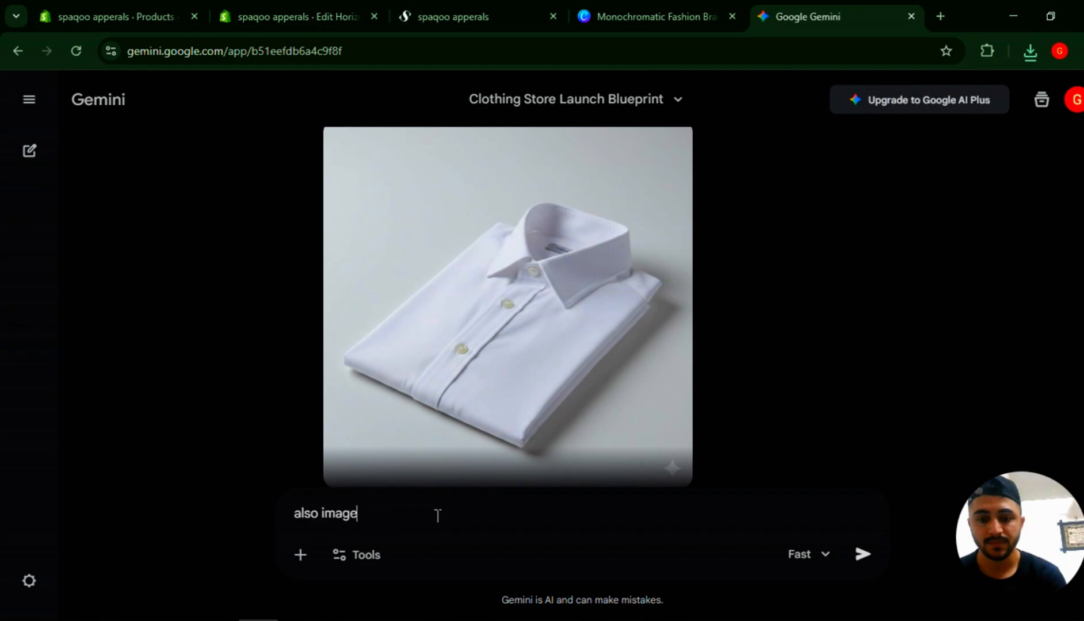
key(BackSpace)
key(BackSpace)
key(BackSpace)
key(BackSpace)
key(BackSpace)
key(BackSpace)
key(BackSpace)
key(BackSpace)
key(BackSpace)
- Send Gemini the prompt "next products"
text(ne)
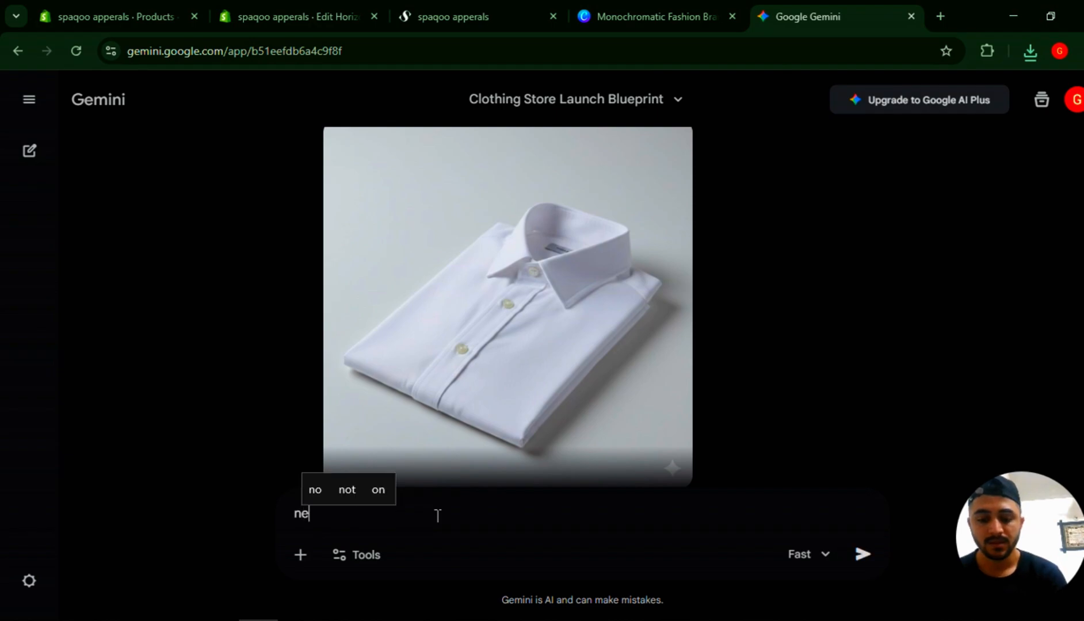
text(xt produ)
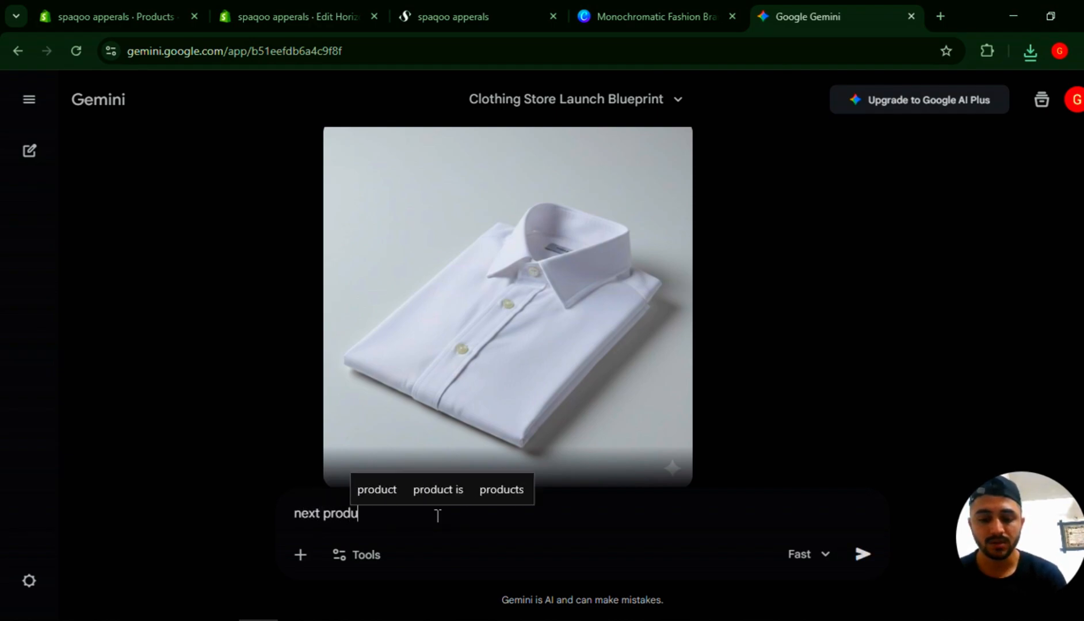
text(cts)
key(Return)
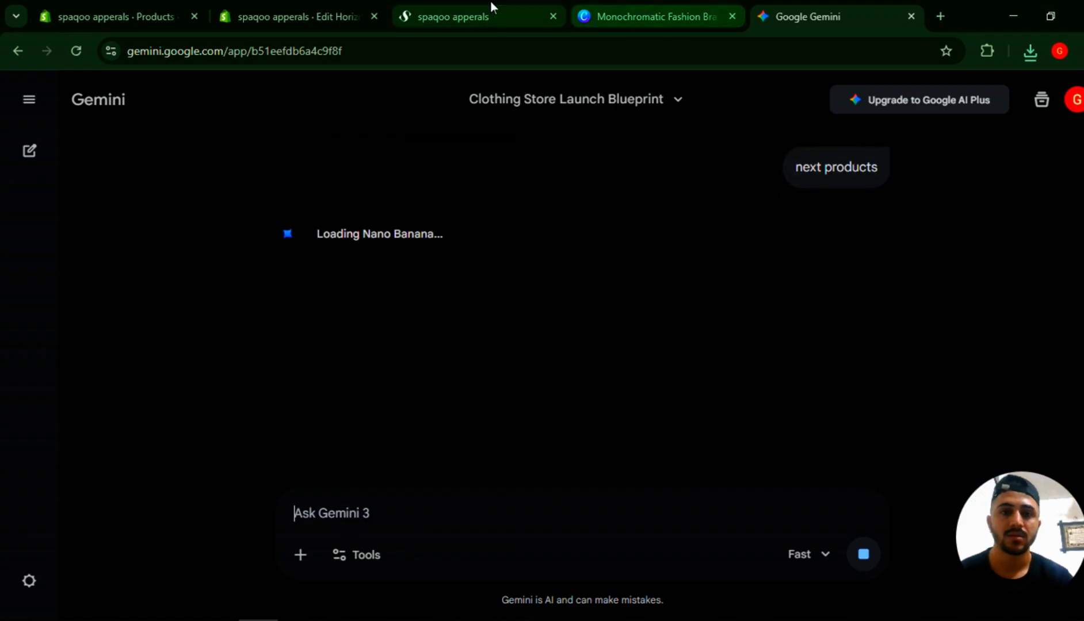
- Detach the Shopify product page into its own maximized browser window and switch back to the original window
click(461, 7)
click(328, 3)
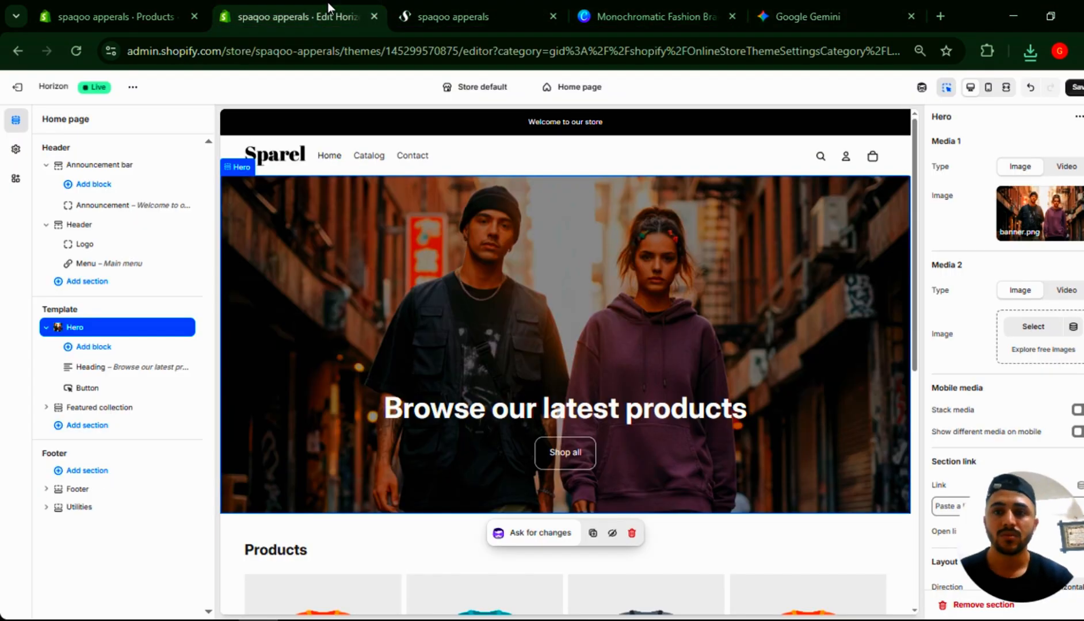
click(104, 3)
drag(105, 0, 111, 175)
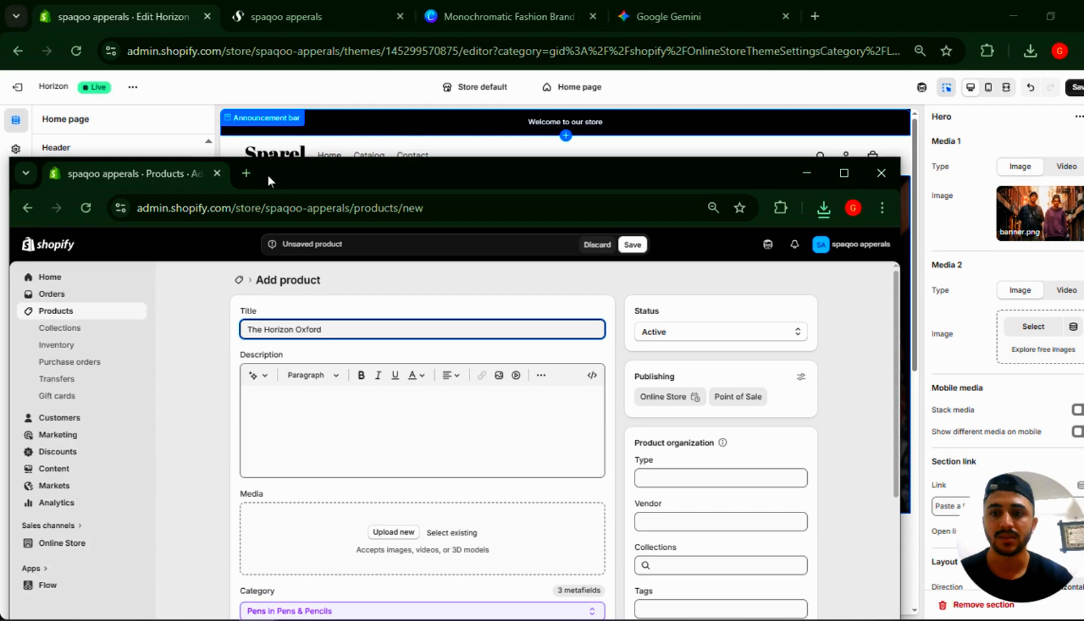
drag(268, 175, 268, 175)
key(alt+Tab)
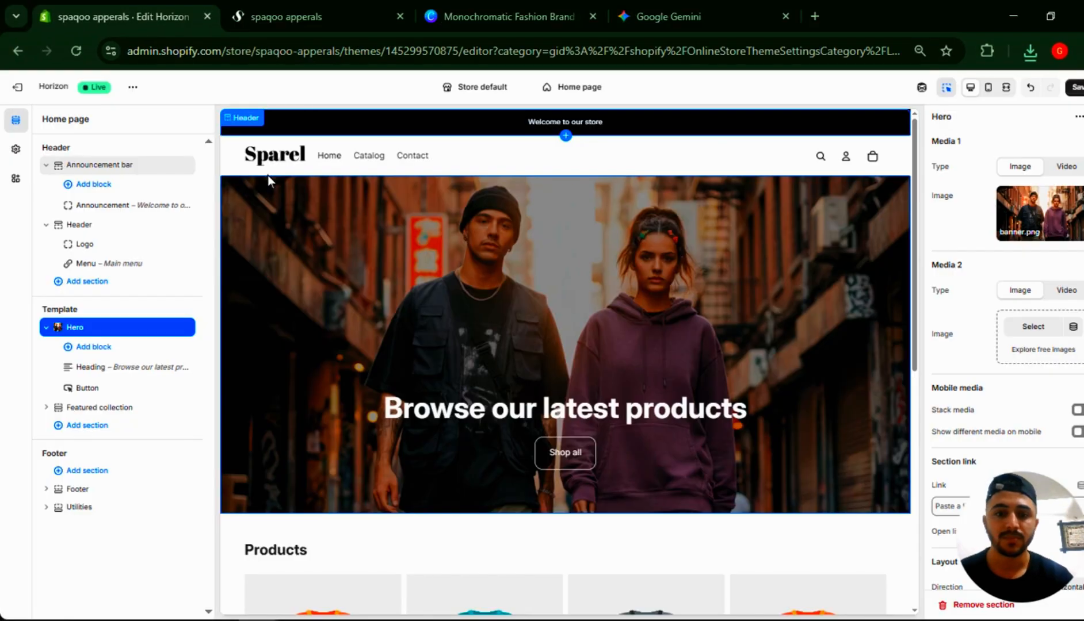
- Copy the Style description of The Horizon Oxford from the earlier Gemini reply
click(706, 1)
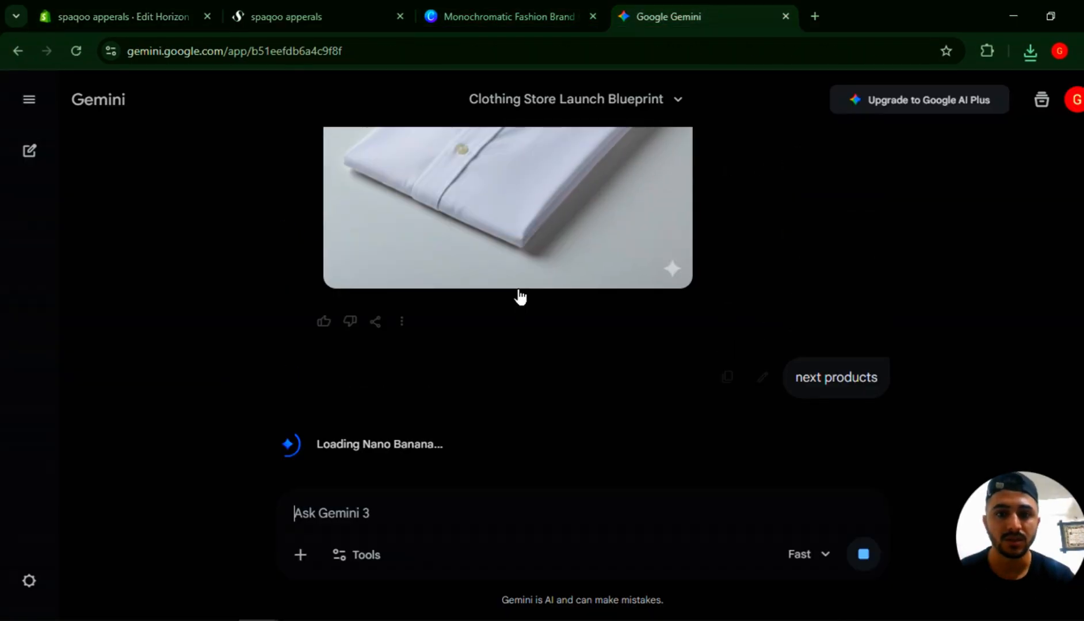
scroll(519, 295, up, 3)
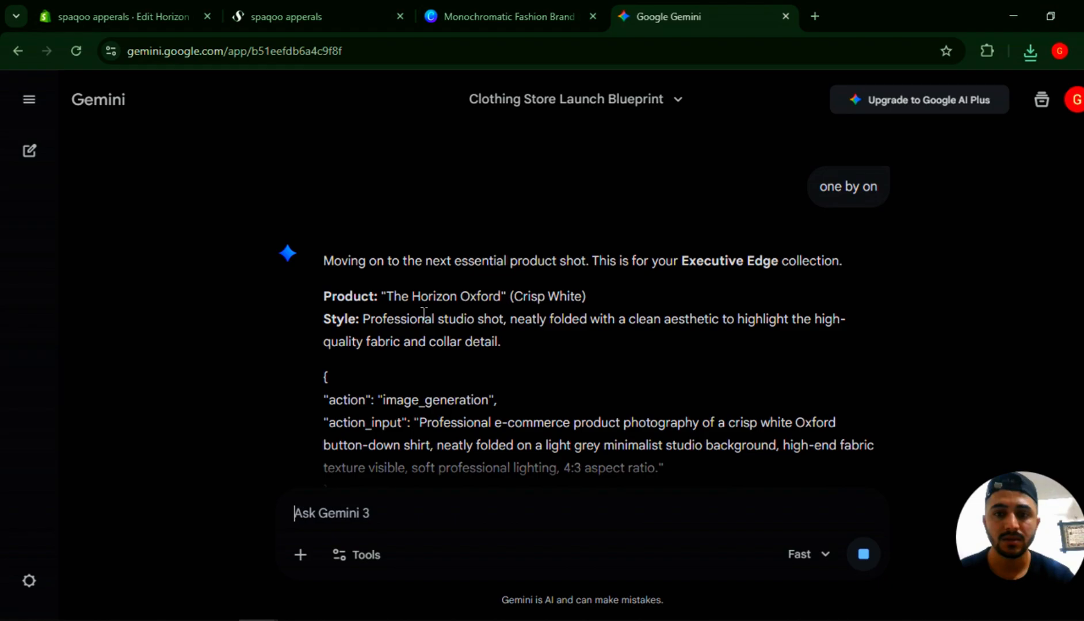
drag(362, 321, 514, 343)
key(ctrl+c)
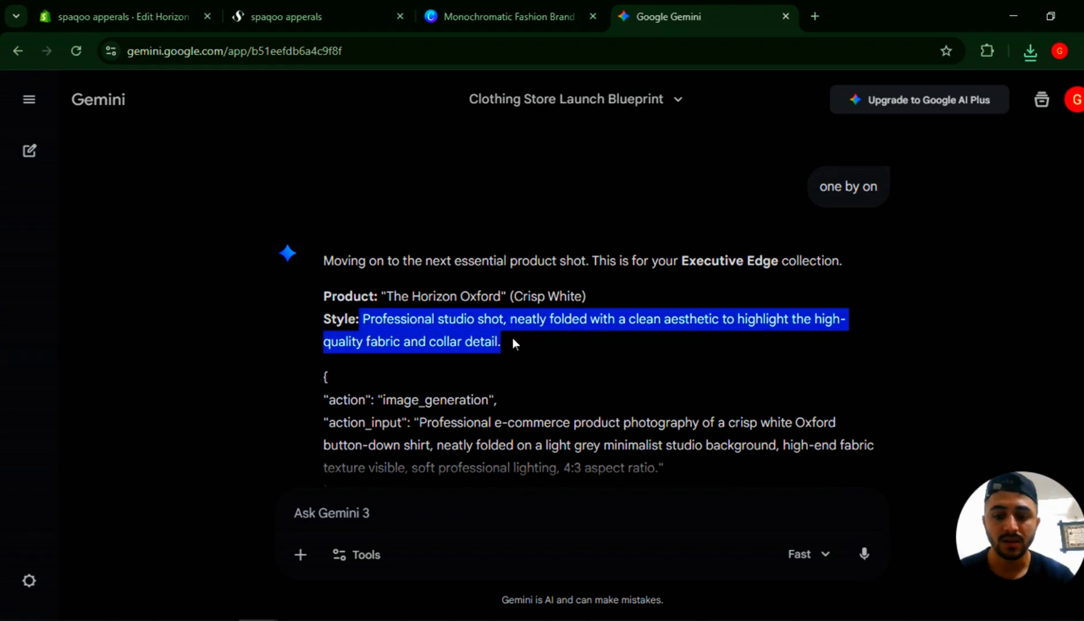
- In the Shopify product form, paste the copied style text as the description and upload the Gemini_Generated_Image_7ifmod7ifmod7ifm file as media
click(104, 0)
click(793, 1)
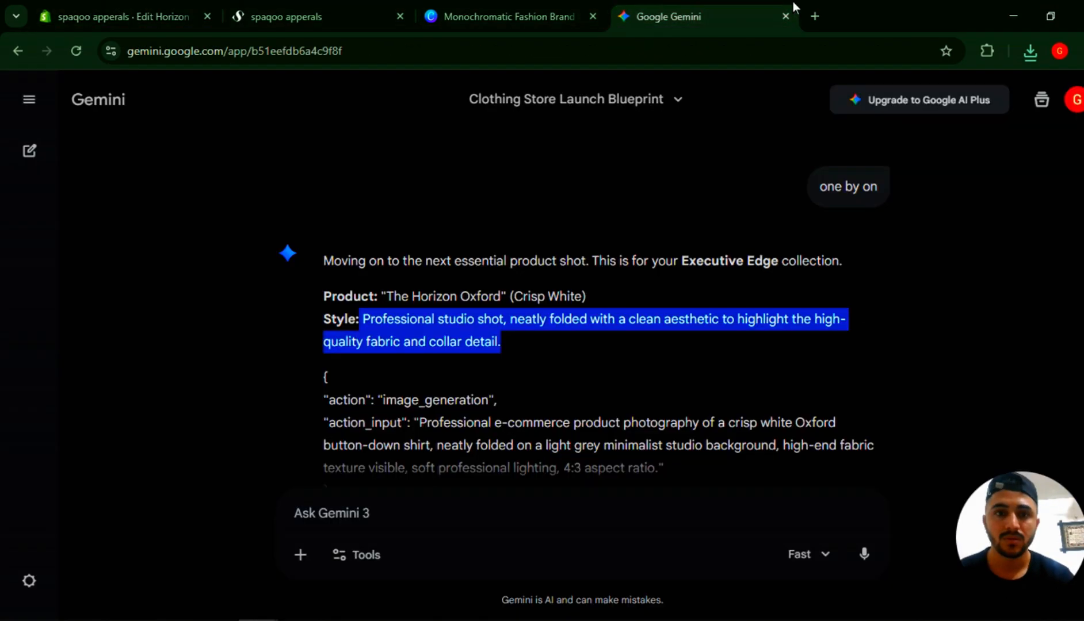
key(alt+Tab)
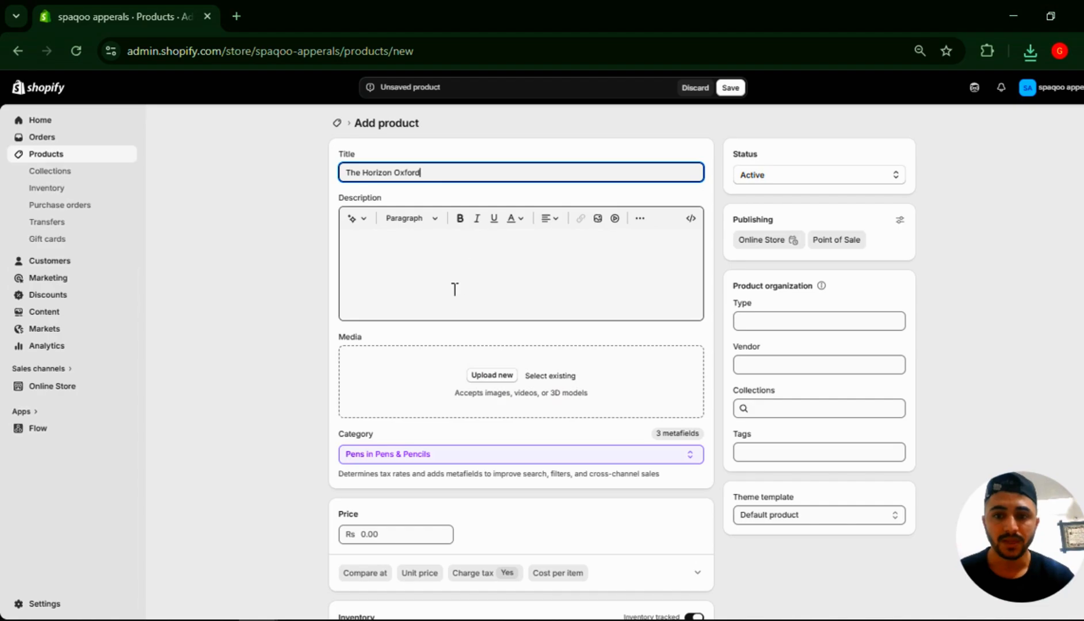
click(455, 289)
key(ctrl+v)
click(498, 377)
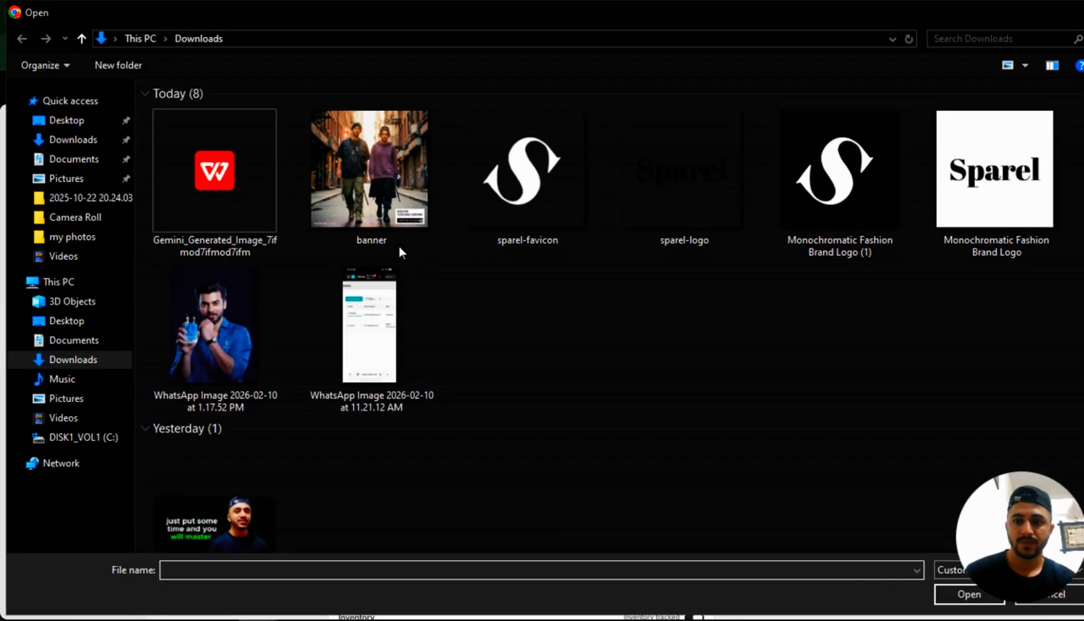
double_click(238, 192)
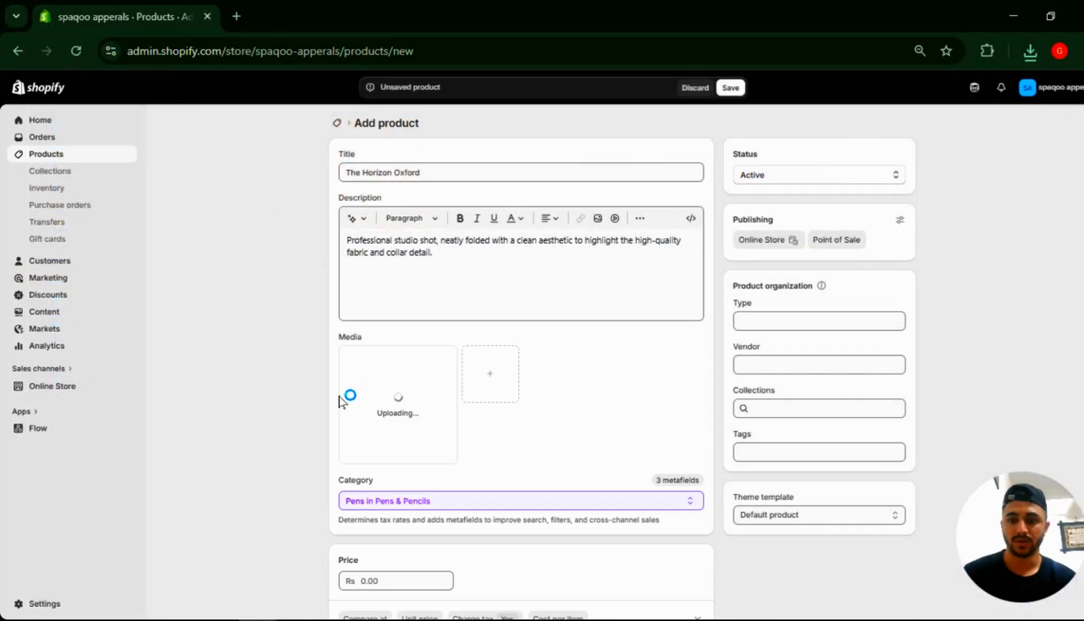
- Set the price of The Horizon Oxford to Rs 1000
scroll(320, 402, down, 5)
click(391, 295)
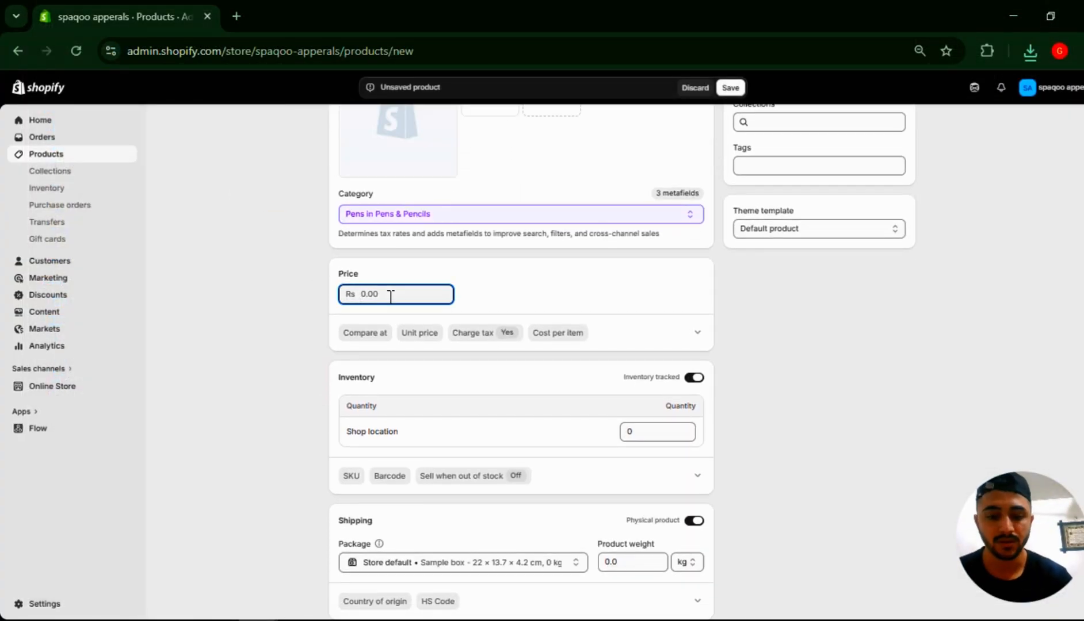
text(1)
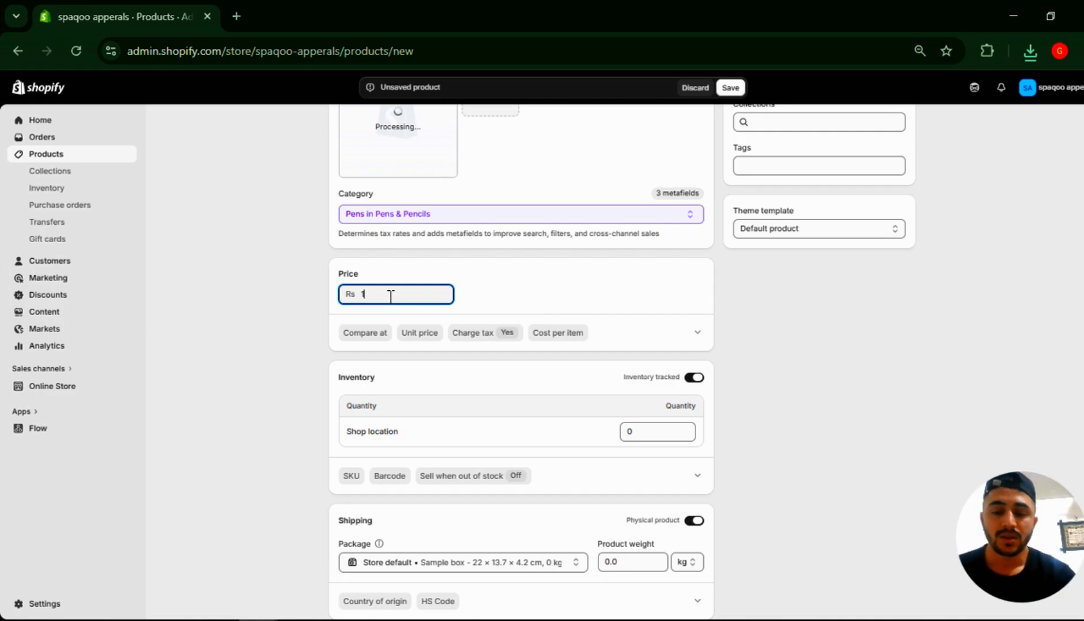
text(0)
key(BackSpace)
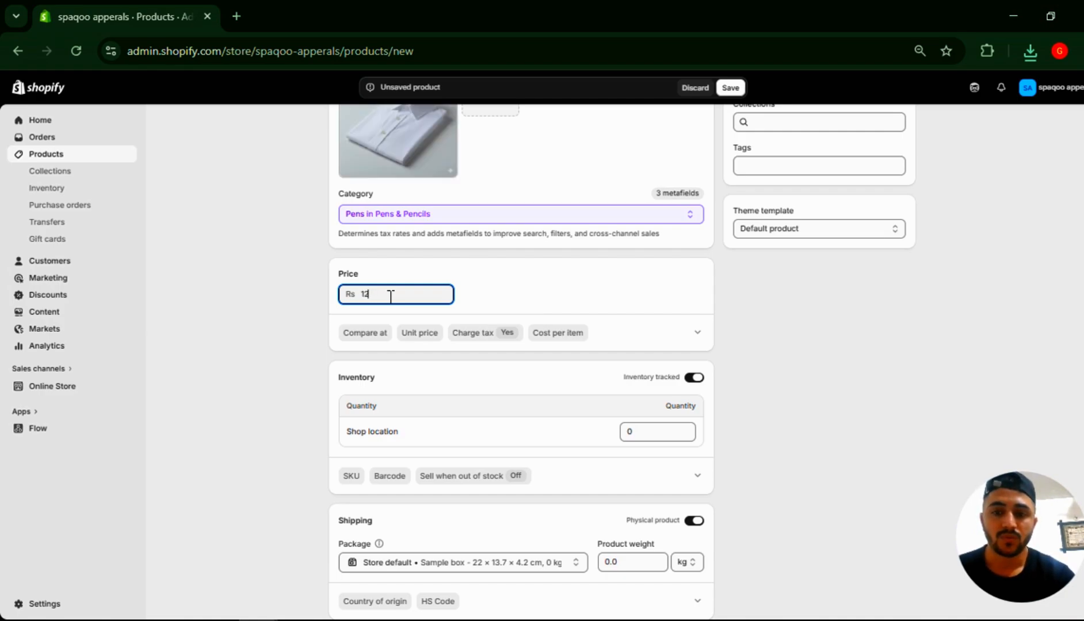
text(0000)
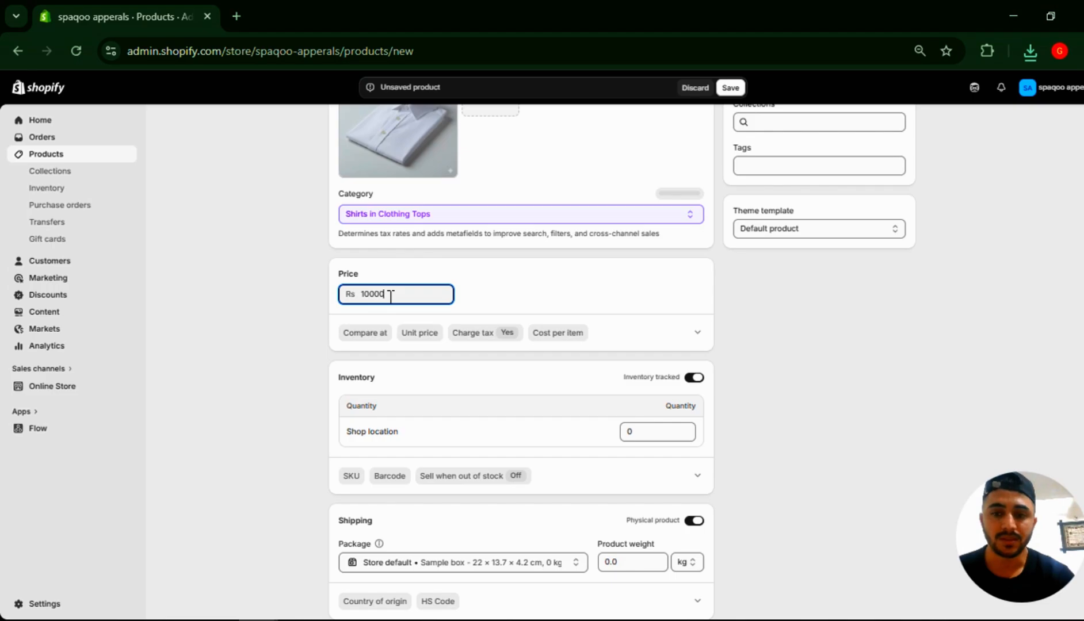
key(BackSpace)
- Check the rest of the product form, save The Horizon Oxford and switch back to the Gemini window
scroll(390, 296, down, 6)
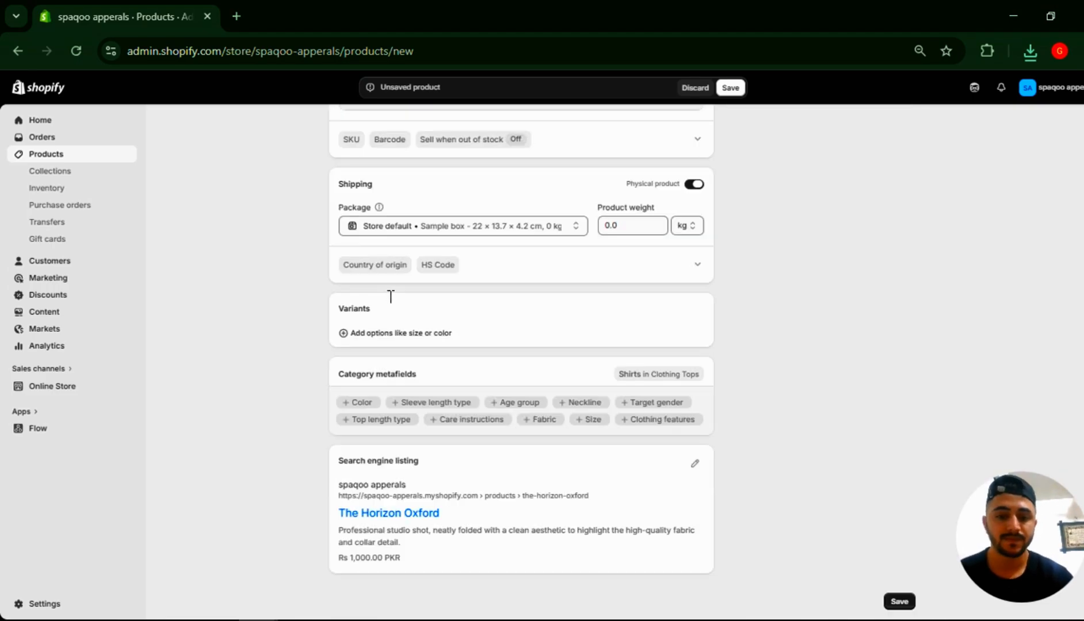
scroll(390, 295, up, 11)
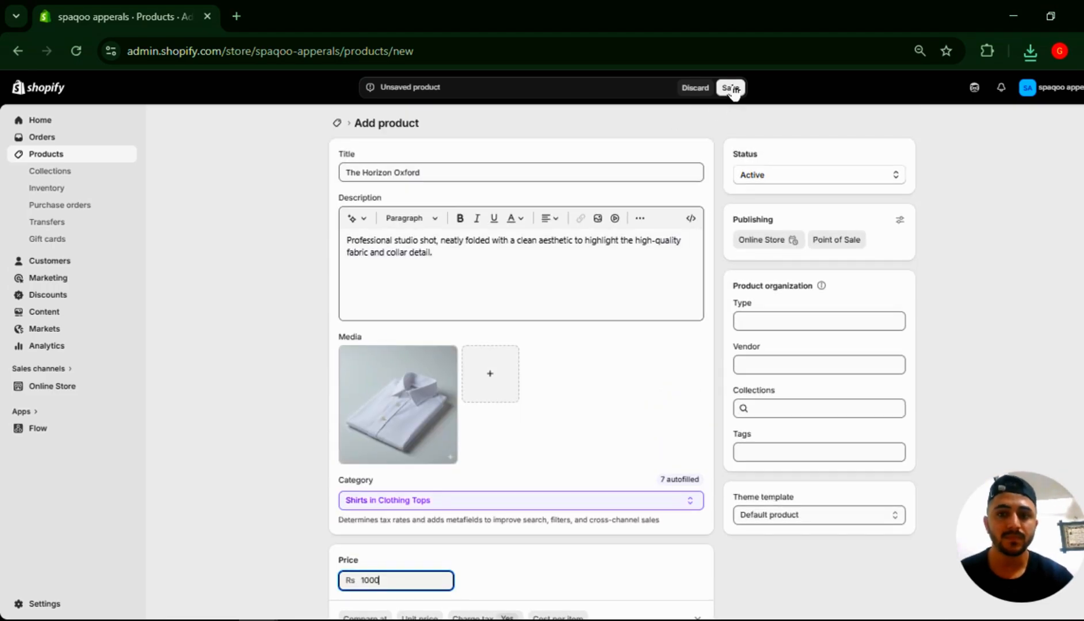
click(732, 89)
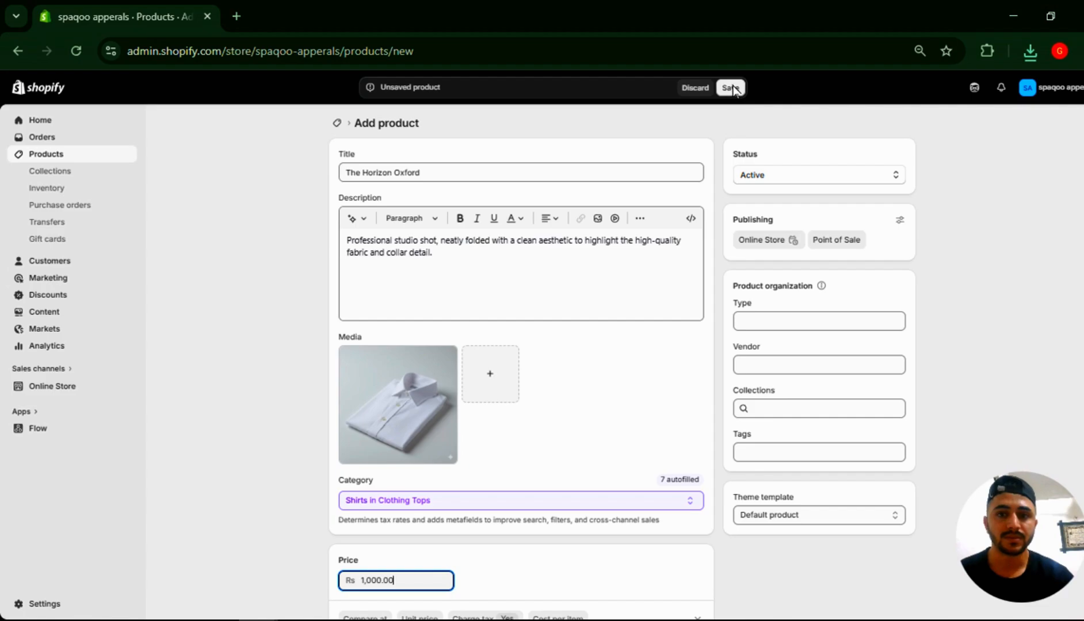
key(alt+Tab)
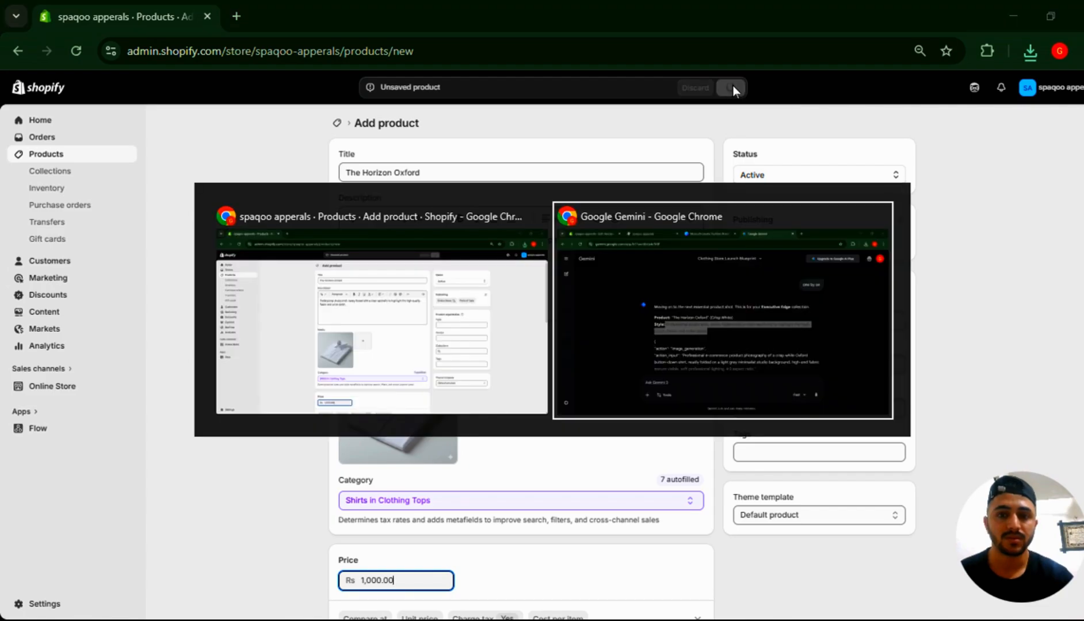
- Copy "(Crisp White)" from the Gemini reply, append it to the title of The Horizon Oxford in Shopify, and save the product
click(587, 300)
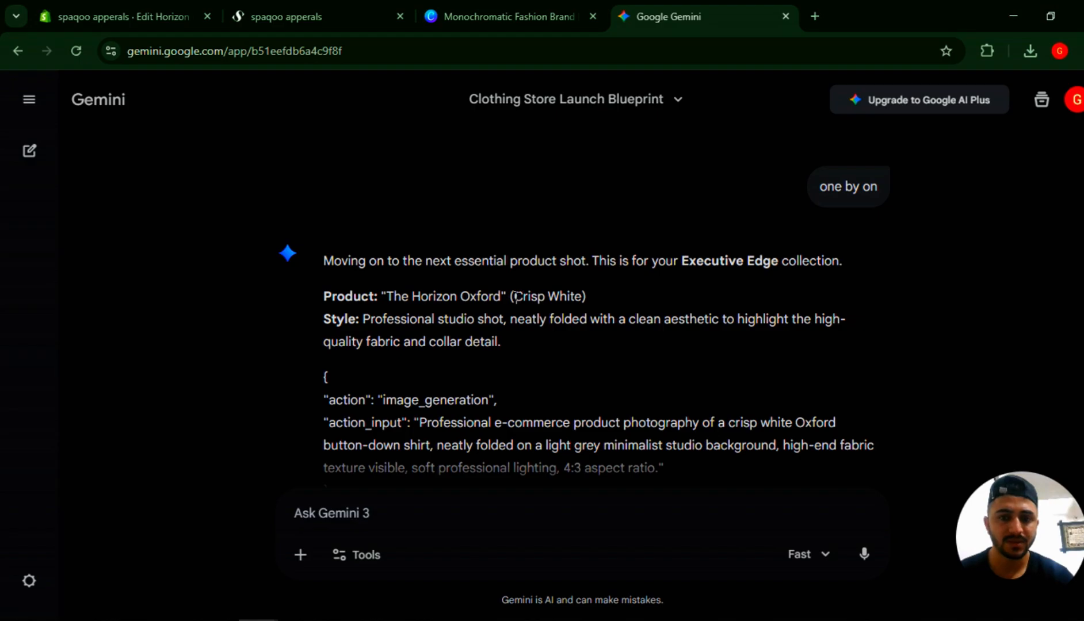
drag(511, 297, 618, 296)
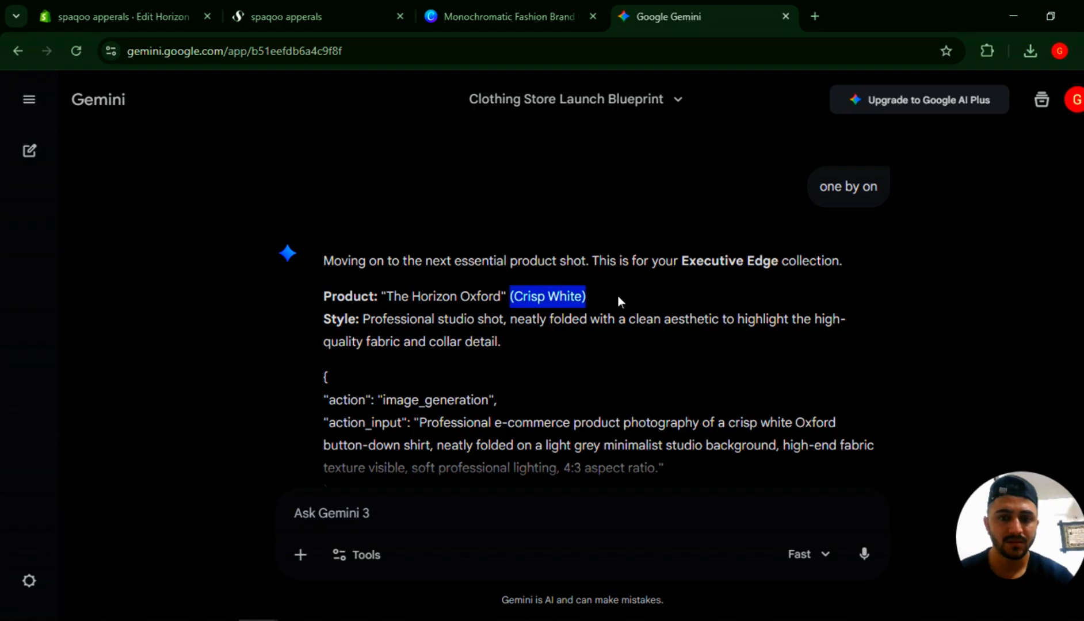
key(alt+Tab)
click(527, 171)
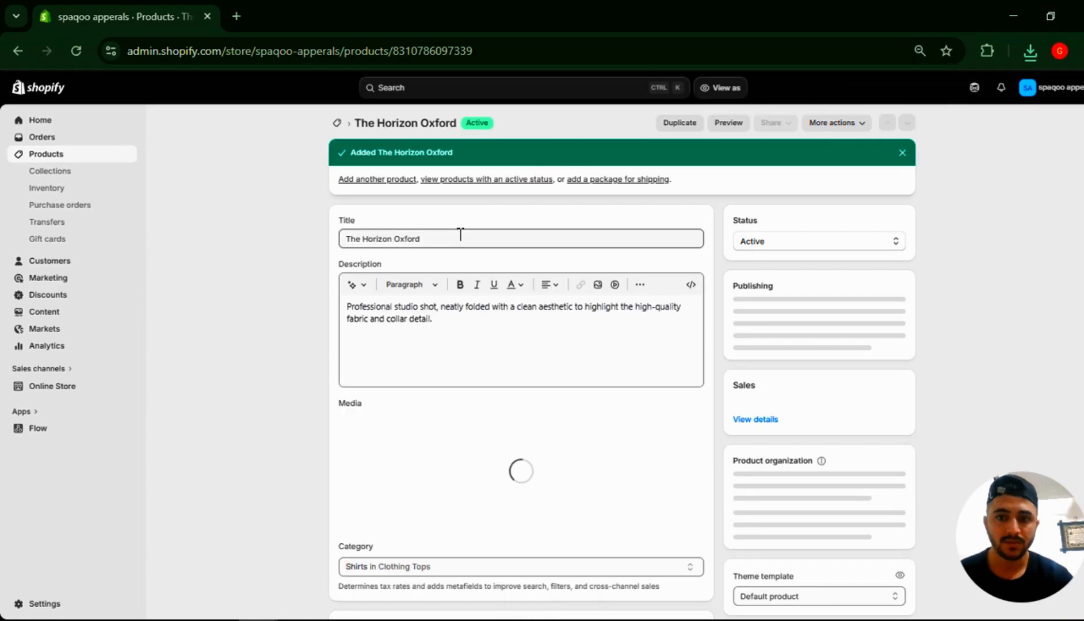
click(460, 234)
text((Crisp White))
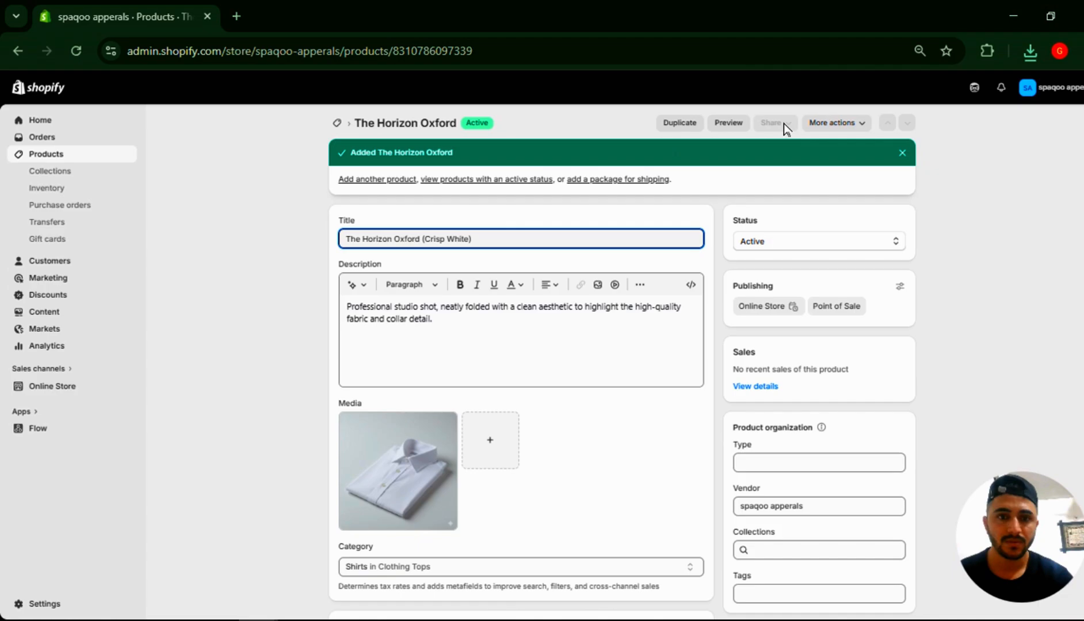
click(739, 89)
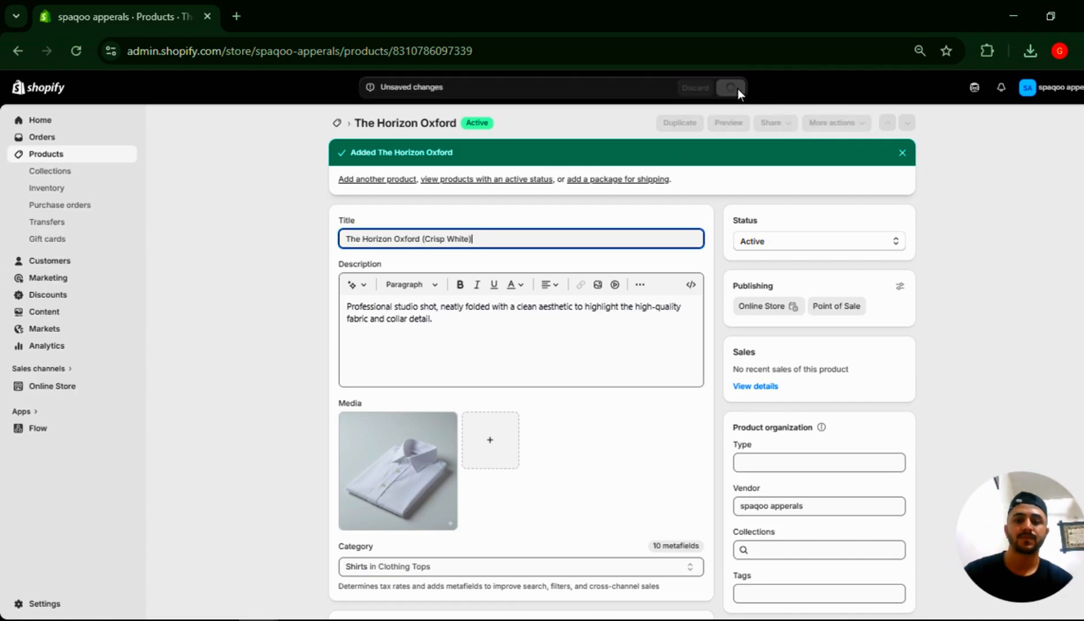
- Switch to Gemini and download the full-size image of the folded navy trousers with the brown belt
key(alt+Tab)
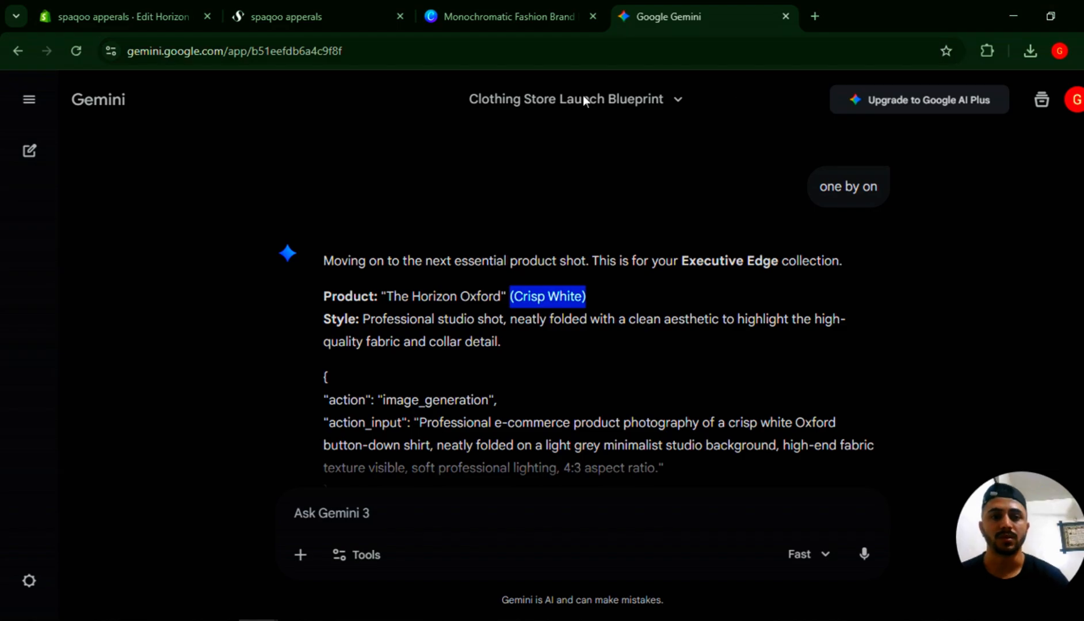
scroll(617, 241, down, 10)
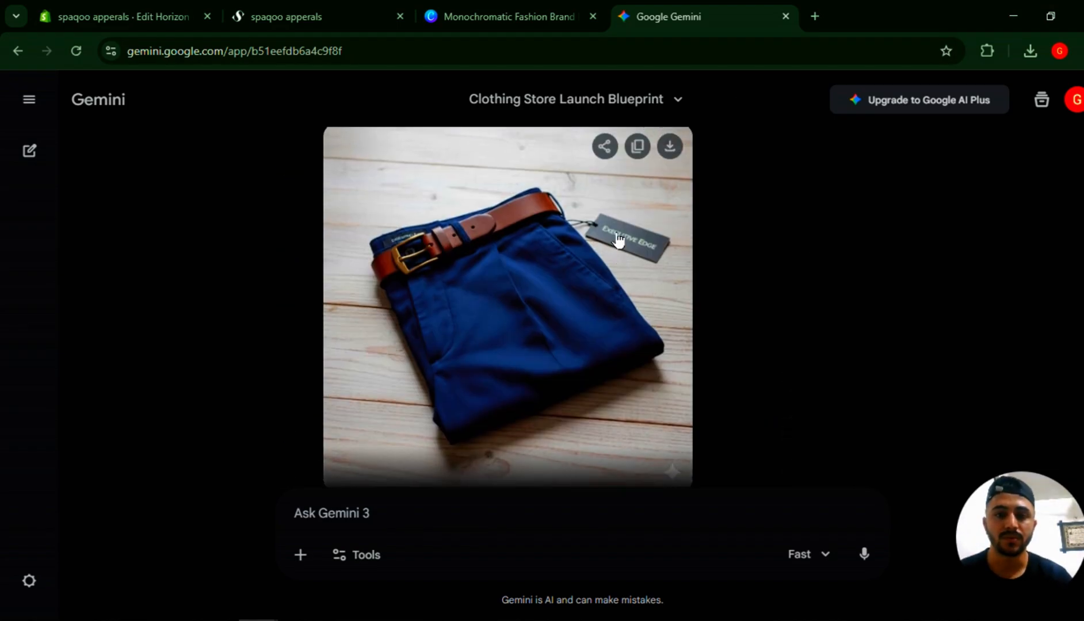
scroll(618, 240, up, 1)
scroll(618, 240, down, 2)
scroll(618, 240, up, 5)
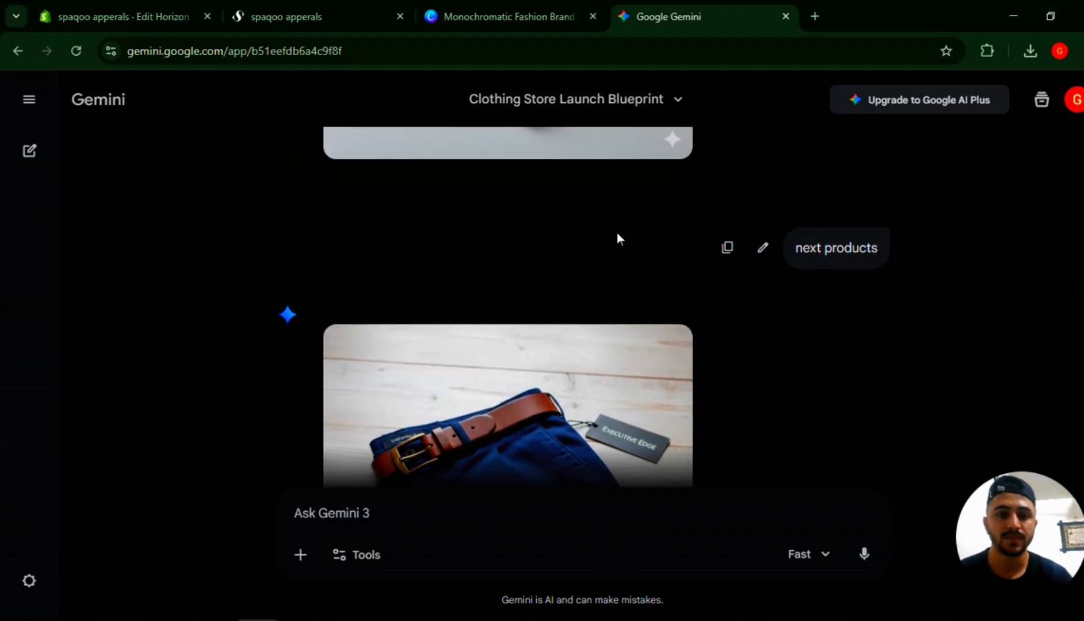
scroll(618, 233, down, 3)
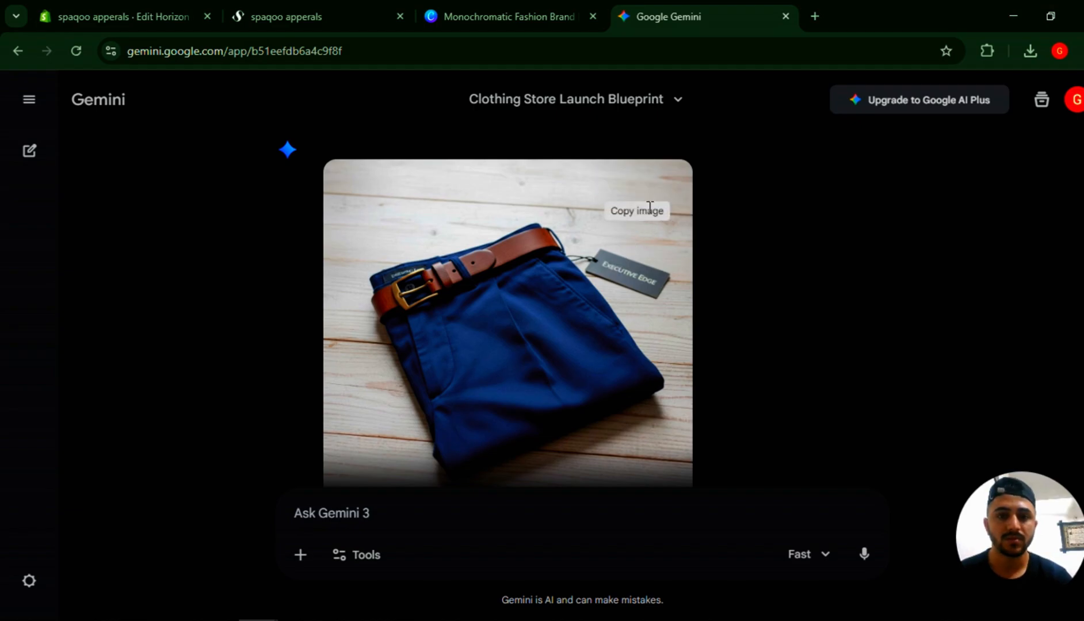
scroll(823, 214, up, 3)
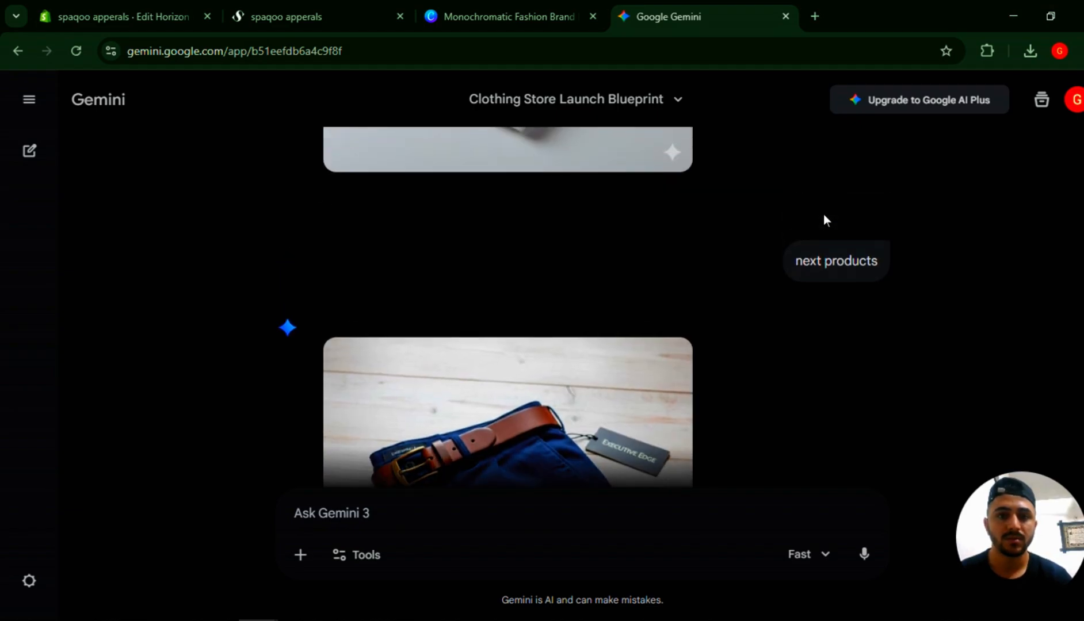
scroll(584, 432, down, 5)
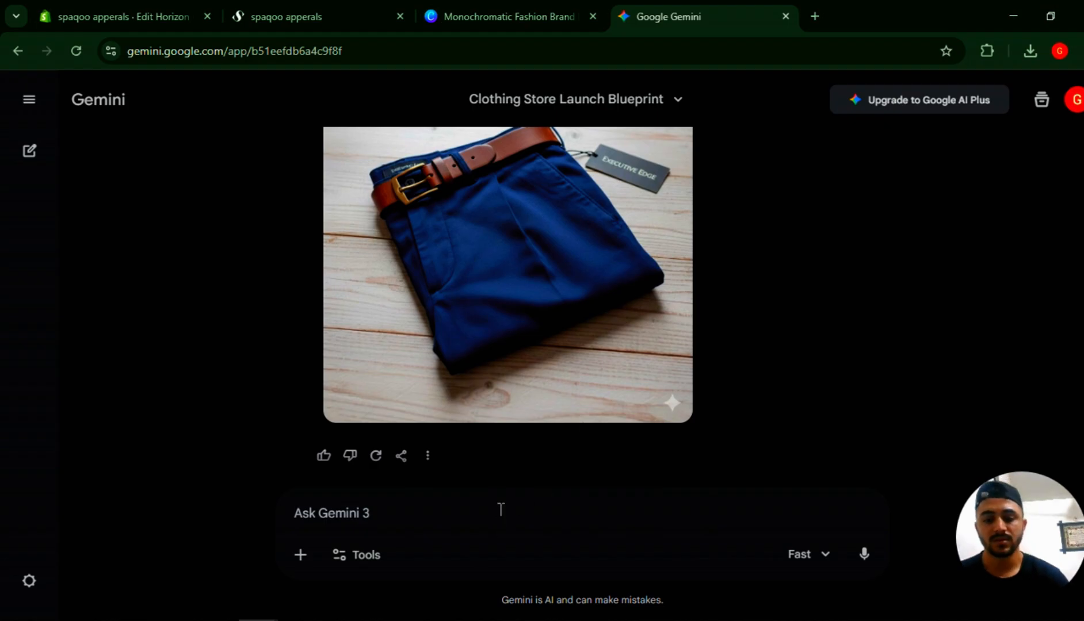
scroll(564, 383, up, 2)
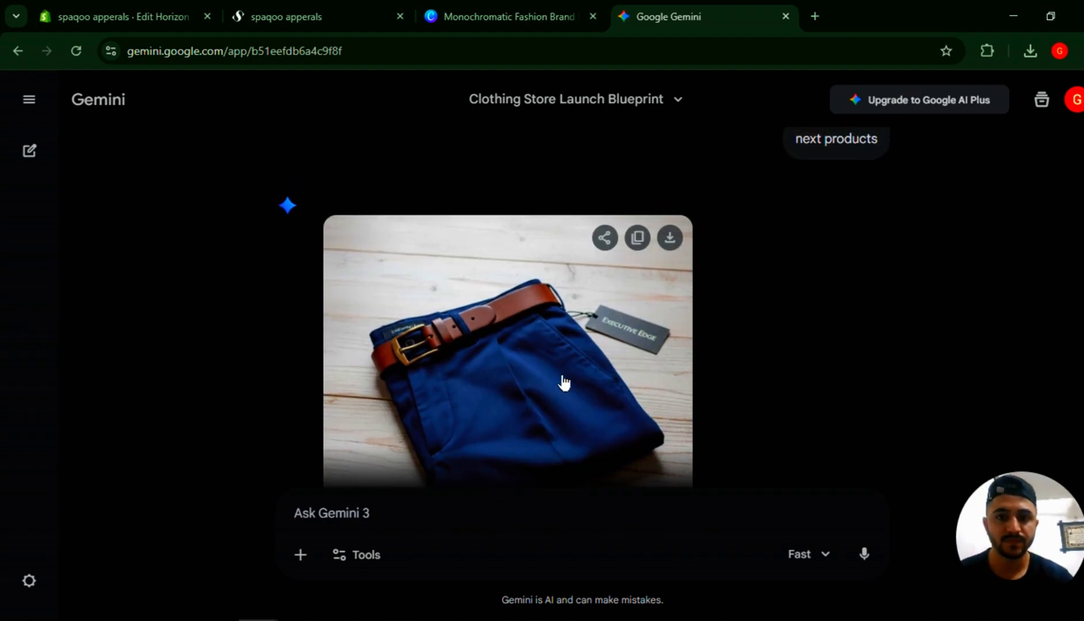
click(672, 241)
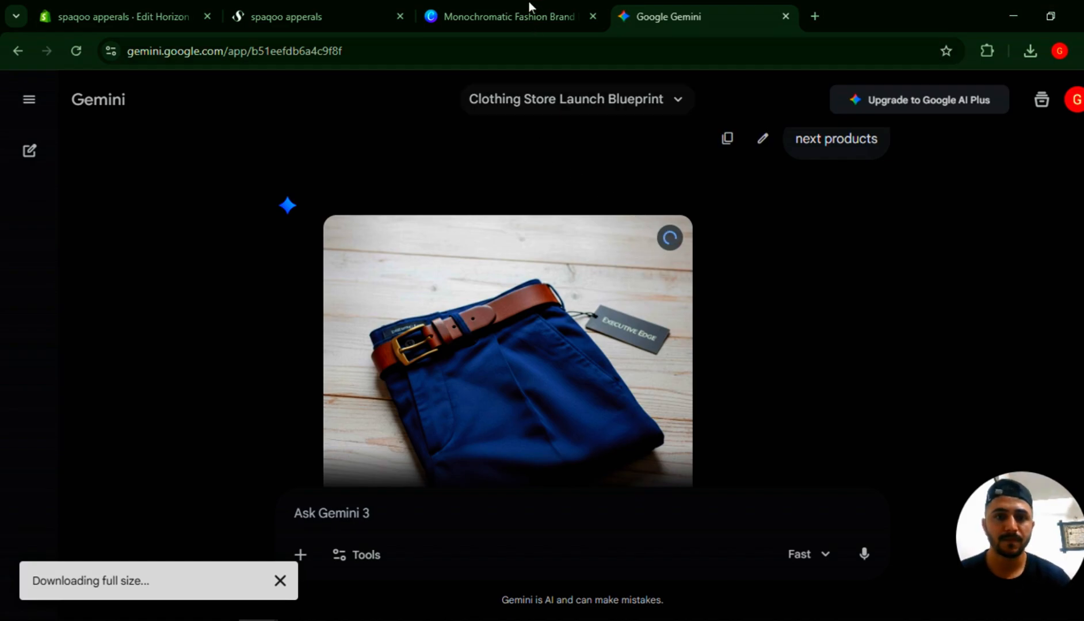
- In the Shopify product form, change the white shirt product's title to Shirt and save it
key(alt+Tab)
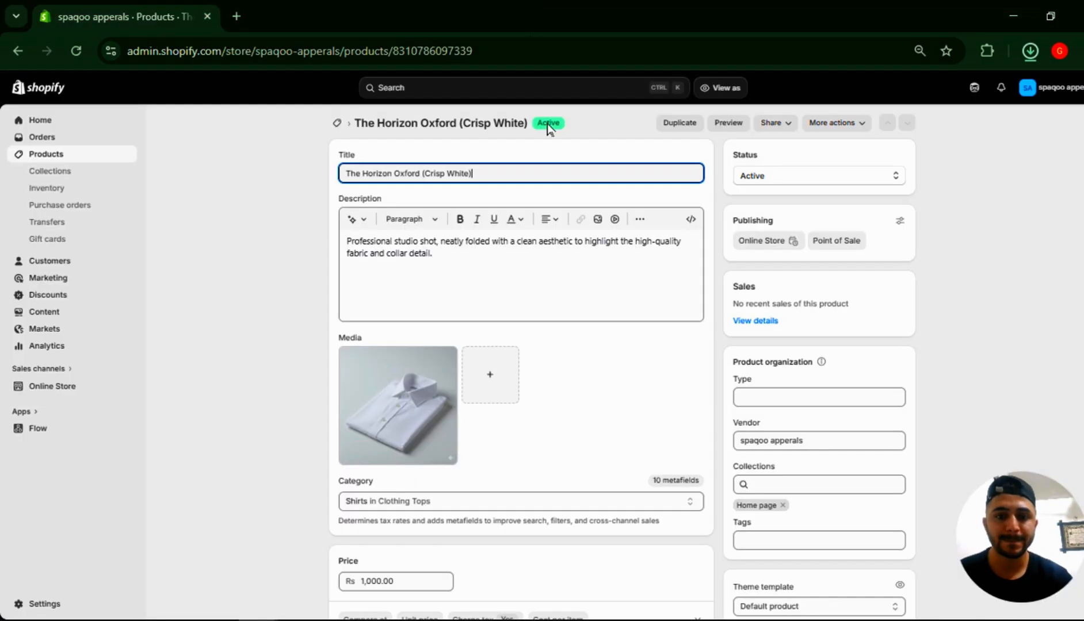
triple_click(443, 173)
text(Shirt)
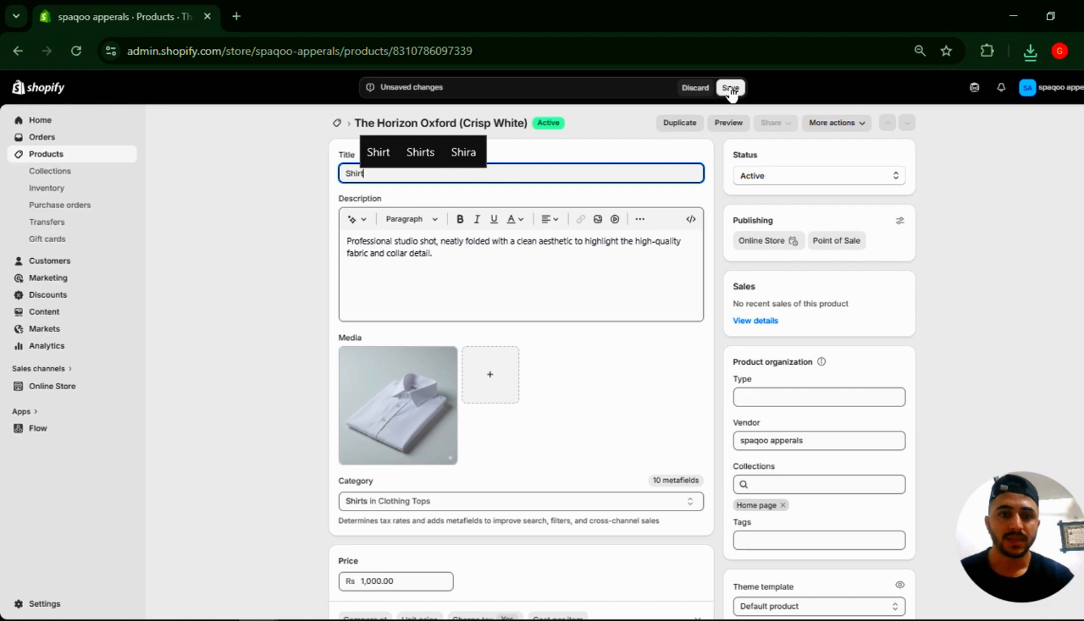
- Switch to the Gemini chat and send the prompt "next" to request another product image
key(alt+Tab)
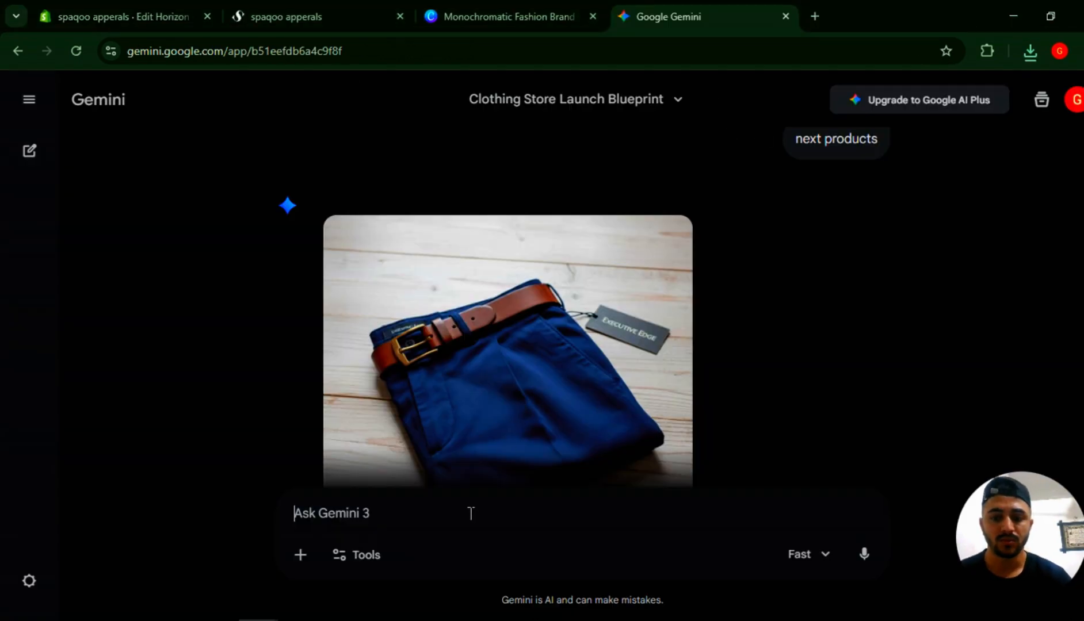
text(next)
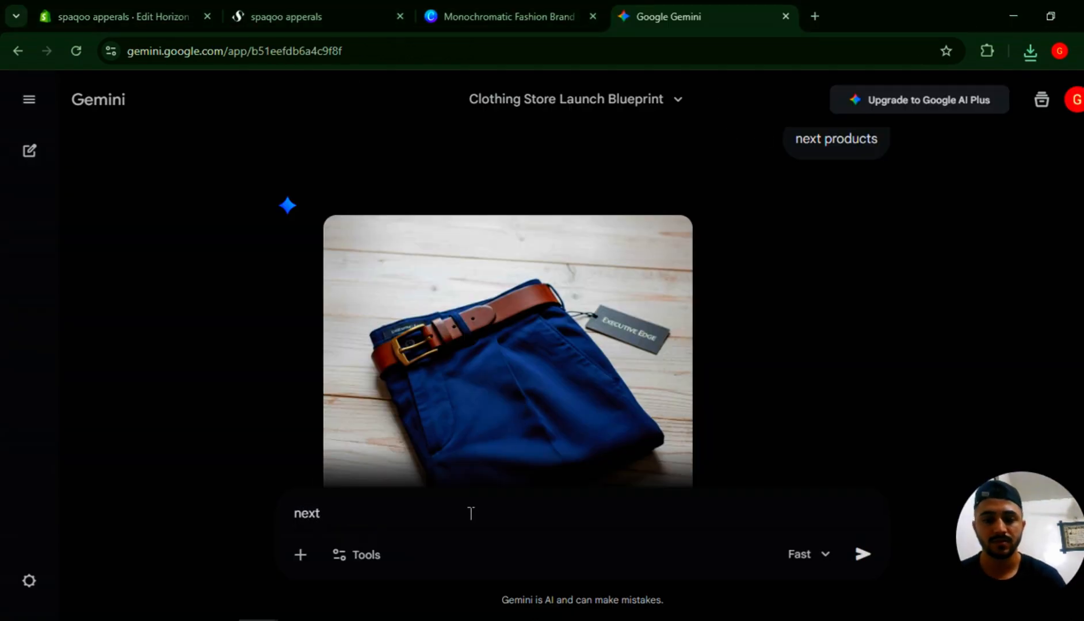
key(Return)
- Back in Shopify, reopen the Shirt product from the product list and adjust its available inventory by 100 at Shop location
key(alt+Tab)
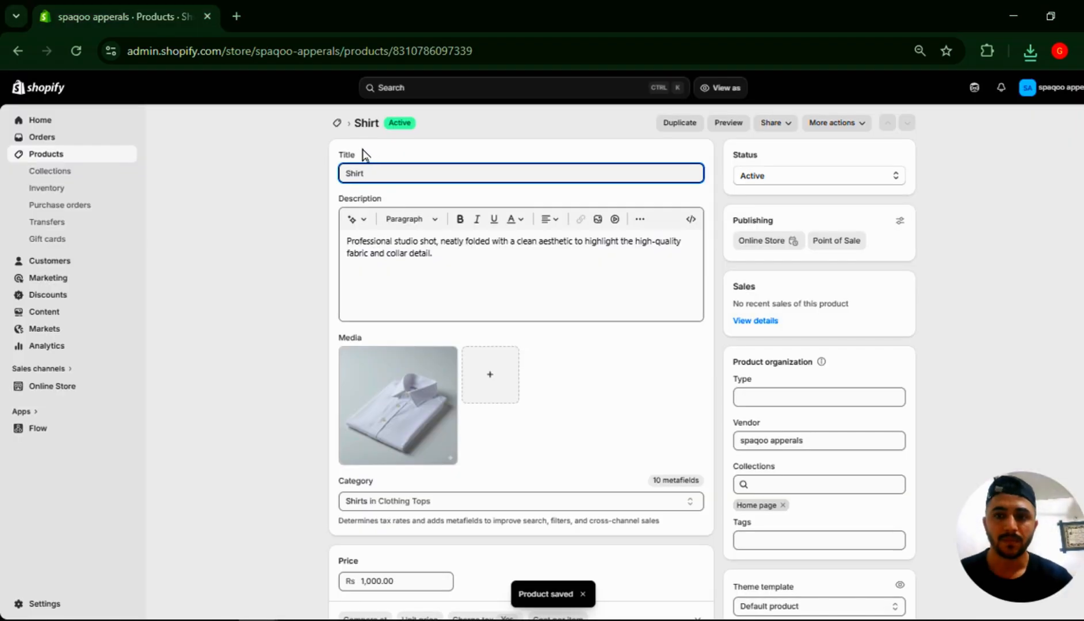
click(338, 125)
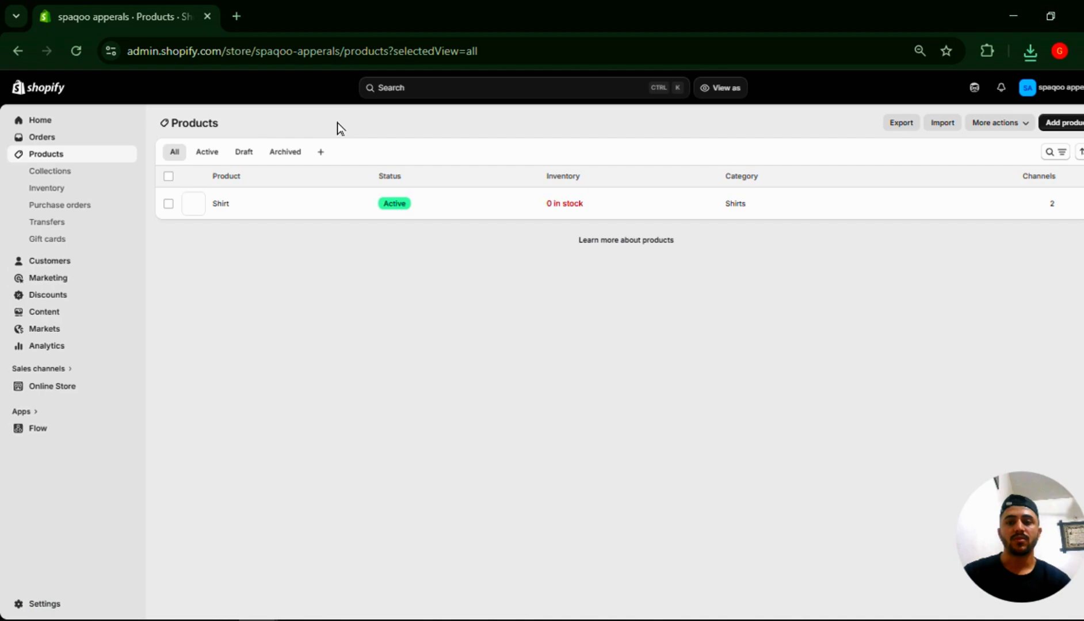
click(556, 215)
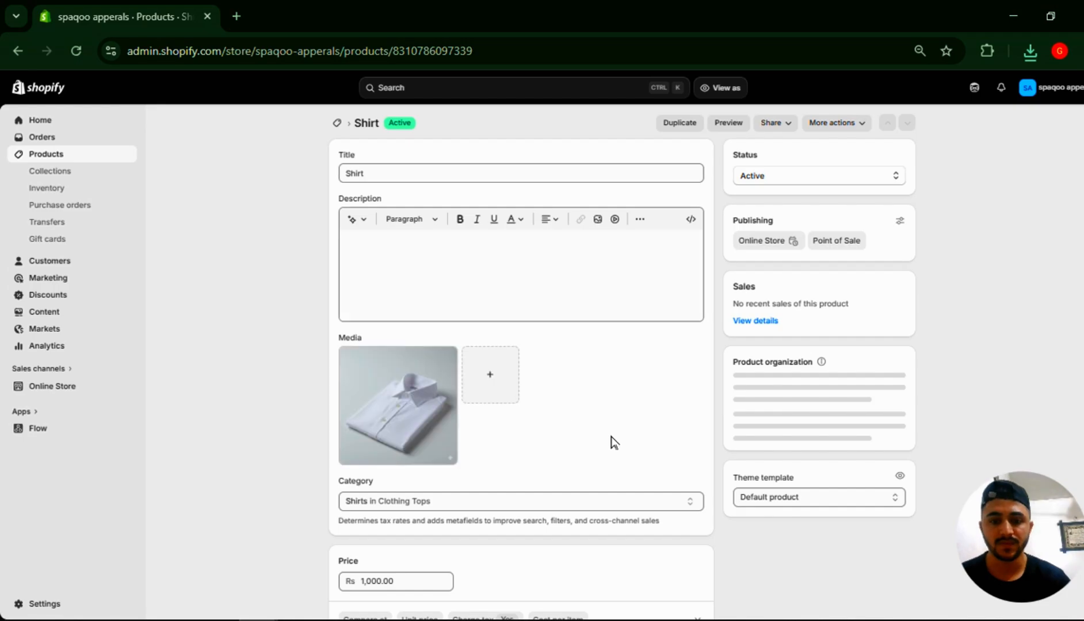
scroll(661, 529, down, 5)
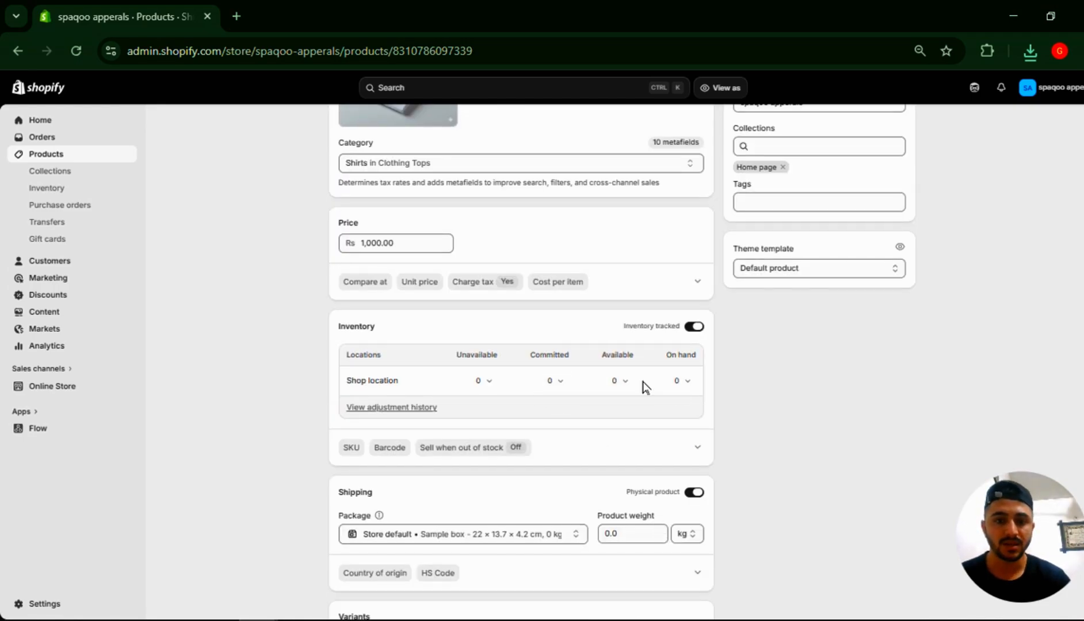
click(617, 381)
click(521, 454)
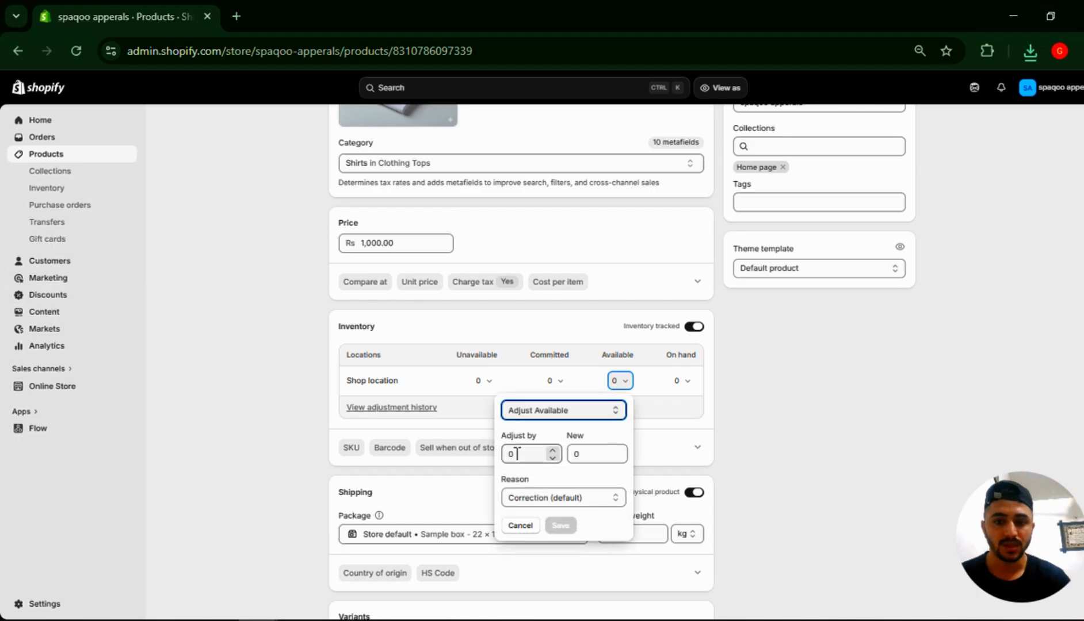
double_click(513, 454)
text(100)
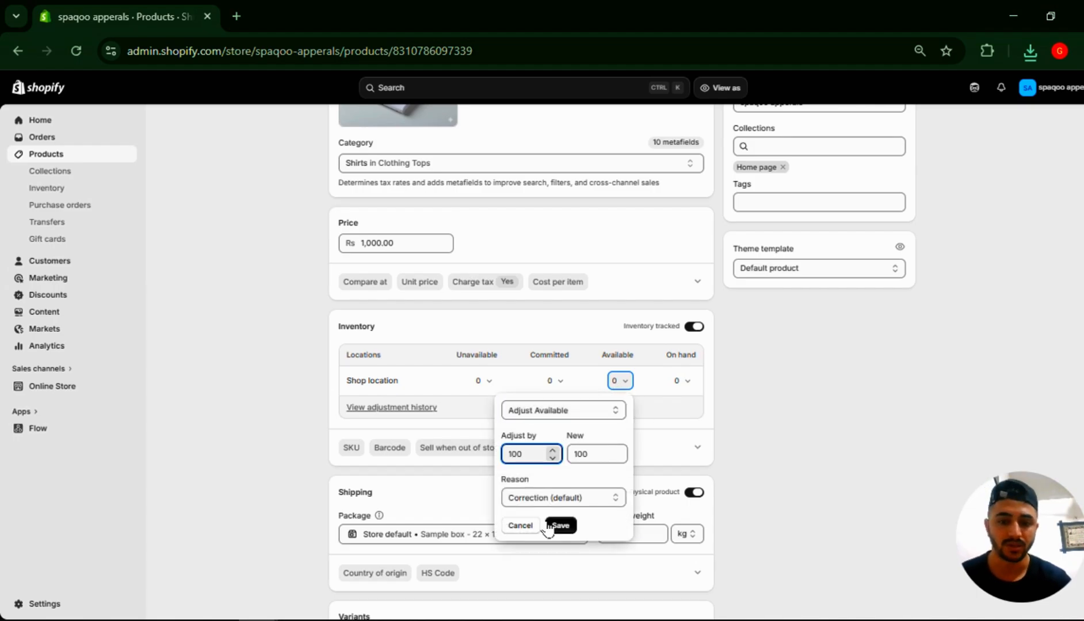
click(558, 526)
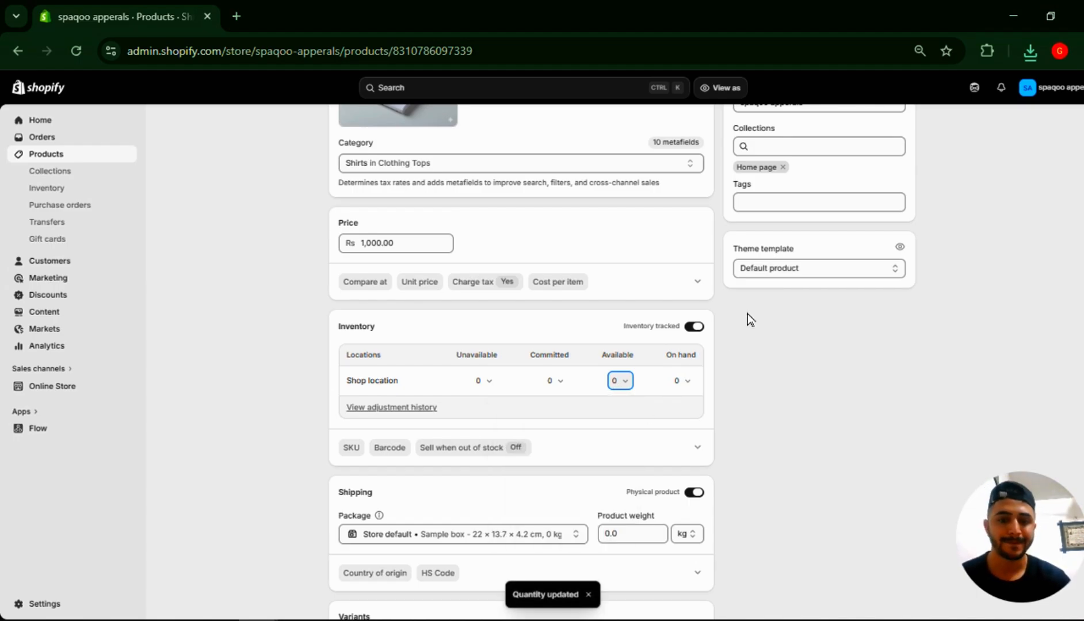
- Return to the product list, start a new product titled "Pands" and upload Gemini_Generated_Image_wu6synwu6synwu6s as its media
scroll(749, 321, up, 6)
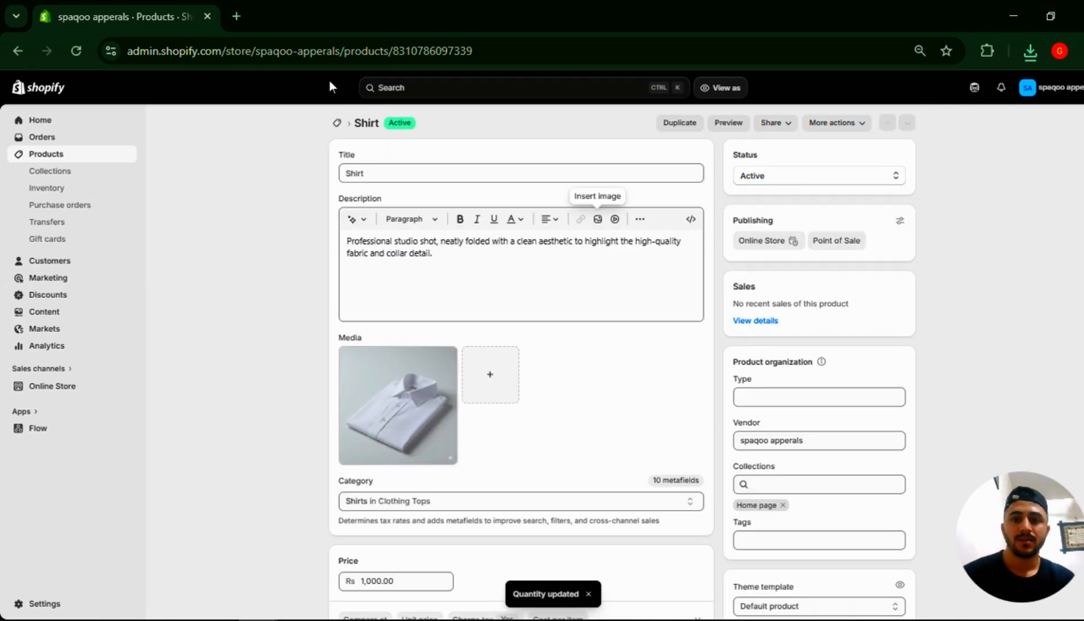
click(339, 125)
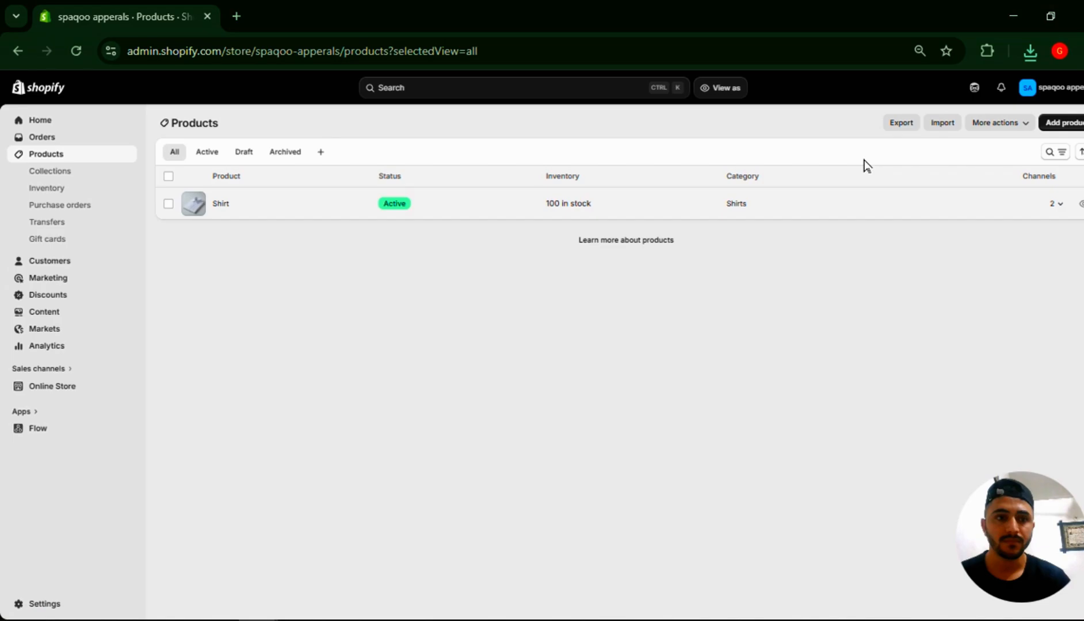
click(1056, 124)
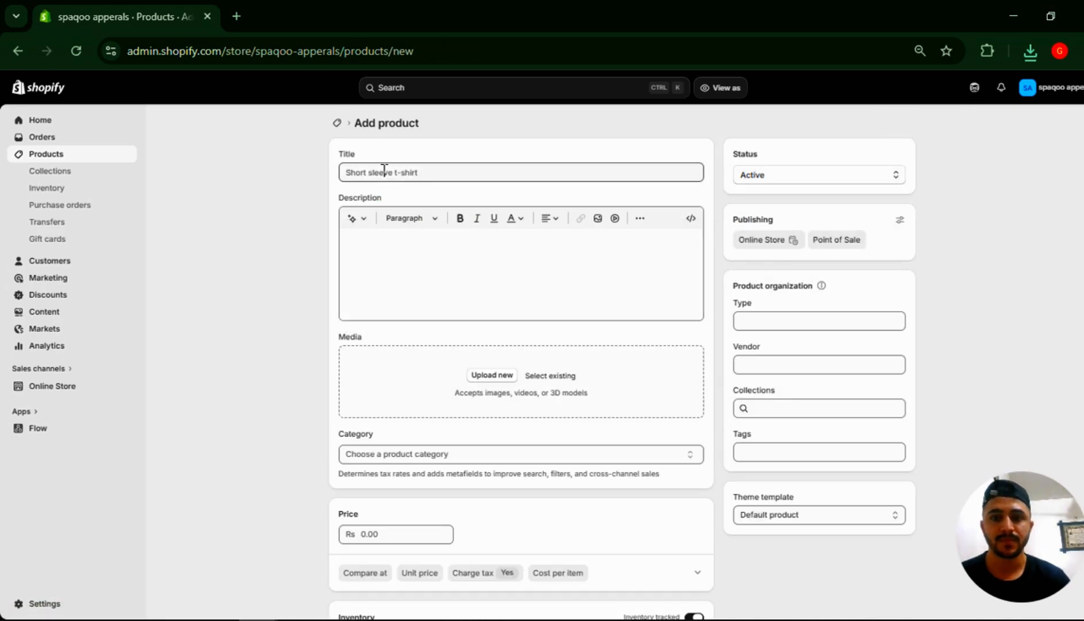
click(383, 171)
text(Pands)
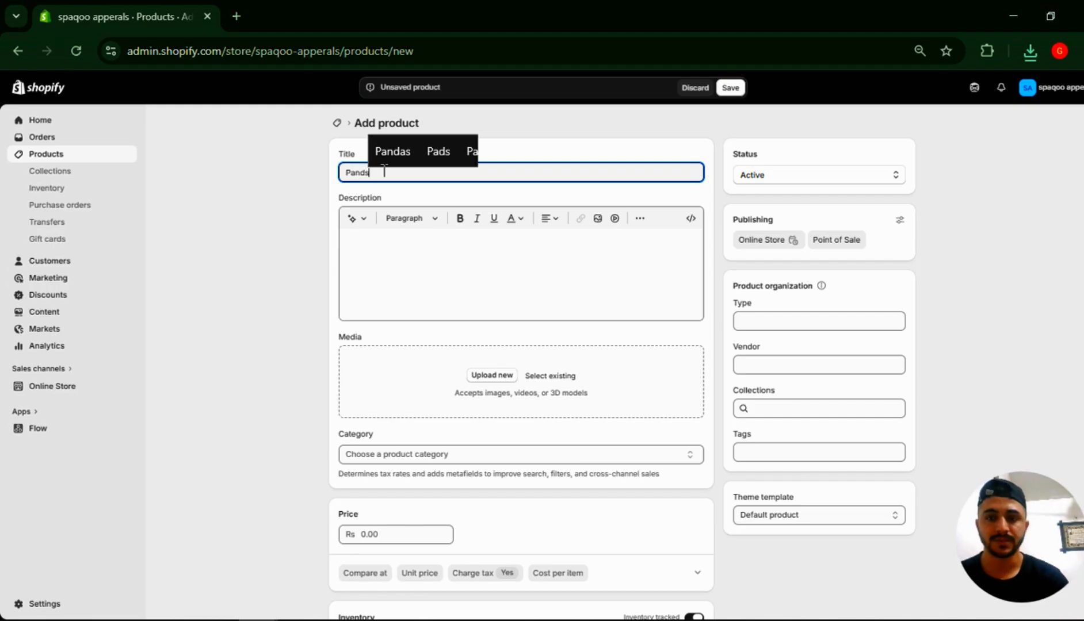
click(482, 377)
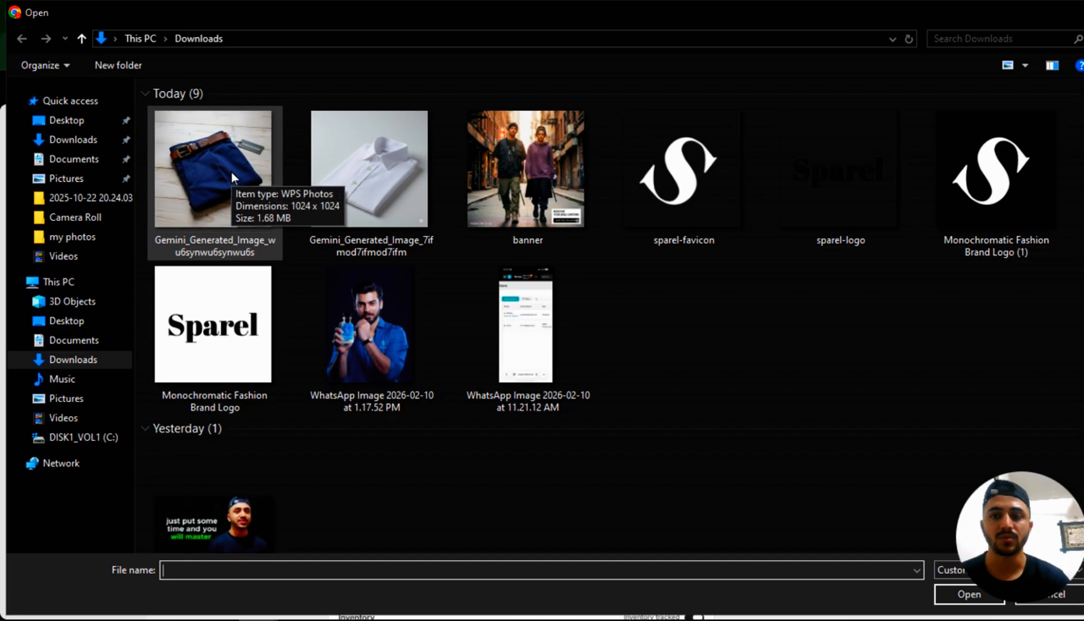
double_click(231, 172)
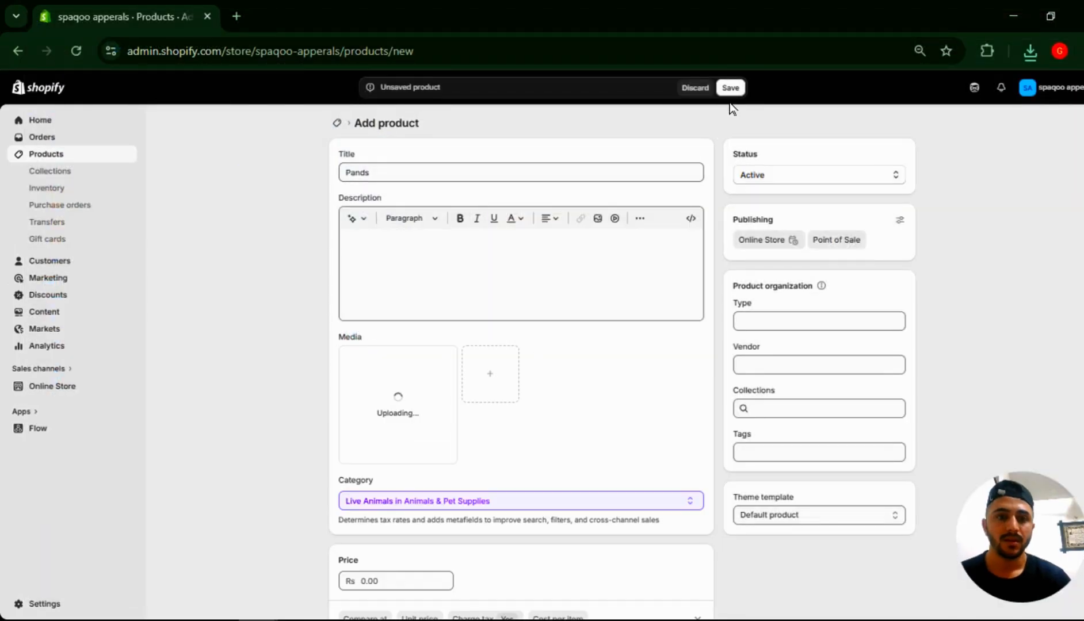
- Save the Pands product, continuing past the media upload warning, close the image viewer and switch back to the Gemini window
click(731, 88)
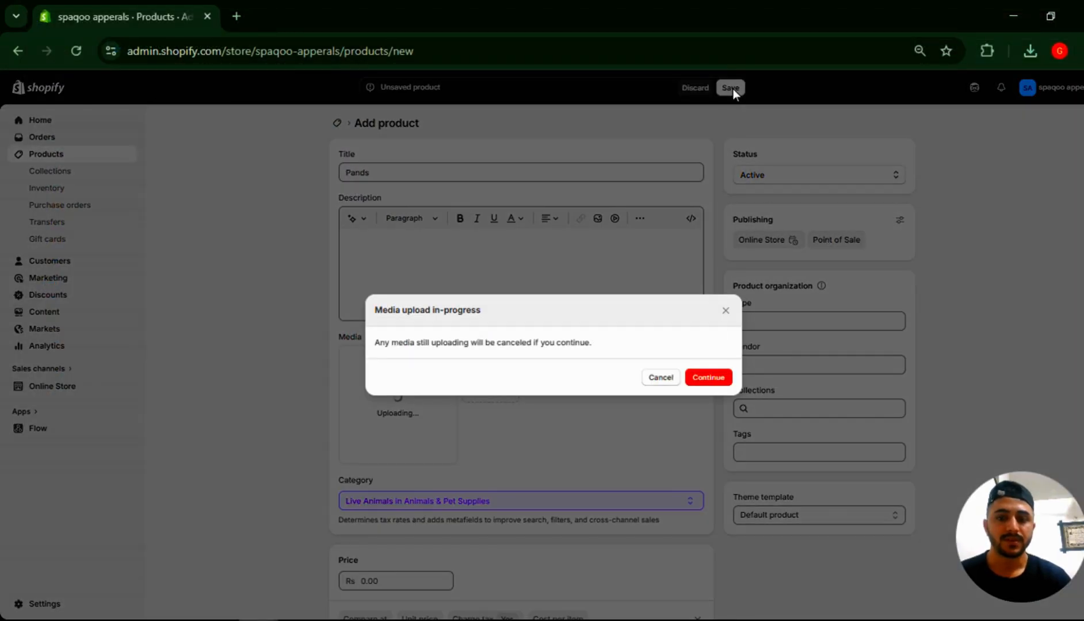
click(707, 380)
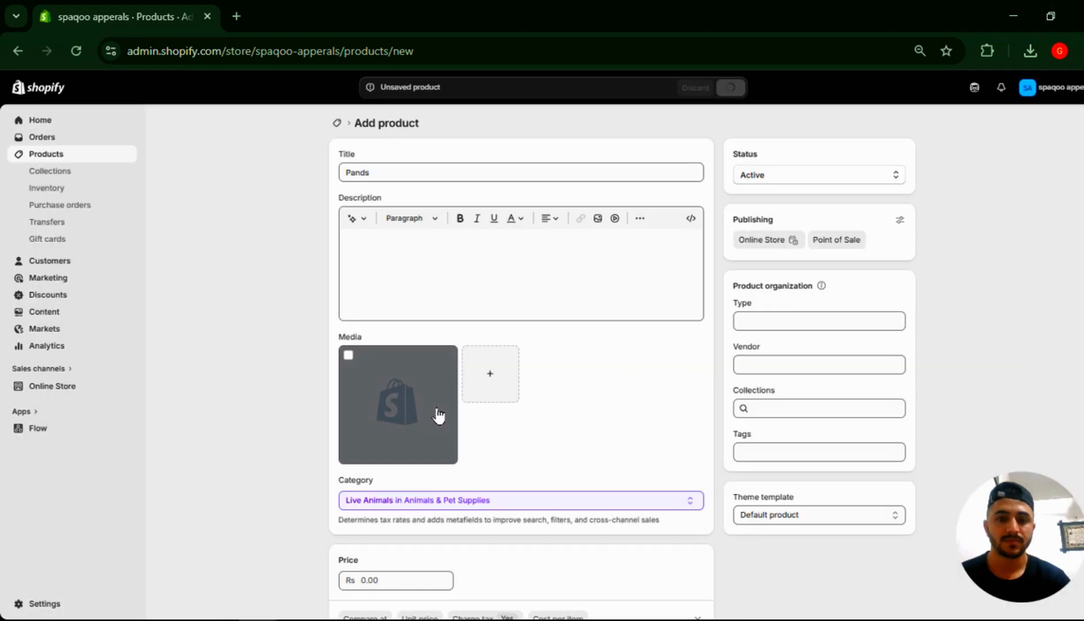
click(435, 423)
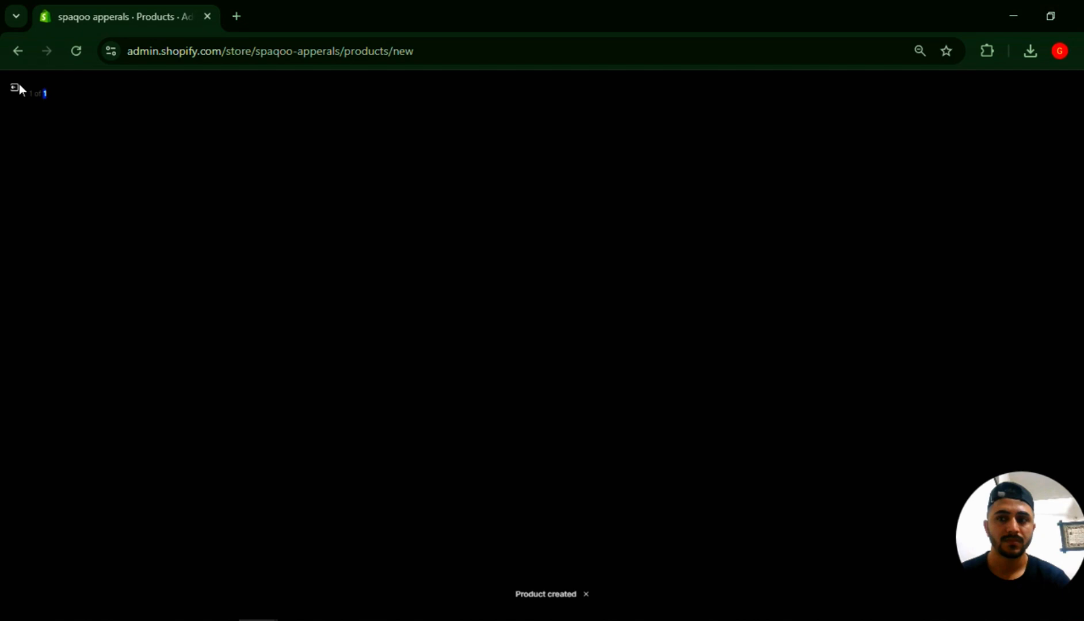
click(15, 89)
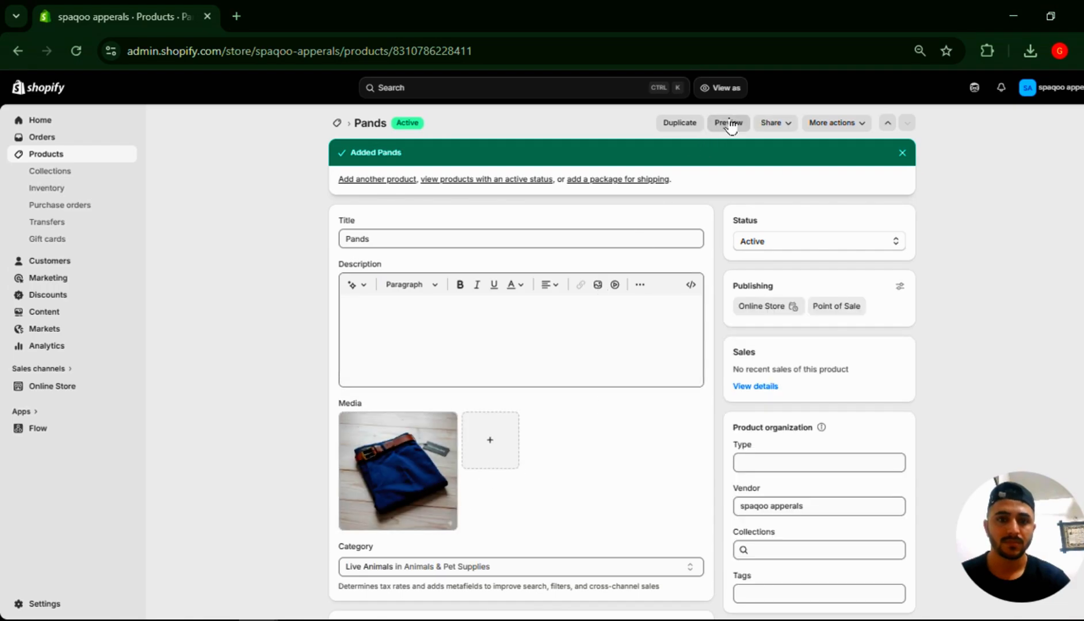
key(alt+Tab)
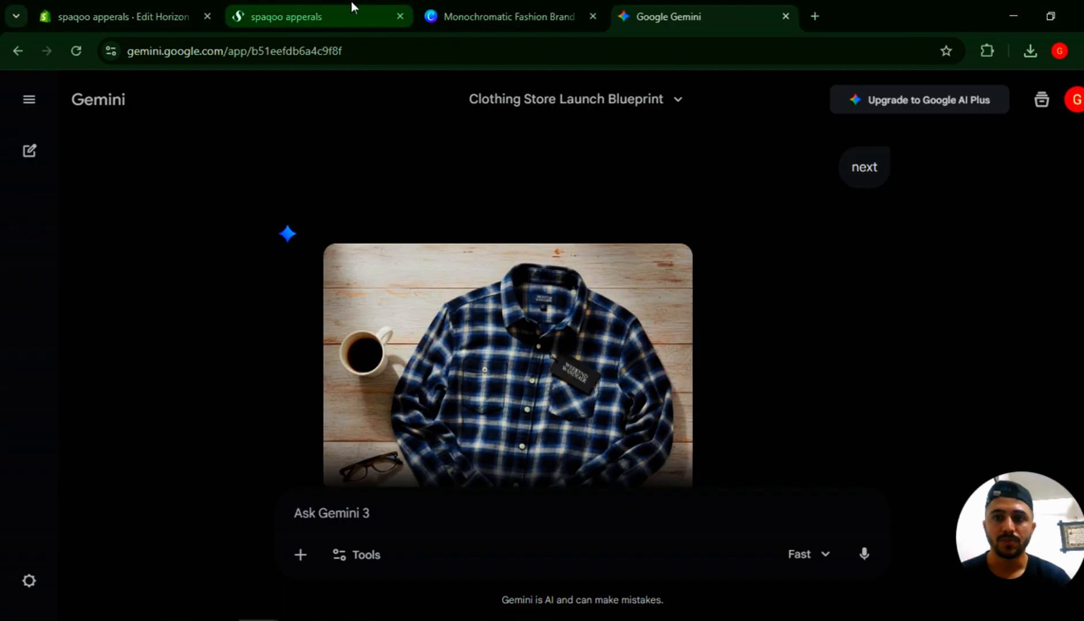
- Move the storefront preview tab into its own window, show it full screen and look over the home page's product section
drag(350, 1, 396, 206)
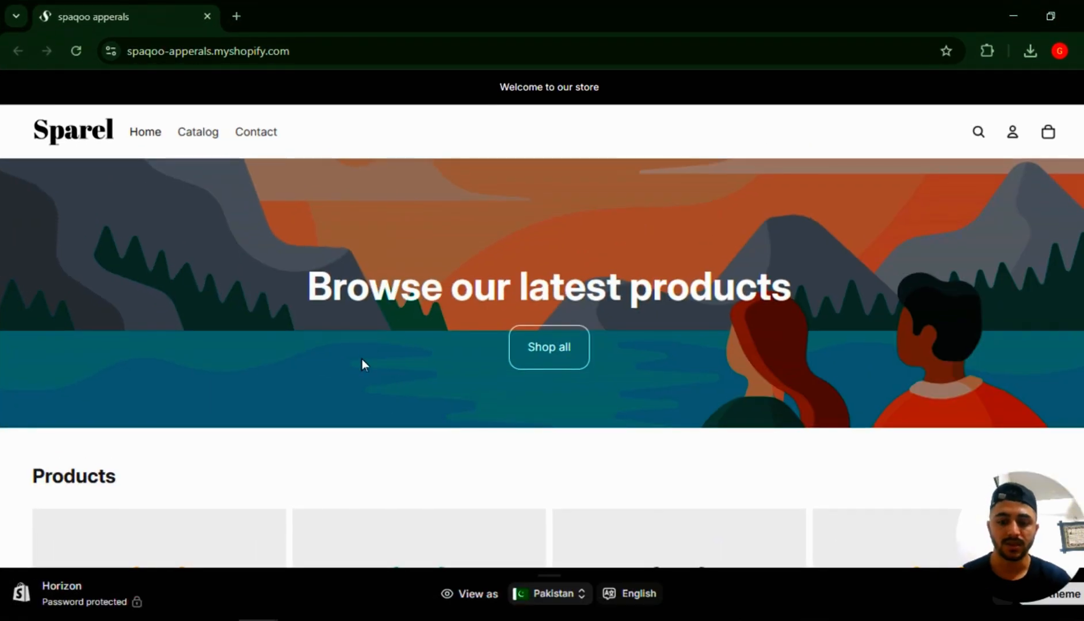
key(F11)
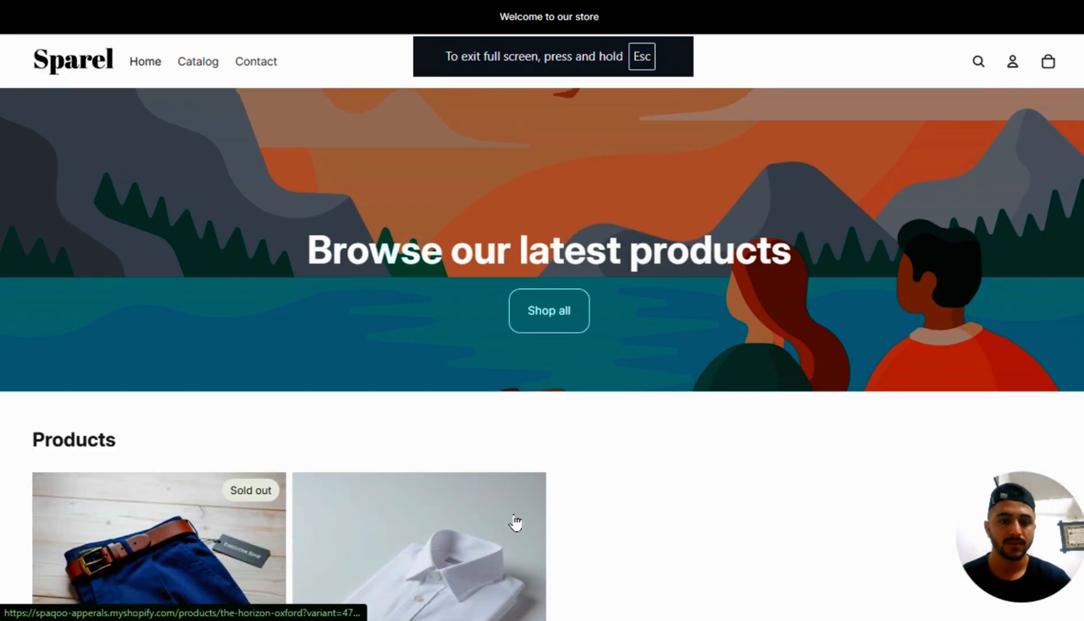
scroll(515, 523, down, 6)
scroll(515, 521, up, 2)
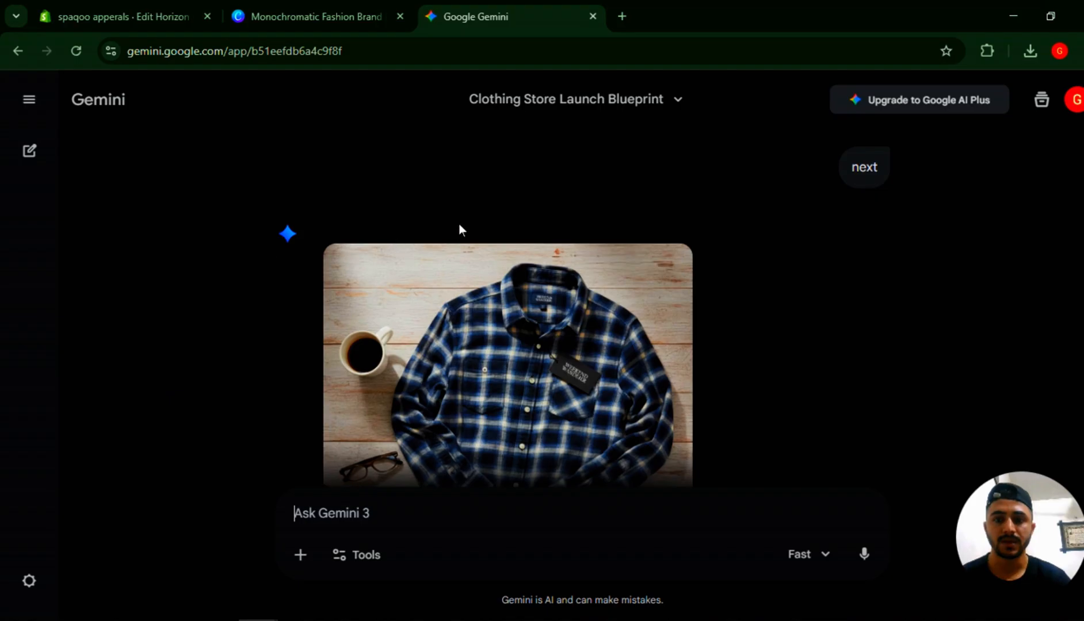
- Check the hero banner and Products section in the theme editor's home page preview, and switch back to the Pands product page
click(131, 7)
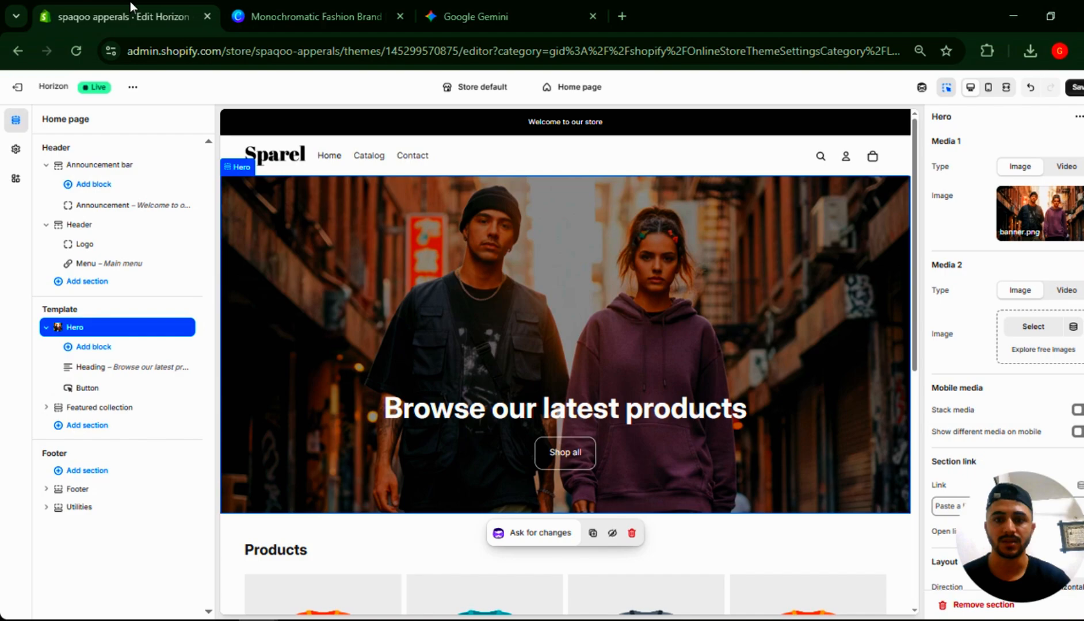
scroll(419, 345, down, 2)
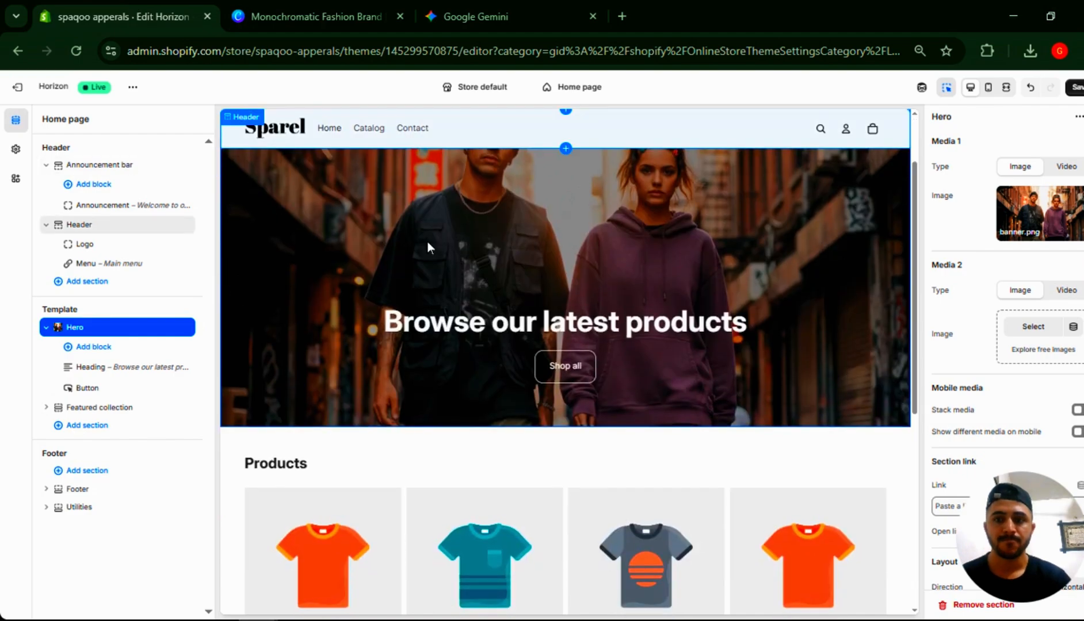
click(468, 12)
key(alt+Tab)
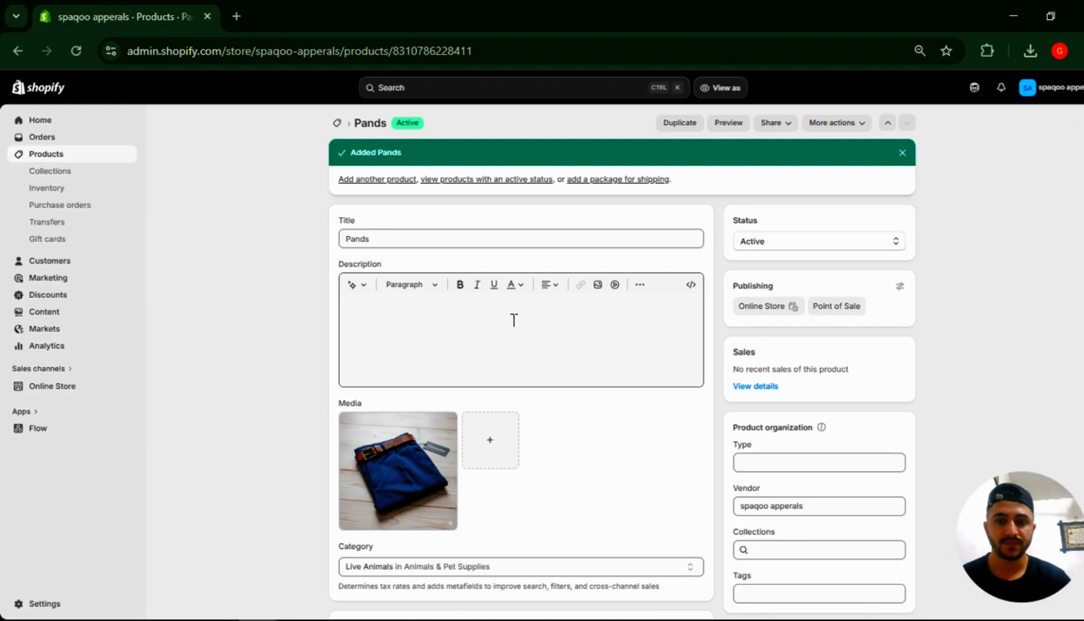
scroll(514, 320, down, 10)
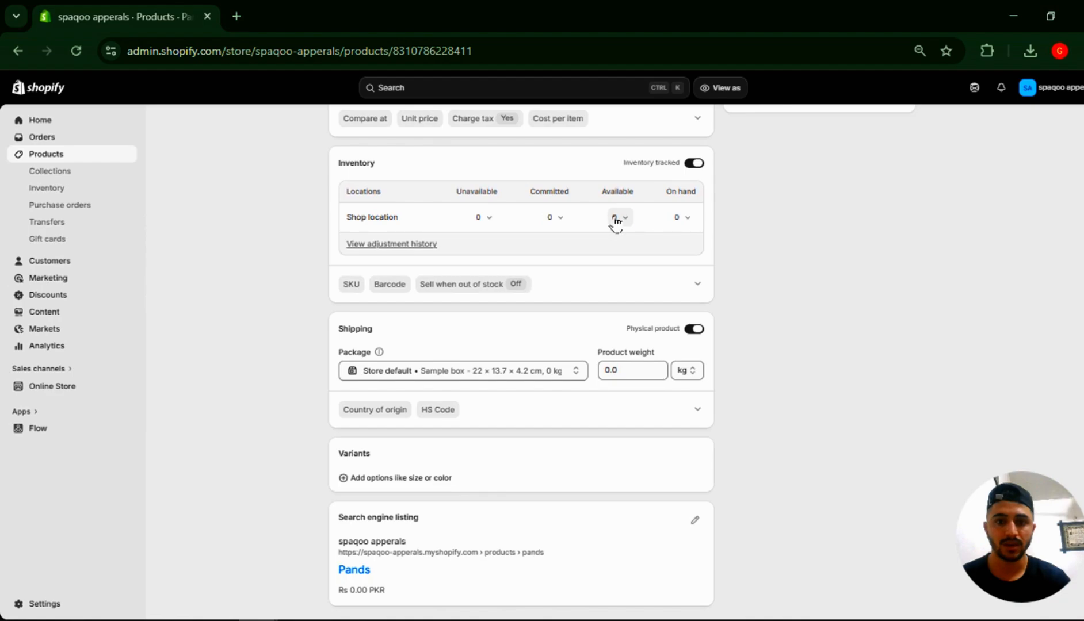
click(616, 219)
click(522, 292)
text(100)
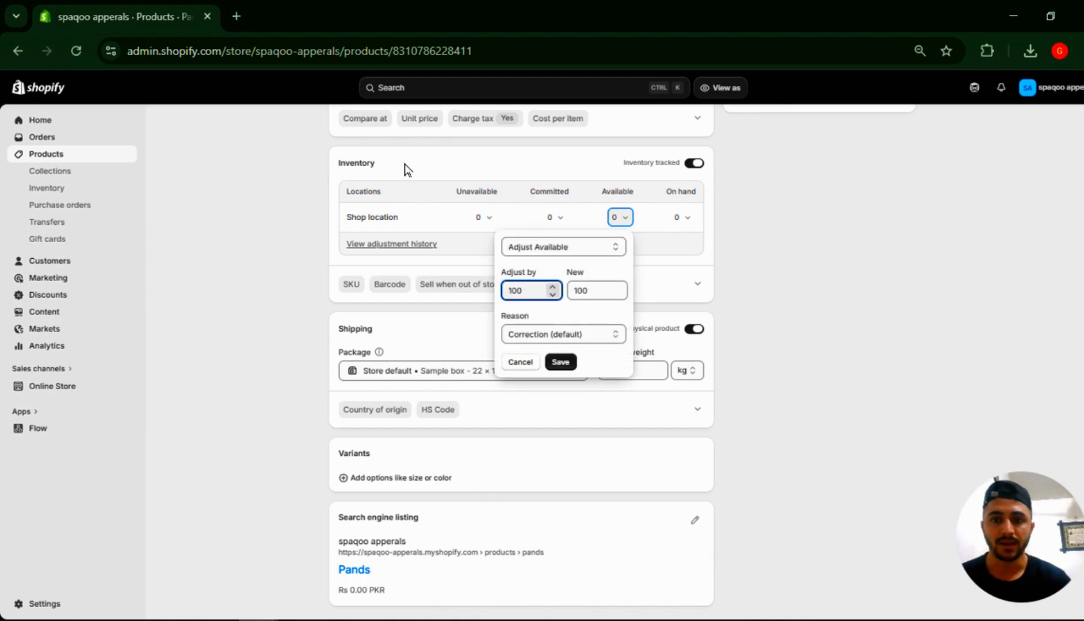
click(405, 168)
- Set the Pands product's price to Rs 1,000.00, save it and return to the product list
scroll(406, 168, up, 2)
click(392, 183)
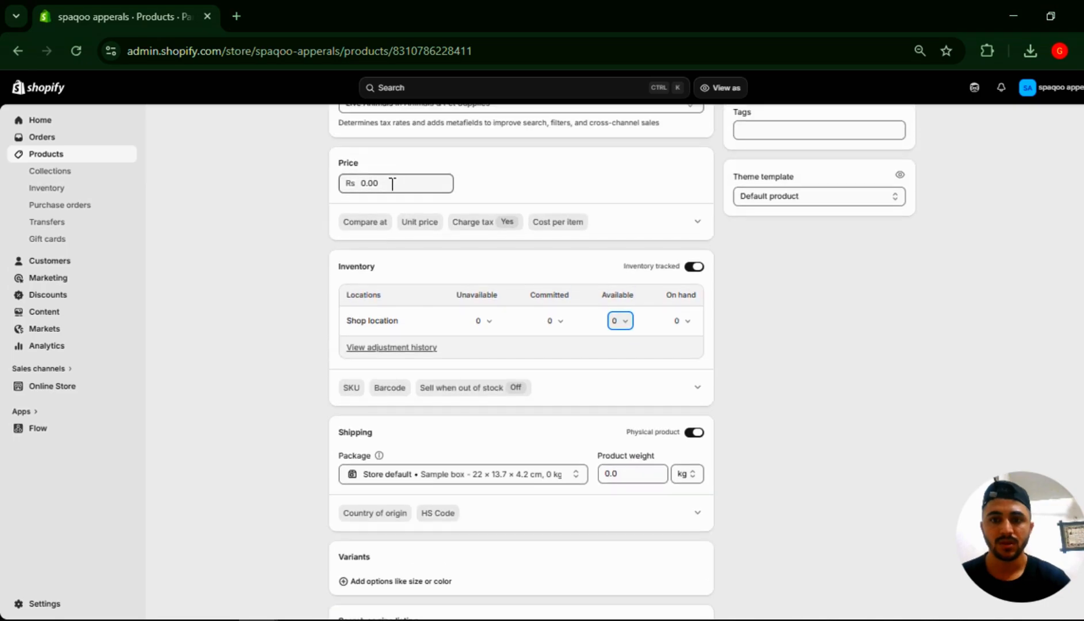
key(ctrl+a)
text(1)
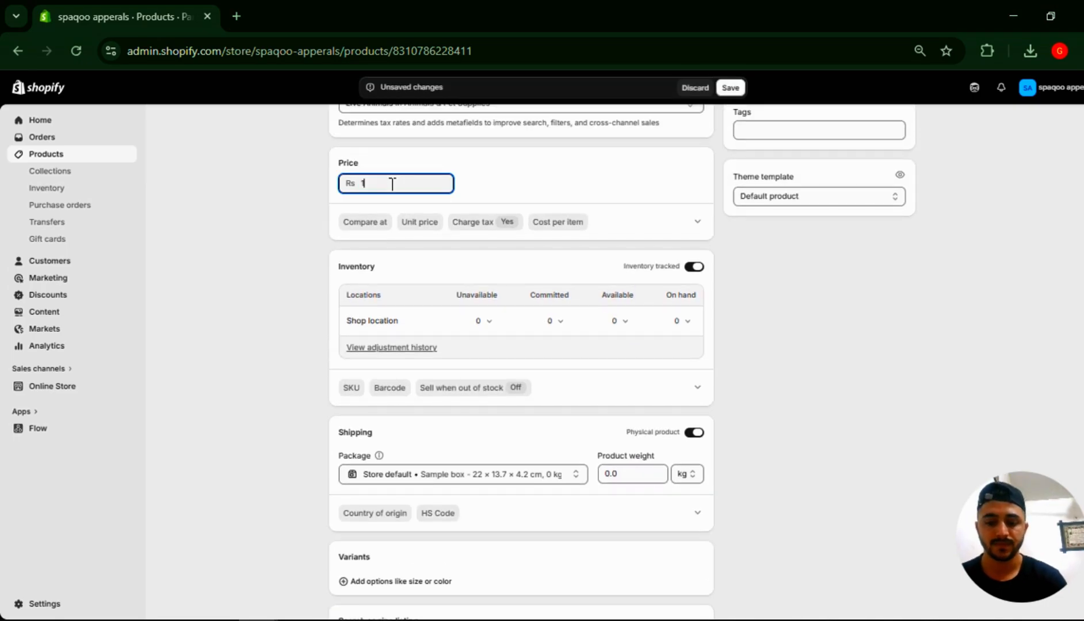
click(741, 89)
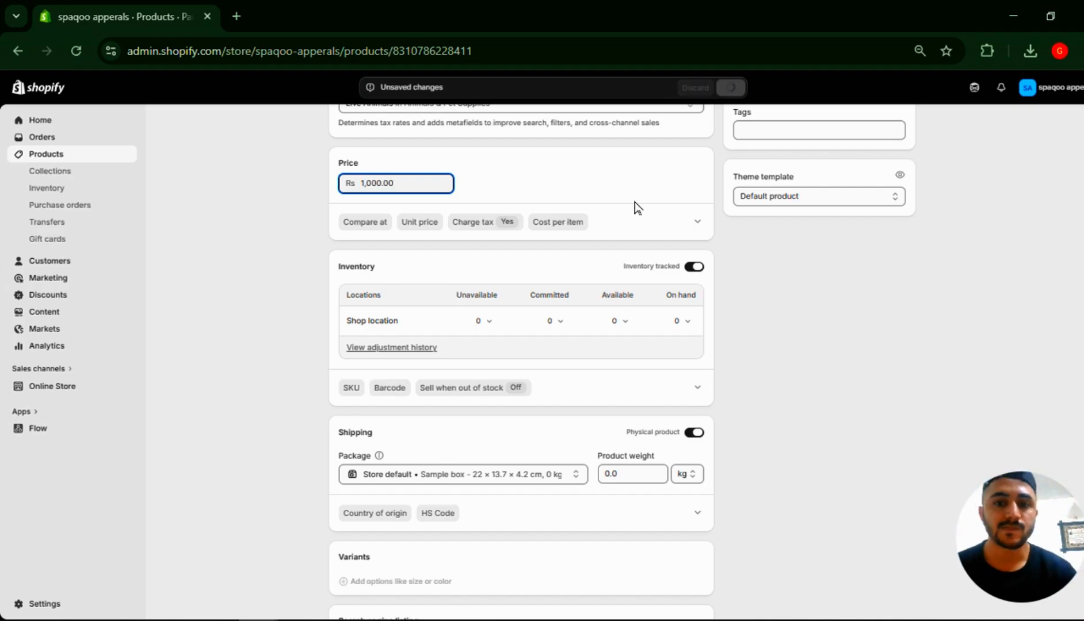
scroll(636, 207, up, 7)
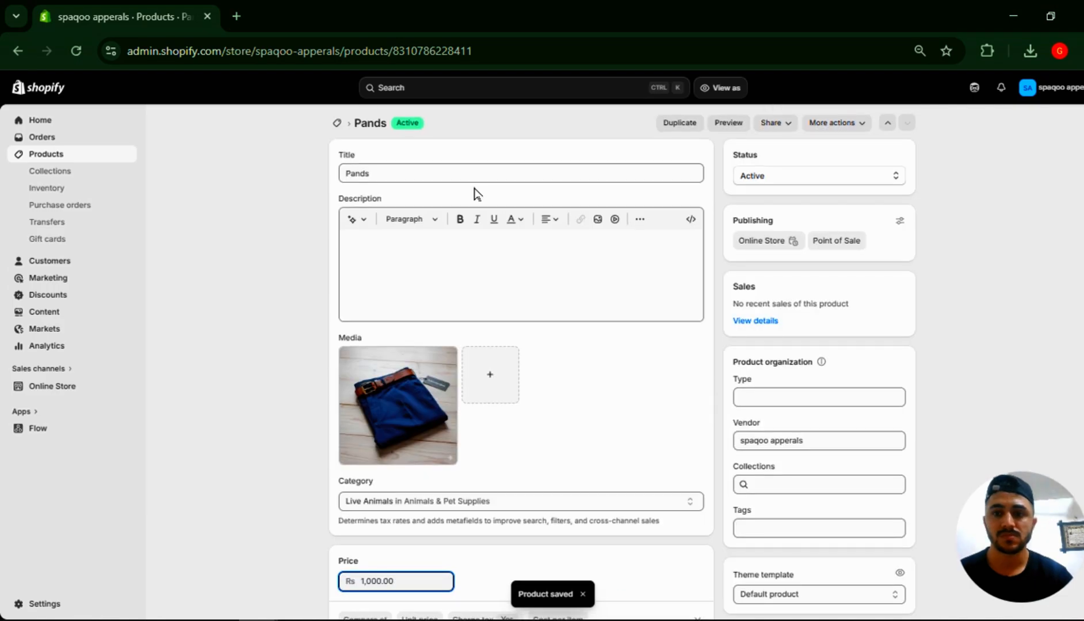
click(339, 123)
- Switch to the Gemini chat and download the generated image of the blue plaid shirt
key(alt+Tab)
scroll(355, 252, down, 2)
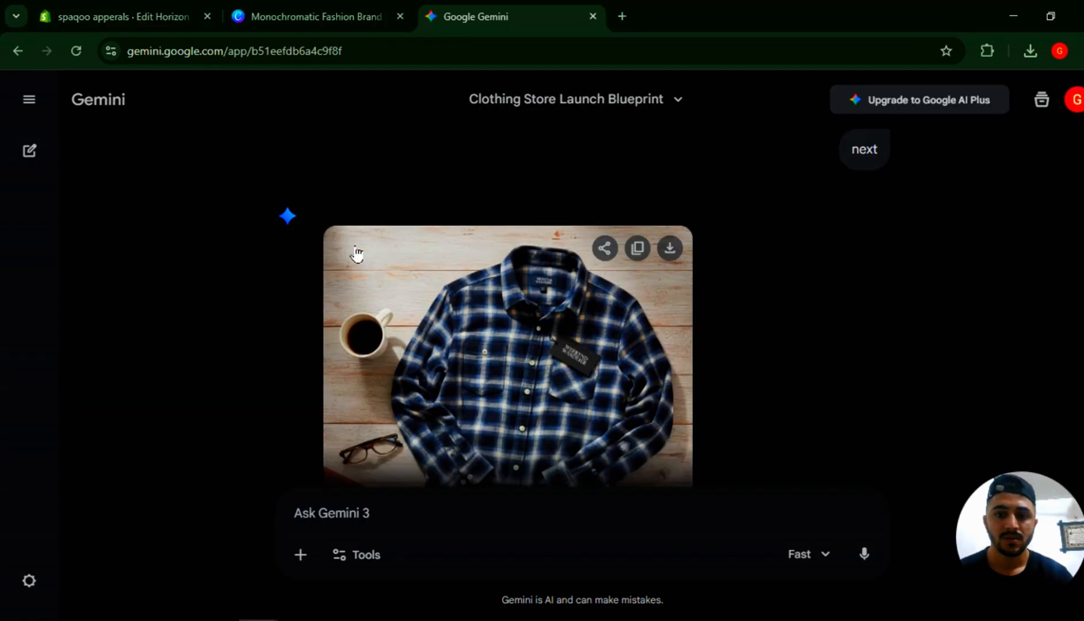
scroll(357, 254, up, 3)
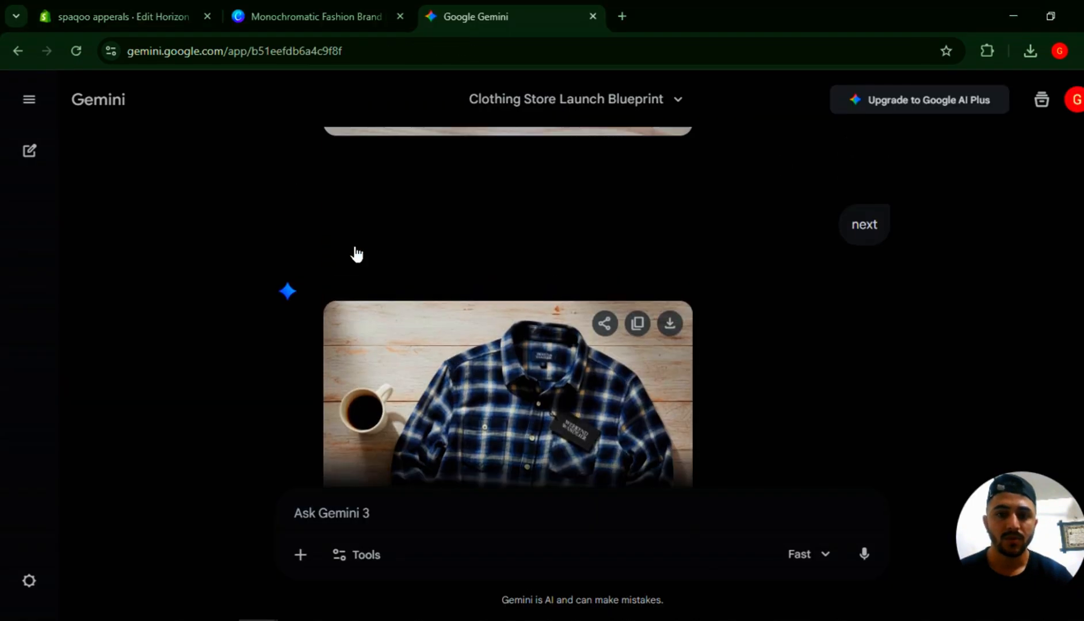
click(670, 333)
scroll(722, 243, down, 3)
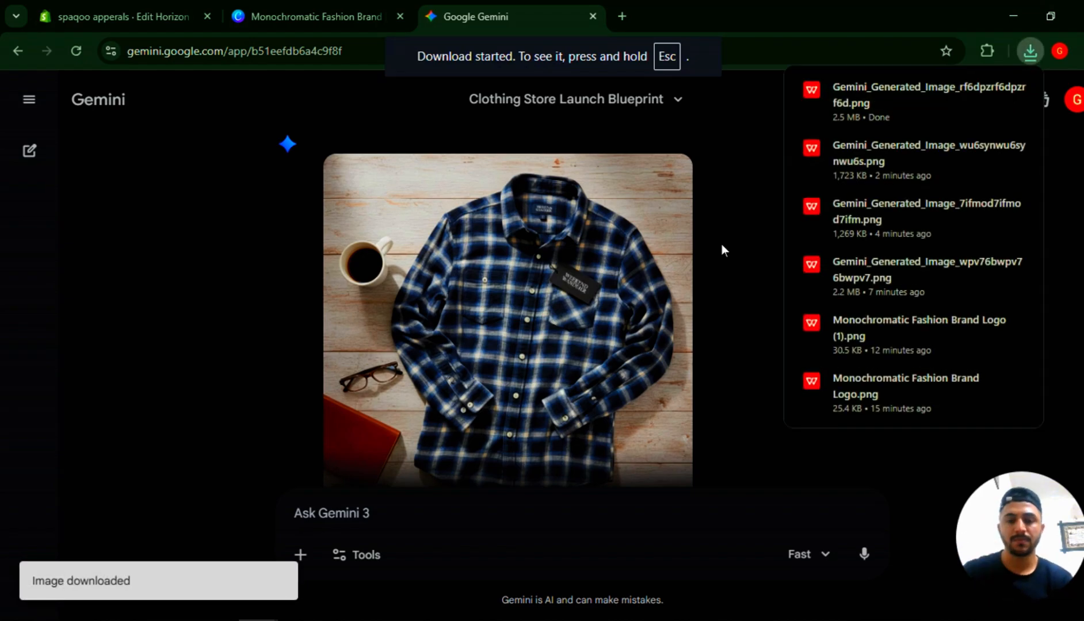
- Back in Shopify, reopen the Pands product and adjust its available inventory by 100 at Shop location, saving the adjustment
key(alt+Tab)
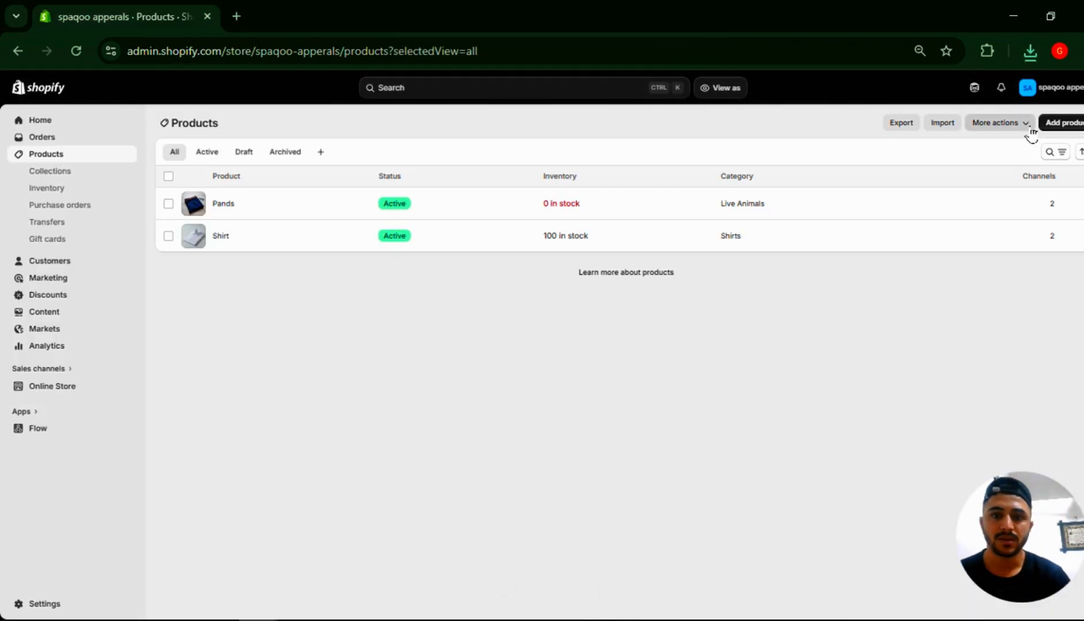
click(558, 209)
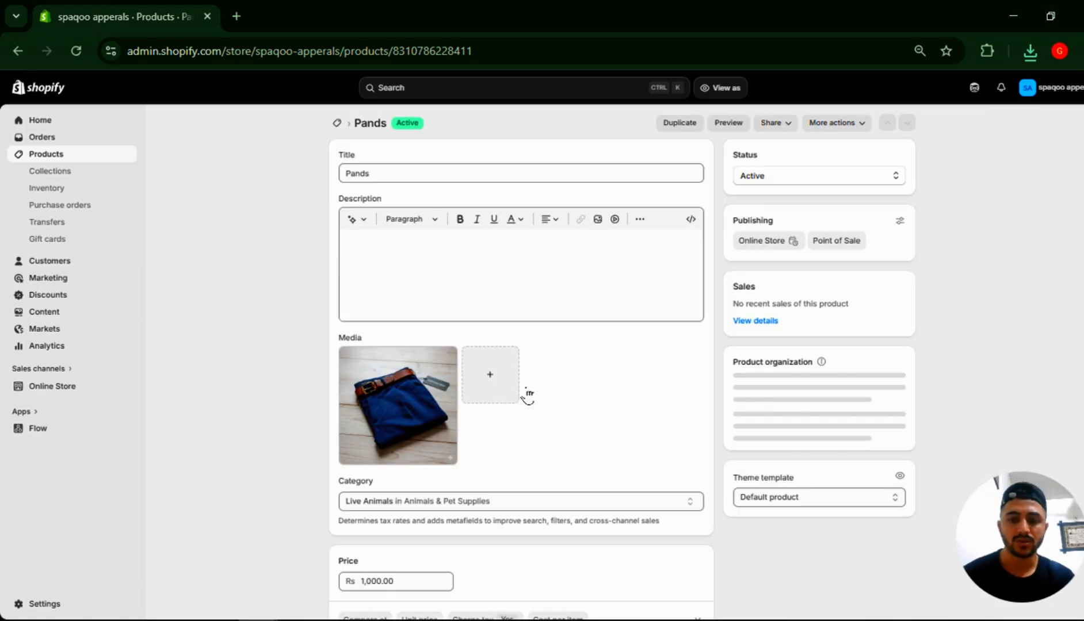
scroll(613, 527, down, 4)
scroll(612, 530, down, 1)
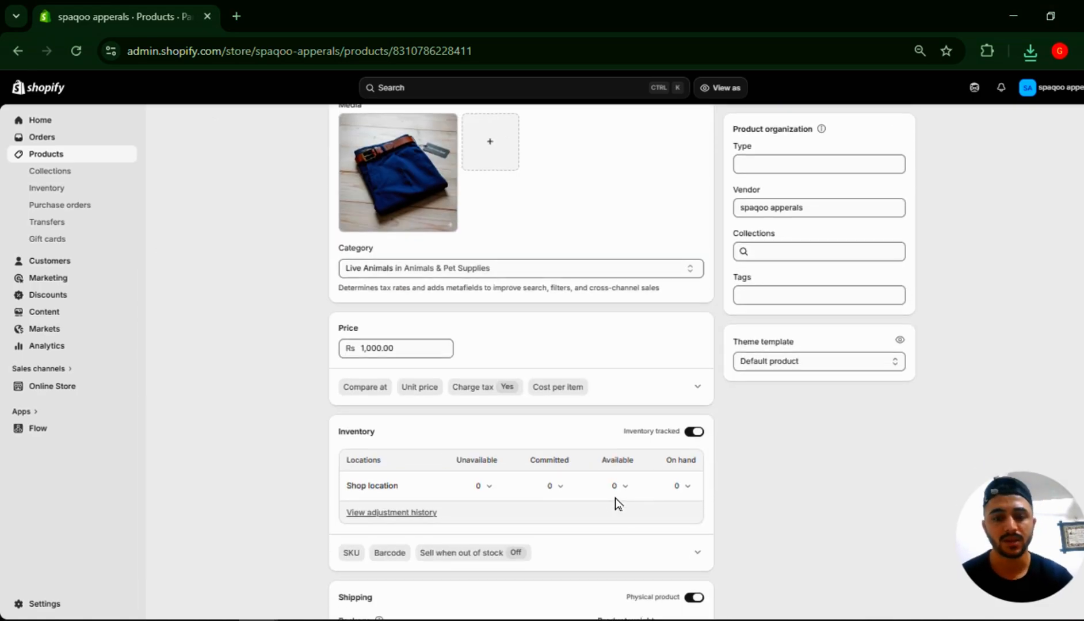
click(619, 488)
click(619, 486)
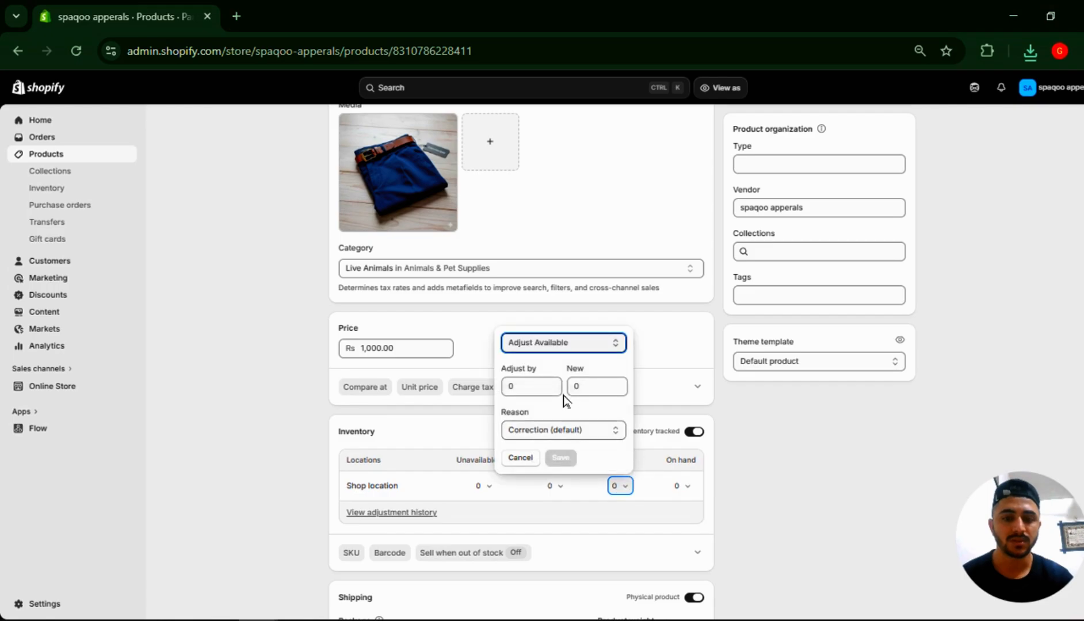
click(528, 386)
text(1,)
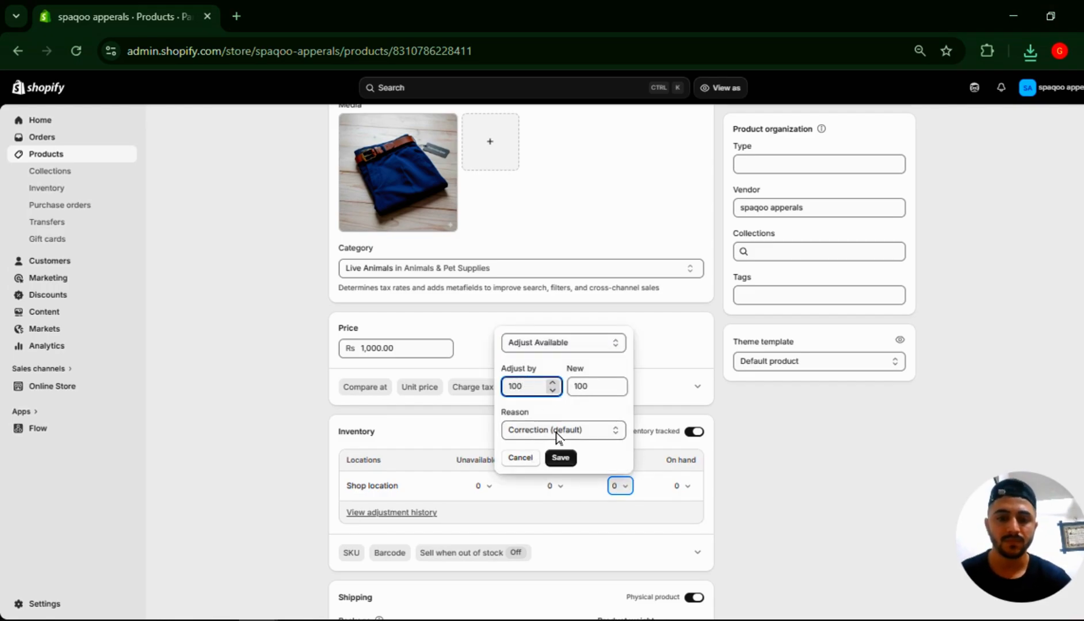
text(00)
click(560, 458)
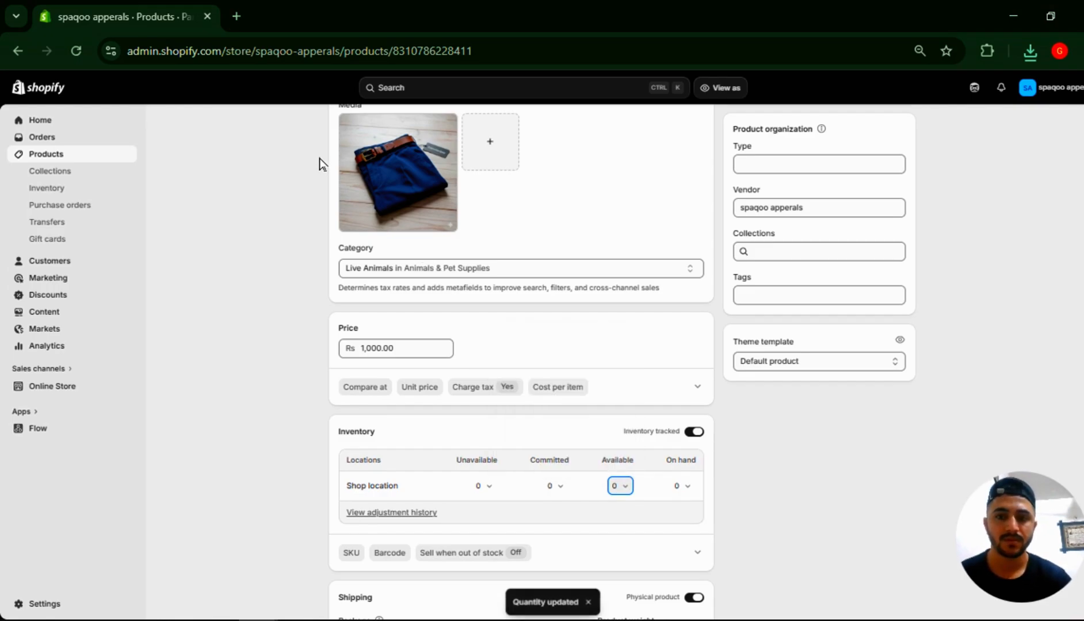
- Return to the product list, start a new product titled "Printed Shirt" and upload an image from the Downloads folder as its media
scroll(321, 164, up, 4)
click(339, 124)
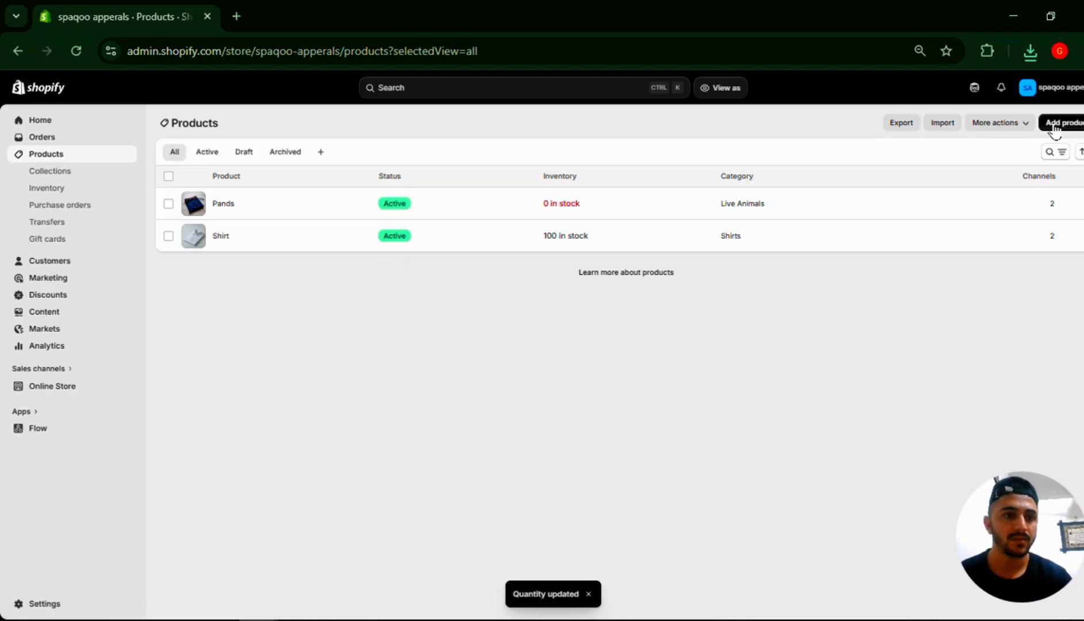
click(1055, 128)
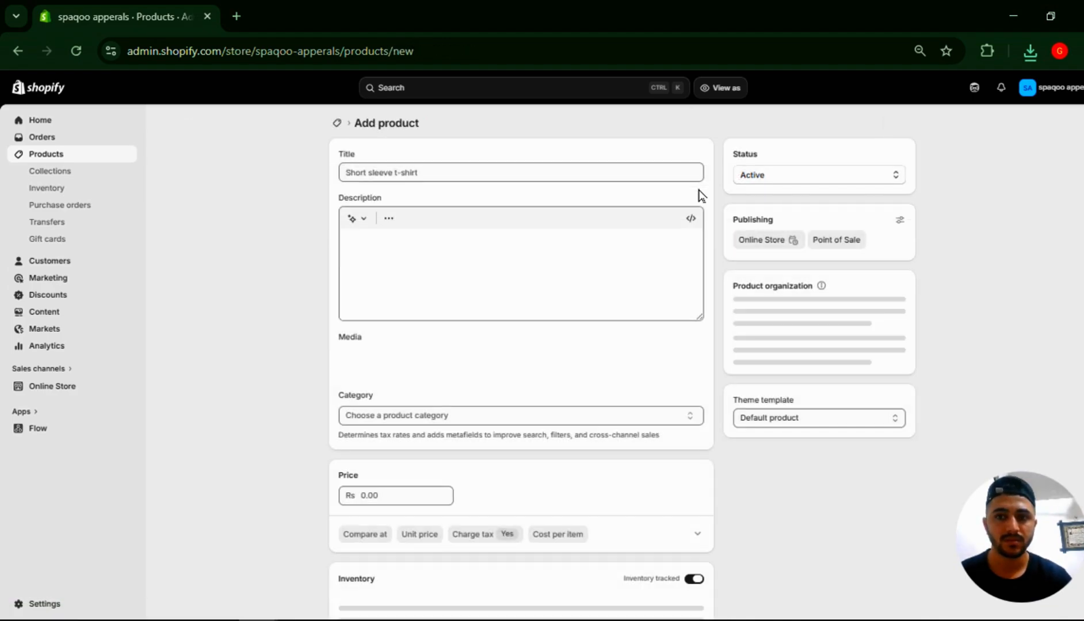
click(488, 172)
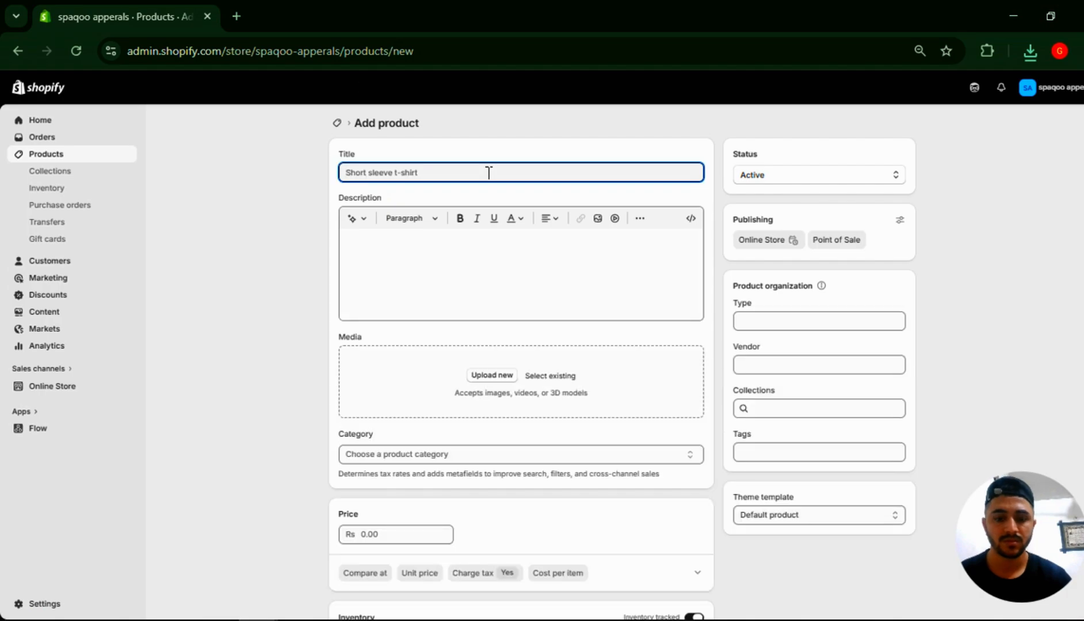
text(Printed)
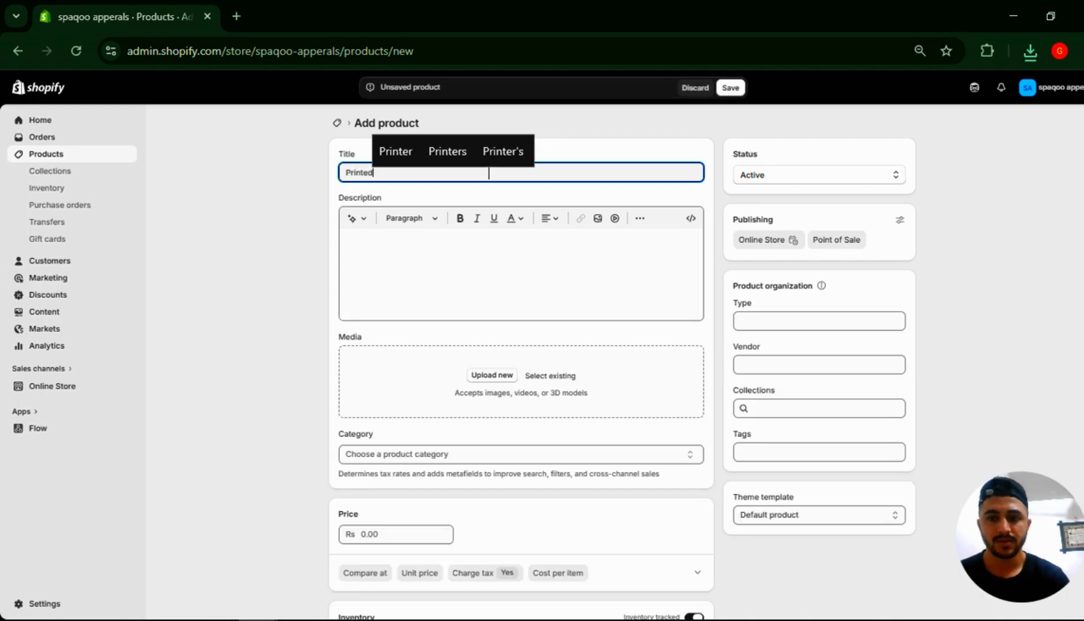
text( Shirt)
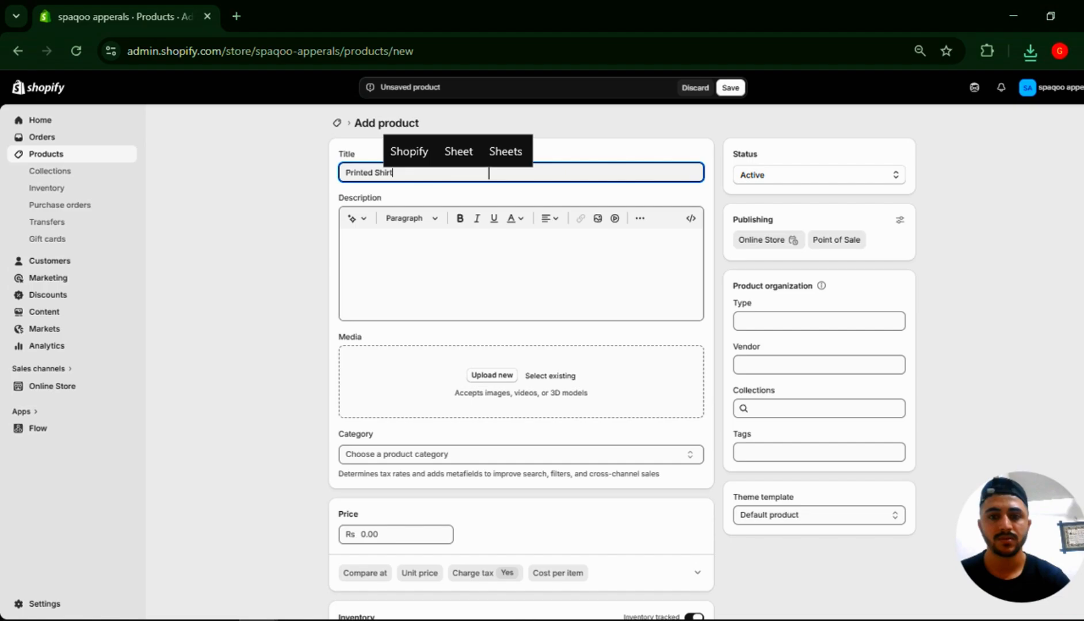
click(492, 378)
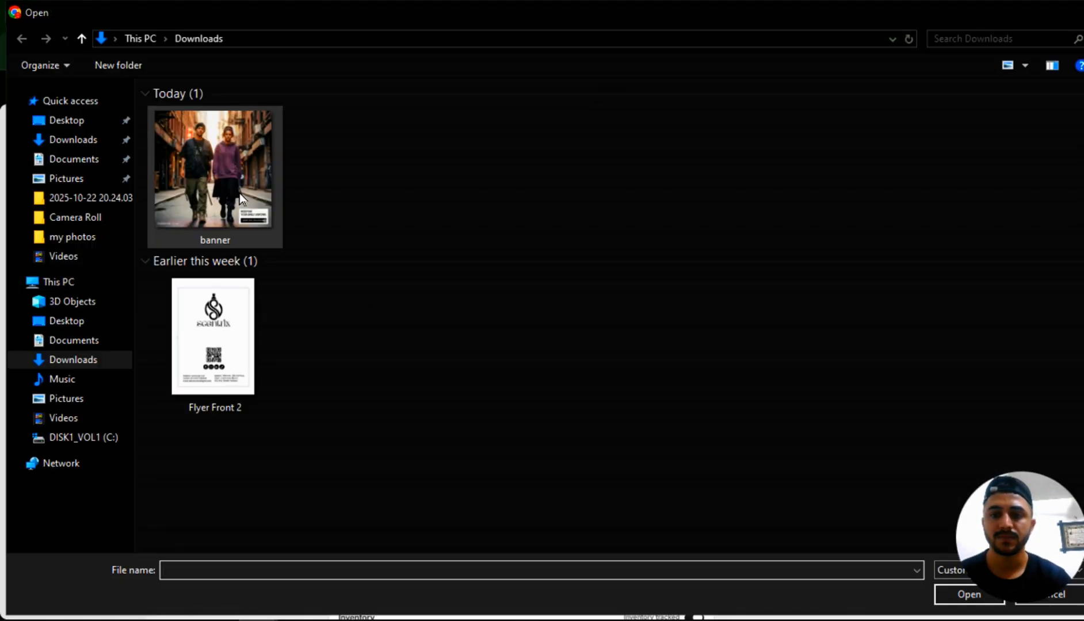
double_click(242, 185)
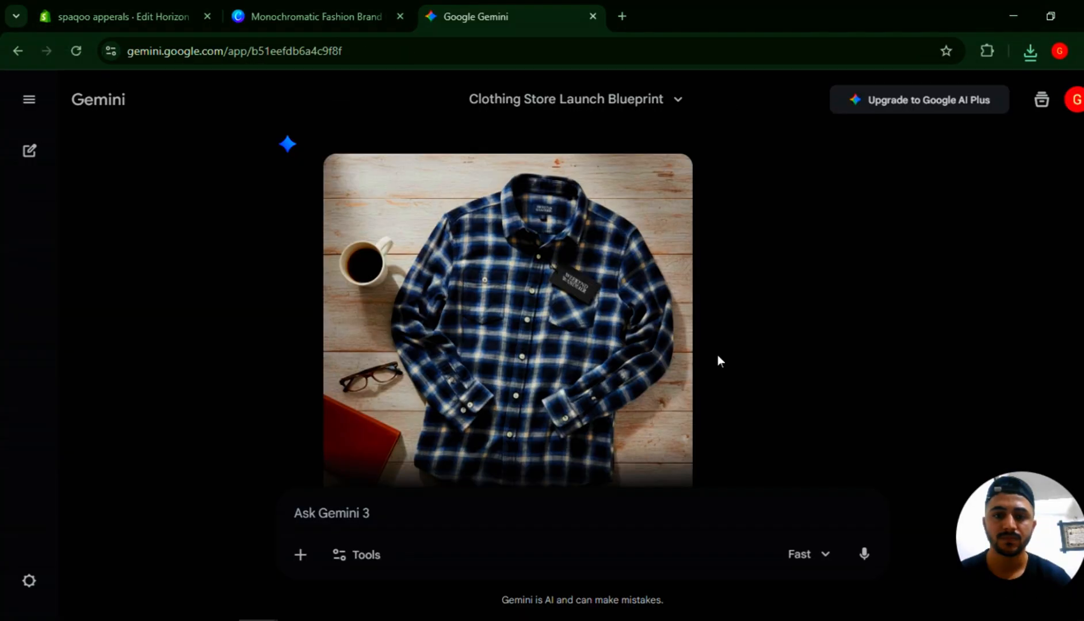
- In the Gemini chat, send the prompt "next" followed by "genrate" to produce the next product image
text(next)
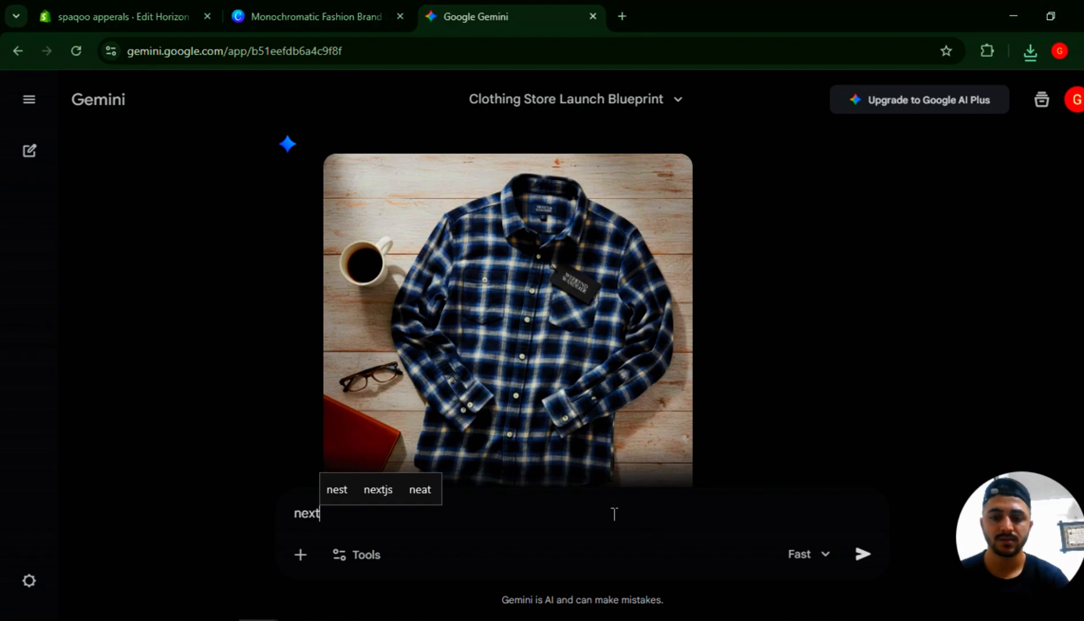
key(Return)
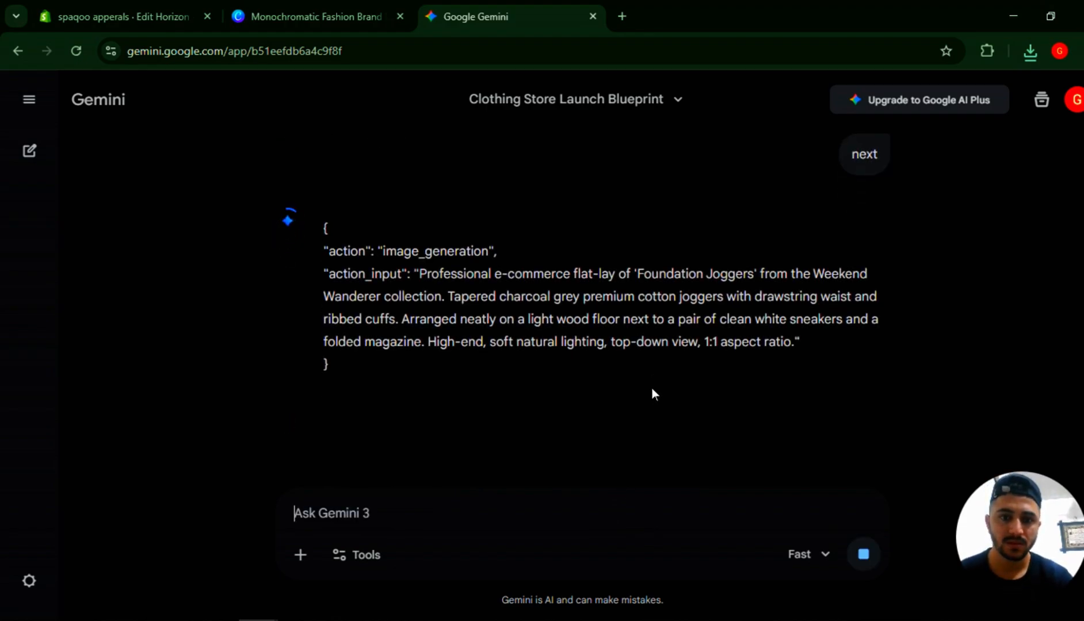
text(genrate)
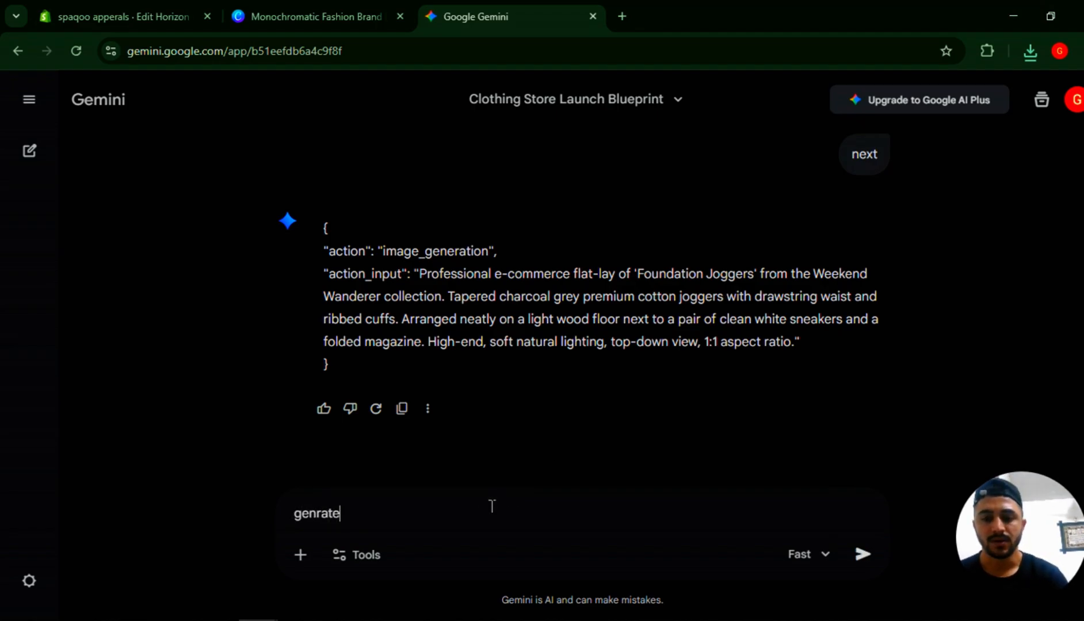
key(Return)
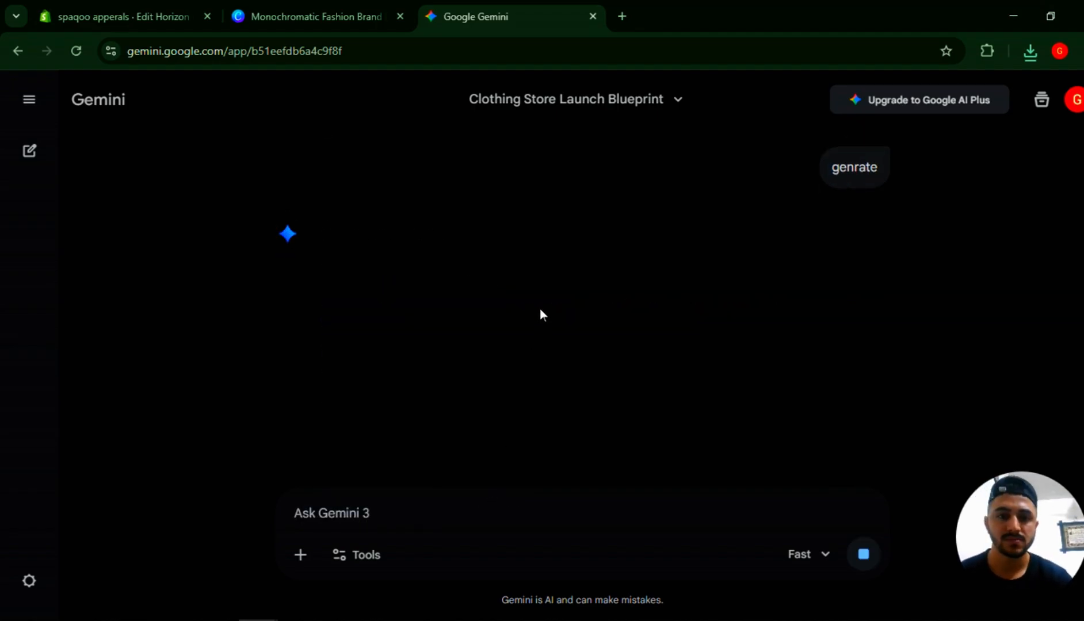
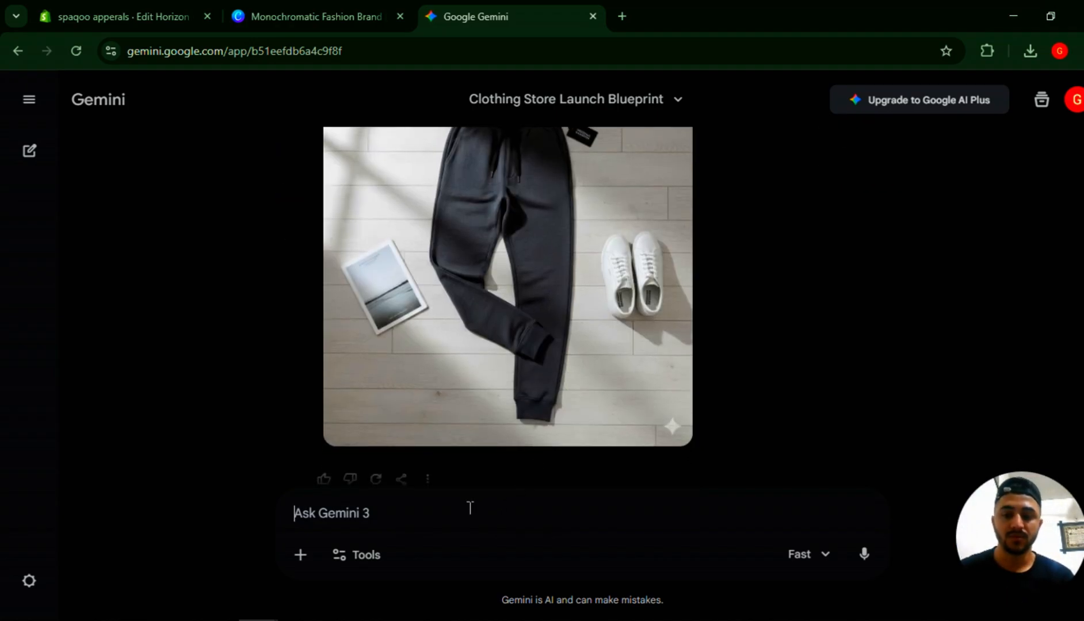
- Send the prompt "only 1 products image" in the Gemini chat to request a single product image
text(only )
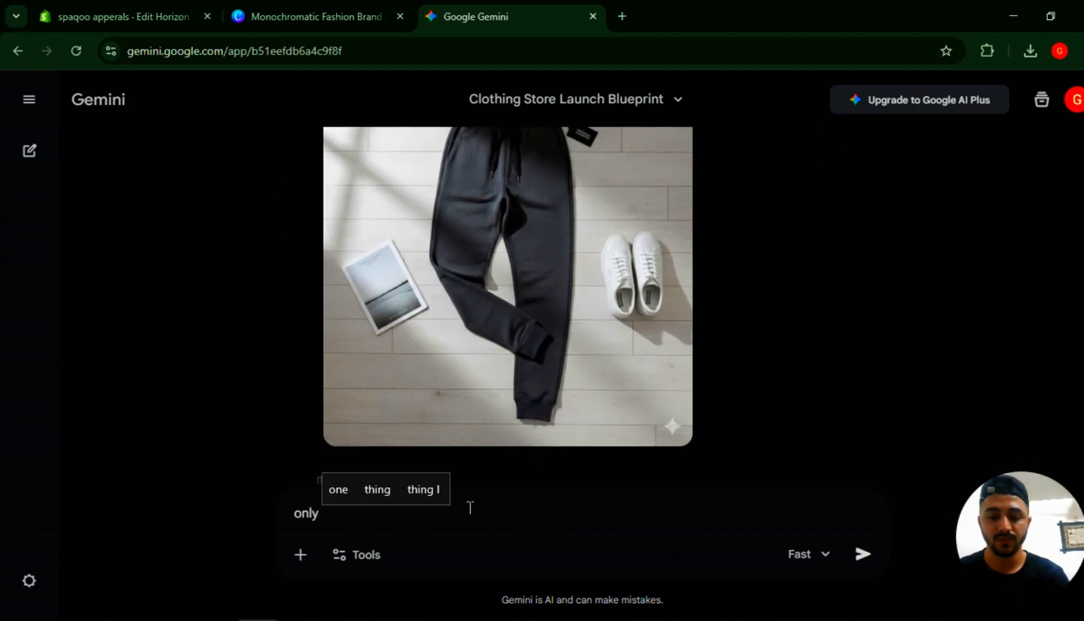
text(1 prod)
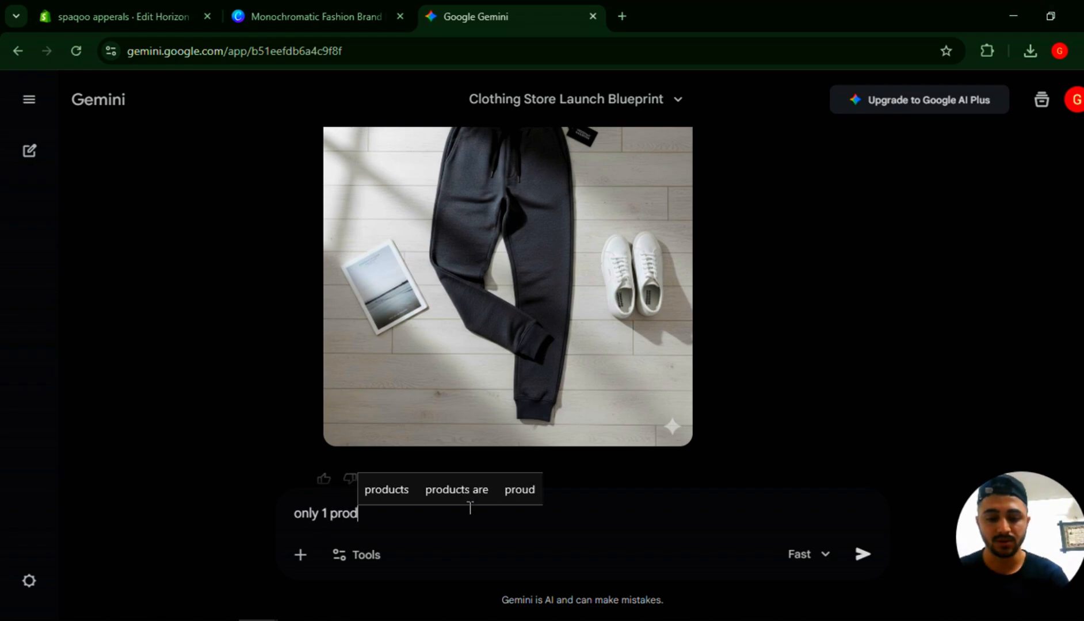
text(ucts image)
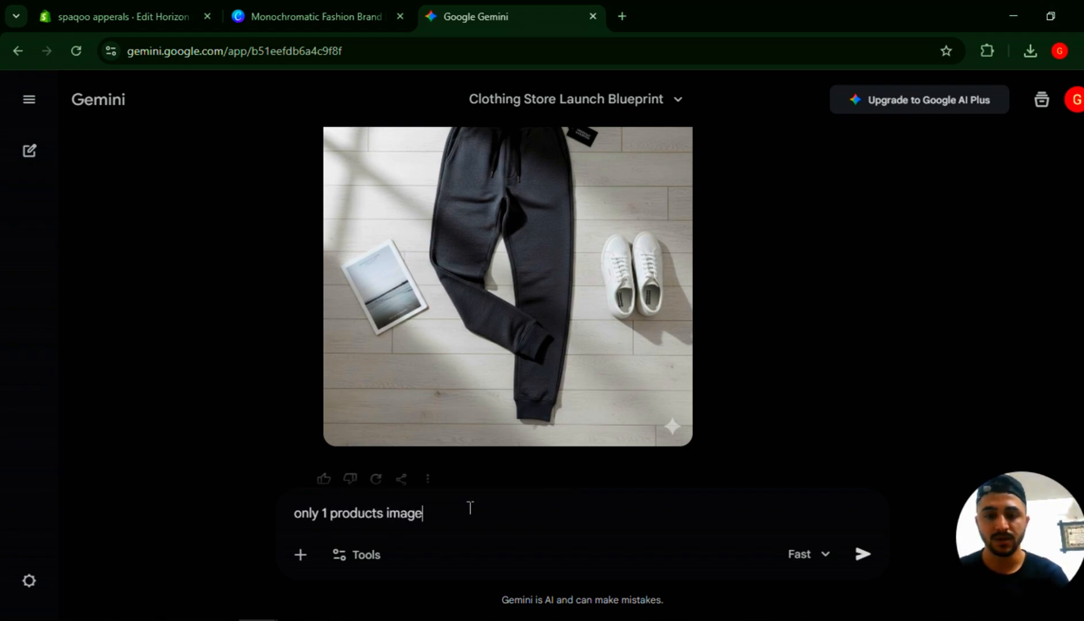
key(Return)
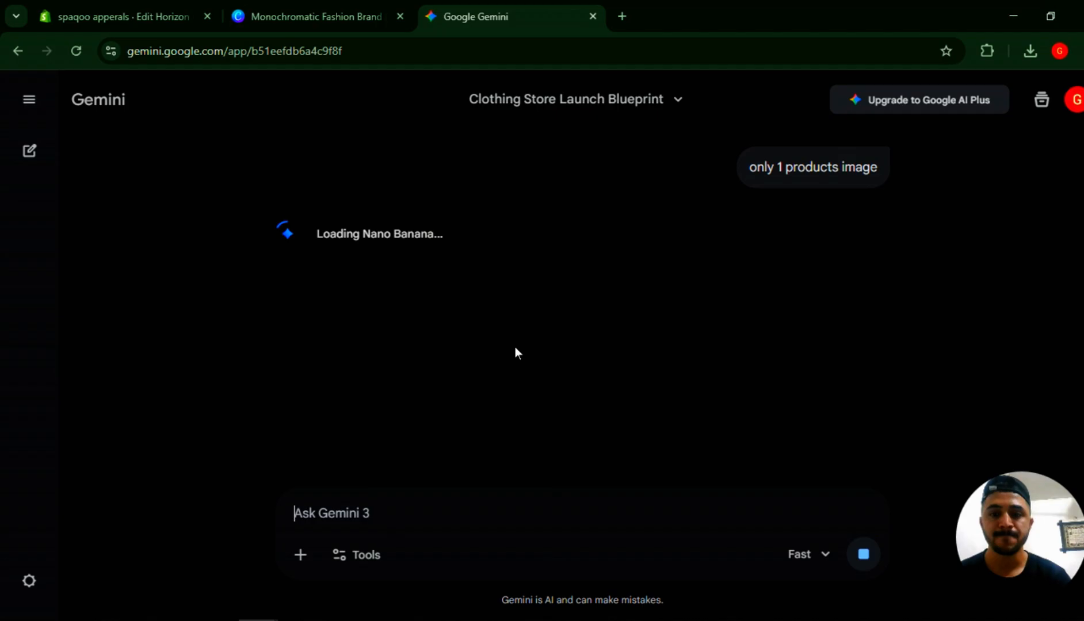
- Switch to Shopify, save the new Printed Shirt product and reopen it from the product list
key(alt+Tab)
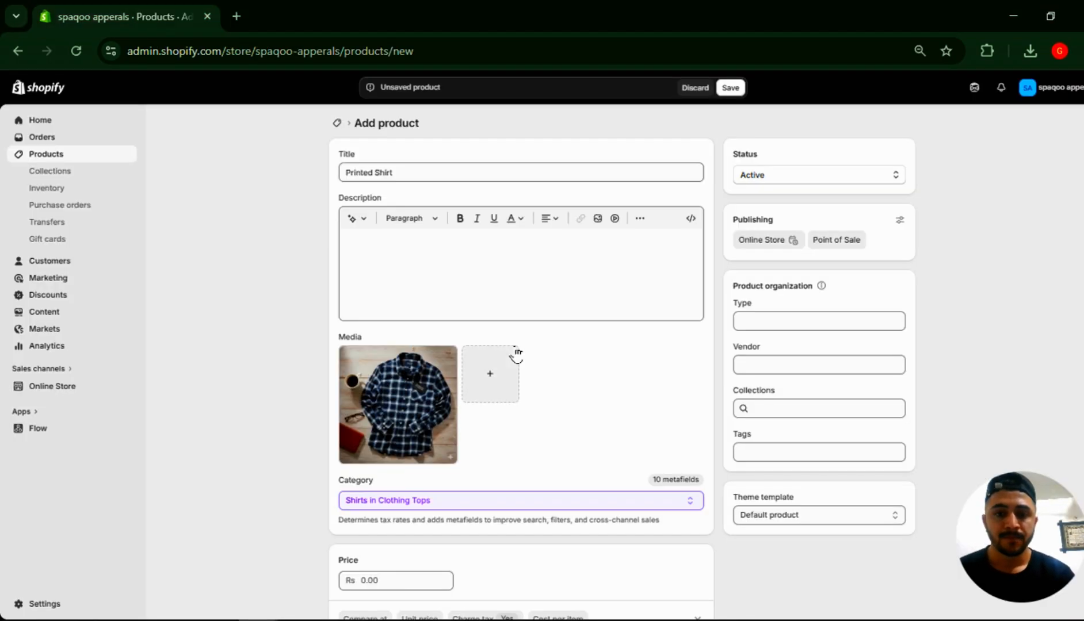
click(732, 88)
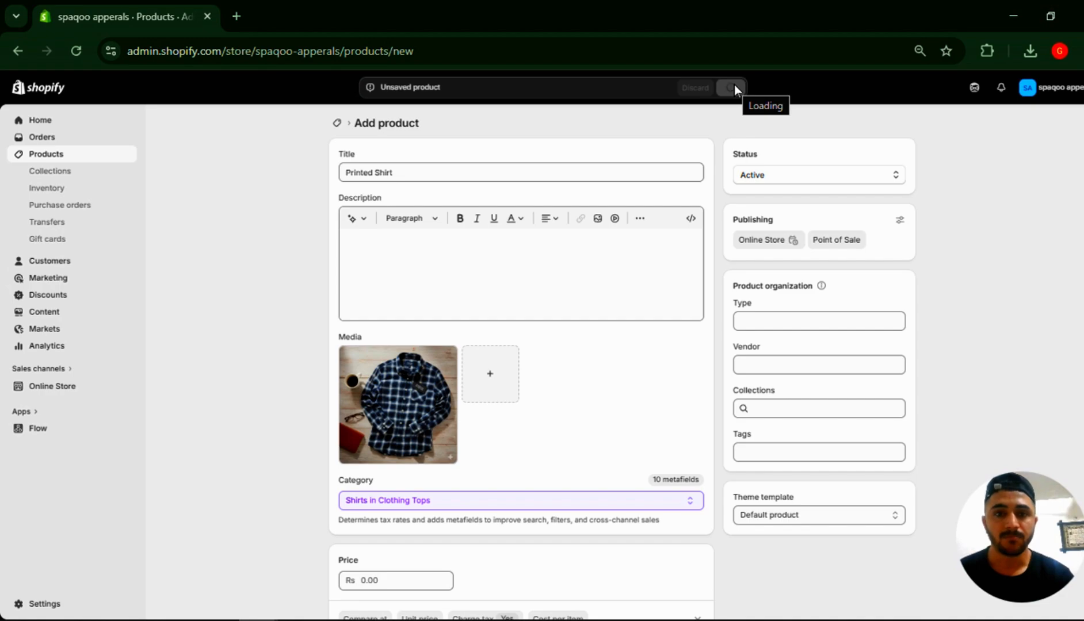
click(338, 128)
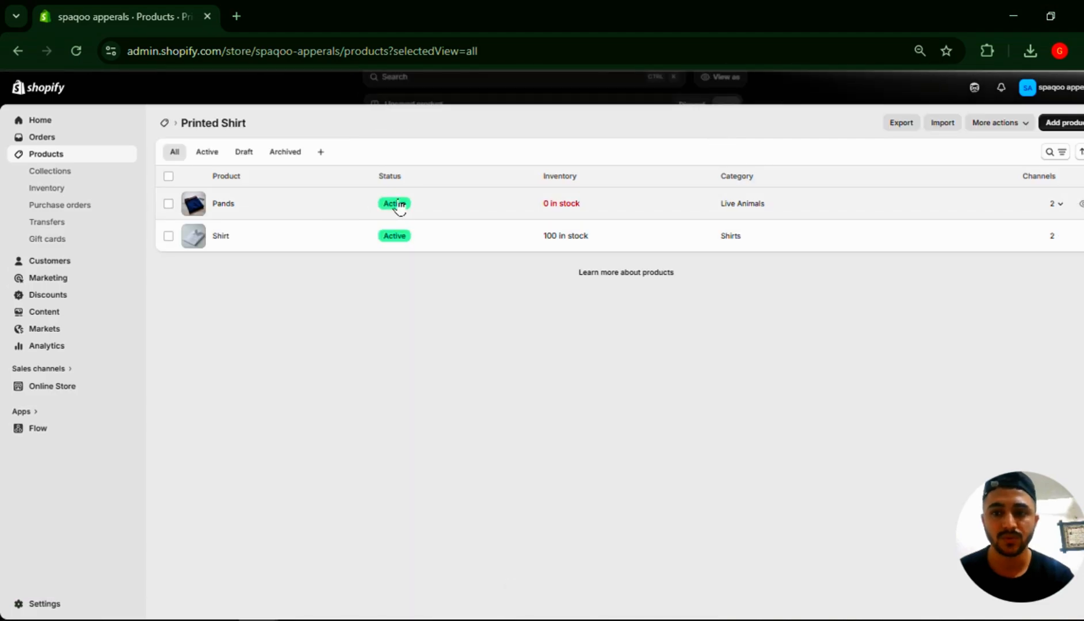
click(508, 216)
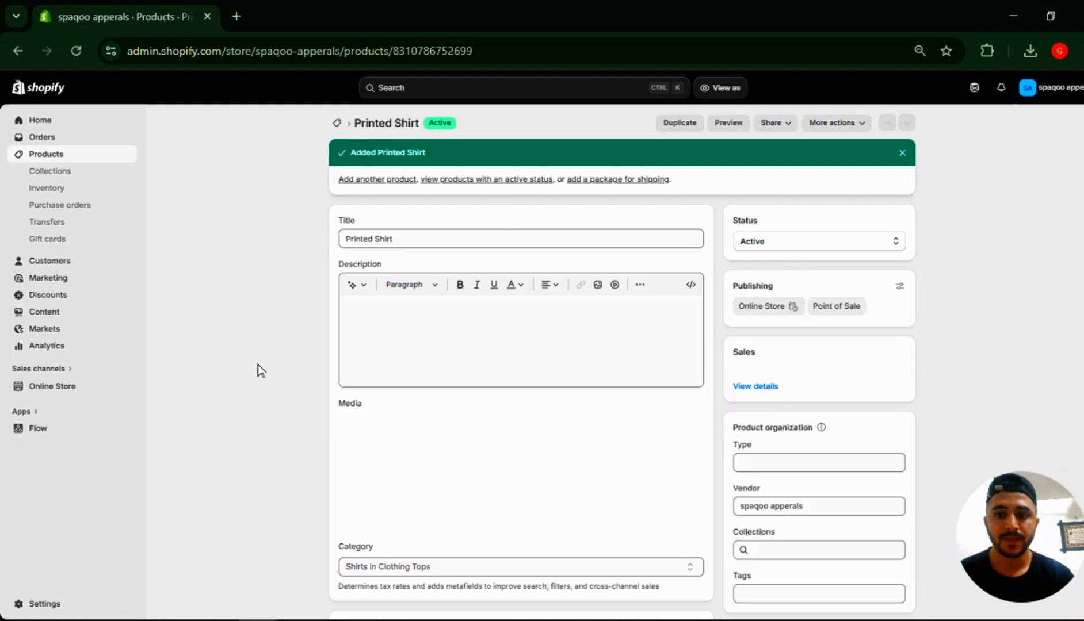
- Set the Printed Shirt product's price to Rs 1000
scroll(260, 370, down, 4)
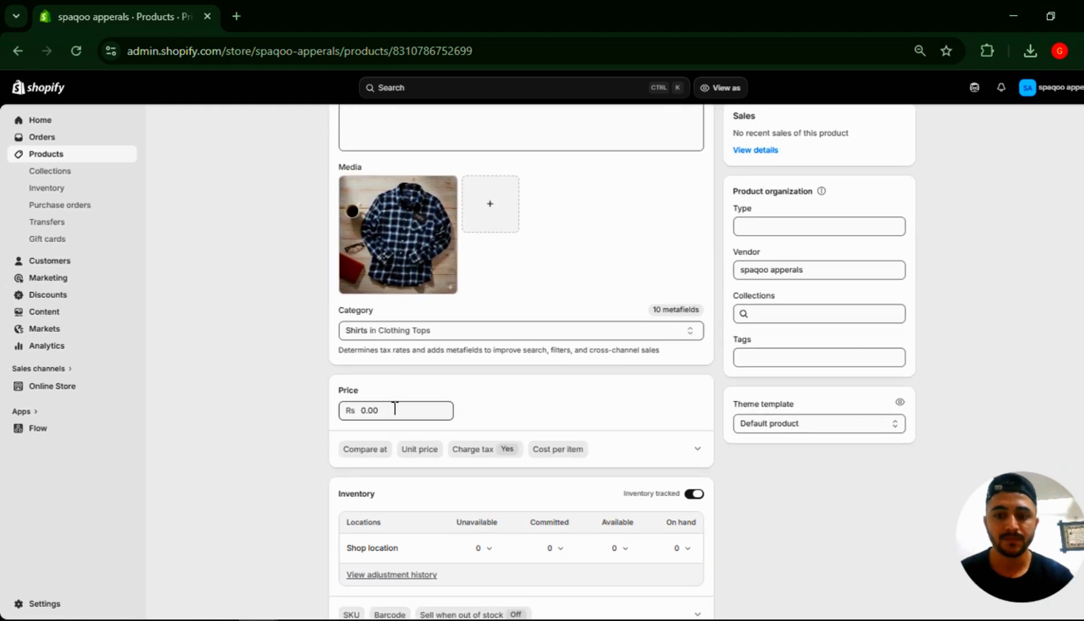
click(395, 409)
text(1000)
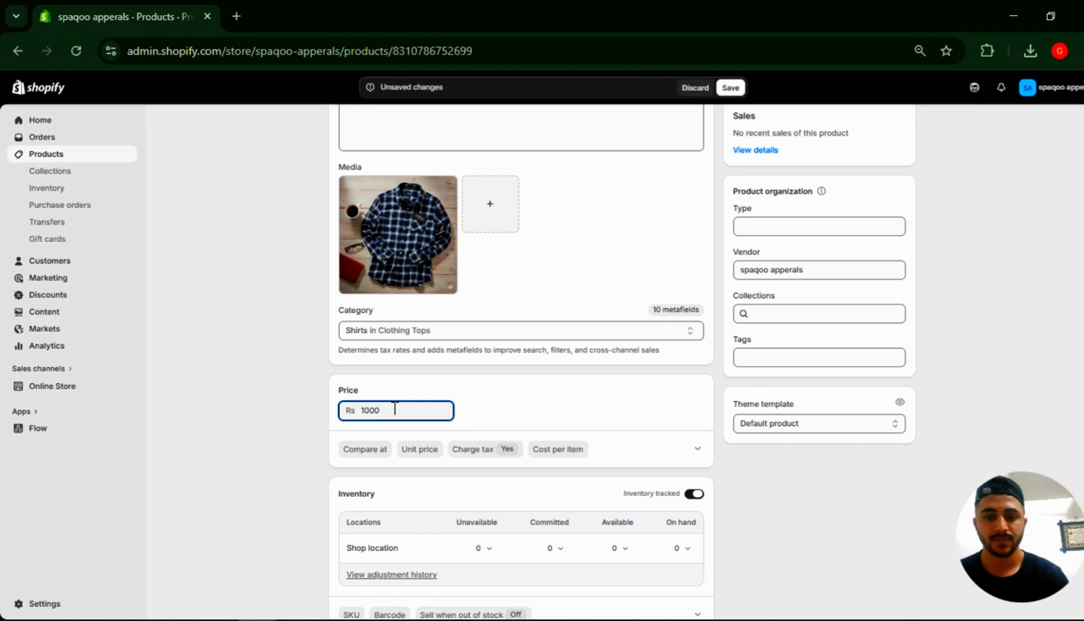
- Adjust the Printed Shirt's available inventory by 100 at Shop location and save the adjustment
scroll(395, 409, down, 1)
scroll(394, 408, down, 1)
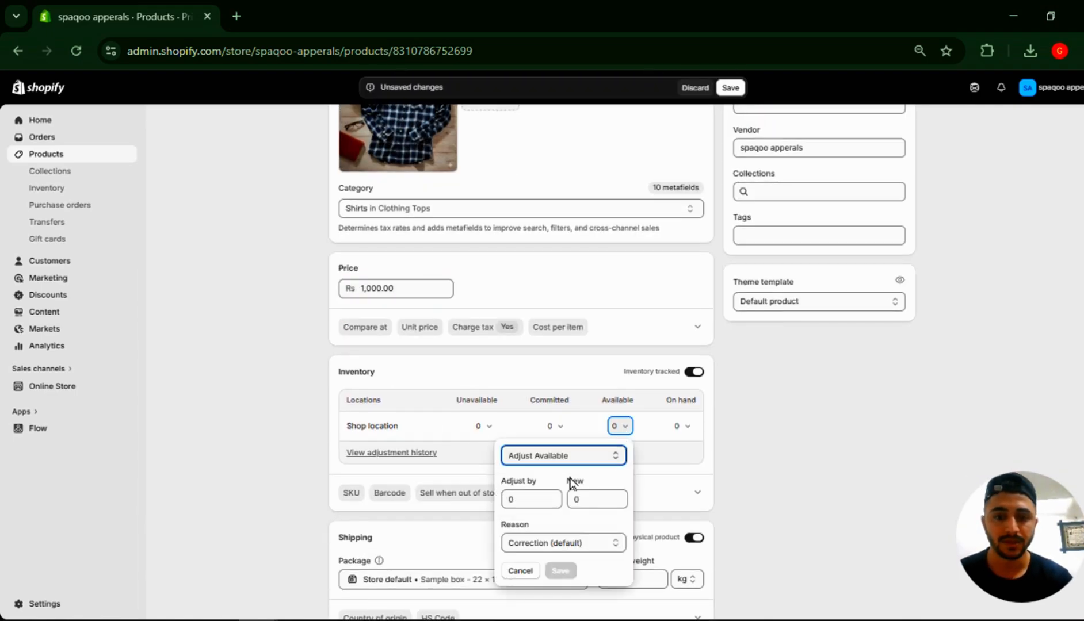
double_click(544, 498)
text(100)
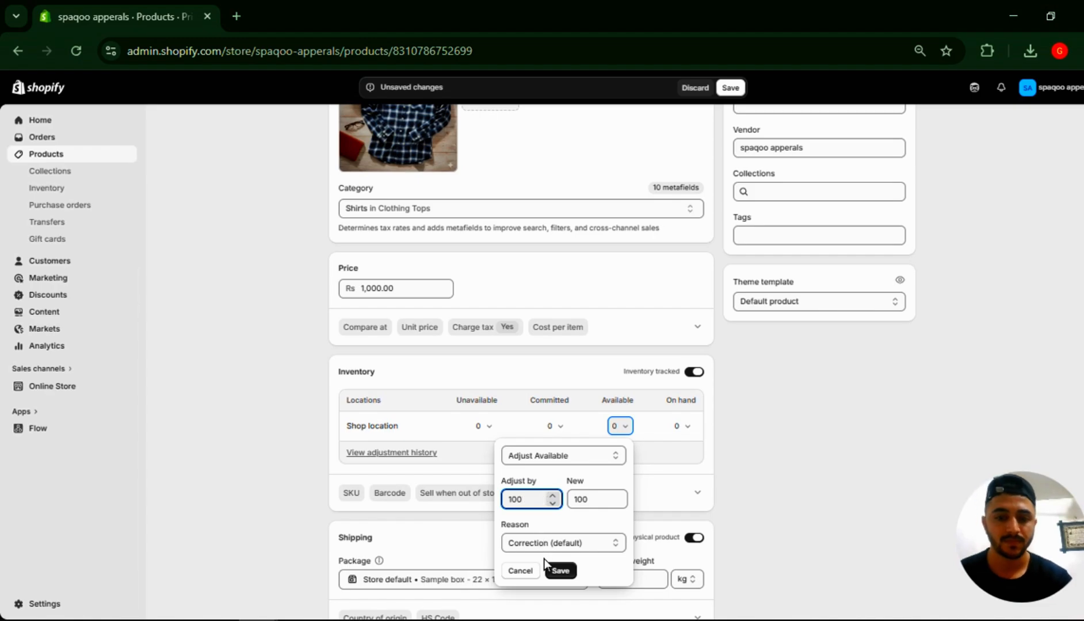
click(561, 571)
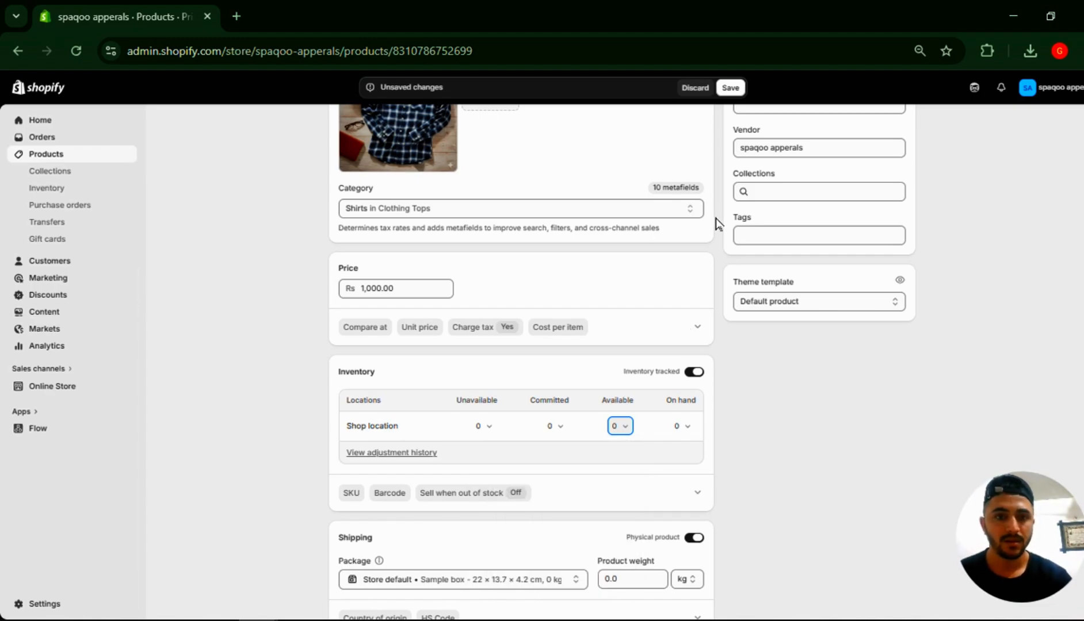
- Save the changes to the Printed Shirt product and return to the product list
scroll(717, 225, up, 6)
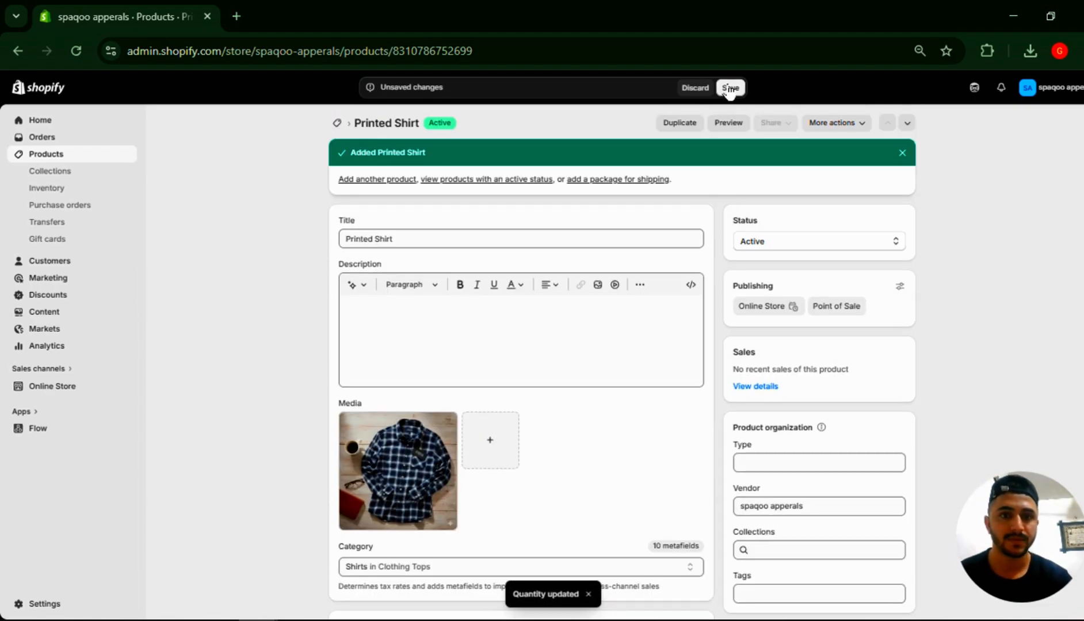
click(729, 89)
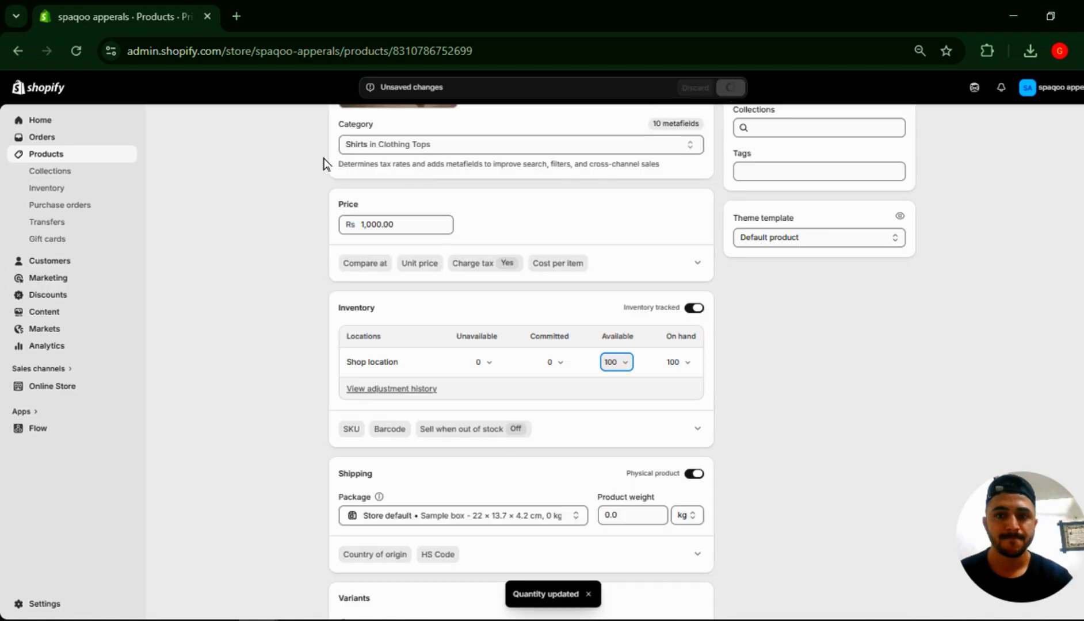
scroll(326, 167, up, 7)
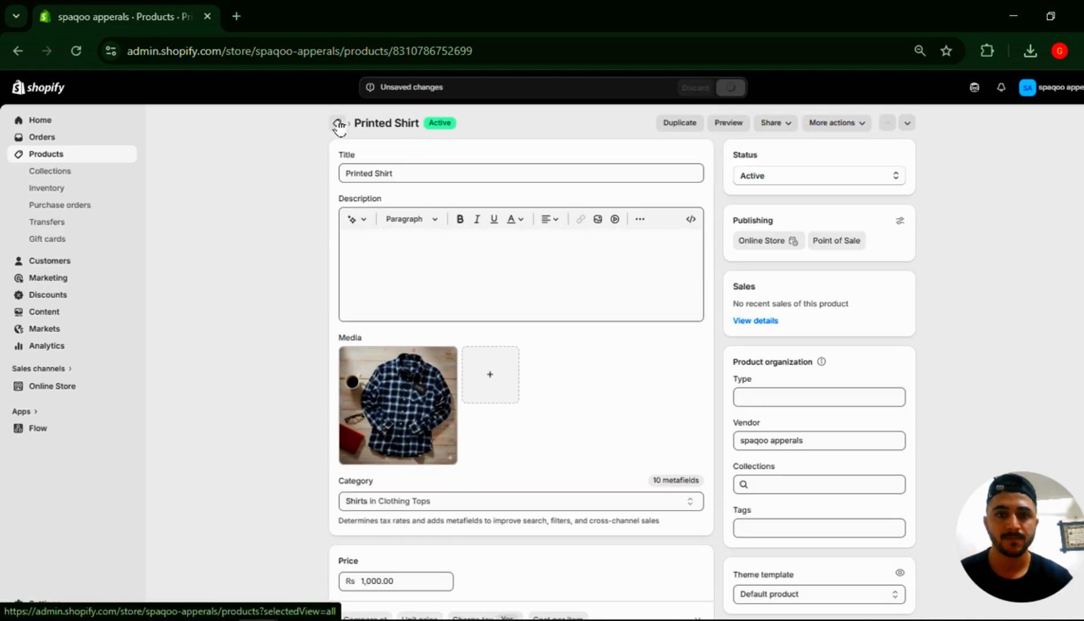
- Switch to the Gemini chat, check the generated plaid shirt image and send the prompt "trouse set image"
key(alt+Tab)
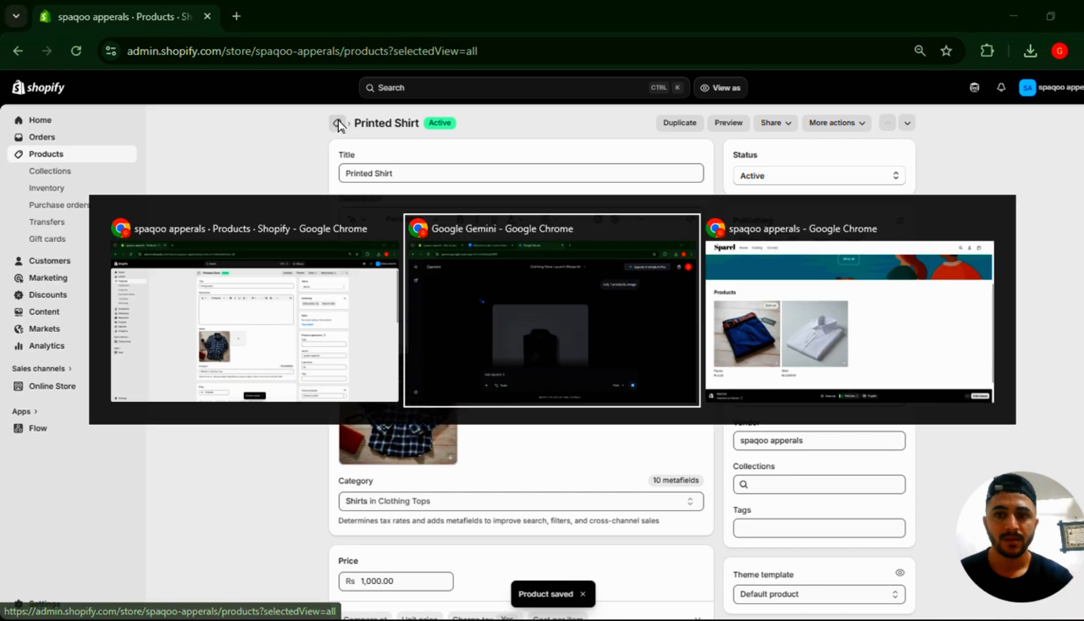
scroll(439, 241, down, 3)
scroll(441, 244, up, 1)
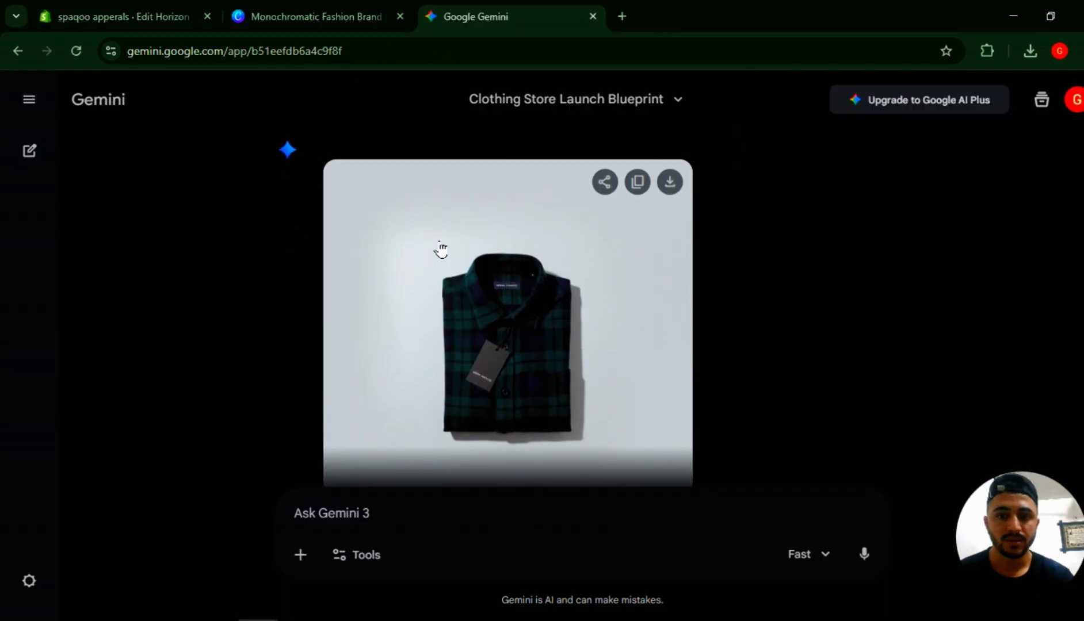
scroll(442, 246, down, 1)
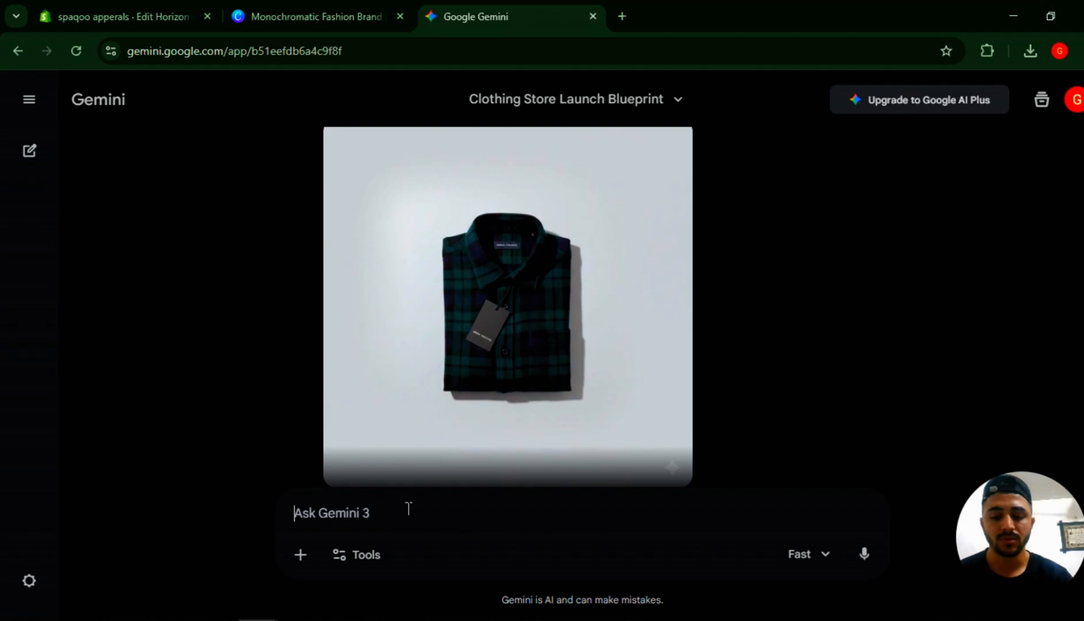
text(trouse)
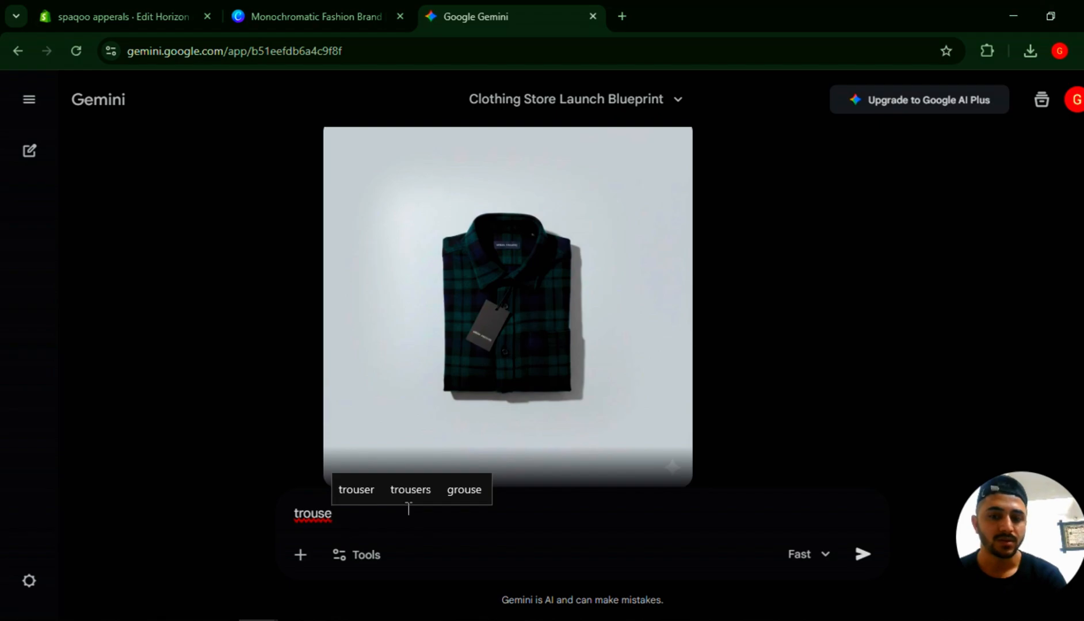
text(set )
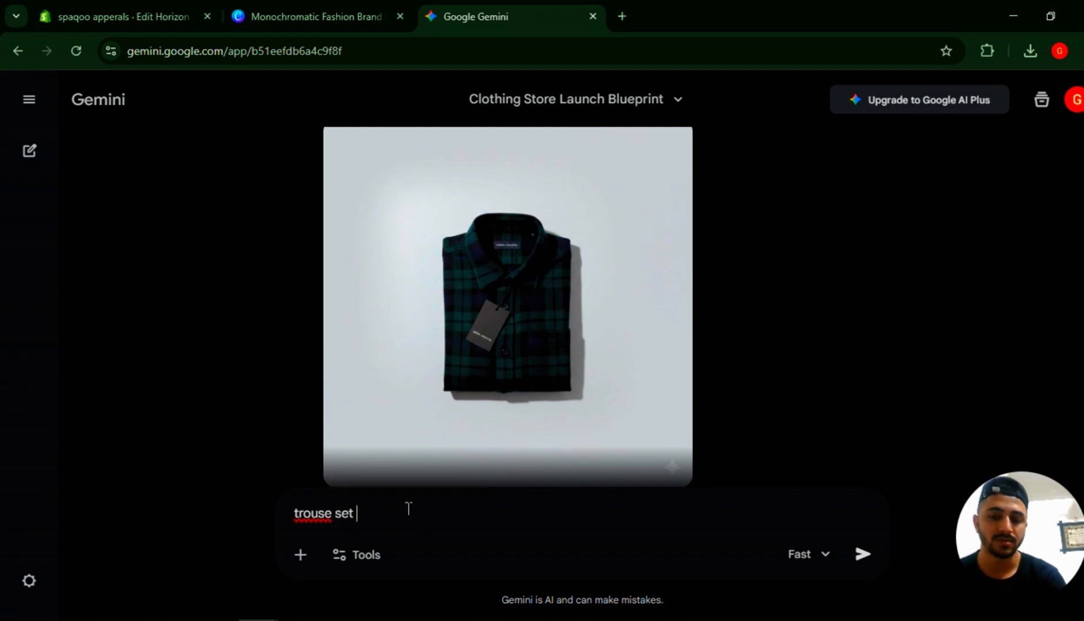
text(image)
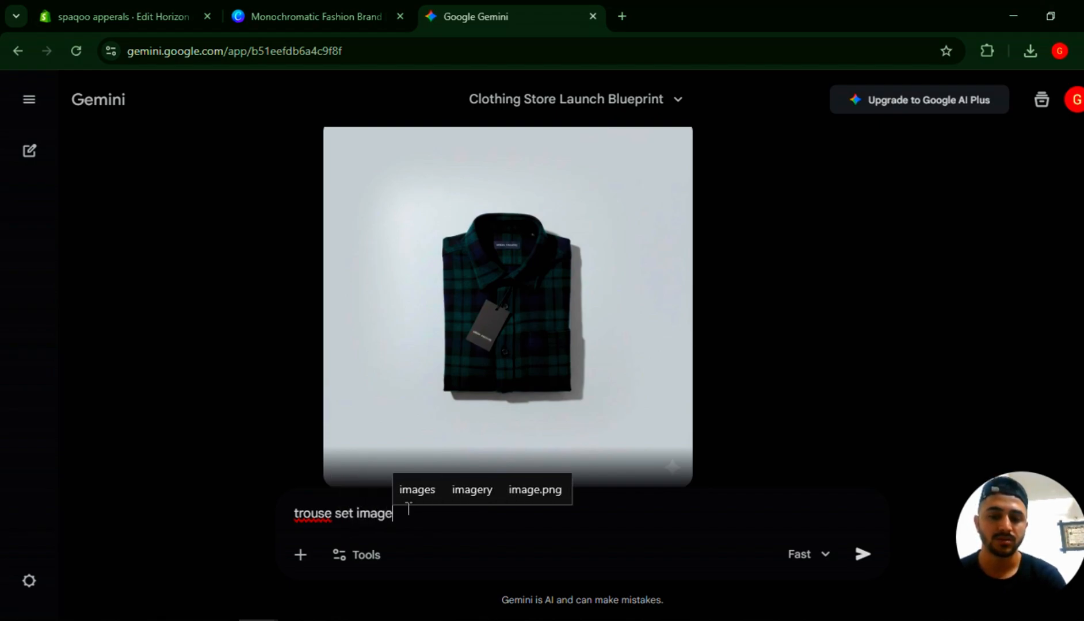
key(Return)
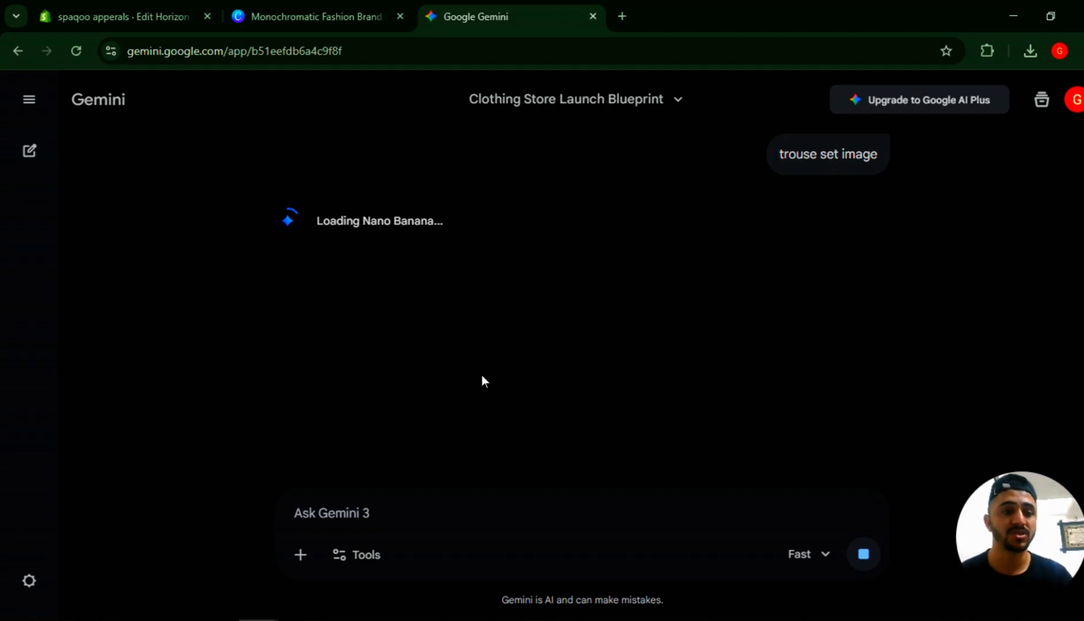
- Check the Shopify product list, then return to Gemini and download the generated image of the trouser set
key(alt+Tab)
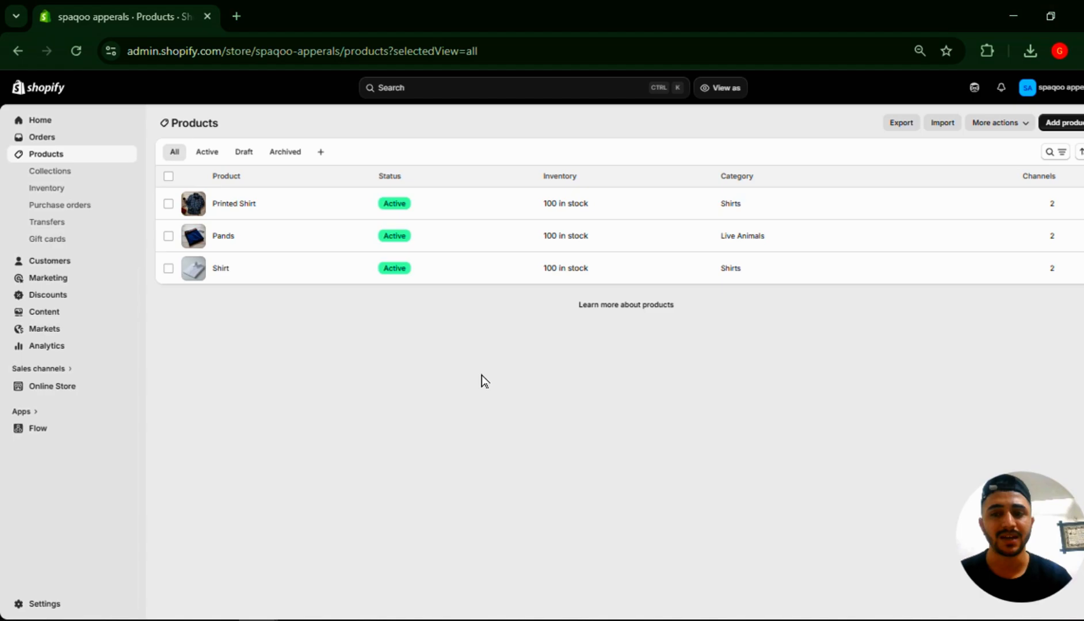
key(alt+Tab)
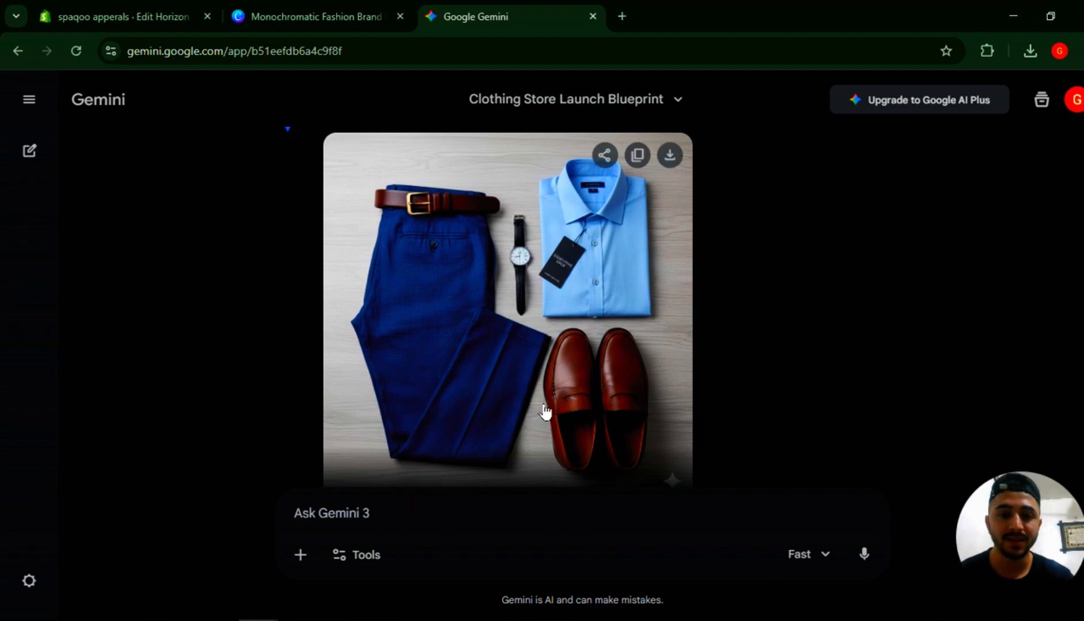
click(674, 195)
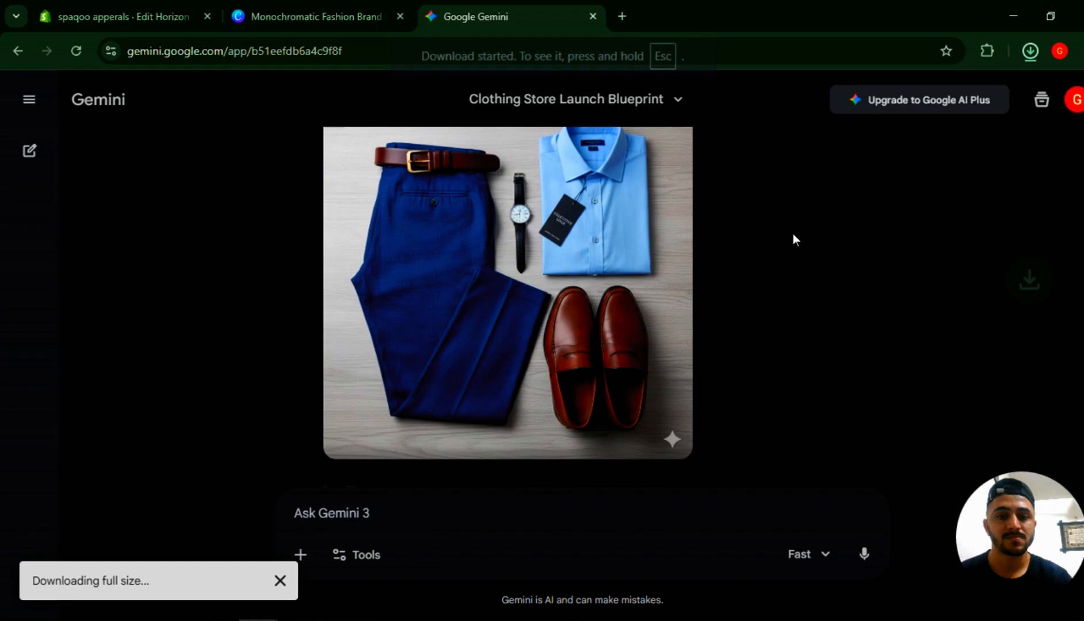
- Switch to Shopify and start a new product titled "Man Essential Wears"
key(alt+Tab)
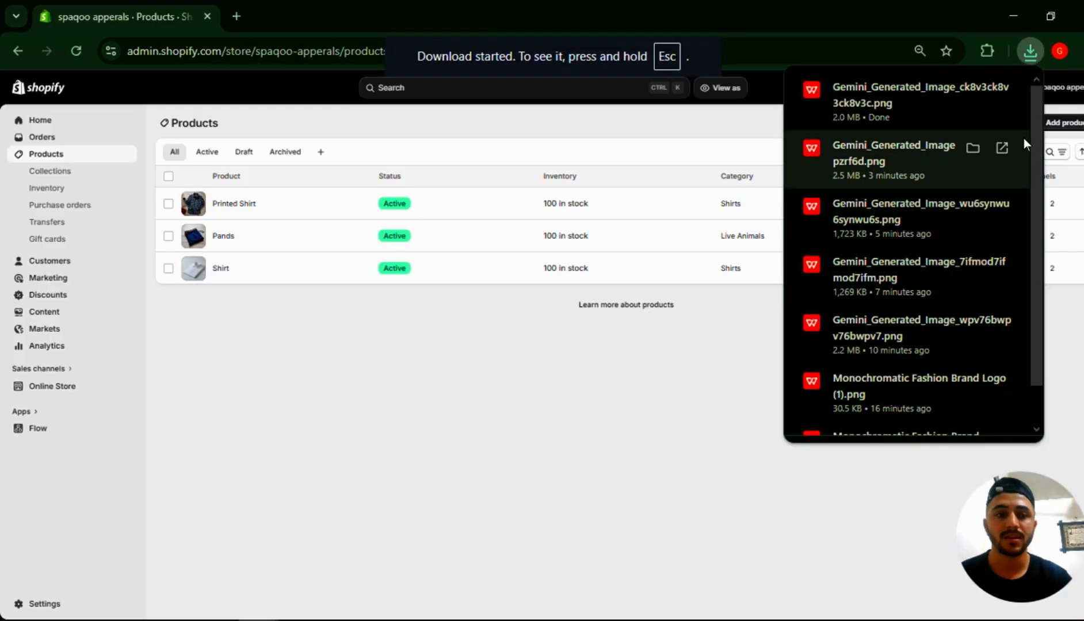
click(1057, 125)
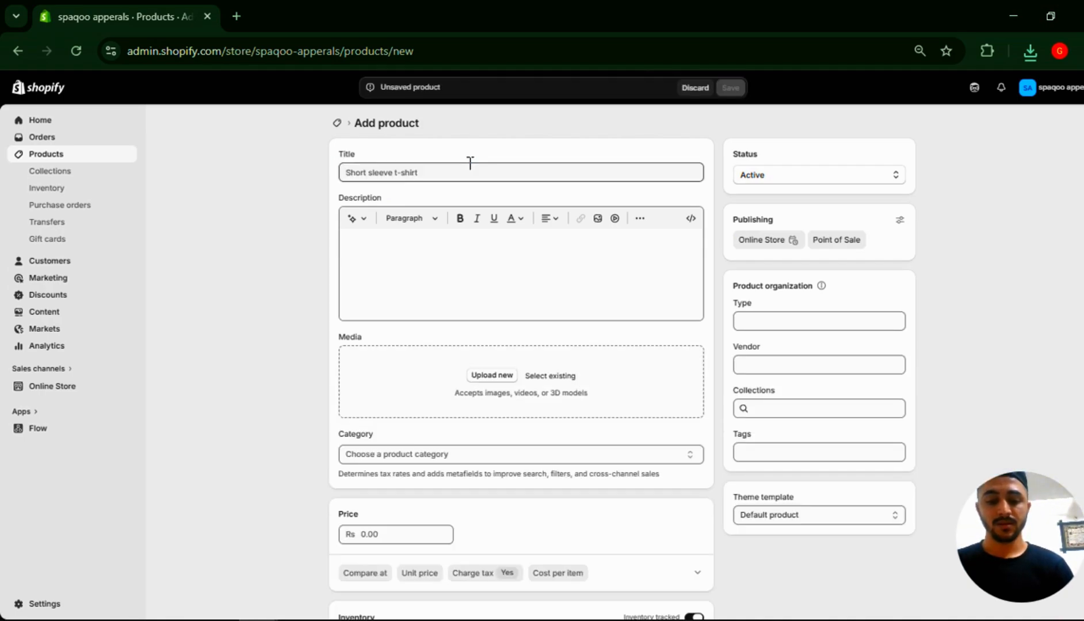
scroll(470, 167, down, 7)
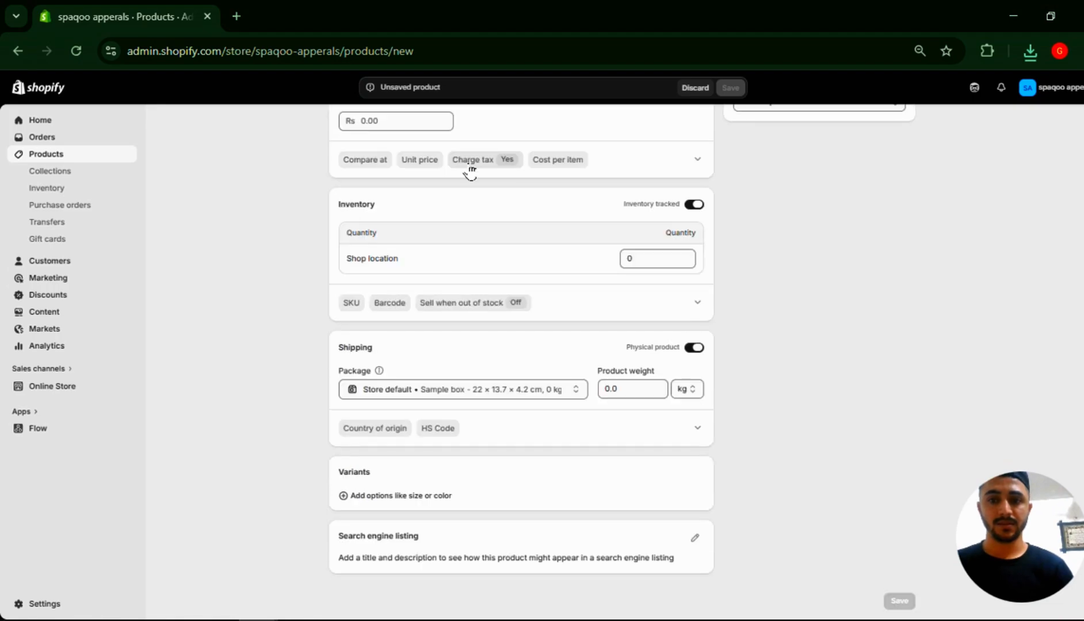
scroll(470, 166, up, 7)
click(439, 168)
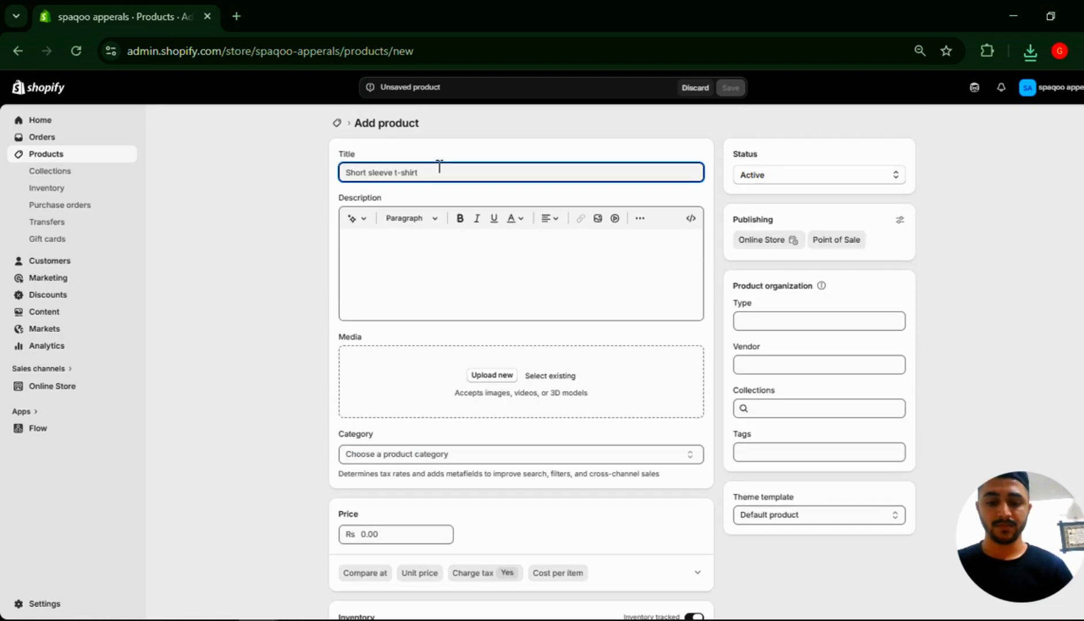
text(Man Es)
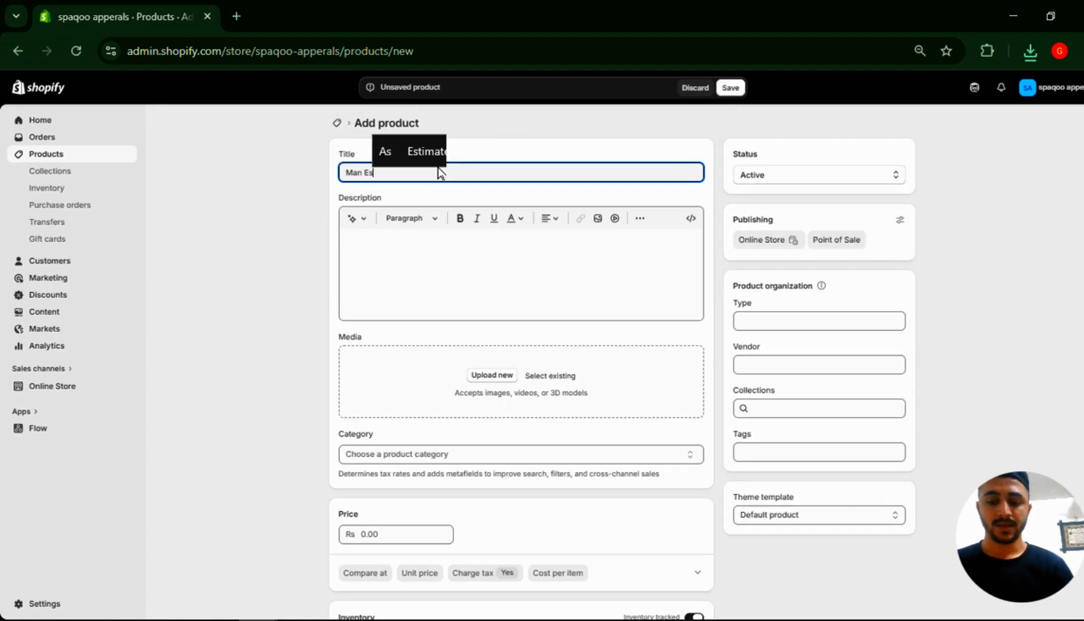
text(sentia)
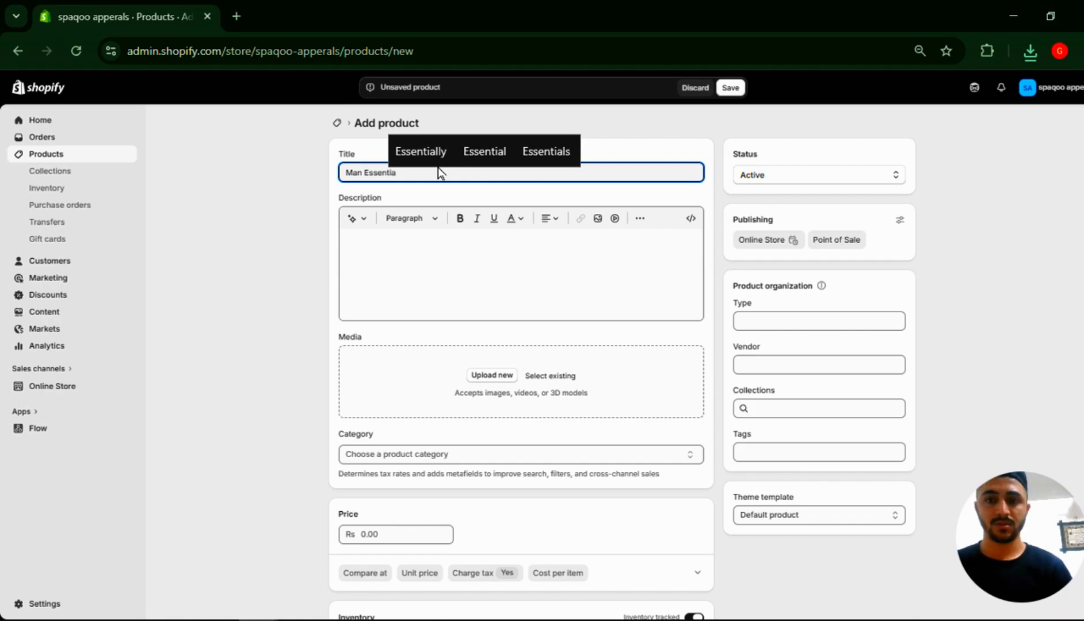
text(l Wears)
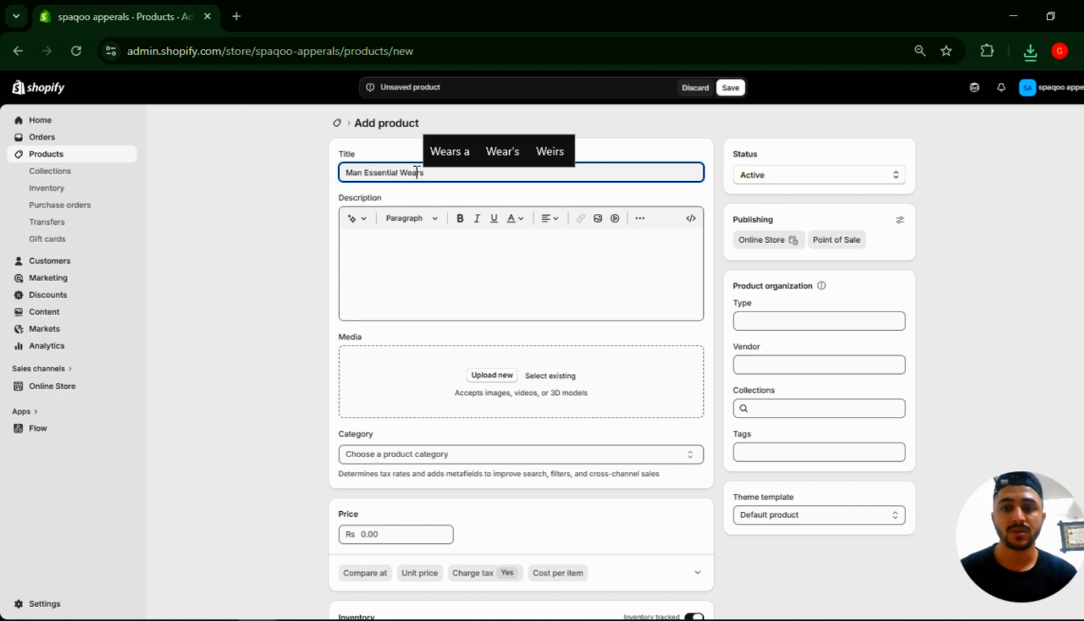
- Replace "Essential" in the product title so that it reads "Man Professional Wears"
double_click(380, 171)
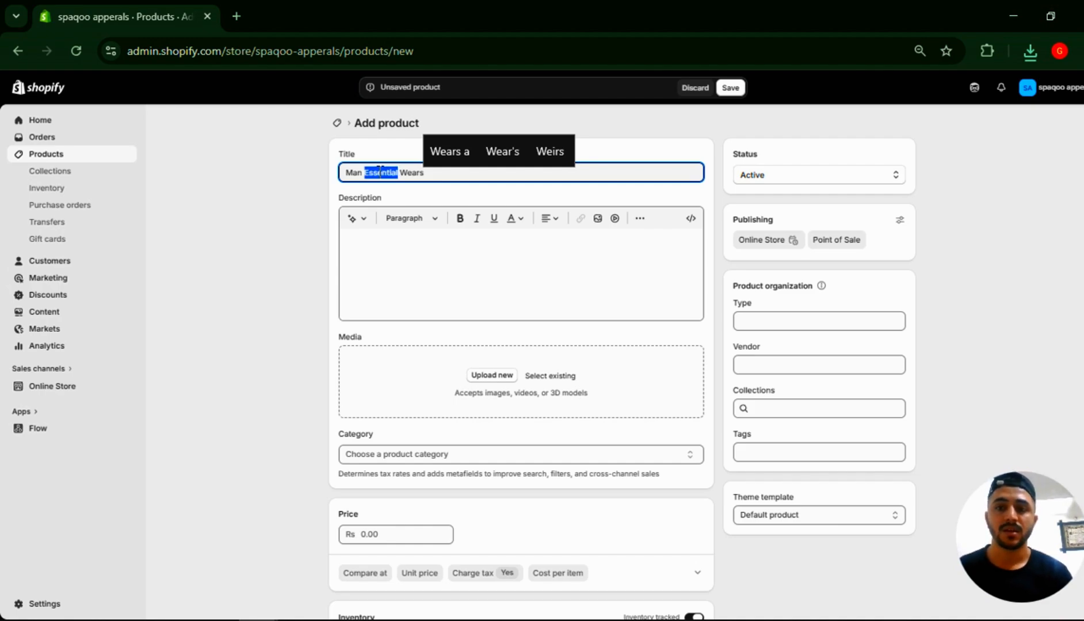
key(BackSpace)
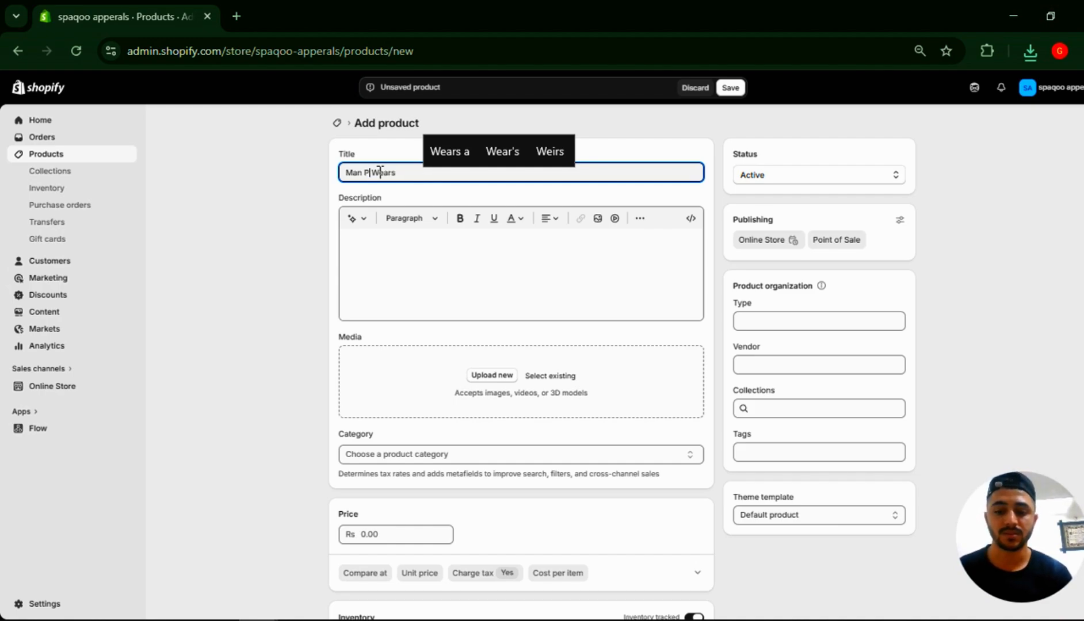
text(Prof)
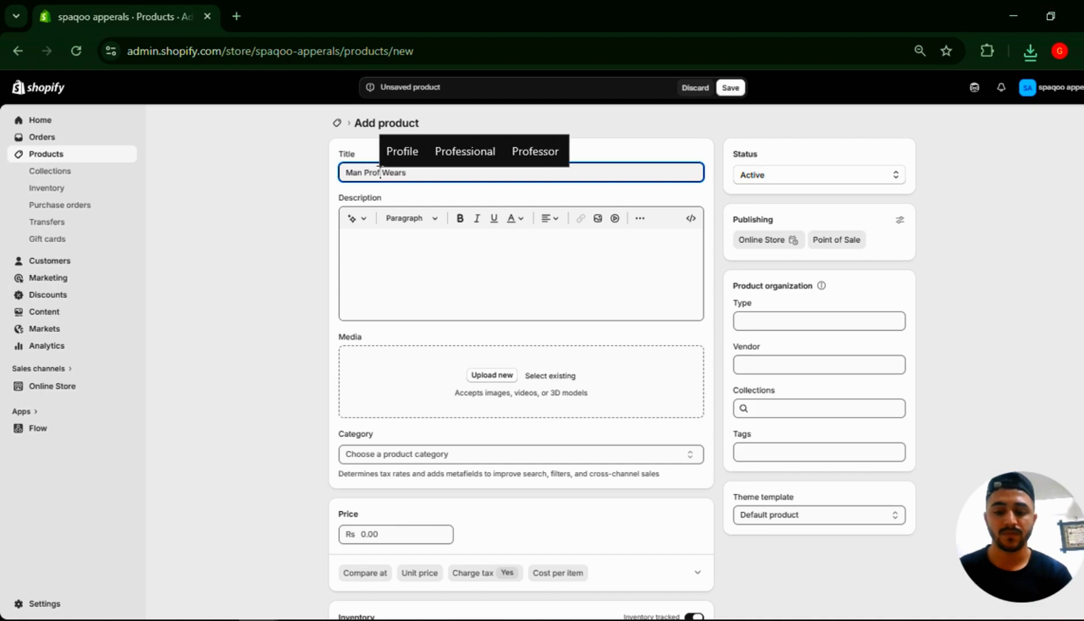
text(essional)
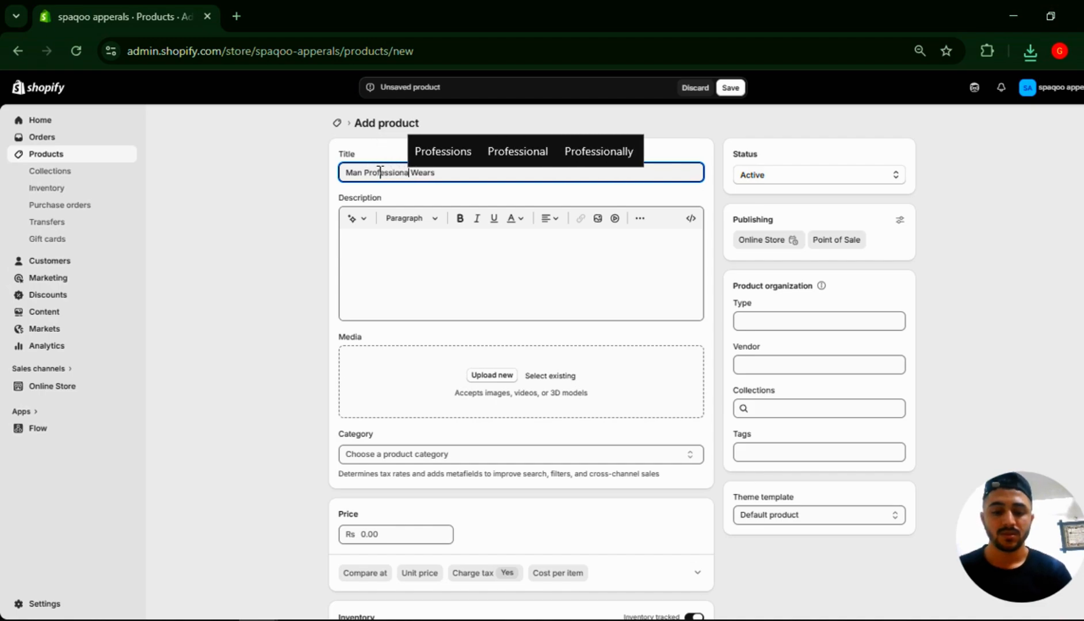
- Upload the newest Gemini-generated image, showing the trouser set, from the Downloads folder as the product's media
click(422, 269)
click(484, 375)
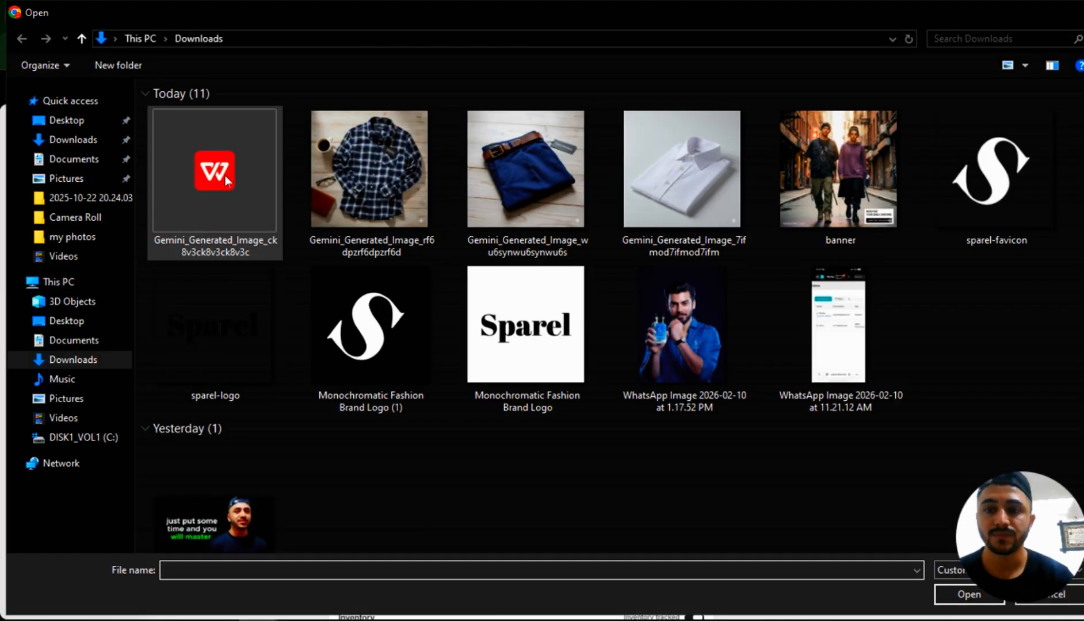
double_click(226, 175)
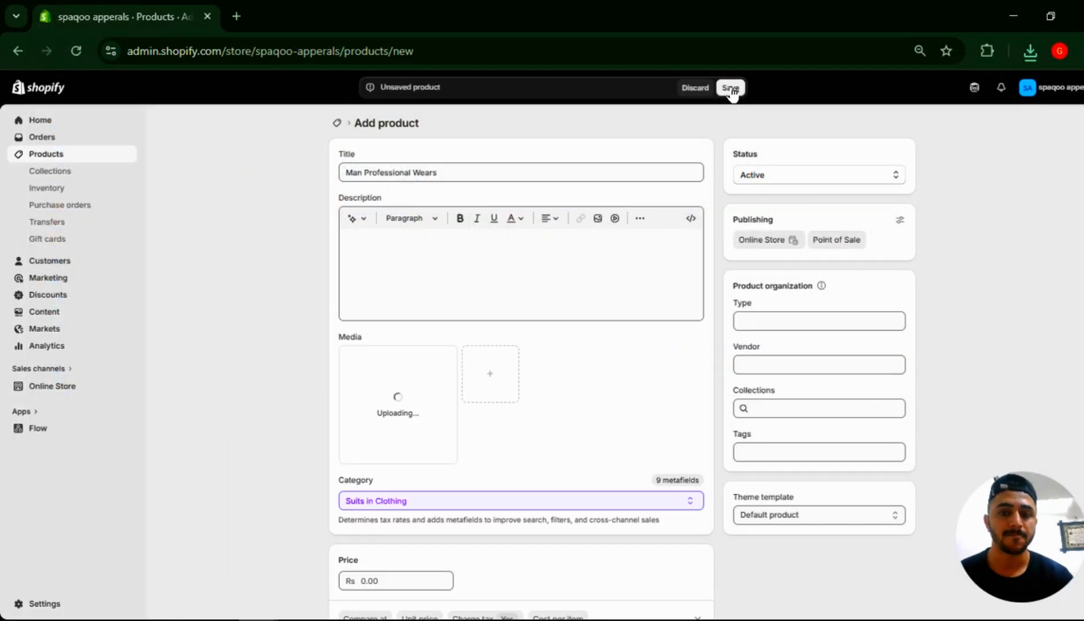
- Set the product's price to Rs 5000 and its shop location quantity to 96
scroll(534, 341, down, 3)
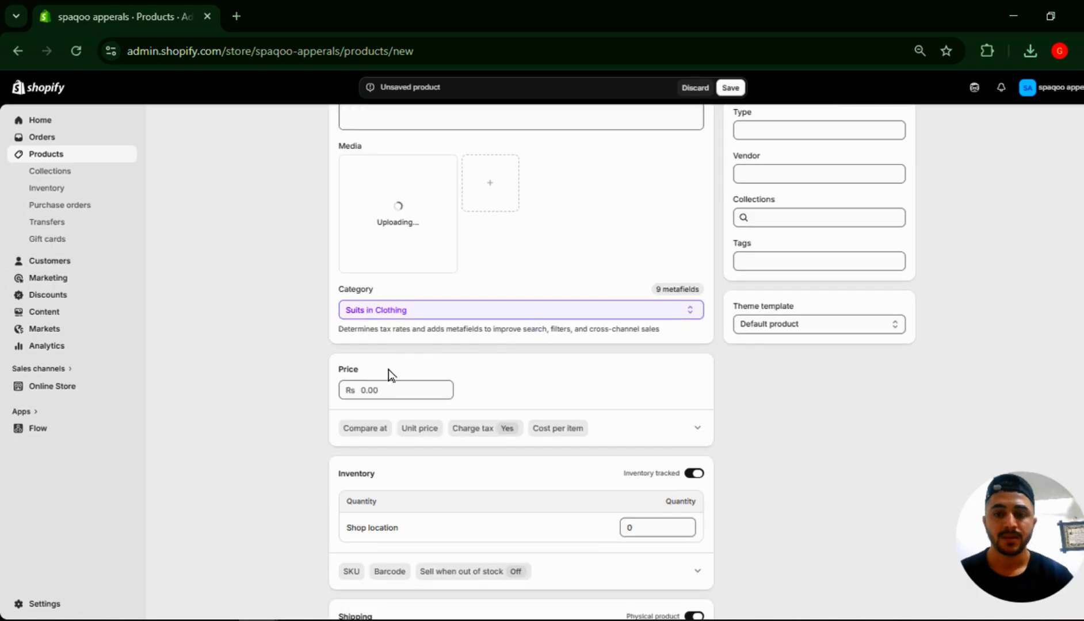
click(385, 390)
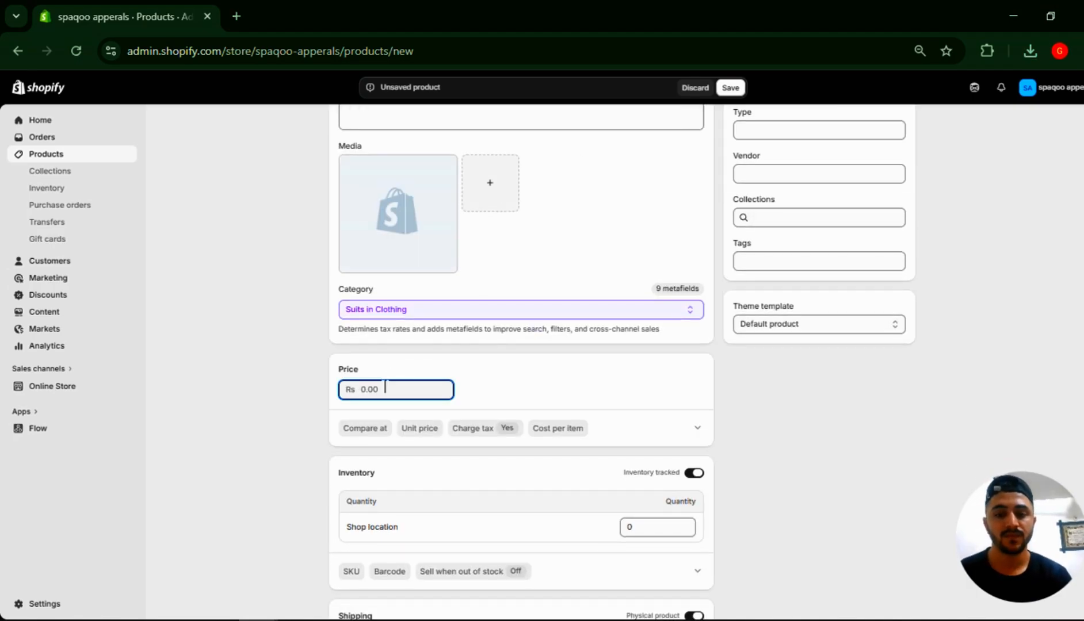
text(5000)
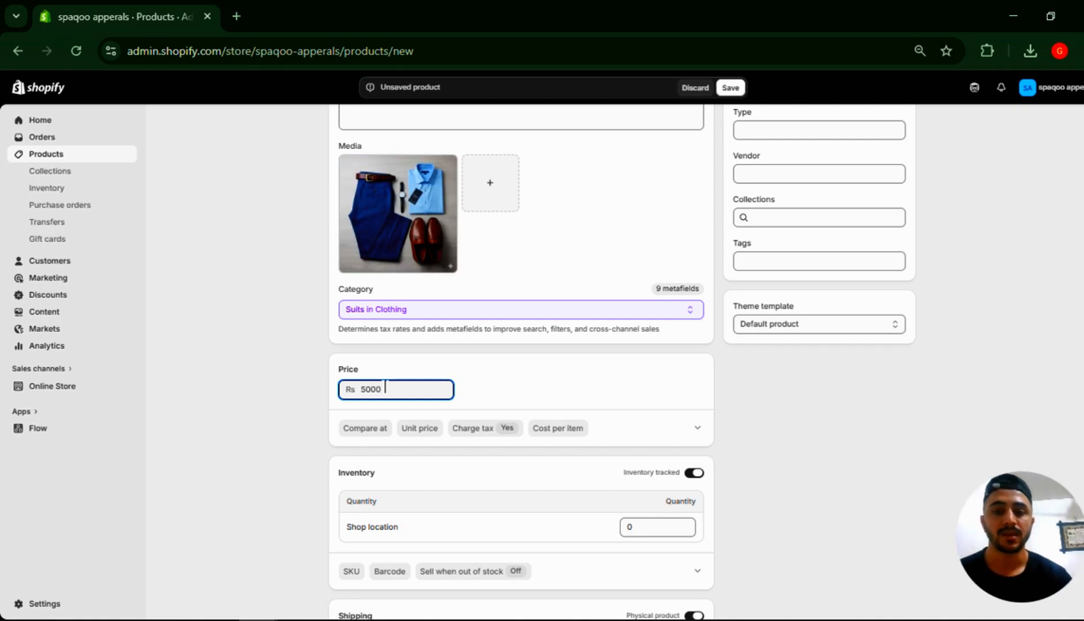
scroll(385, 389, down, 2)
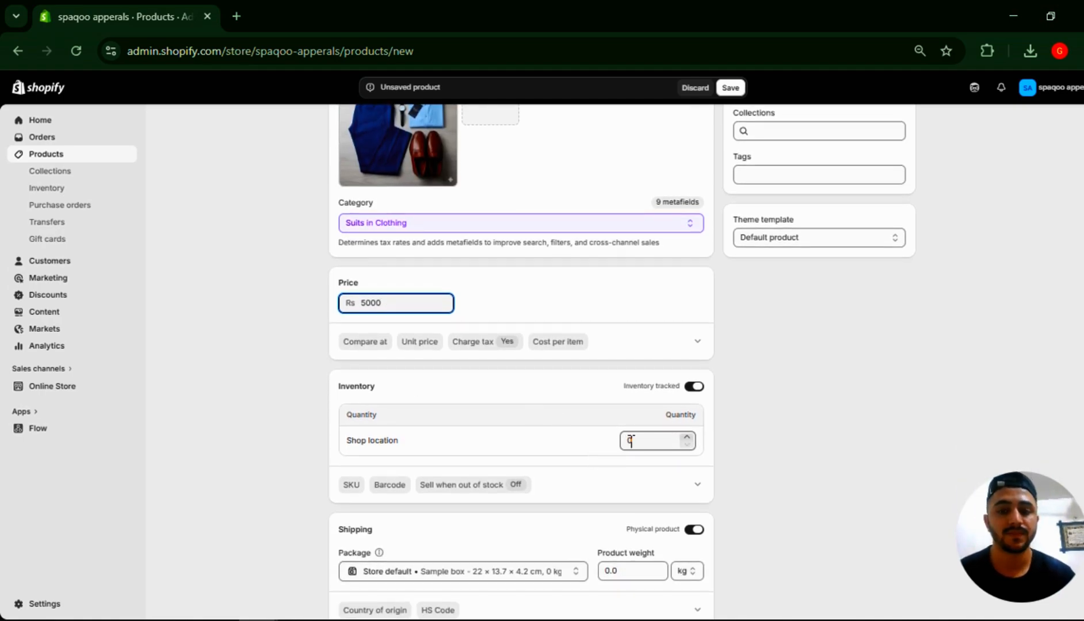
click(652, 443)
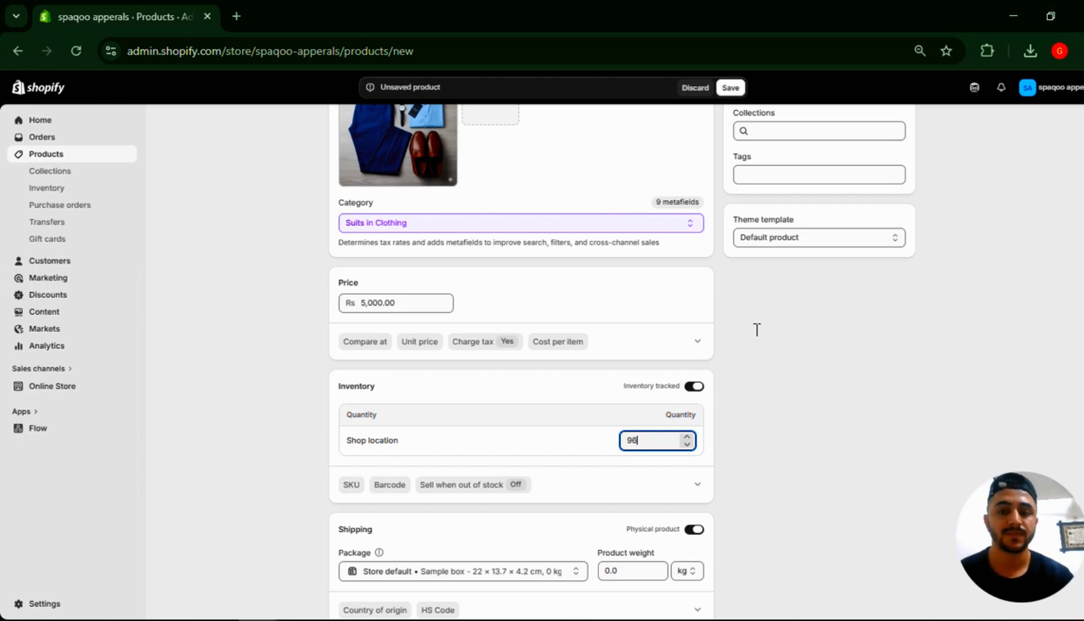
- Save the Man Professional Wears product and return to the product list
scroll(756, 329, up, 5)
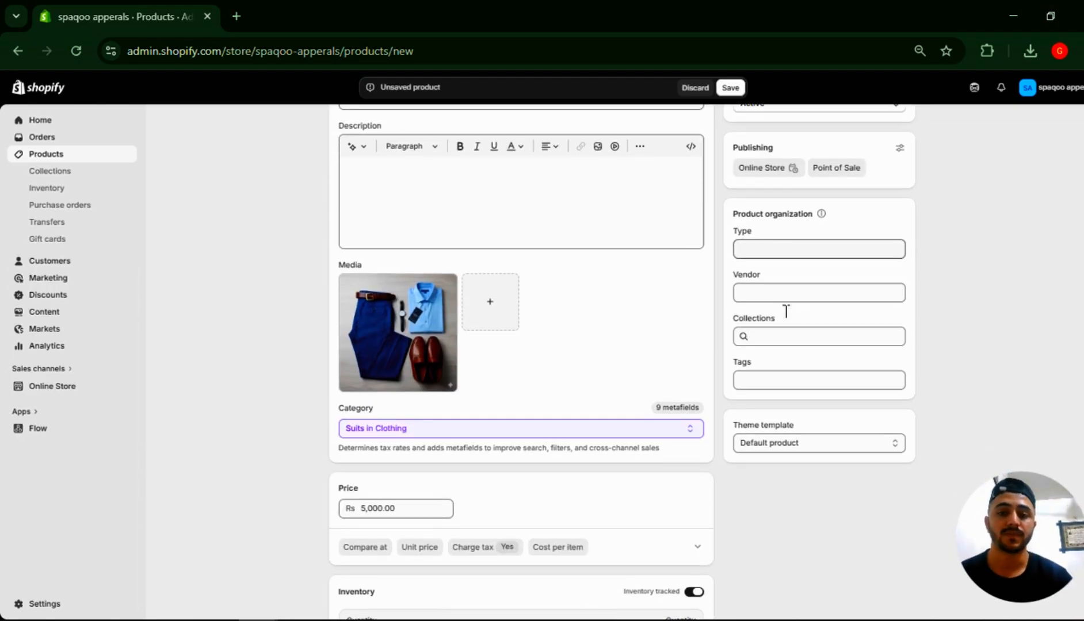
scroll(786, 312, up, 2)
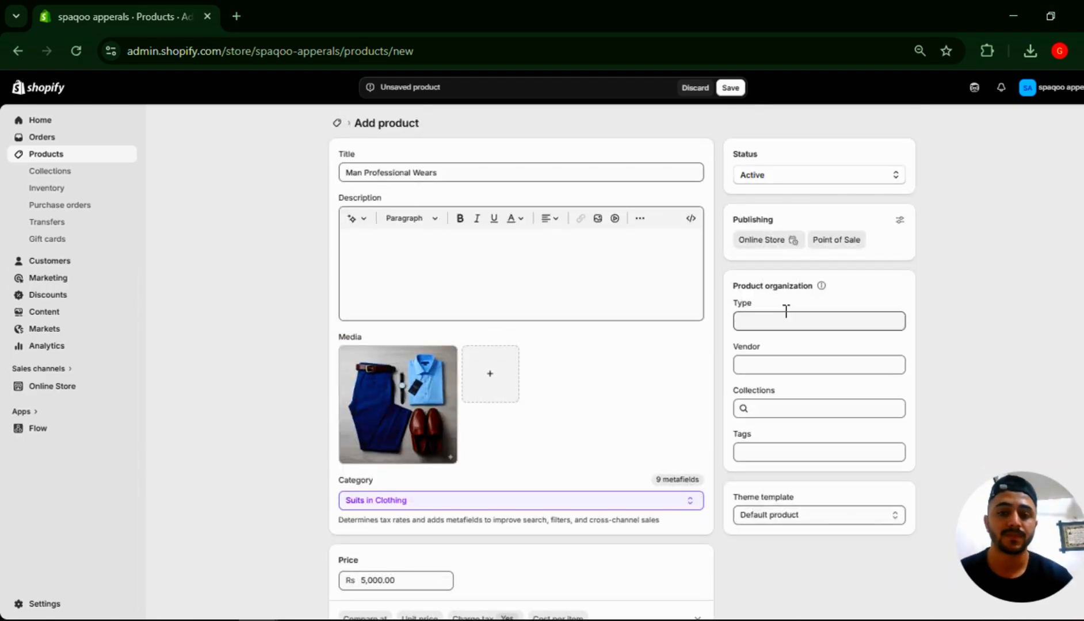
click(732, 90)
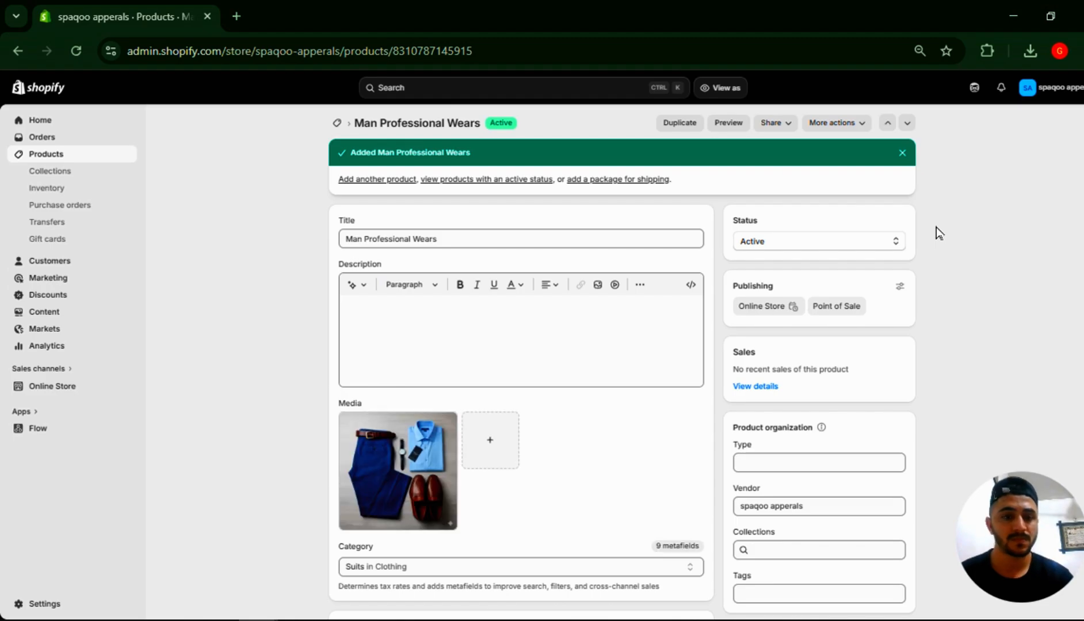
click(335, 124)
- Switch to the Sparel storefront window and reload the home page to check the product section
key(alt+Tab)
key(alt+Tab)
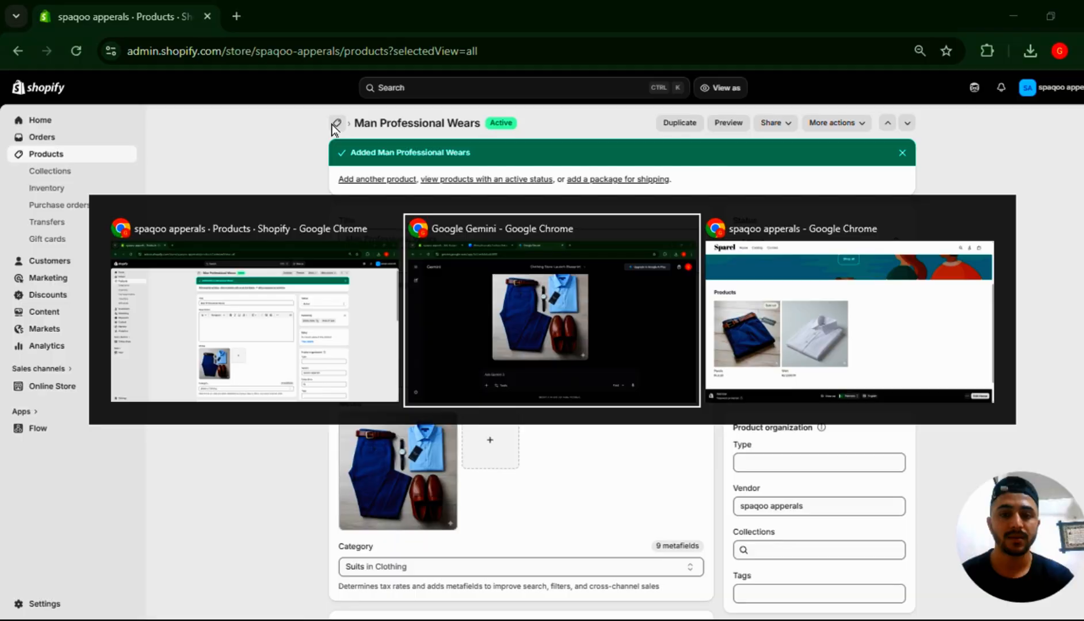
scroll(674, 395, up, 5)
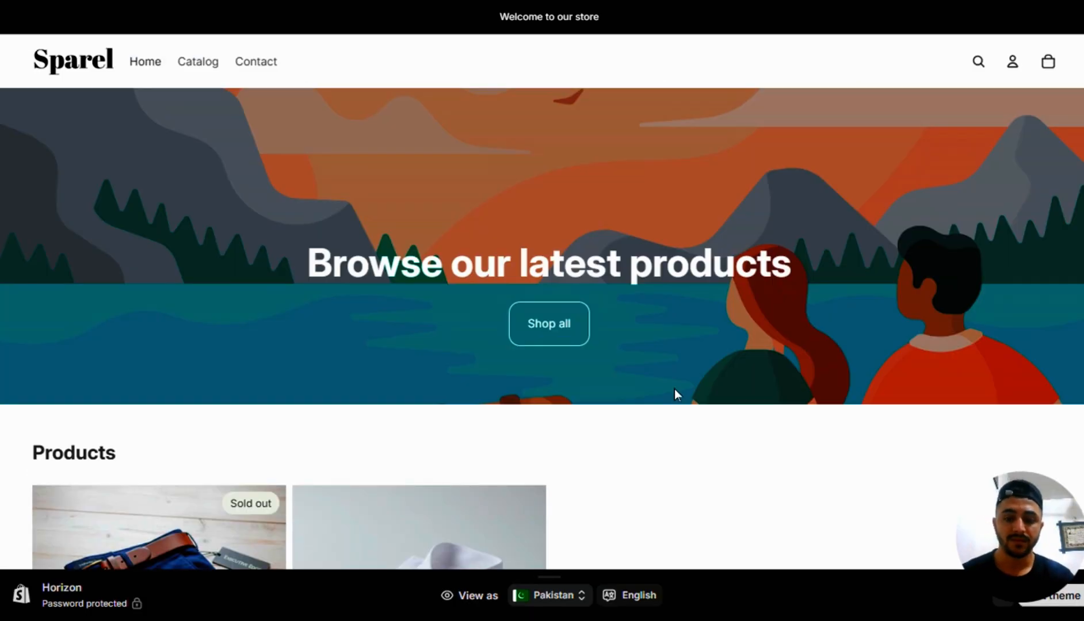
key(F5)
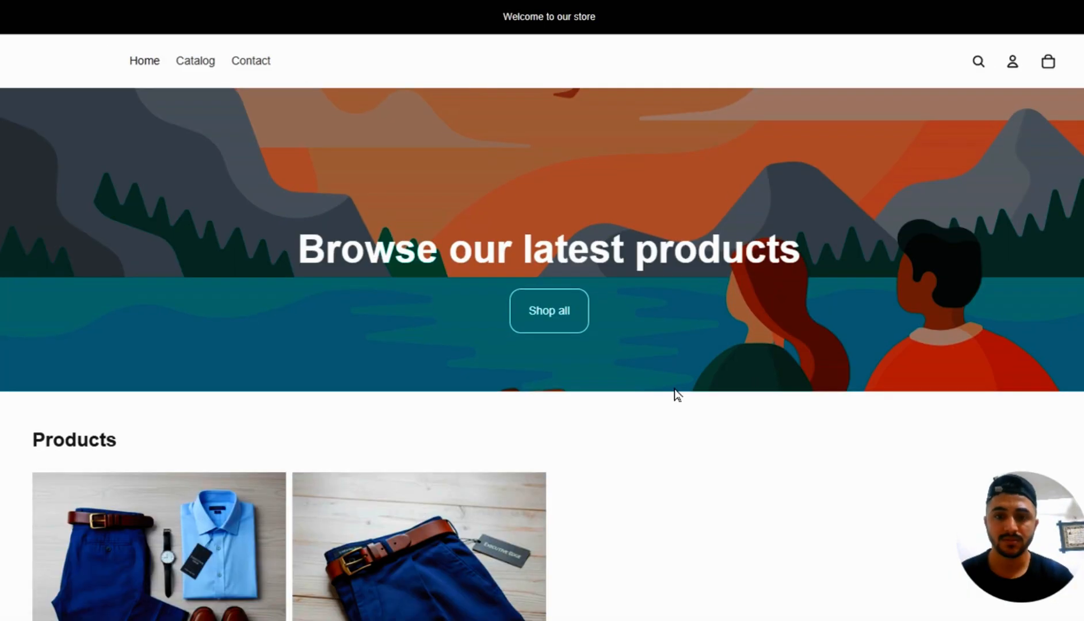
- Switch from the storefront to the Horizon theme editor and save the Hero section with the banner.png image
scroll(675, 389, down, 5)
scroll(689, 201, up, 5)
scroll(687, 222, down, 3)
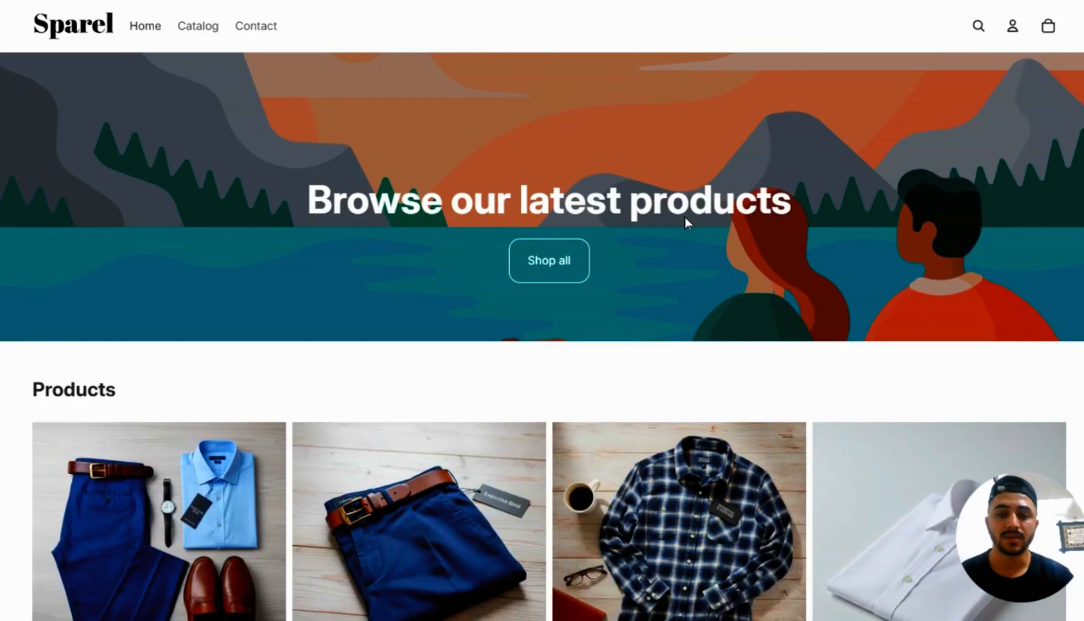
key(alt+Tab)
key(alt+Tab)
key(alt+Tab)
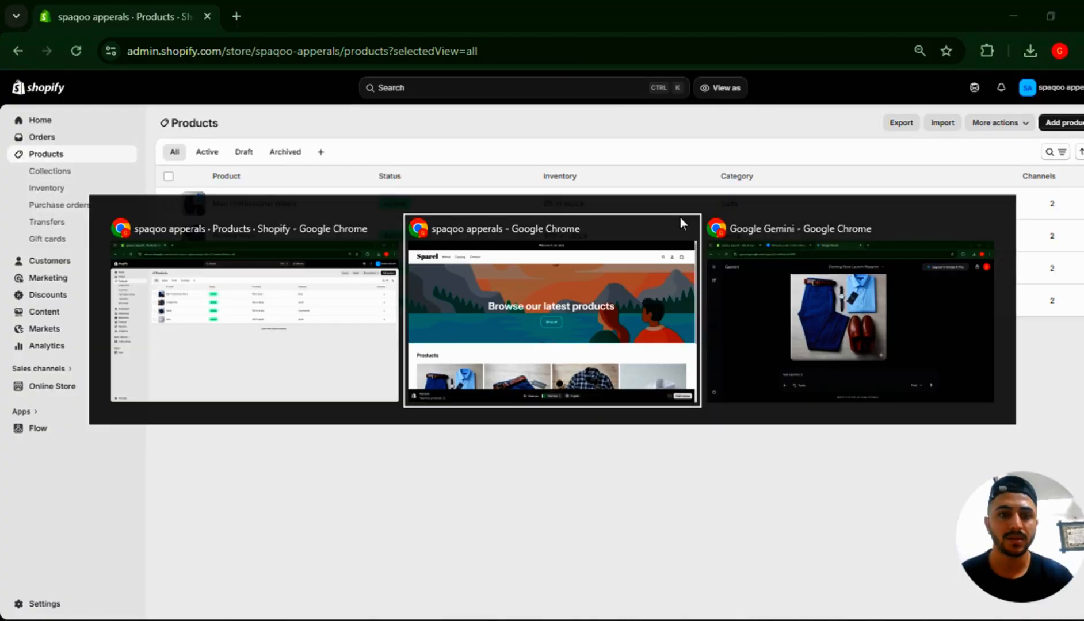
click(174, 4)
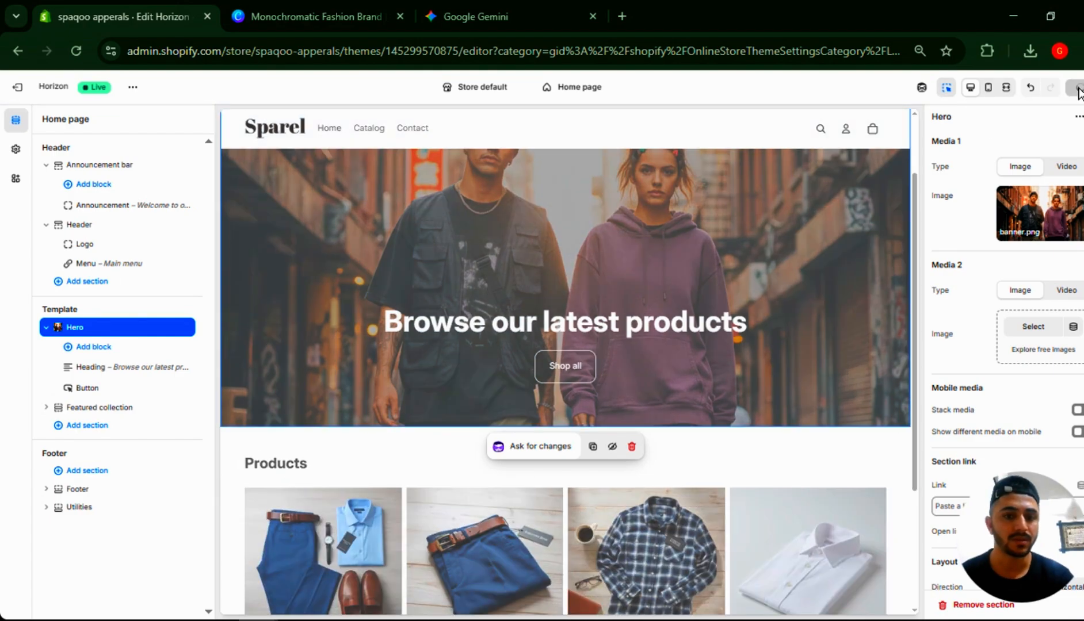
click(1078, 92)
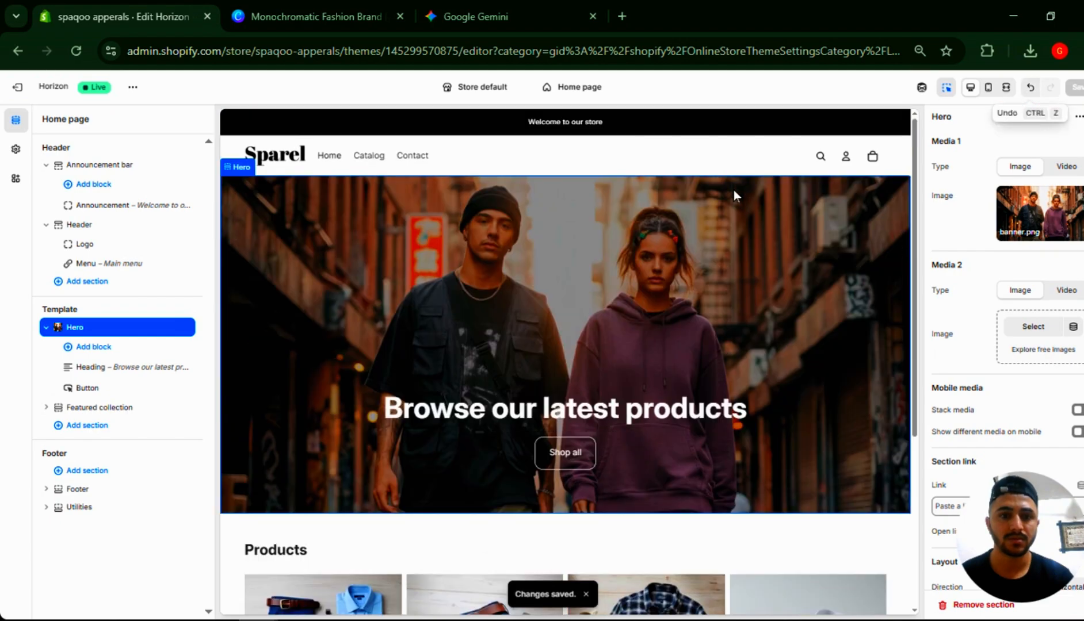
- Reload the storefront home page and check how the saved hero banner looks above the products
key(alt+Tab)
key(Tab)
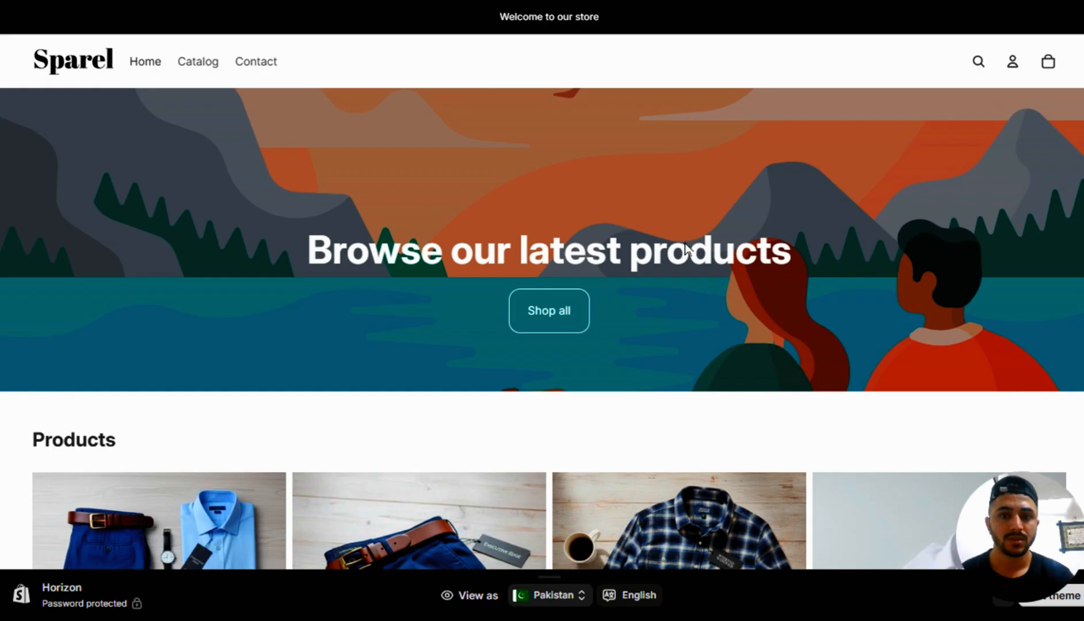
key(F5)
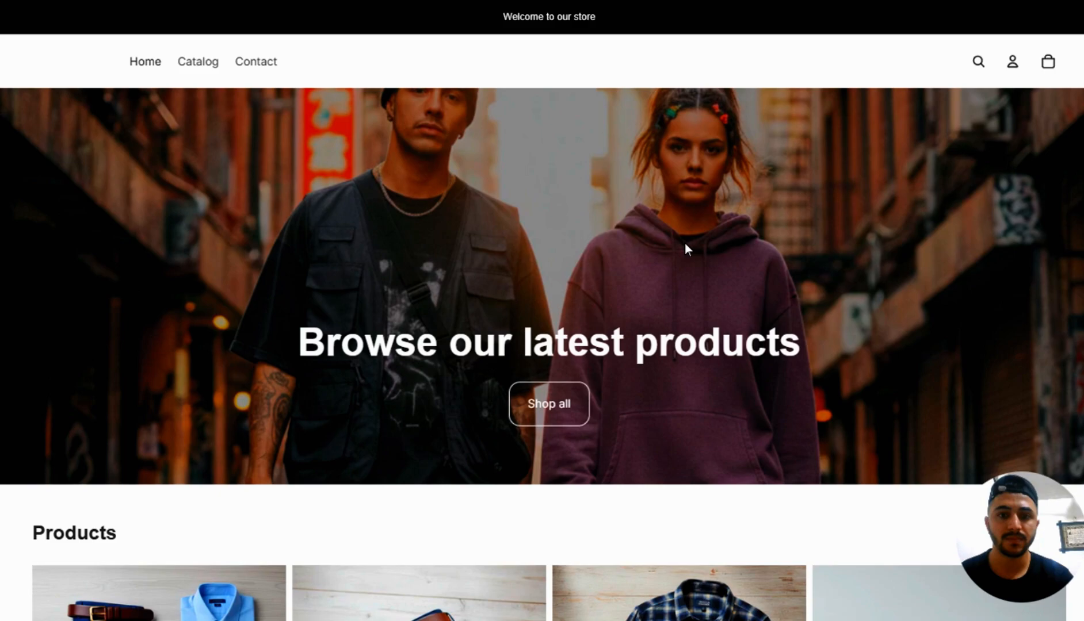
scroll(558, 222, down, 1)
scroll(558, 222, up, 1)
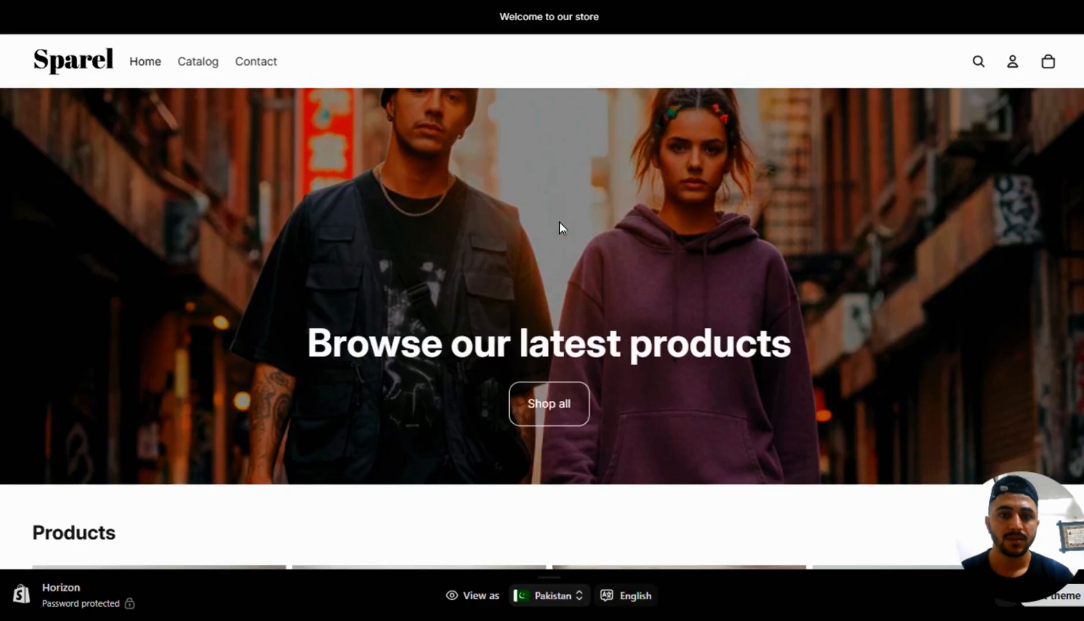
scroll(558, 222, down, 3)
scroll(558, 223, up, 3)
scroll(558, 222, down, 3)
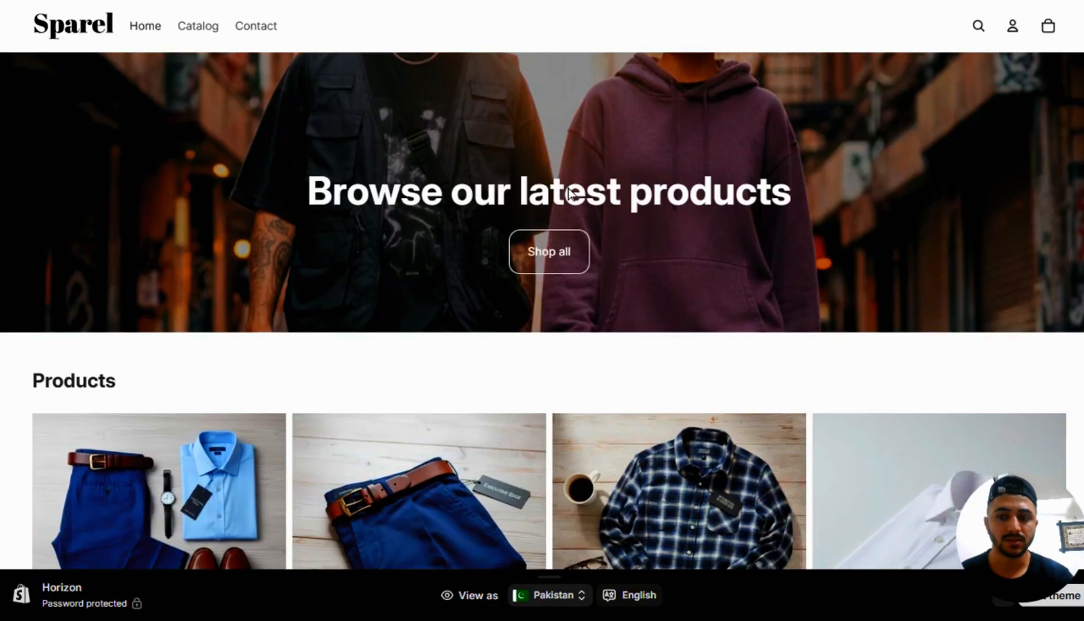
scroll(569, 188, up, 3)
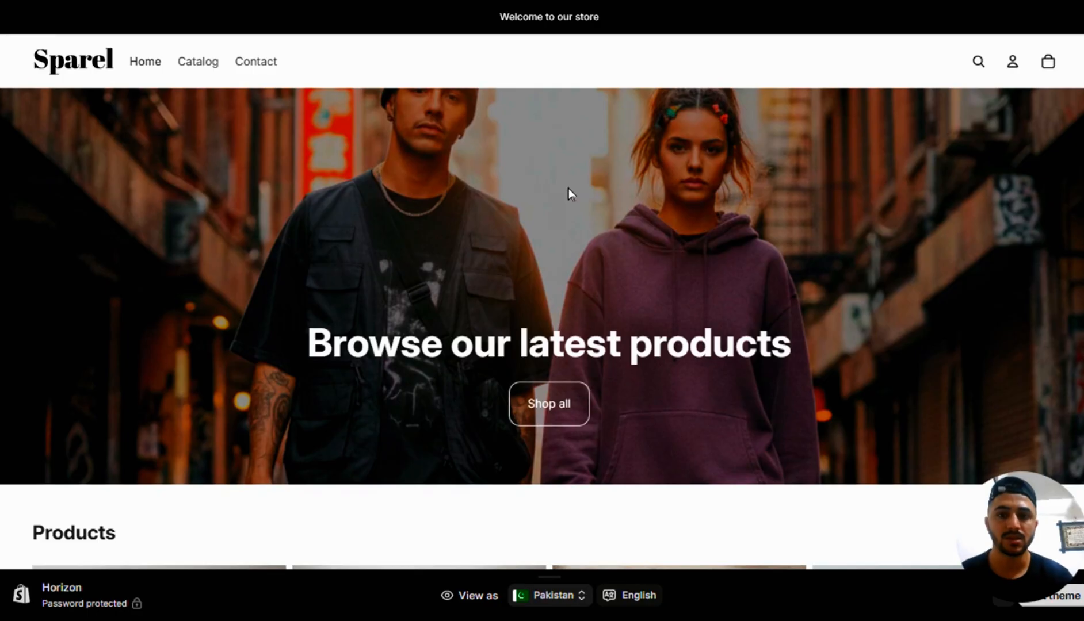
- Set the Hero section's height to Full screen in the theme editor and save the theme
key(alt+Tab)
key(alt+Tab)
key(alt+Tab)
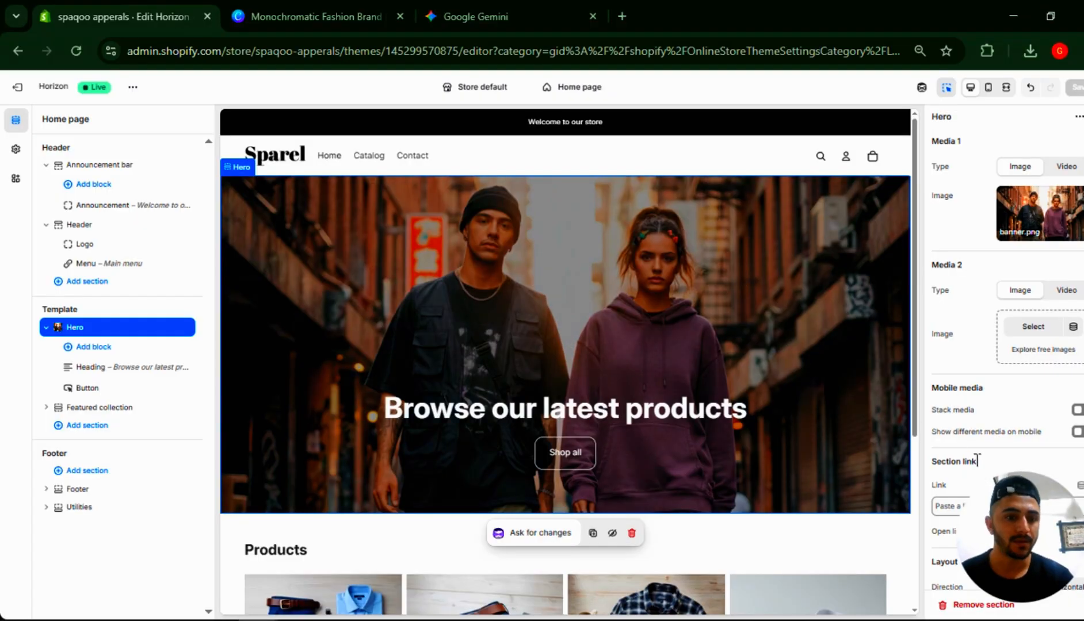
scroll(977, 461, down, 8)
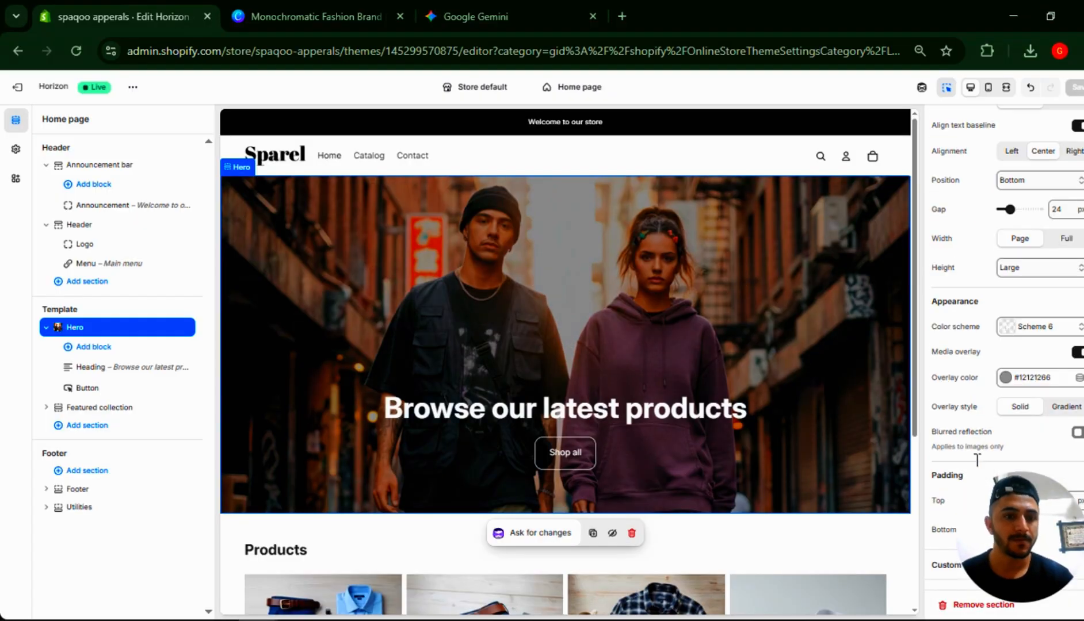
click(1013, 269)
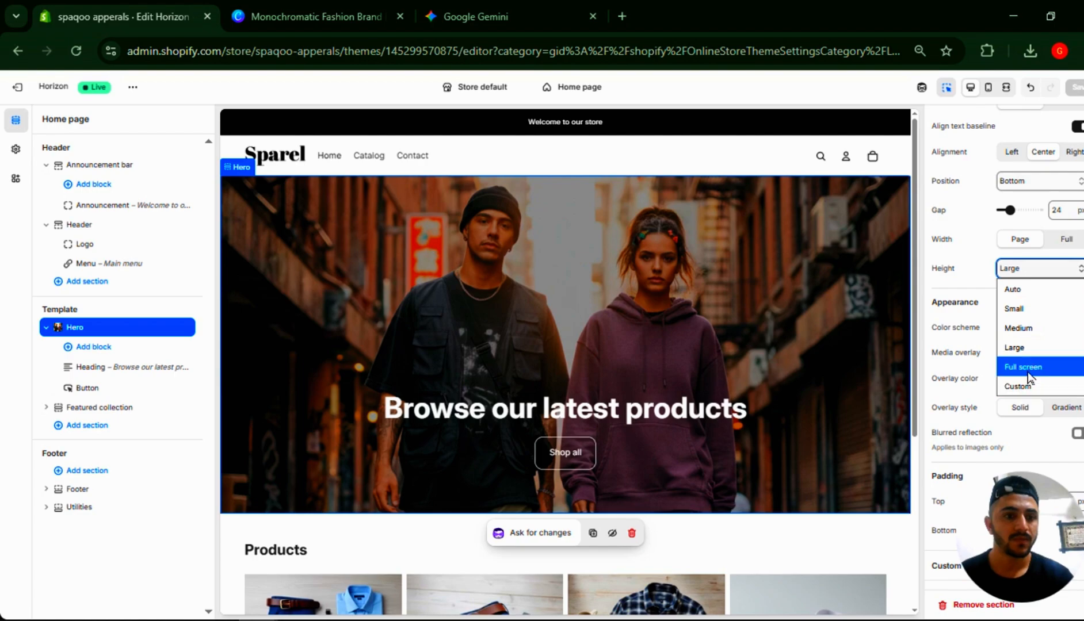
click(1018, 289)
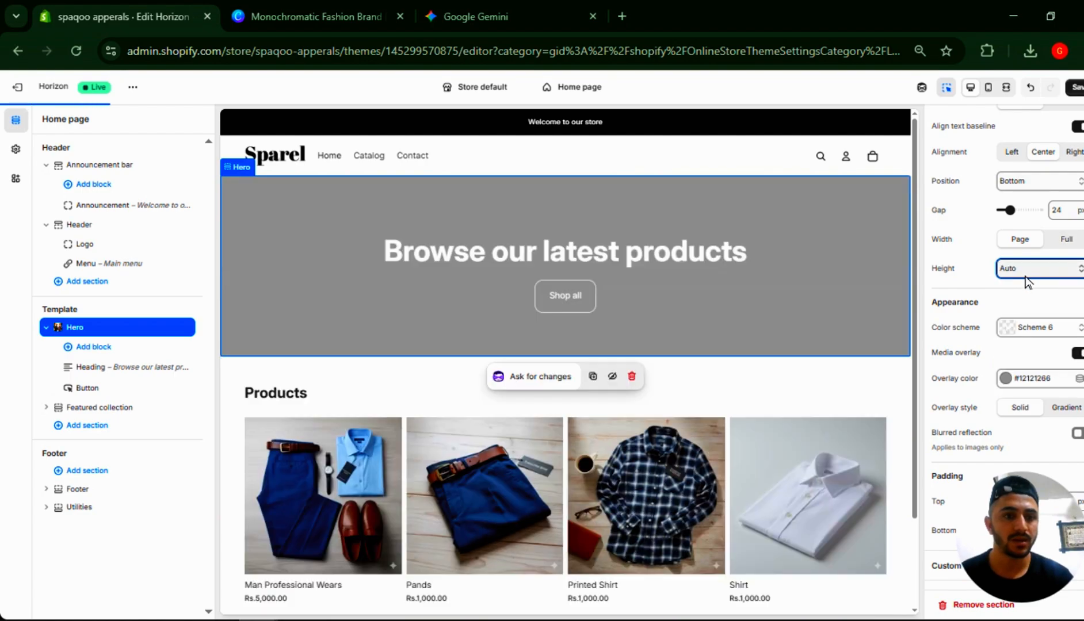
click(1025, 272)
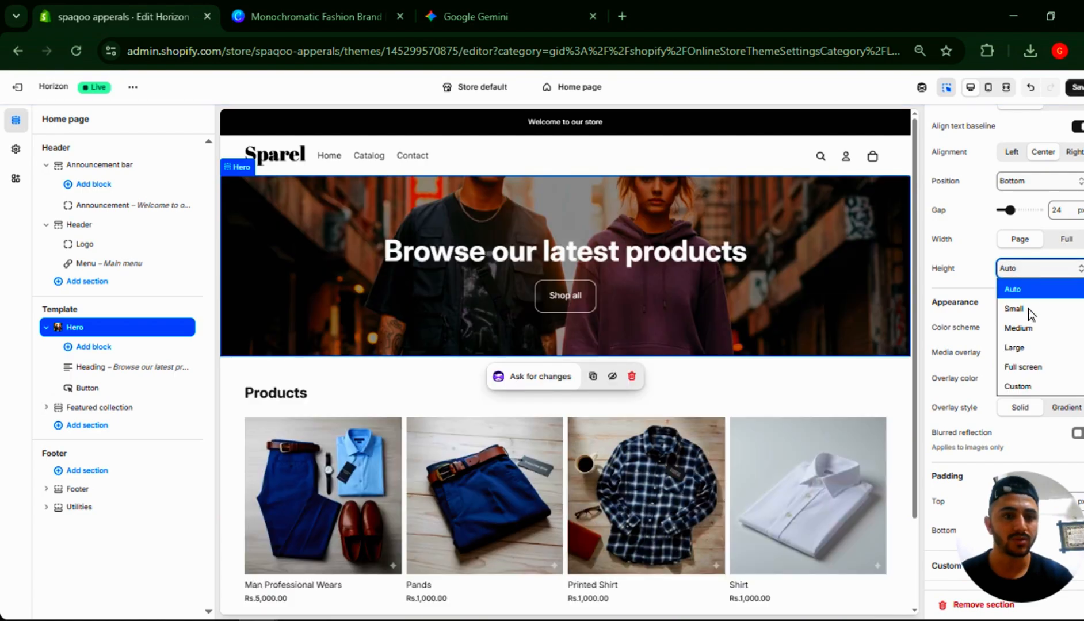
click(1024, 366)
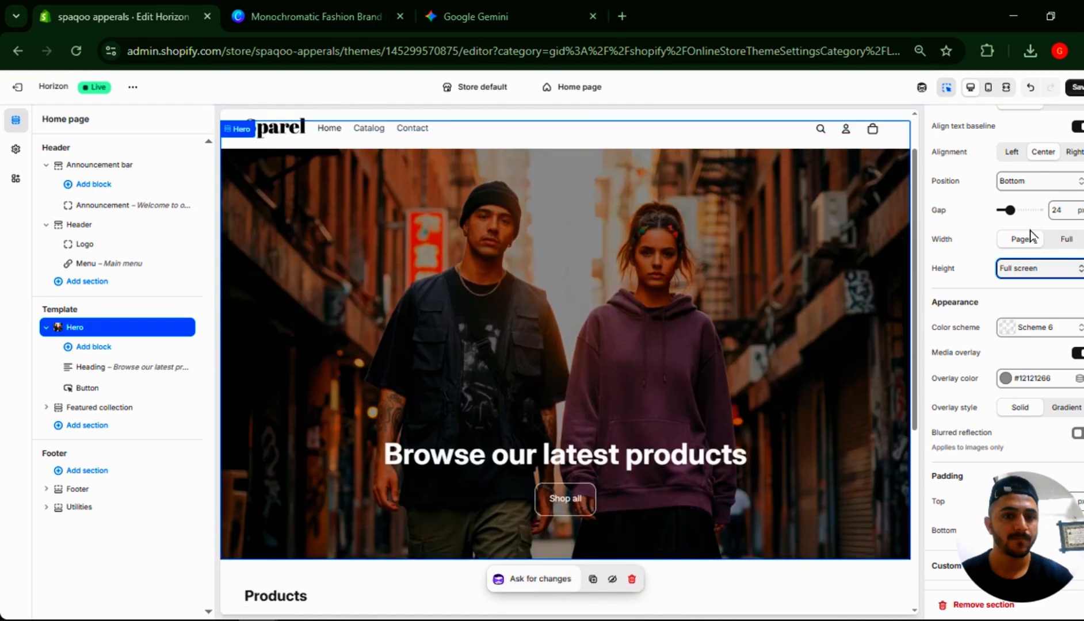
click(1073, 88)
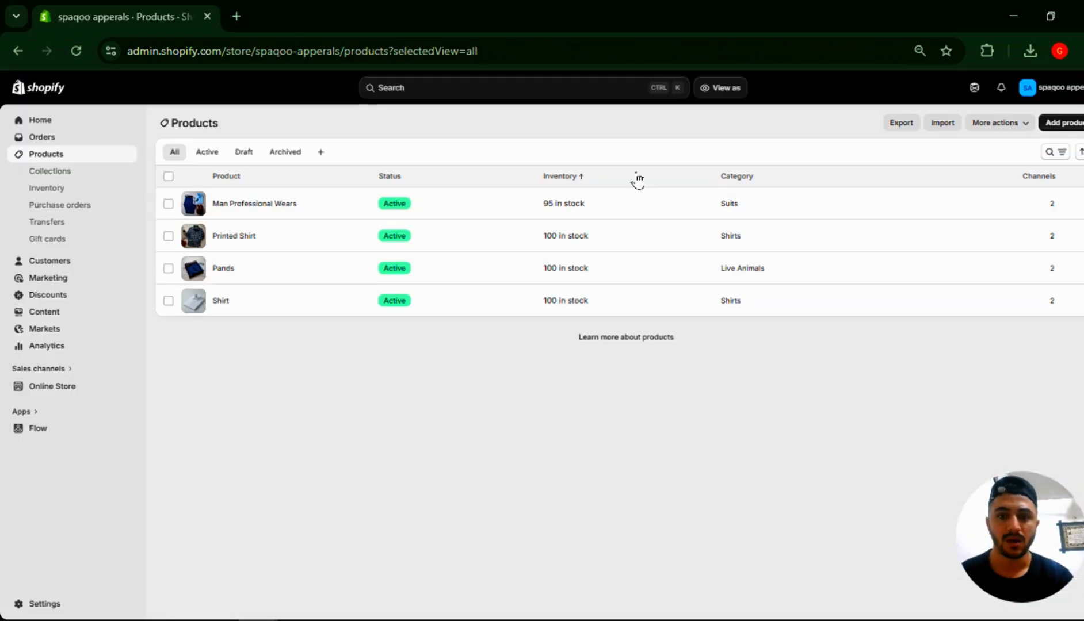
- Review the full-screen hero banner and the product list on the storefront home page
key(alt+Tab)
key(Tab)
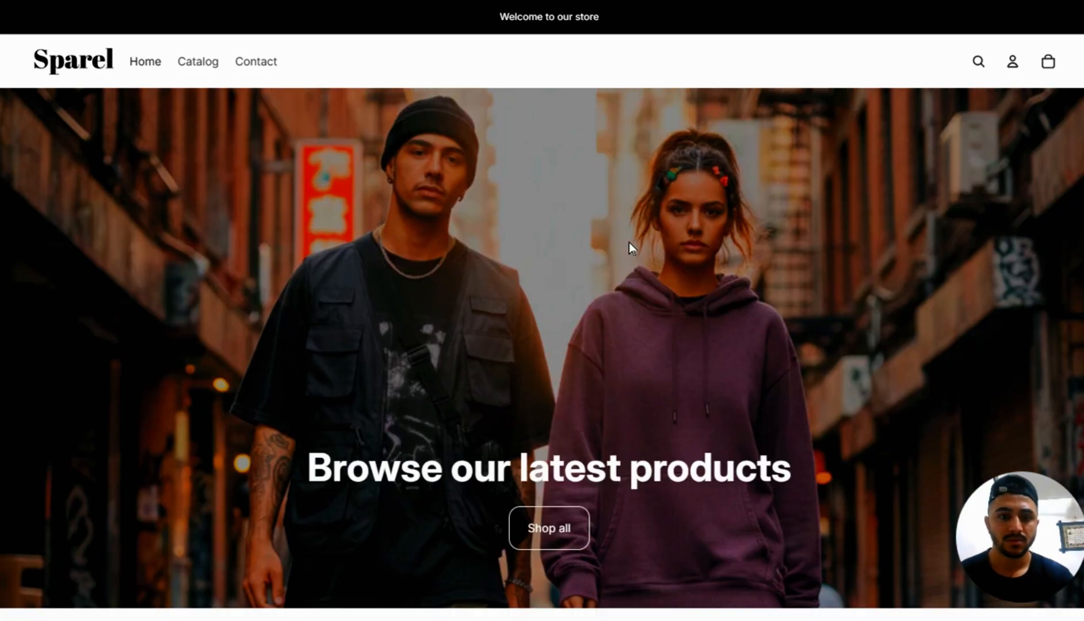
scroll(630, 242, down, 2)
scroll(630, 247, down, 5)
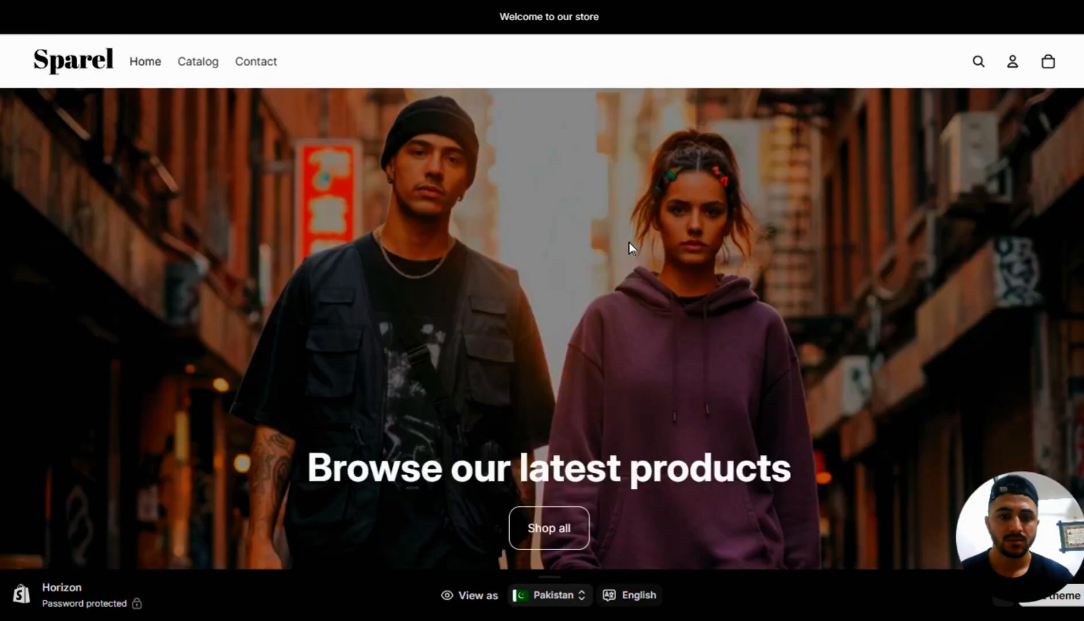
scroll(629, 247, down, 5)
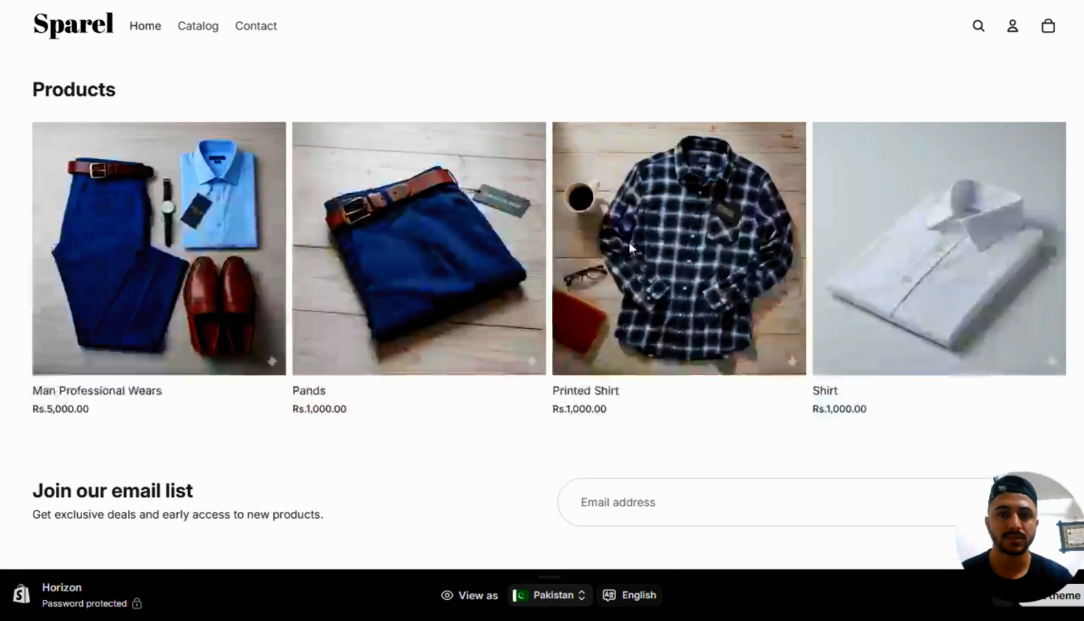
scroll(630, 247, up, 5)
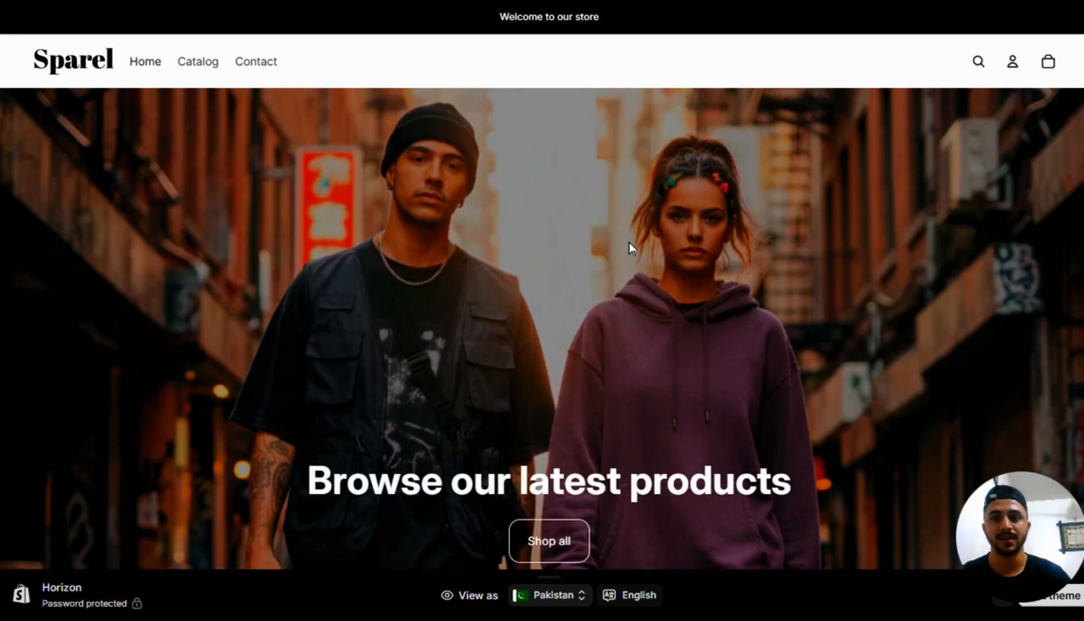
- View the storefront's Catalog page and return to the home page
click(199, 62)
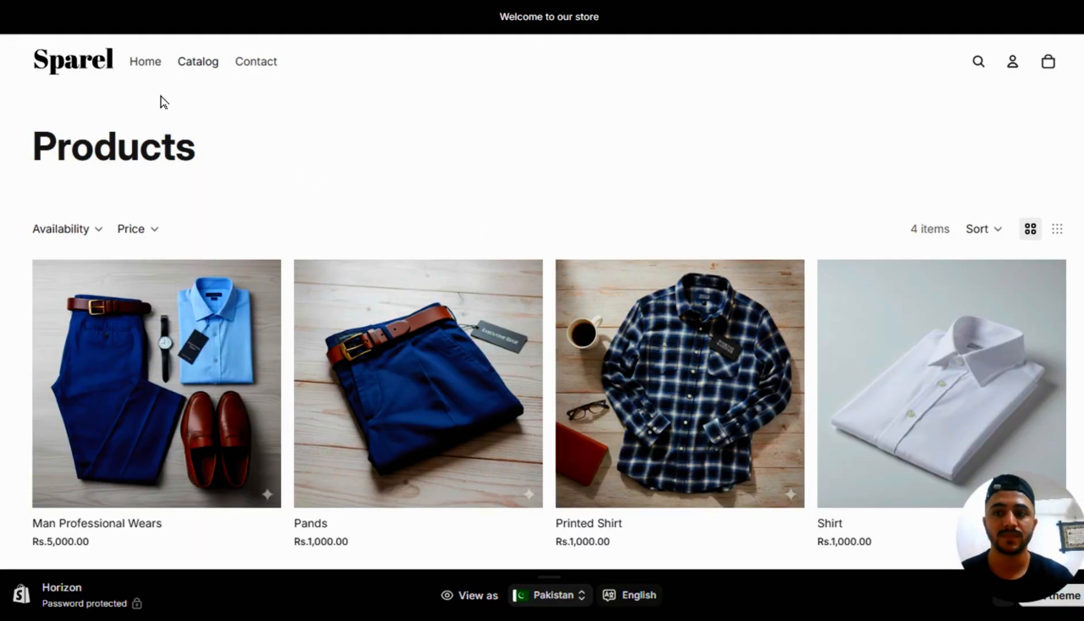
scroll(313, 270, down, 1)
scroll(312, 270, up, 2)
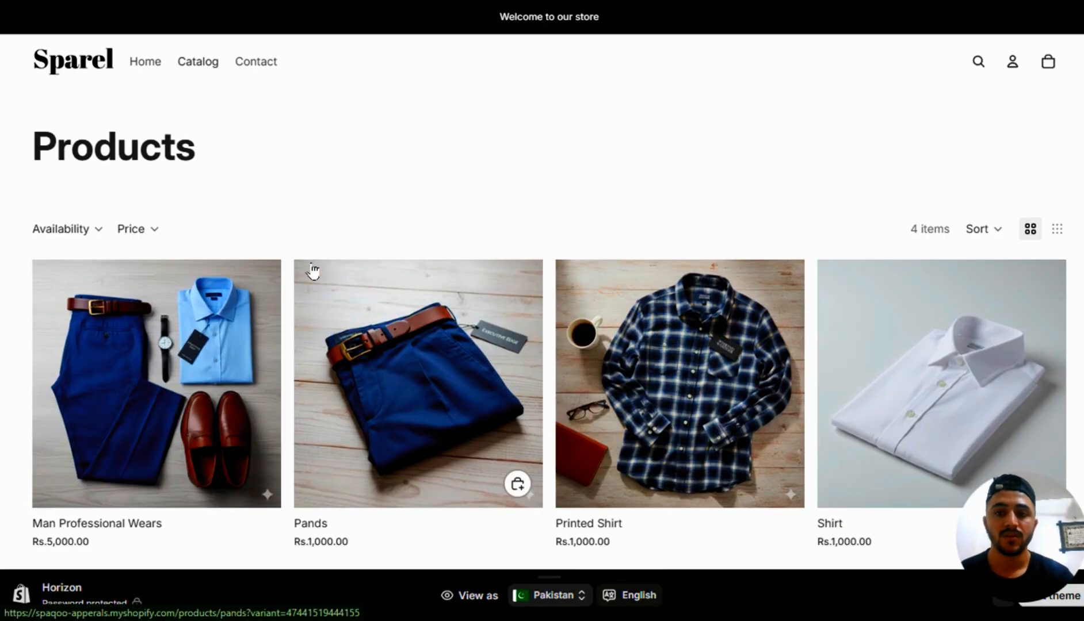
click(86, 62)
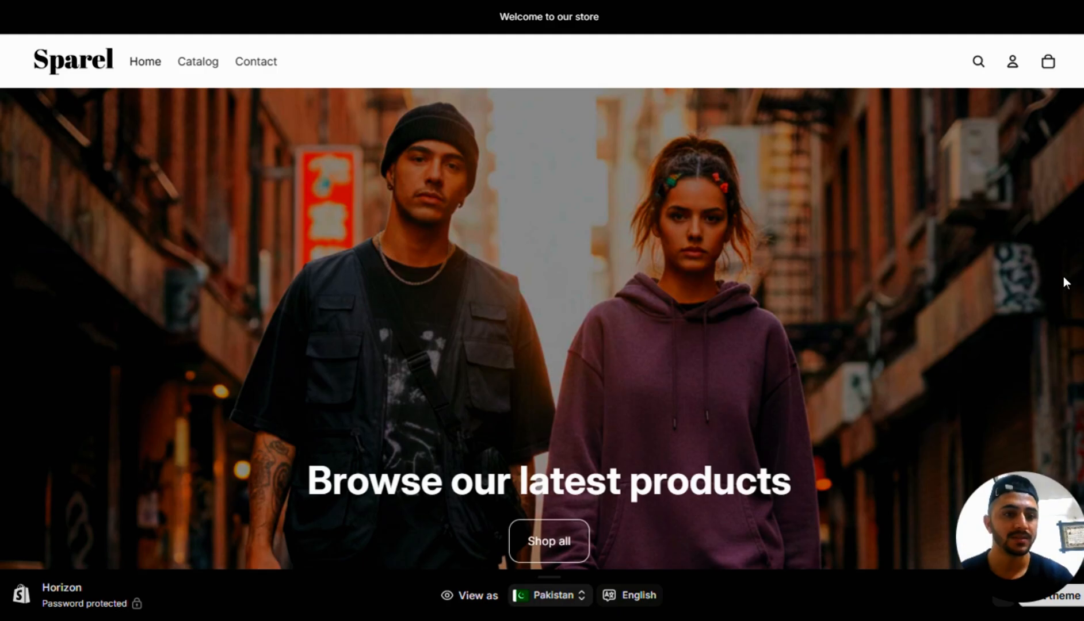
- Examine how the header and hero banner behave while moving through the storefront home page
key(alt+Tab)
key(alt+Tab)
key(alt+Tab)
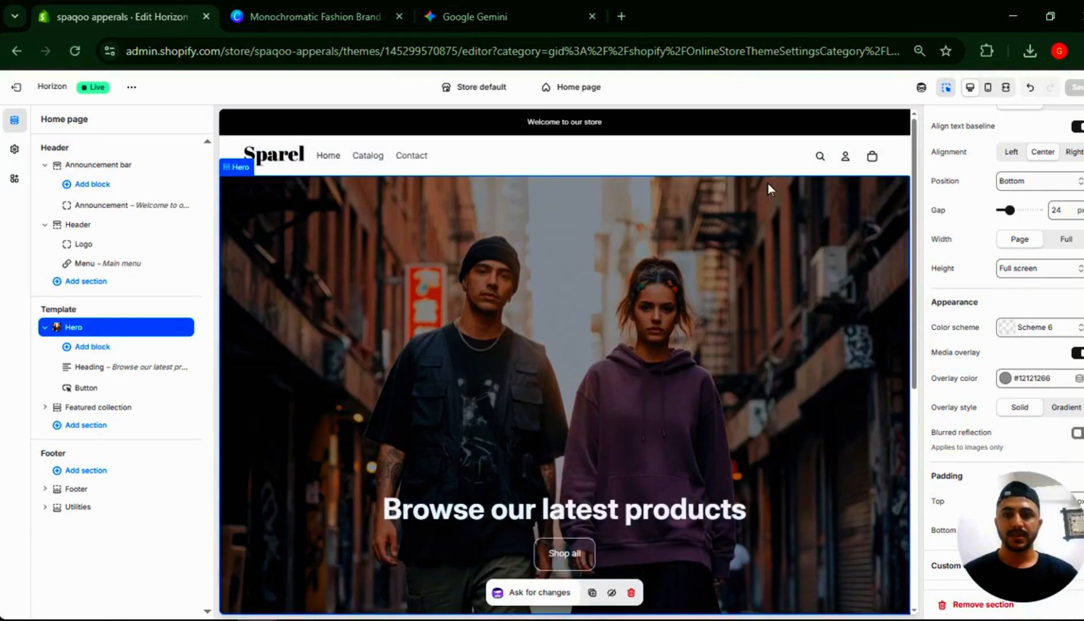
key(alt+Tab)
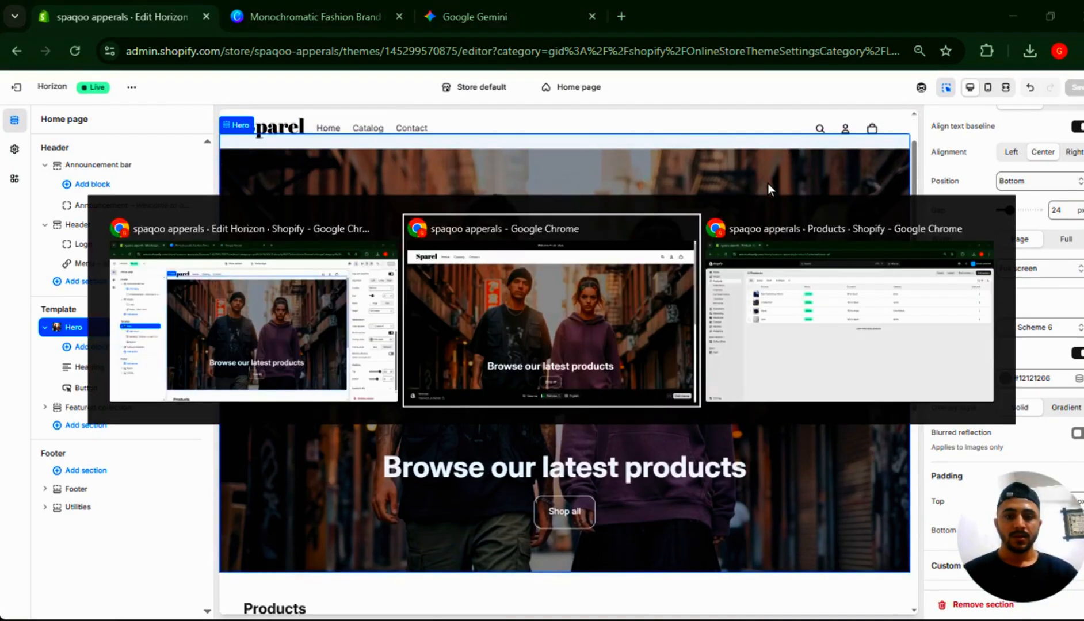
scroll(768, 183, down, 2)
scroll(768, 183, up, 2)
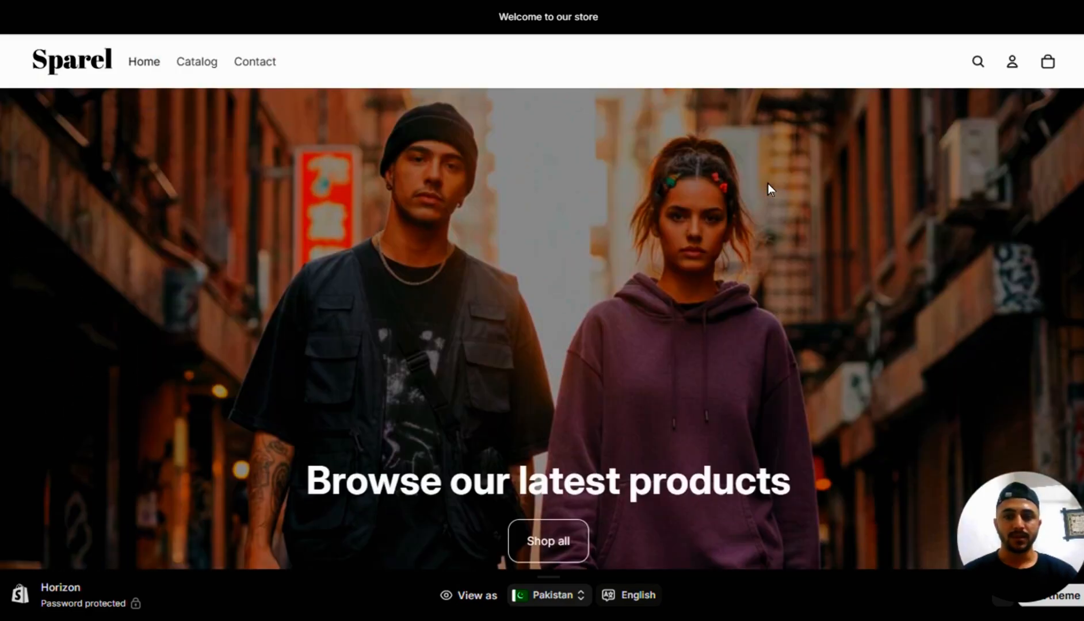
scroll(768, 184, down, 1)
scroll(768, 183, down, 1)
scroll(768, 183, up, 2)
scroll(768, 184, down, 1)
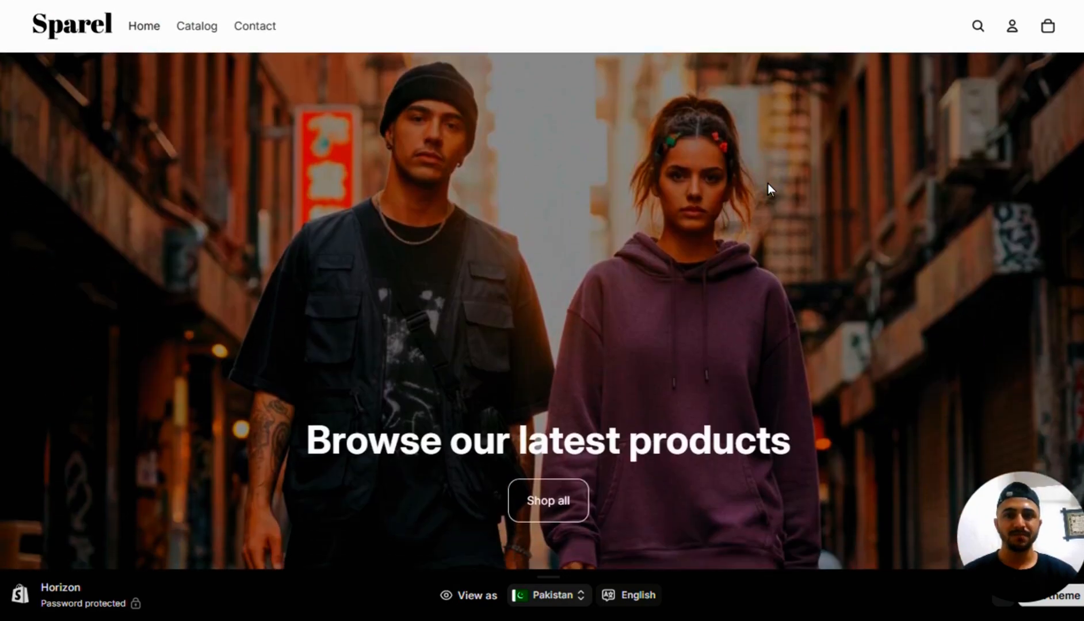
scroll(769, 183, up, 1)
scroll(768, 183, down, 2)
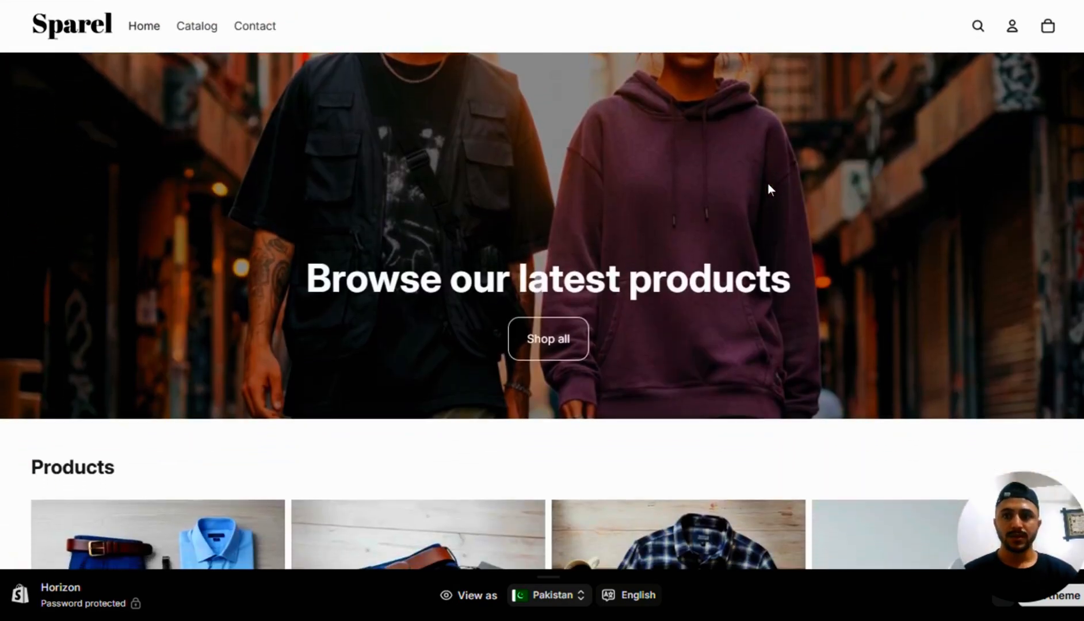
scroll(768, 184, up, 2)
- Set the Header section's logo position to Center and the menu's row to Top in the theme editor
key(alt+Tab)
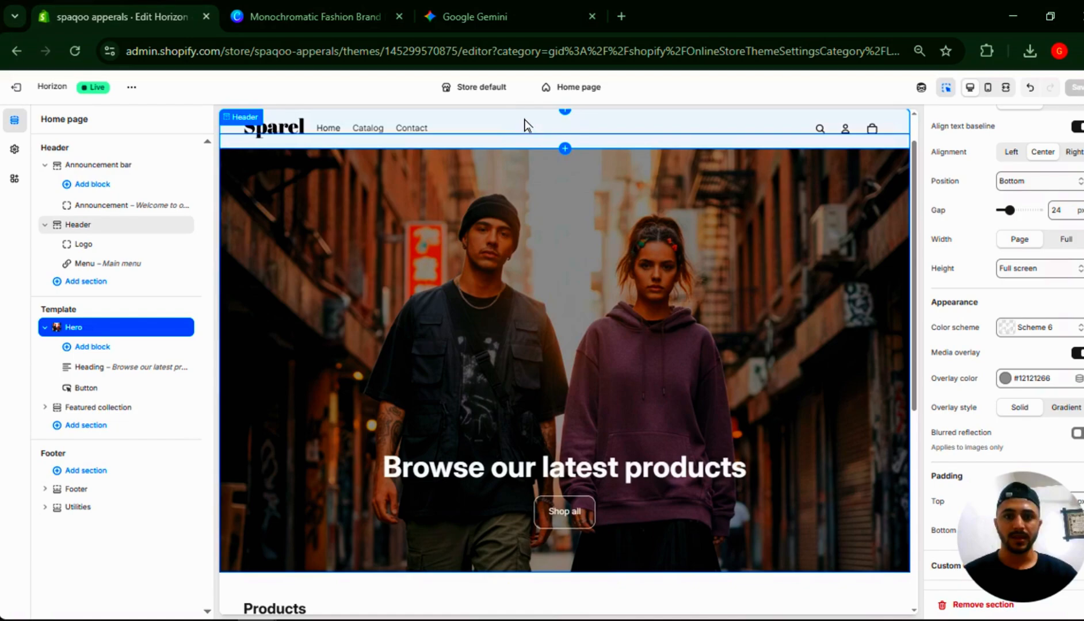
click(525, 125)
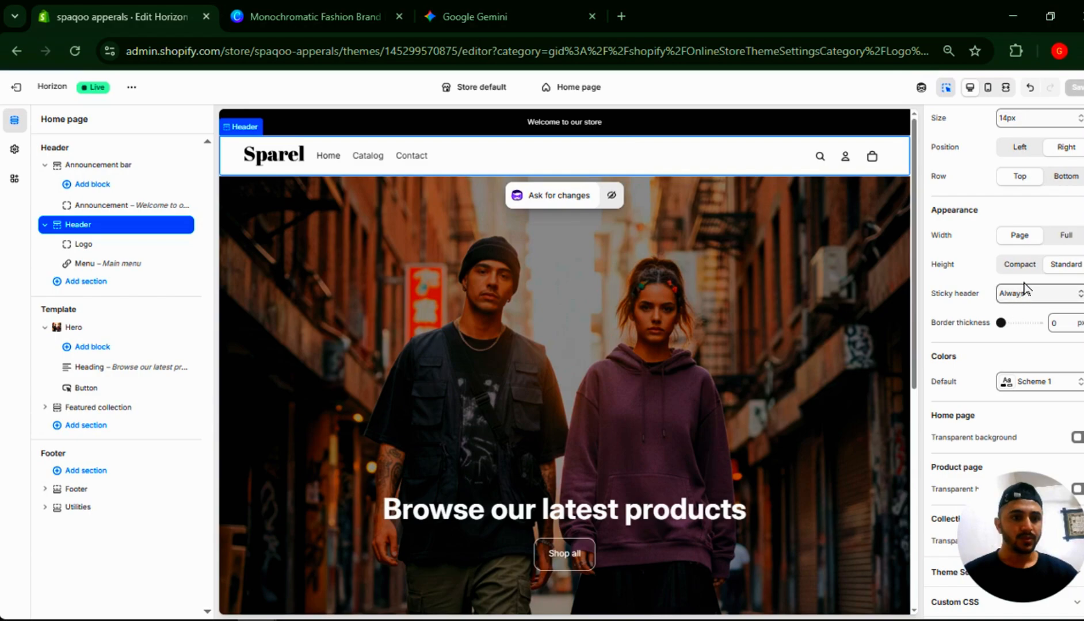
scroll(1004, 213, up, 8)
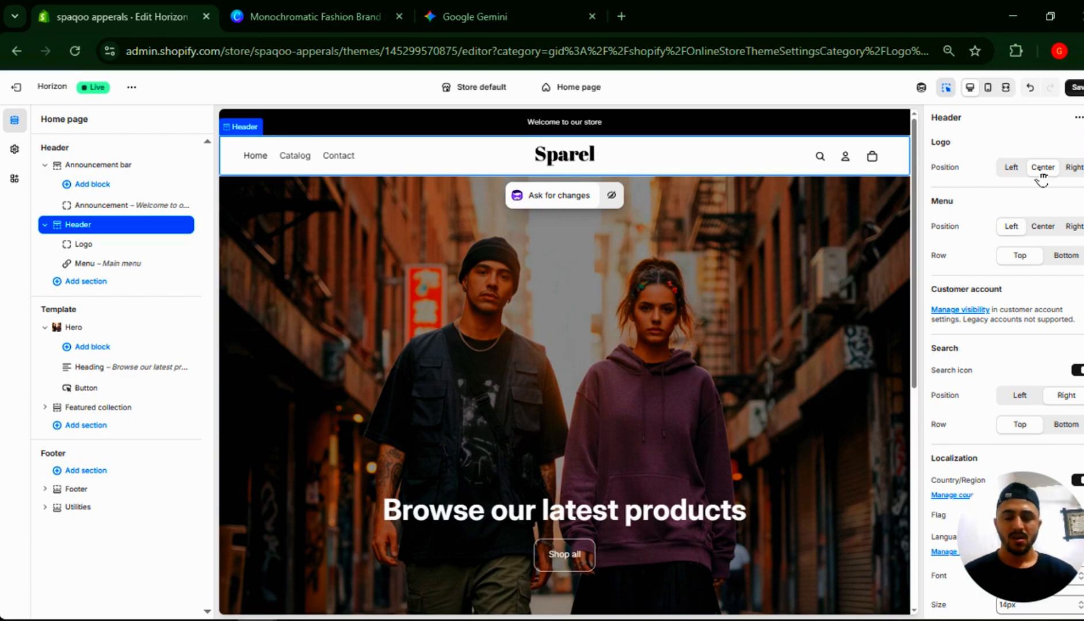
click(1053, 257)
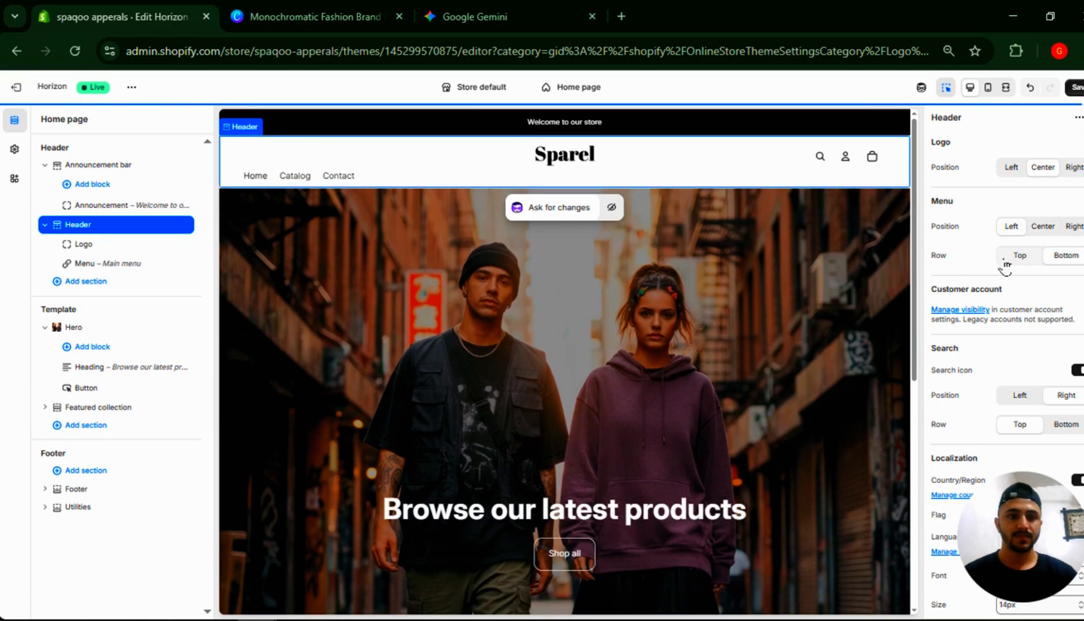
click(1010, 260)
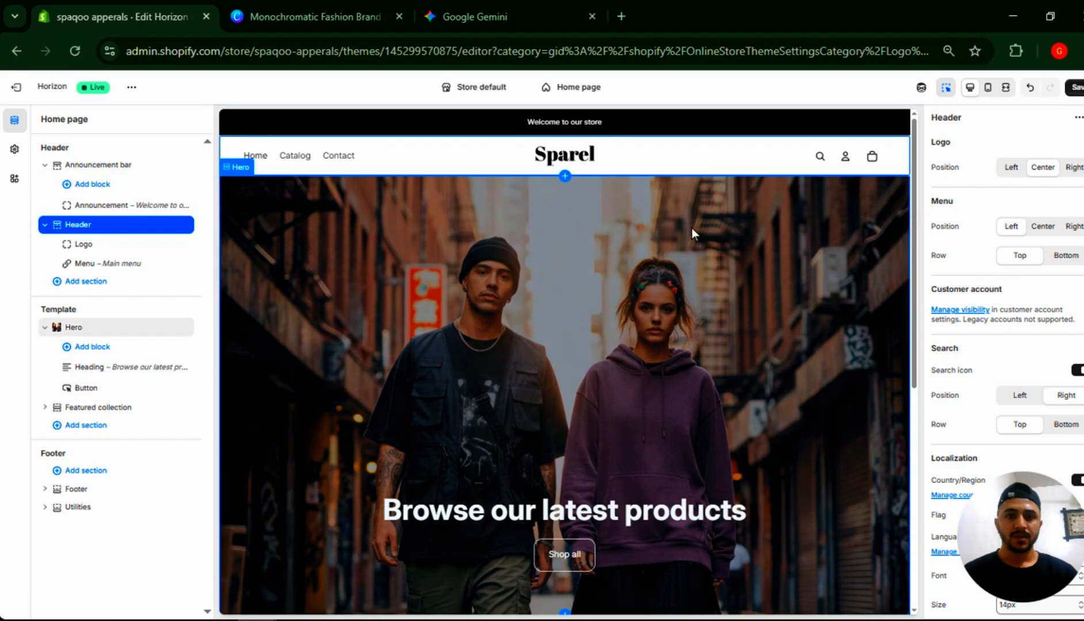
- Examine the centered logo, hero banner and product list in the theme editor's home page preview
scroll(692, 233, down, 1)
scroll(692, 233, up, 1)
scroll(692, 234, down, 1)
scroll(692, 228, down, 4)
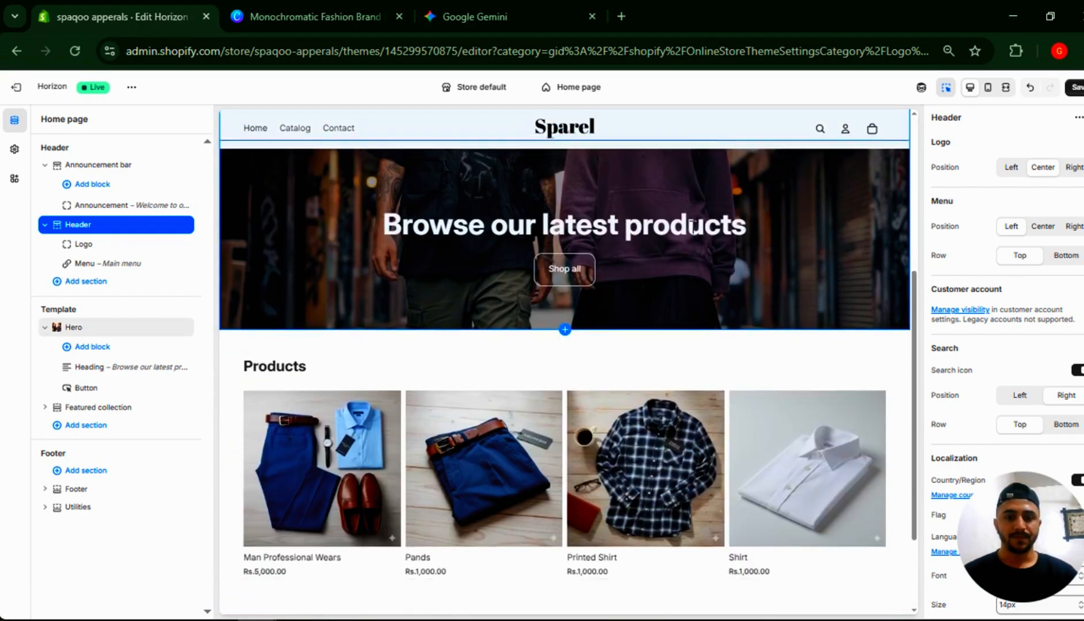
scroll(692, 228, up, 4)
scroll(692, 228, down, 3)
scroll(692, 228, down, 1)
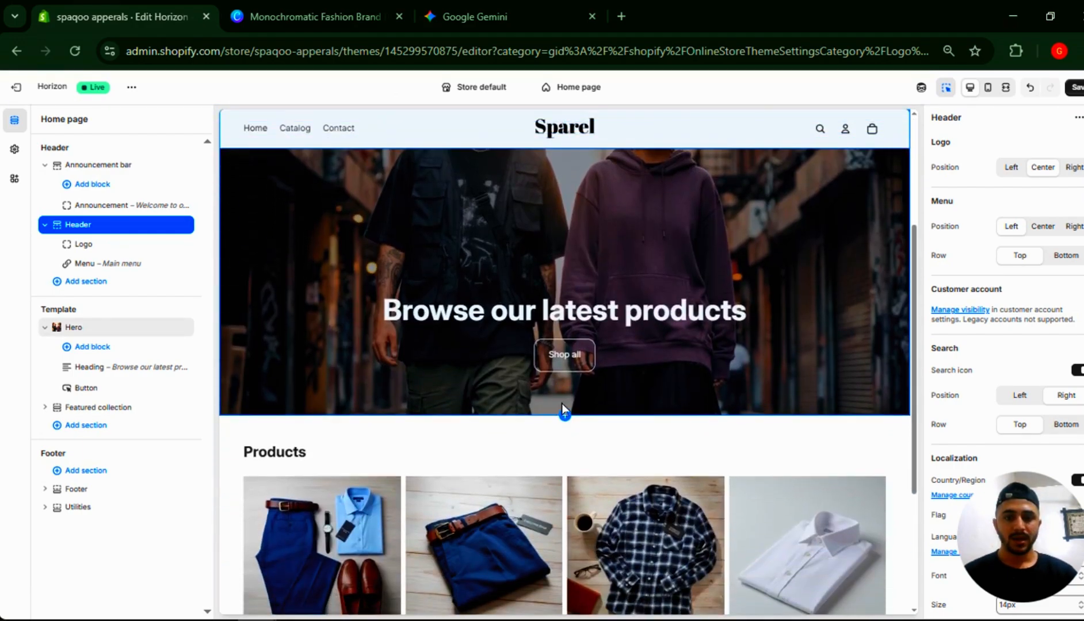
- Add a Marquee section between the hero banner and the product list on the home page
click(570, 418)
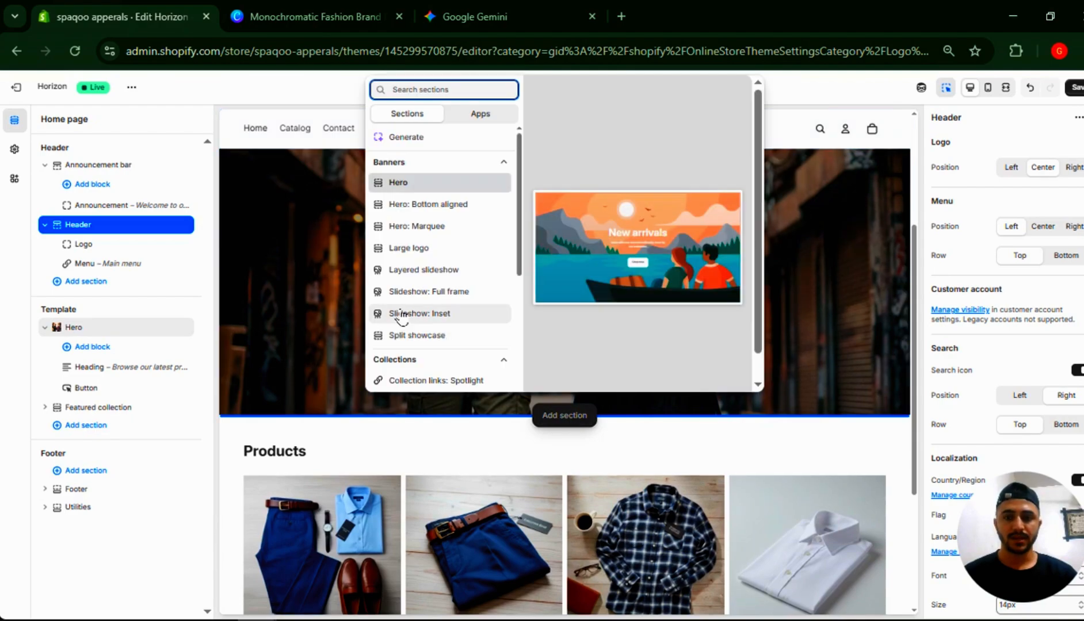
scroll(397, 315, down, 4)
scroll(400, 316, up, 4)
scroll(401, 314, down, 5)
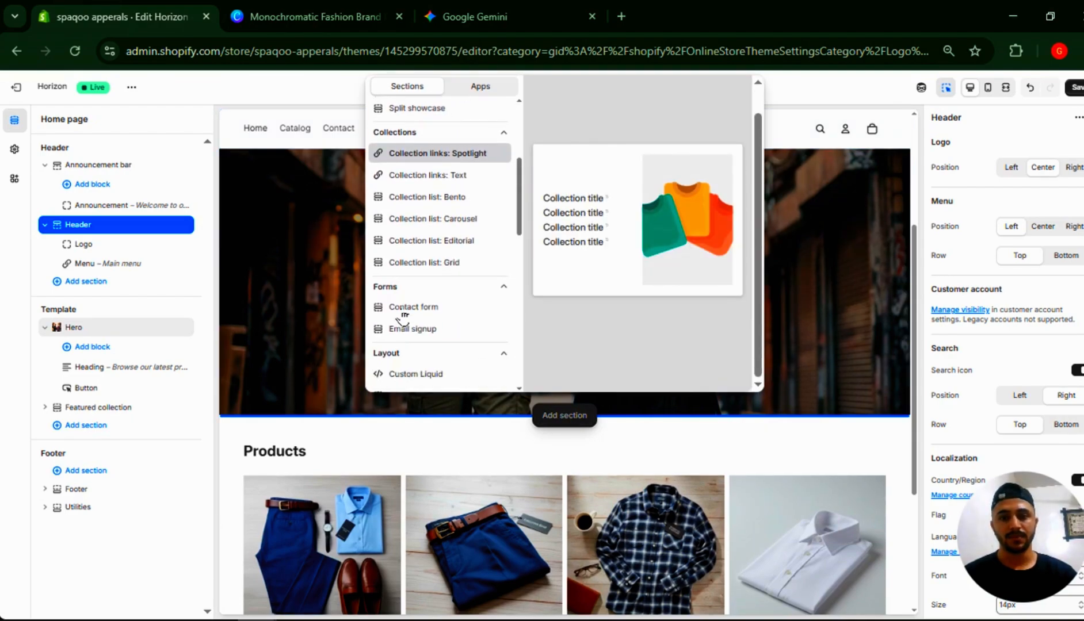
scroll(403, 310, up, 5)
scroll(437, 220, down, 5)
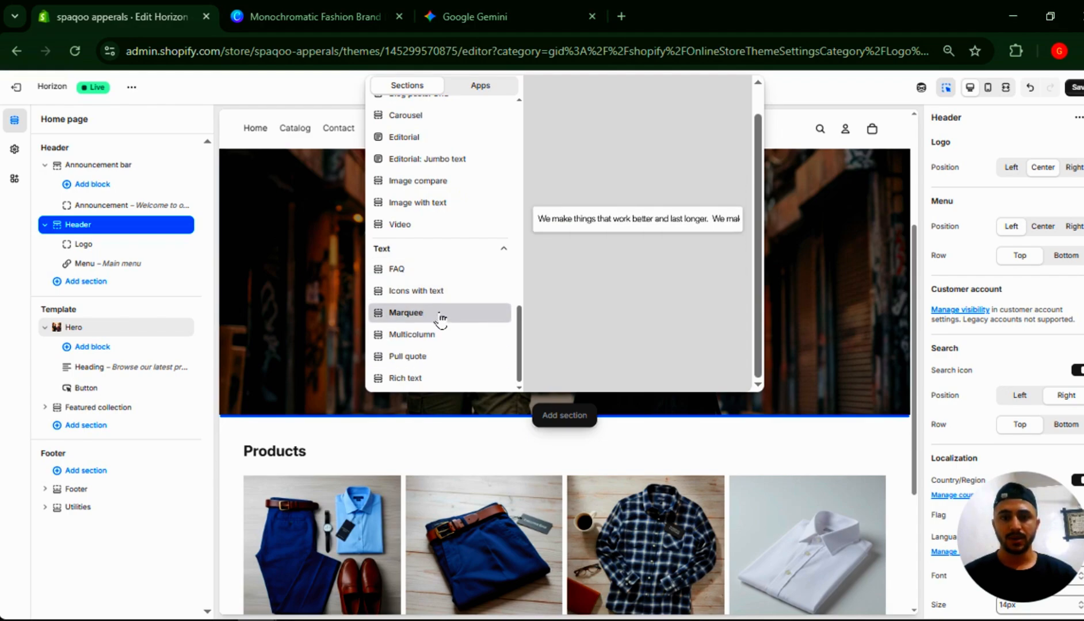
key(Escape)
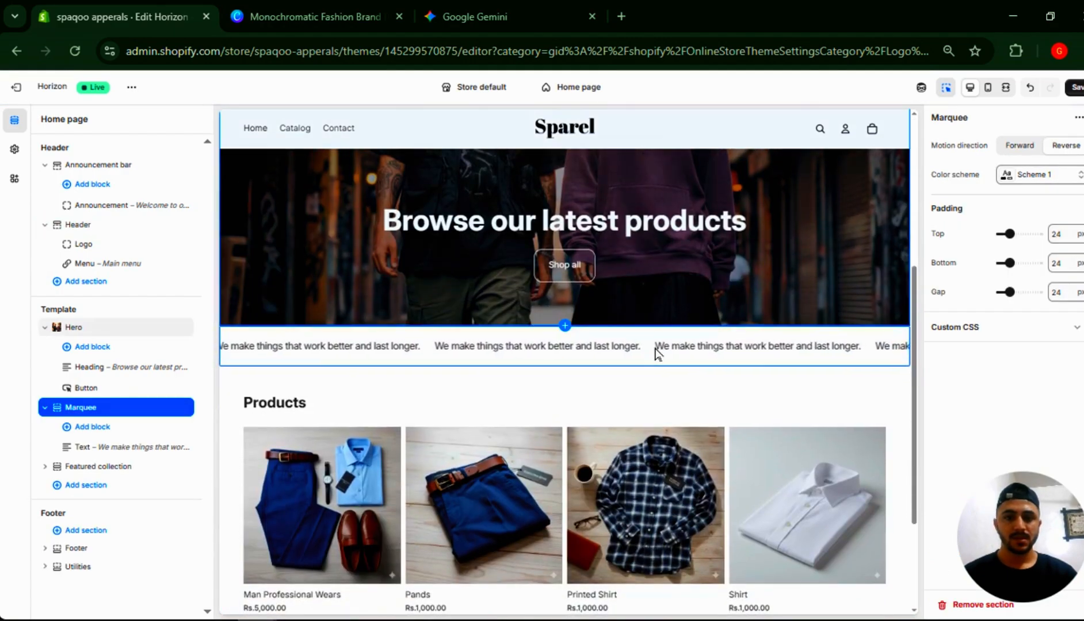
- Set the marquee's color scheme to Scheme 5, its top and bottom padding to 20 px and its gap to 44 px
click(1012, 175)
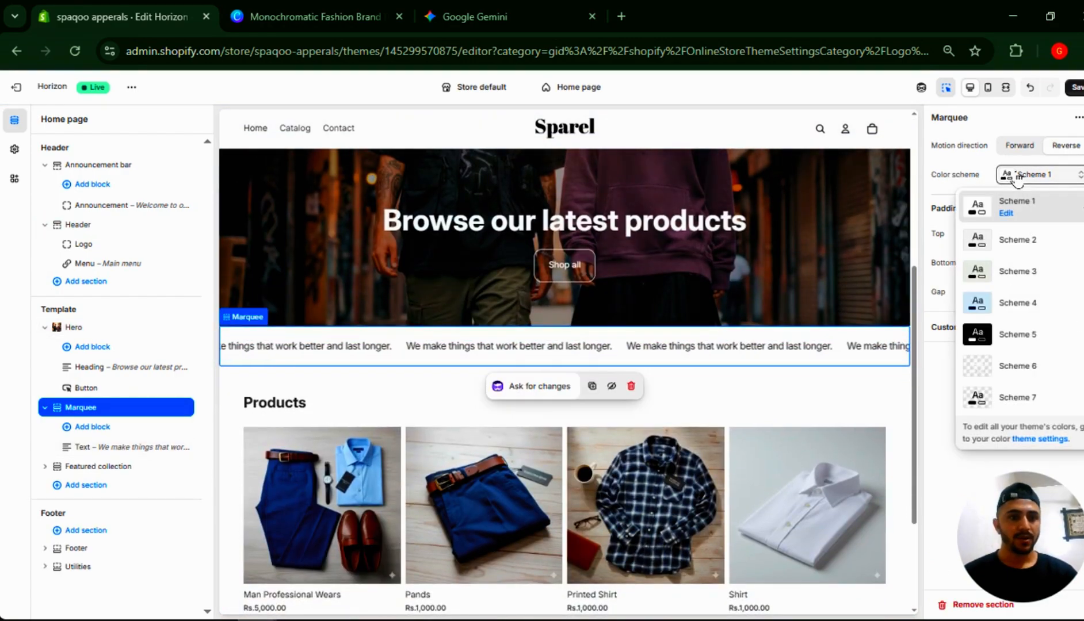
click(987, 345)
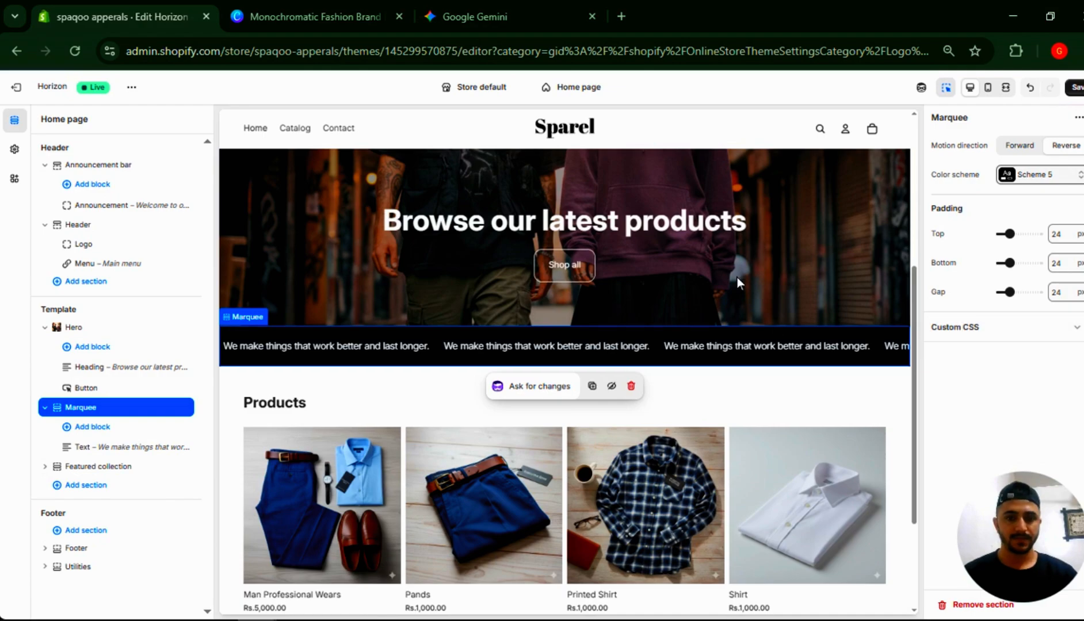
scroll(737, 278, up, 2)
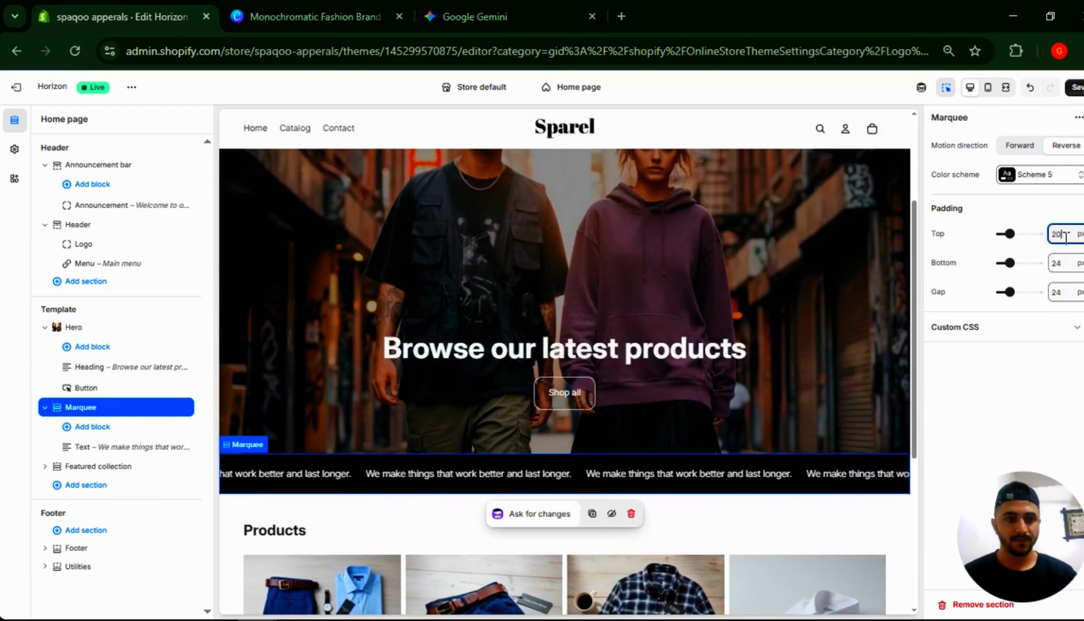
click(1062, 267)
text(2)
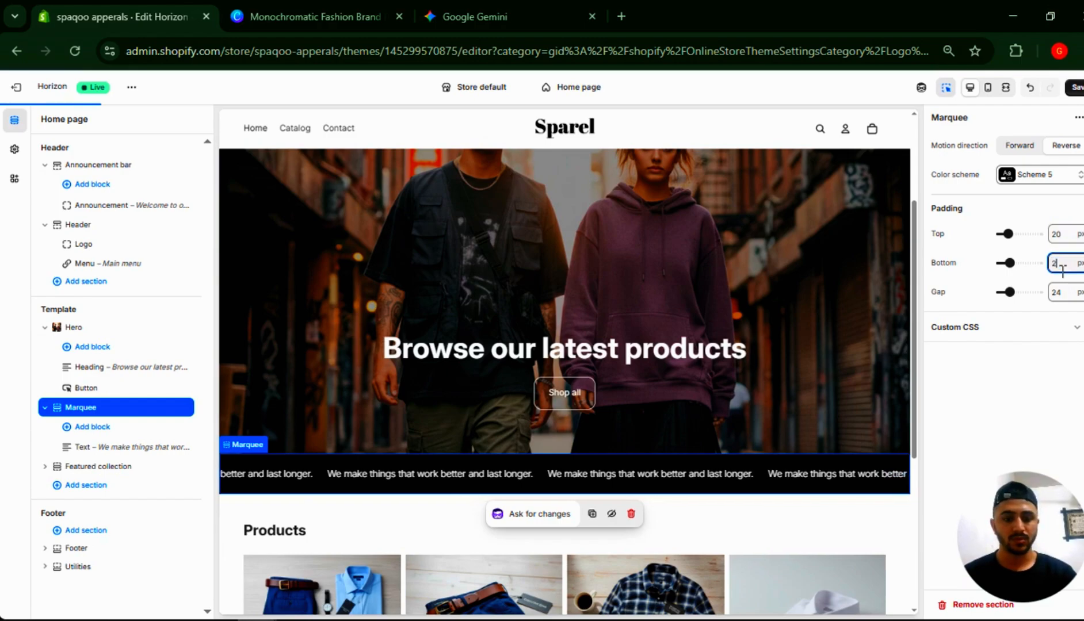
text(0)
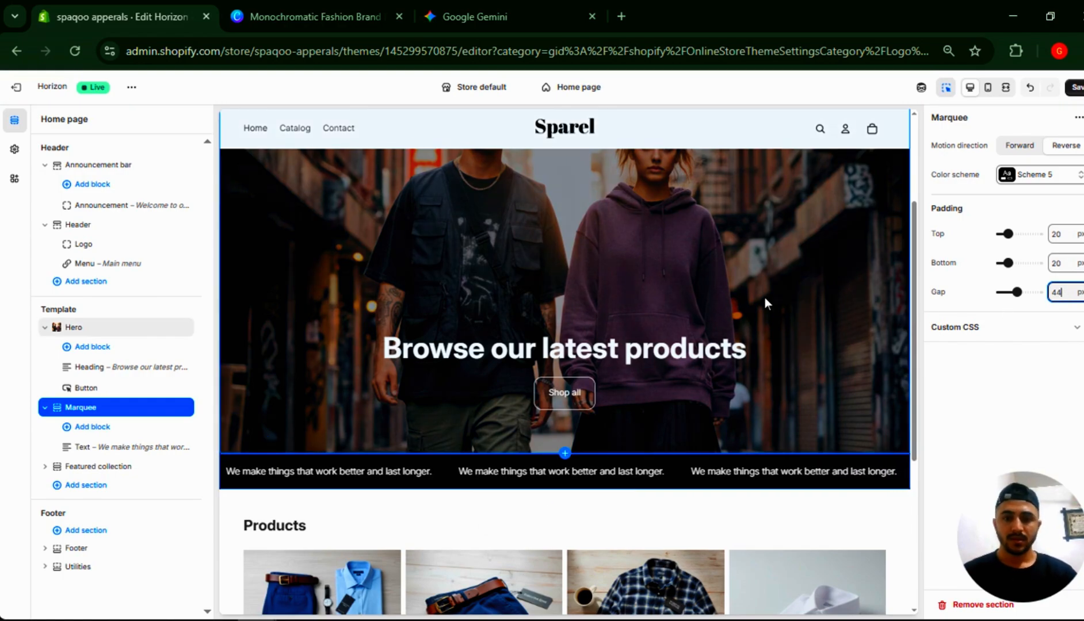
- Replace the featured collection's title with "Our Featured Products"
scroll(764, 297, down, 5)
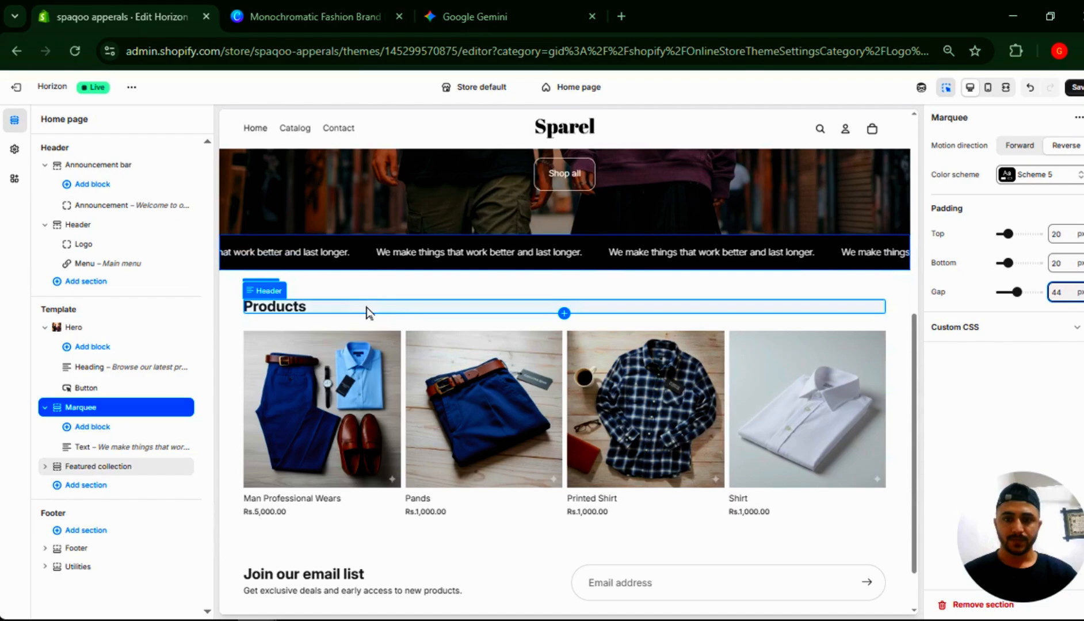
click(368, 312)
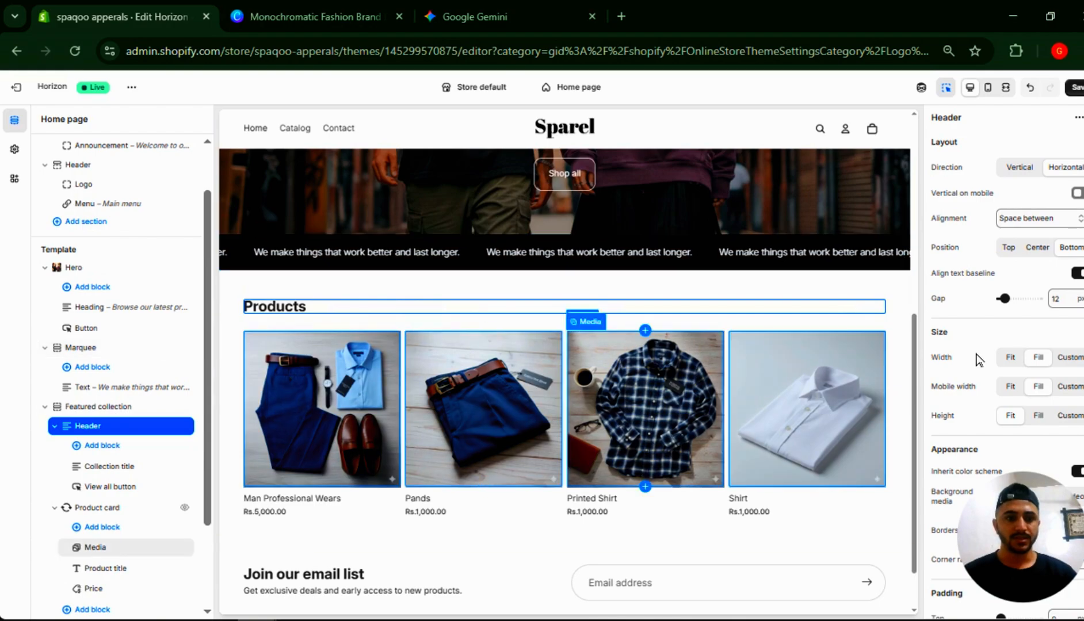
scroll(976, 360, down, 2)
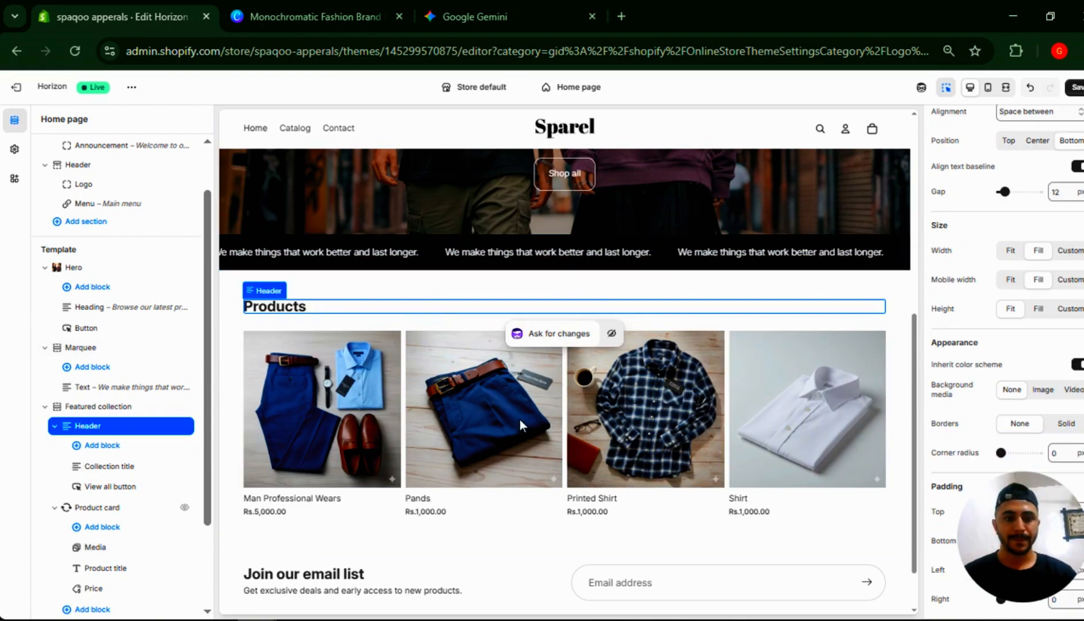
click(299, 310)
double_click(296, 310)
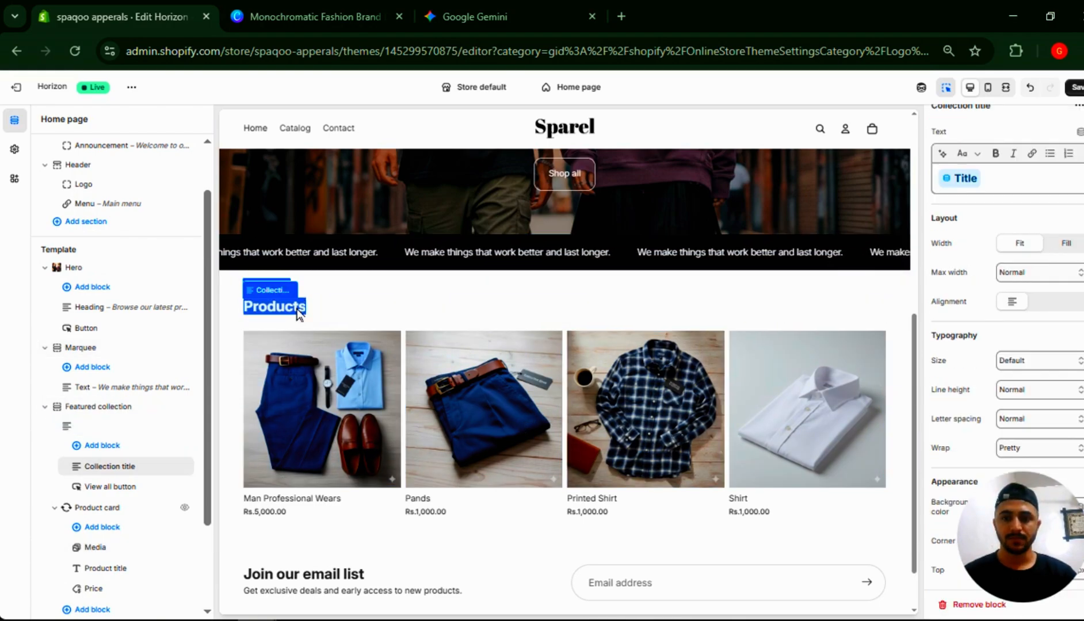
click(1012, 178)
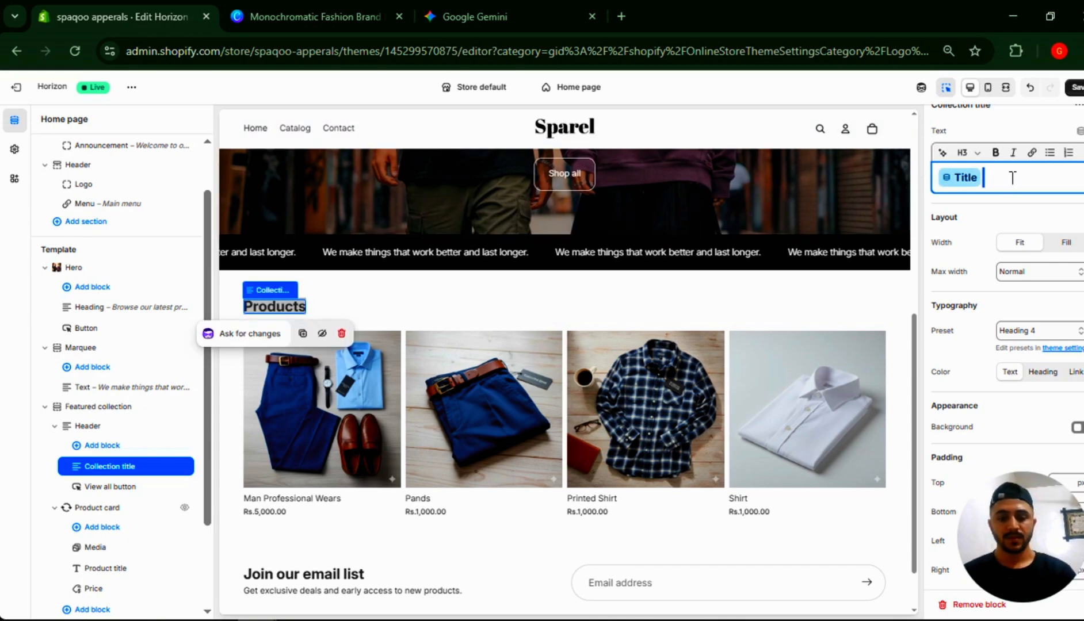
text(Our)
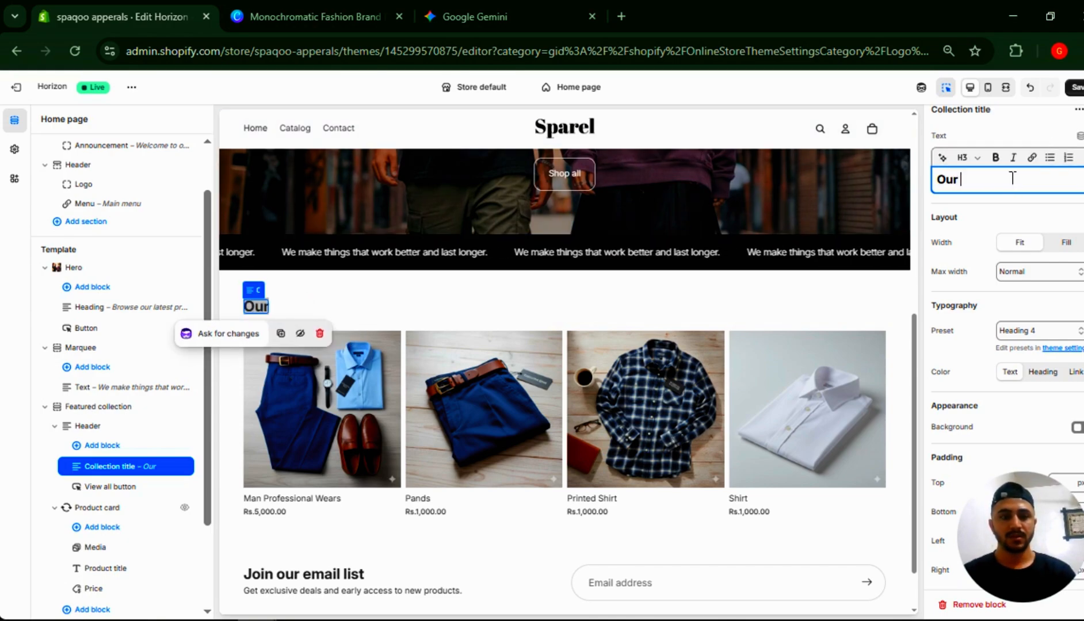
text( F)
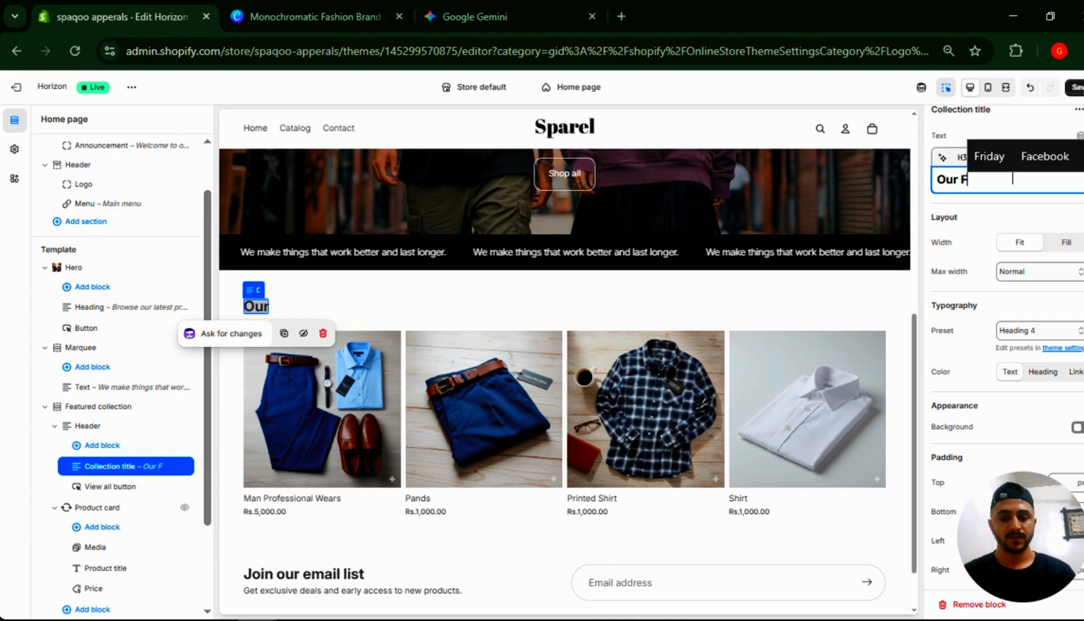
text(eatured)
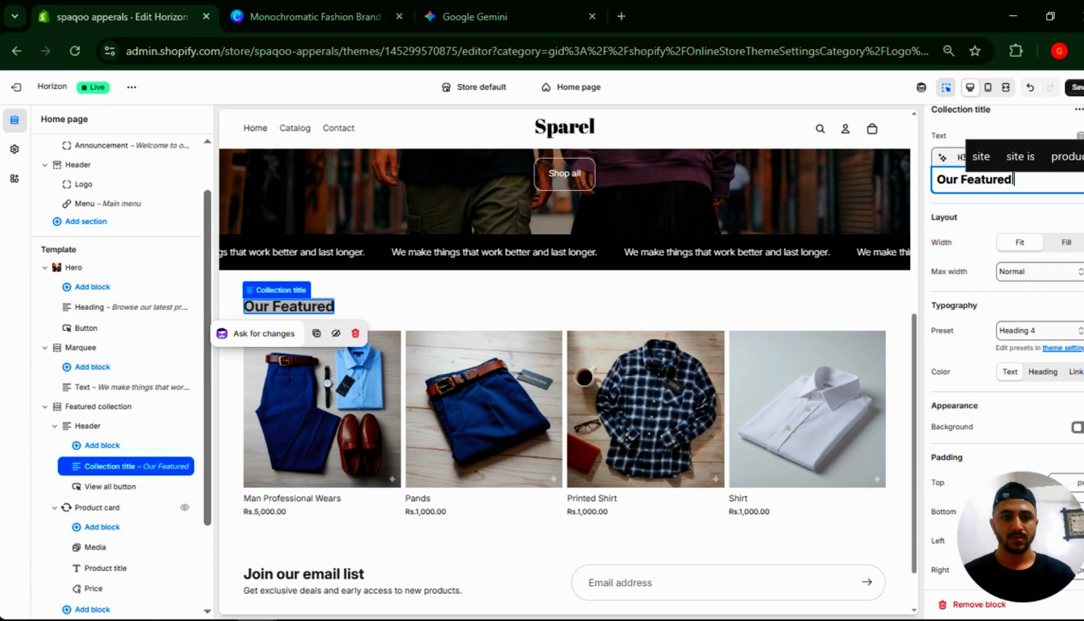
text( Products)
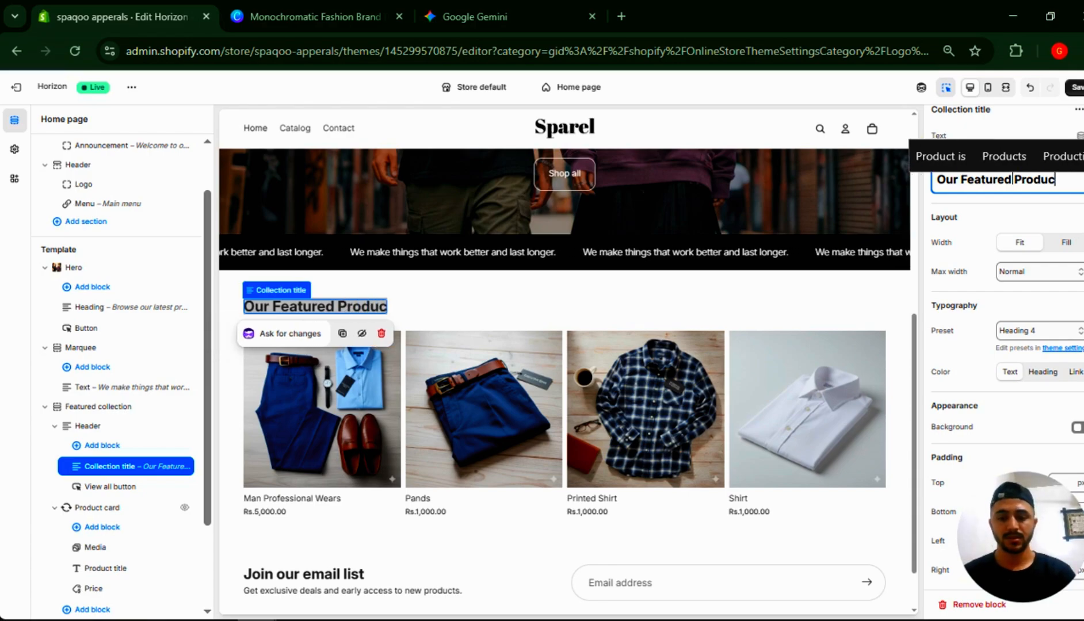
click(969, 222)
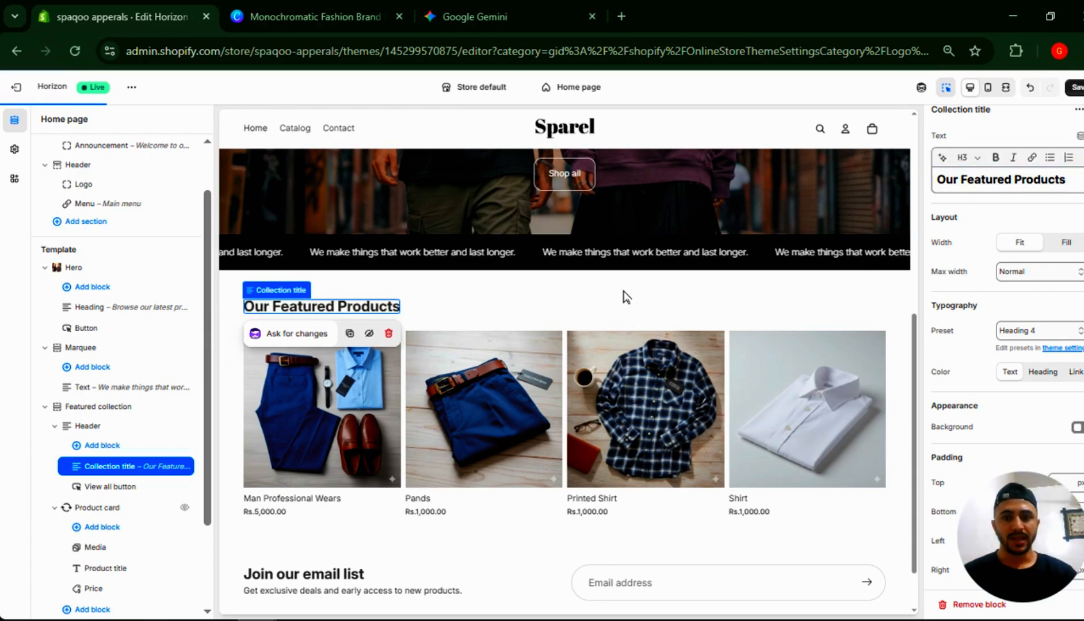
- Set the corner radius of the product card's media to 15 px in the featured collection
scroll(517, 385, down, 1)
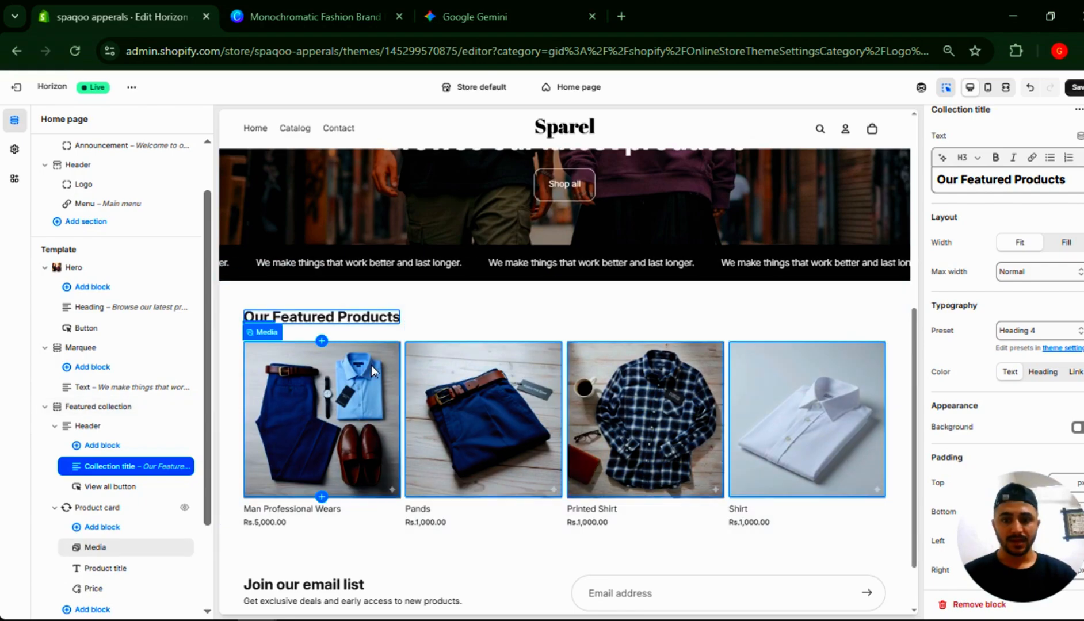
click(371, 366)
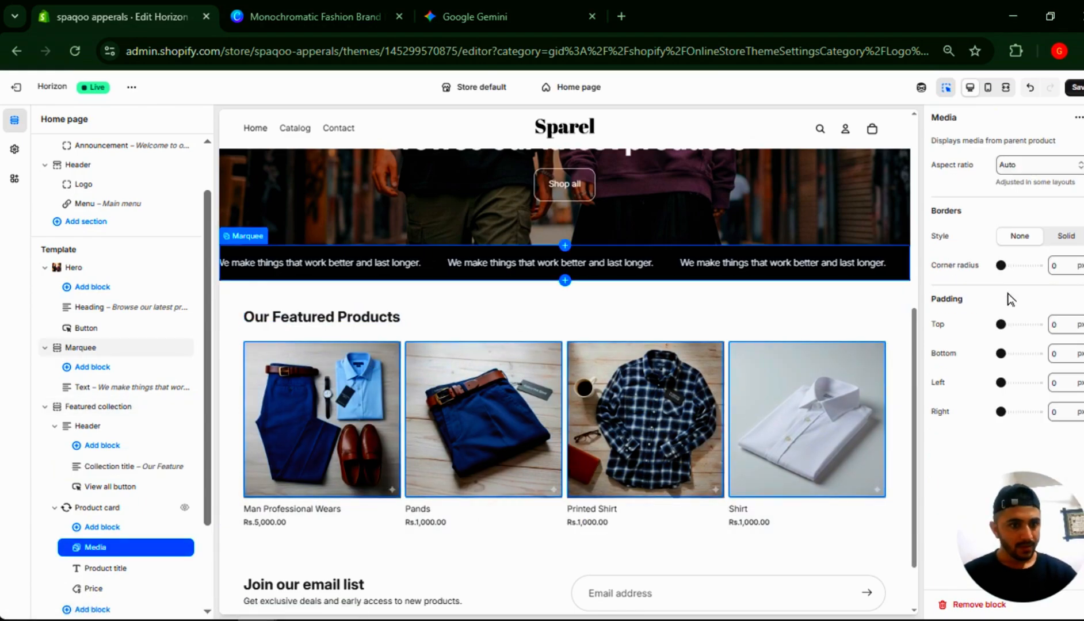
click(1060, 266)
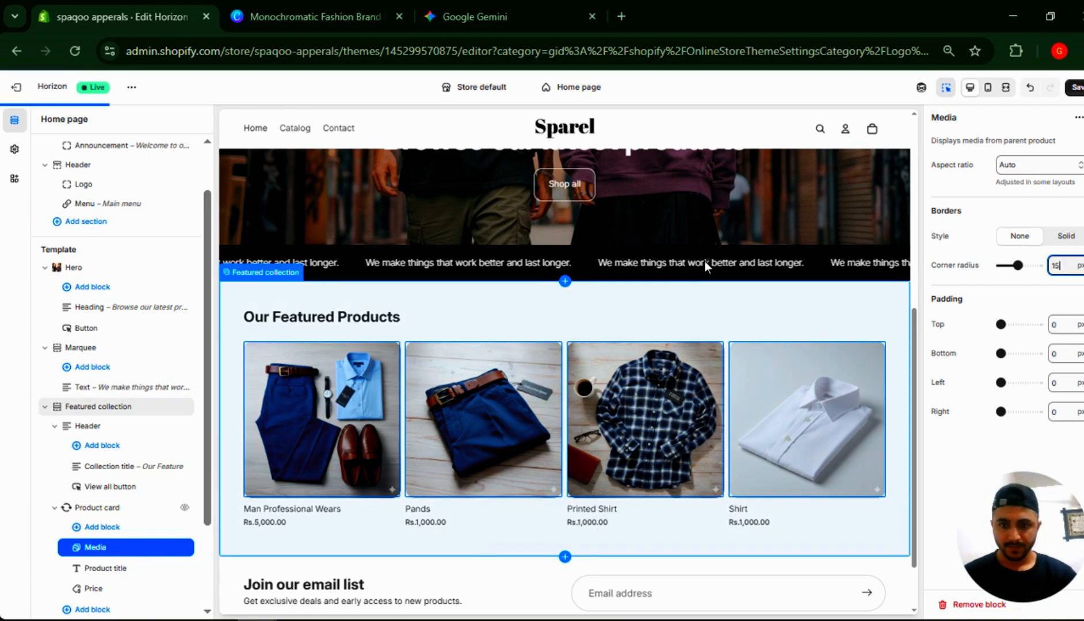
- Add a Buy buttons block below the price in the product card and hide its Quantity block
scroll(404, 535, down, 3)
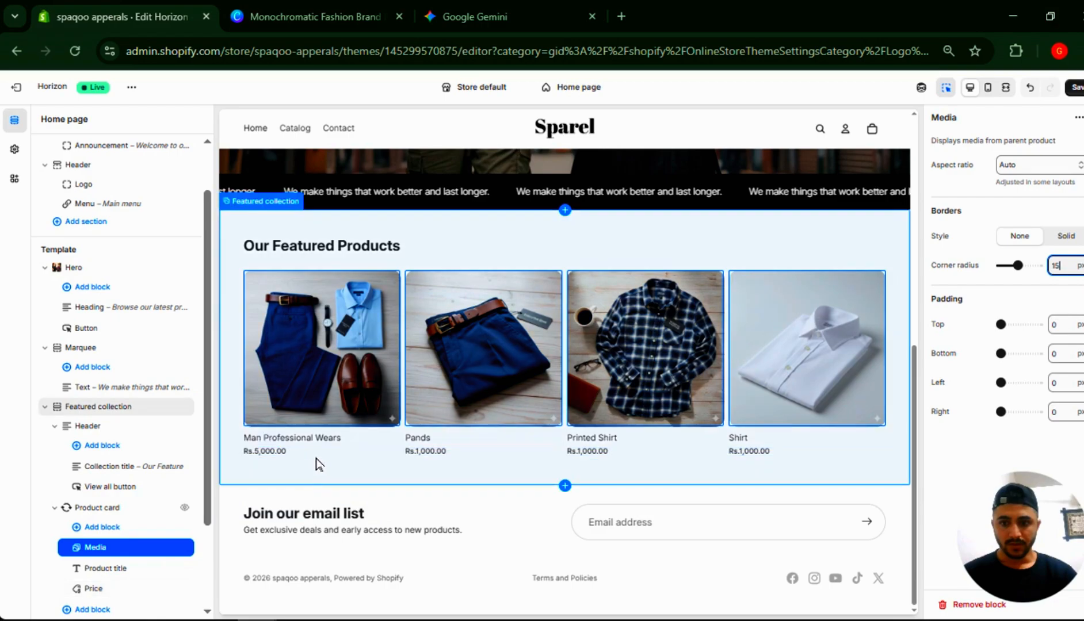
click(321, 456)
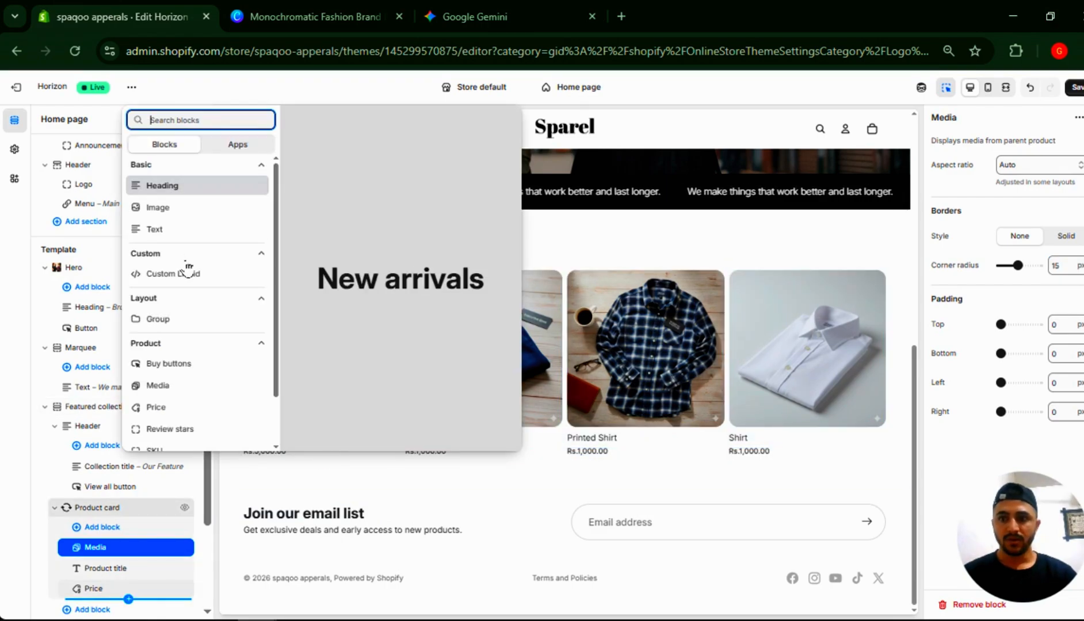
click(169, 366)
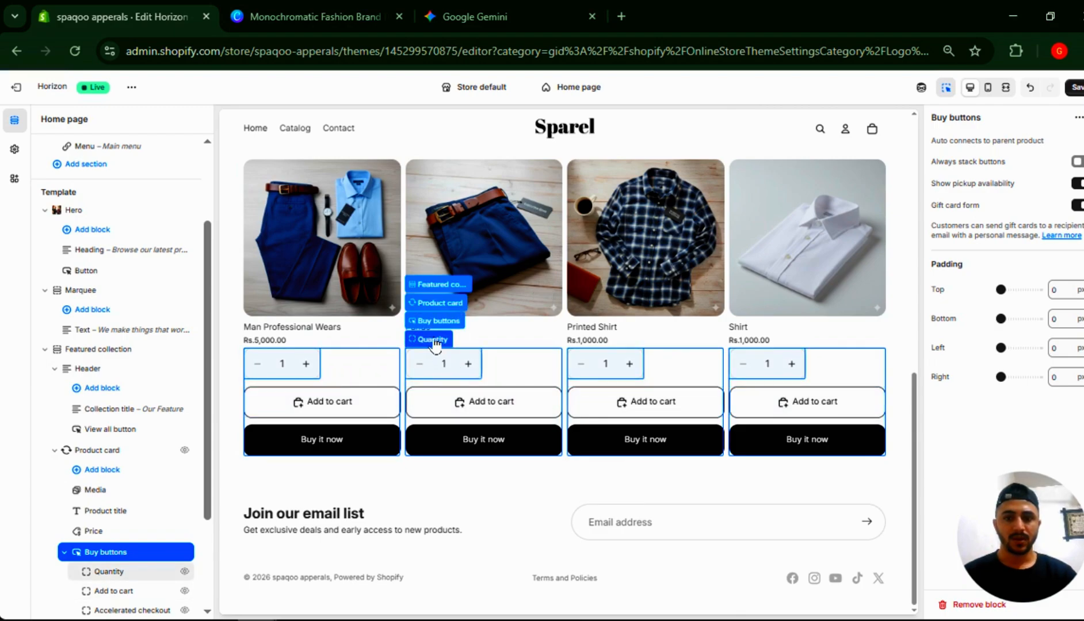
click(434, 340)
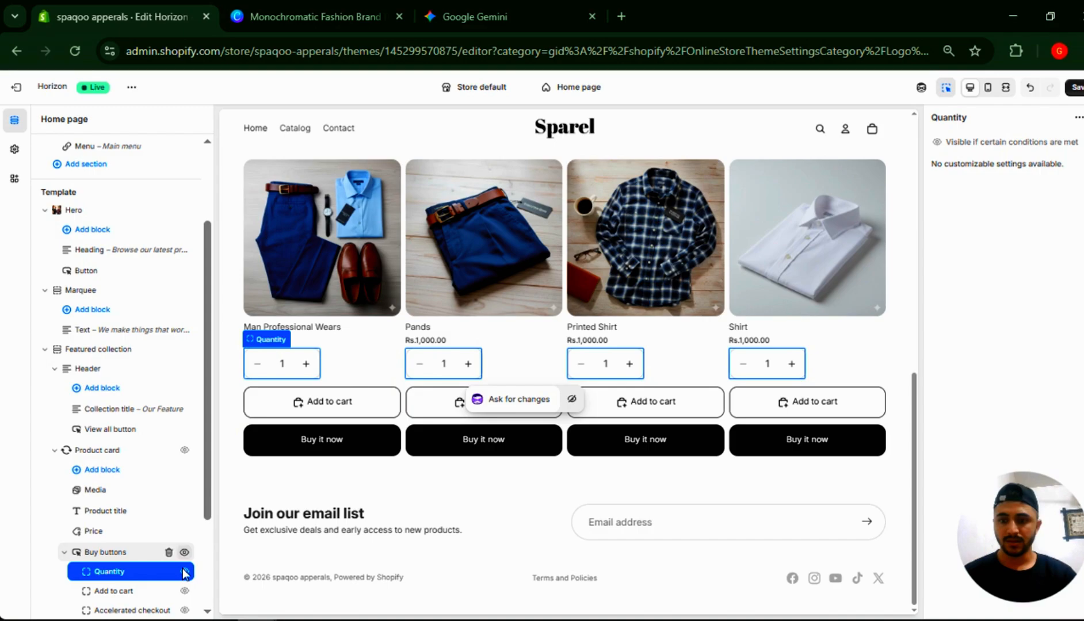
click(185, 572)
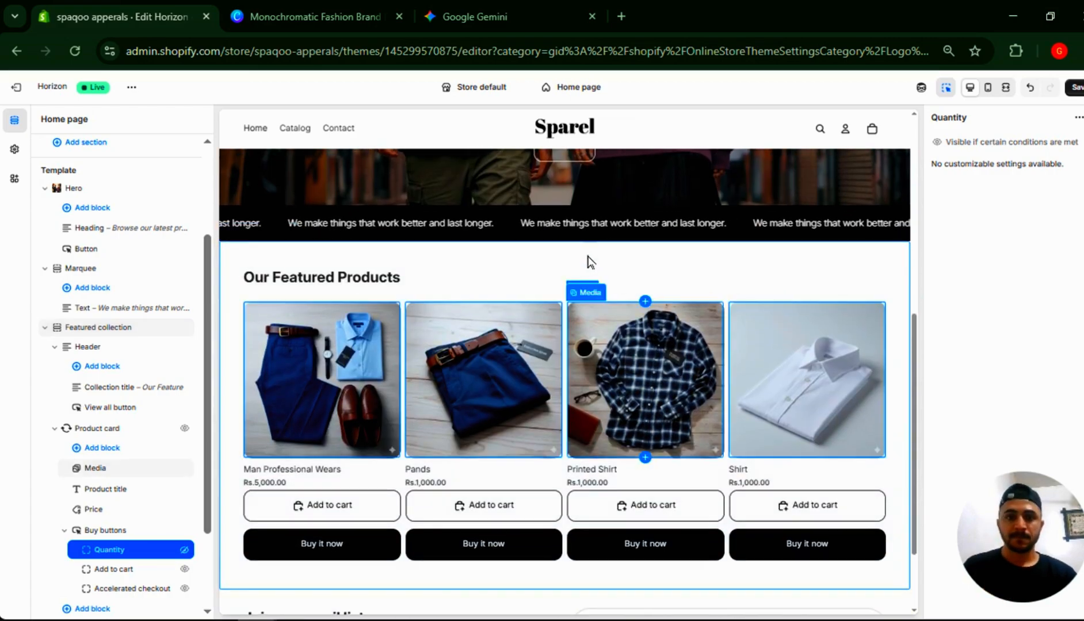
- Add a Featured product section between the marquee and the featured collection, and select it in the preview
click(564, 242)
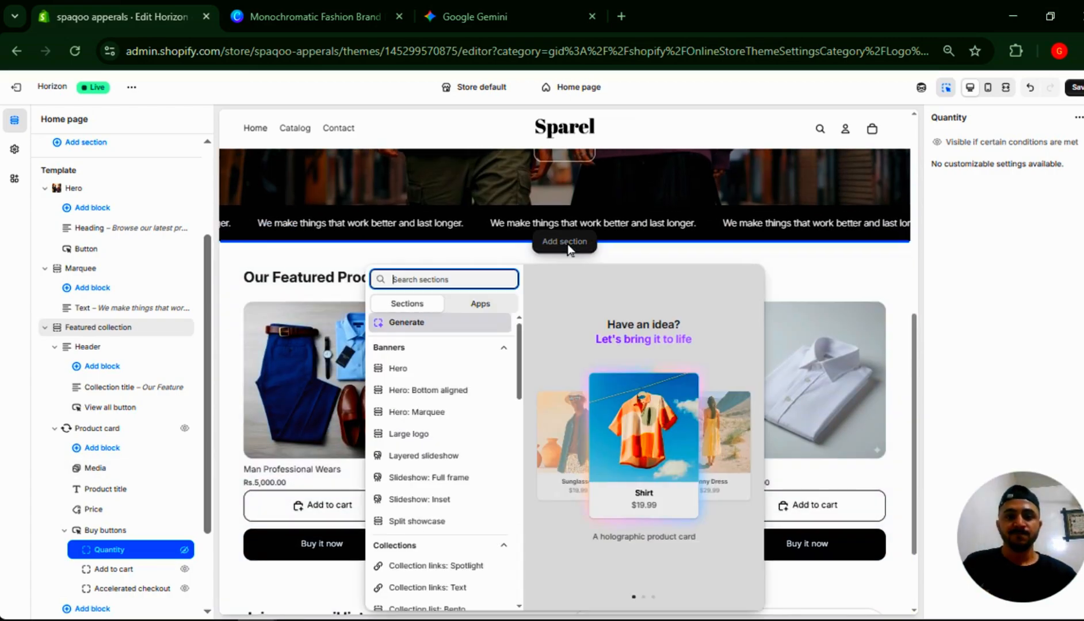
scroll(449, 416, down, 1)
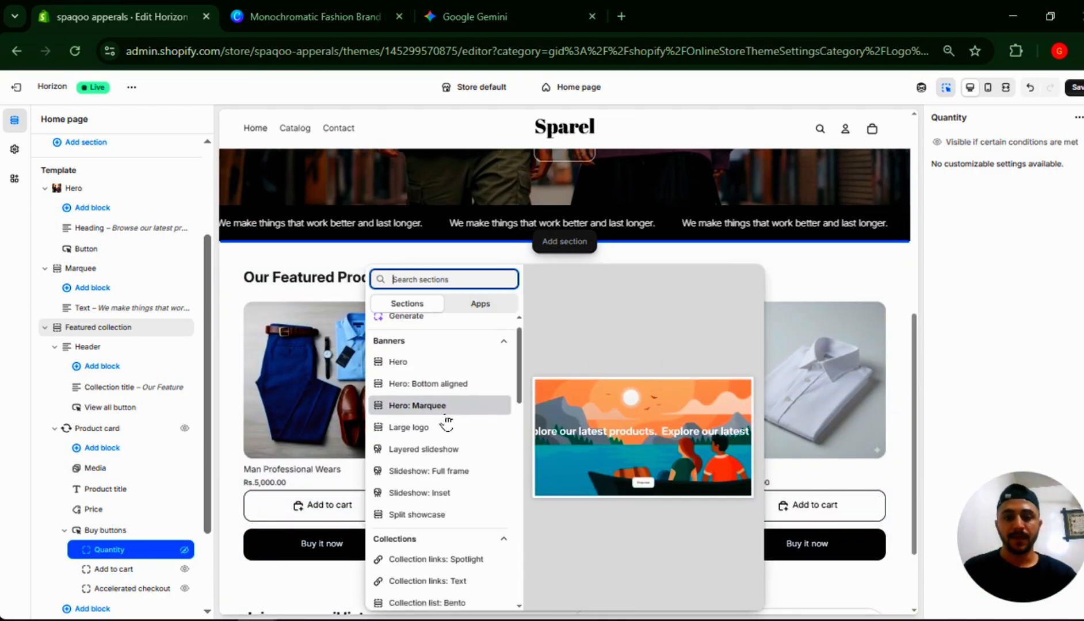
scroll(440, 472, down, 1)
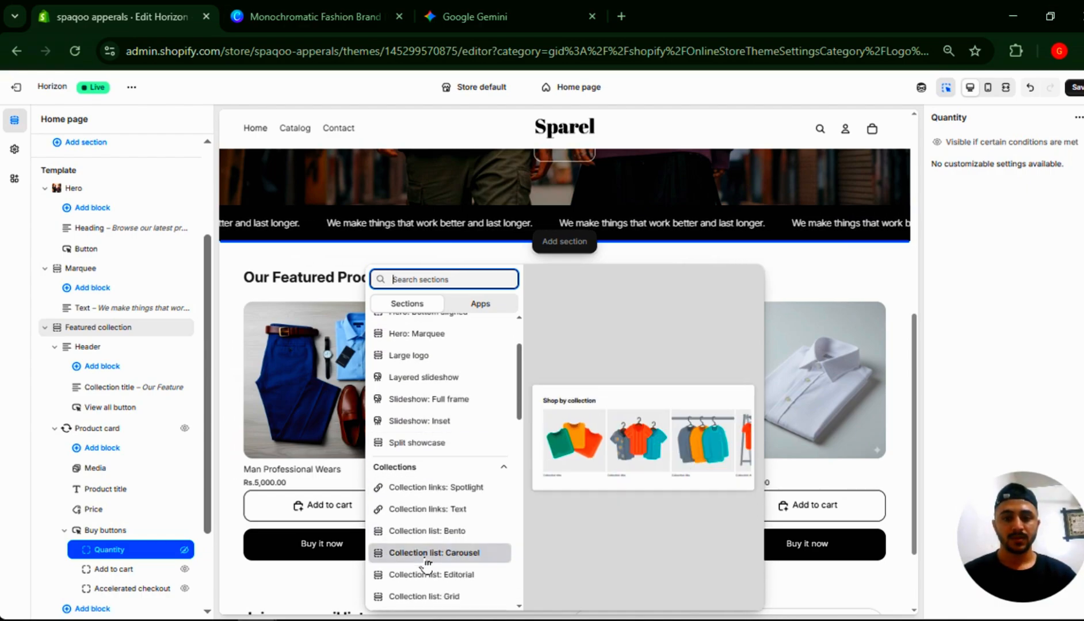
scroll(427, 573, down, 1)
scroll(427, 569, down, 3)
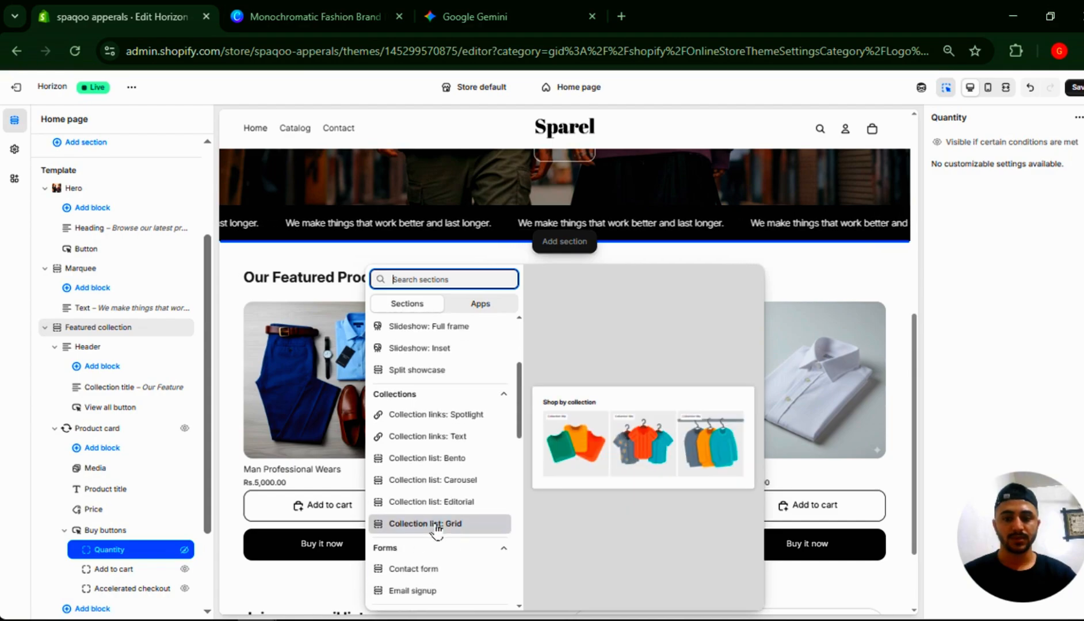
scroll(430, 498, down, 3)
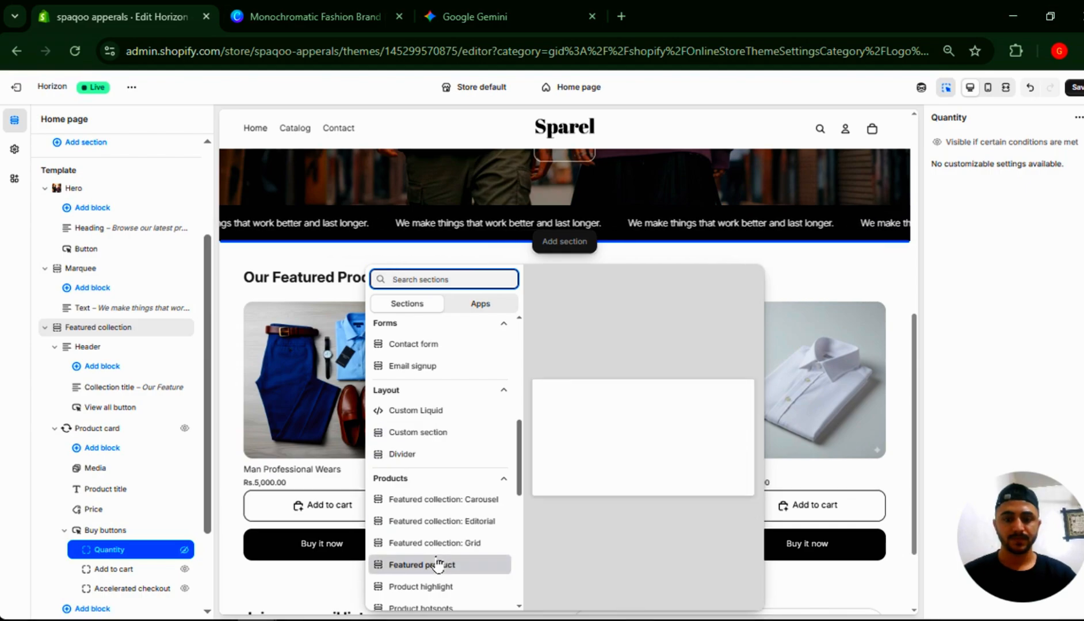
scroll(439, 564, down, 1)
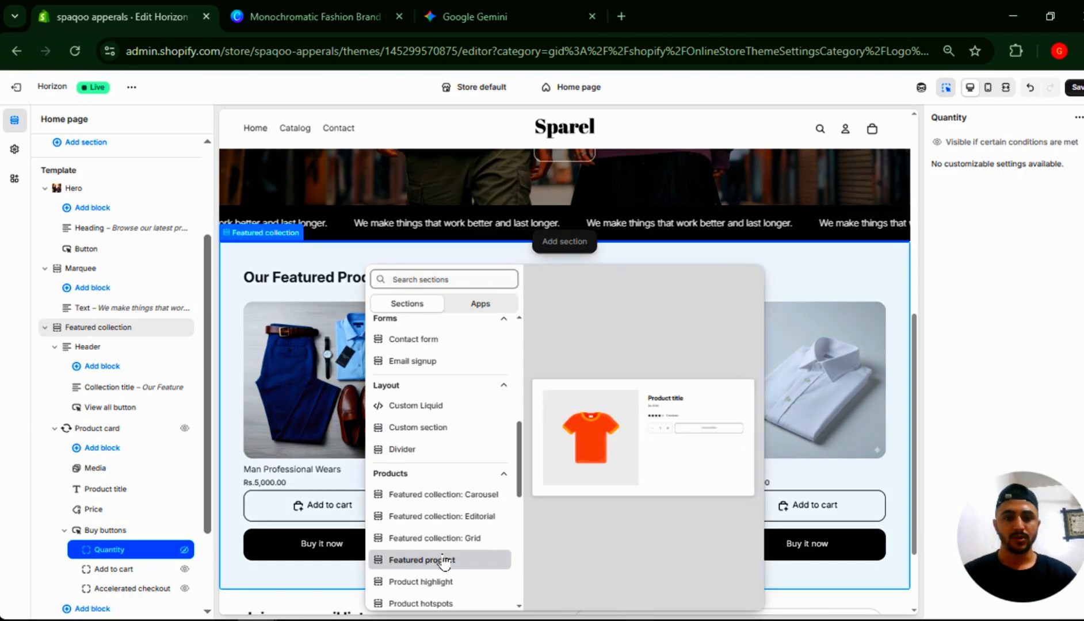
click(442, 560)
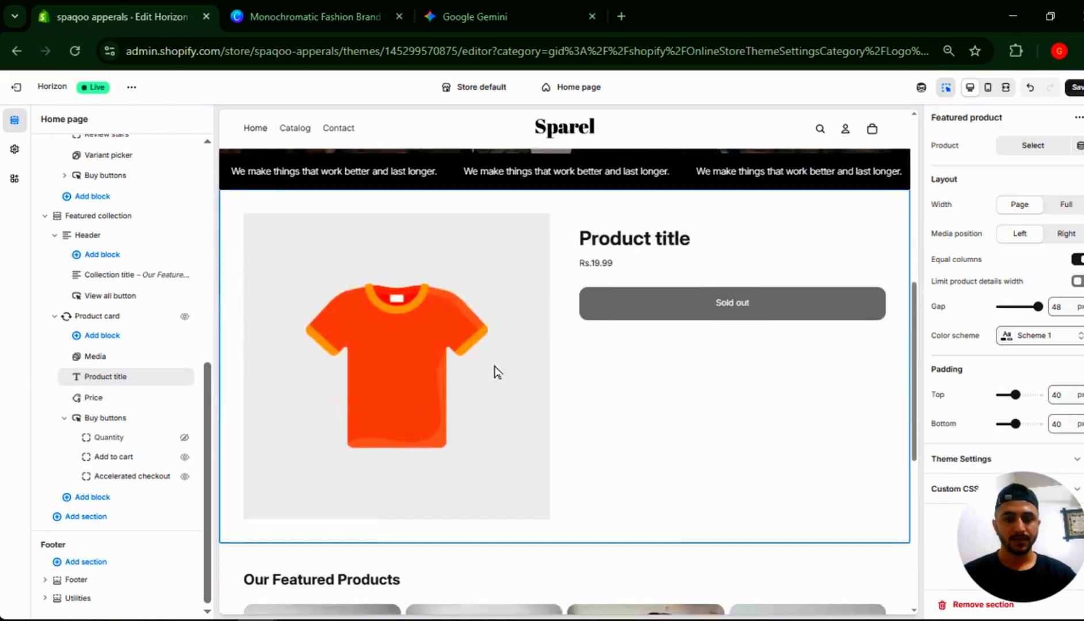
click(618, 358)
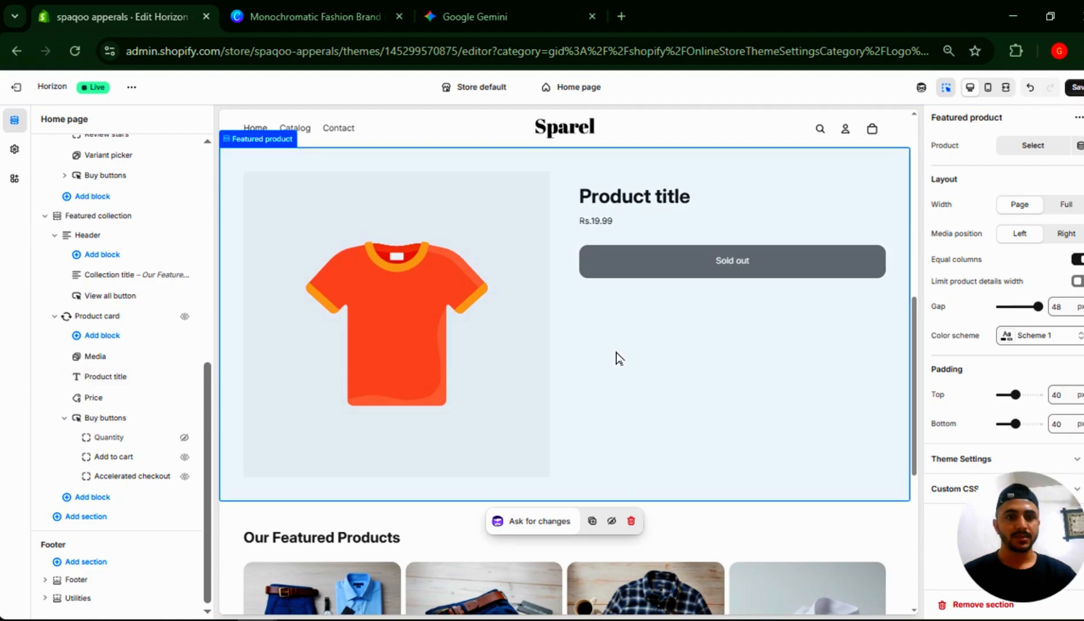
- Assign the Man Professional Wears product to the Featured product section
click(1031, 146)
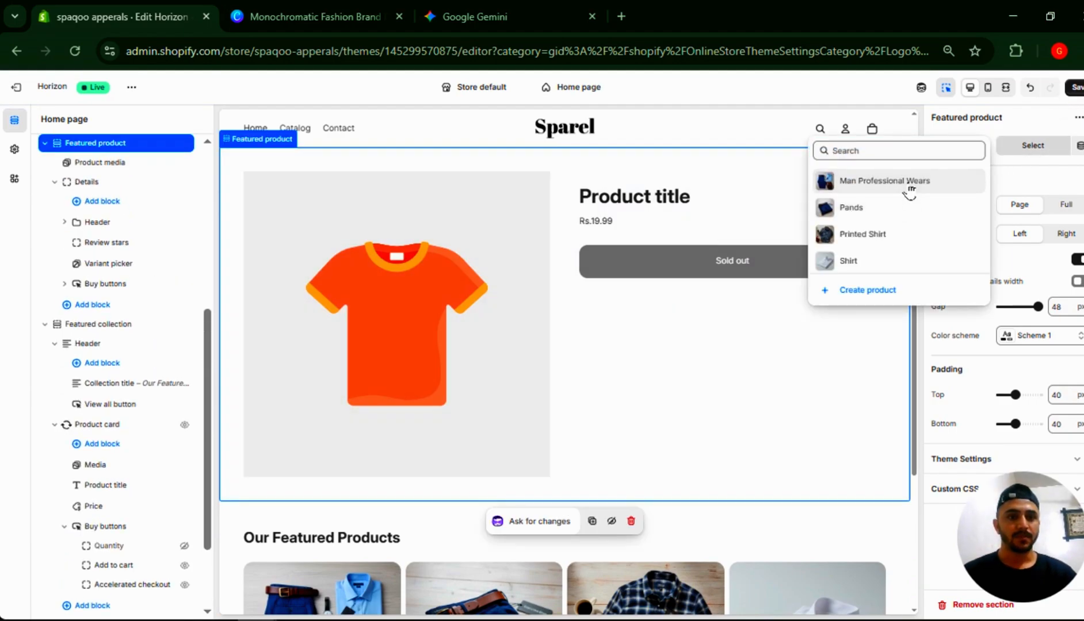
click(909, 183)
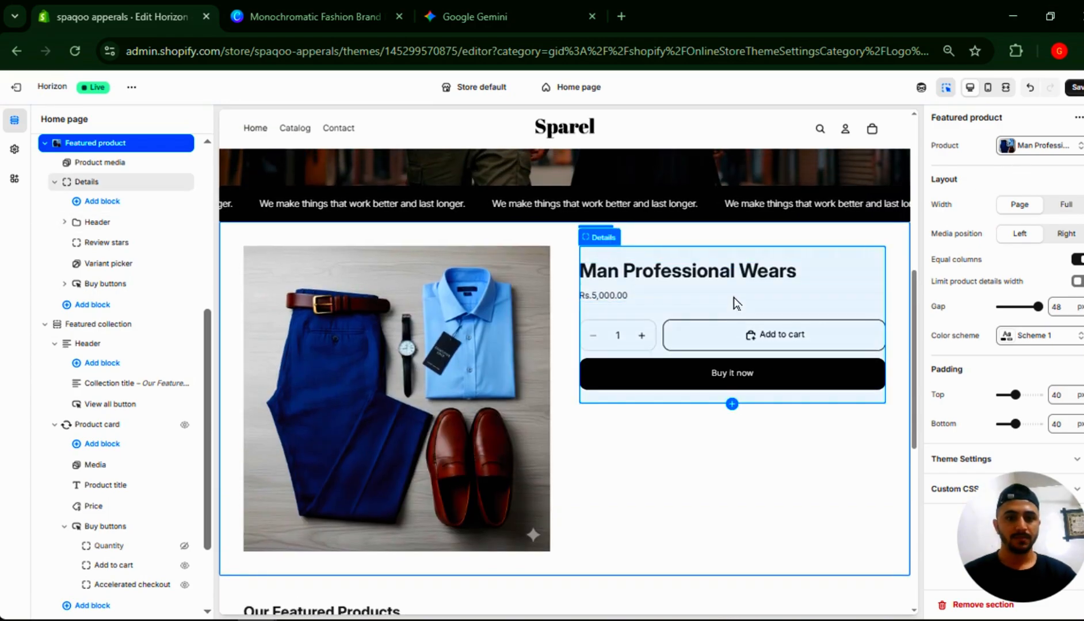
- Add a Recommended products block below the Buy buttons in the featured product's Details block
click(731, 405)
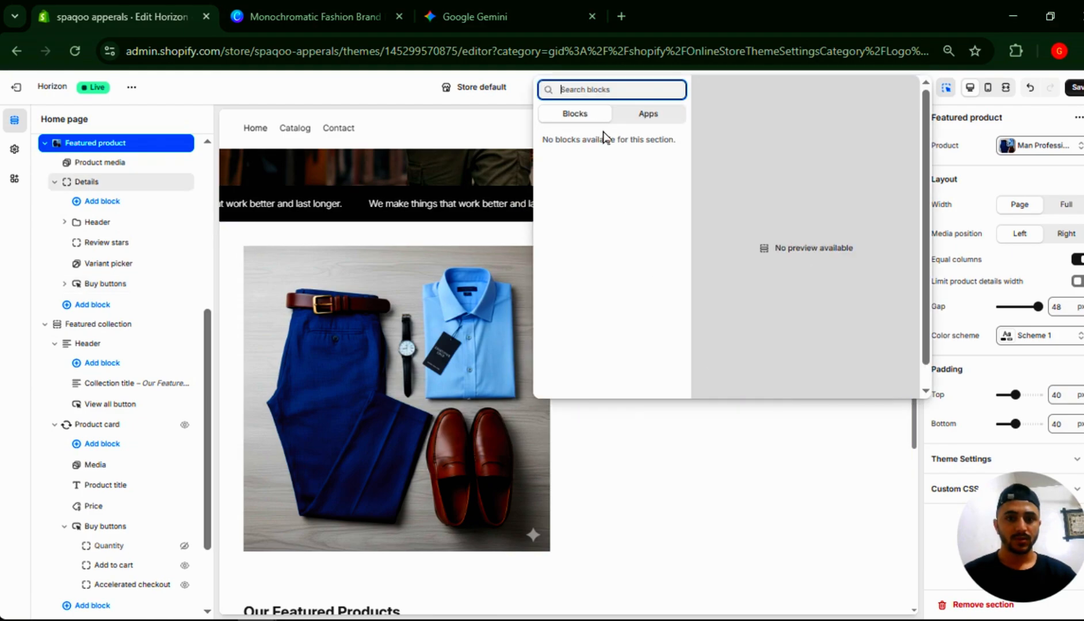
click(729, 500)
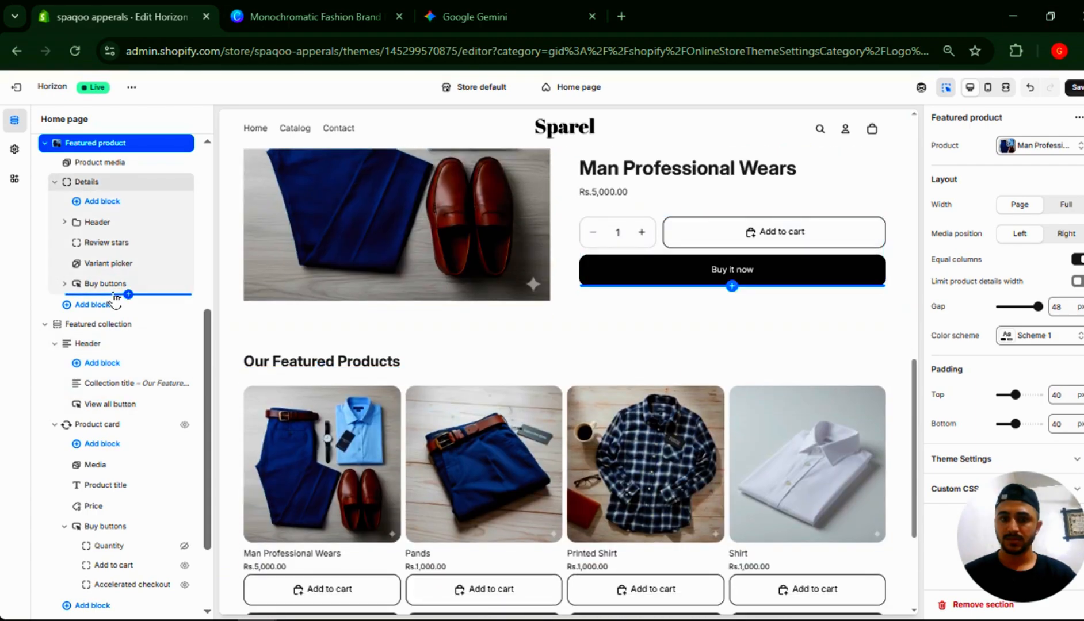
click(114, 299)
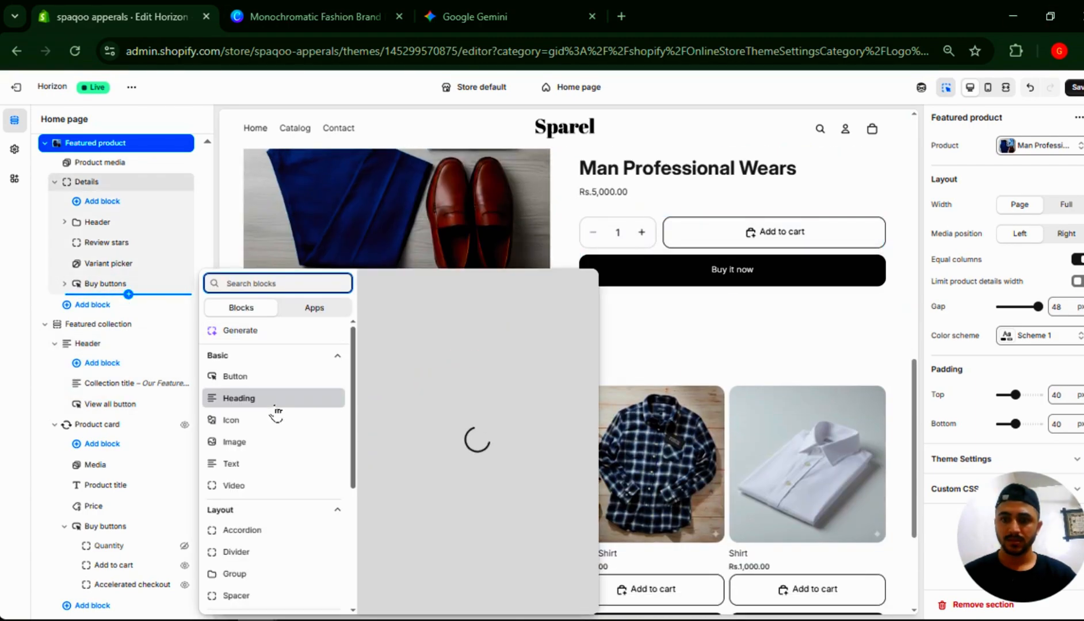
scroll(269, 494, down, 1)
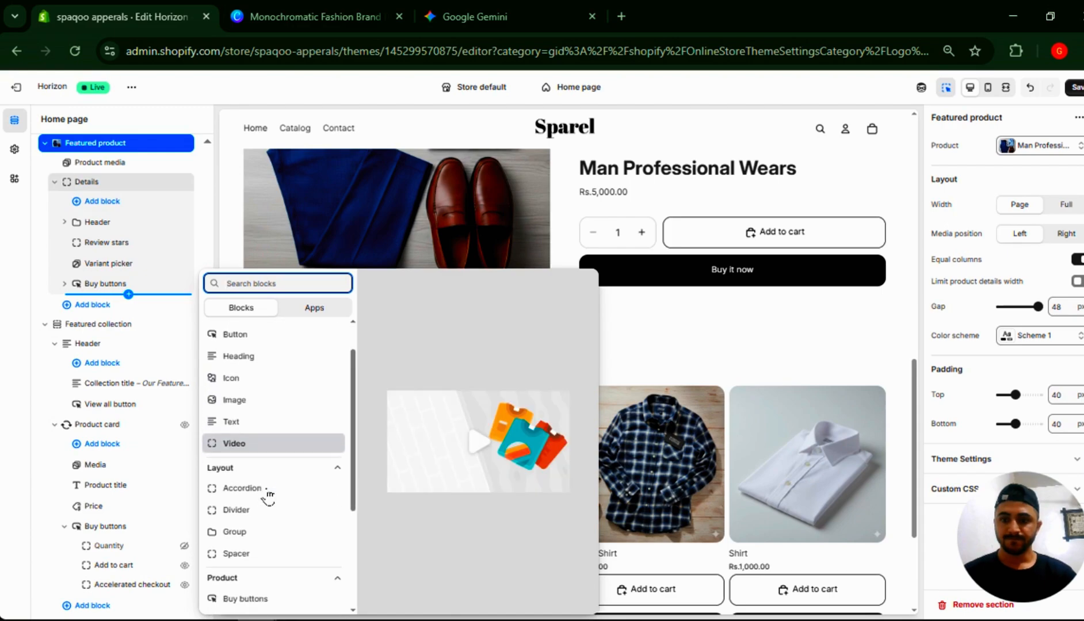
scroll(269, 494, down, 1)
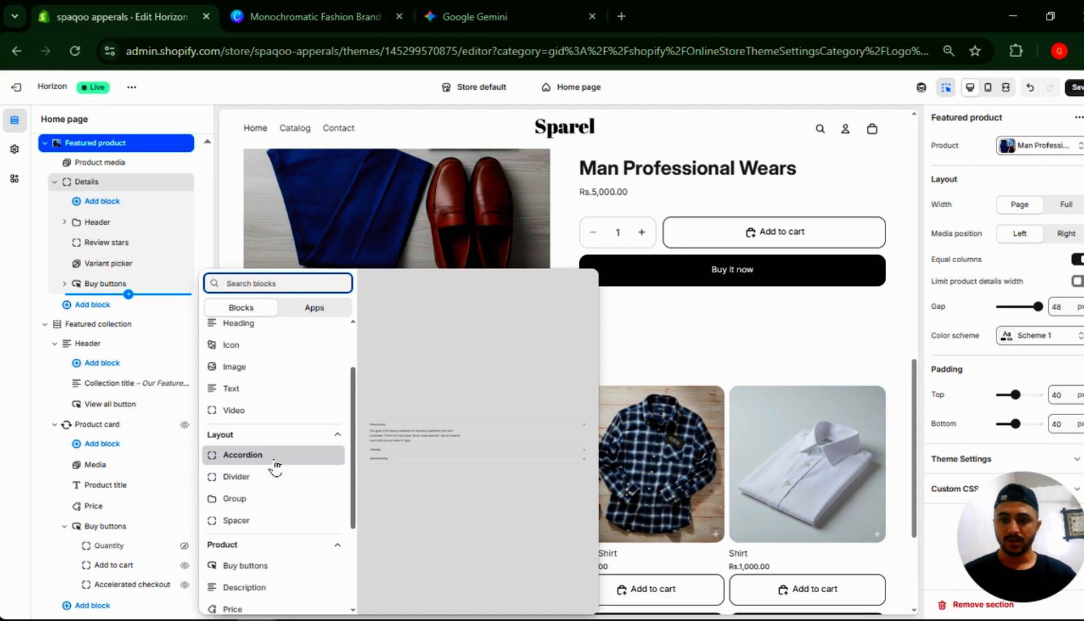
scroll(275, 467, down, 4)
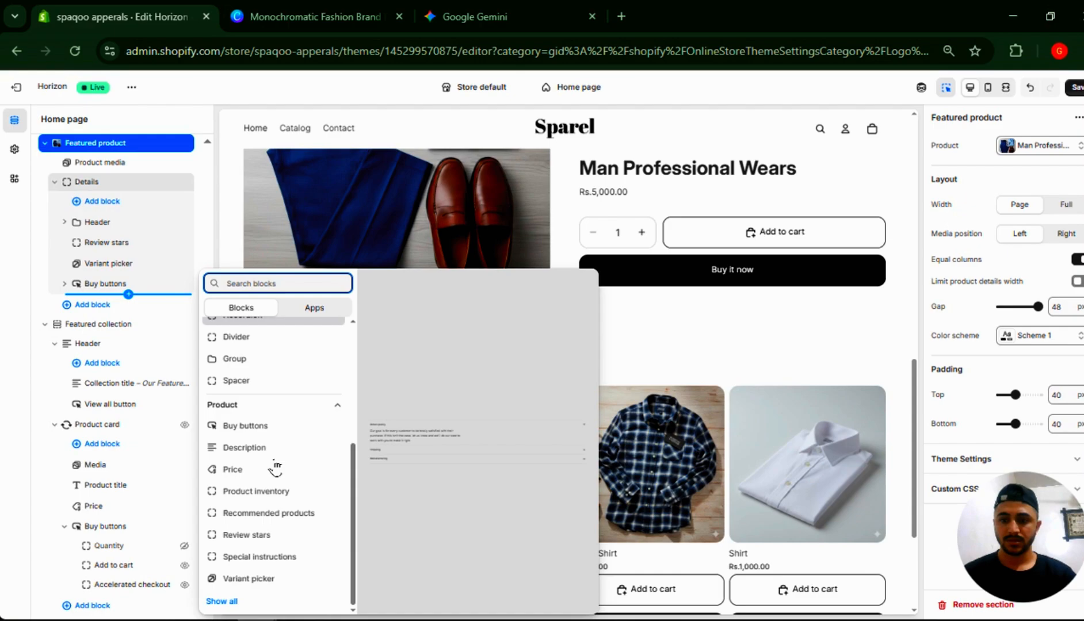
click(282, 520)
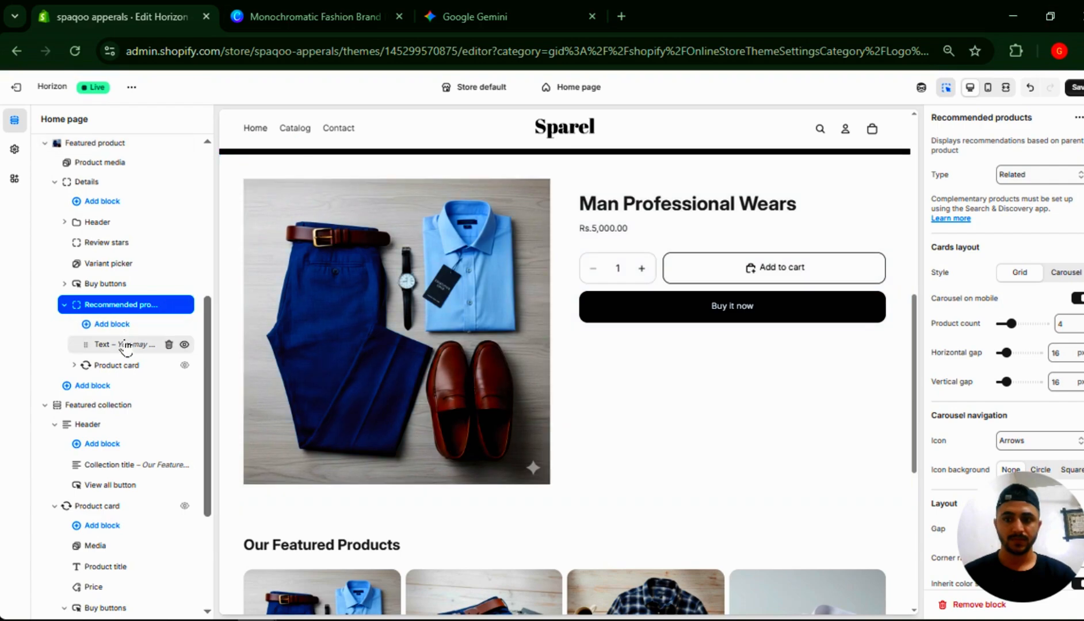
- Add an Image block inside the Recommended products block
click(115, 325)
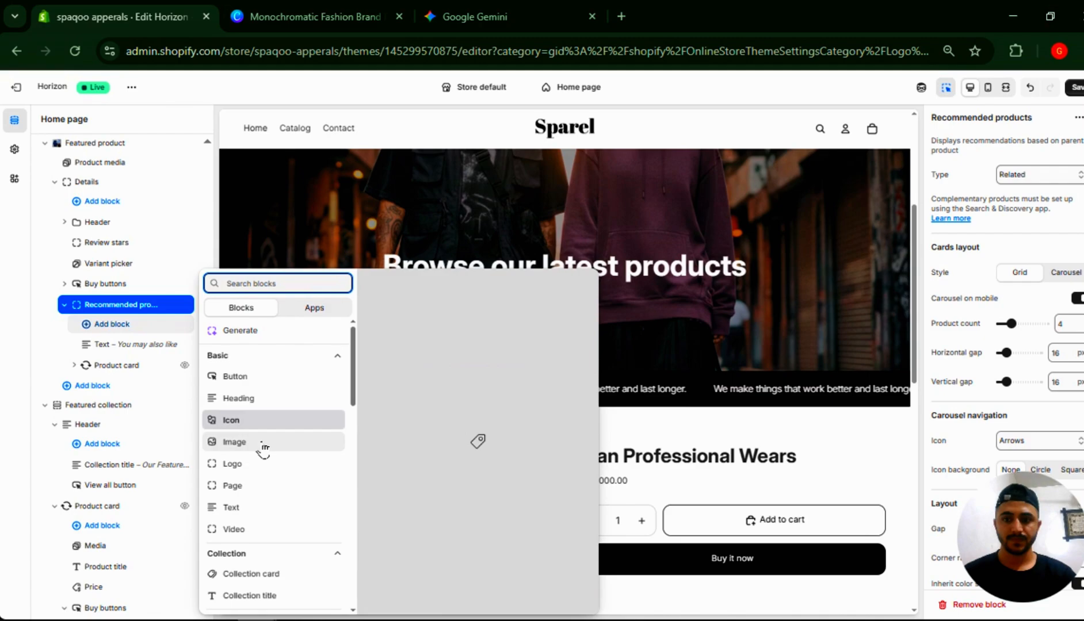
click(263, 443)
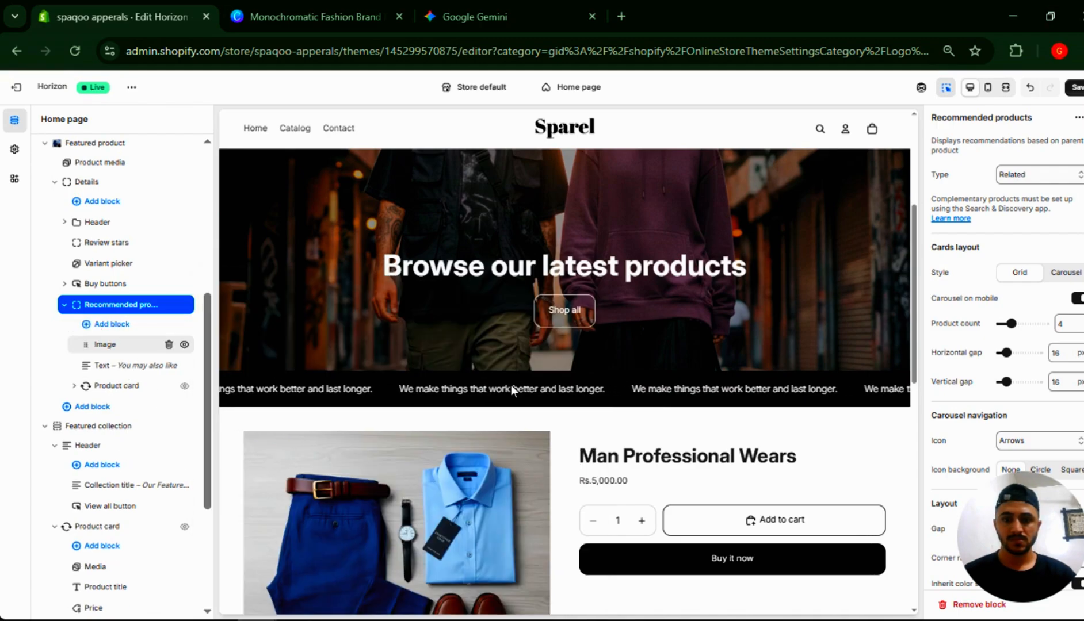
scroll(511, 385, down, 5)
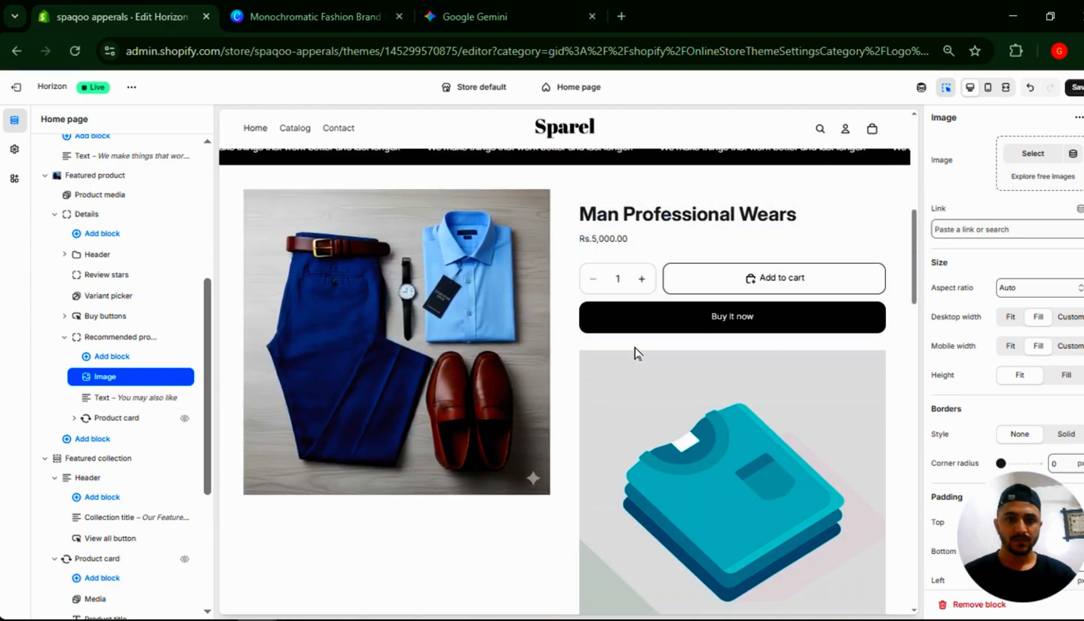
- Set the cards layout style of the Recommended products block to Carousel and review its remaining settings
click(112, 340)
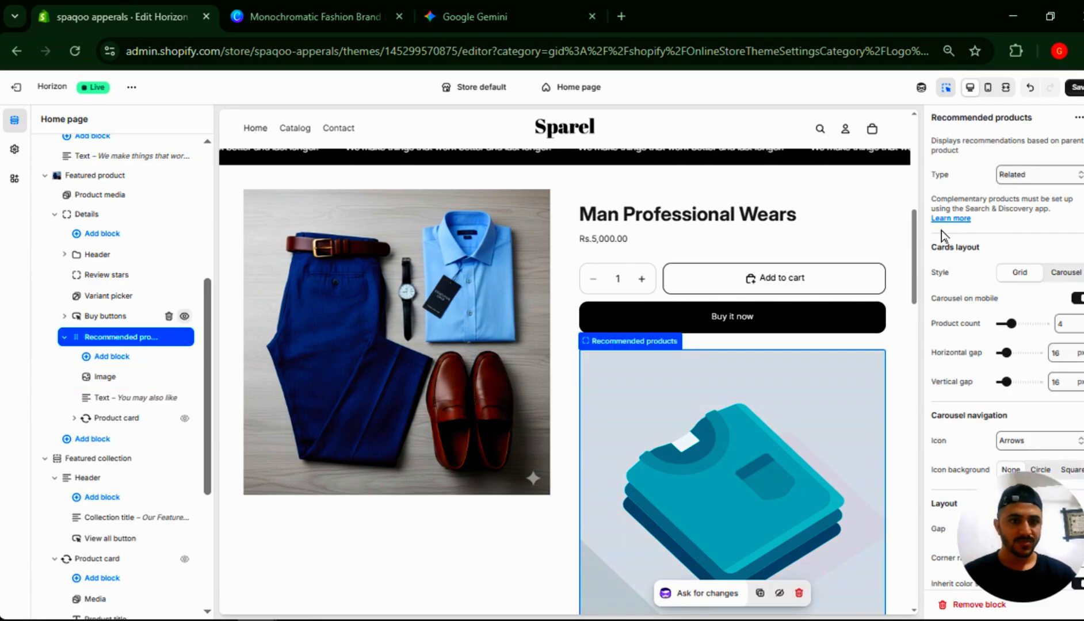
scroll(1013, 236, down, 1)
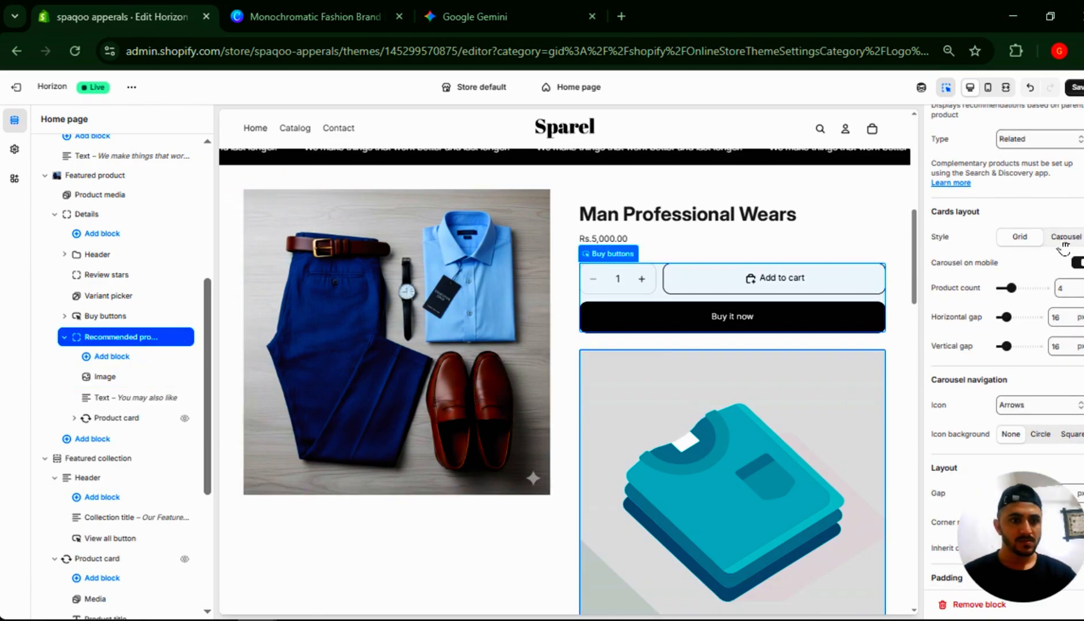
click(1063, 244)
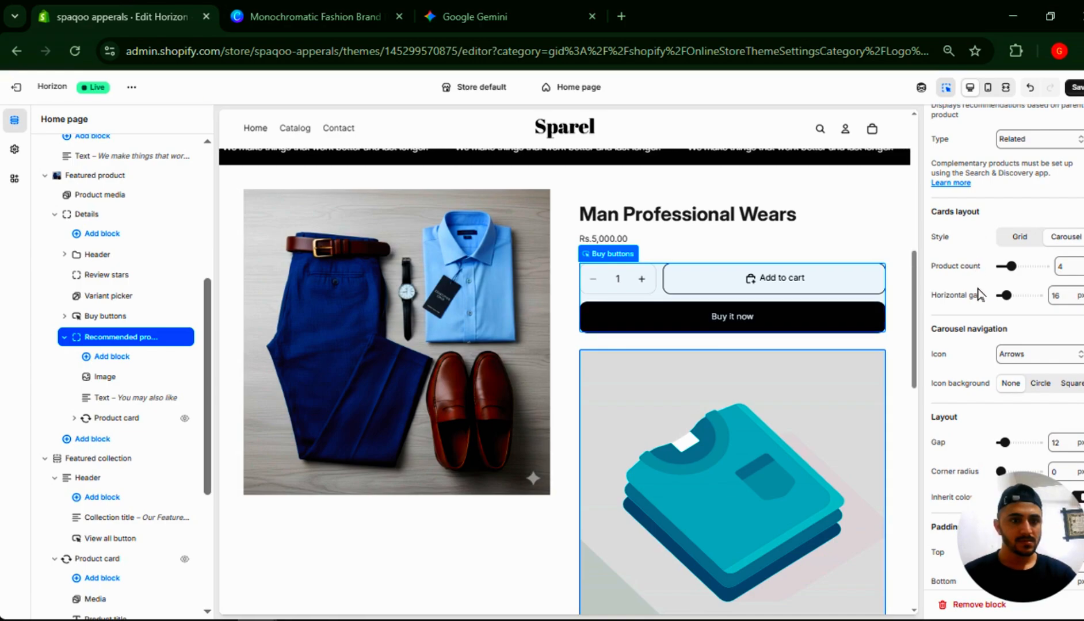
scroll(978, 320, down, 2)
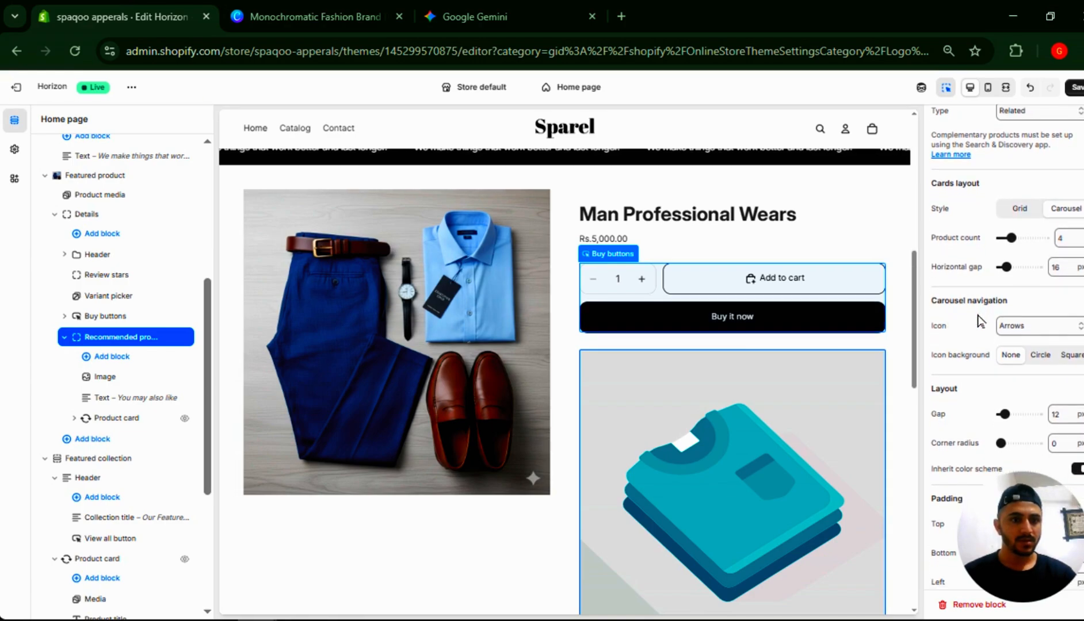
scroll(979, 320, down, 1)
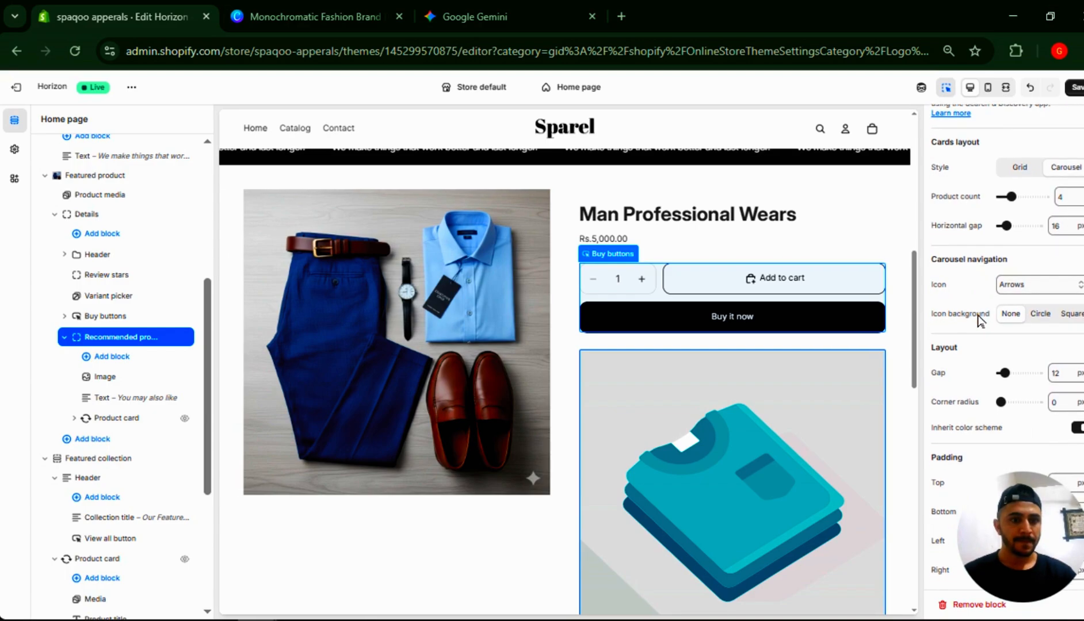
scroll(981, 325, up, 4)
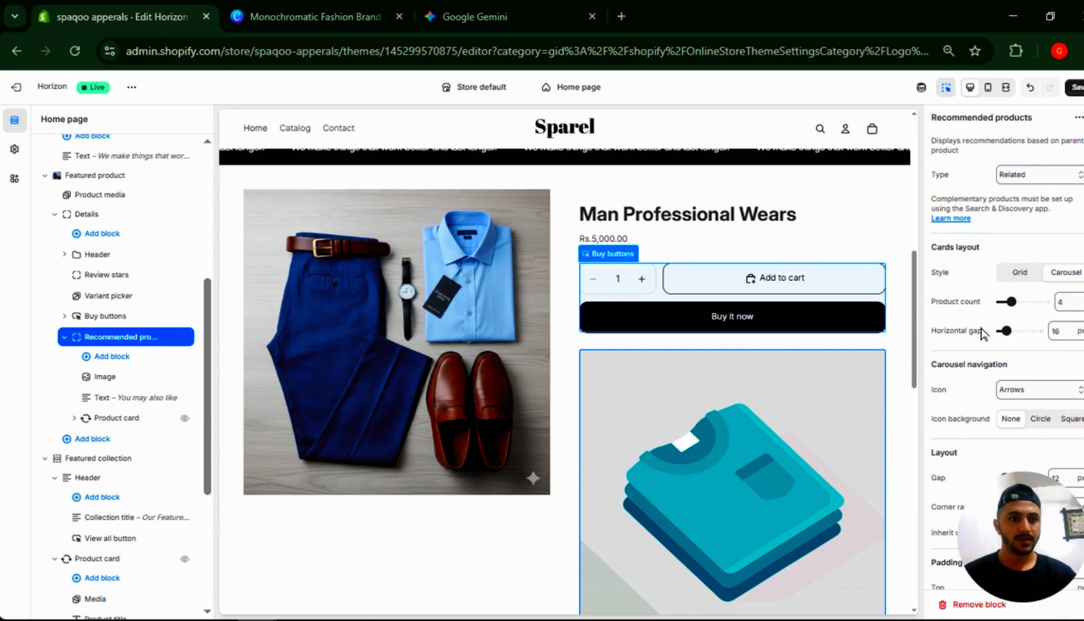
scroll(745, 436, down, 4)
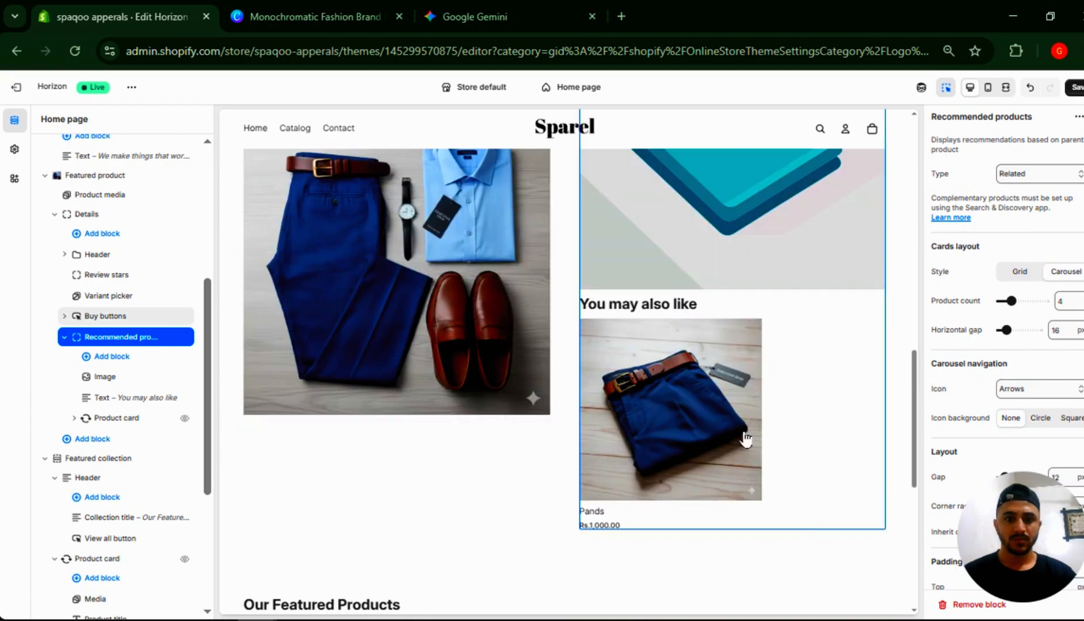
- Remove the Image block from the Recommended products block
scroll(746, 437, up, 2)
scroll(745, 433, up, 1)
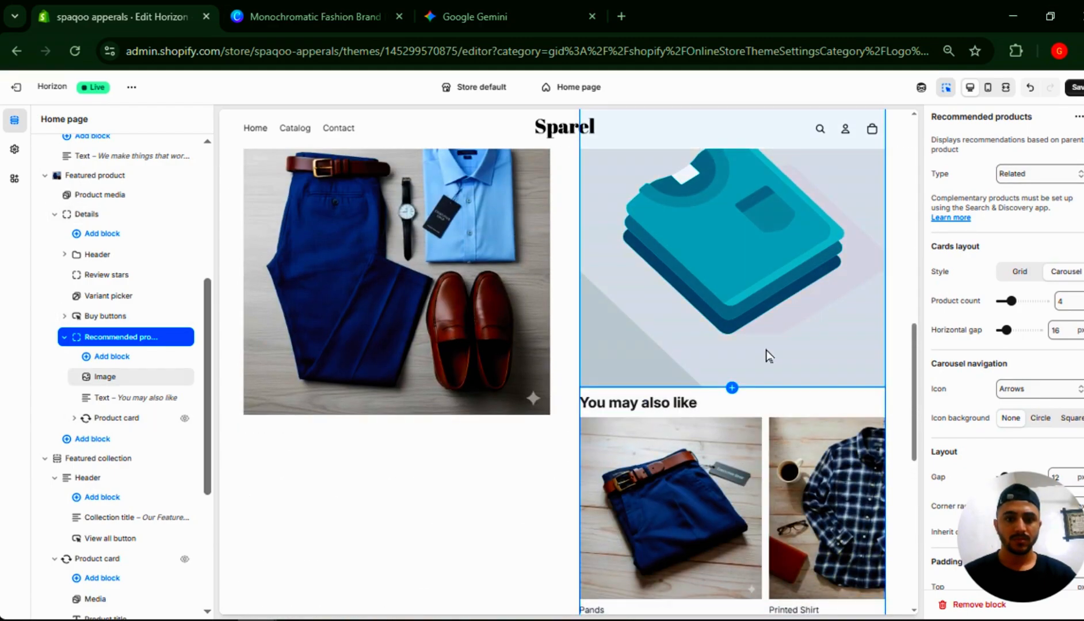
click(766, 355)
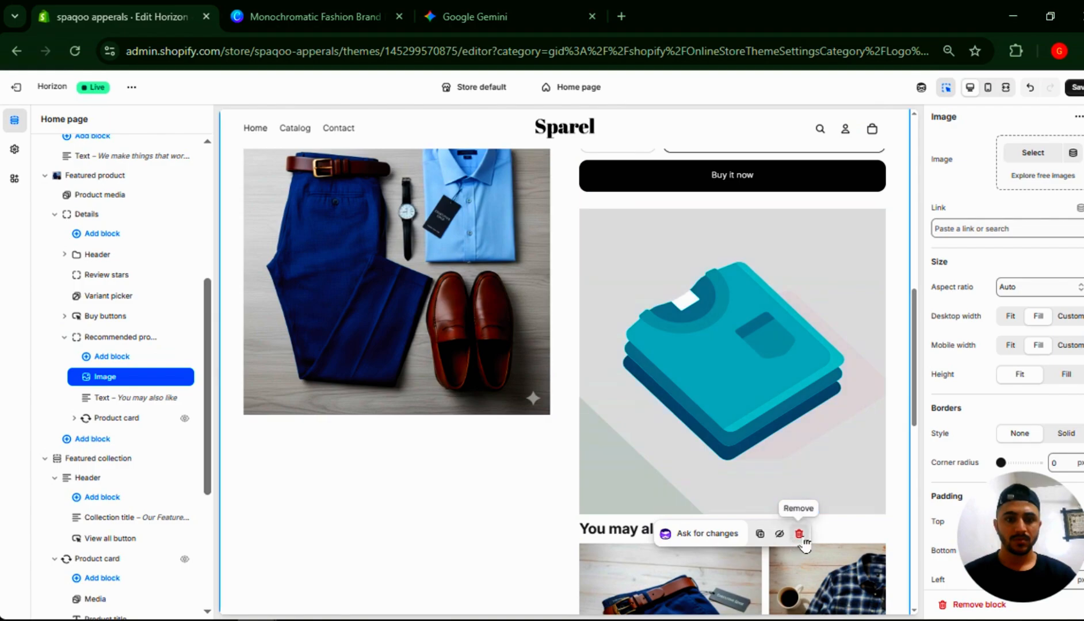
click(803, 540)
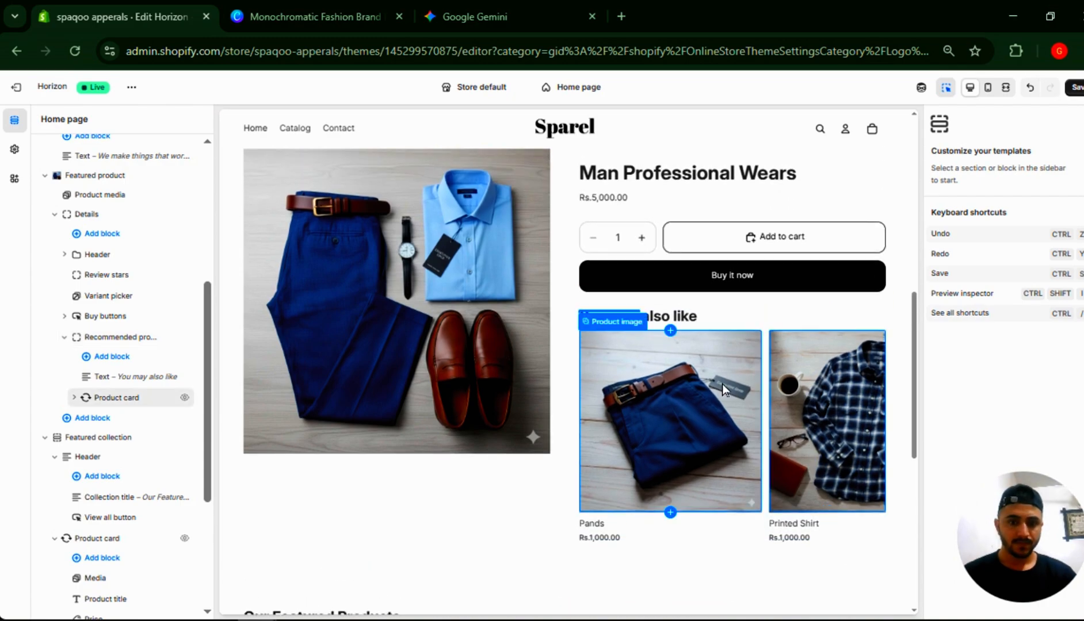
- Set the recommended product card's image to a 15 px corner radius and a Square aspect ratio
click(723, 385)
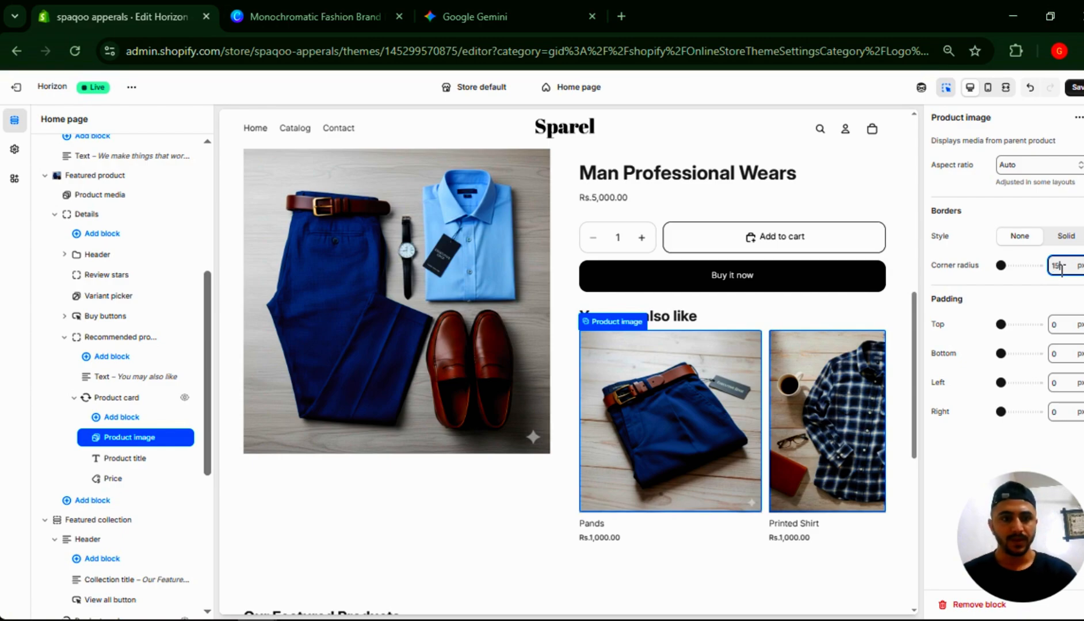
click(1030, 166)
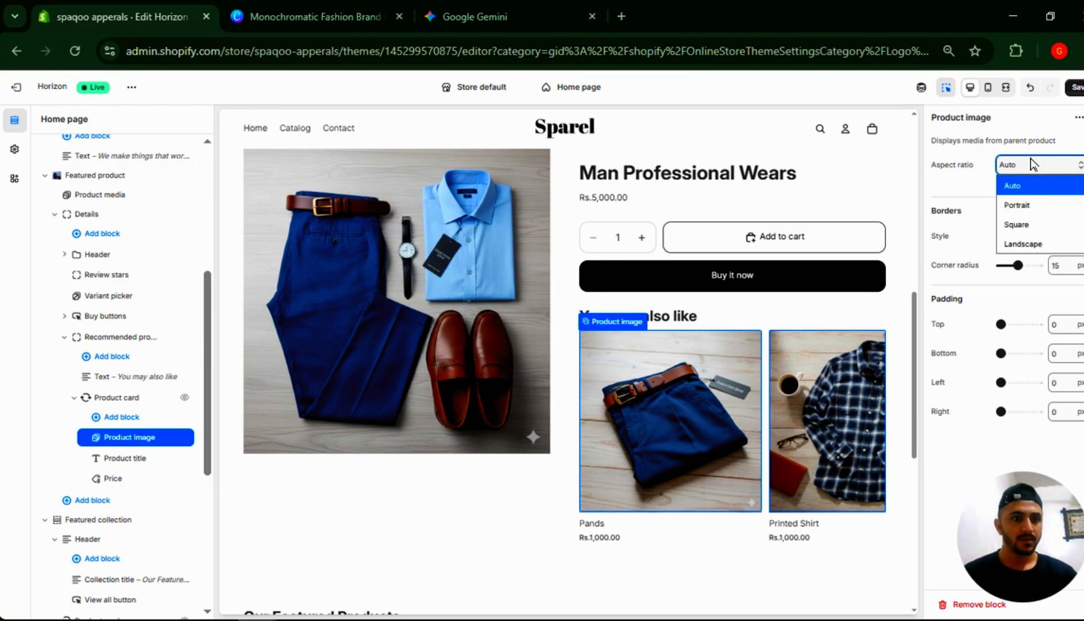
click(1026, 218)
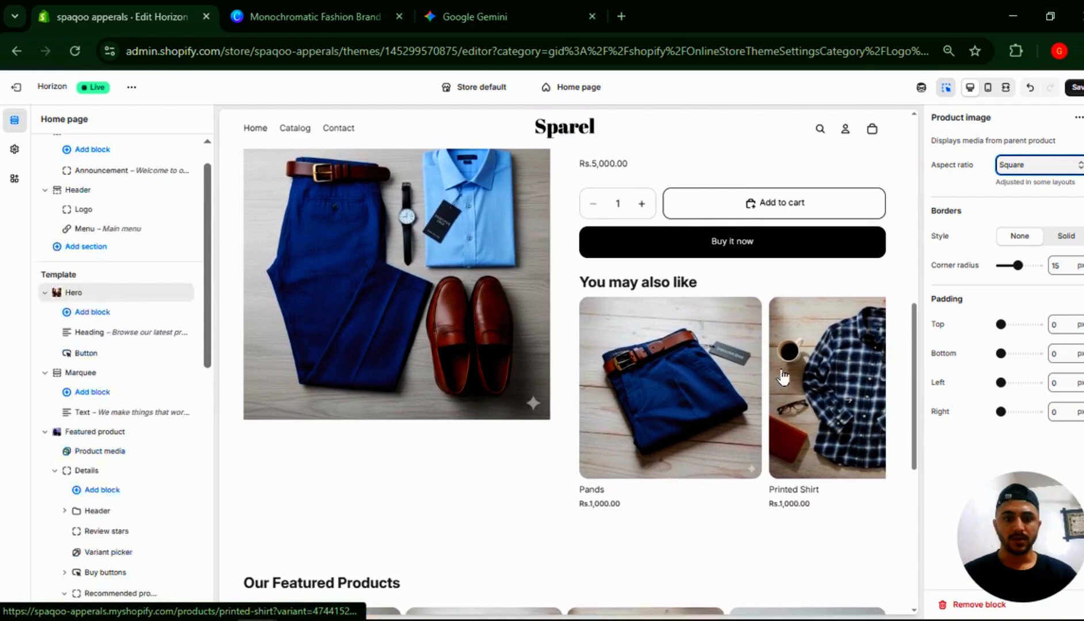
- Set the color scheme of the Utilities section in the footer to Scheme 5
scroll(782, 369, down, 7)
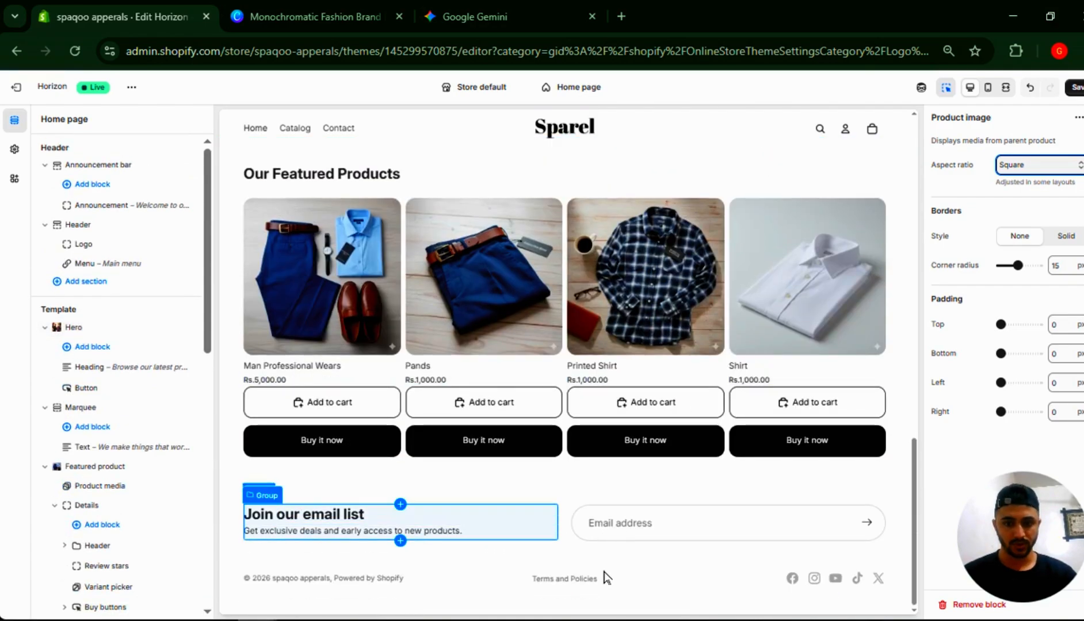
click(615, 592)
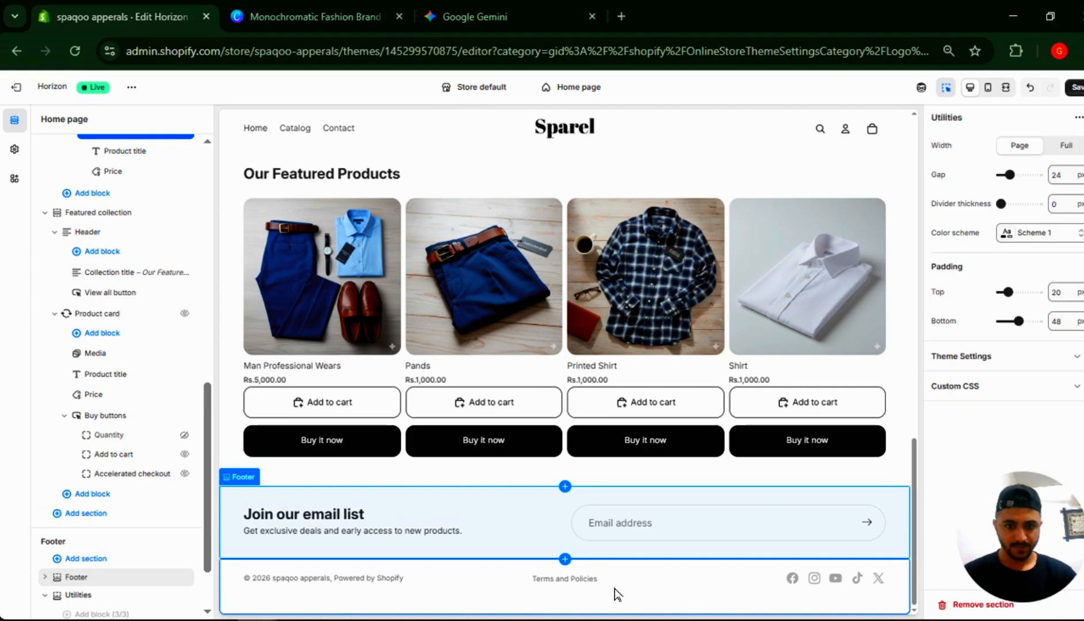
click(1015, 237)
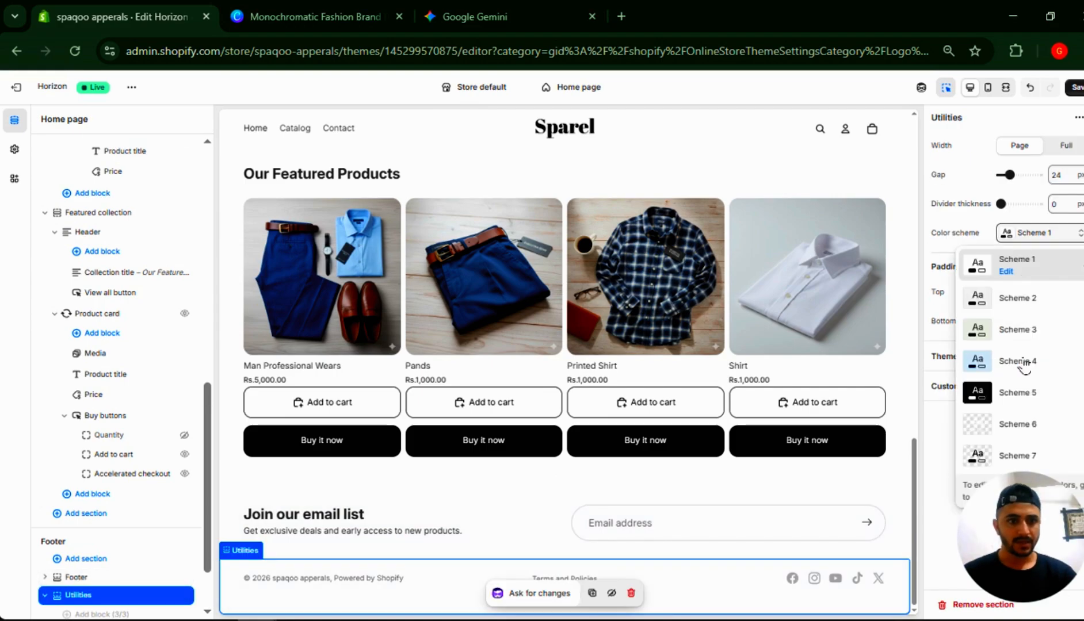
click(1001, 397)
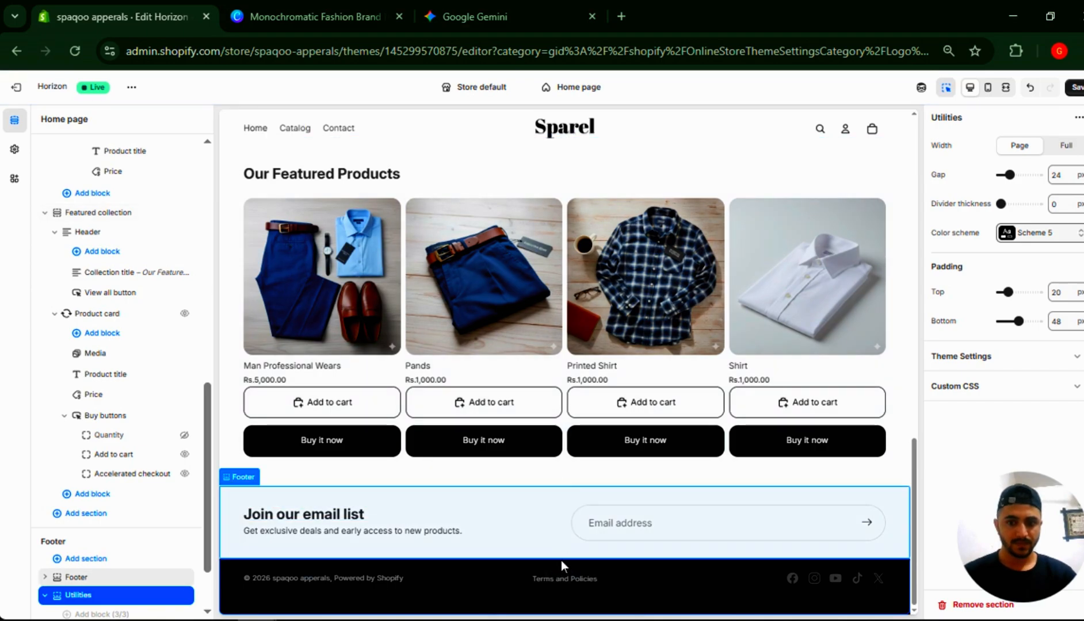
- Add a Large logo section between the Footer and Utilities sections and set its color scheme to Scheme 5
click(562, 561)
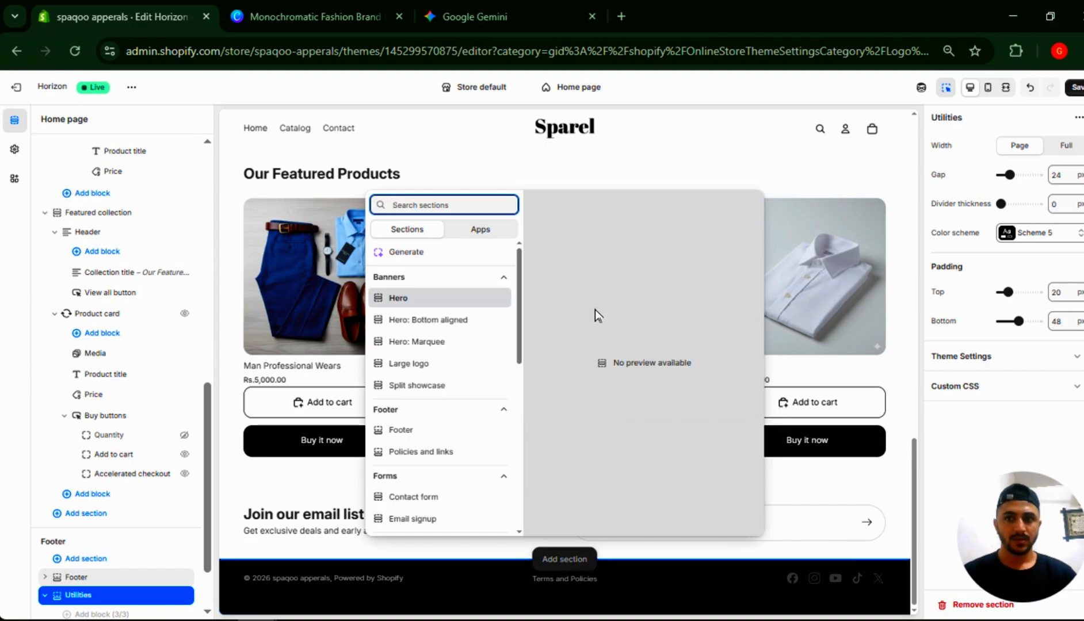
scroll(443, 419, down, 2)
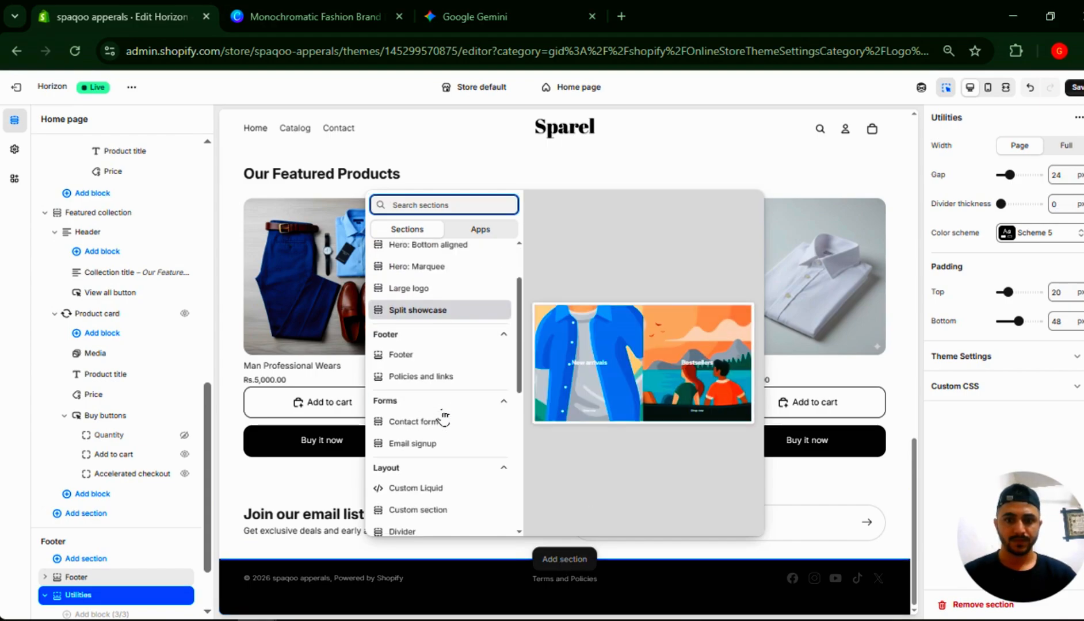
click(465, 292)
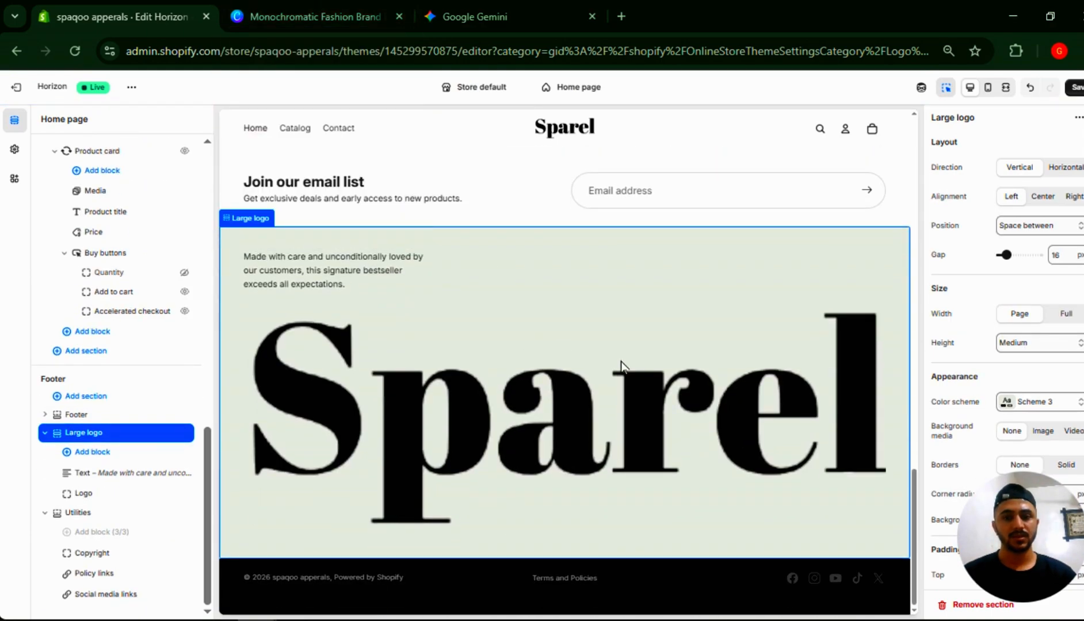
click(864, 300)
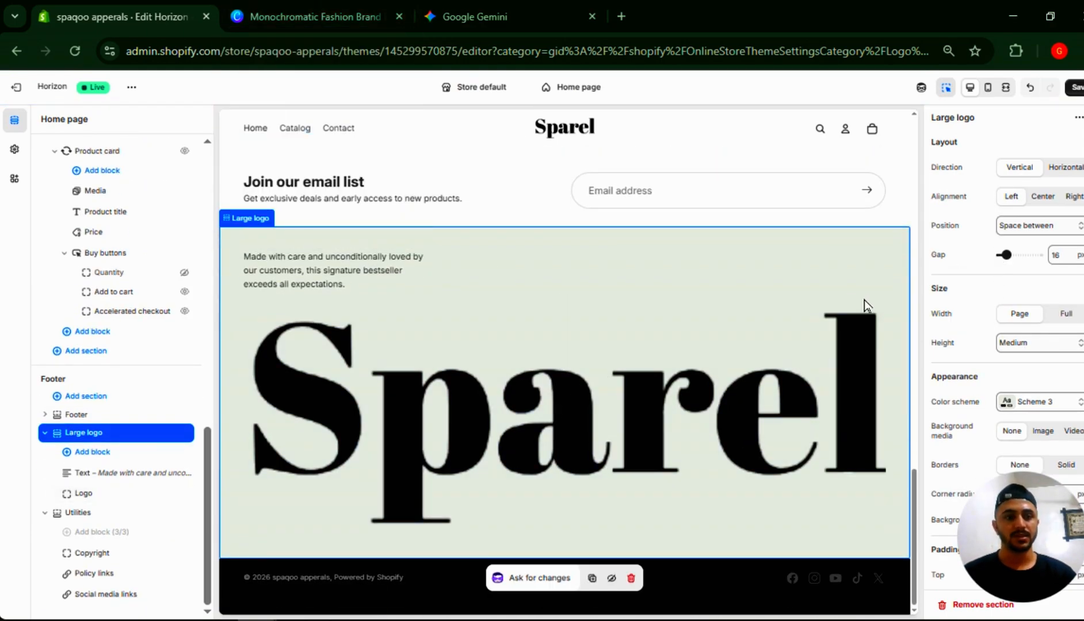
click(1011, 406)
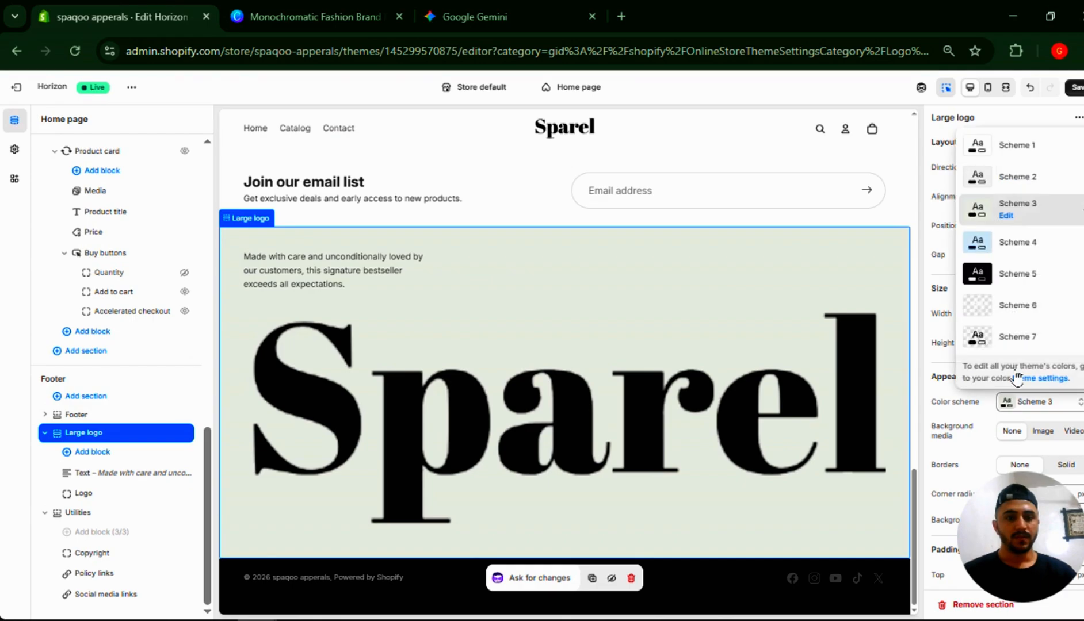
click(1018, 274)
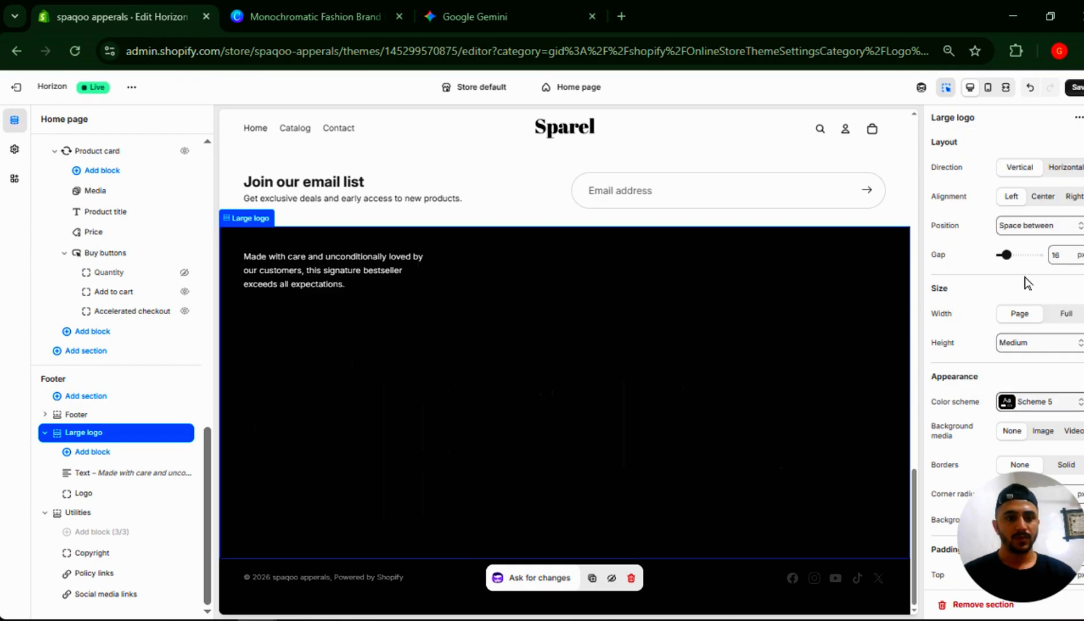
- Set the Large logo section's layout direction to Horizontal and its height to Auto
click(1064, 176)
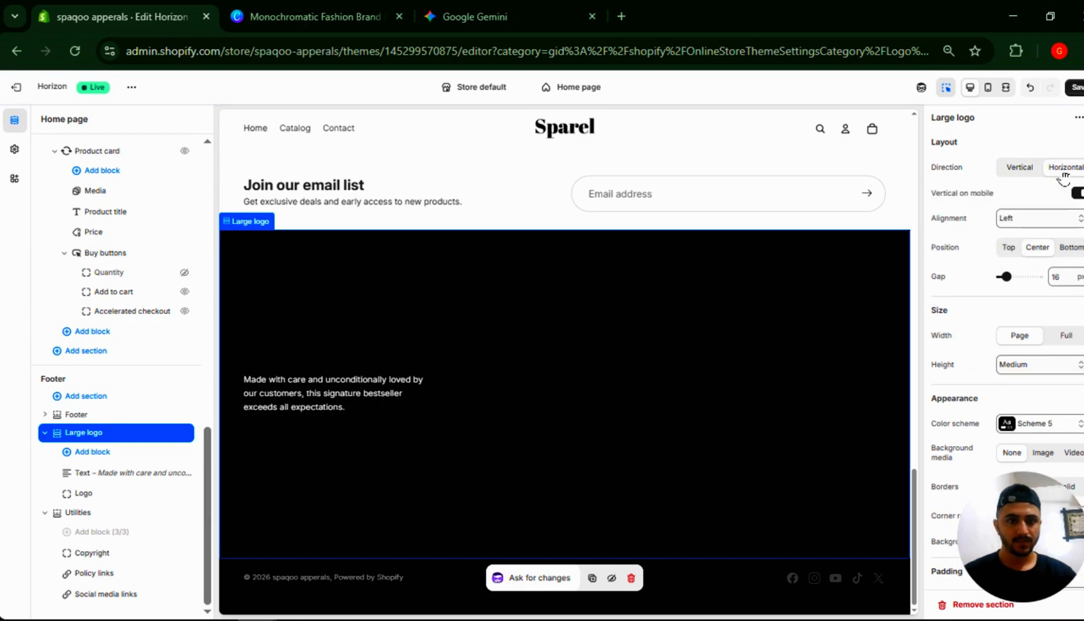
scroll(1020, 345, down, 2)
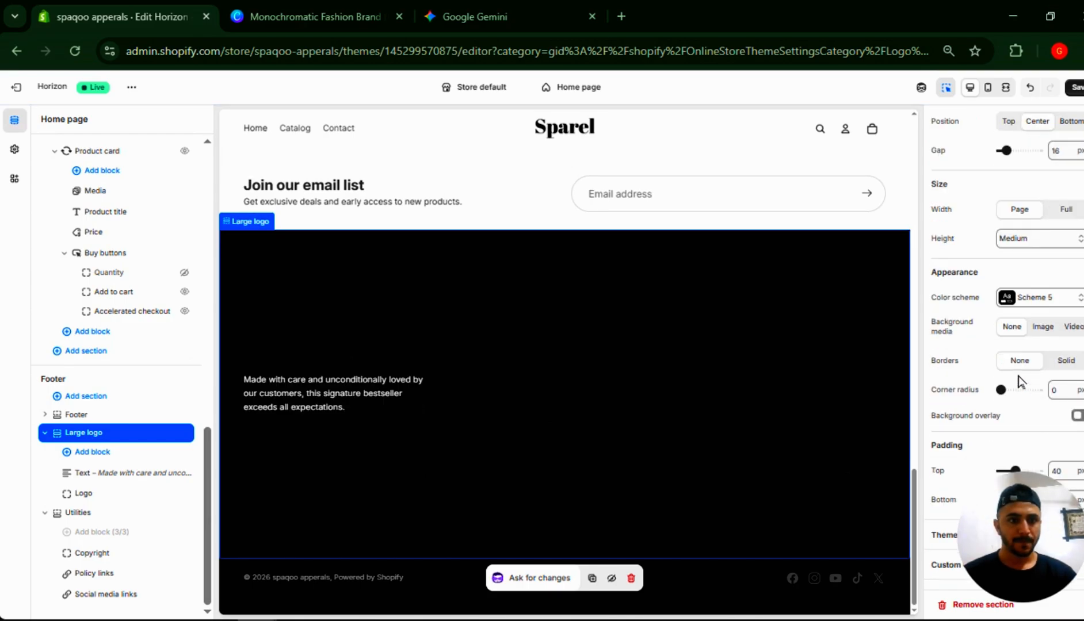
click(1034, 242)
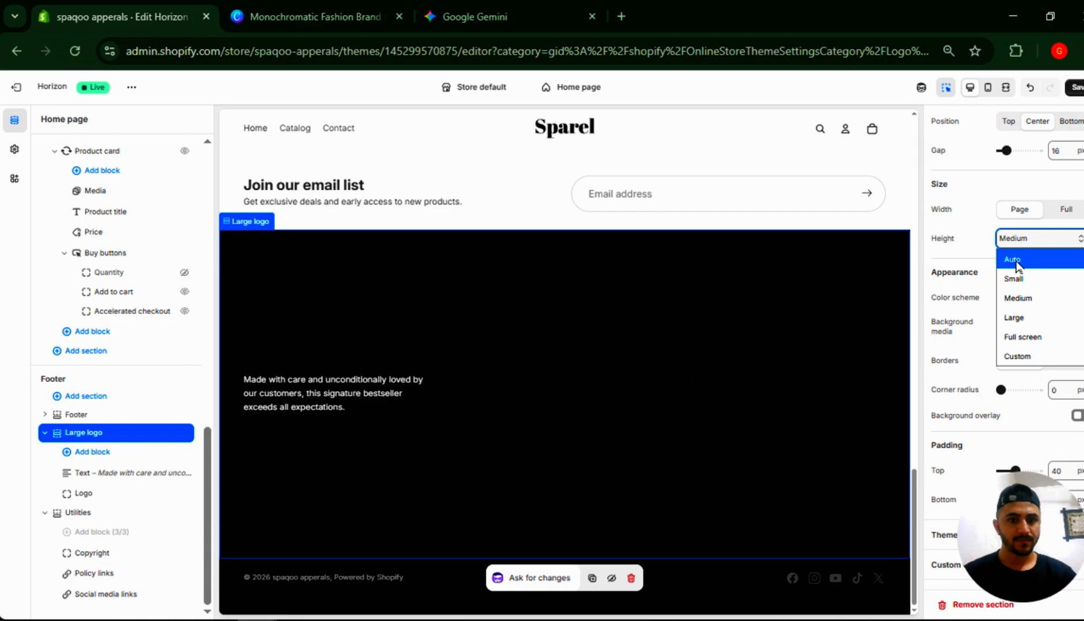
click(1014, 260)
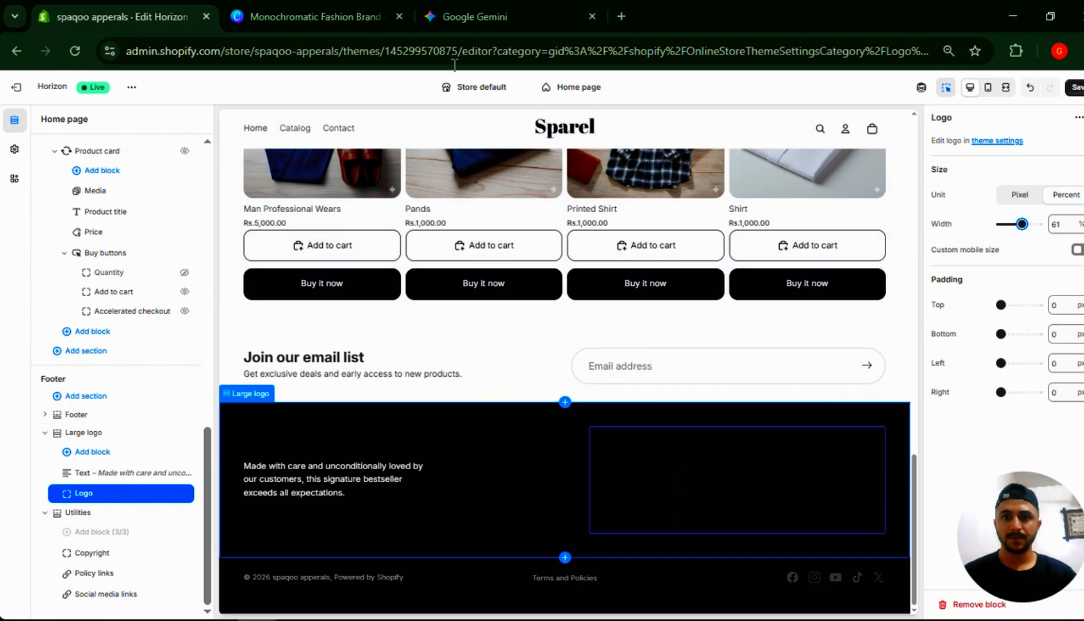
- Switch to the Canva logo design and undo its edits back to the black Sparel wordmark on a white background
click(295, 8)
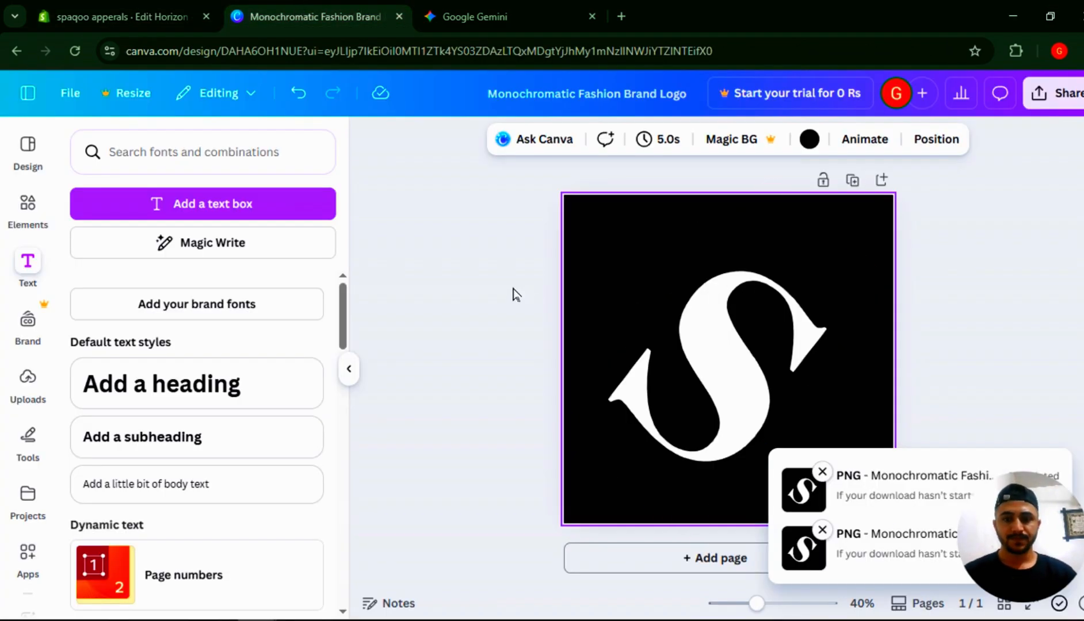
key(ctrl+z)
key(ctrl+z)
key(ctrl+z)
key(ctrl+z)
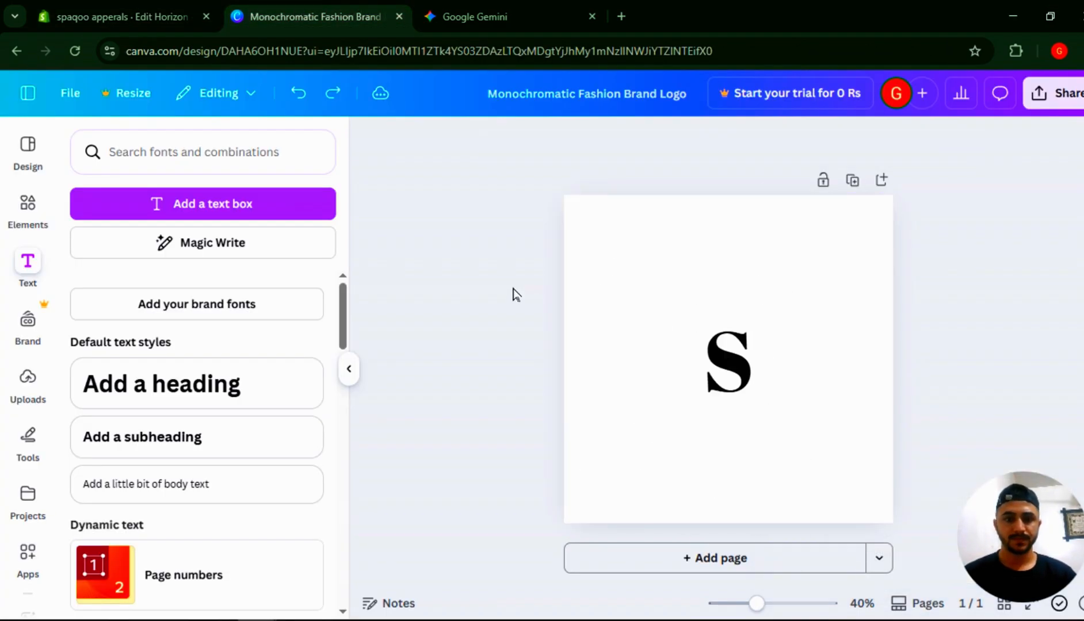
key(ctrl+y)
- Change the logo design's background colour to black and the Sparel text colour to white
click(701, 265)
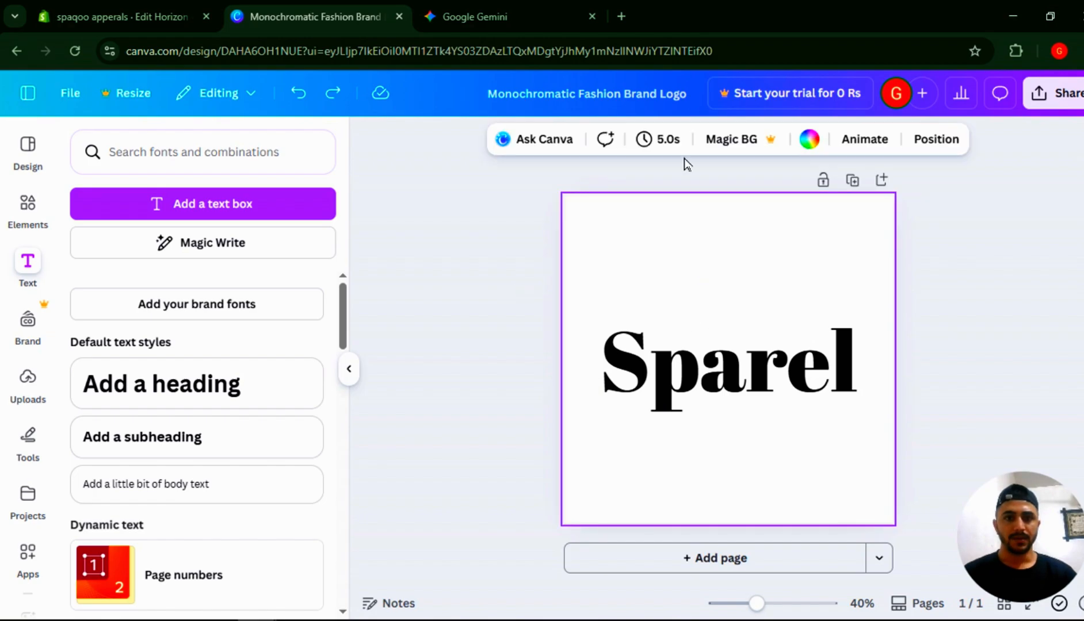
click(808, 140)
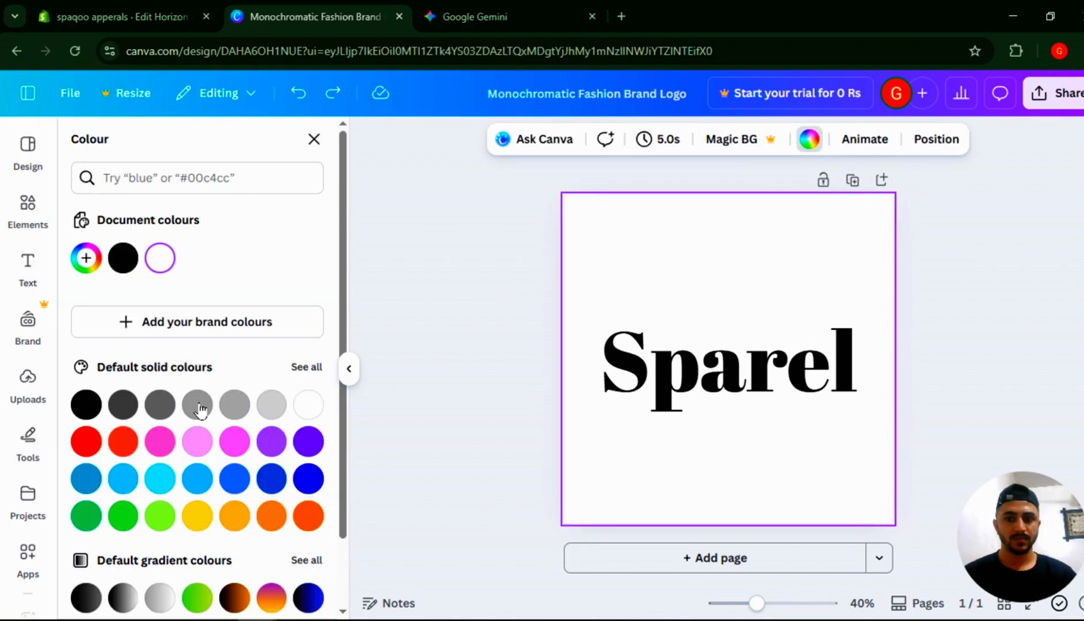
click(123, 259)
click(771, 370)
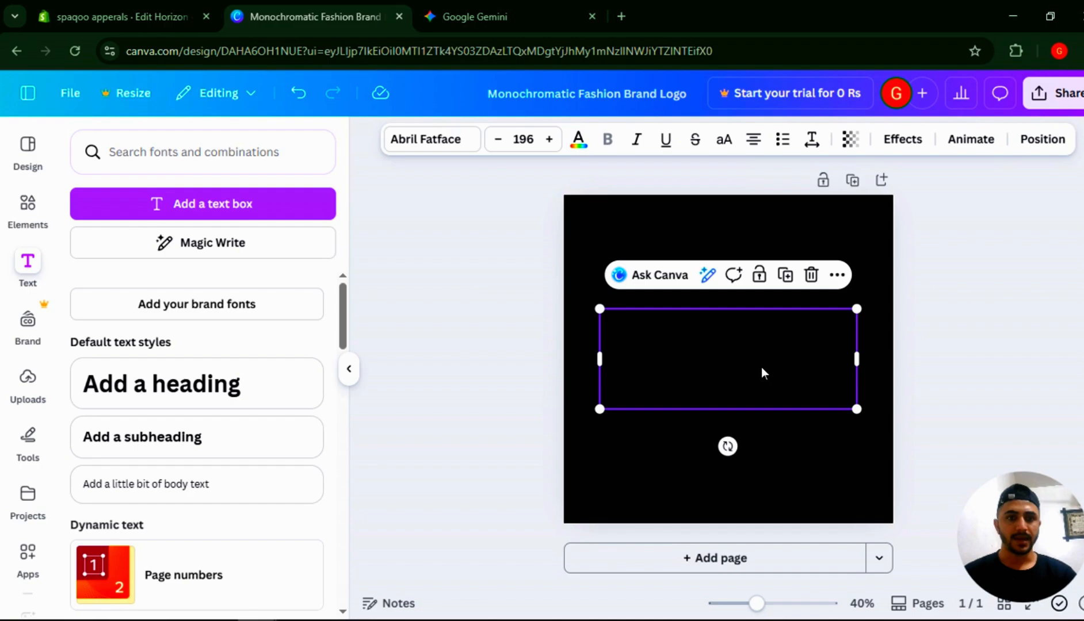
click(577, 139)
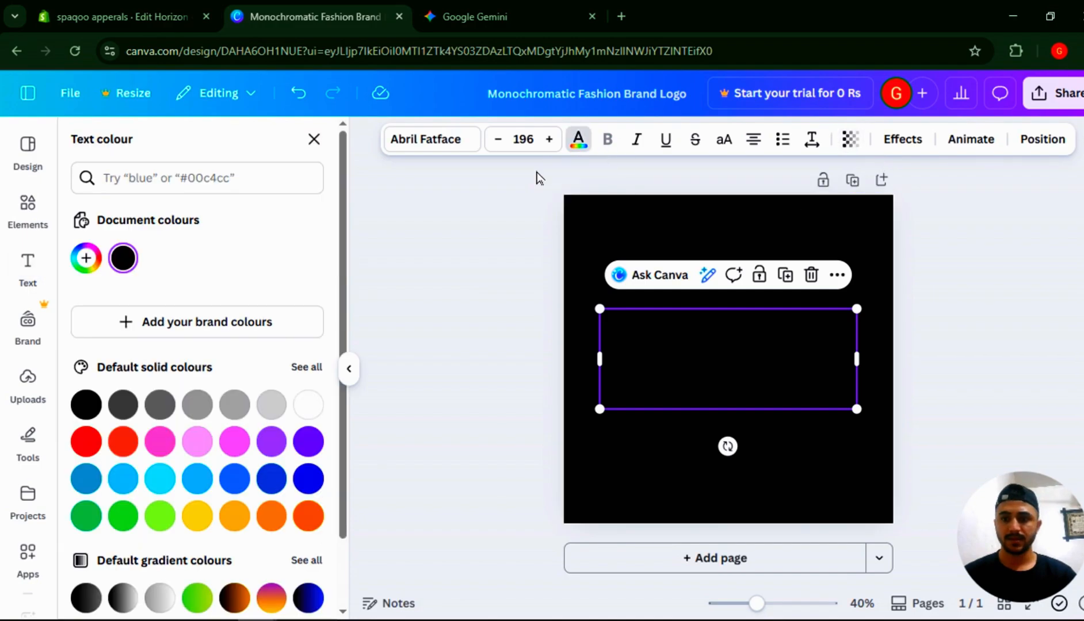
click(313, 411)
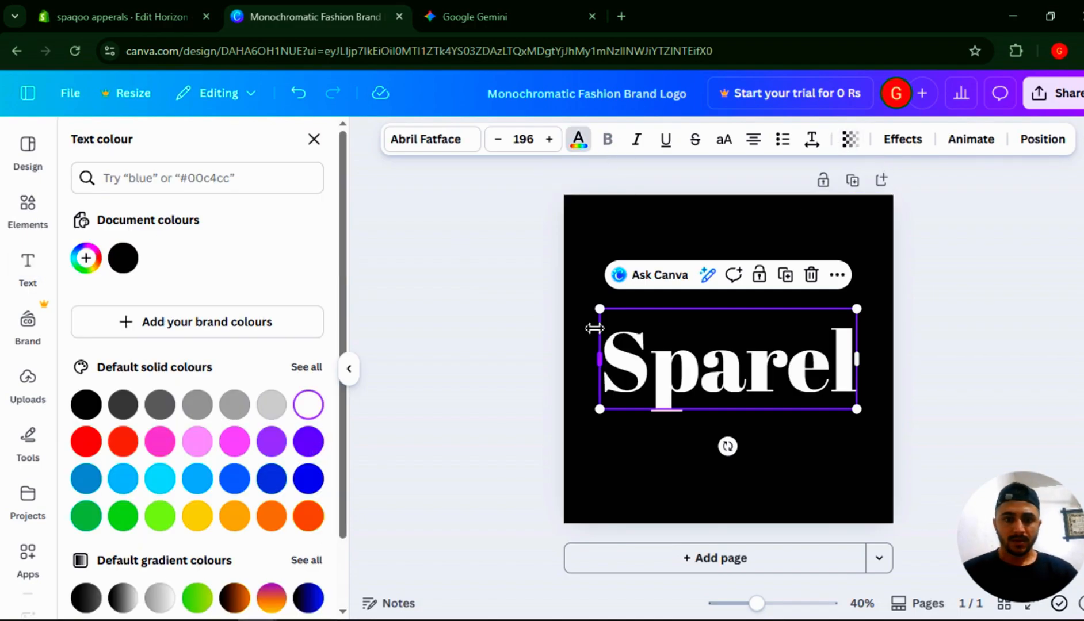
click(585, 251)
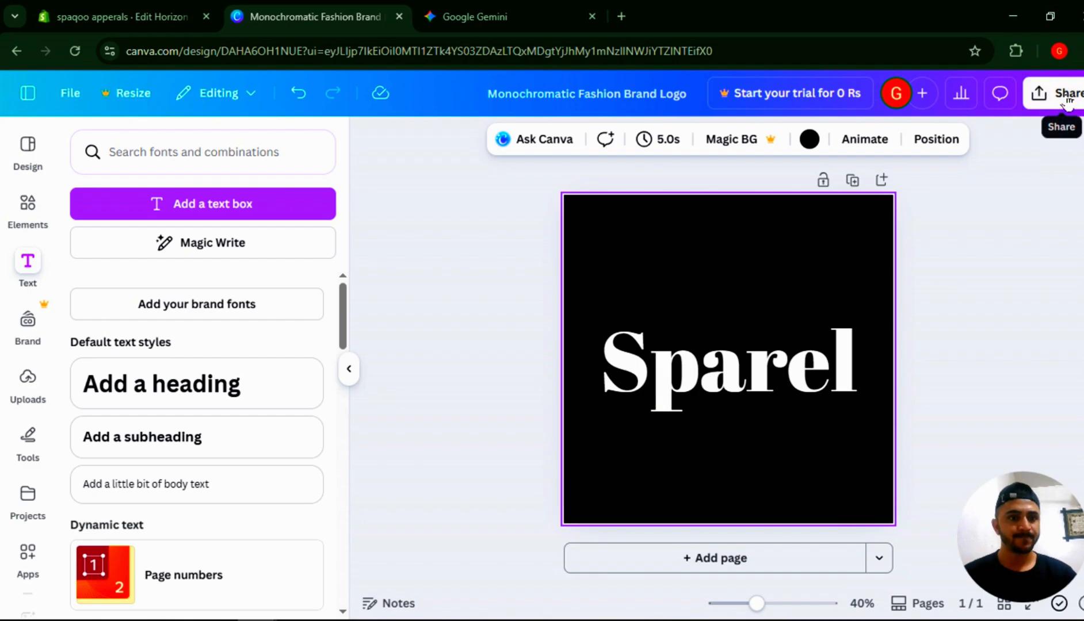
click(1066, 95)
key(Escape)
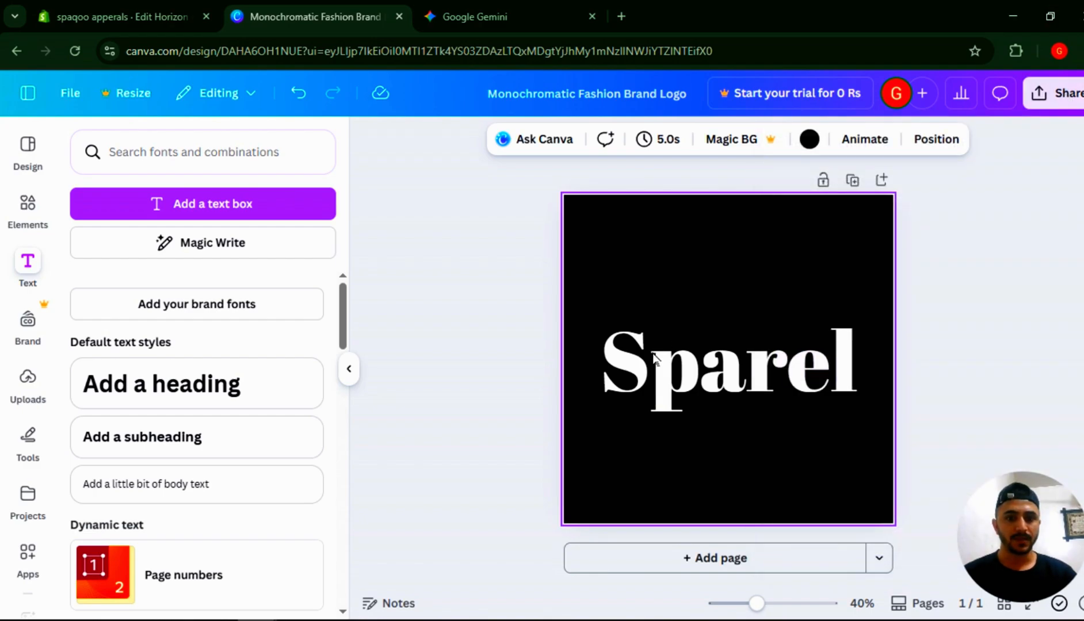
- Enlarge the Sparel text to about size 246, spanning nearly the full canvas width
click(654, 358)
drag(598, 307, 564, 294)
drag(859, 414, 885, 438)
mouse_move(820, 371)
mouse_down()
mouse_move(829, 373)
mouse_move(819, 374)
mouse_up()
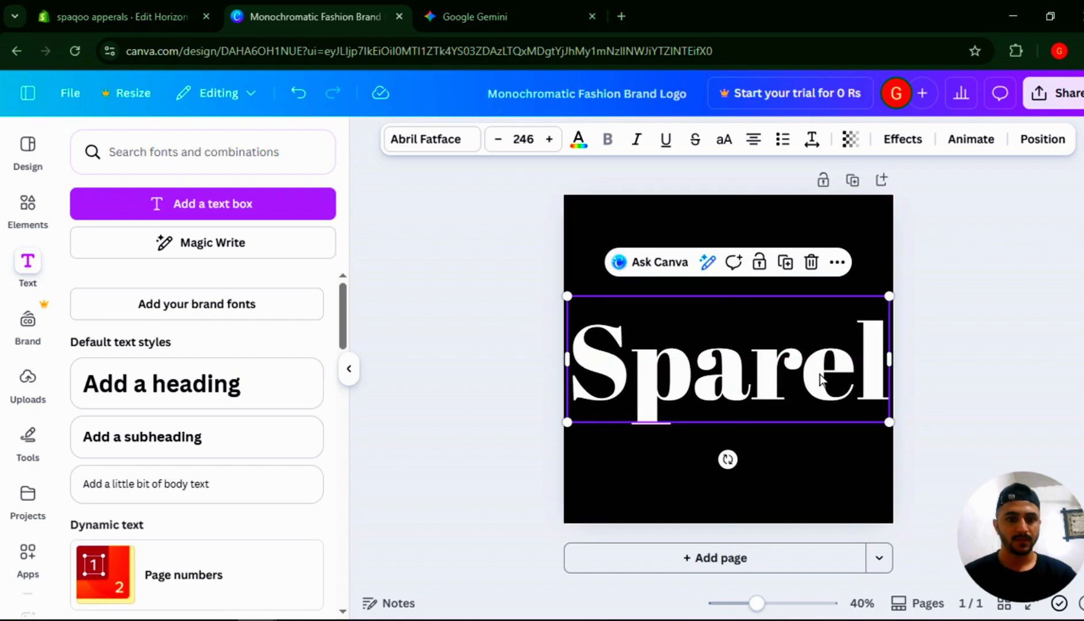
- Download the logo design as a PNG at 1,024 × 1,024 px
click(849, 225)
click(1056, 93)
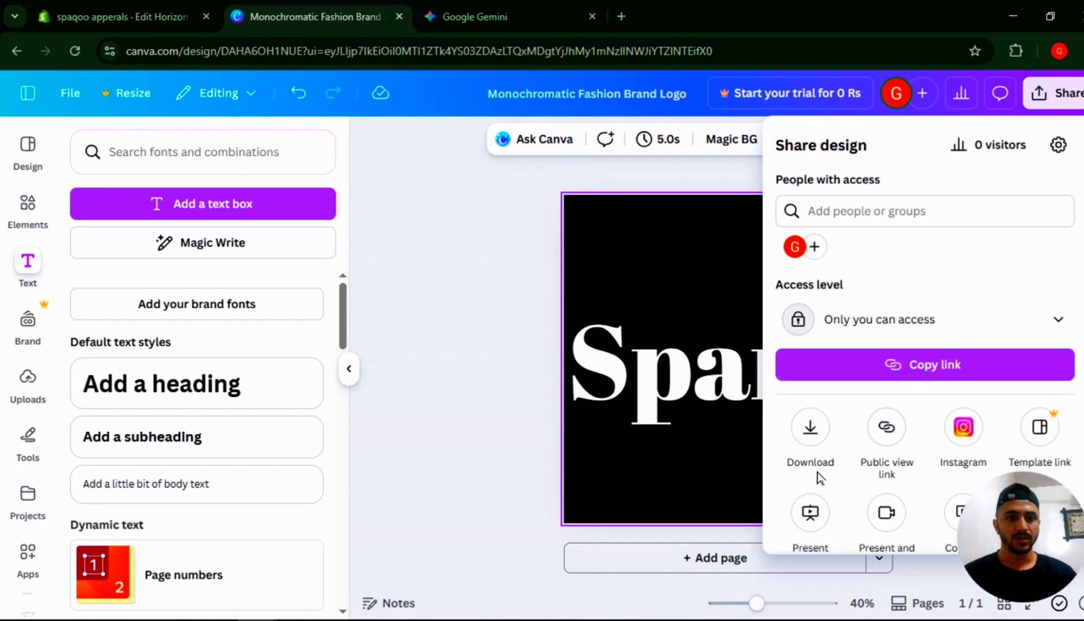
click(811, 429)
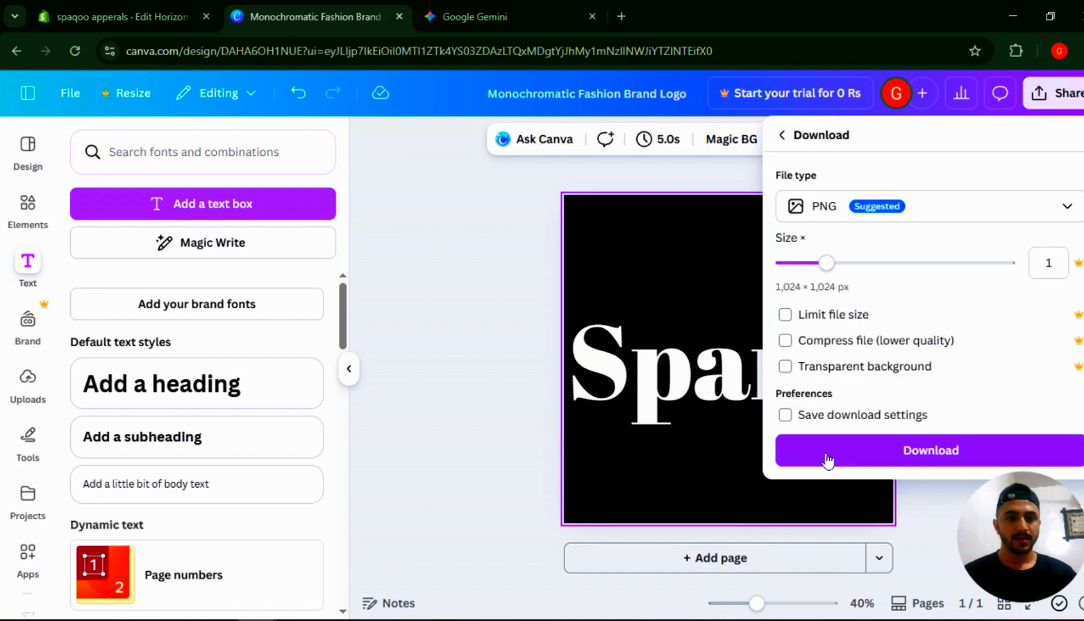
click(828, 461)
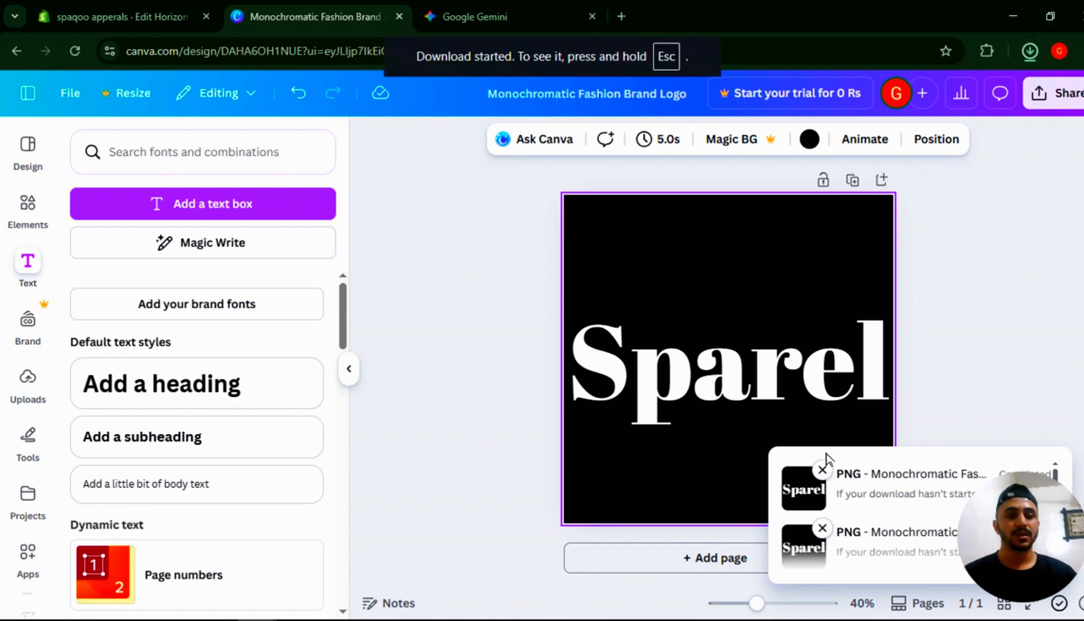
- Open an incognito browser window, search for "bg remover" and open the remove.bg website
click(184, 0)
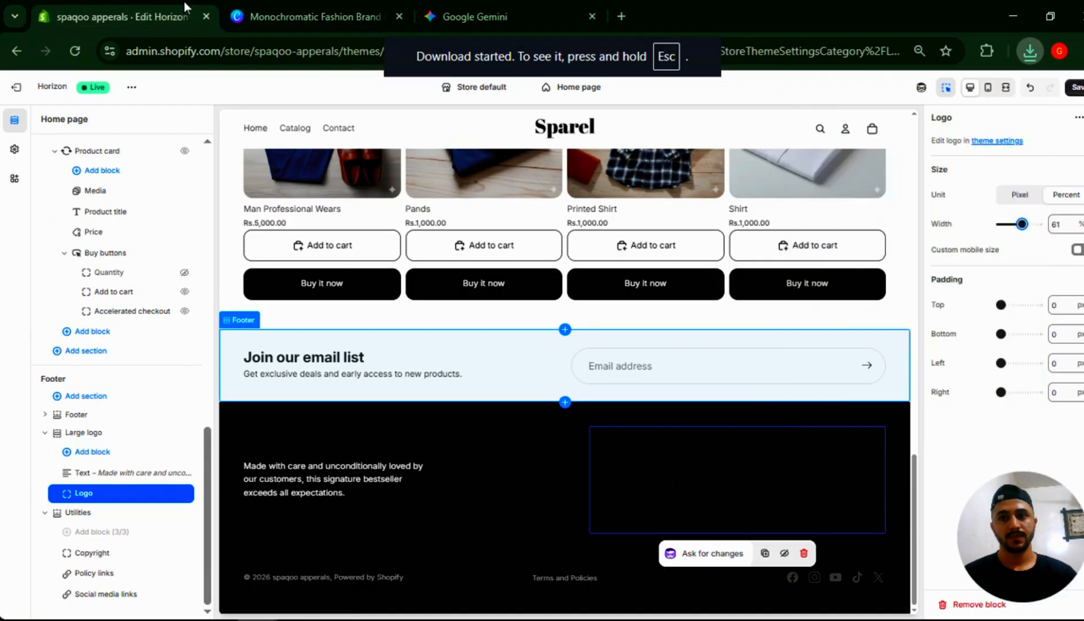
key(ctrl+shift+n)
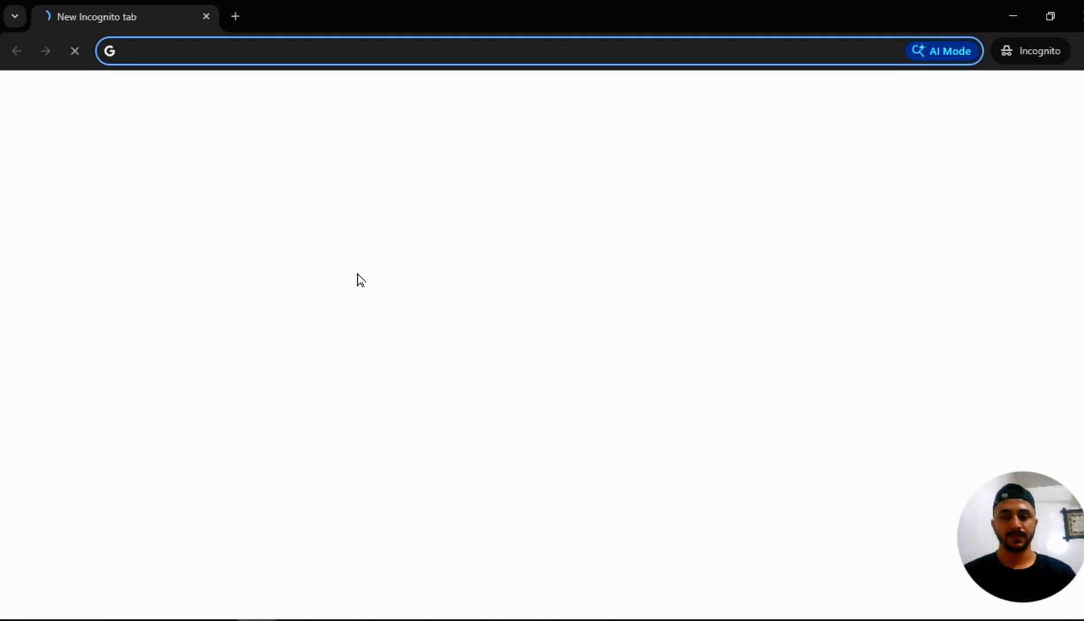
text(bg r)
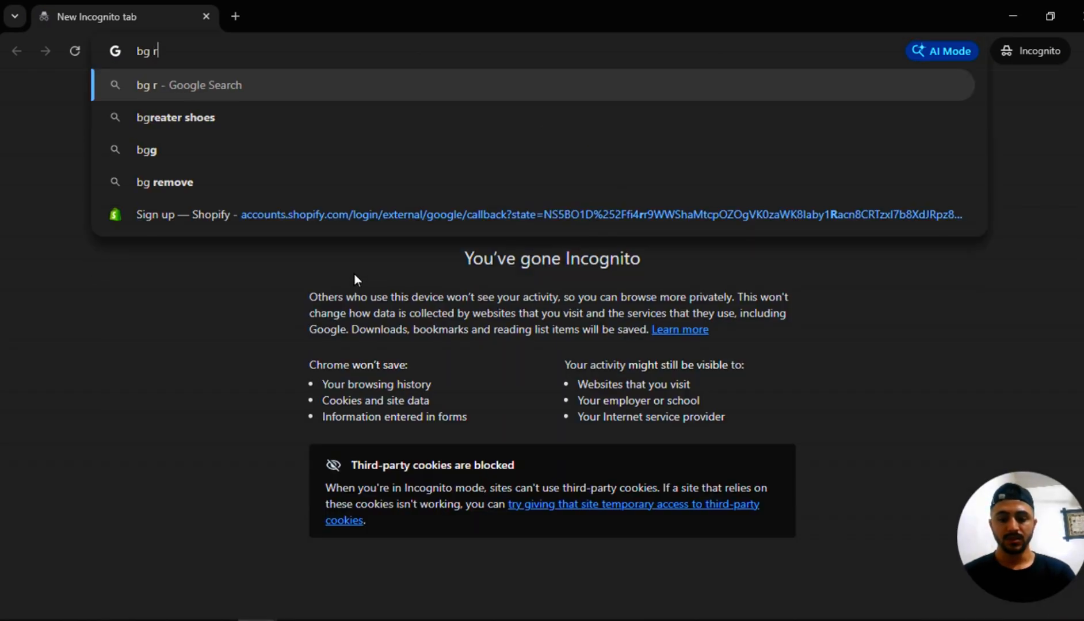
text(emover)
key(Return)
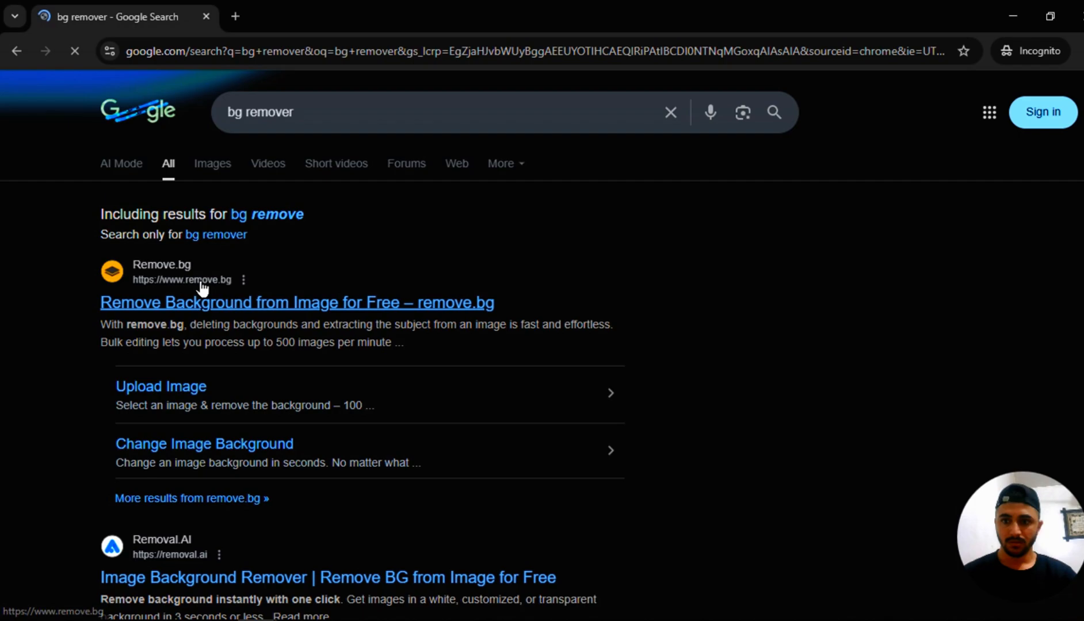
click(187, 305)
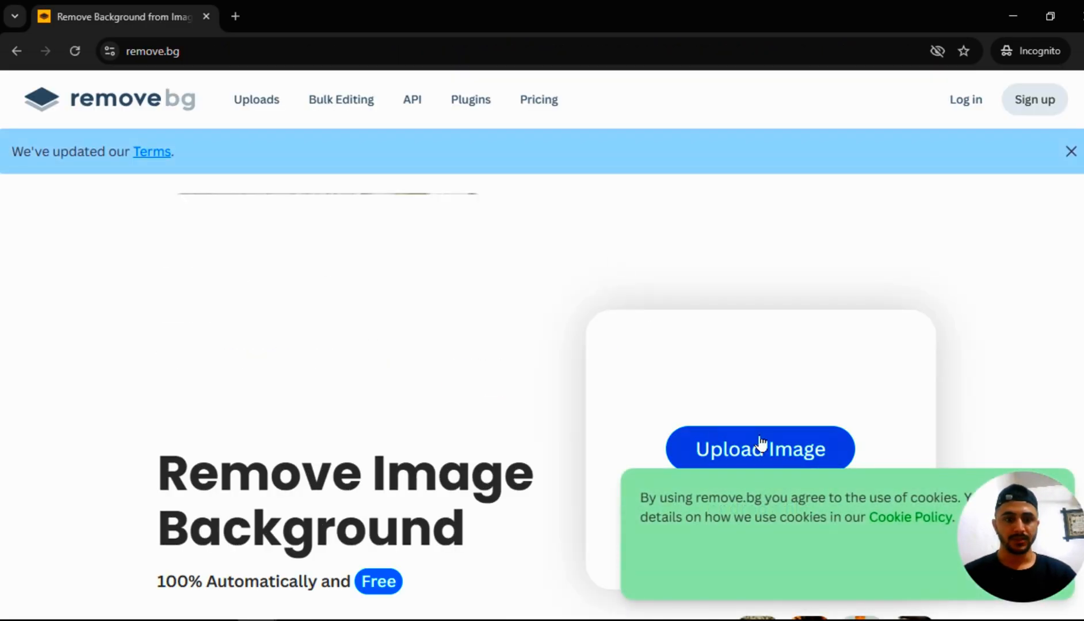
- Upload the image Monochromatic Fashion Brand Logo (2) from Downloads for background removal
click(762, 443)
click(599, 356)
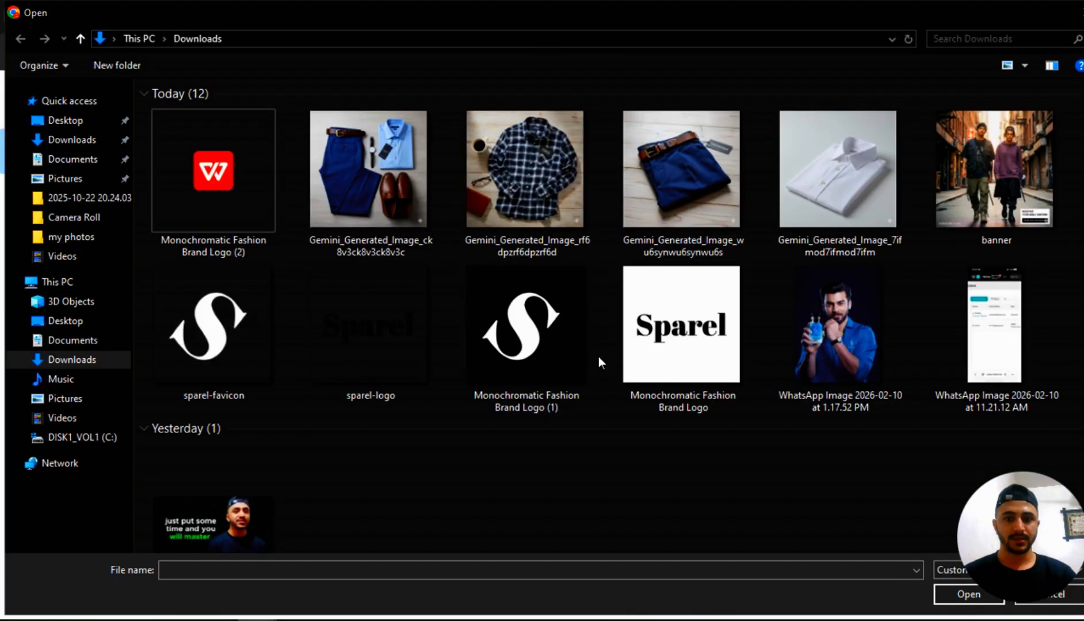
double_click(196, 201)
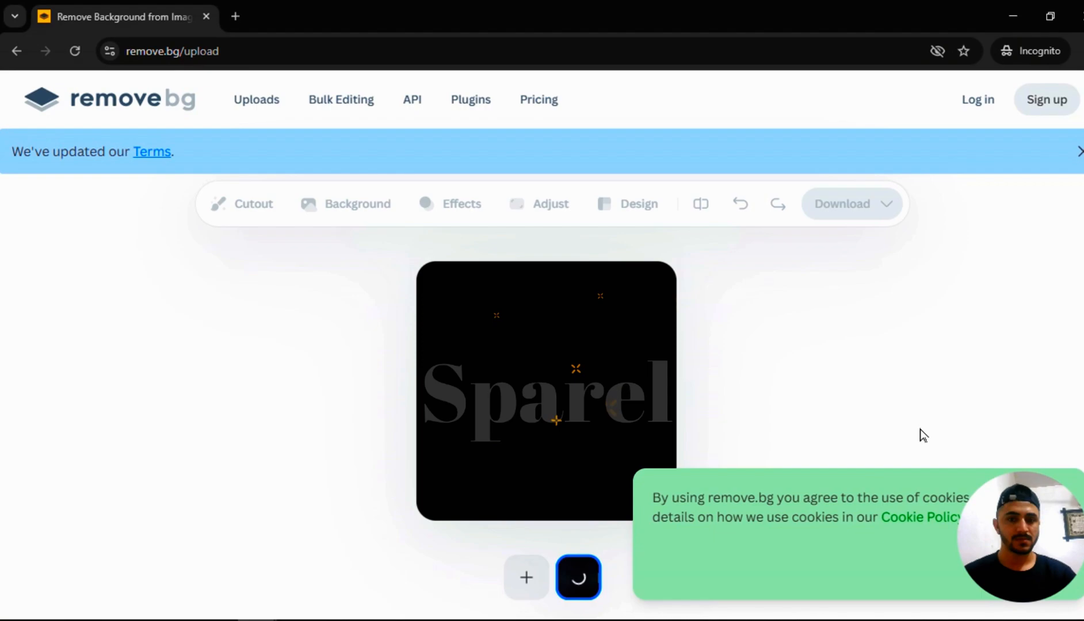
- Download the free 500 x 500 preview of the cut-out logo and save it as sparel-logo-dark
click(840, 209)
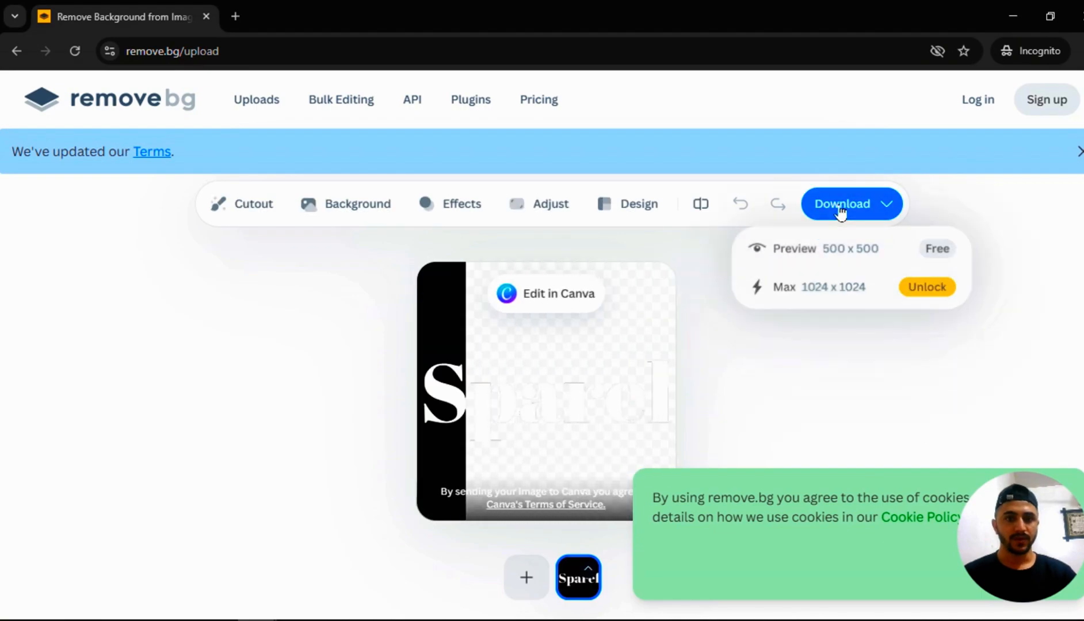
click(813, 246)
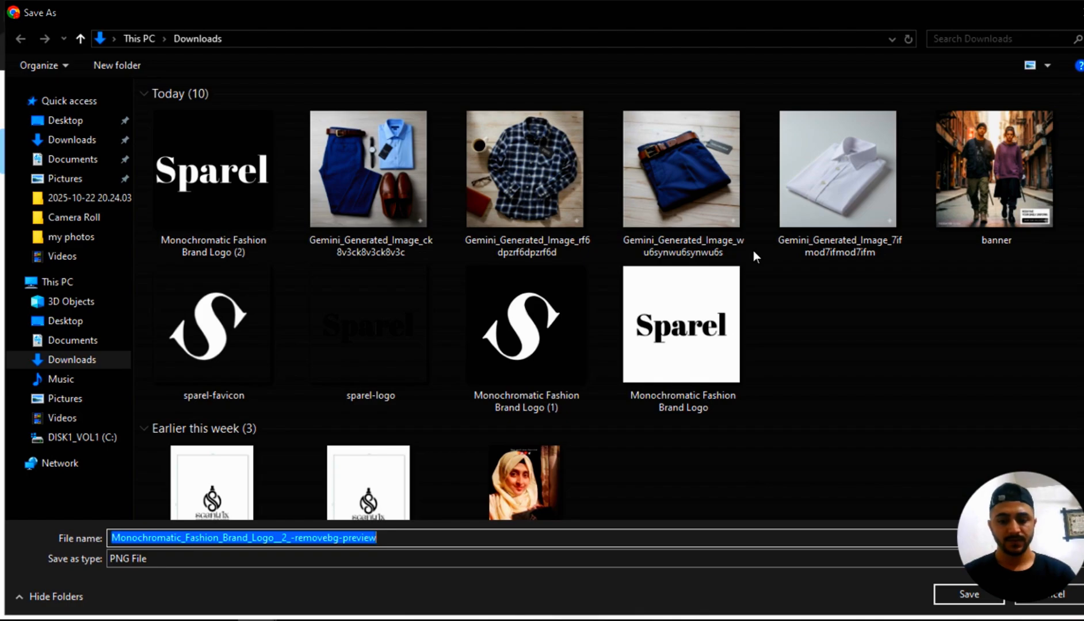
text(spar)
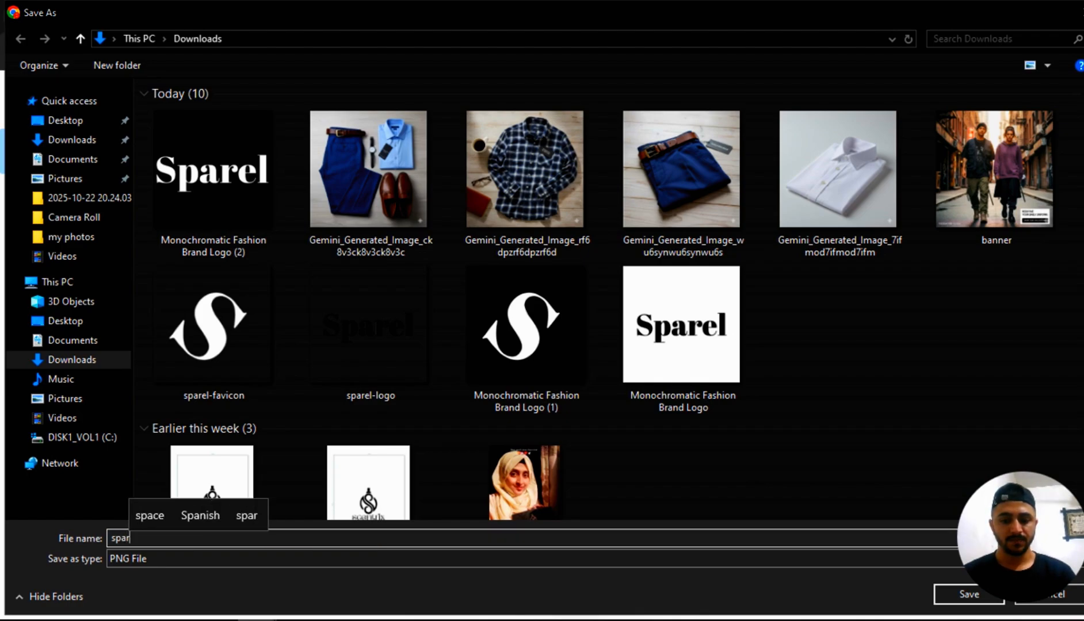
text(el-l)
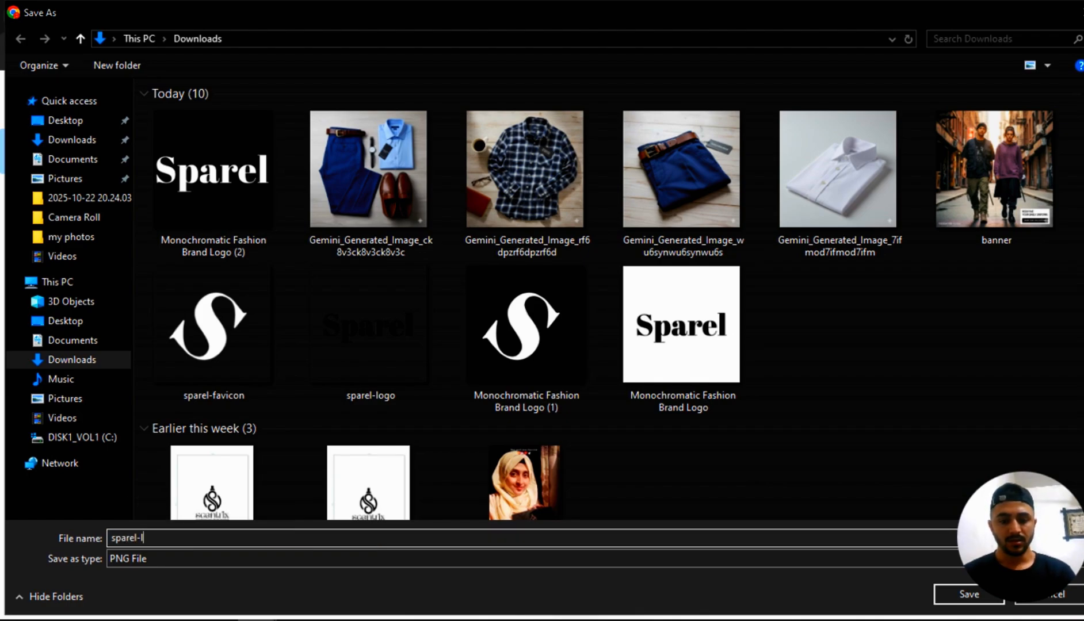
text(ogo-d)
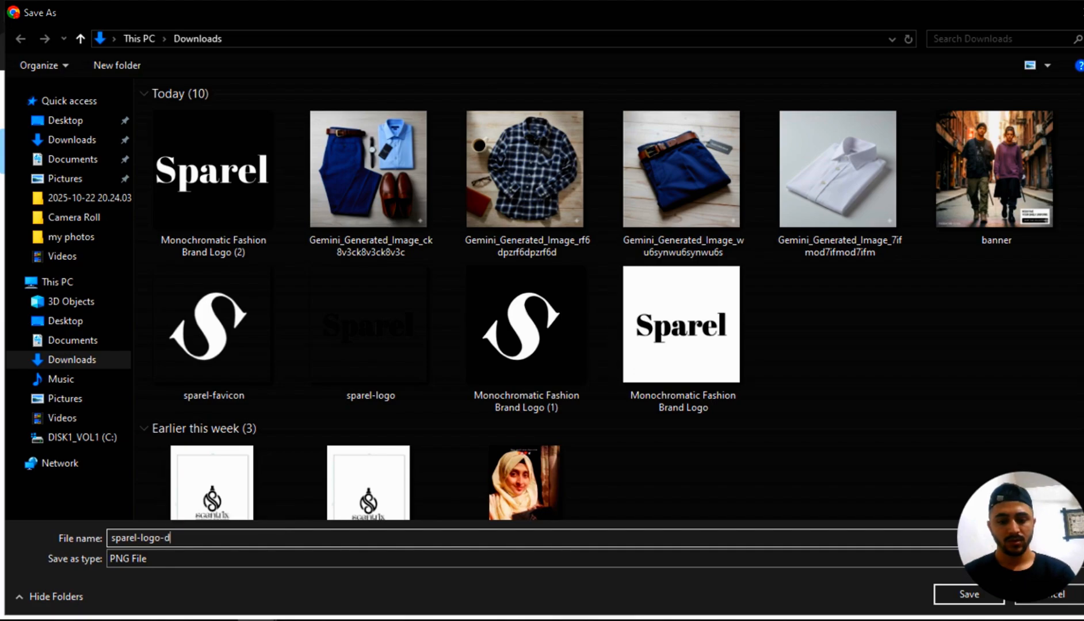
text(ark)
key(Return)
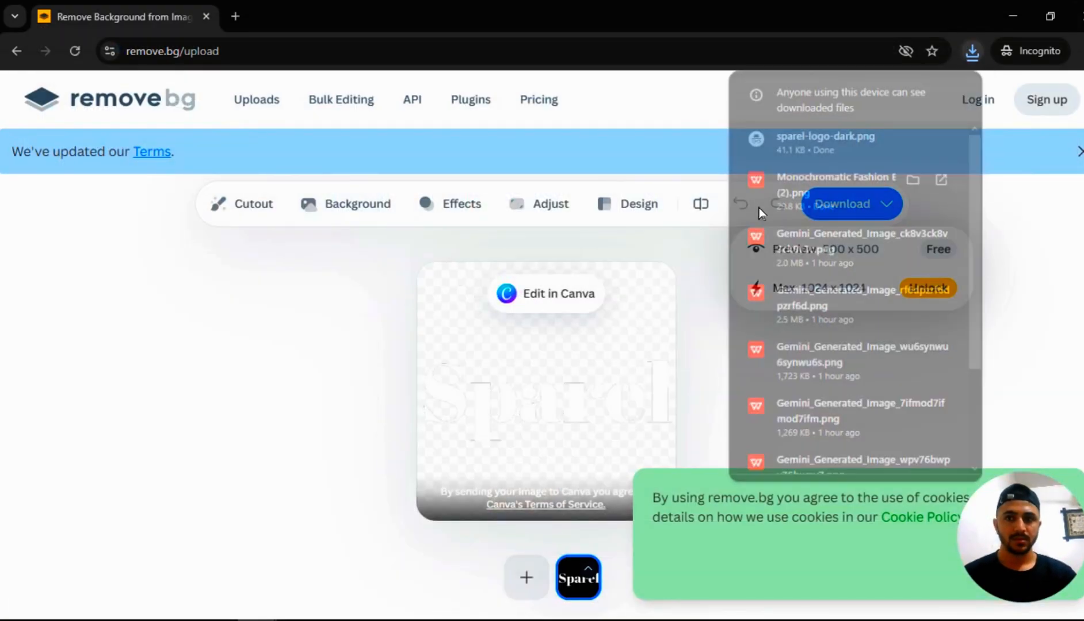
- Upload sparel-logo-dark from Downloads as the theme's inverse logo and enable the inverse logo on the footer's Logo block
key(alt+Tab)
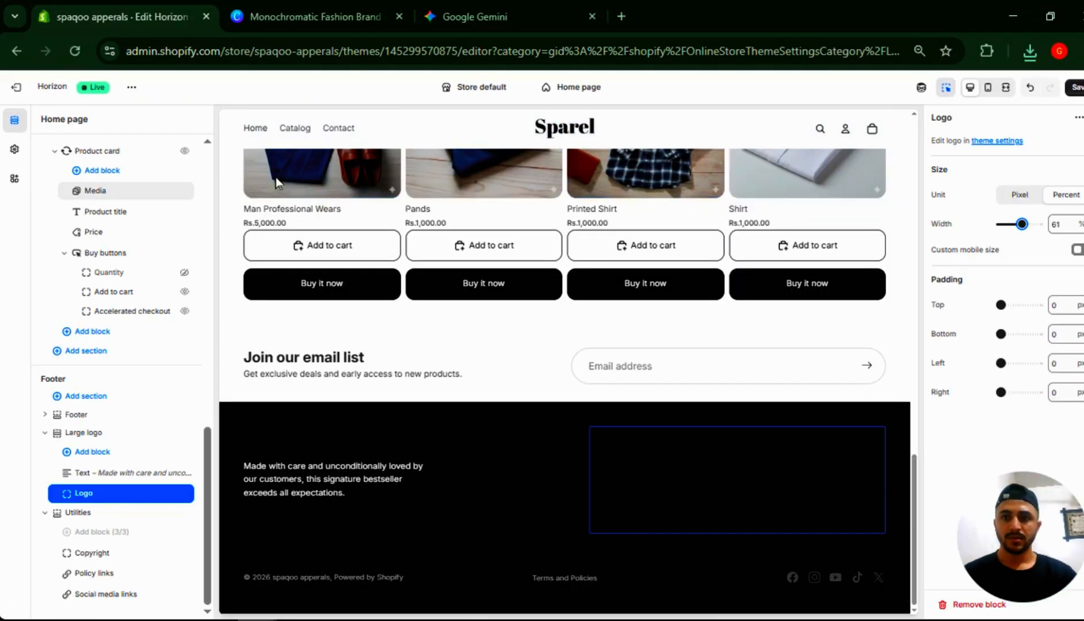
click(15, 150)
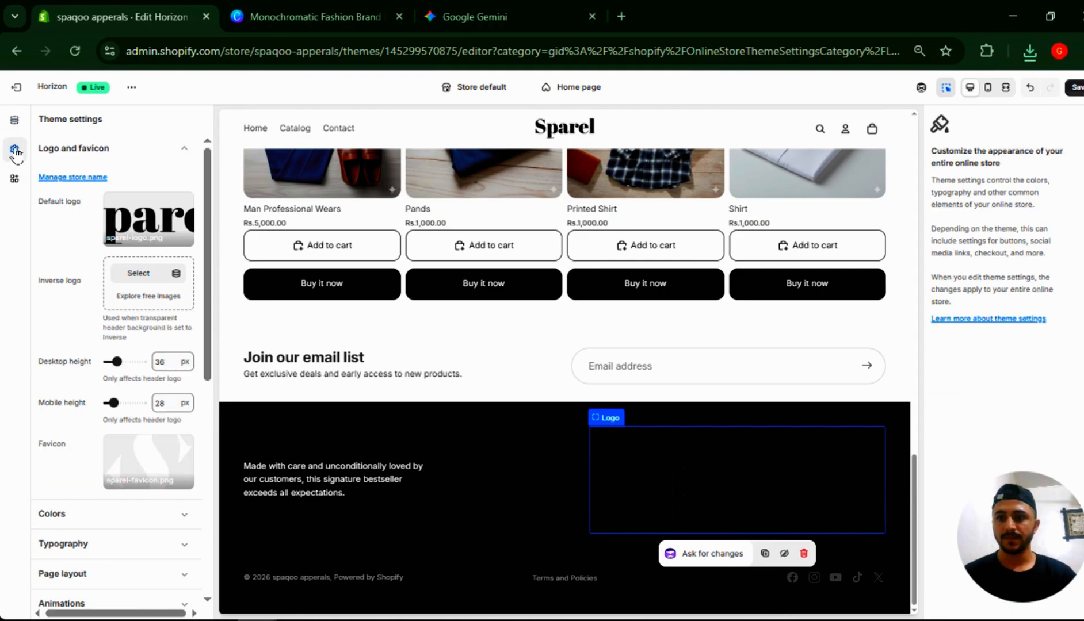
click(138, 274)
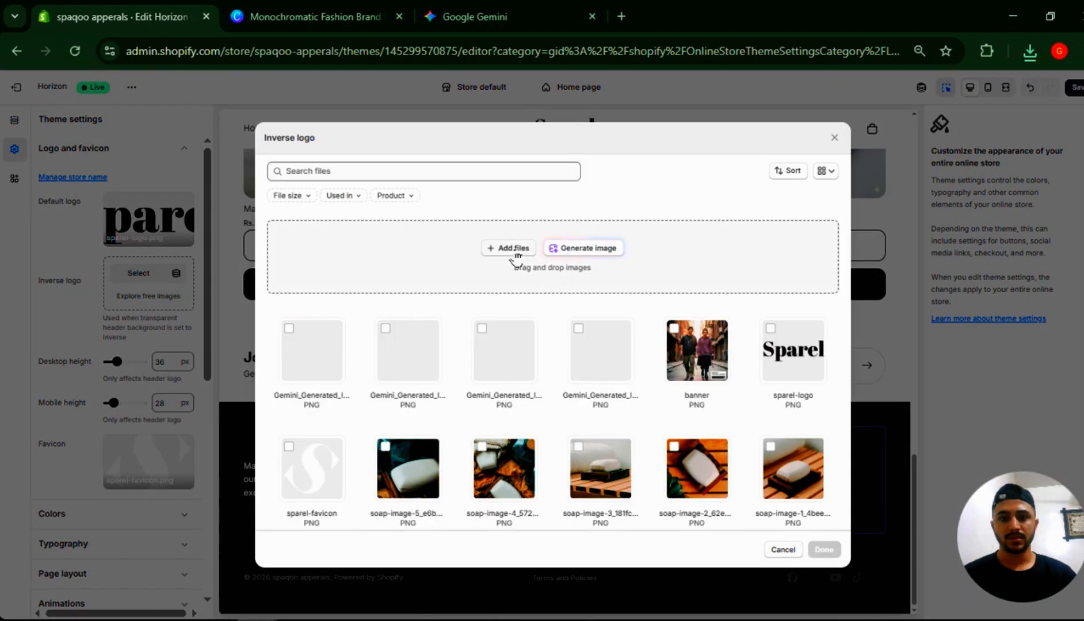
click(516, 251)
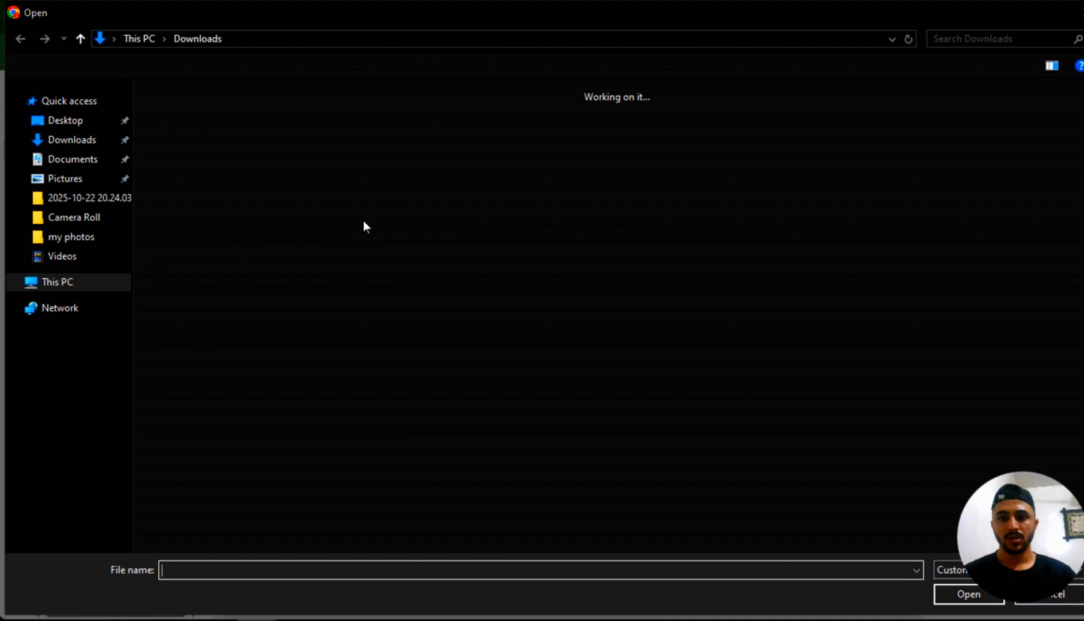
click(230, 194)
double_click(230, 194)
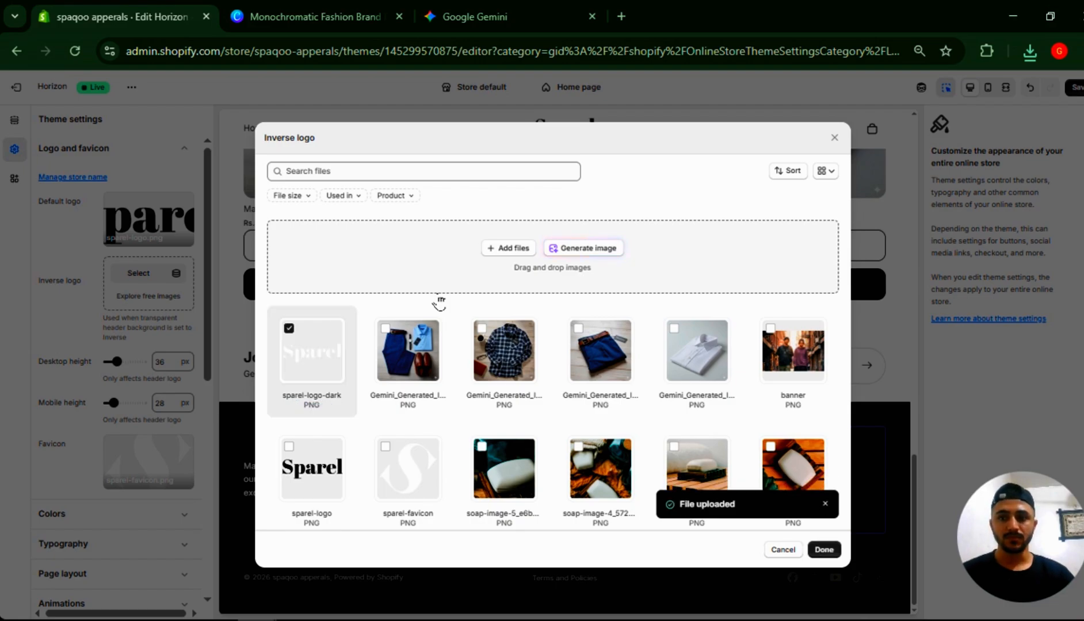
click(824, 550)
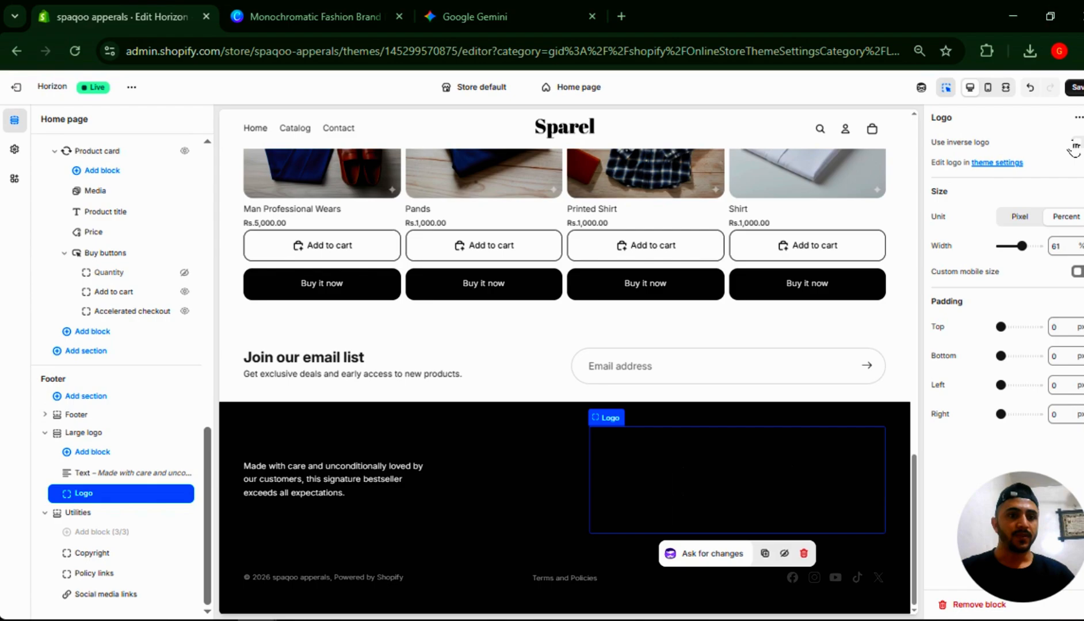
click(1074, 143)
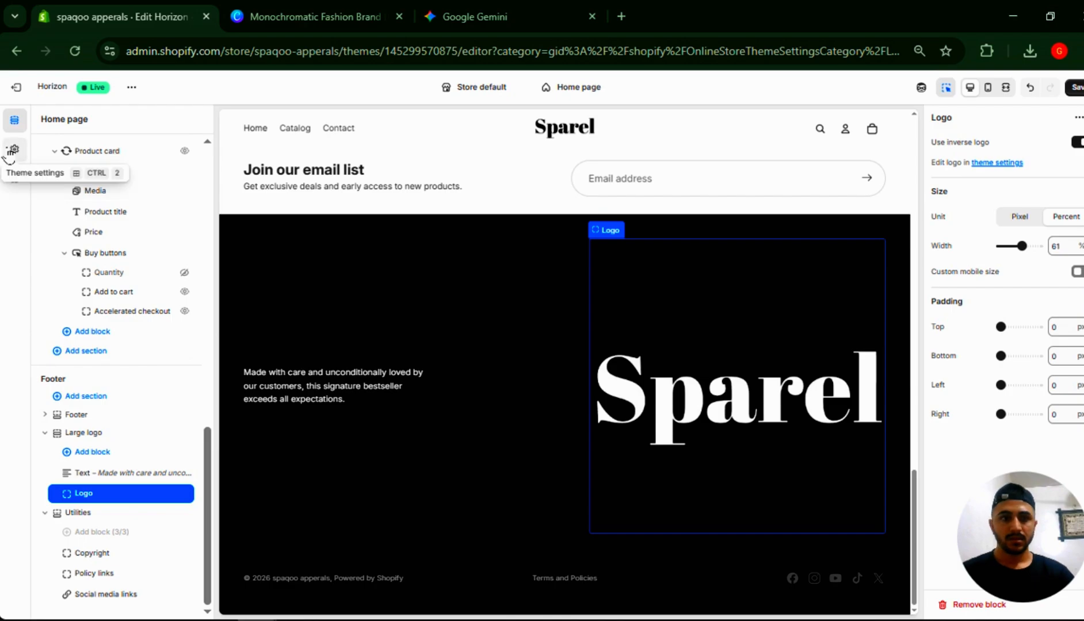
- Crop the inverse logo image in freeform mode to remove the empty space above and below the Sparel wordmark, and save it
click(13, 150)
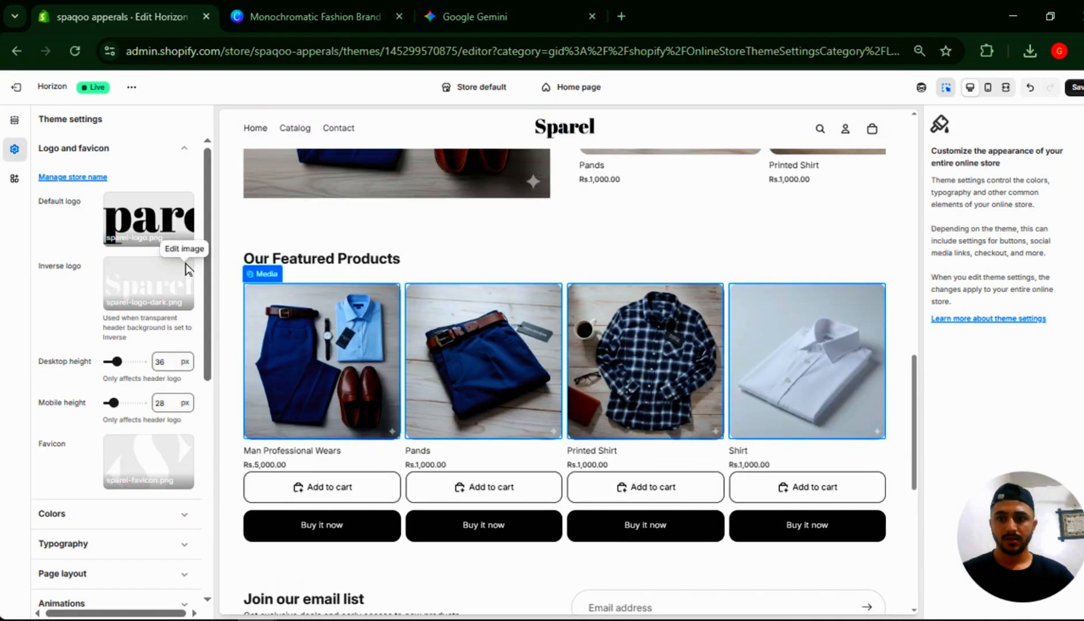
click(189, 276)
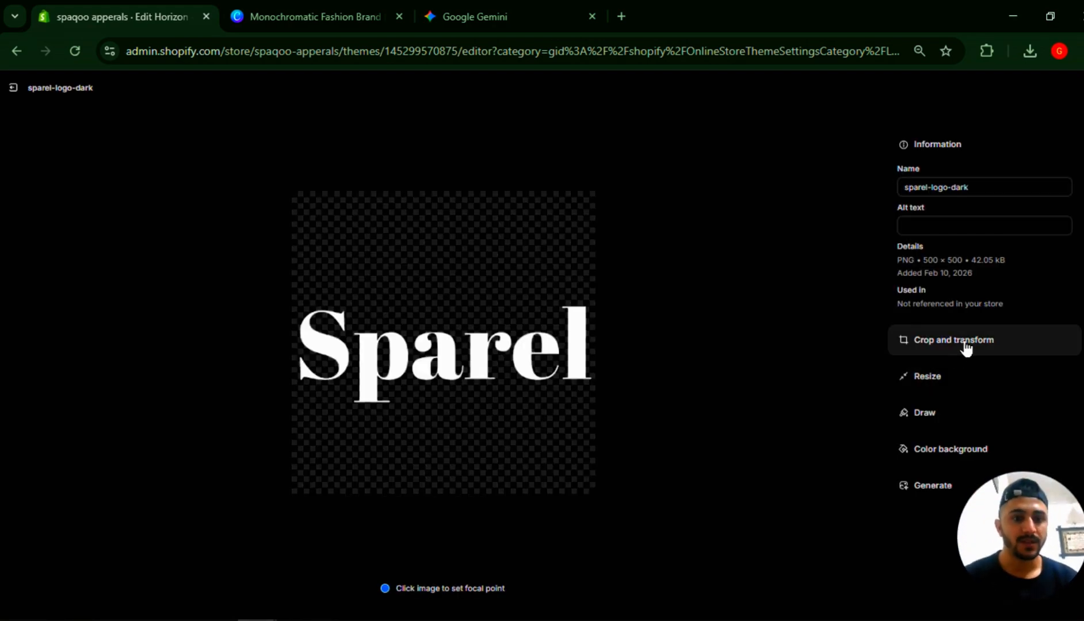
click(967, 346)
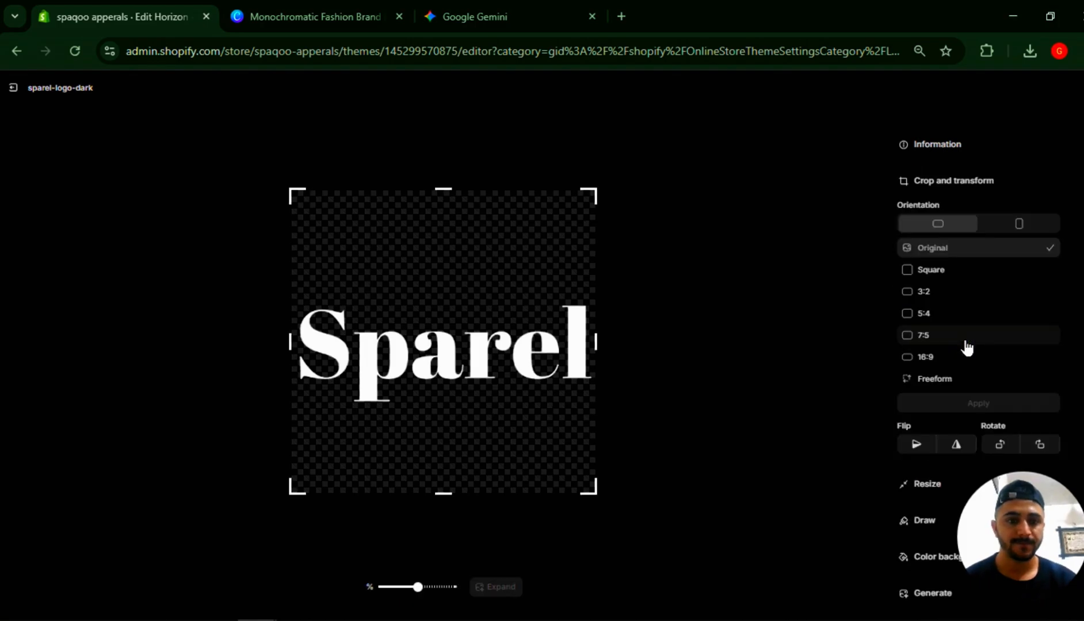
click(952, 382)
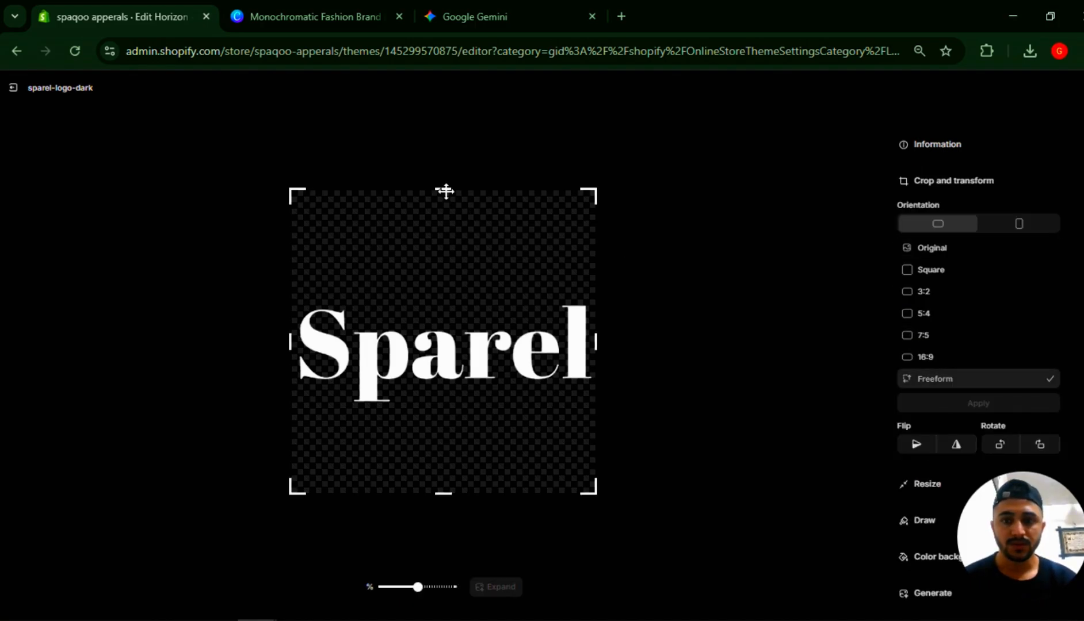
drag(444, 189, 441, 340)
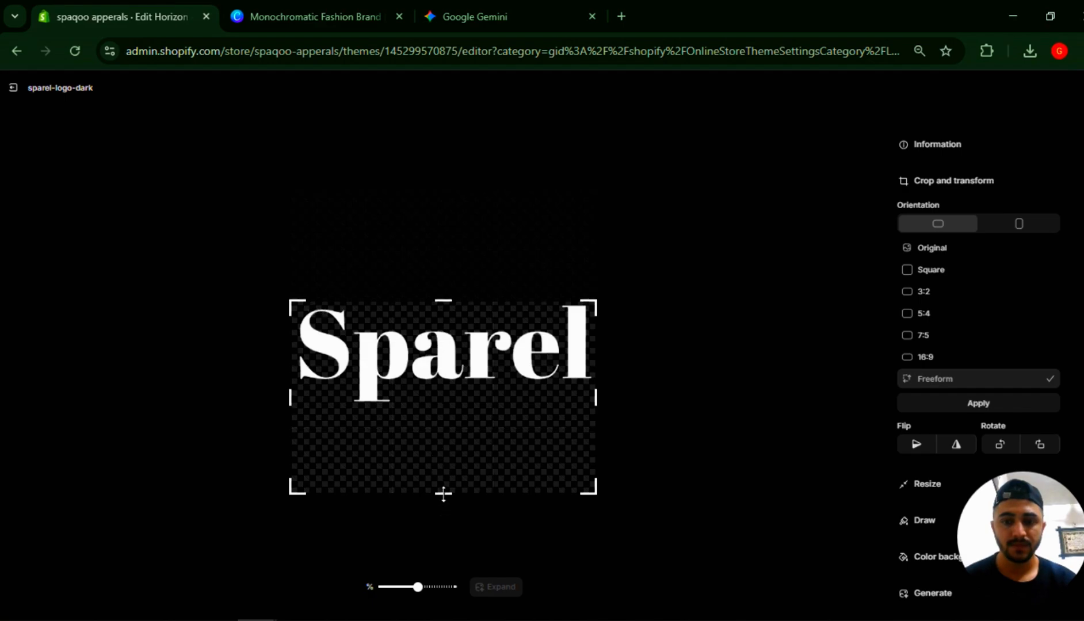
drag(443, 494, 467, 382)
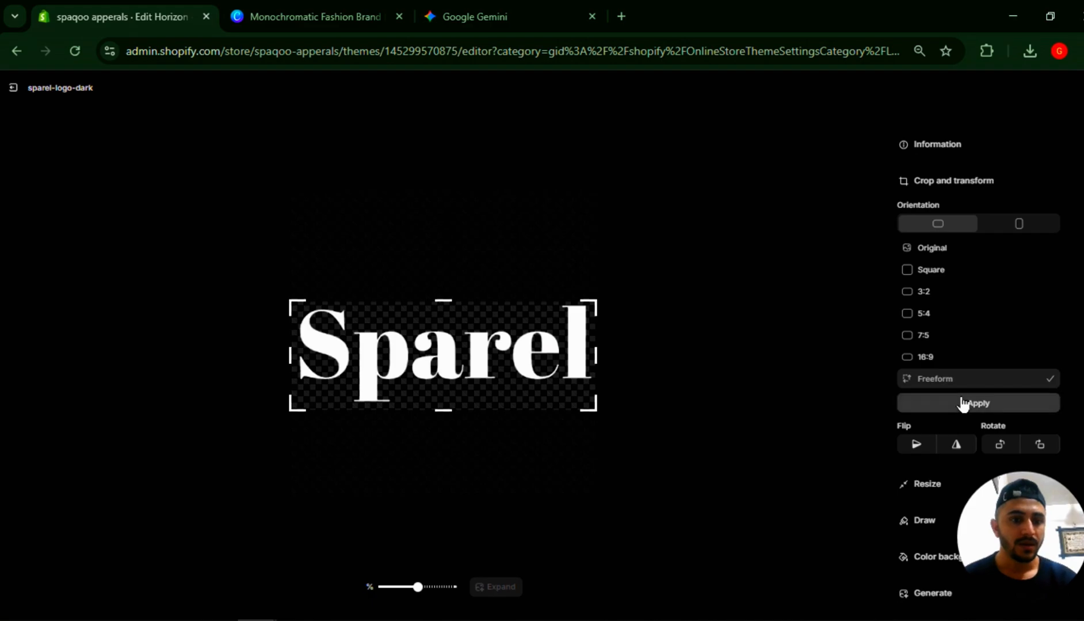
click(964, 403)
click(1063, 88)
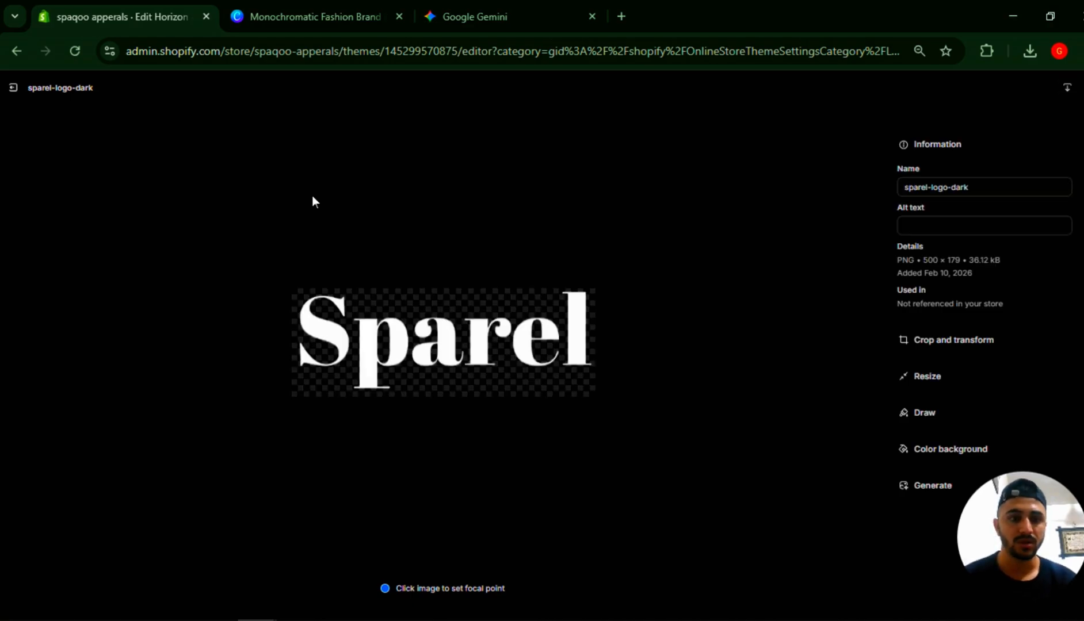
click(13, 88)
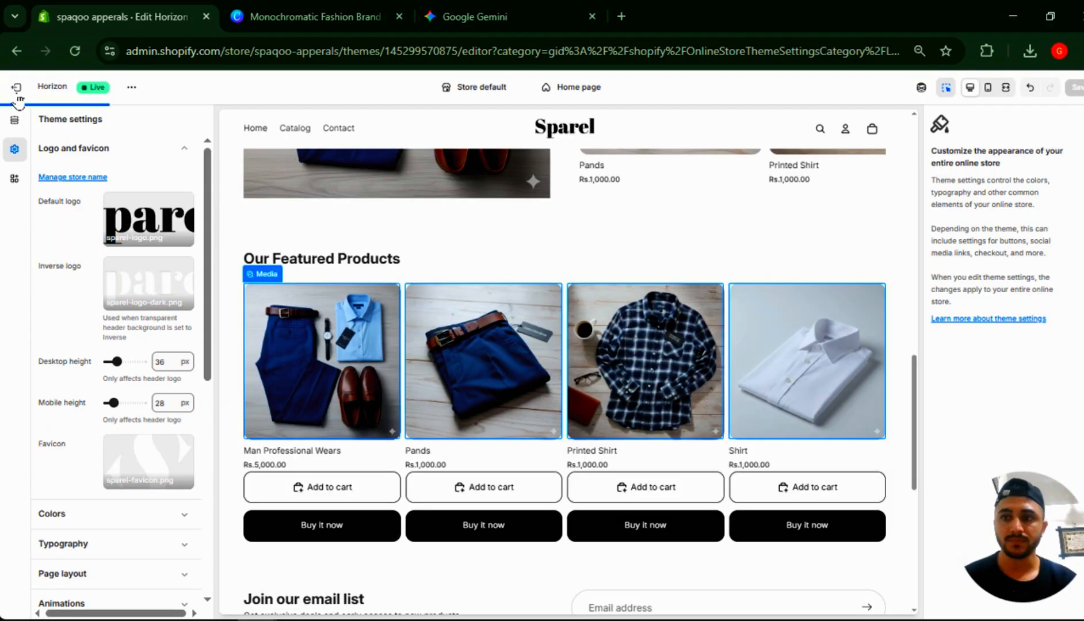
- Check the footer logo and the rest of the home page on the storefront, and return to the theme editor
scroll(340, 274, down, 6)
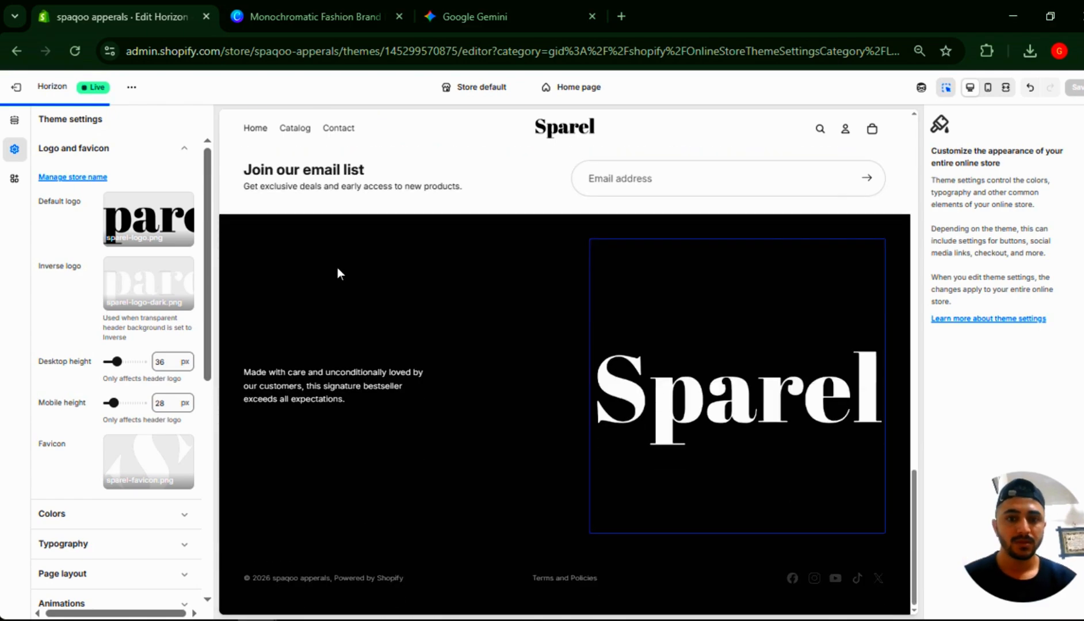
scroll(339, 268, down, 10)
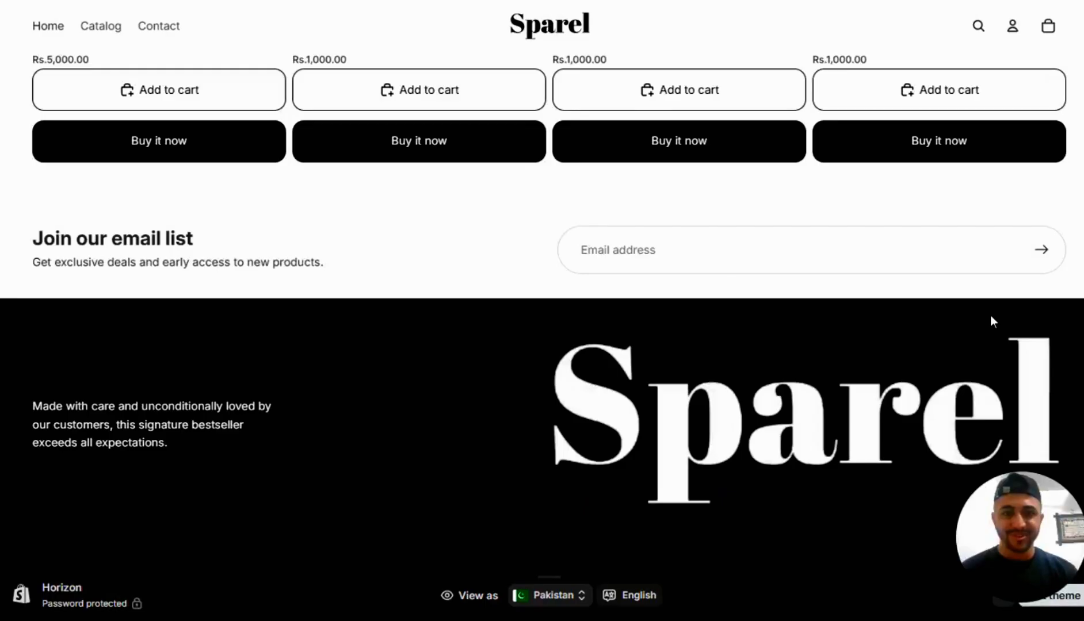
scroll(991, 315, up, 15)
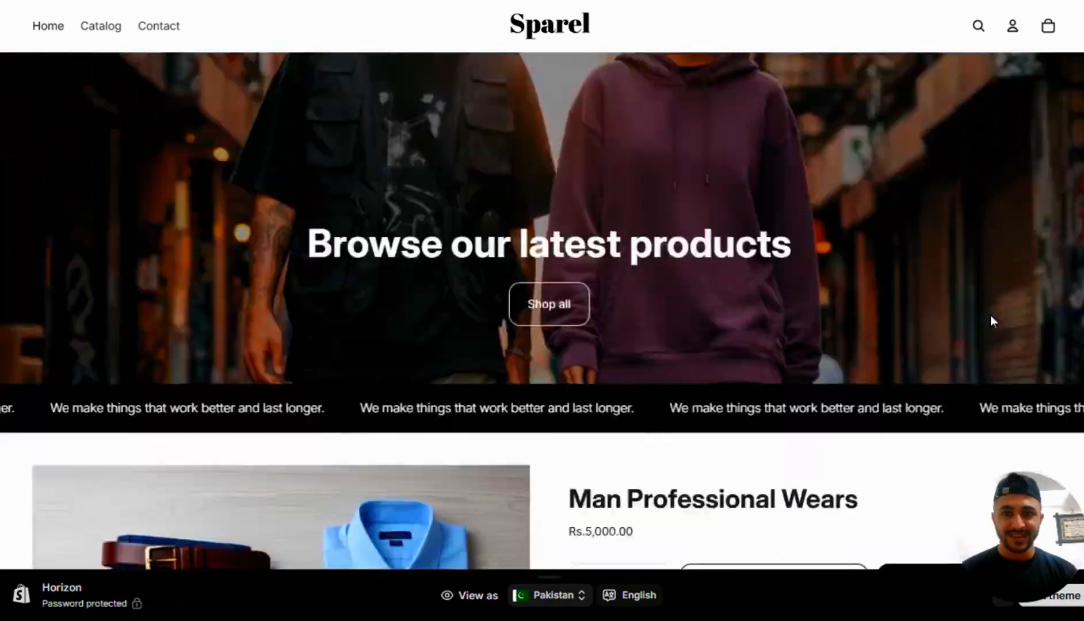
scroll(990, 315, up, 4)
key(alt+Tab)
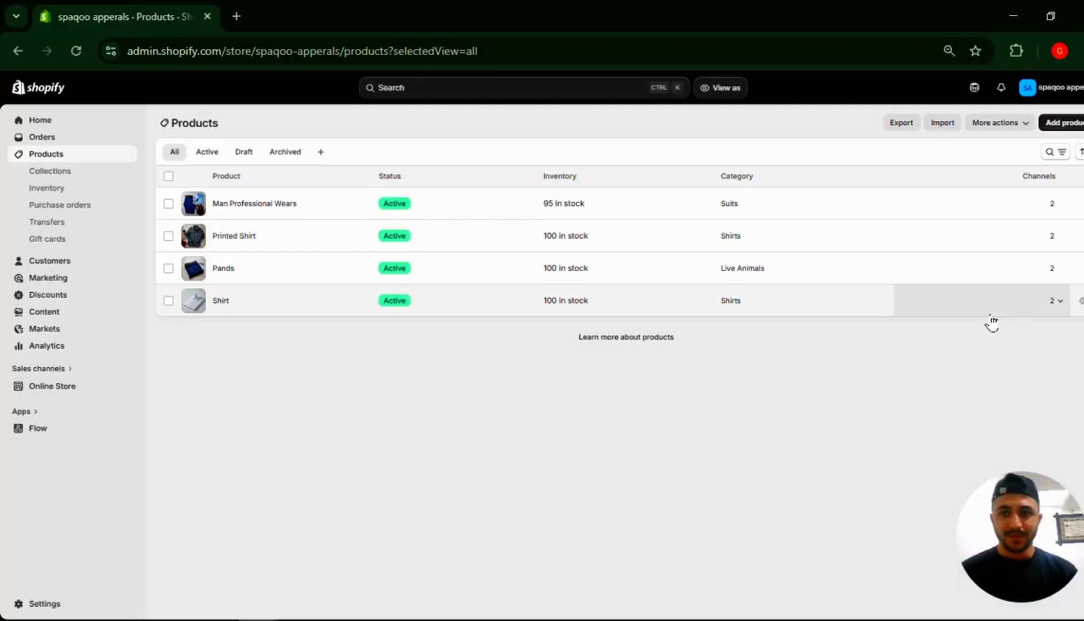
key(alt+Tab)
key(alt+Tab)
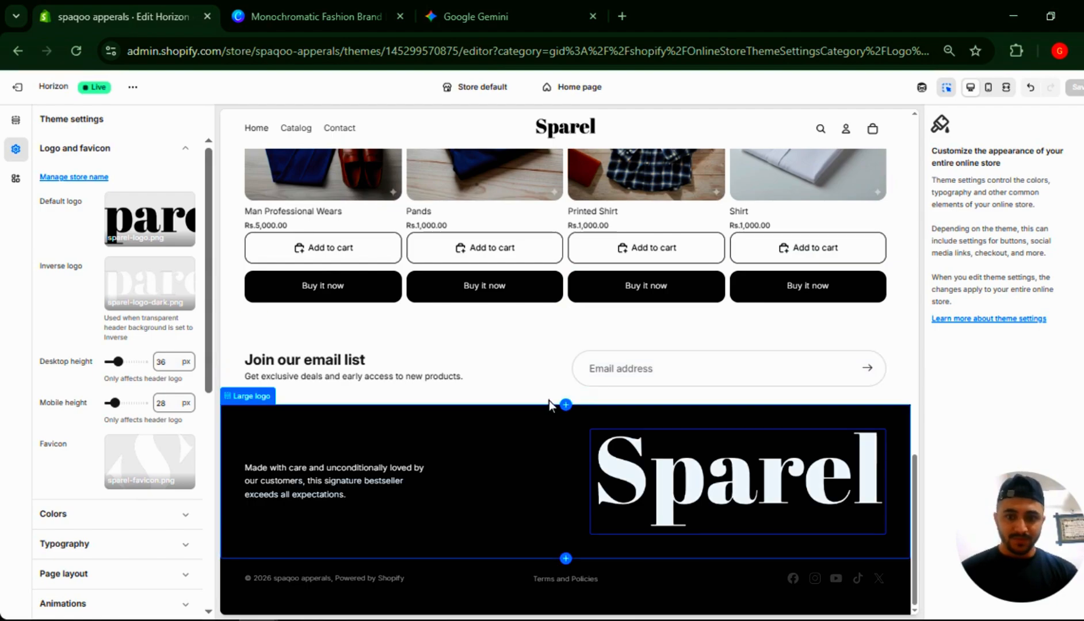
- Add an Icons with text section directly above the Large logo section in the footer
click(565, 407)
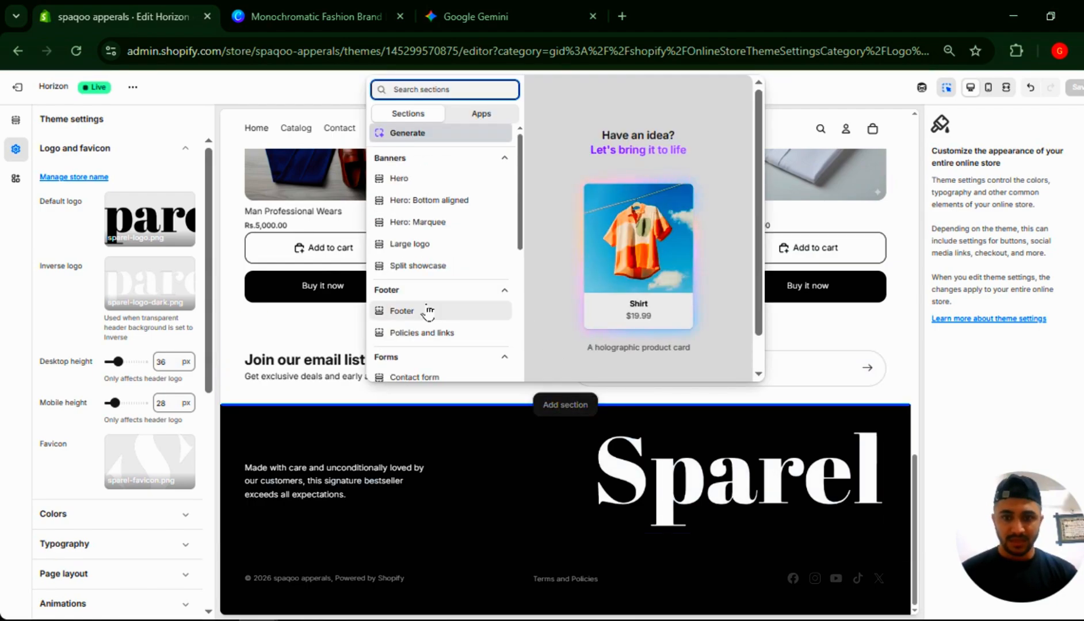
scroll(424, 312, down, 5)
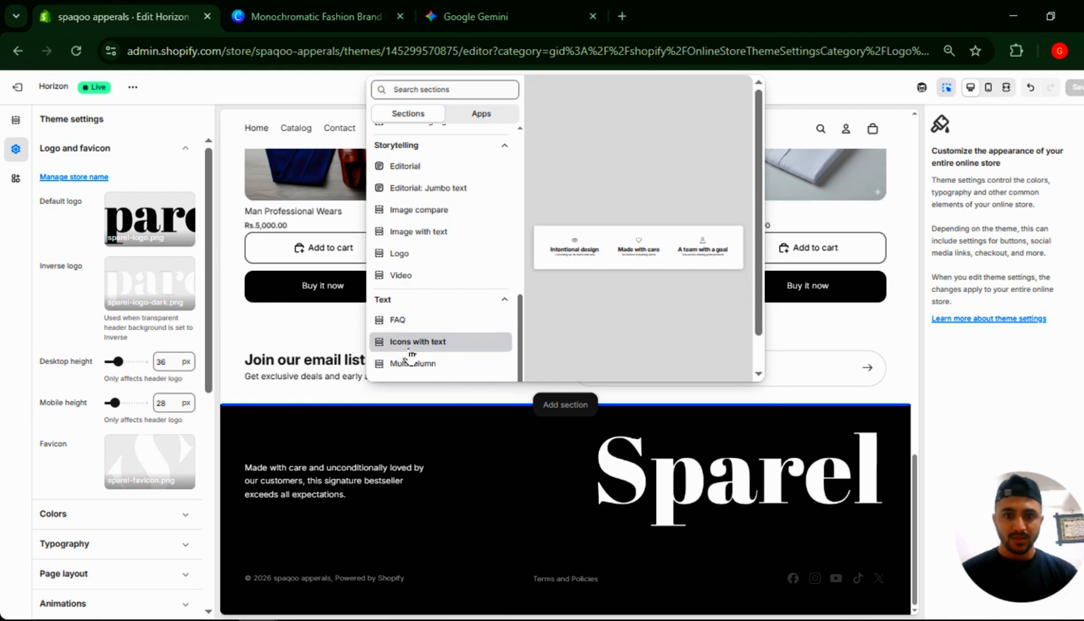
click(410, 348)
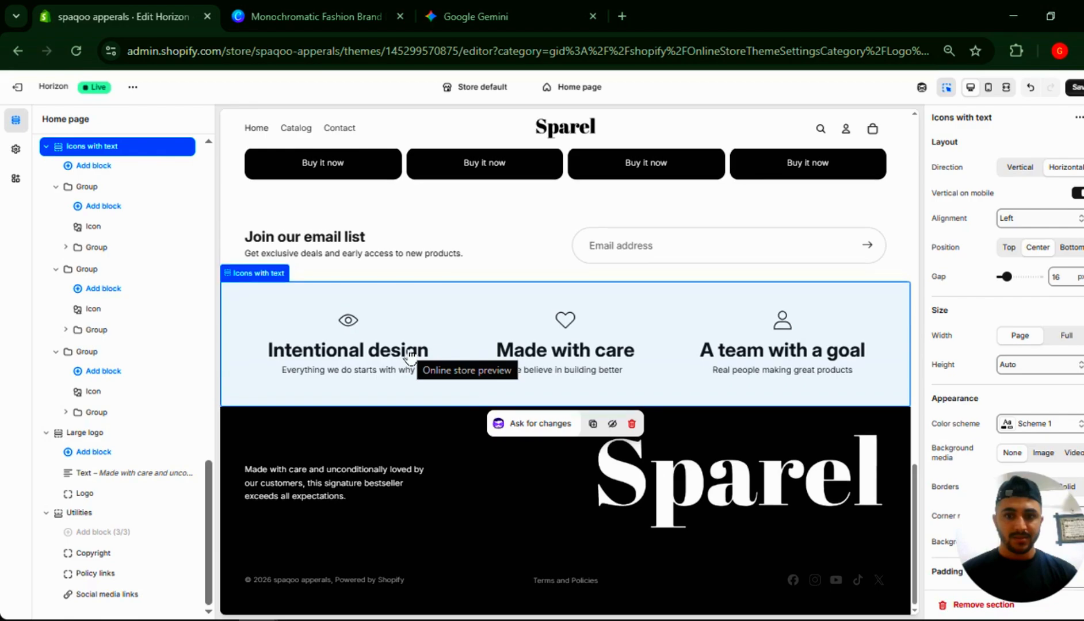
scroll(410, 354, up, 3)
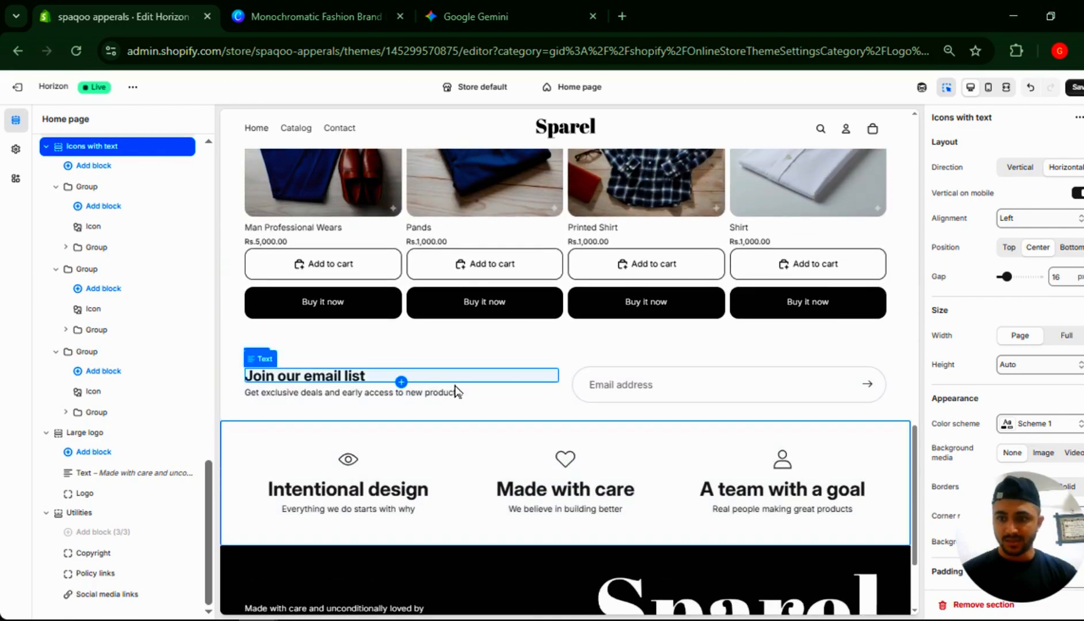
click(303, 354)
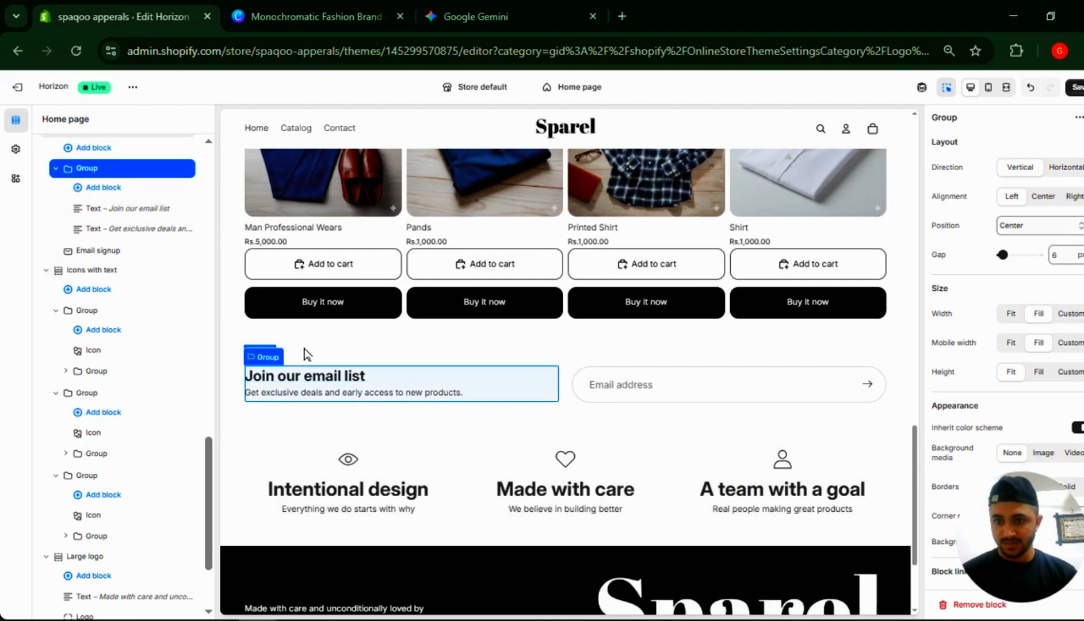
click(237, 385)
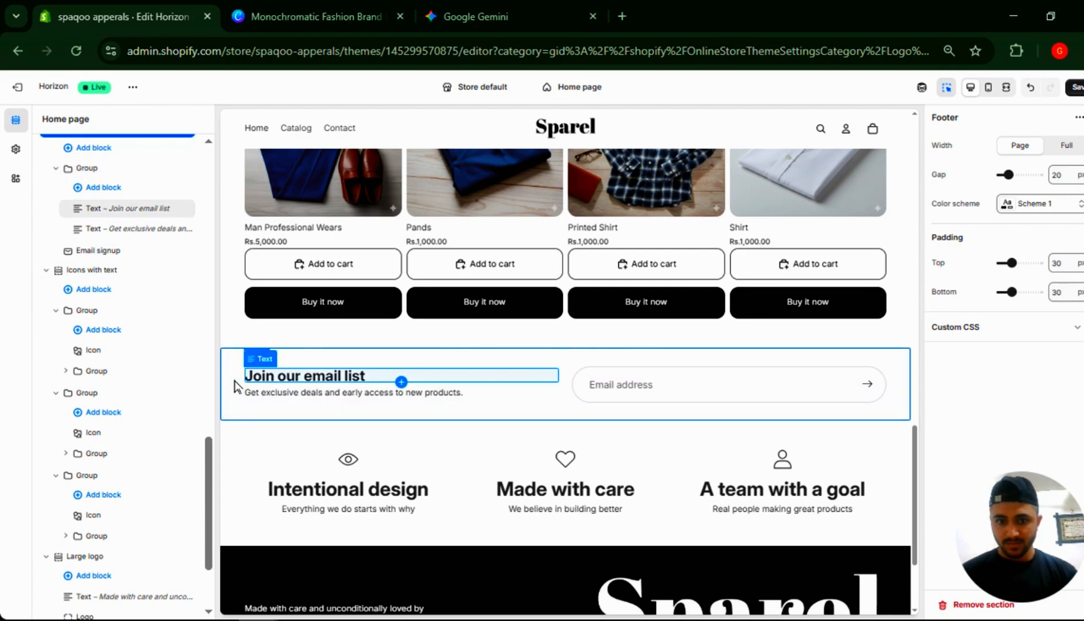
double_click(235, 387)
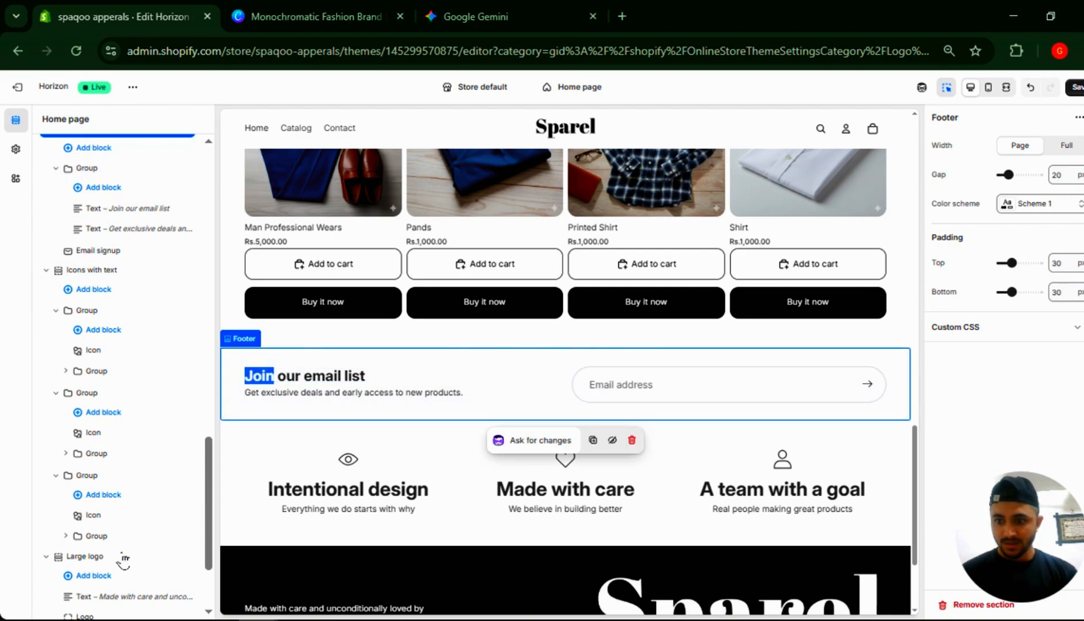
scroll(123, 561, down, 3)
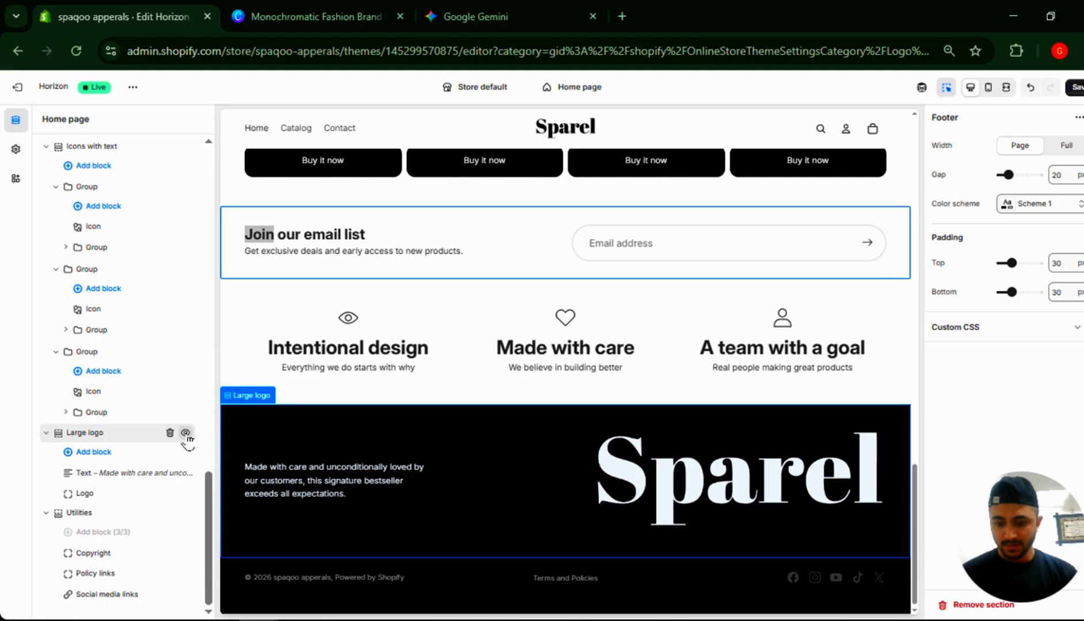
click(185, 432)
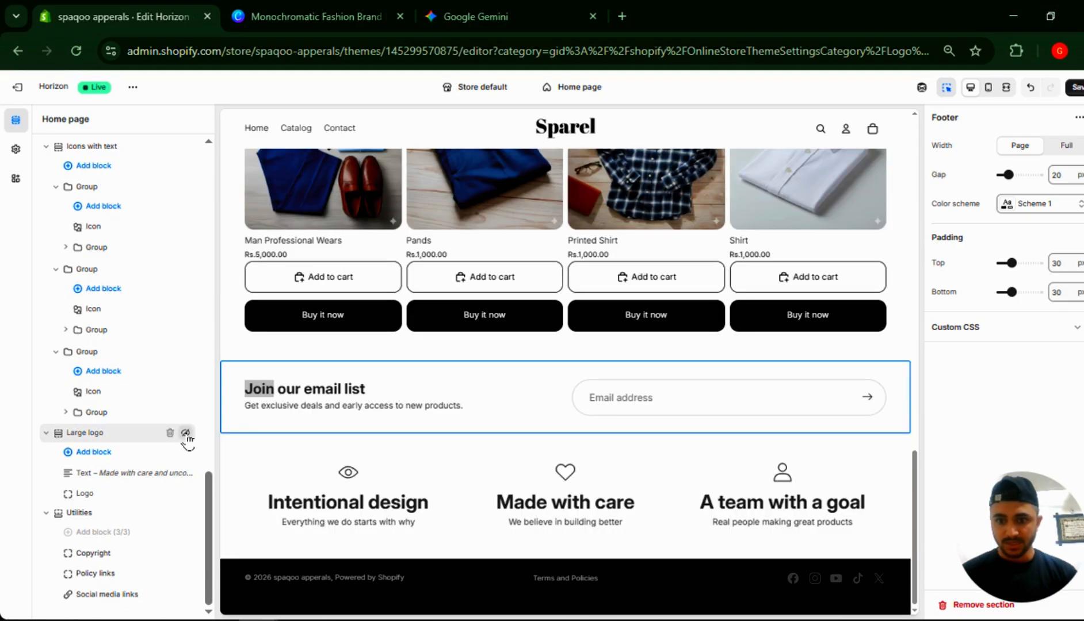
click(185, 433)
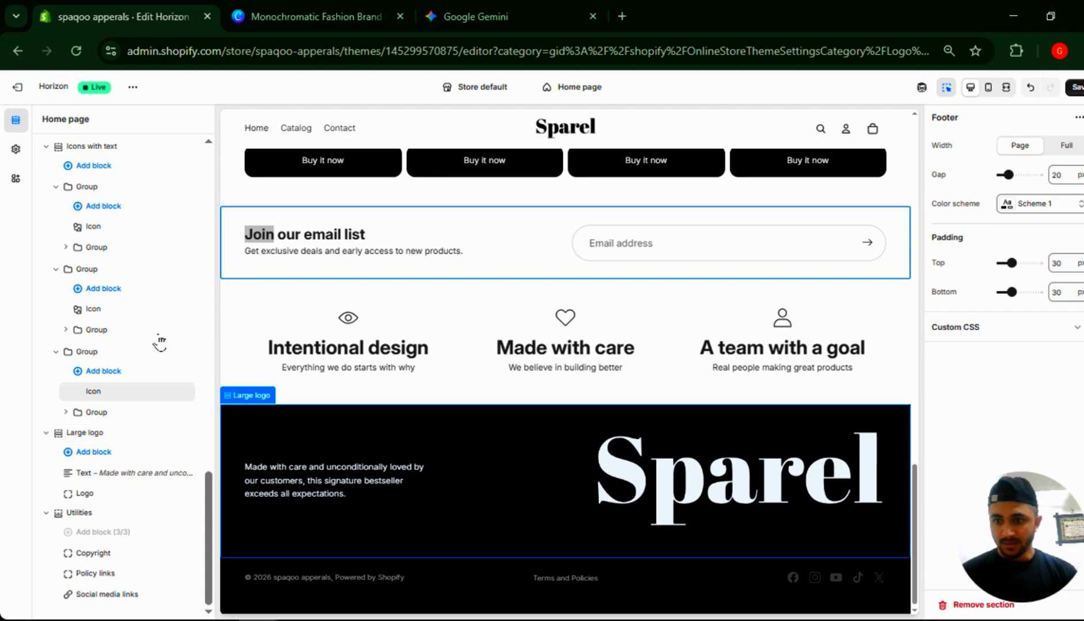
- Hide the Footer section that contains the Join our email list signup
scroll(154, 266, up, 2)
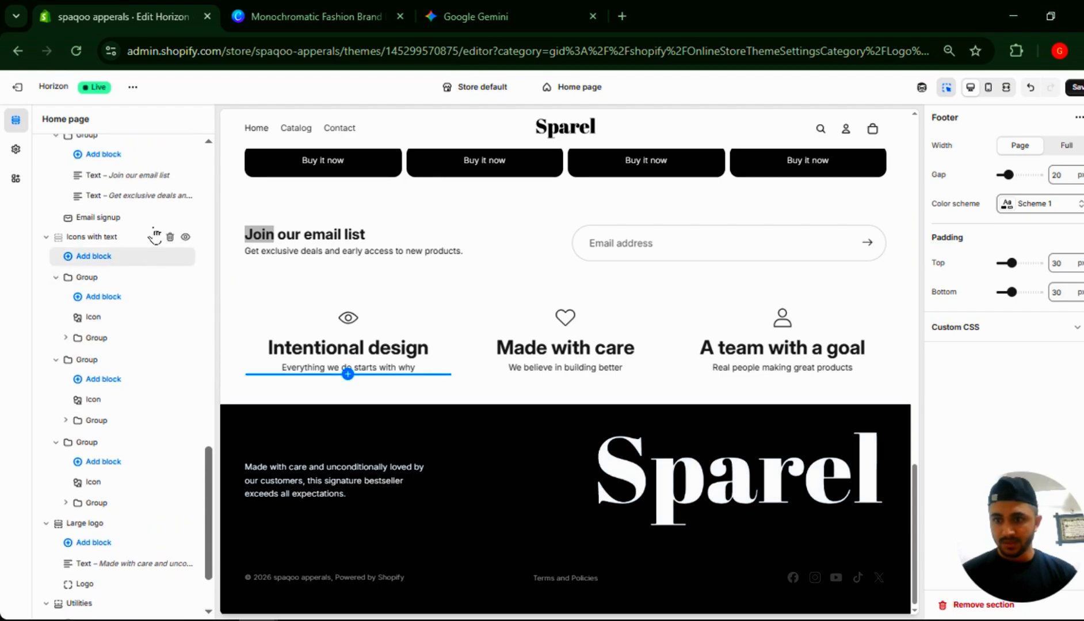
scroll(157, 239, up, 2)
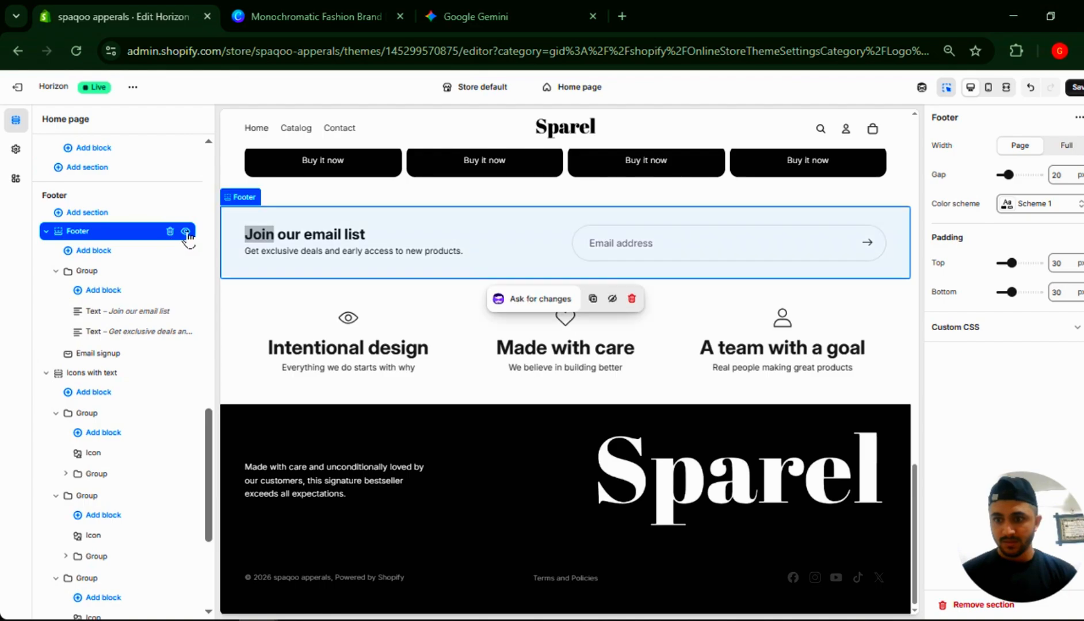
click(186, 231)
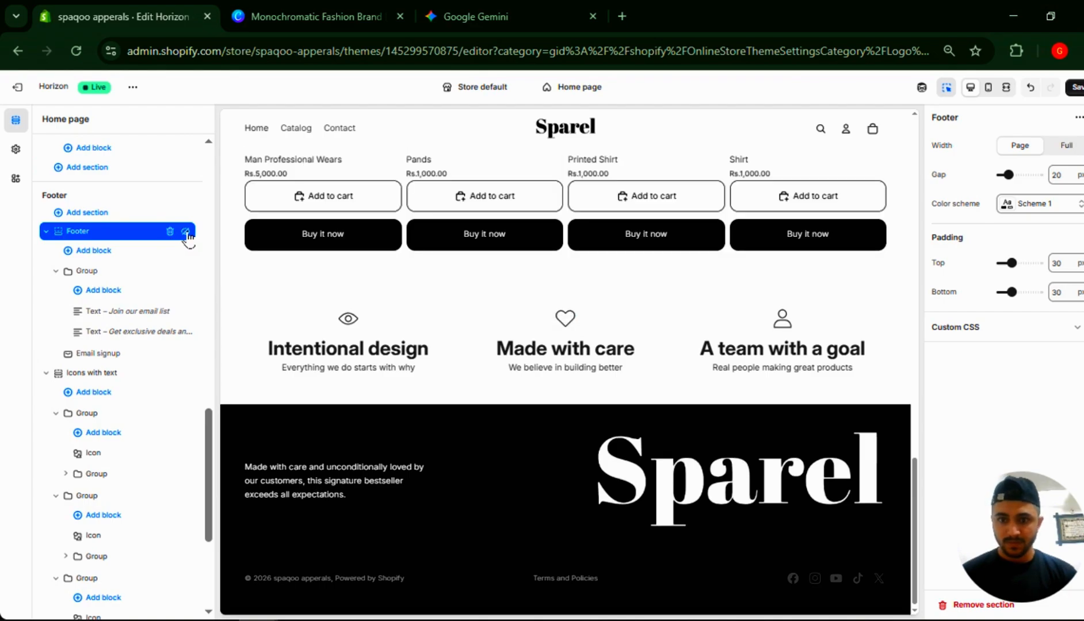
click(186, 231)
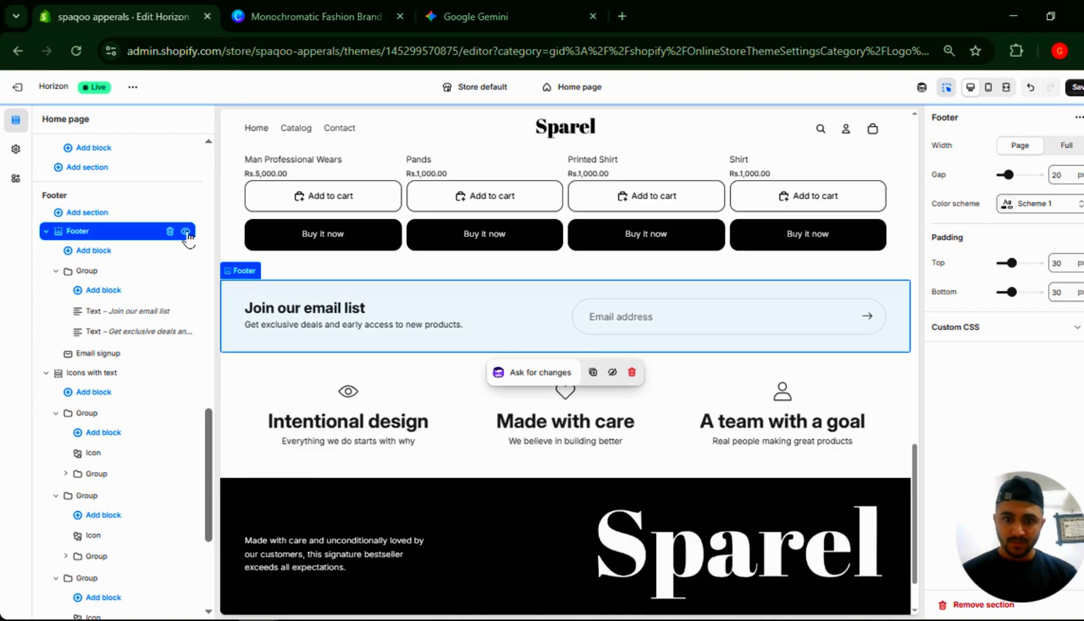
click(185, 232)
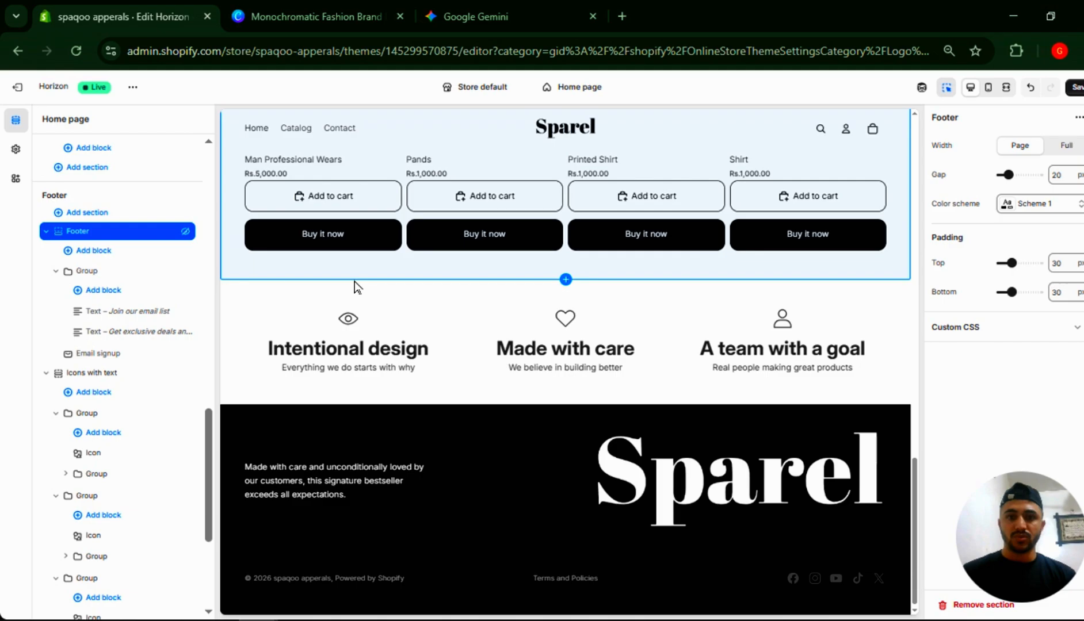
- Show the hidden Footer section again and move the Icons with text section directly above it
scroll(356, 286, up, 5)
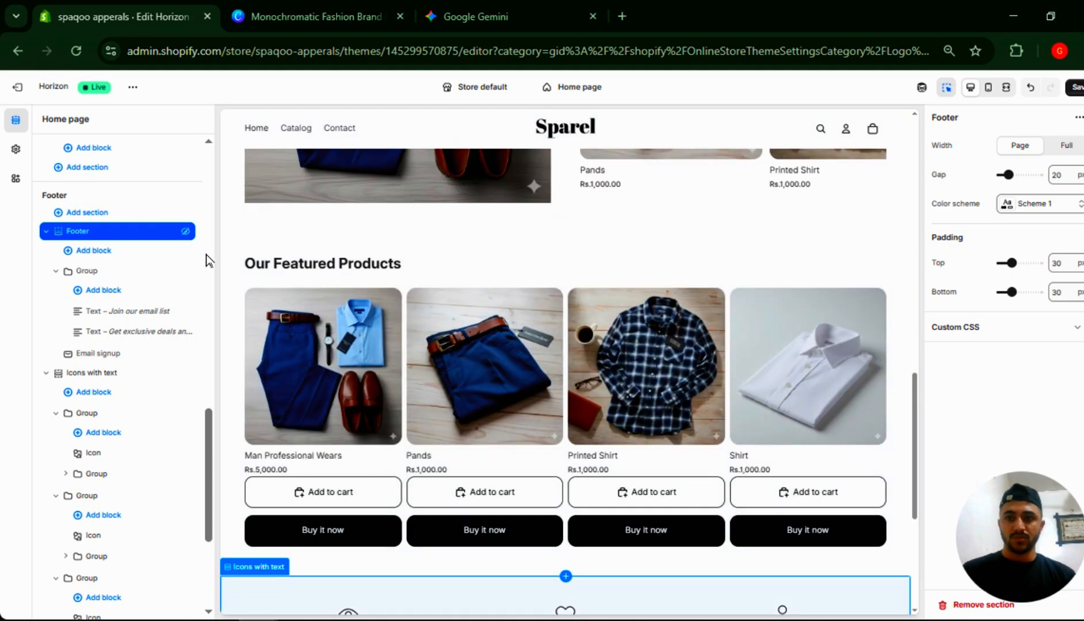
click(186, 232)
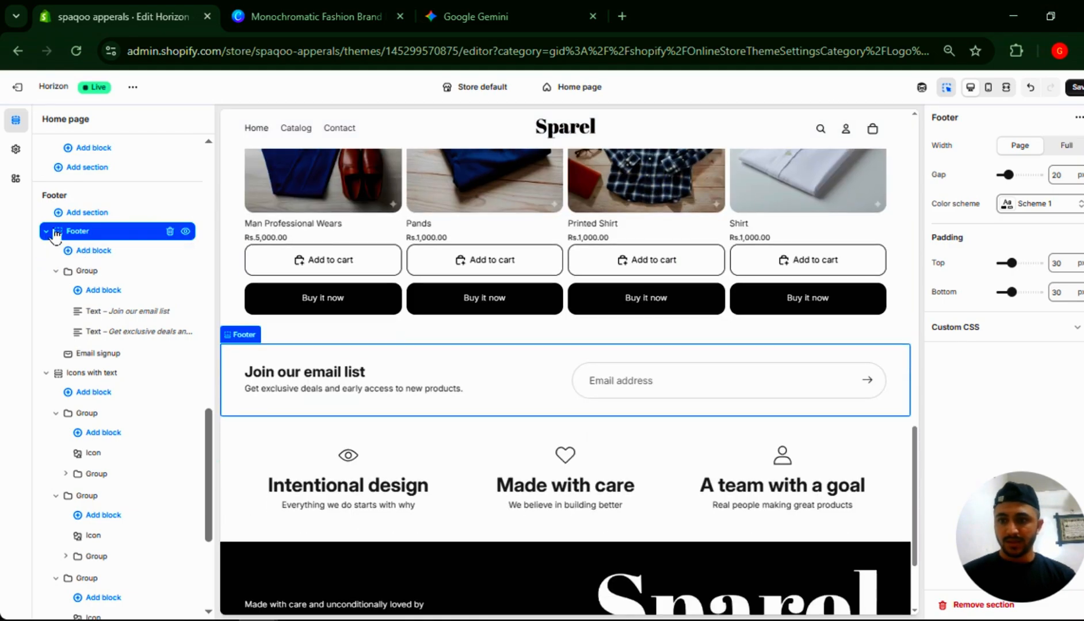
click(47, 373)
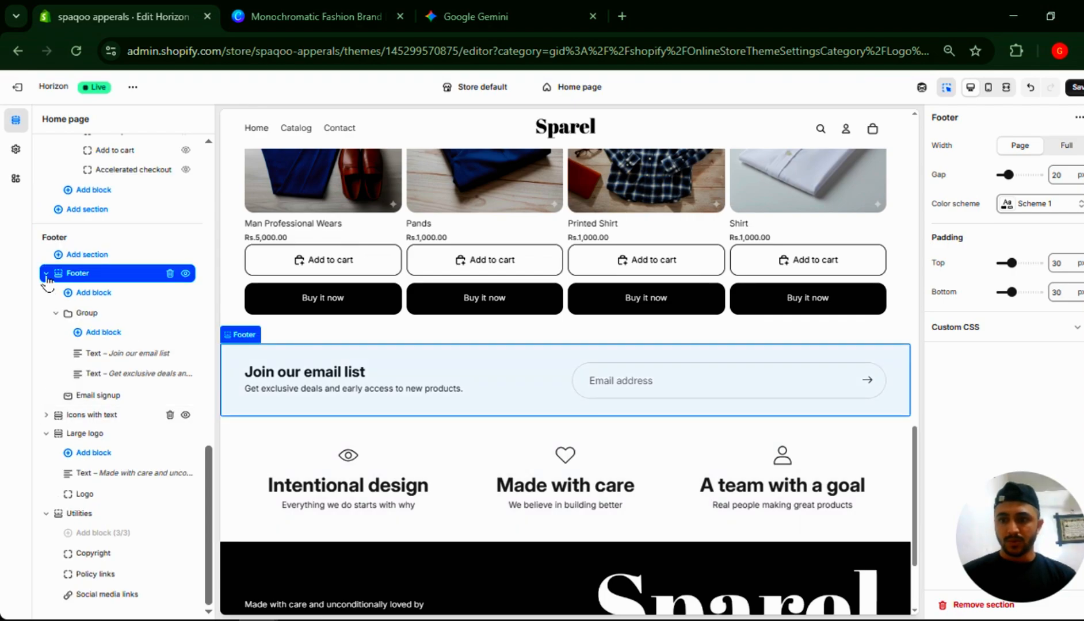
click(47, 275)
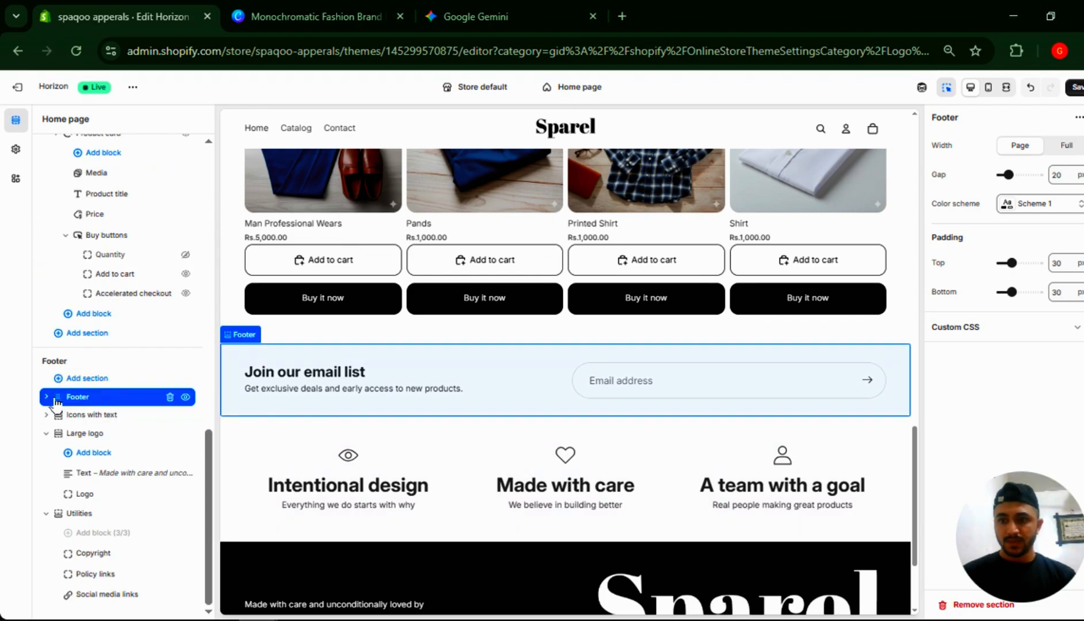
drag(57, 423, 55, 420)
drag(54, 420, 54, 429)
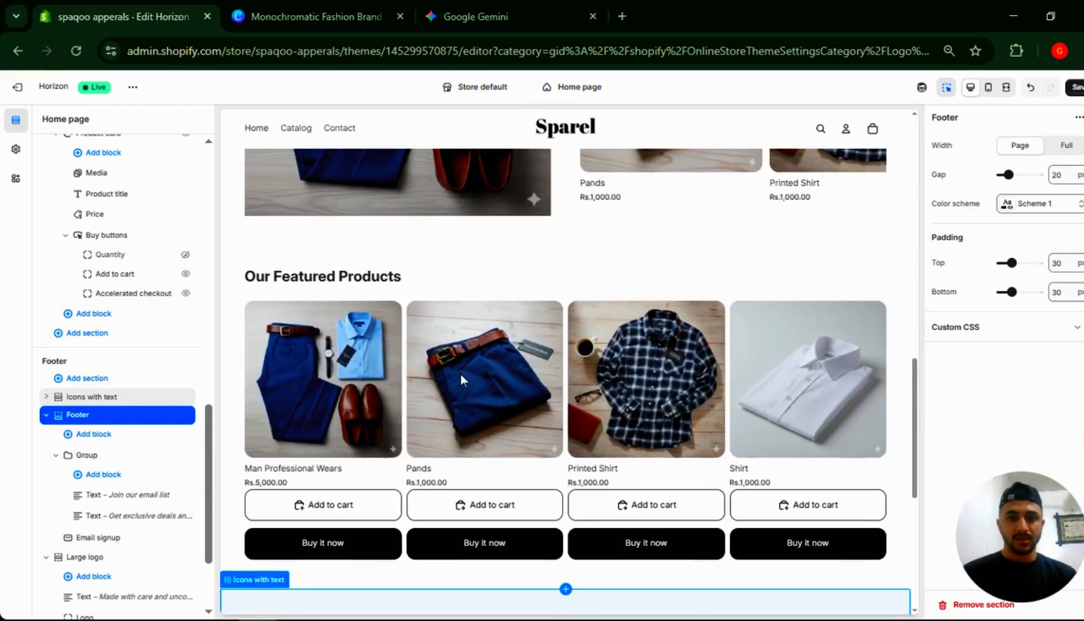
- Examine the Pands product page in the preview, including its recommendations and footer, and open the Catalog page
click(461, 374)
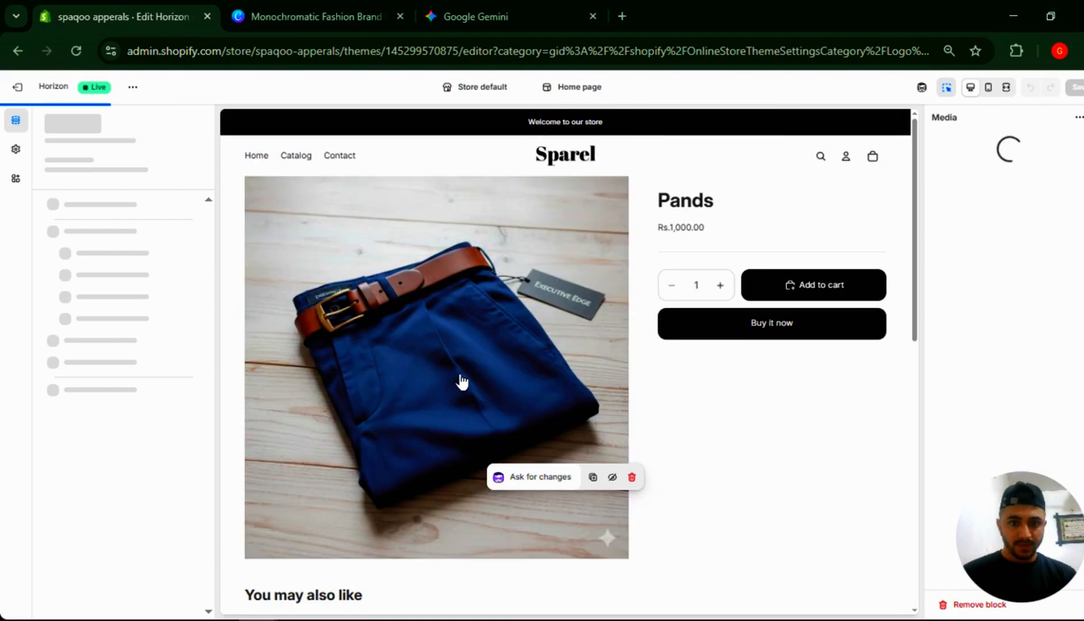
scroll(461, 381, down, 10)
scroll(463, 380, up, 7)
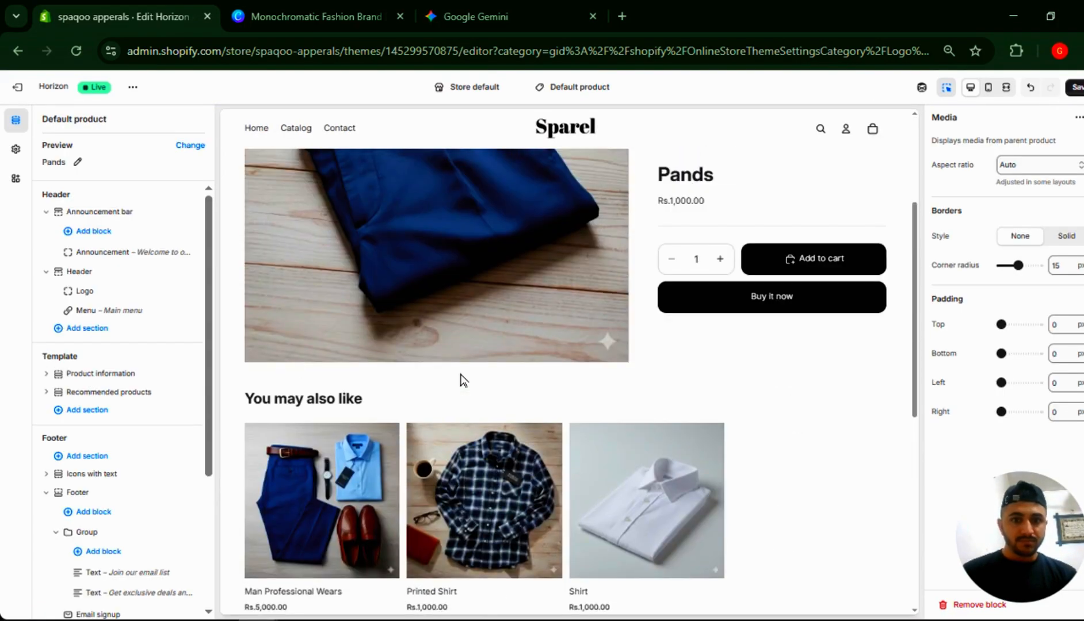
scroll(464, 380, down, 10)
scroll(460, 379, up, 15)
scroll(462, 381, down, 1)
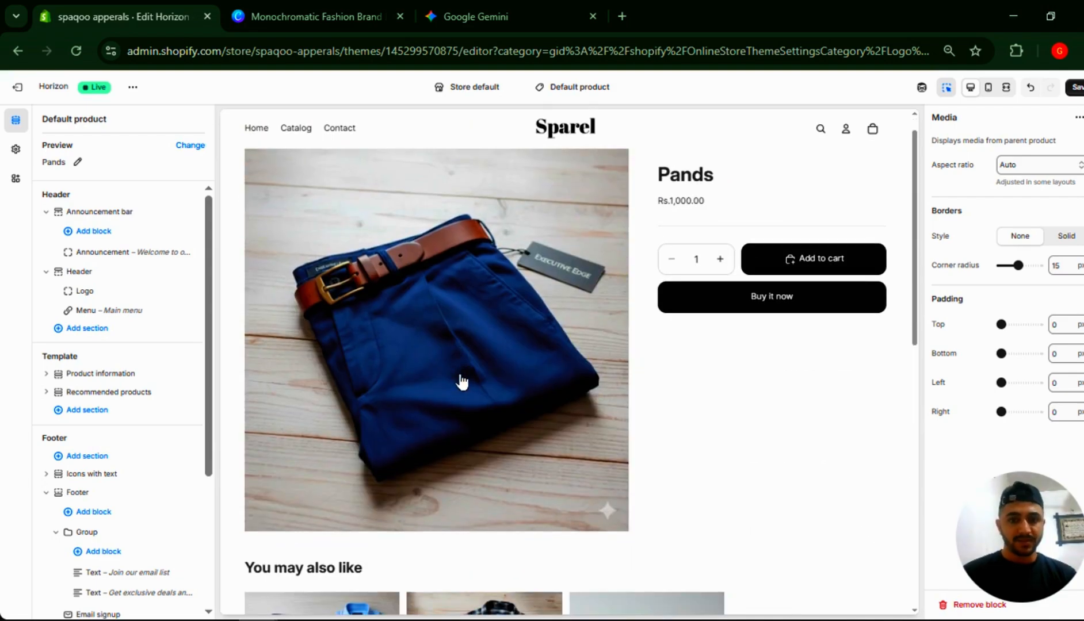
scroll(461, 381, up, 1)
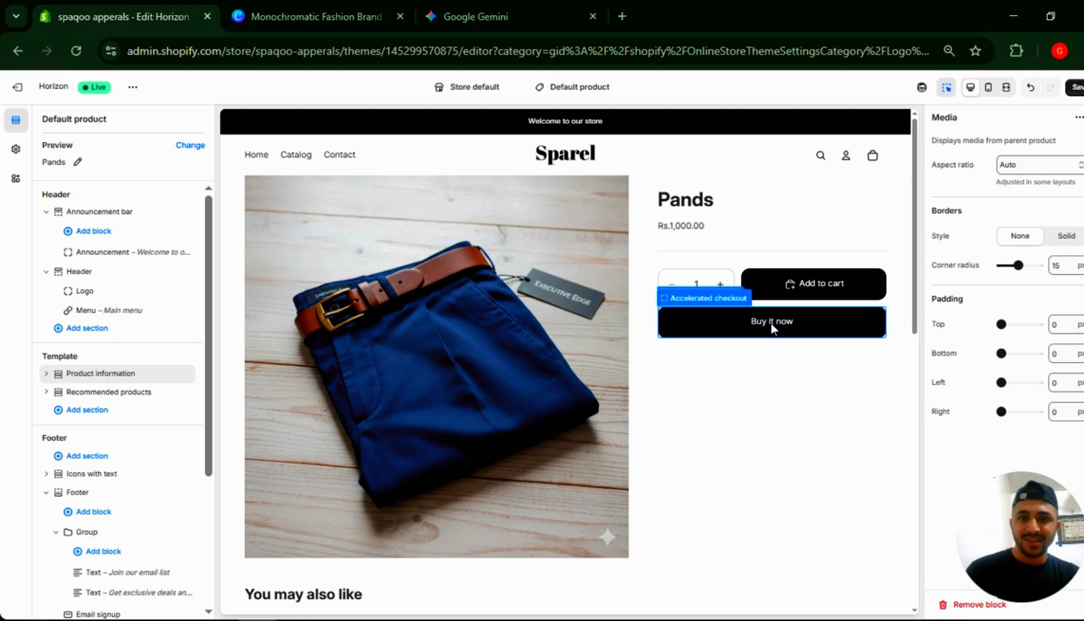
scroll(770, 325, down, 8)
scroll(774, 329, up, 4)
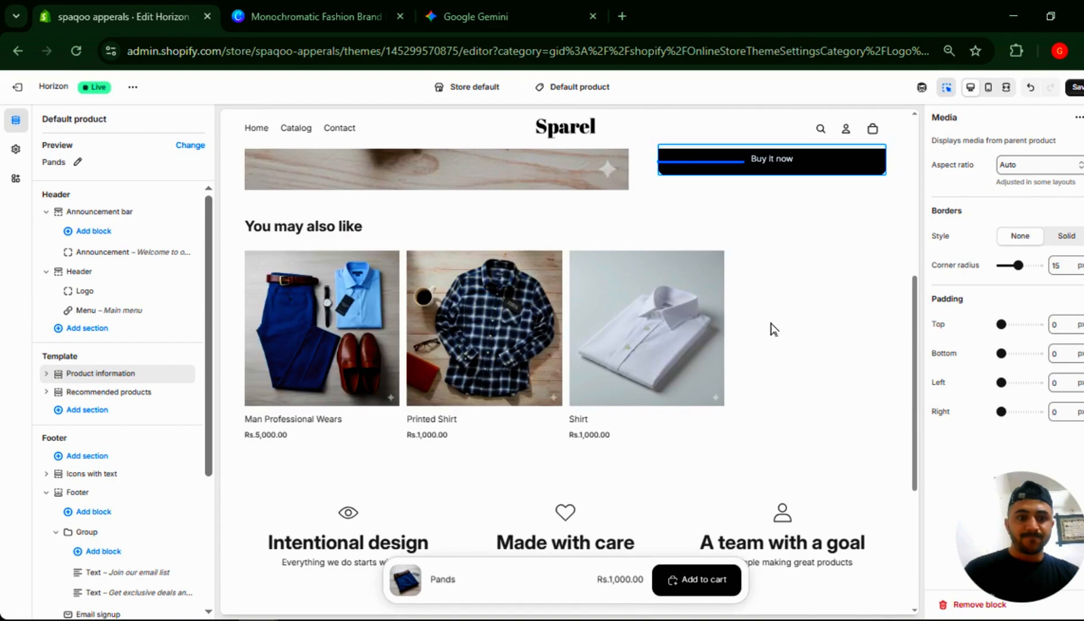
scroll(771, 324, up, 5)
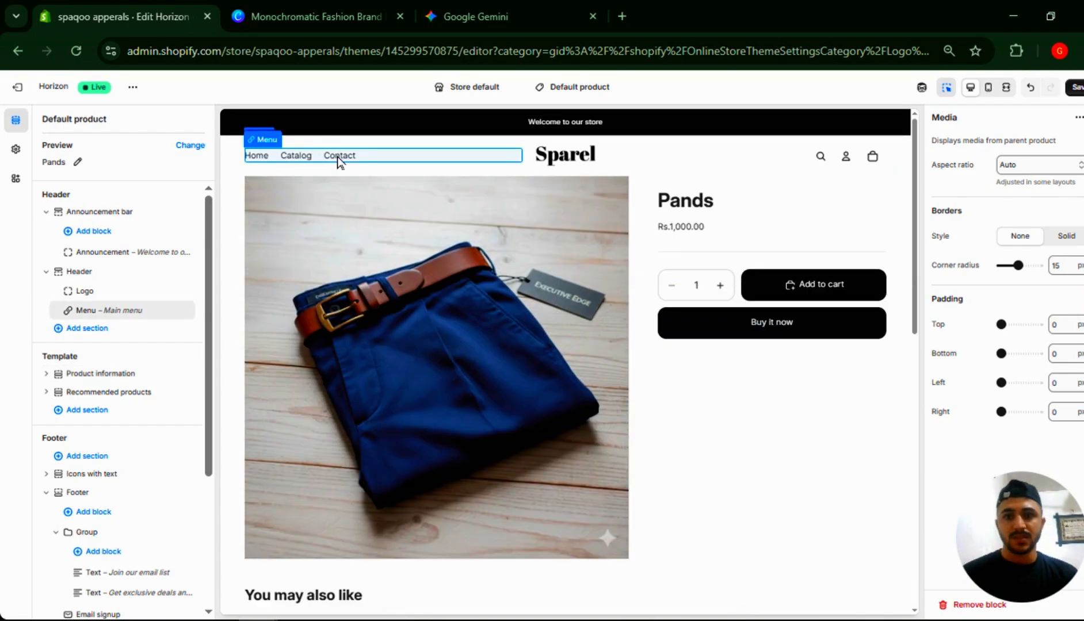
click(563, 153)
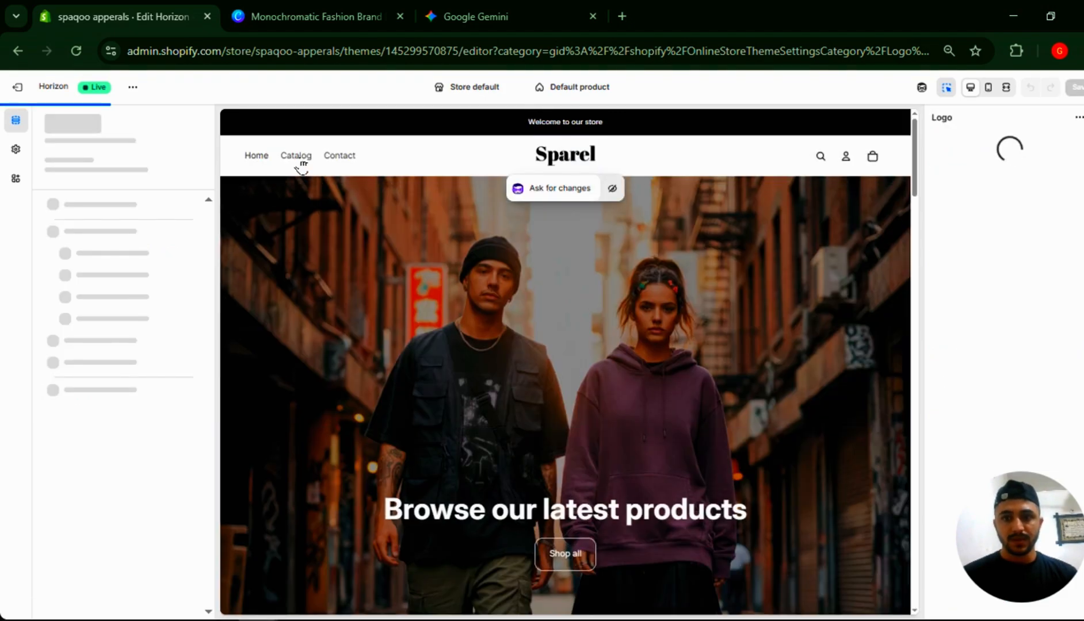
click(296, 156)
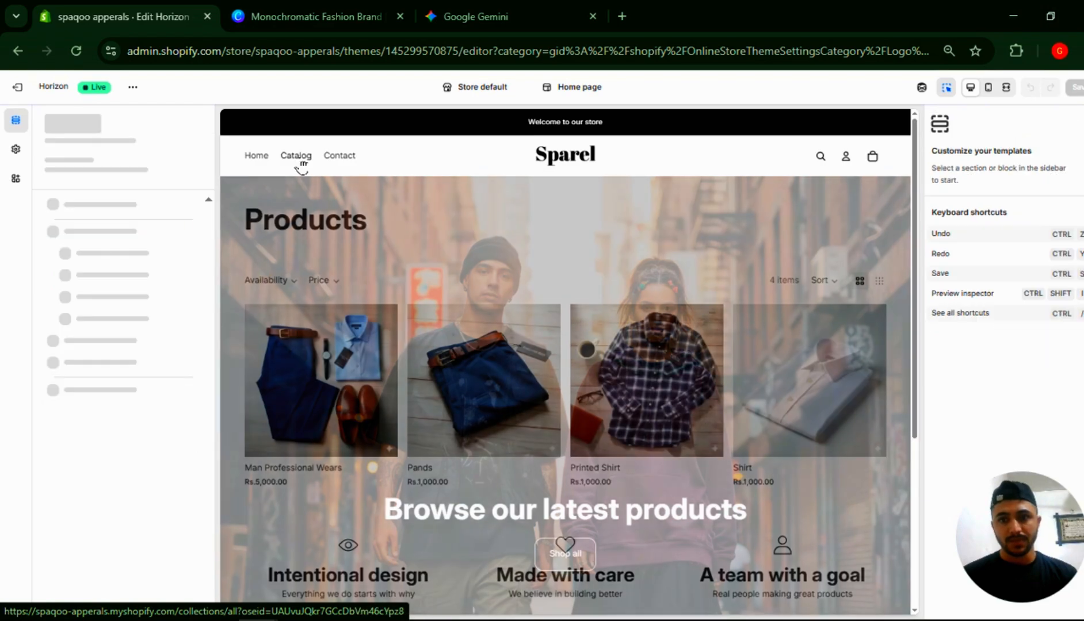
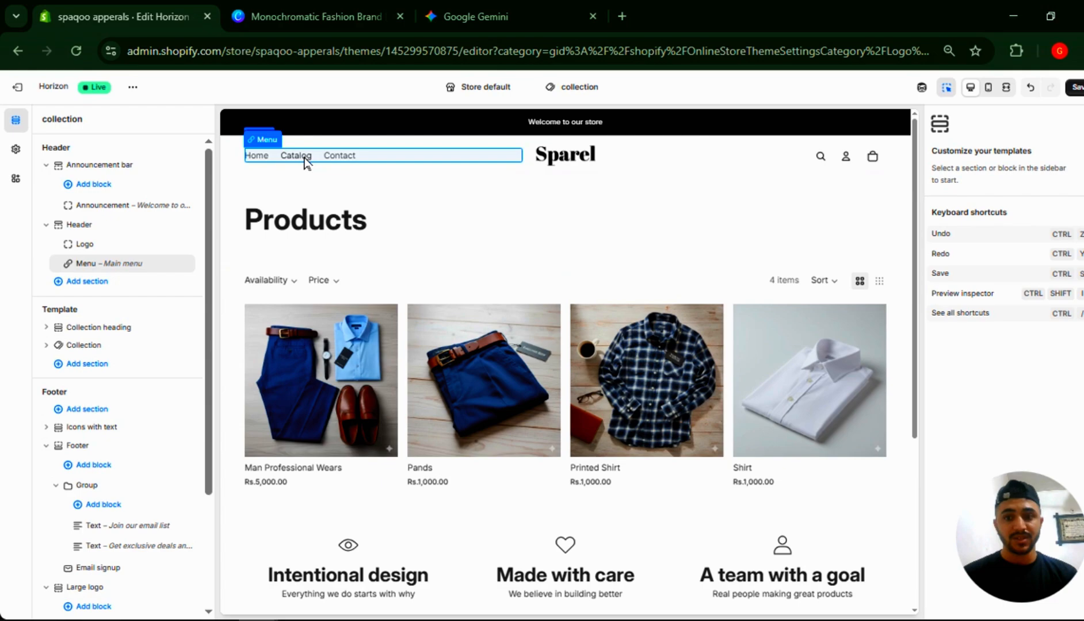
- Switch to the Shopify admin window and open the Main menu among the store's content menus for editing
key(alt+Tab)
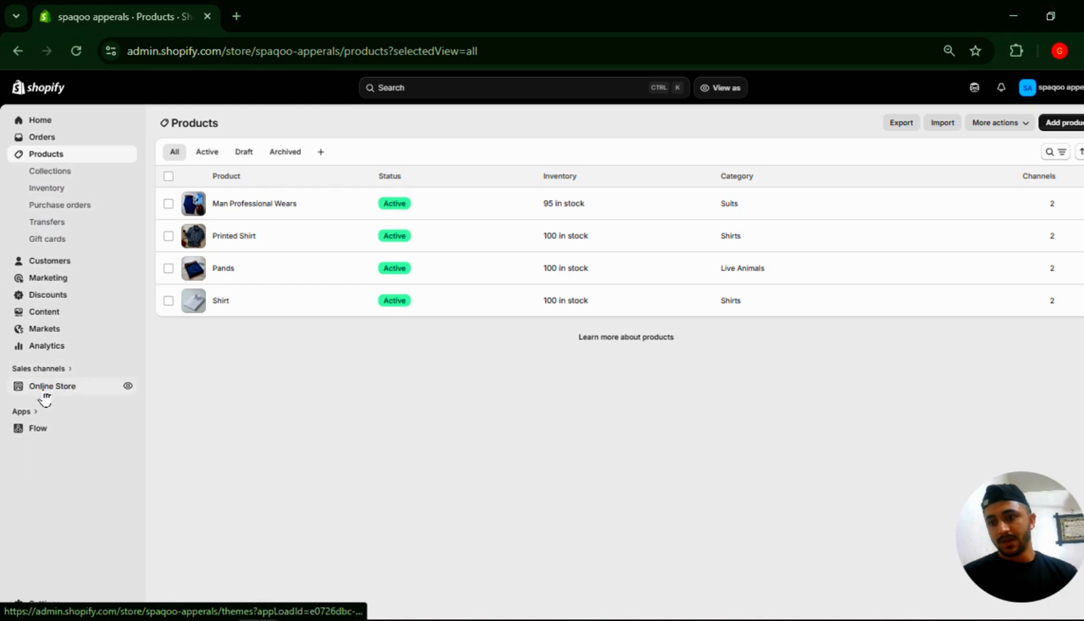
click(48, 313)
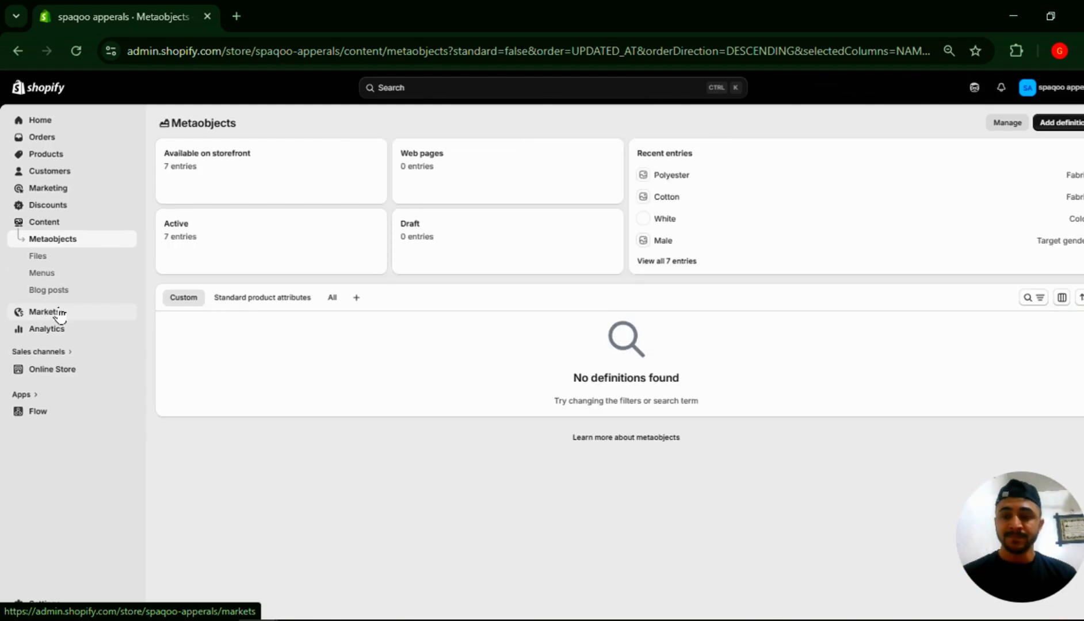
click(75, 280)
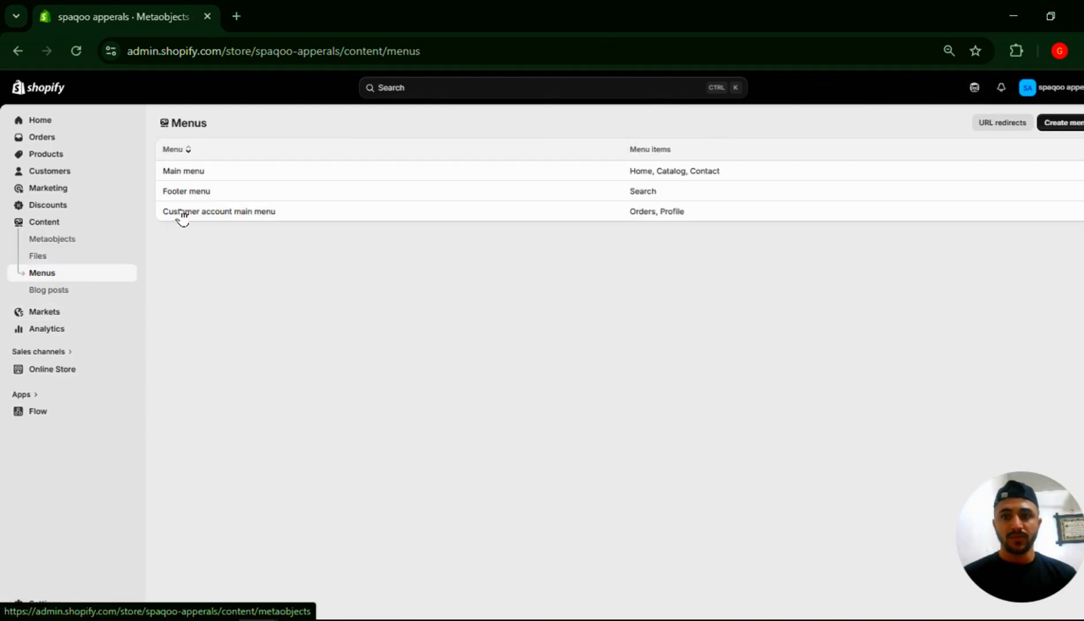
click(211, 173)
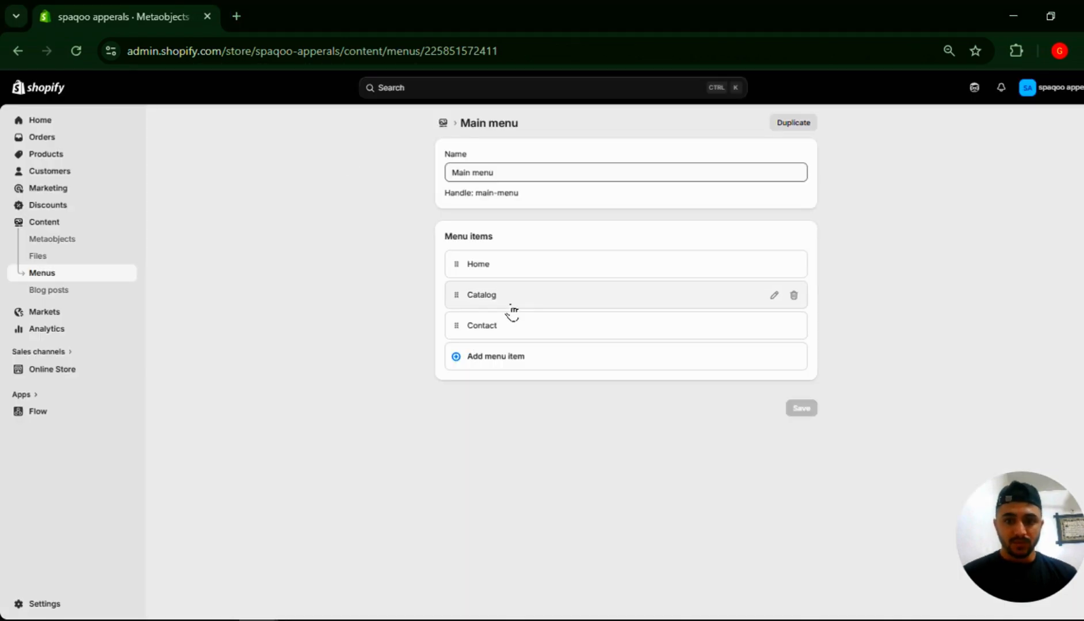
- Rename the Catalog item of the main menu as Collections and accept the change
click(750, 301)
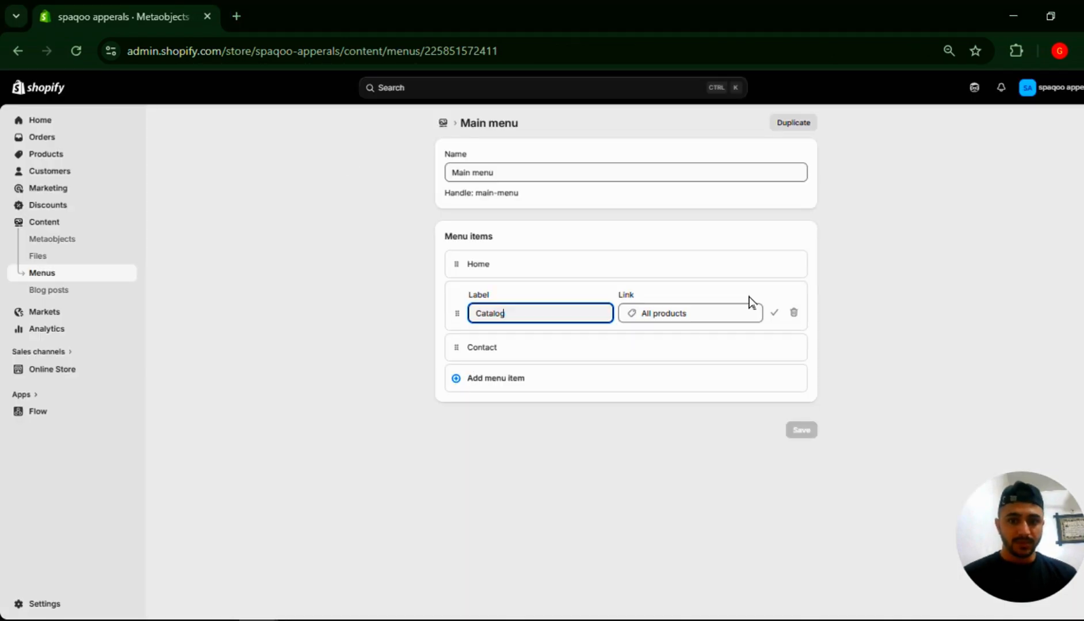
click(576, 321)
double_click(575, 321)
click(575, 321)
click(575, 321)
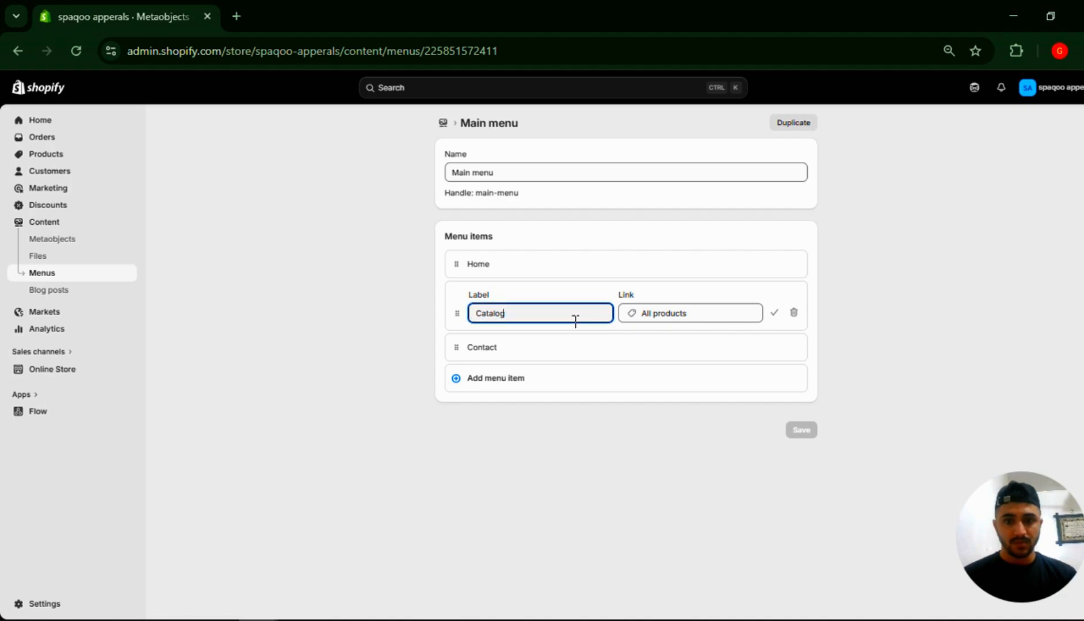
double_click(575, 322)
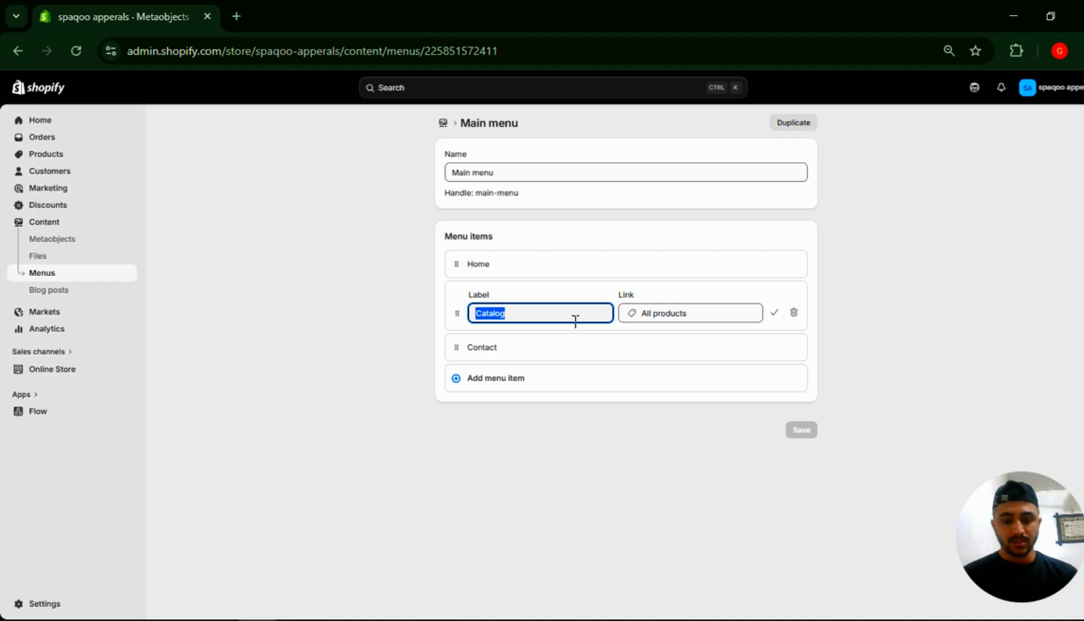
text(Collection)
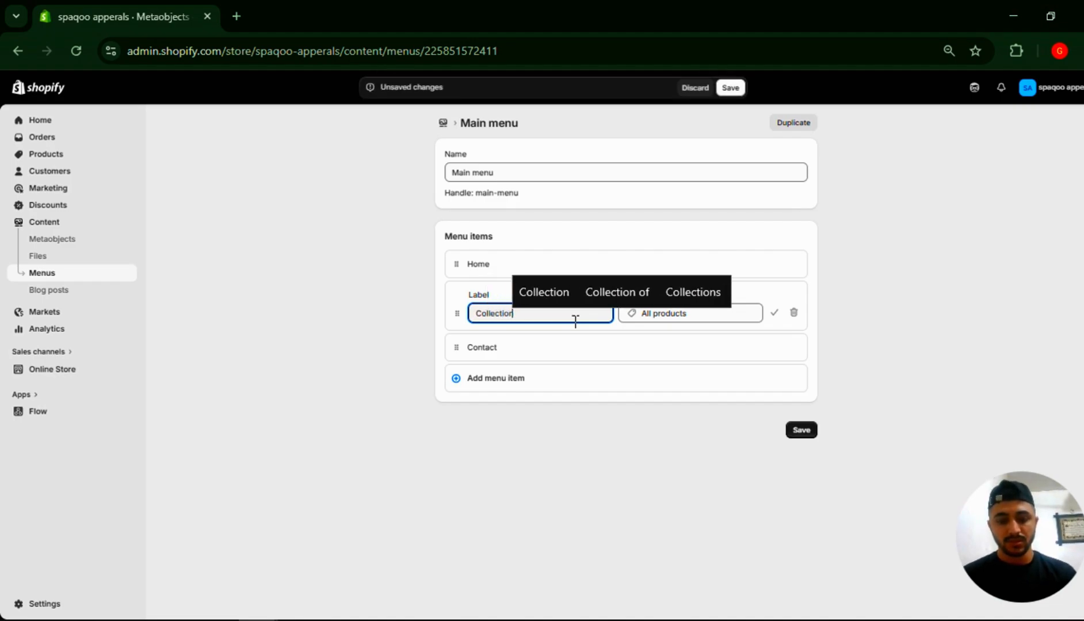
text(s)
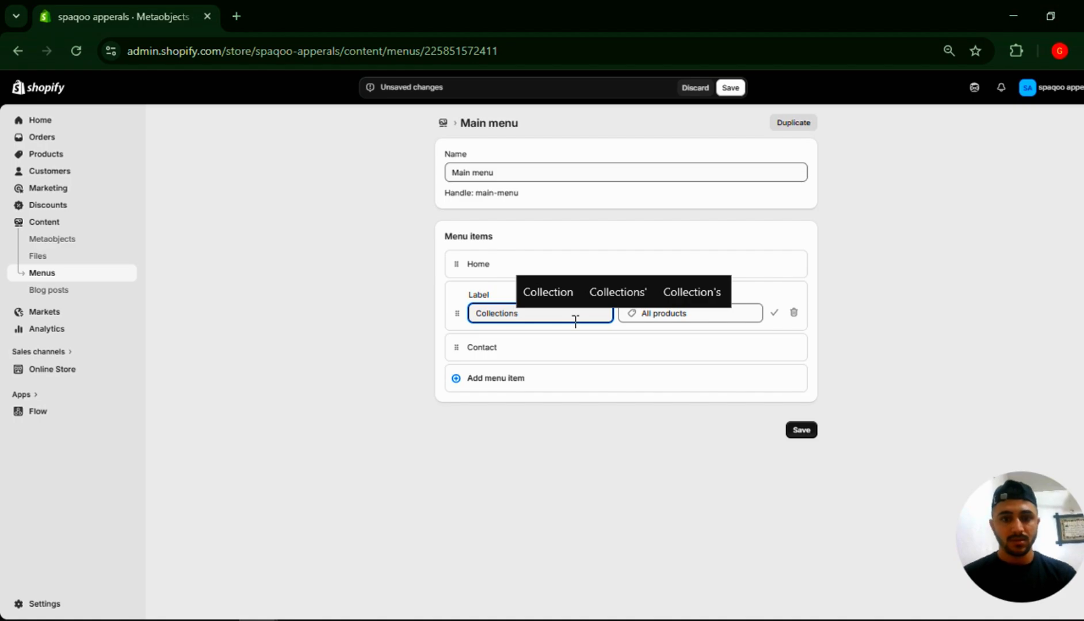
click(774, 312)
- Add a main menu item linked to the Man Professional Wears product, using the product name as its label
click(485, 361)
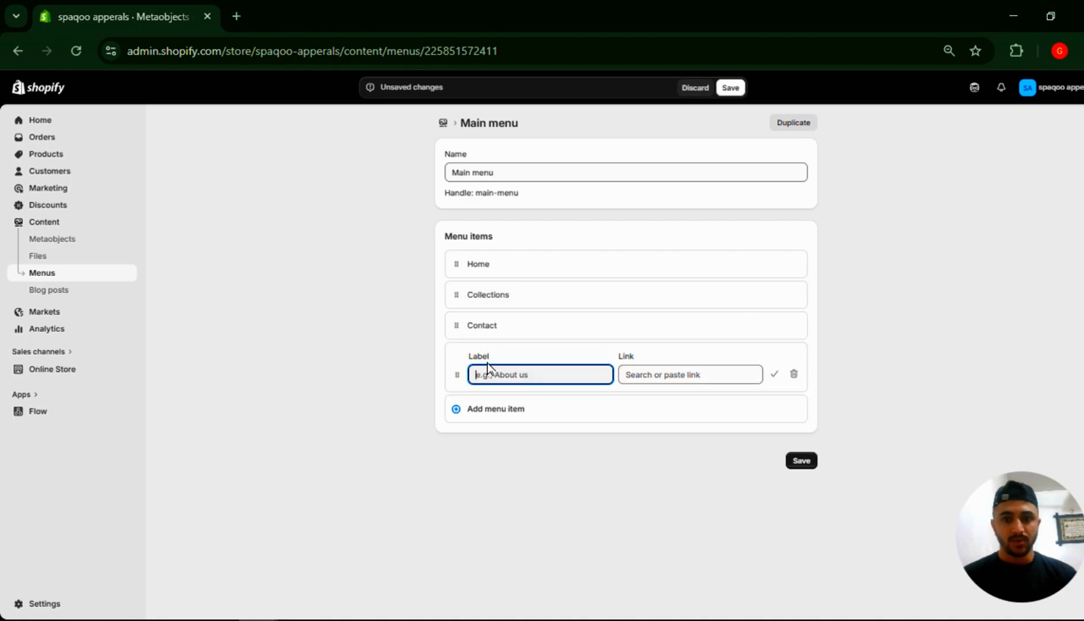
click(708, 376)
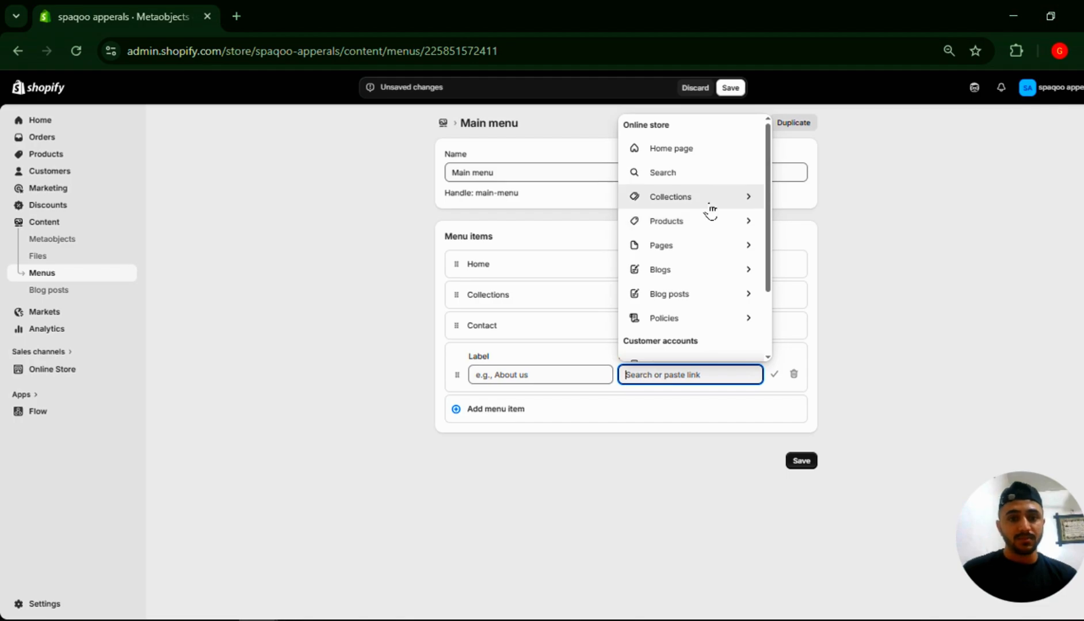
click(709, 201)
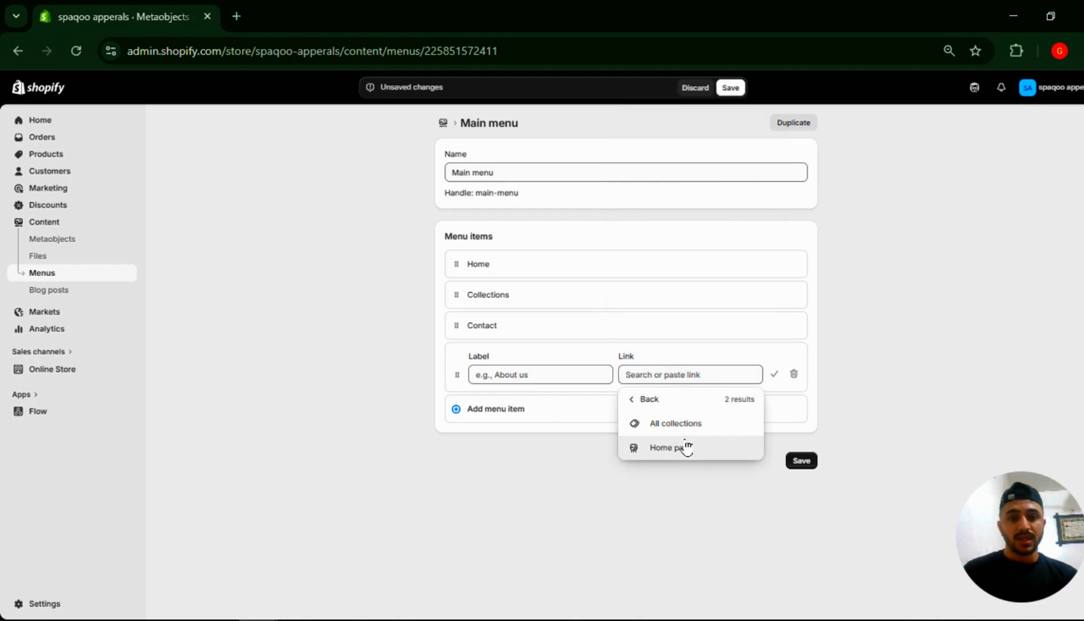
click(648, 403)
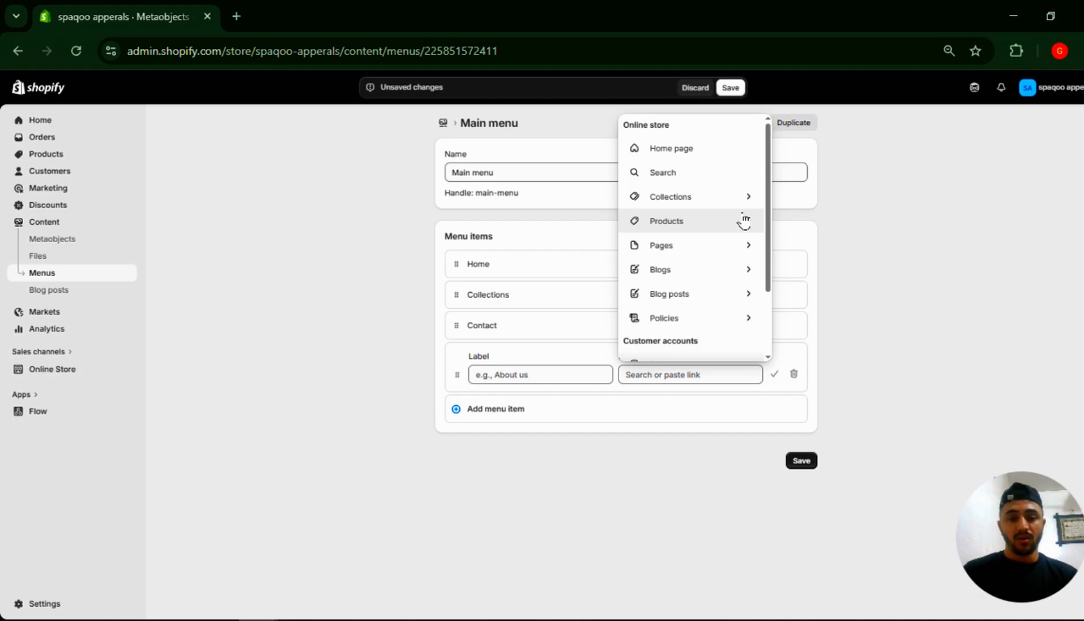
click(718, 230)
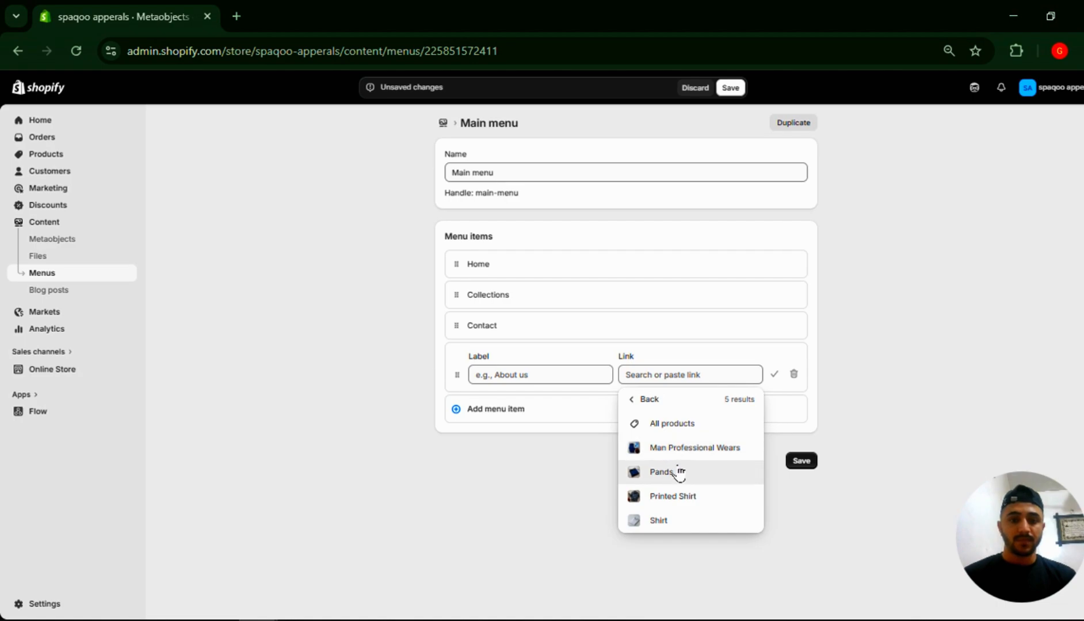
click(679, 453)
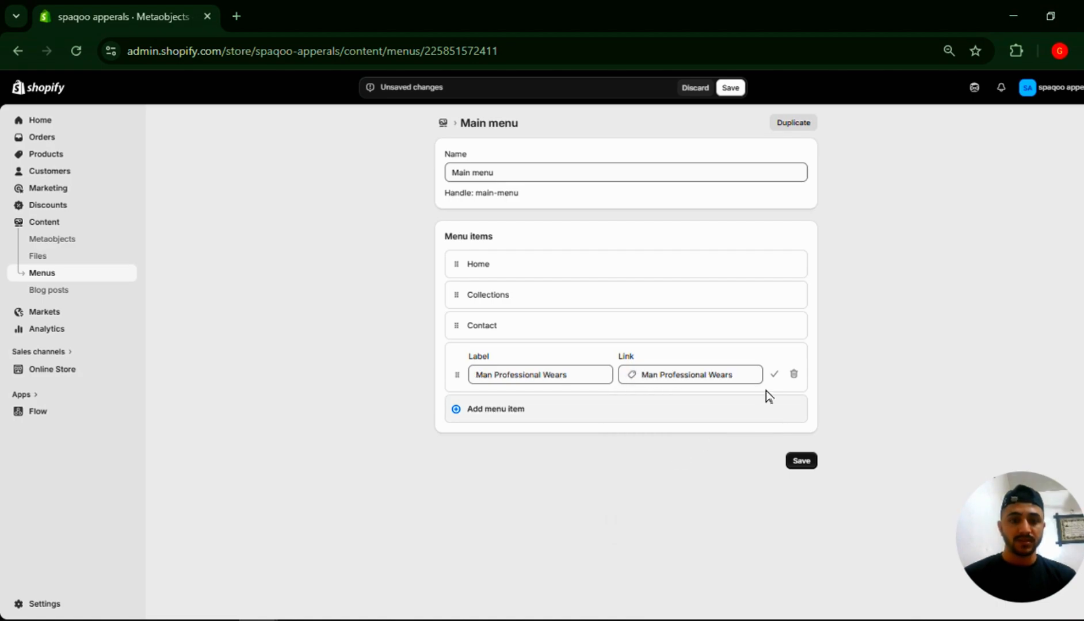
click(774, 375)
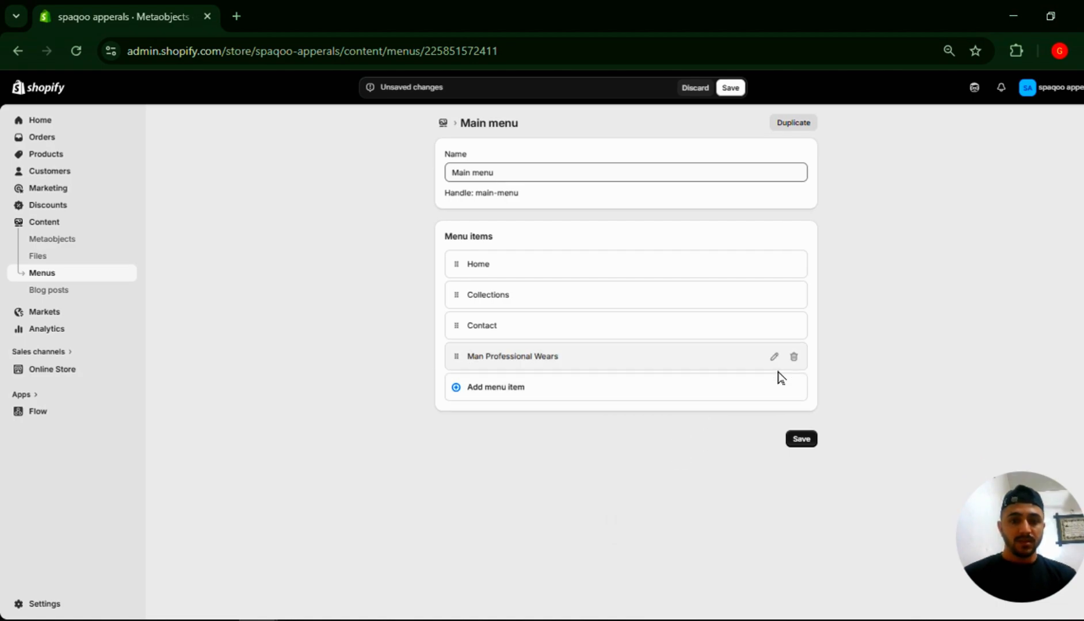
- Add a main menu item linked to the Pands product, using the product name as its label
click(540, 389)
click(666, 405)
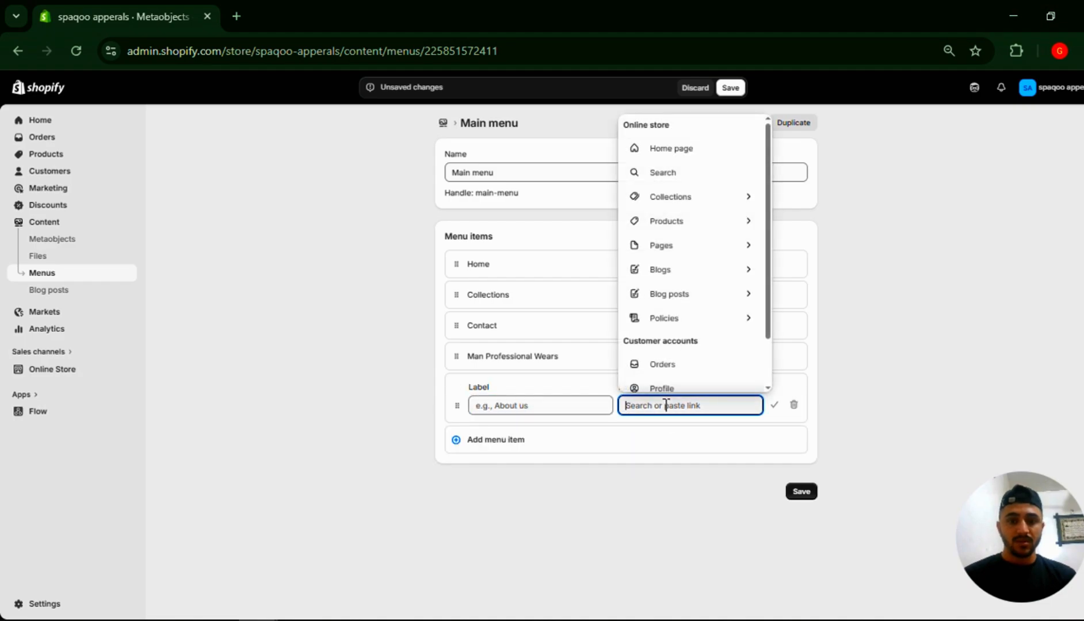
click(670, 223)
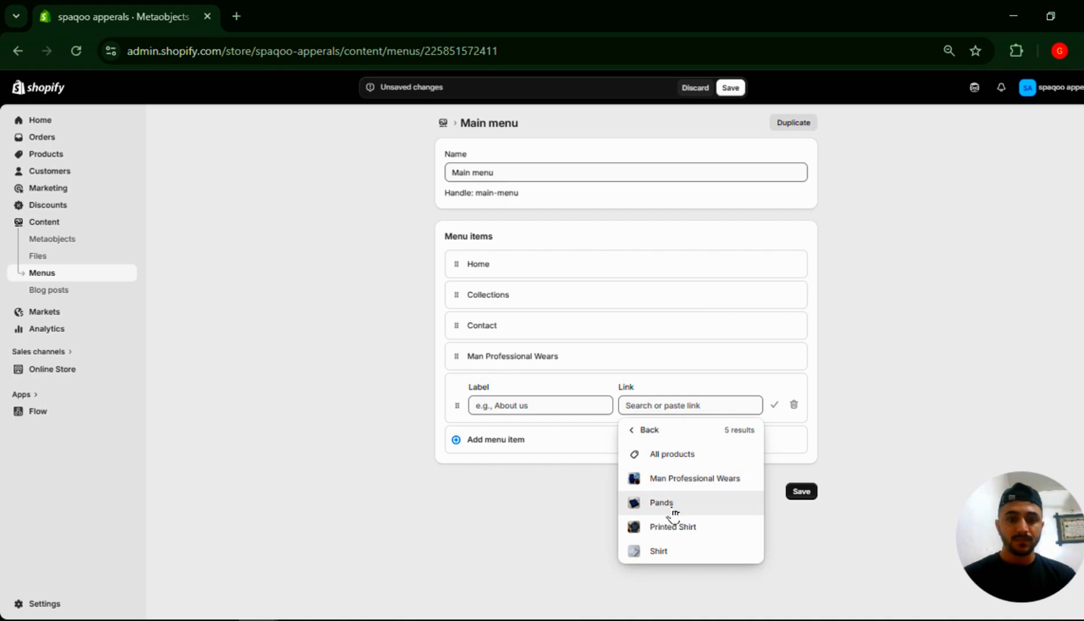
click(662, 503)
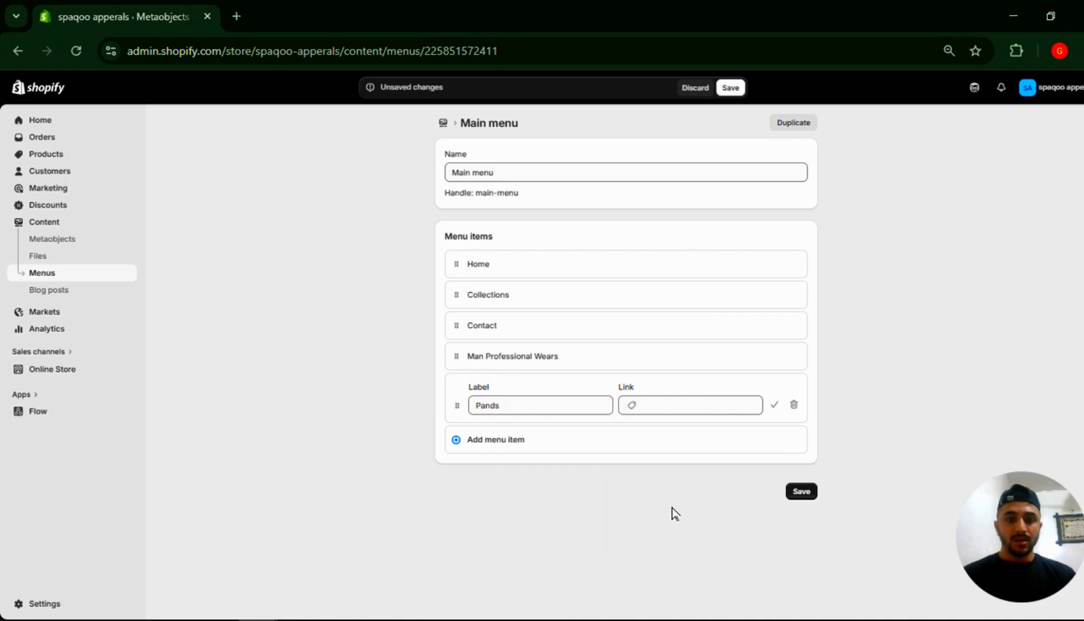
click(774, 405)
- Add a main menu item linked to the Printed Shirt product, using the product name as its label
click(643, 426)
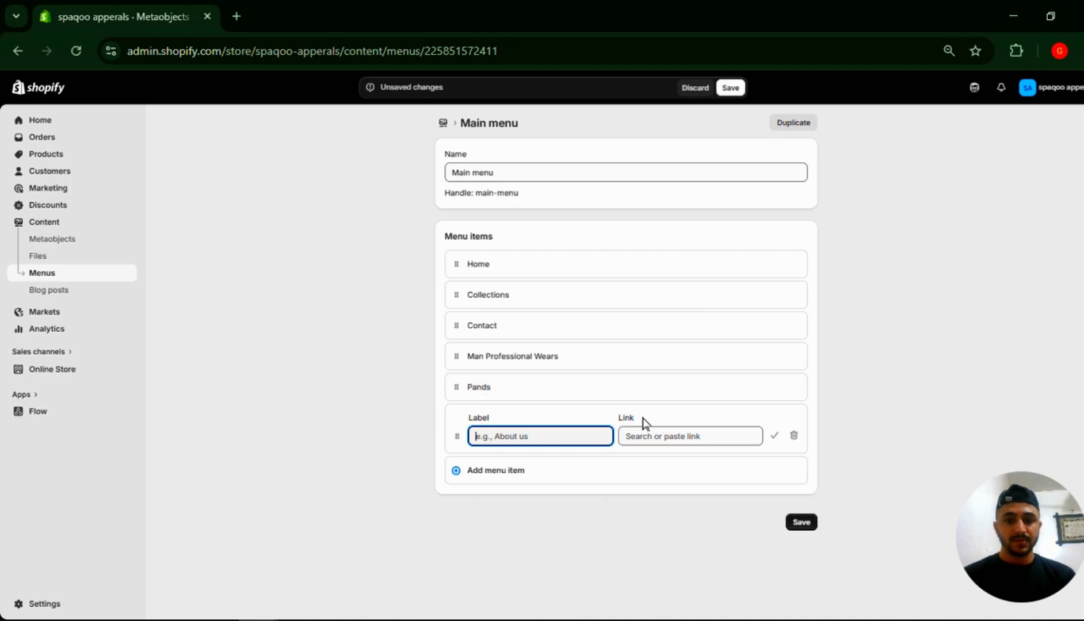
click(678, 442)
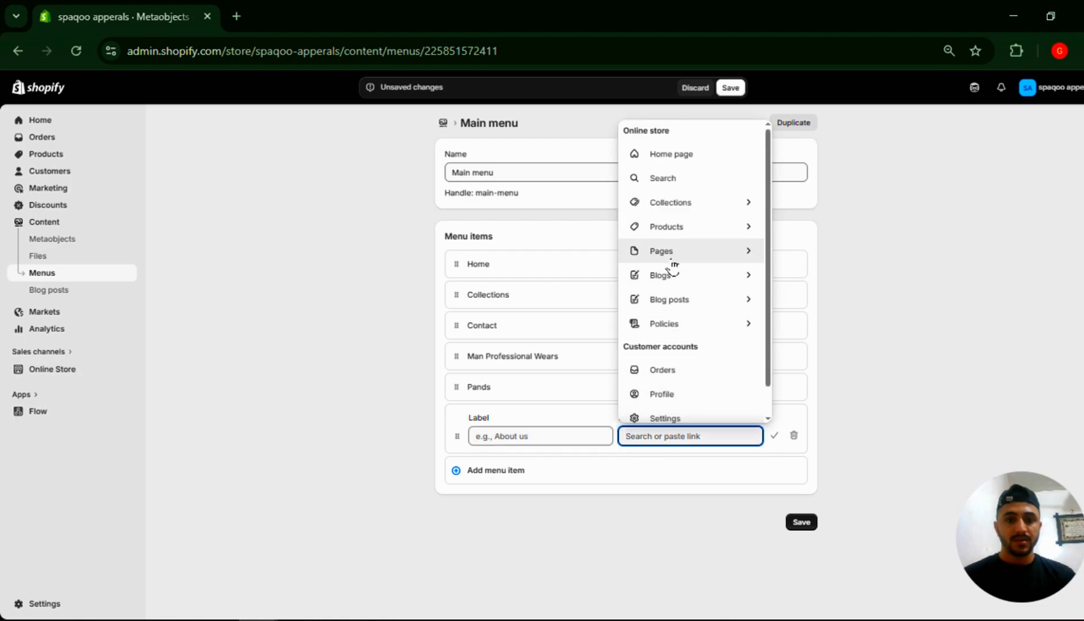
click(657, 227)
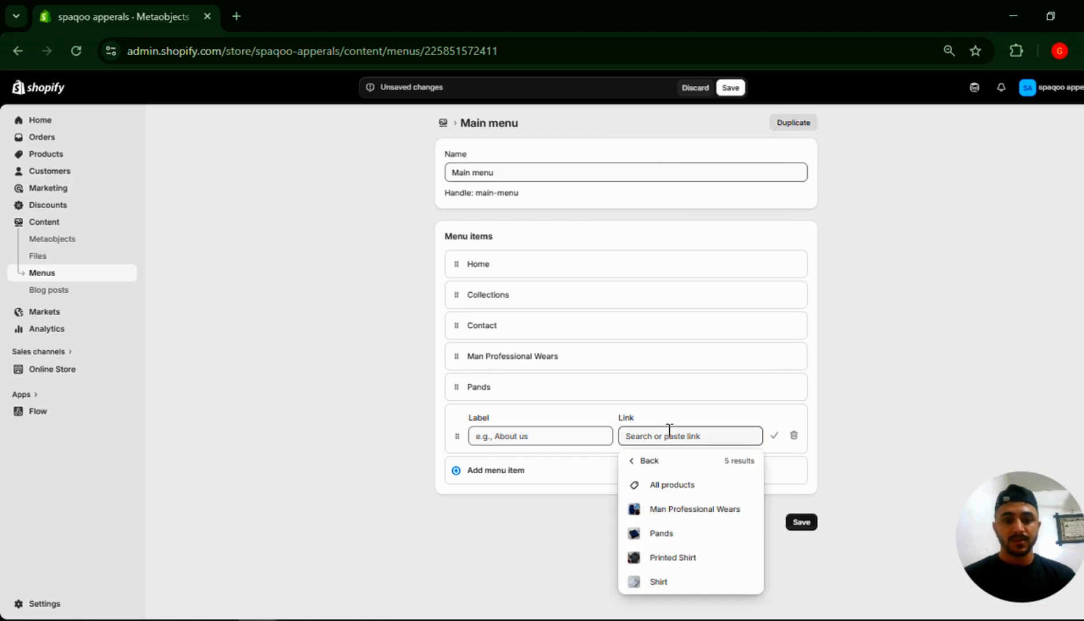
click(670, 559)
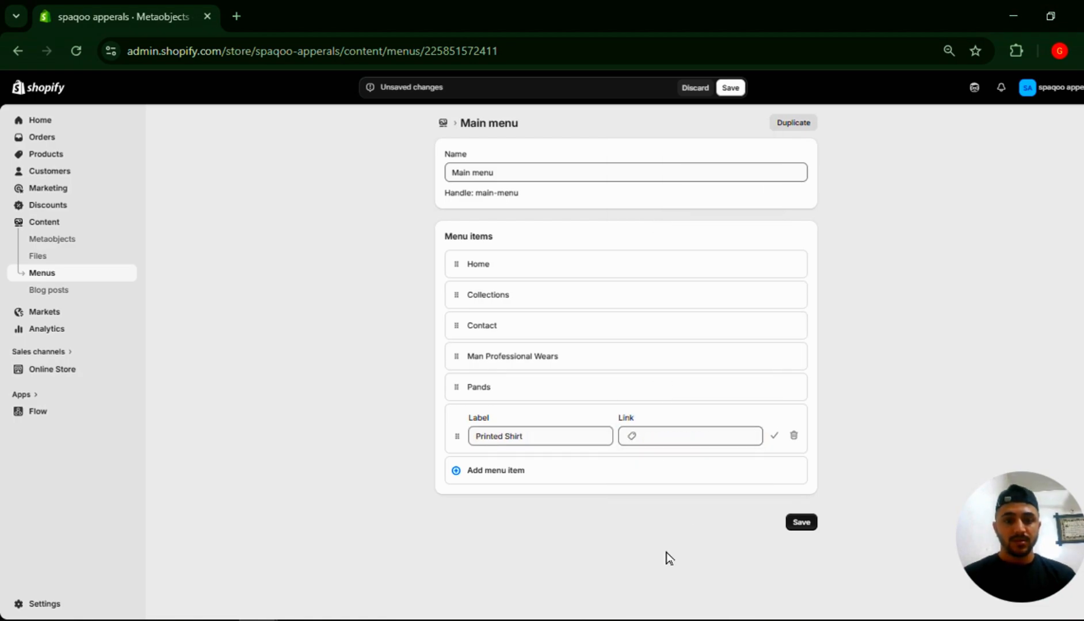
click(773, 436)
- Add a main menu item linked to the Shirt product, using the product name as its label
click(532, 454)
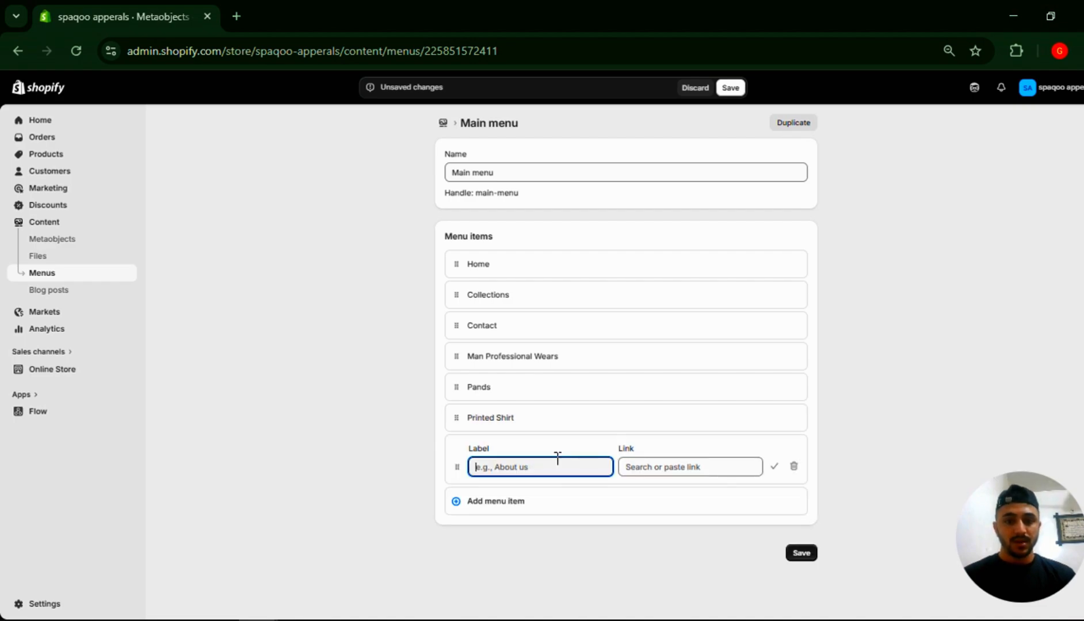
click(705, 468)
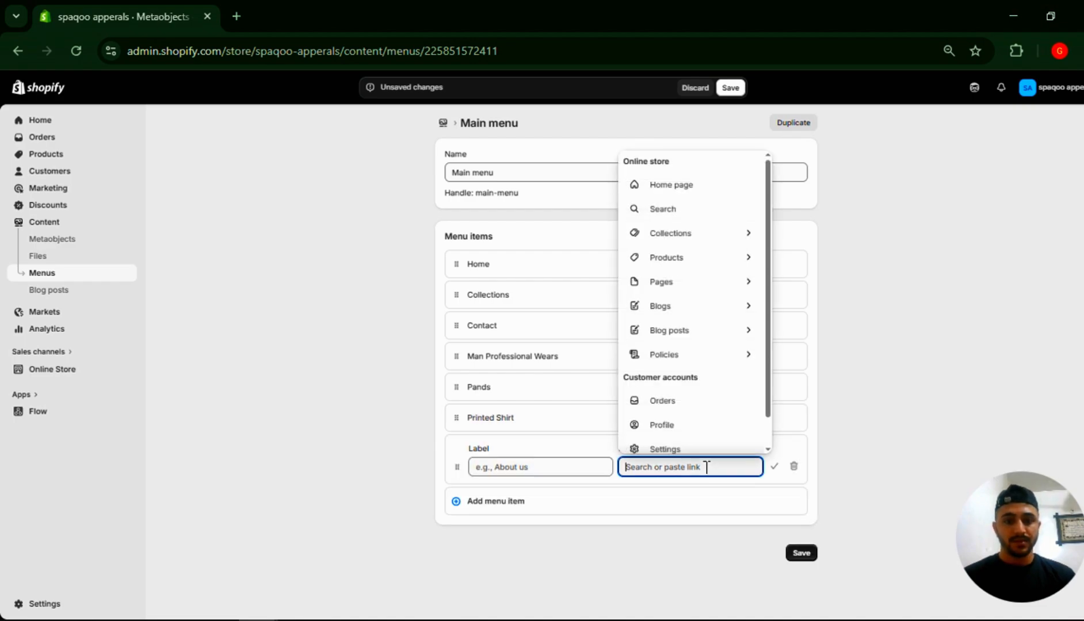
click(716, 266)
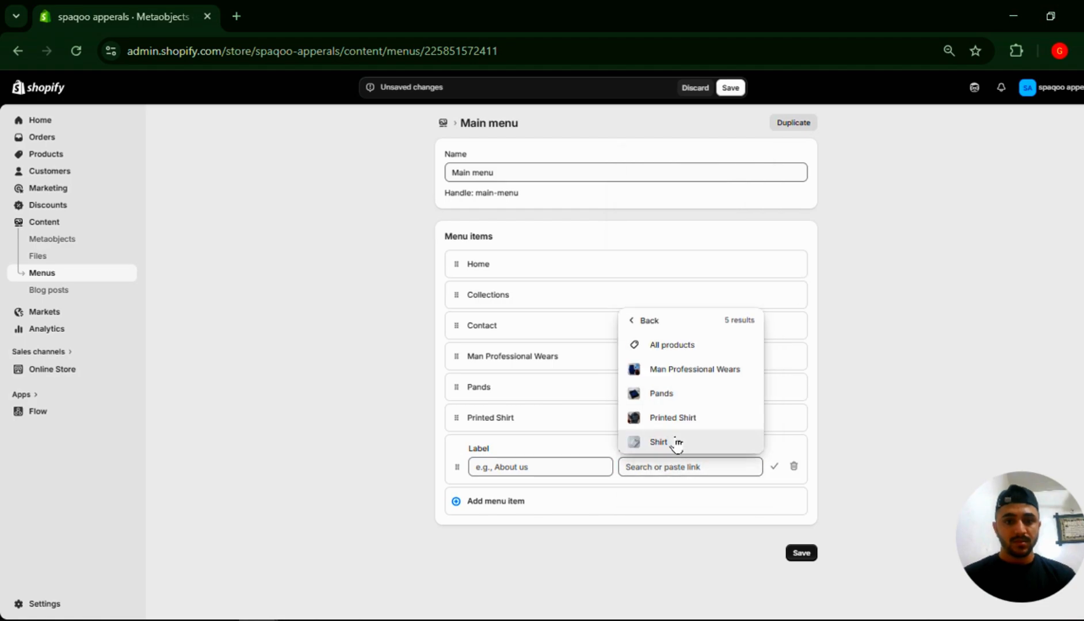
click(677, 443)
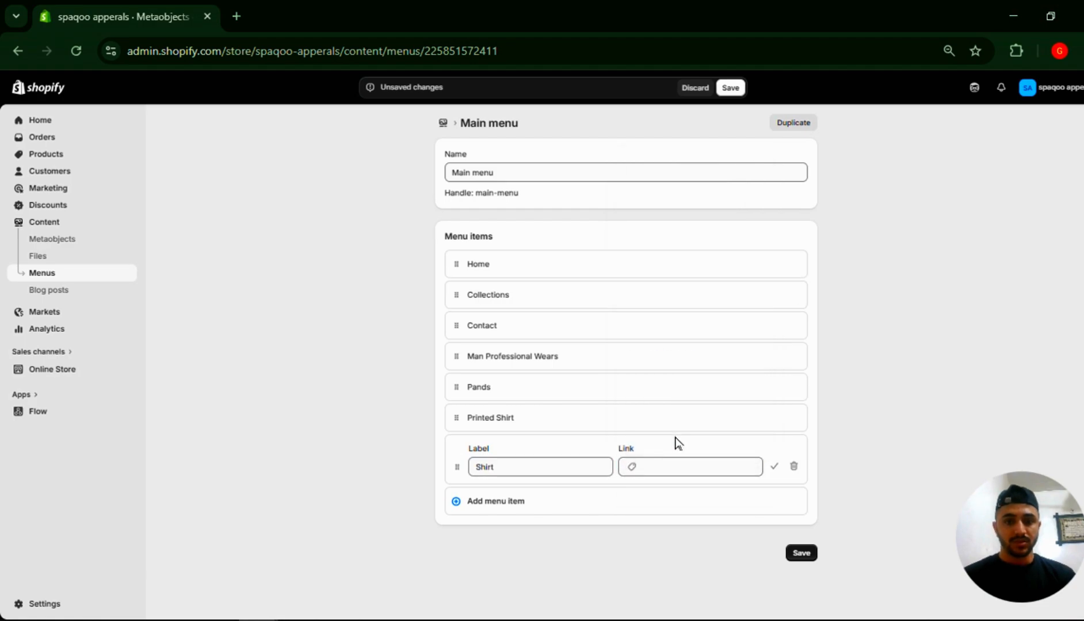
click(774, 466)
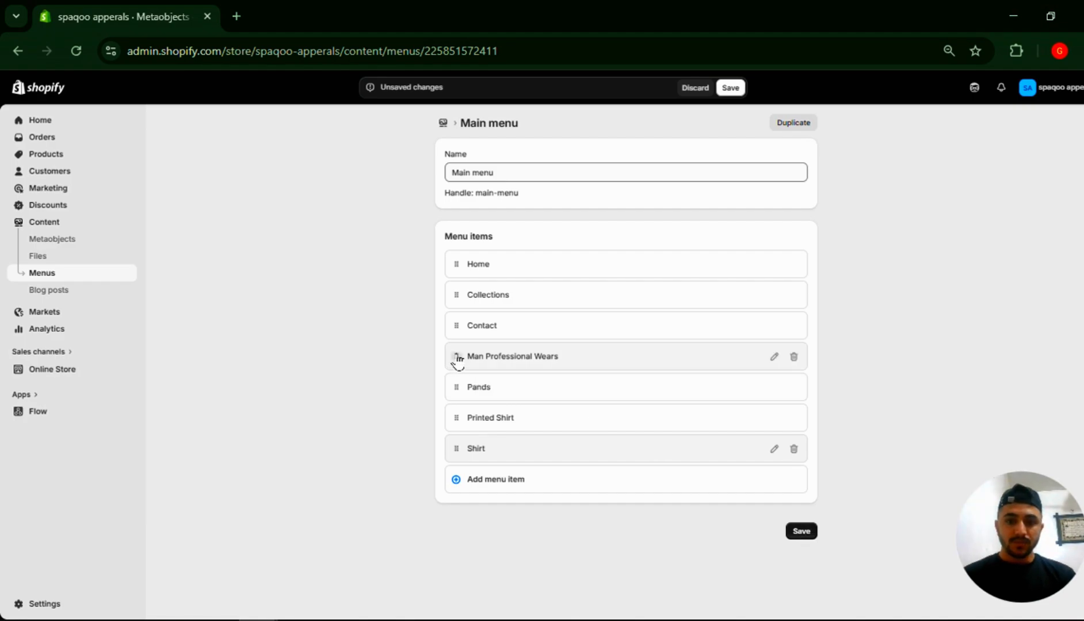
- Nest the Man Professional Wears and Pands menu items under Collections, accepting each item
drag(458, 358, 484, 322)
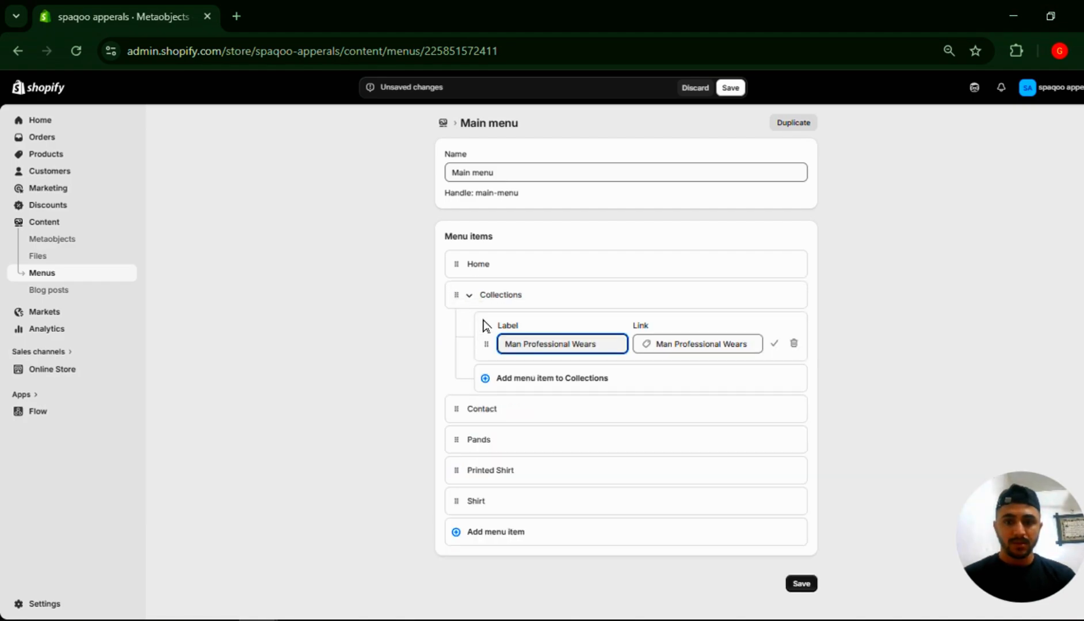
click(775, 344)
drag(455, 419, 485, 365)
click(773, 374)
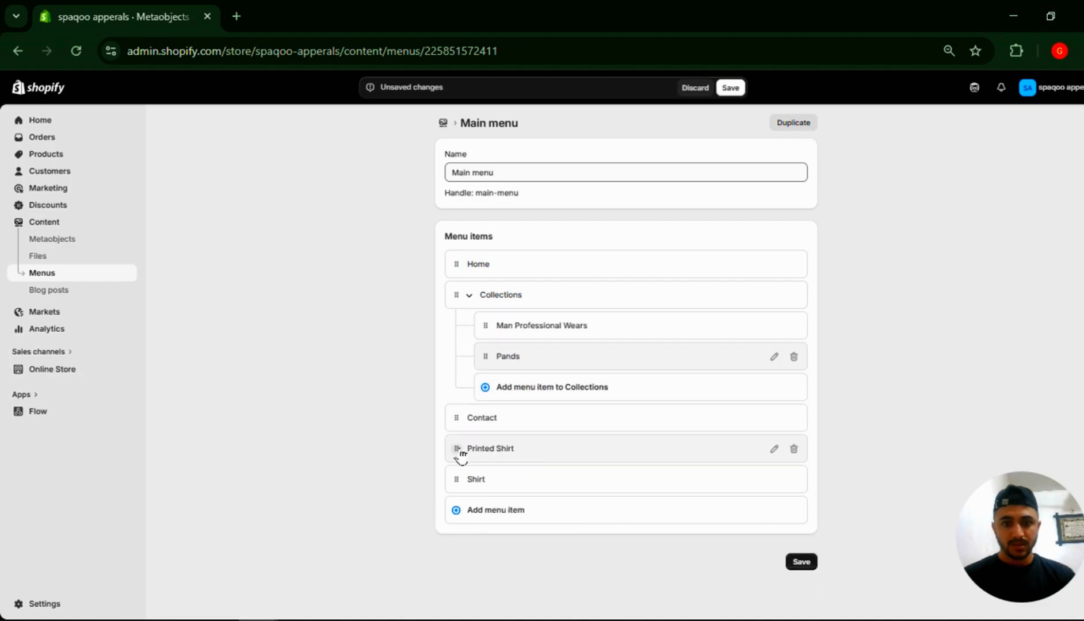
- Nest the Printed Shirt and Shirt items under Collections below Pands, and save the main menu
drag(459, 455, 476, 393)
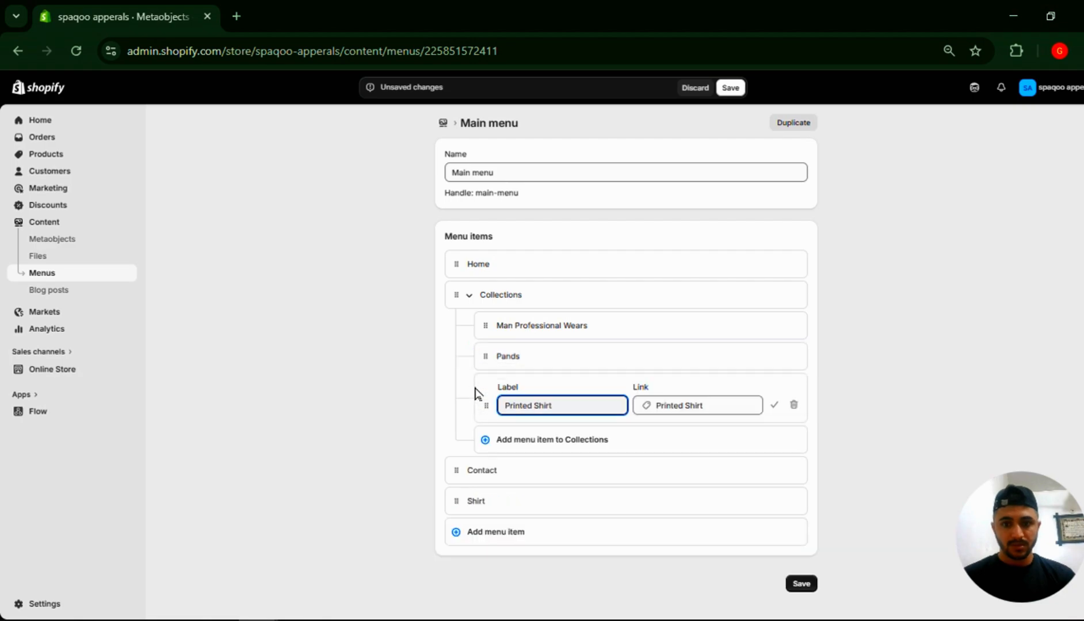
click(773, 408)
drag(461, 486, 486, 434)
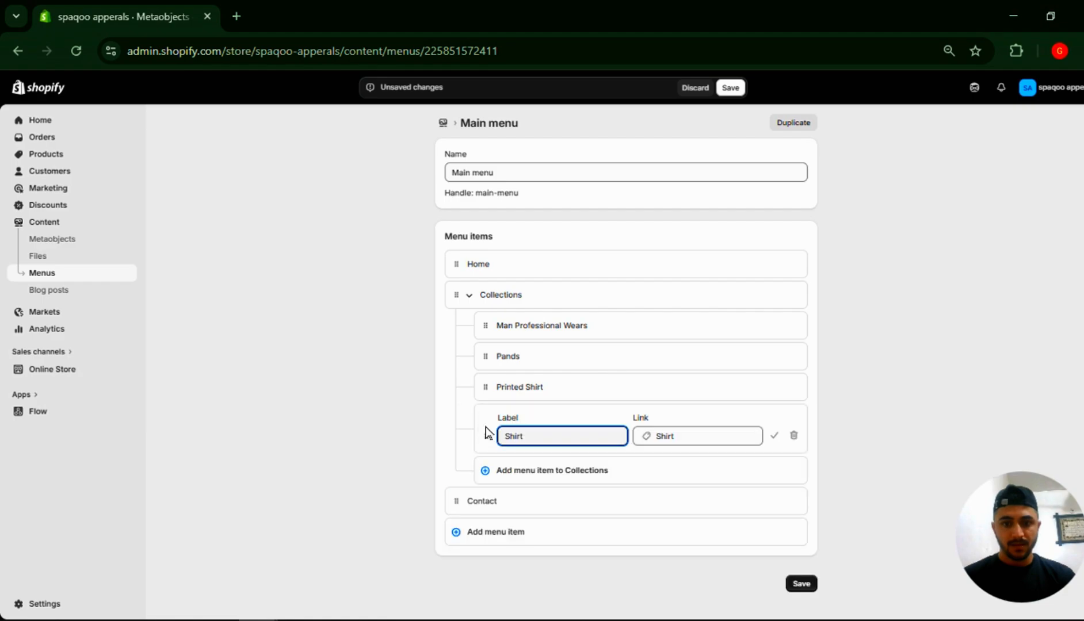
click(775, 437)
click(802, 563)
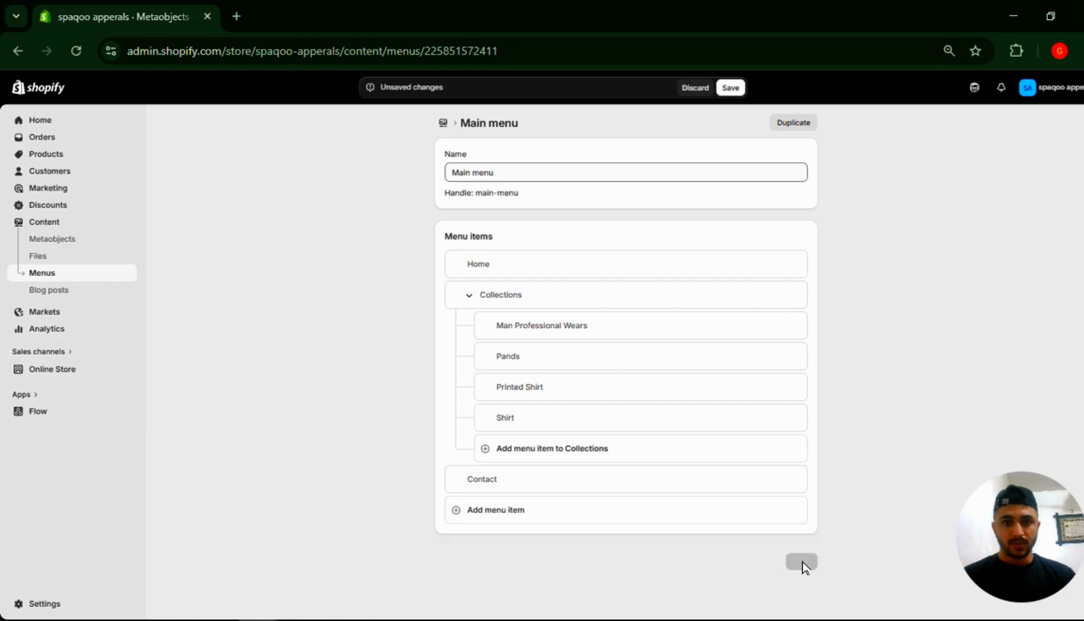
- Switch to the storefront window, reload it out of full screen, and open the Catalog page from the header menu
key(alt+Tab)
key(alt+Tab)
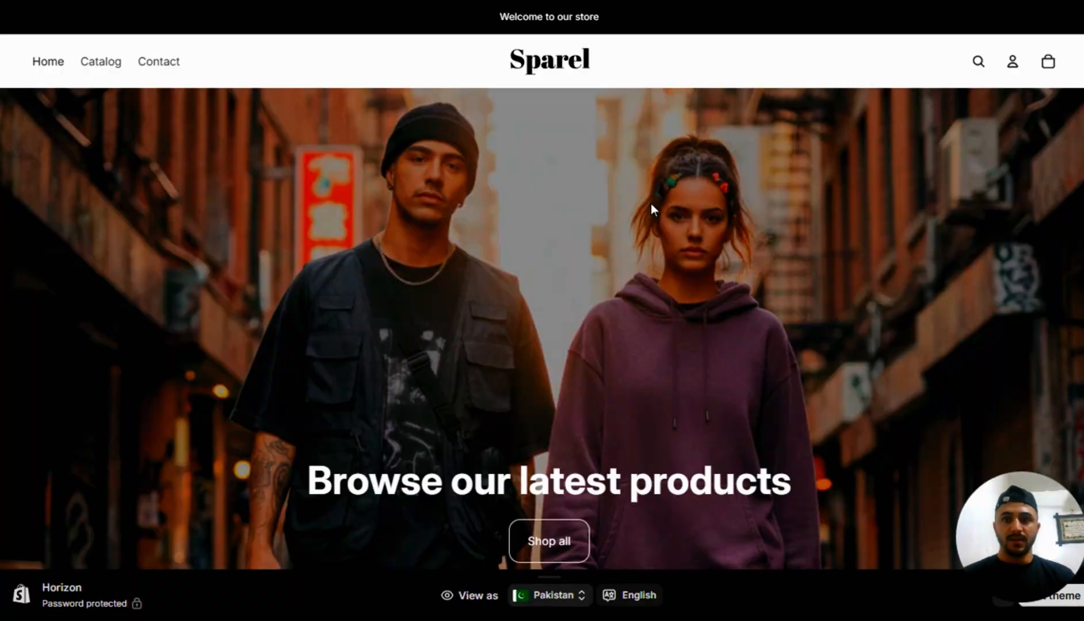
key(ctrl+r)
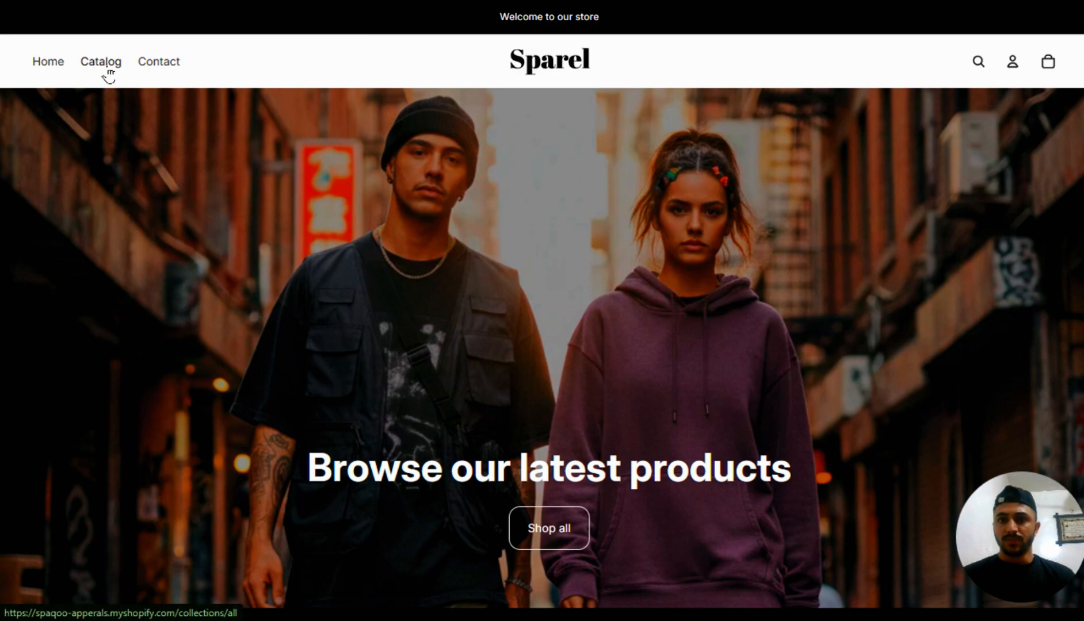
key(alt+Tab)
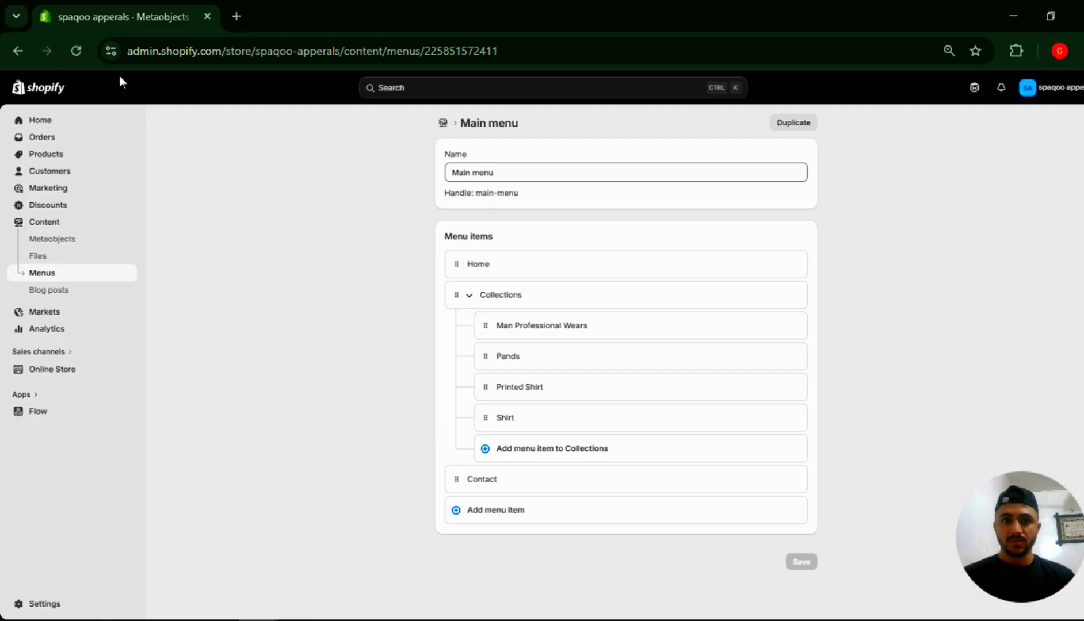
key(alt+Tab)
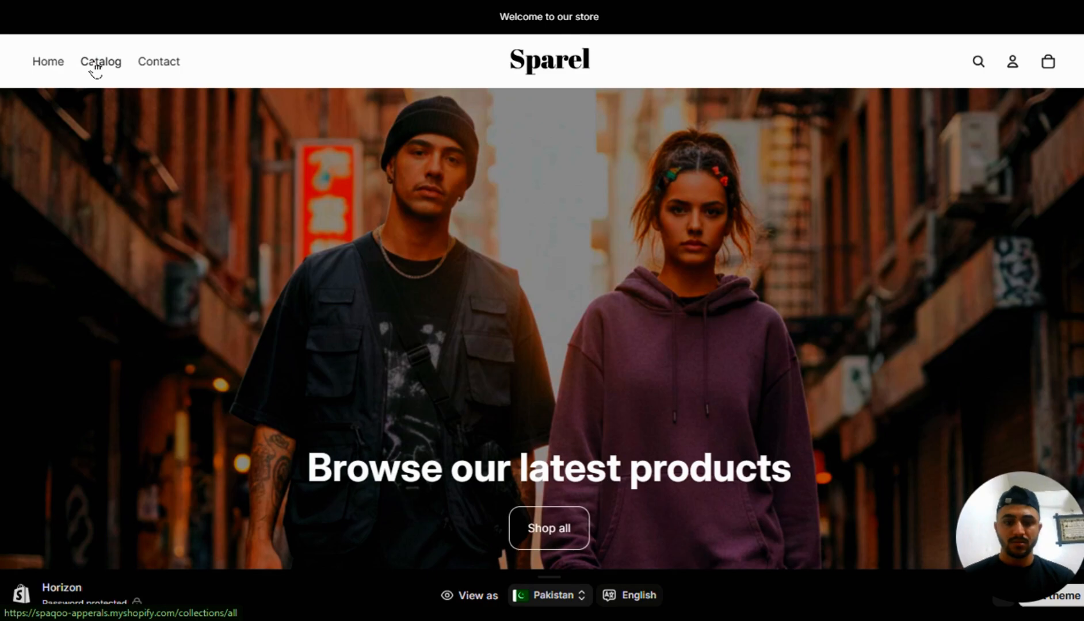
click(95, 65)
key(F11)
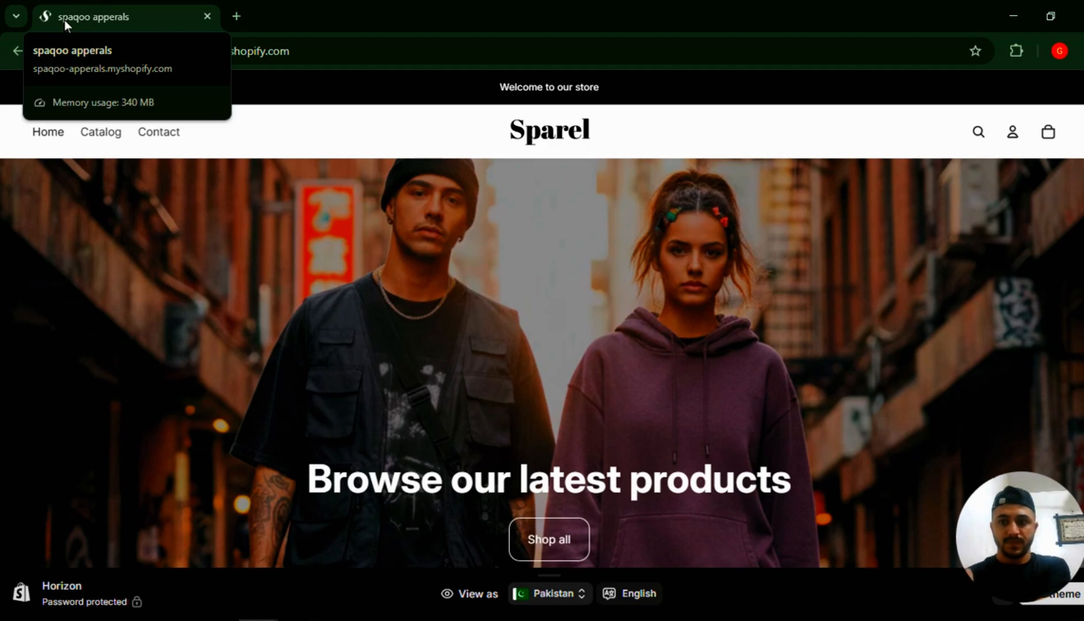
click(93, 138)
- Compare the saved main menu with the storefront header and expand Collections to examine its nested product links
key(alt+Tab)
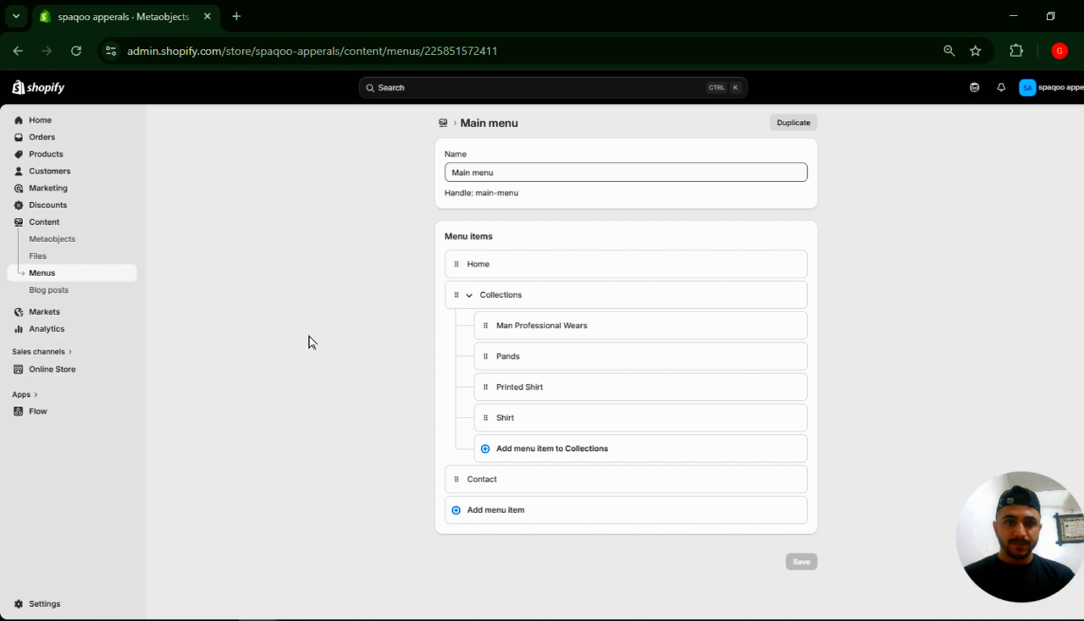
key(alt+Tab)
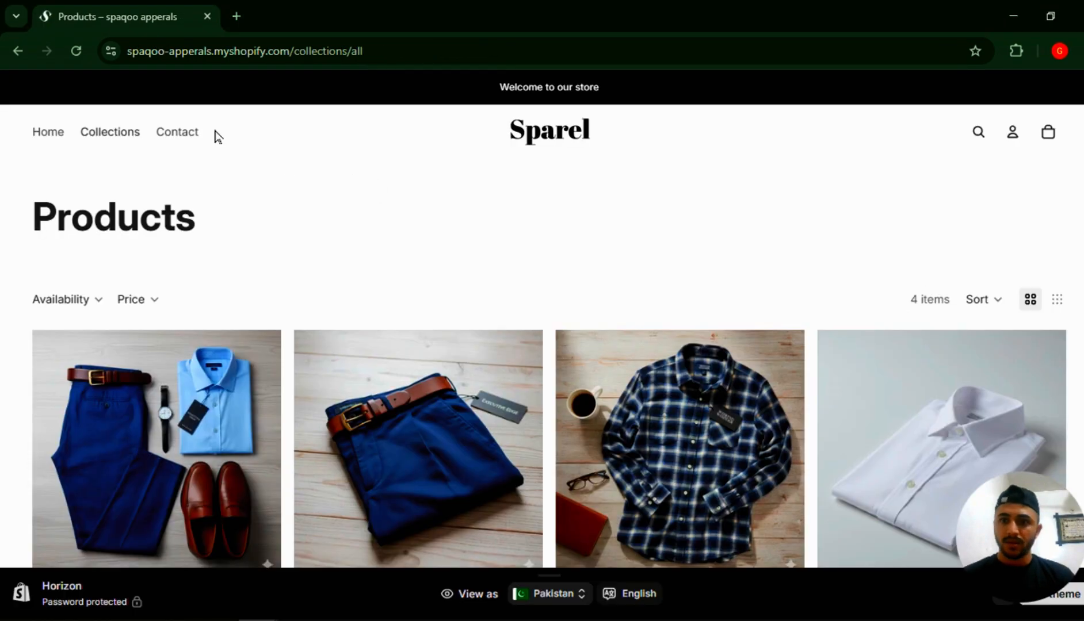
click(111, 64)
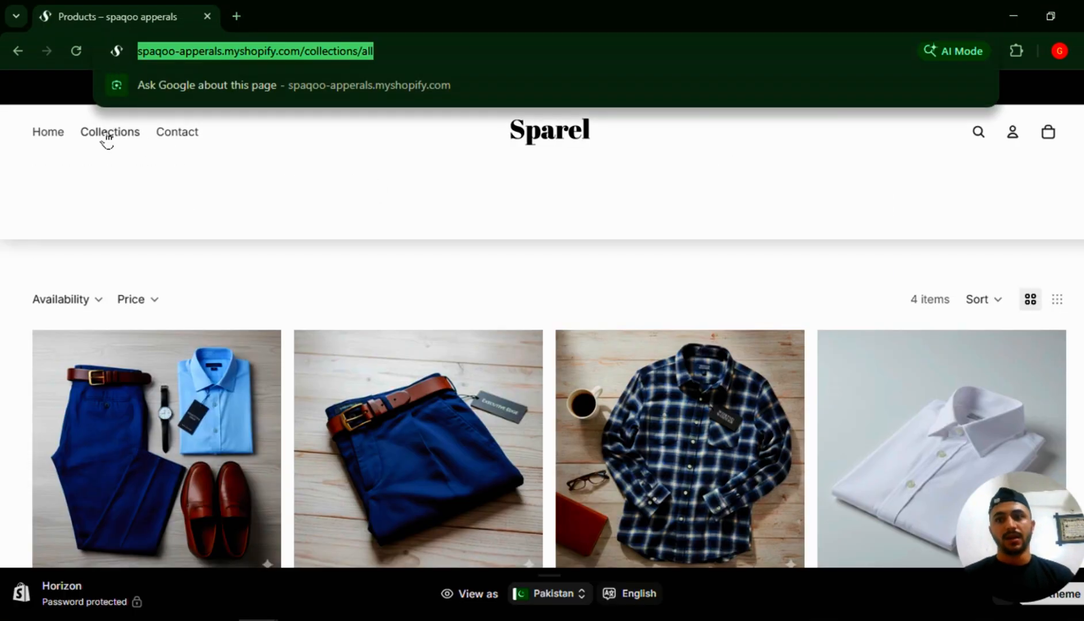
mouse_move(107, 144)
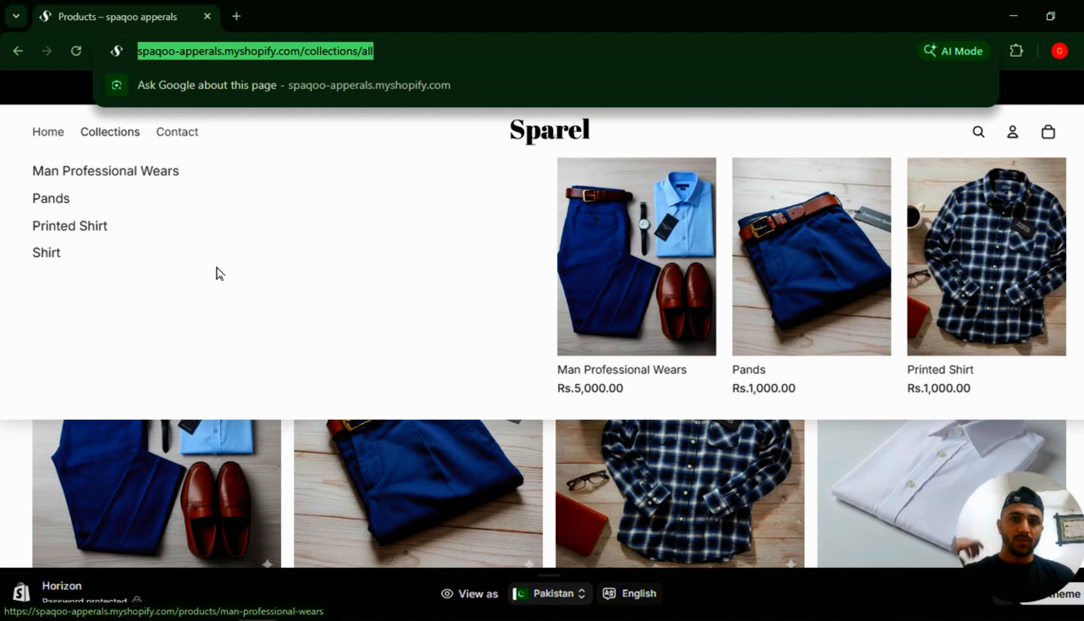
drag(239, 399, 117, 140)
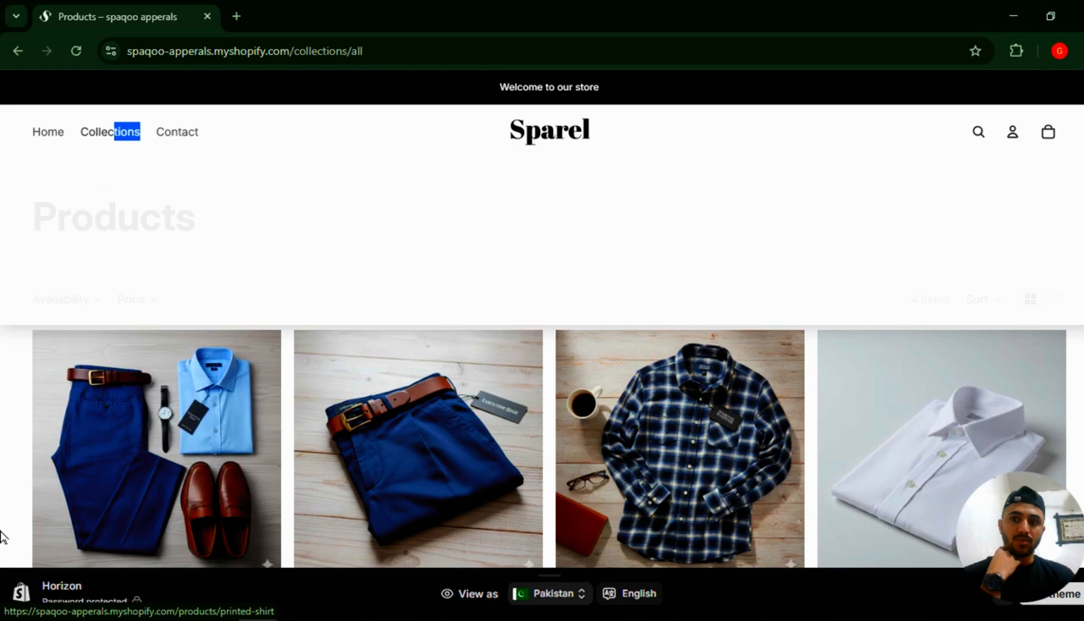
click(1, 538)
mouse_move(110, 143)
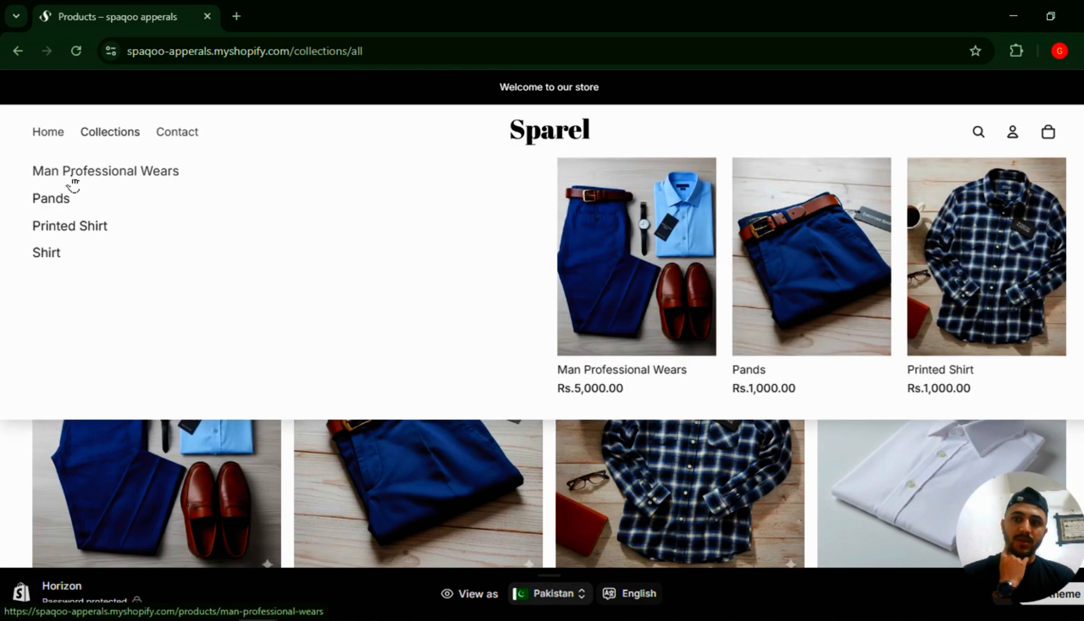
- Open the Man Professional Wears product page from the Collections menu and look through it
click(73, 173)
scroll(217, 343, down, 8)
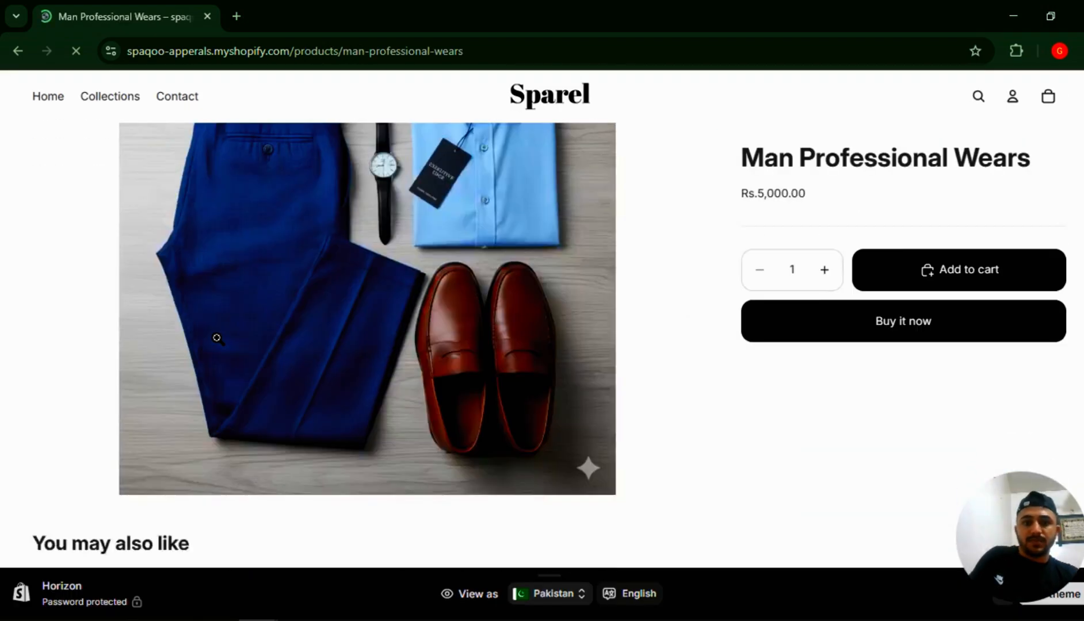
scroll(217, 342, up, 9)
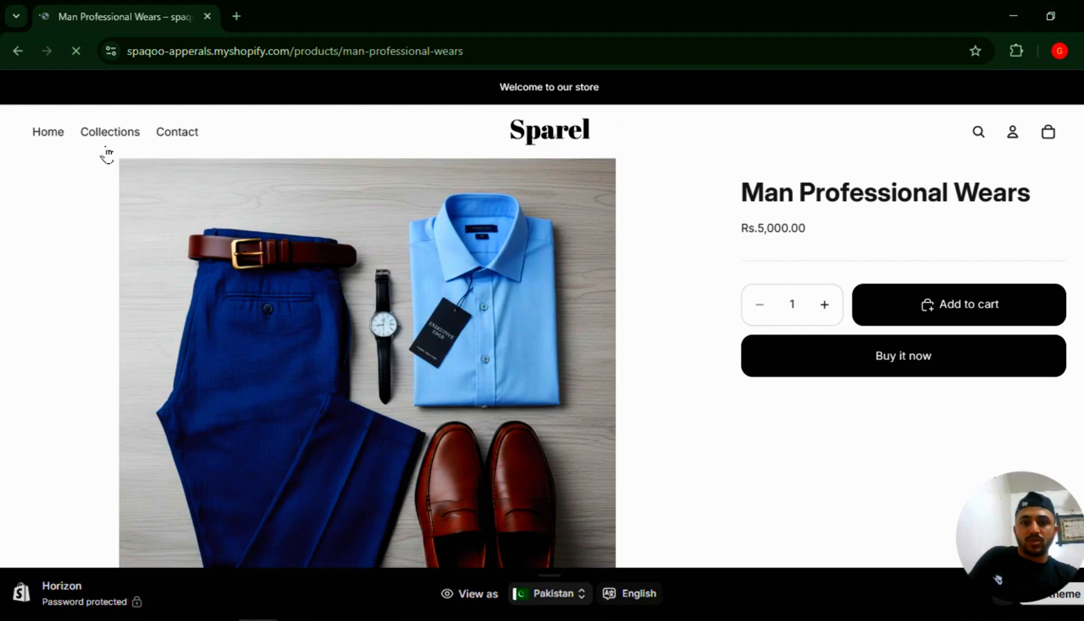
- Open the Printed Shirt product page from the Collections menu and look through it
mouse_move(104, 142)
click(93, 227)
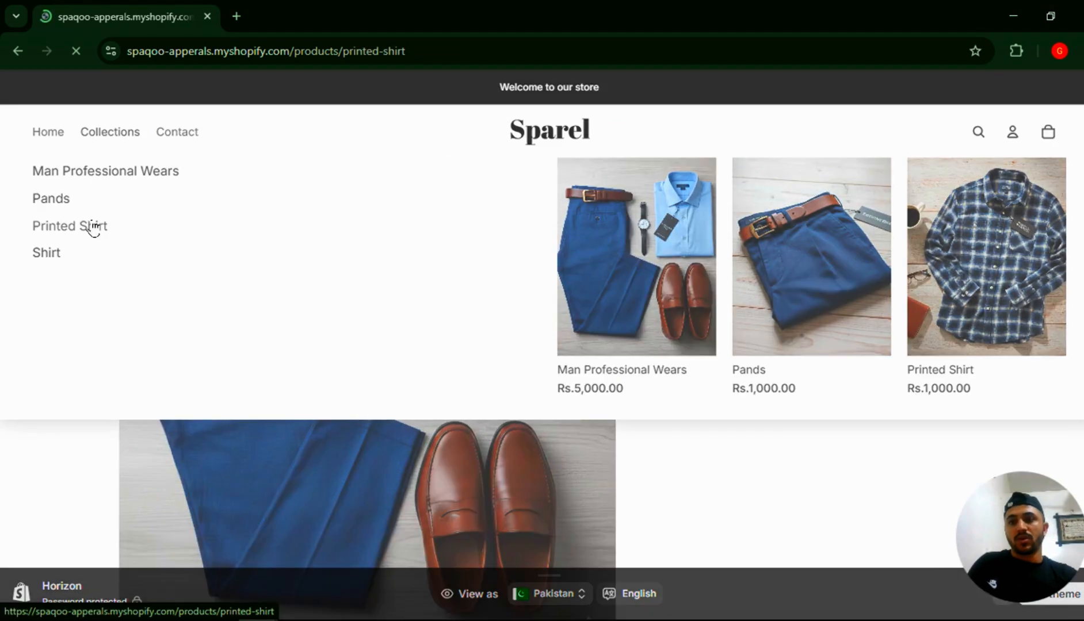
scroll(260, 292, down, 5)
scroll(258, 291, down, 5)
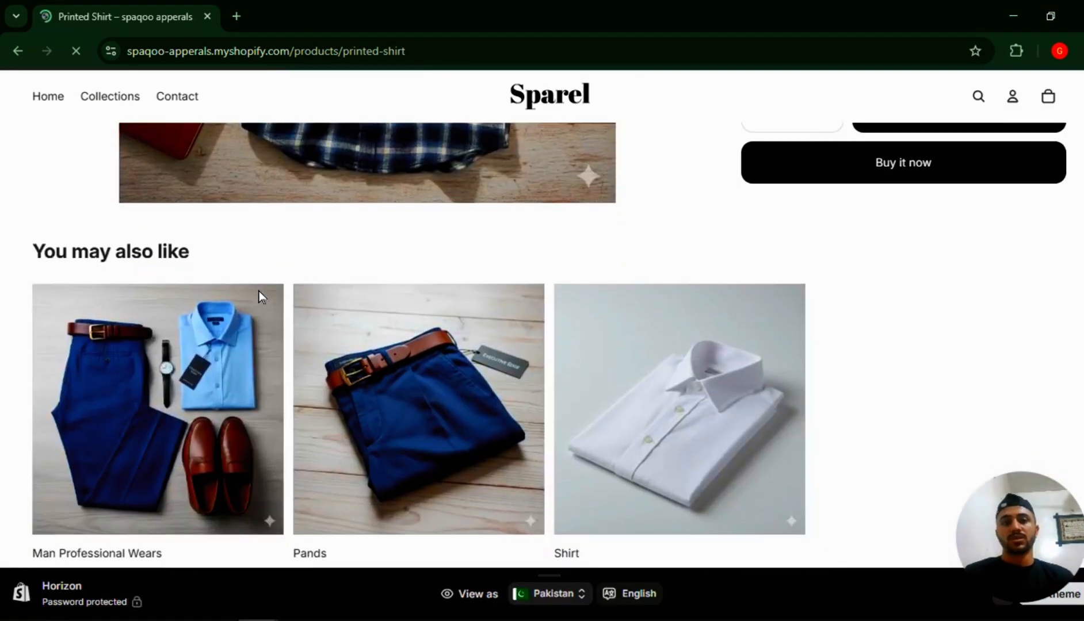
scroll(259, 291, up, 10)
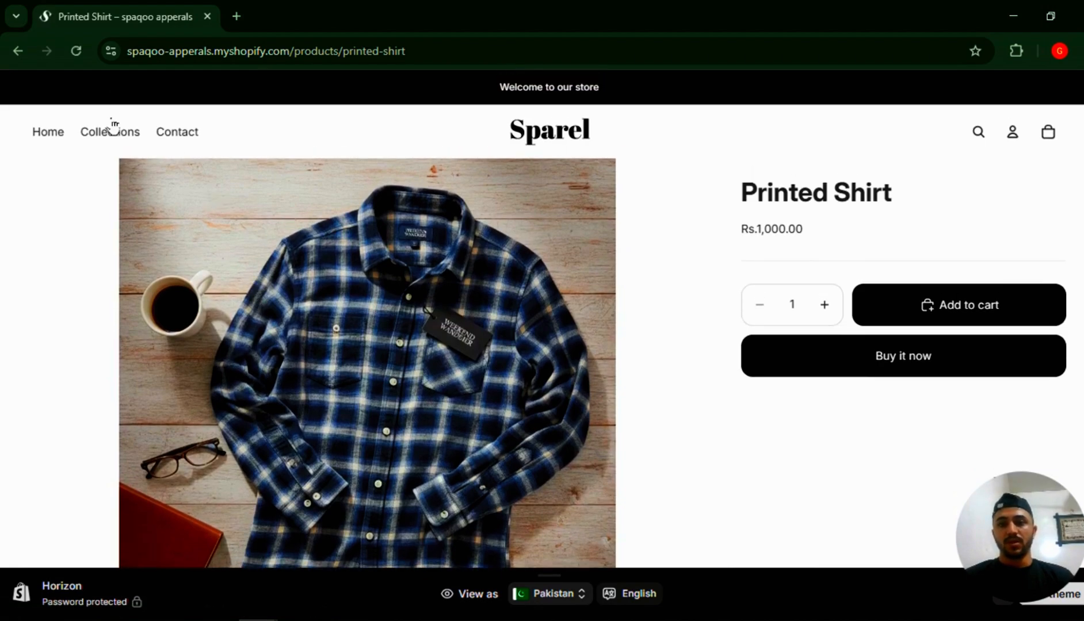
- Look through the Shirt product page reached from the Collections menu, and return to the storefront's home page
mouse_move(109, 138)
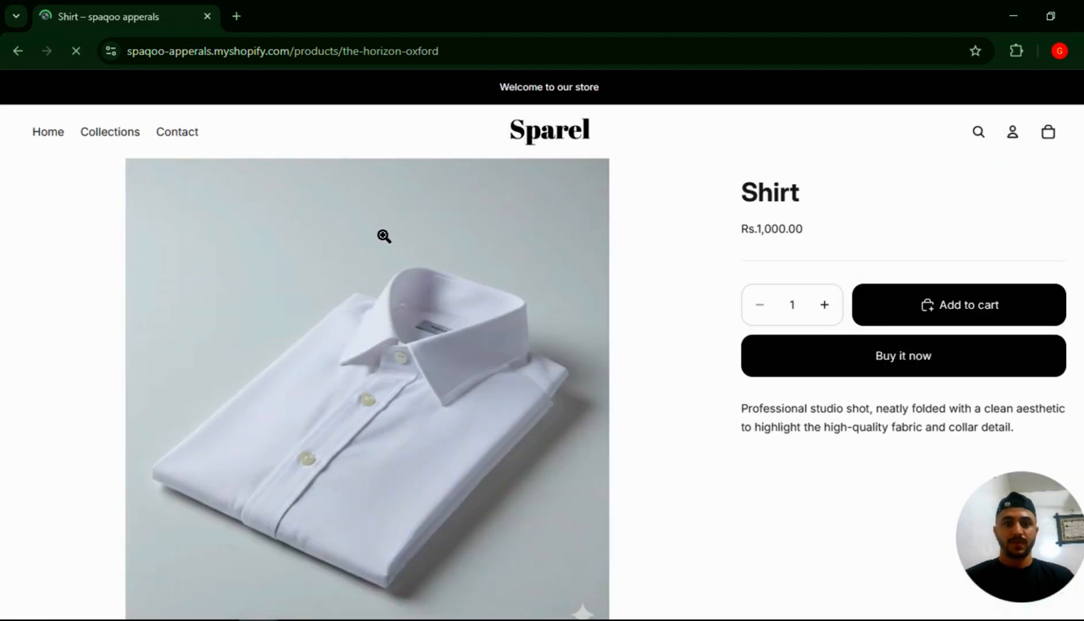
scroll(383, 237, down, 8)
scroll(384, 236, down, 7)
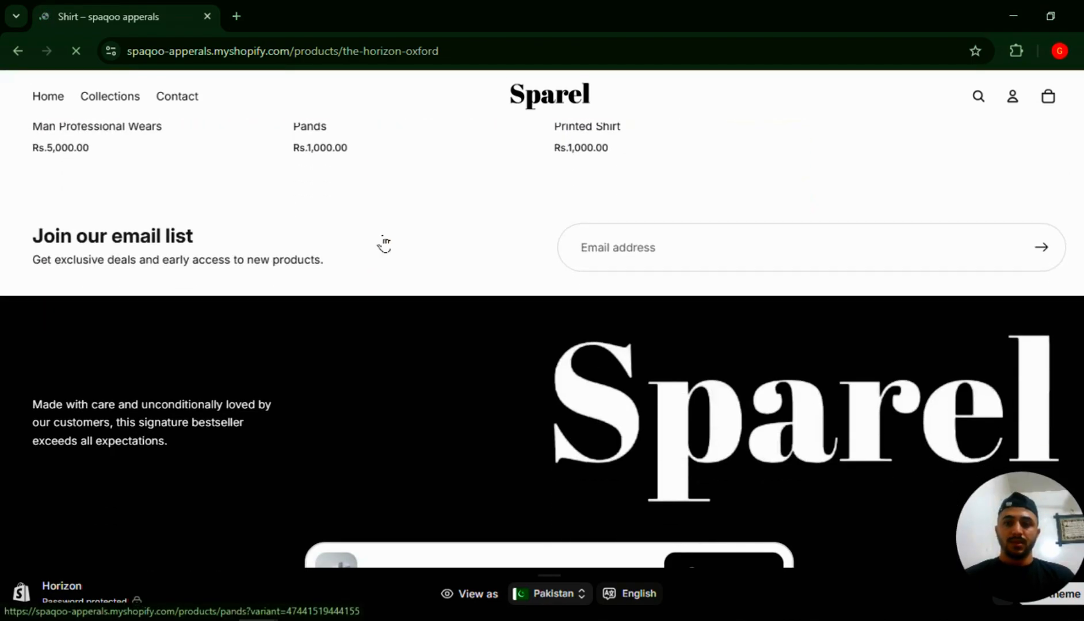
scroll(383, 236, up, 15)
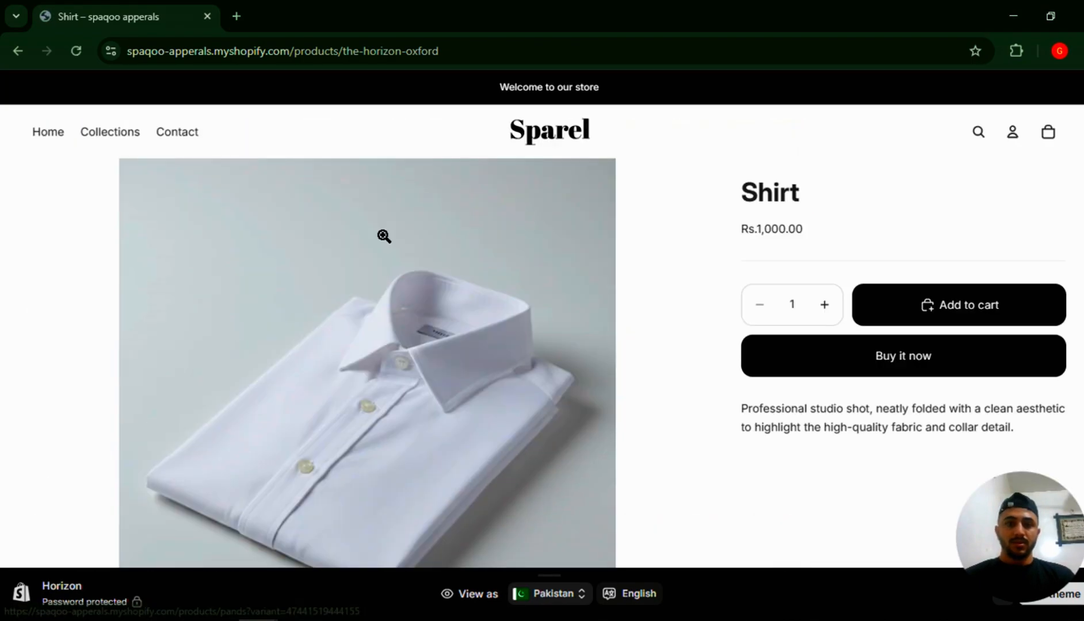
click(542, 144)
- Open the online store's Pages list in the admin, view the Contact page on the storefront, and close it
key(alt+Tab)
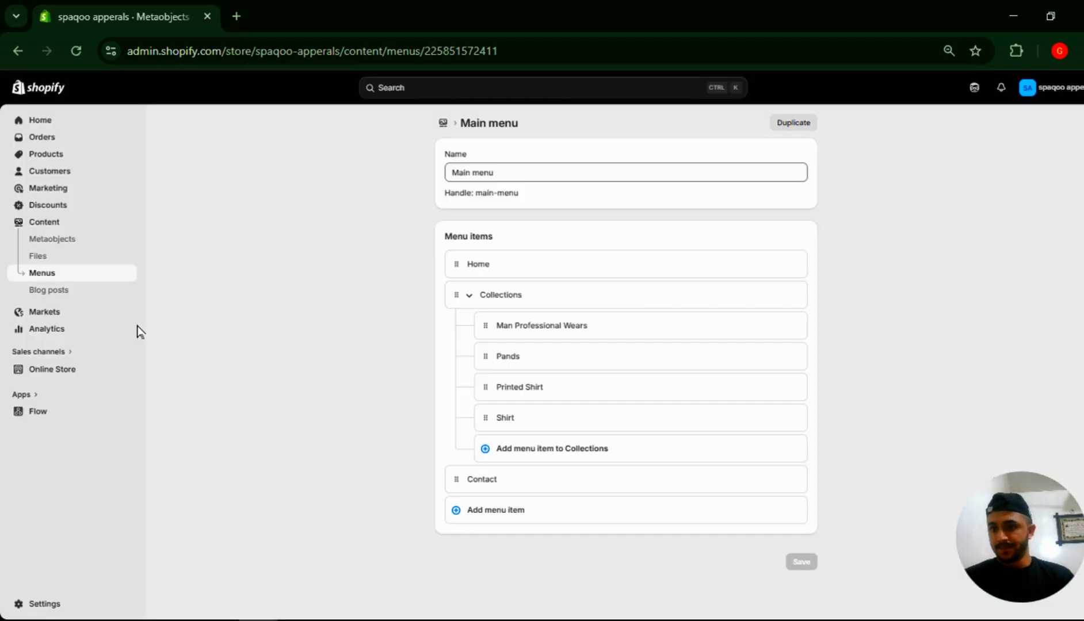
click(49, 374)
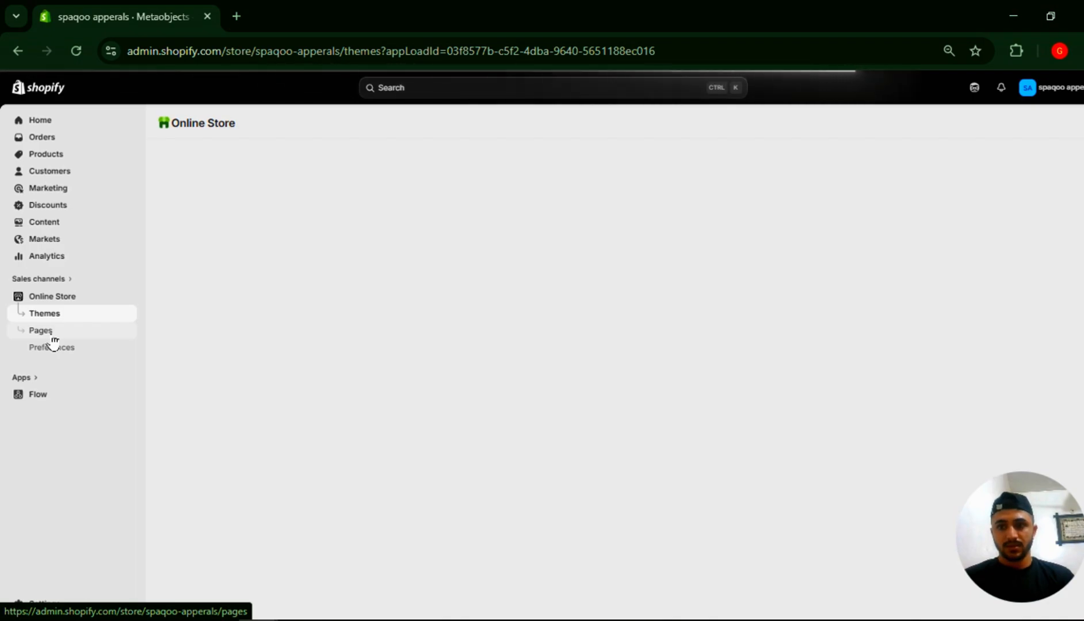
click(53, 337)
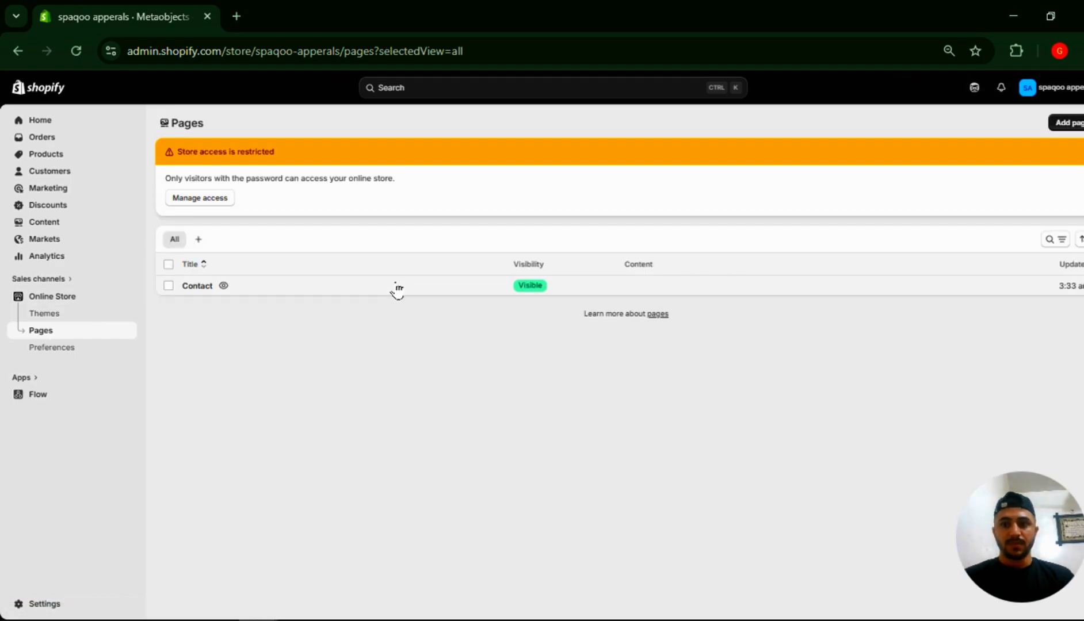
click(224, 286)
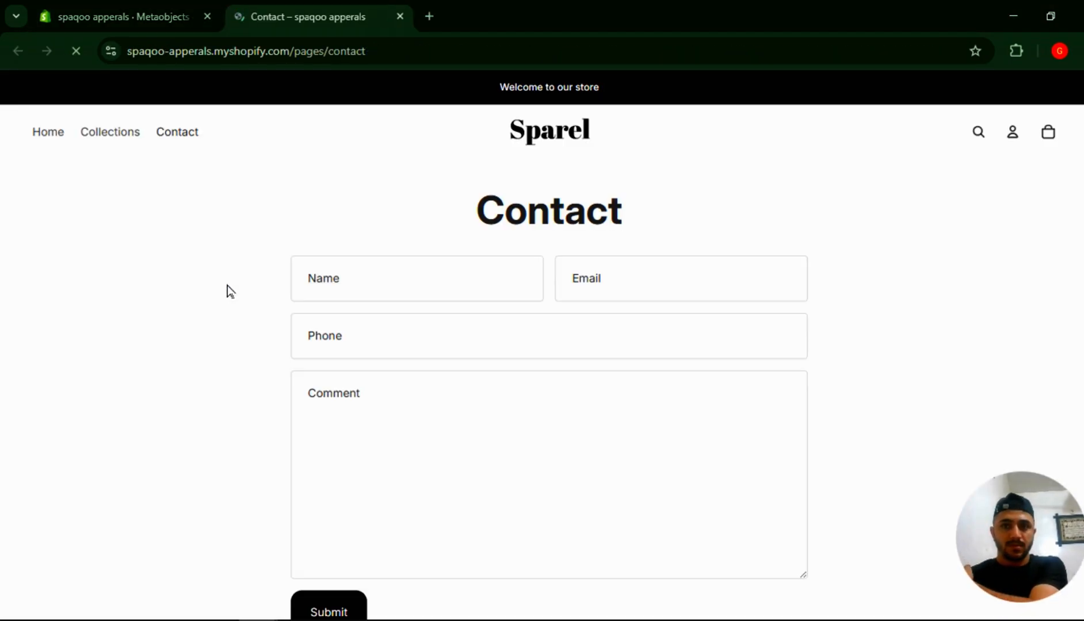
scroll(229, 291, down, 8)
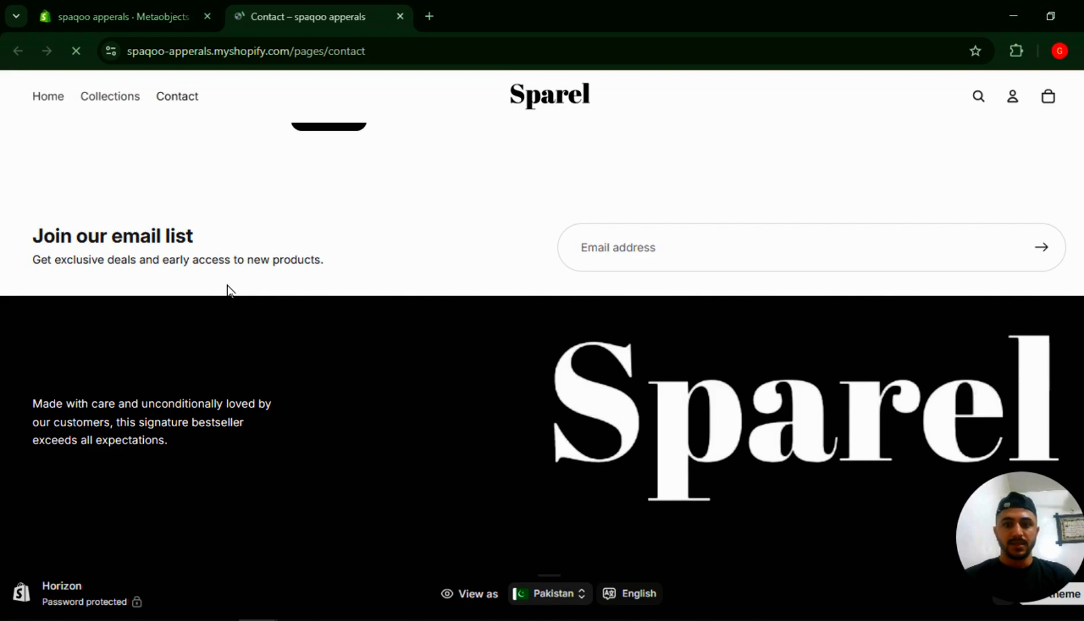
scroll(228, 291, up, 10)
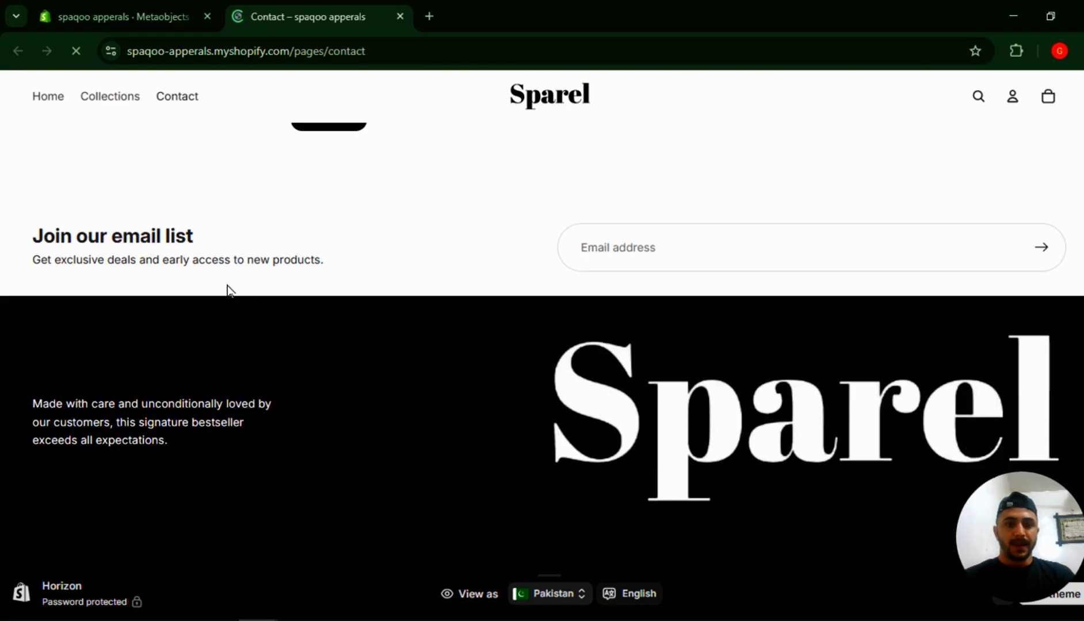
key(ctrl+w)
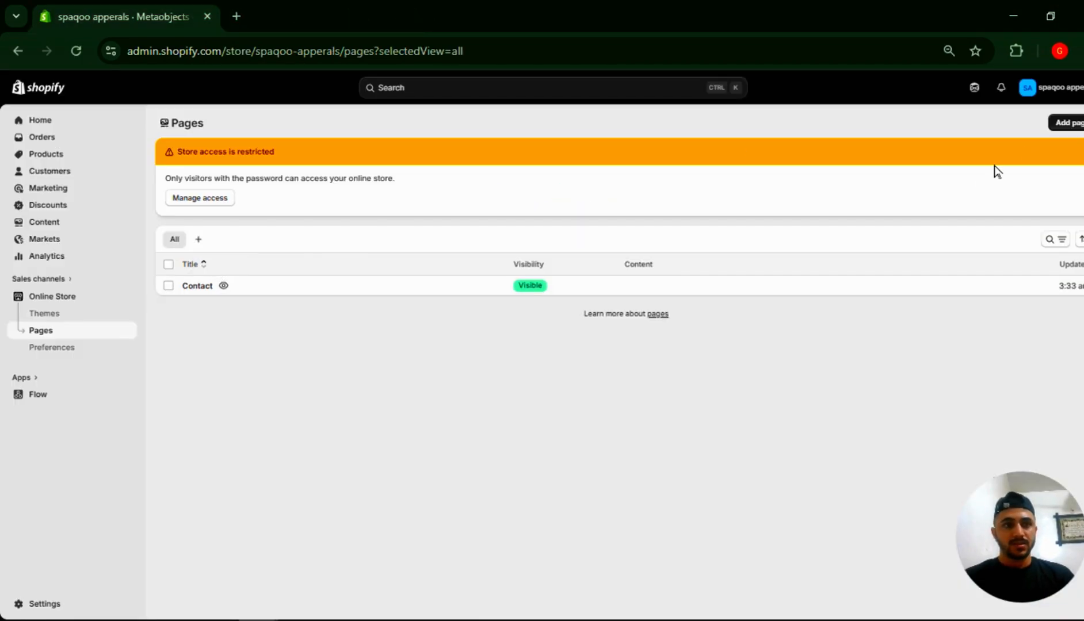
- Open the Online Store preferences and review the store access, SEO, automatic redirection and spam protection settings
click(96, 348)
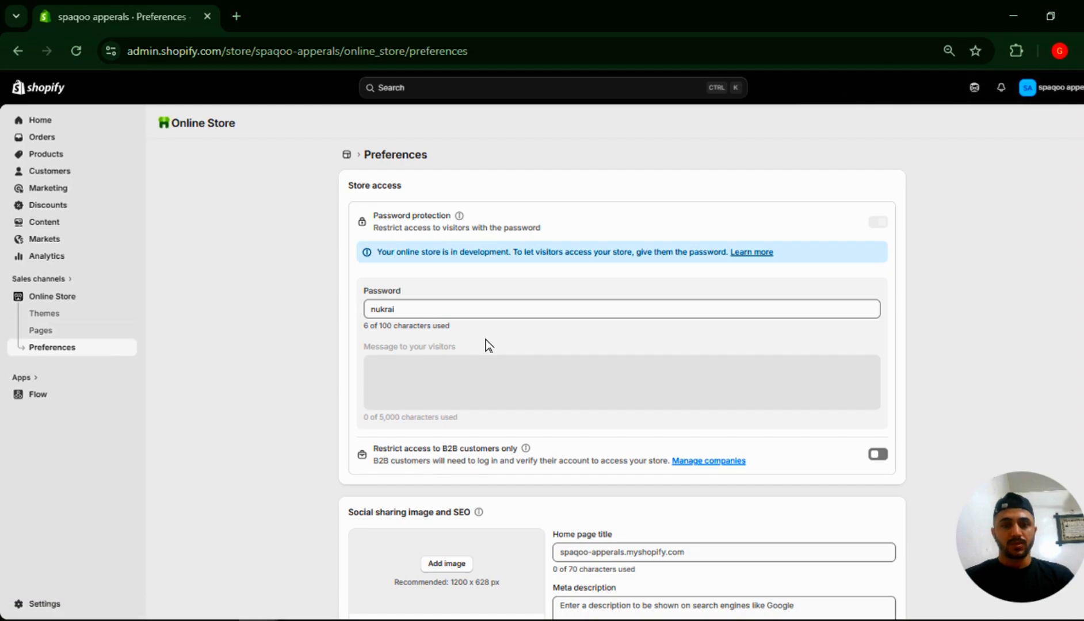
scroll(485, 345, down, 4)
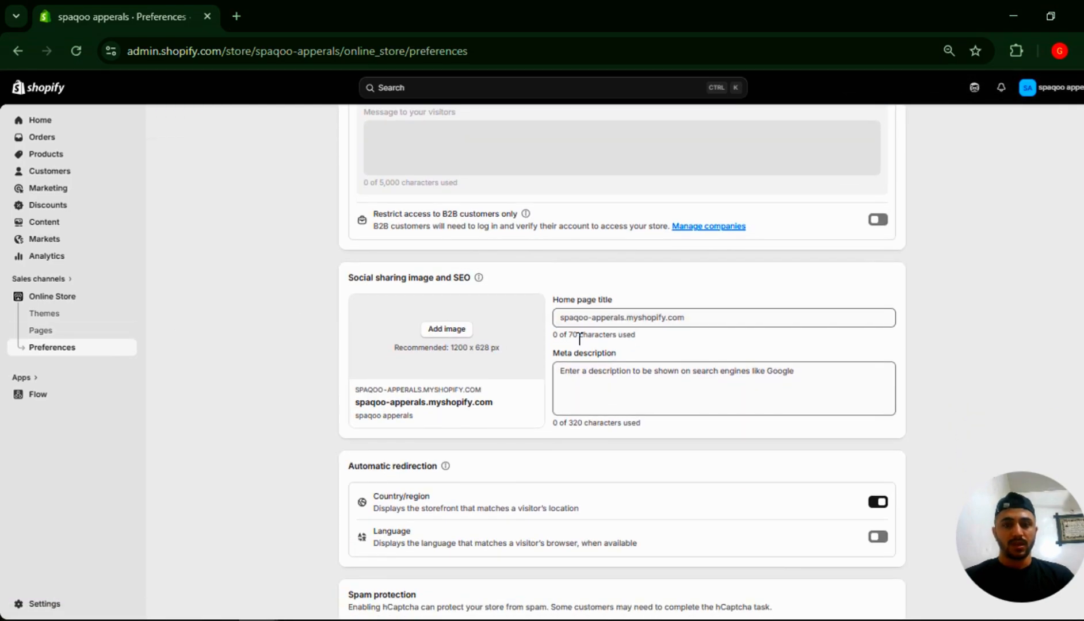
click(642, 324)
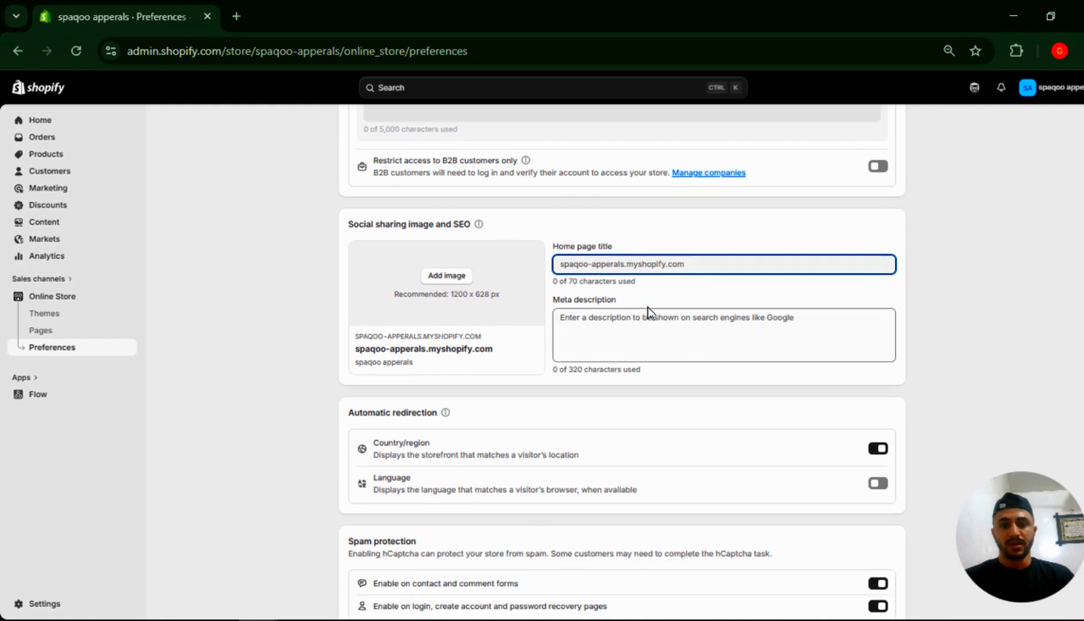
scroll(704, 348, down, 4)
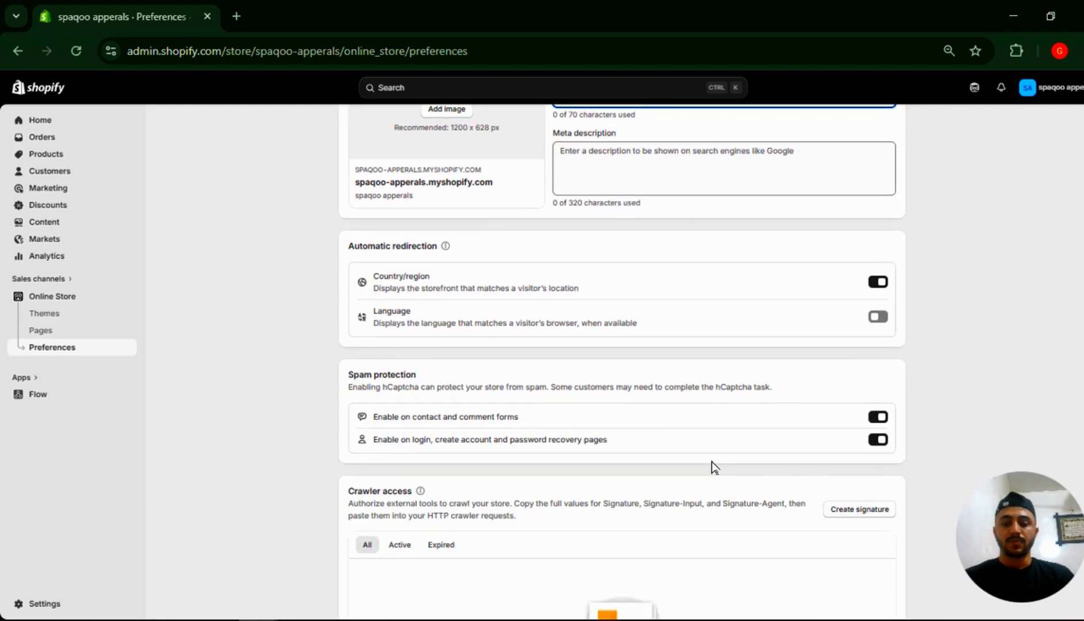
- Copy all text of the Preferences page and submit it to ChatGPT in a new browser tab for setup suggestions
click(452, 274)
key(ctrl+a)
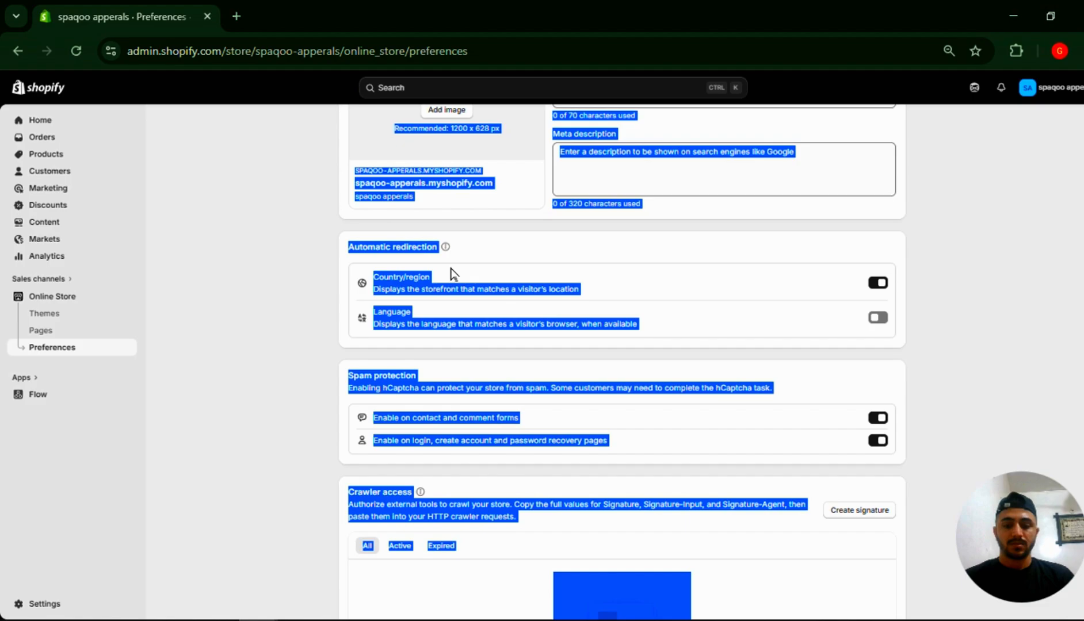
click(237, 0)
text(ch)
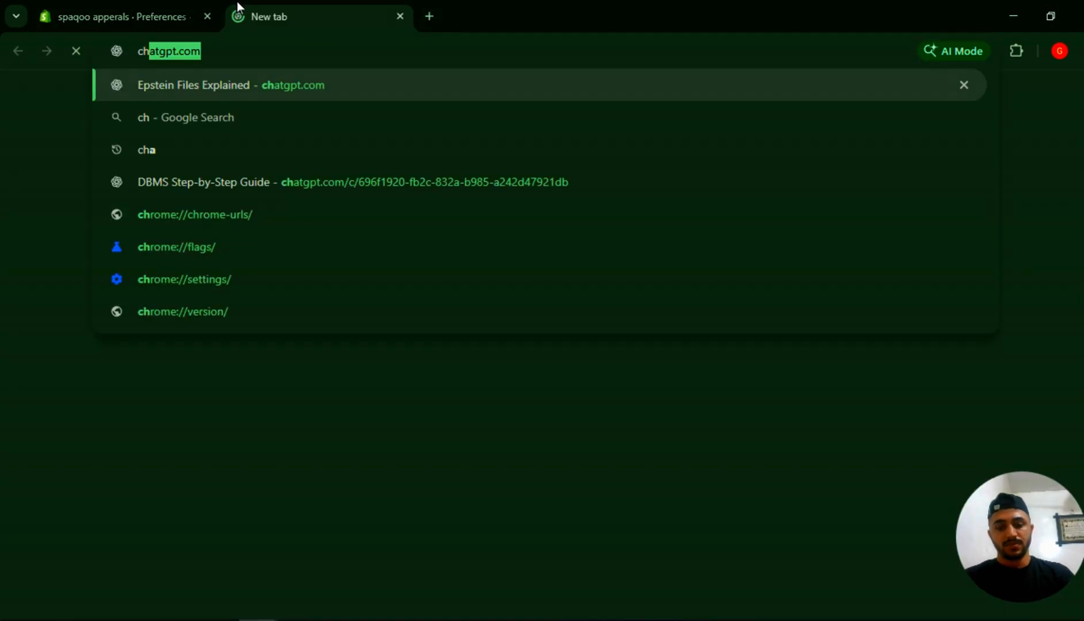
key(Return)
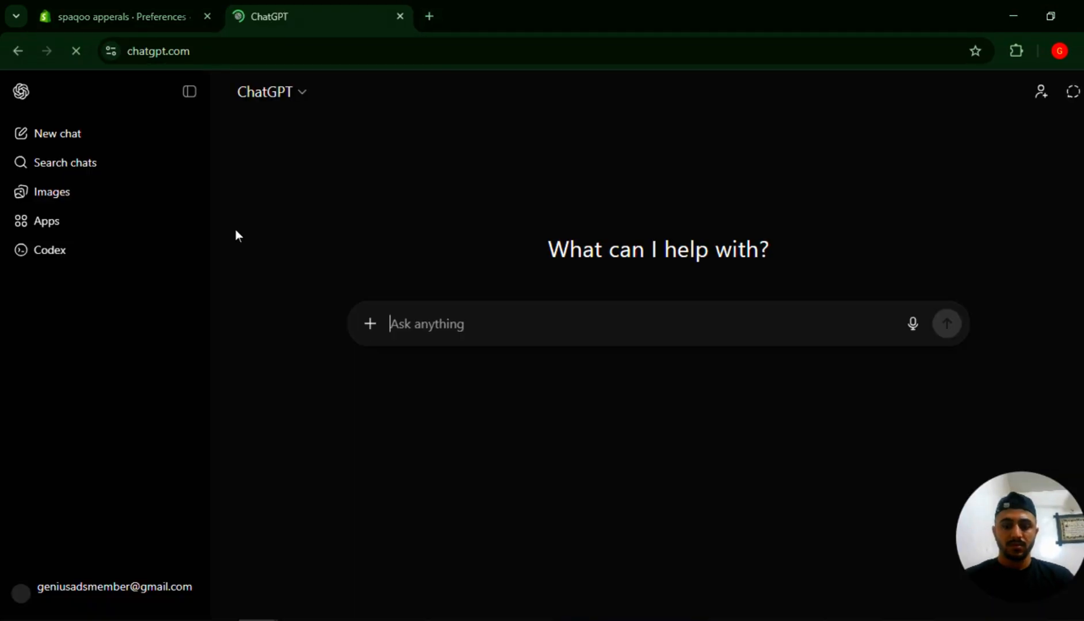
text(Create signatures that allow trusted tools to crawl your store)
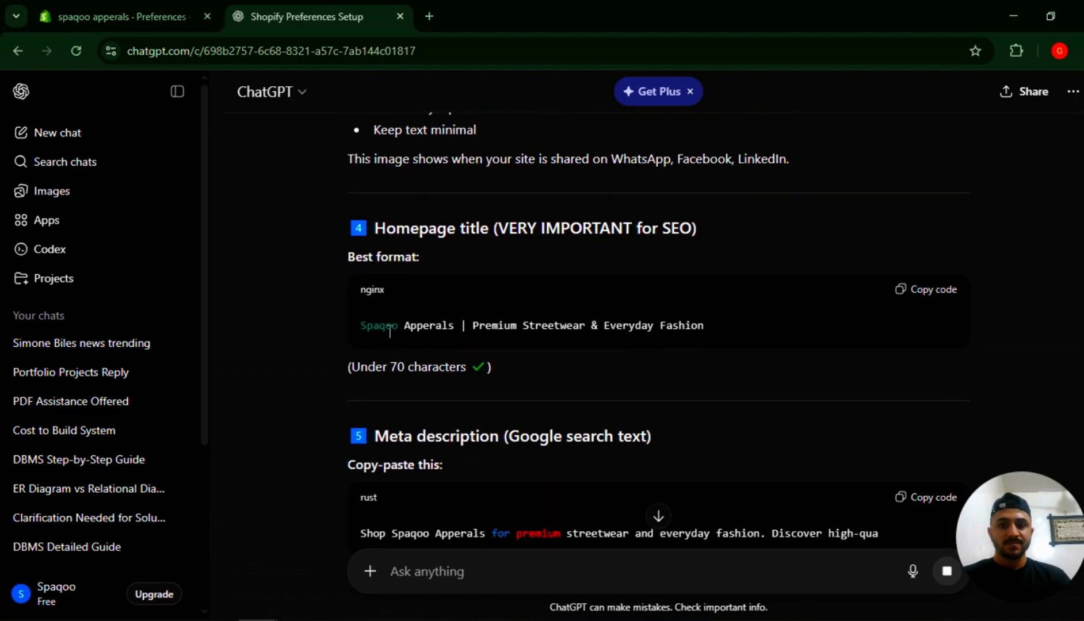
- Copy ChatGPT's suggested title and set the store's home page title to "Spaqoo Apperals | Premium Streetwear & Everyday Fashion"
triple_click(392, 330)
key(ctrl+c)
click(100, 5)
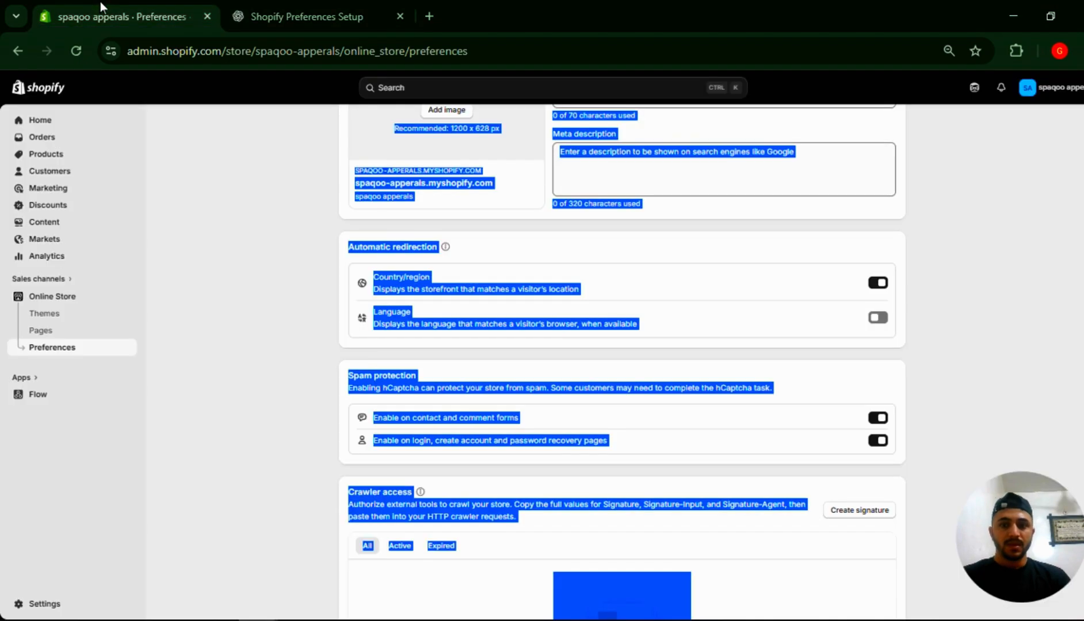
click(302, 304)
scroll(302, 303, up, 2)
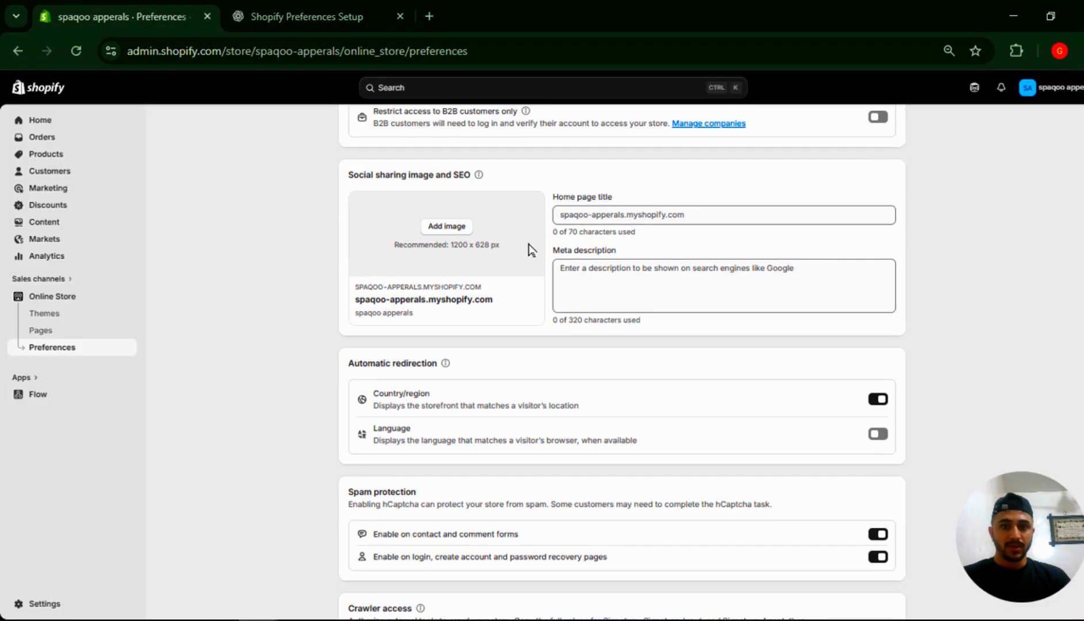
click(624, 214)
key(ctrl+v)
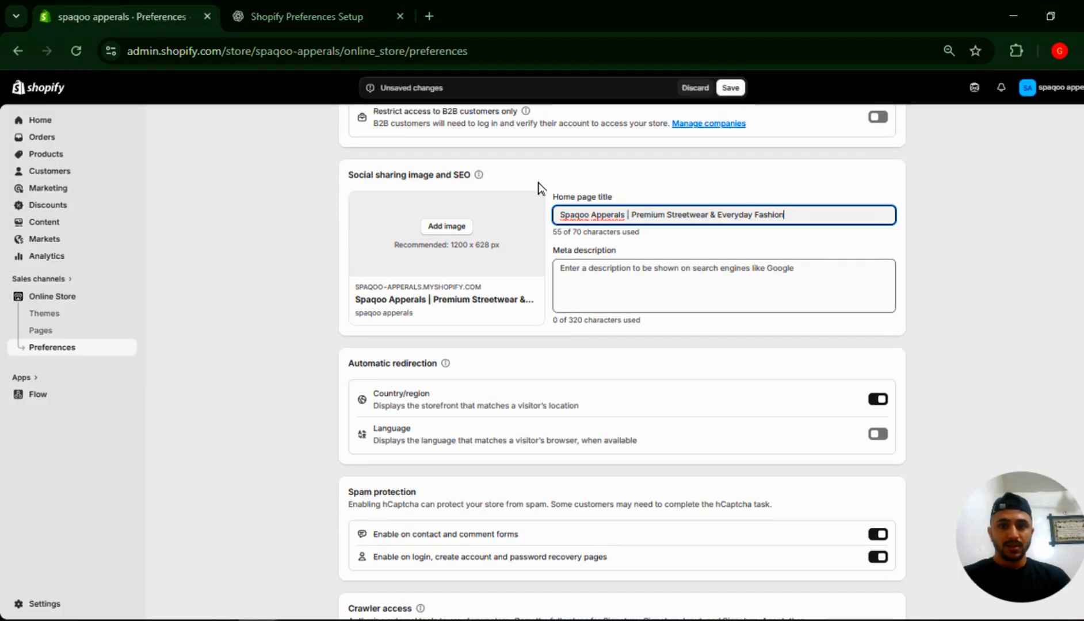
- Fill the meta description with ChatGPT's suggested text beginning "Shop Spaqoo Apperals for premium streetwear and everyday fashion"
click(309, 31)
scroll(322, 307, down, 3)
scroll(324, 314, down, 1)
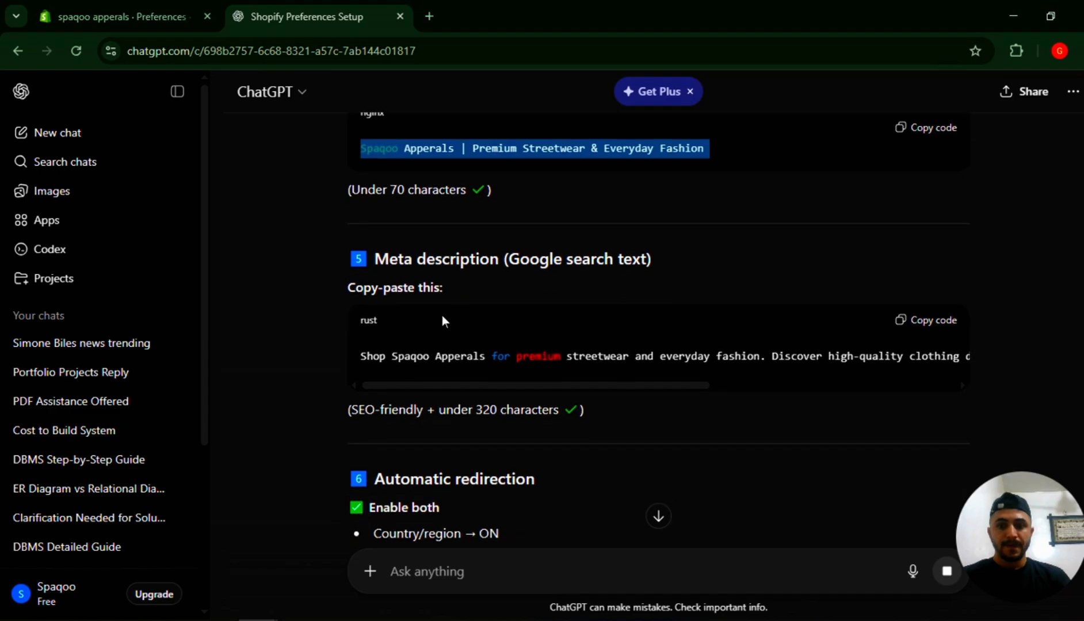
triple_click(444, 355)
click(136, 1)
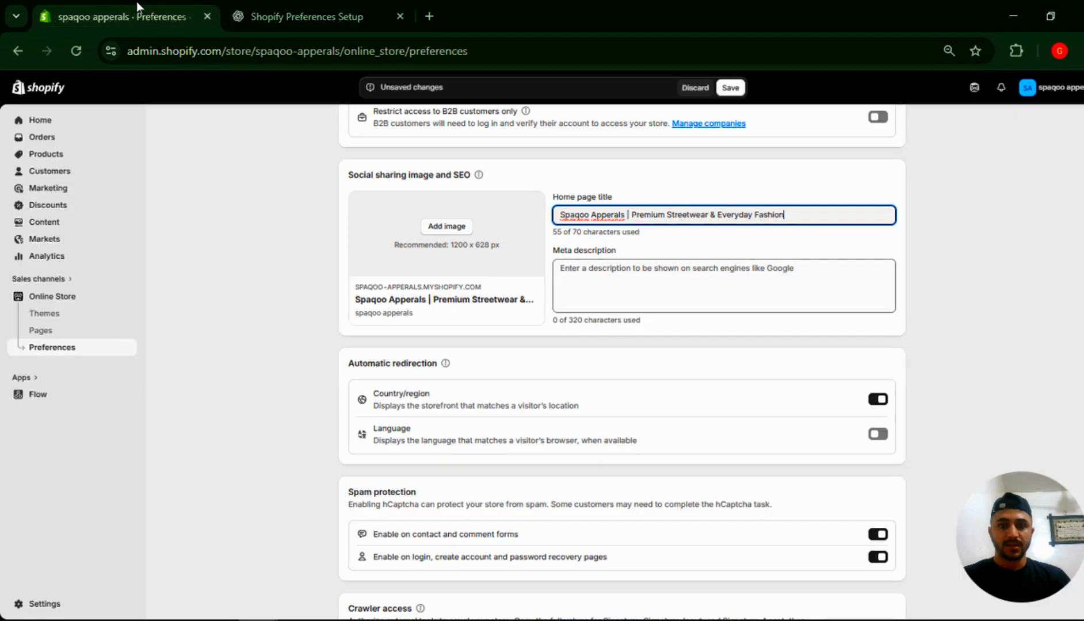
click(663, 280)
key(ctrl+v)
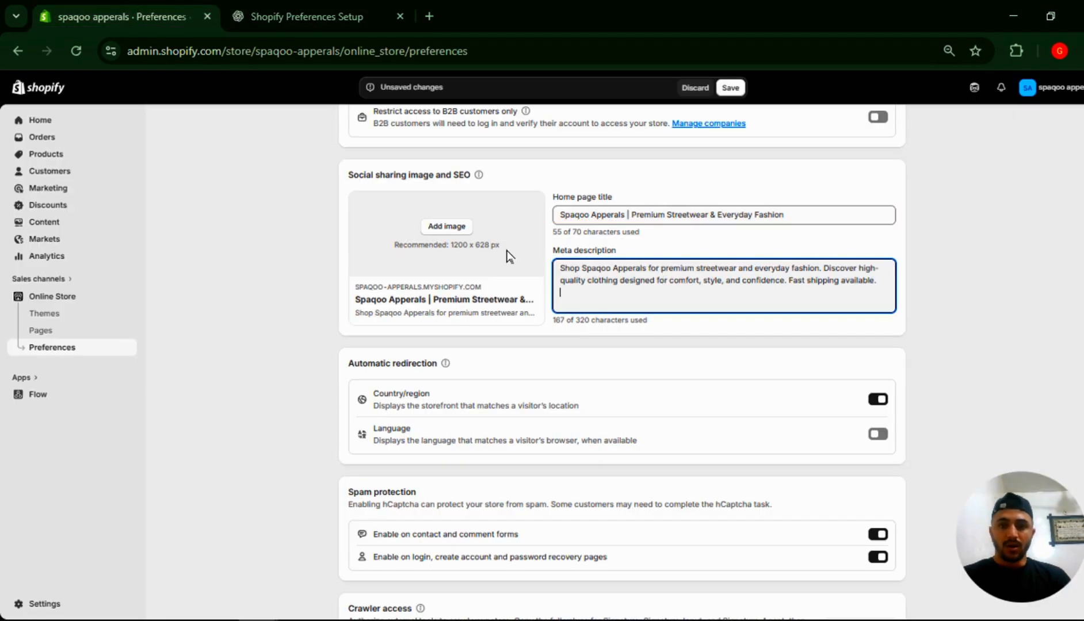
- Add the sparel-logo file from Downloads as the social sharing image and save the store preferences
click(451, 230)
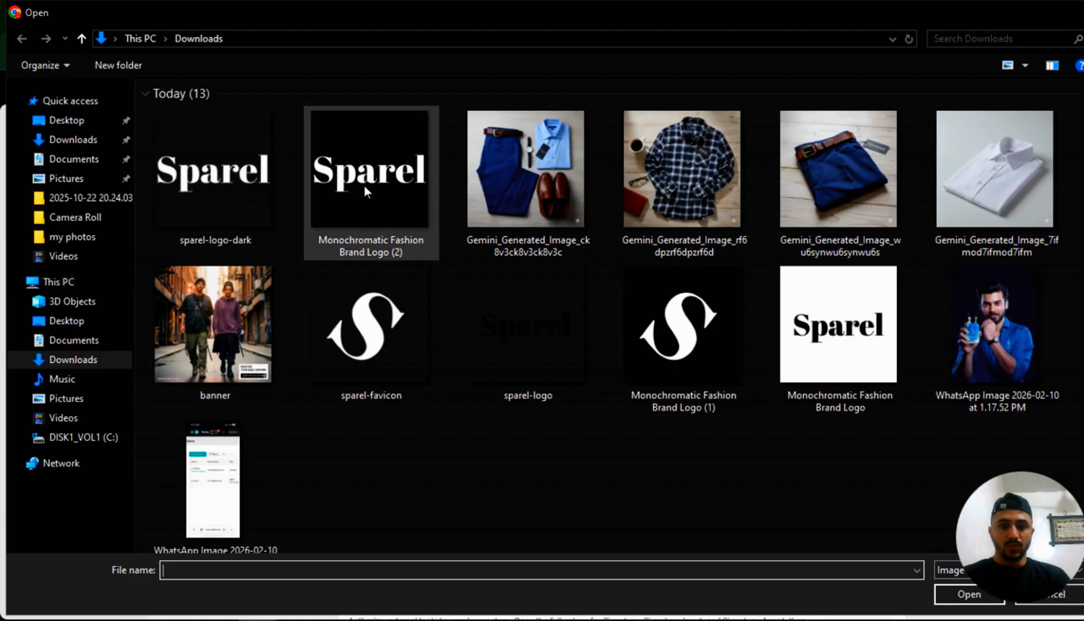
click(195, 198)
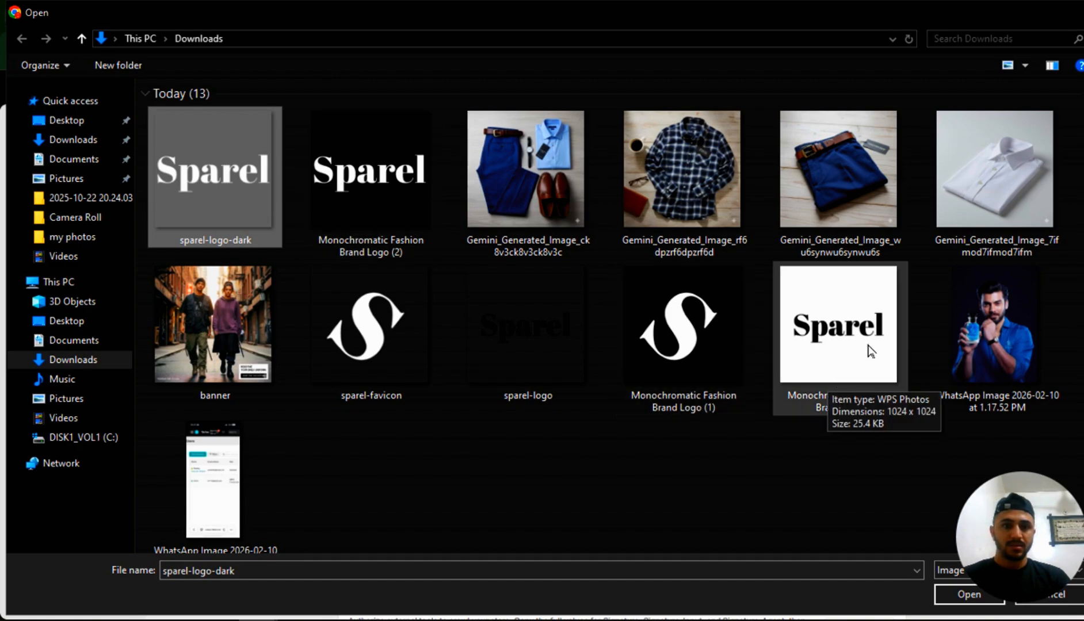
double_click(559, 330)
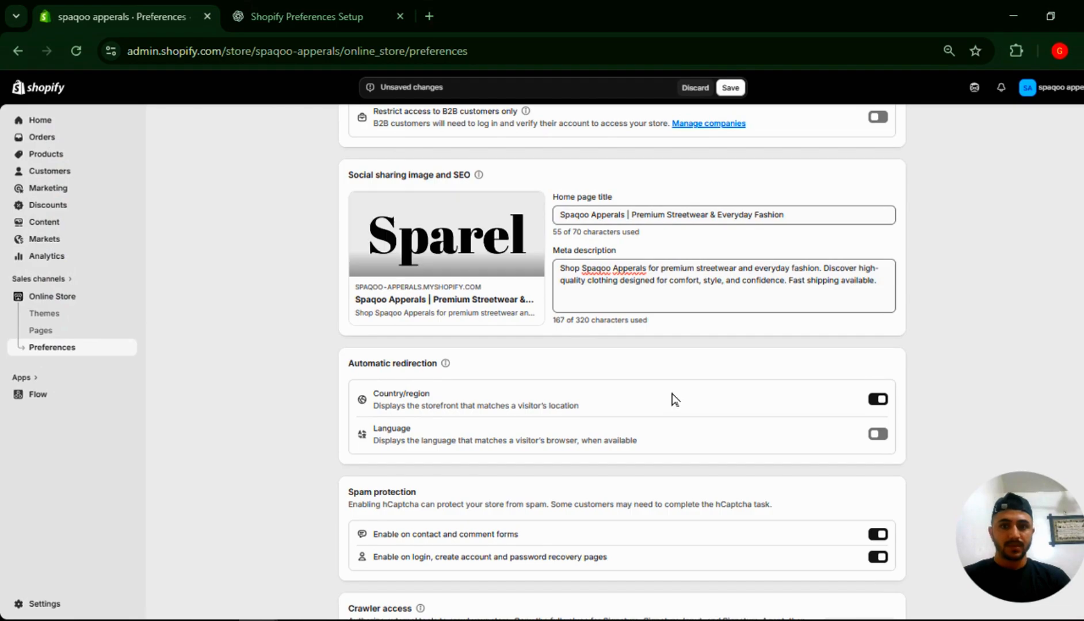
scroll(675, 399, down, 6)
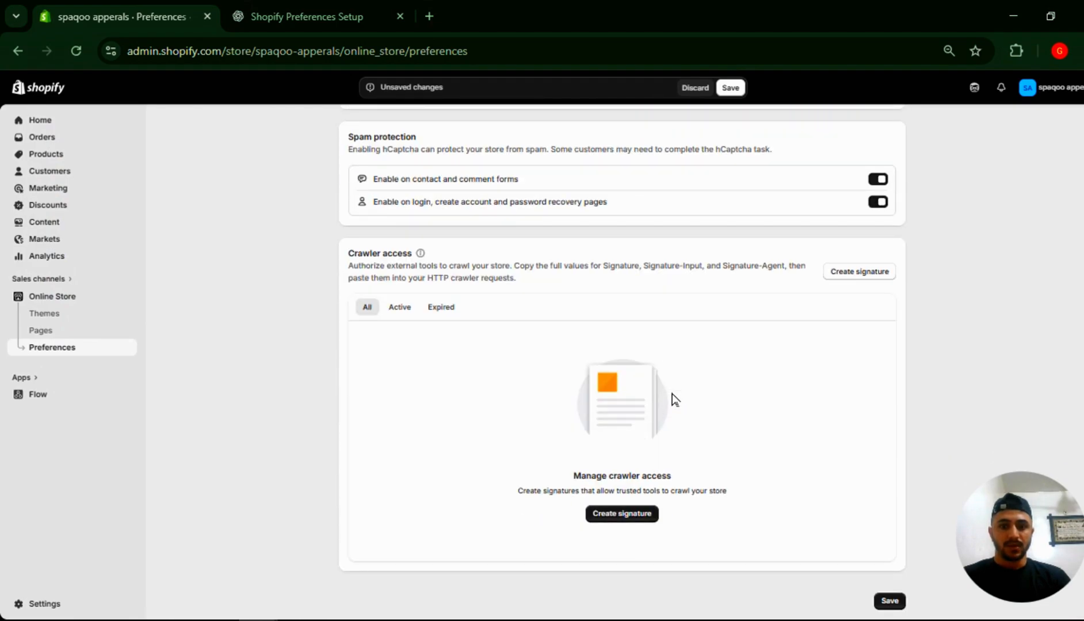
scroll(675, 400, up, 6)
click(730, 87)
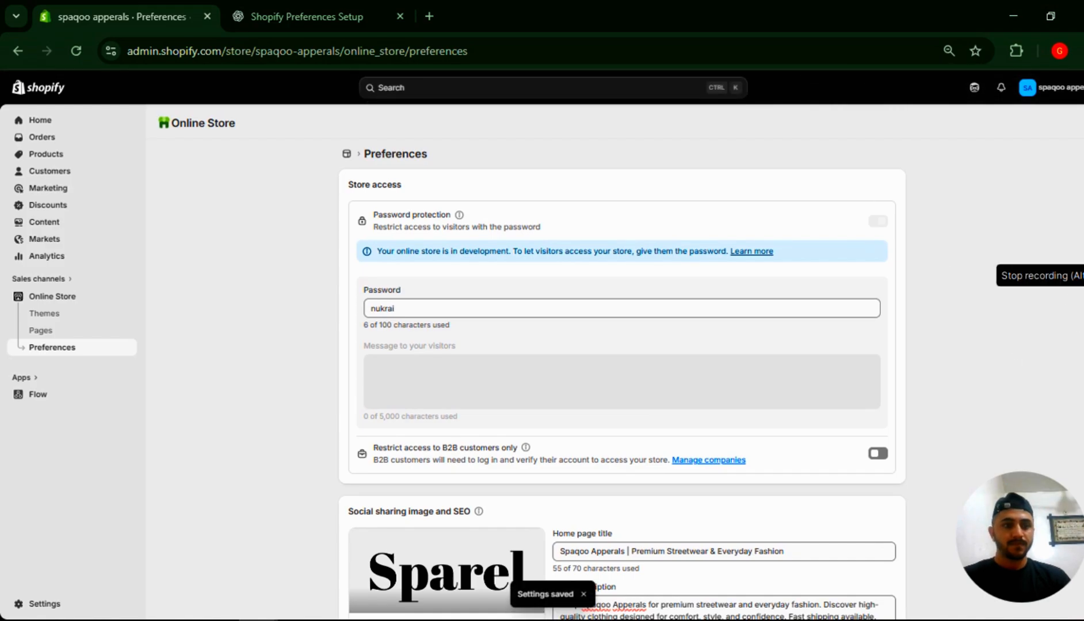
- Look through the storefront's home page, and view the installed and recommended apps in the admin before closing the list
key(alt+Tab)
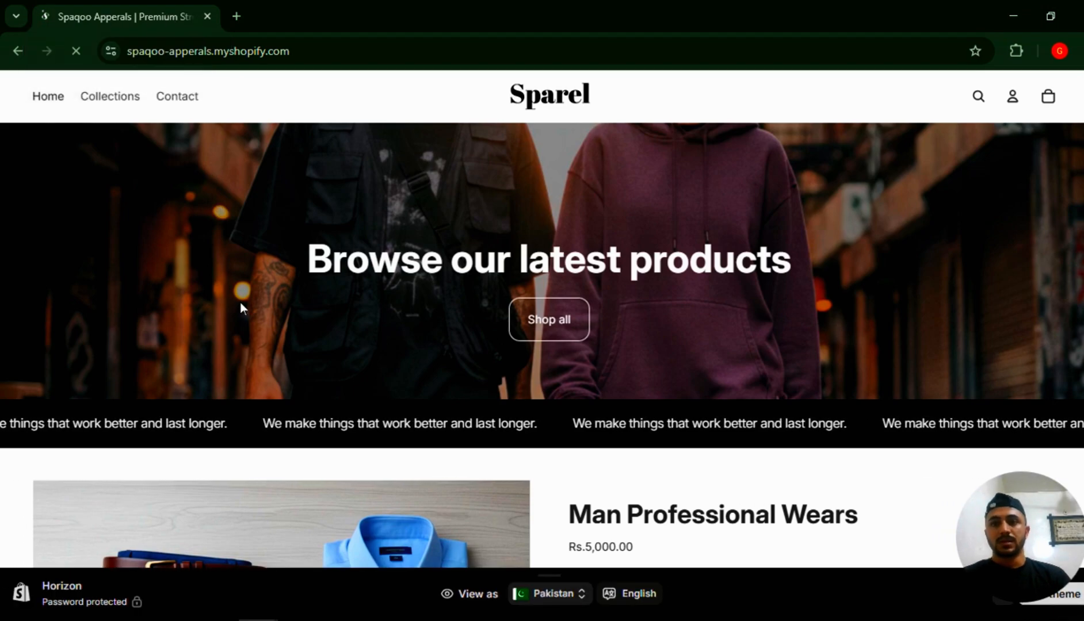
scroll(240, 304, down, 1)
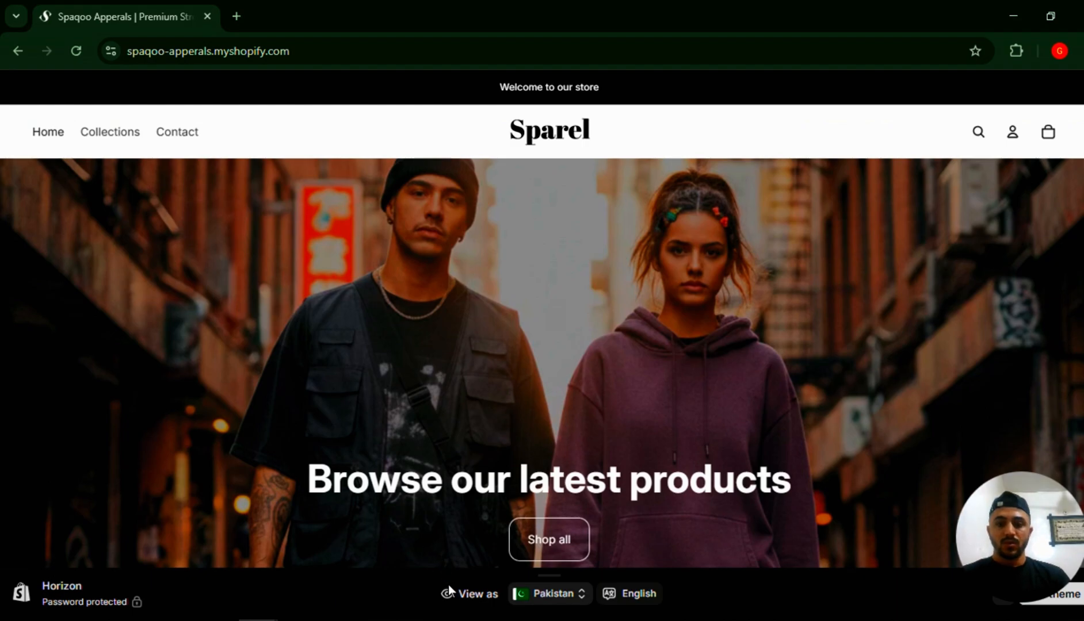
scroll(375, 358, down, 15)
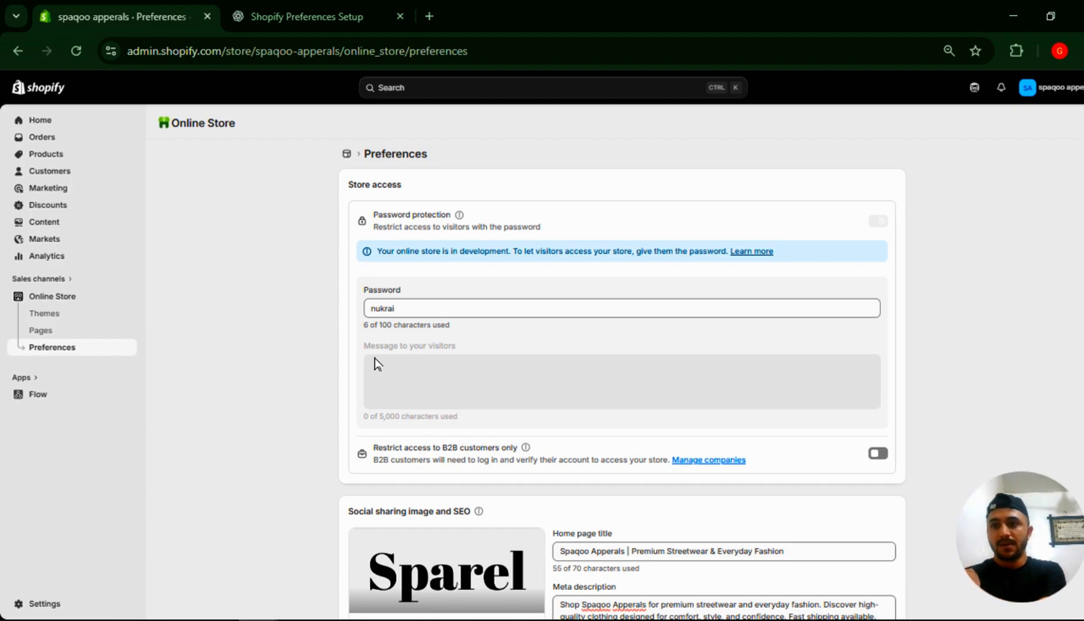
click(26, 379)
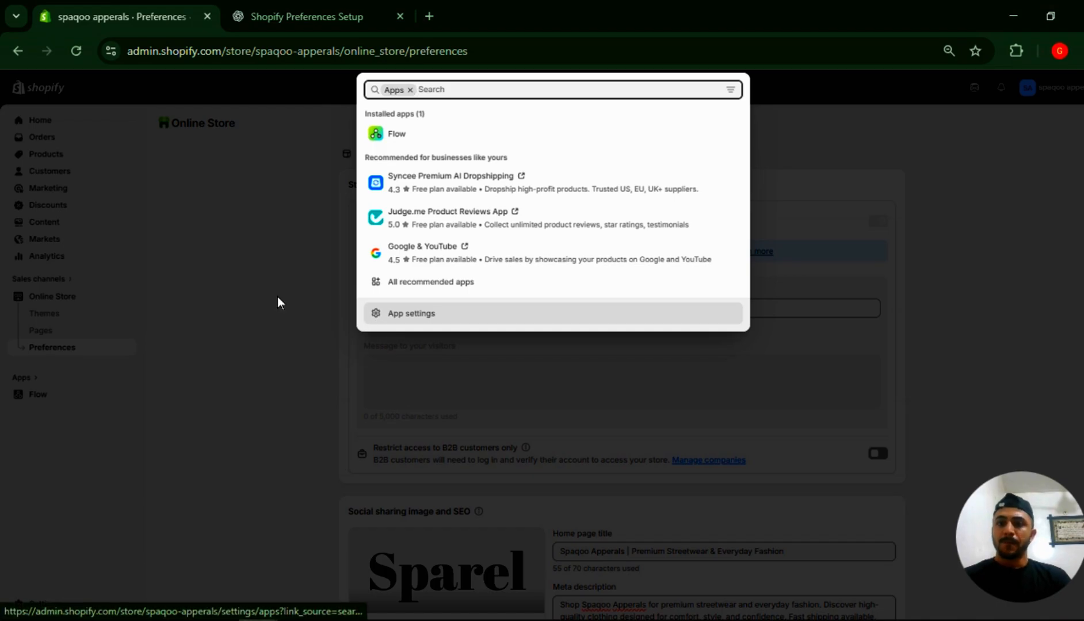
click(218, 281)
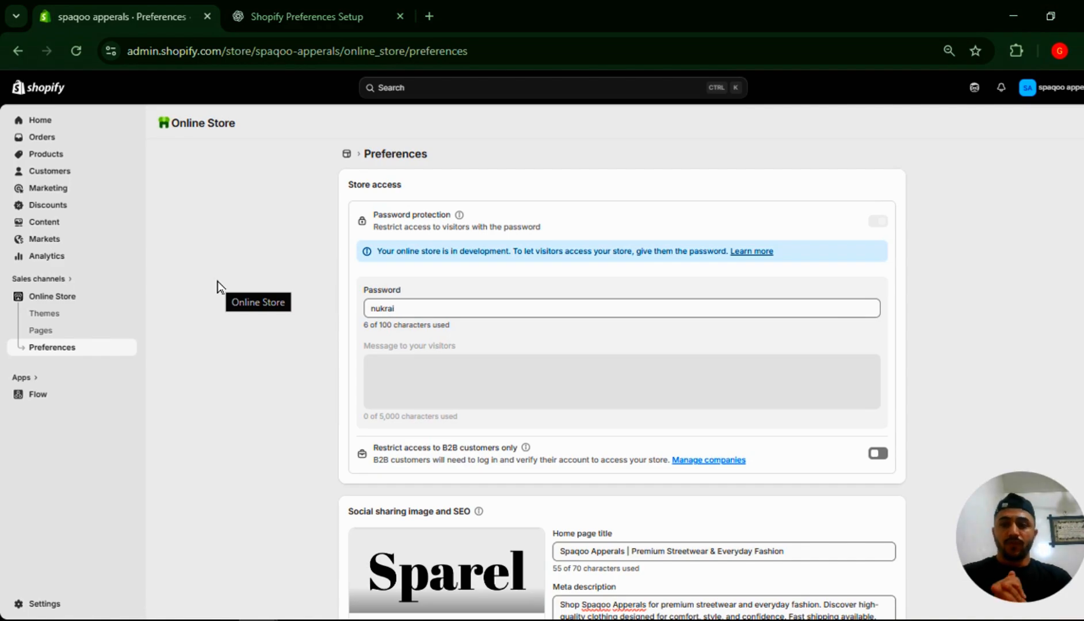
- Switch to the storefront, reload its home page and examine the banner, featured products and email signup sections in full screen
key(alt+Tab)
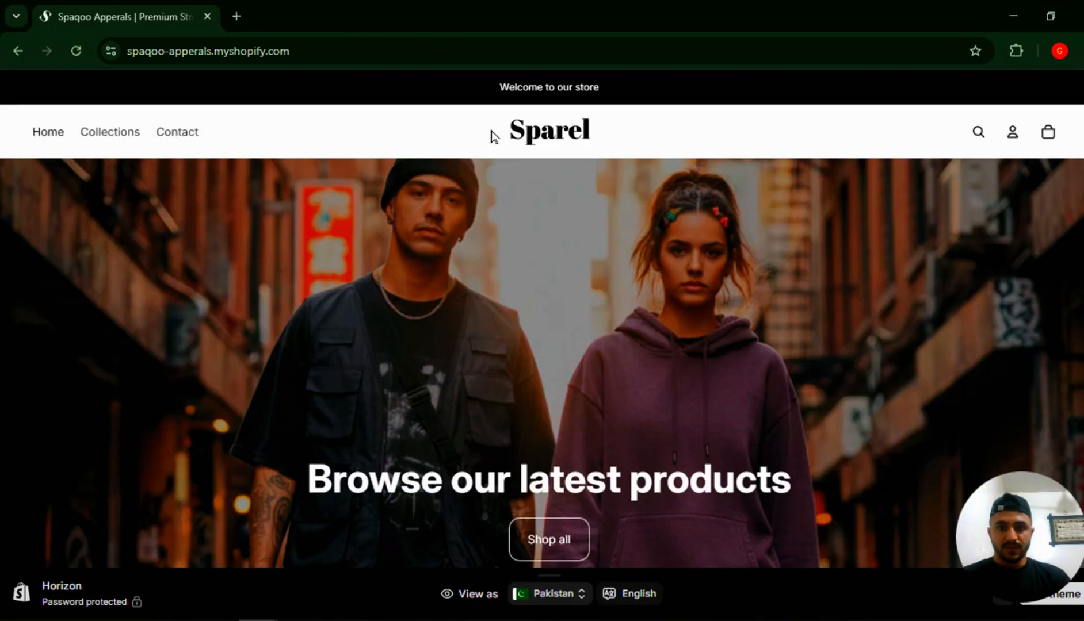
click(534, 140)
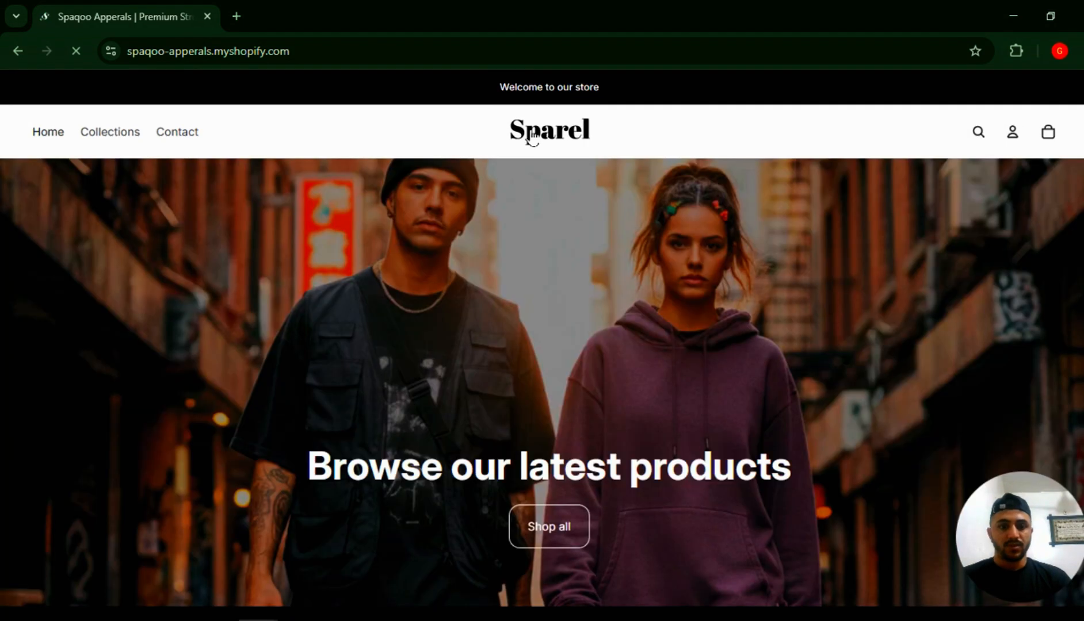
key(F11)
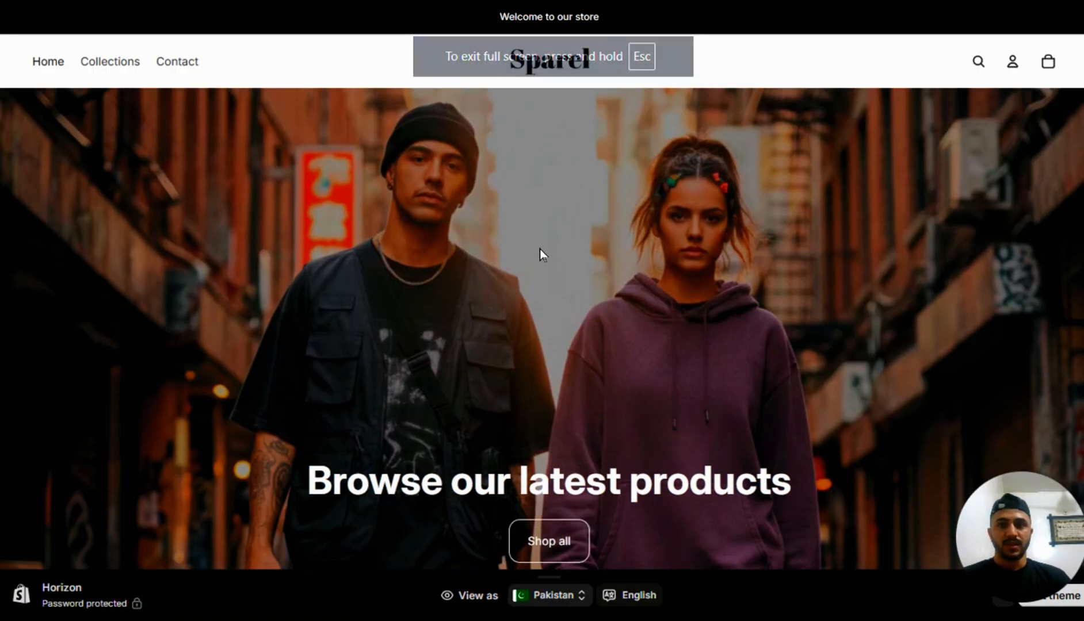
scroll(540, 249, down, 1)
scroll(539, 249, down, 10)
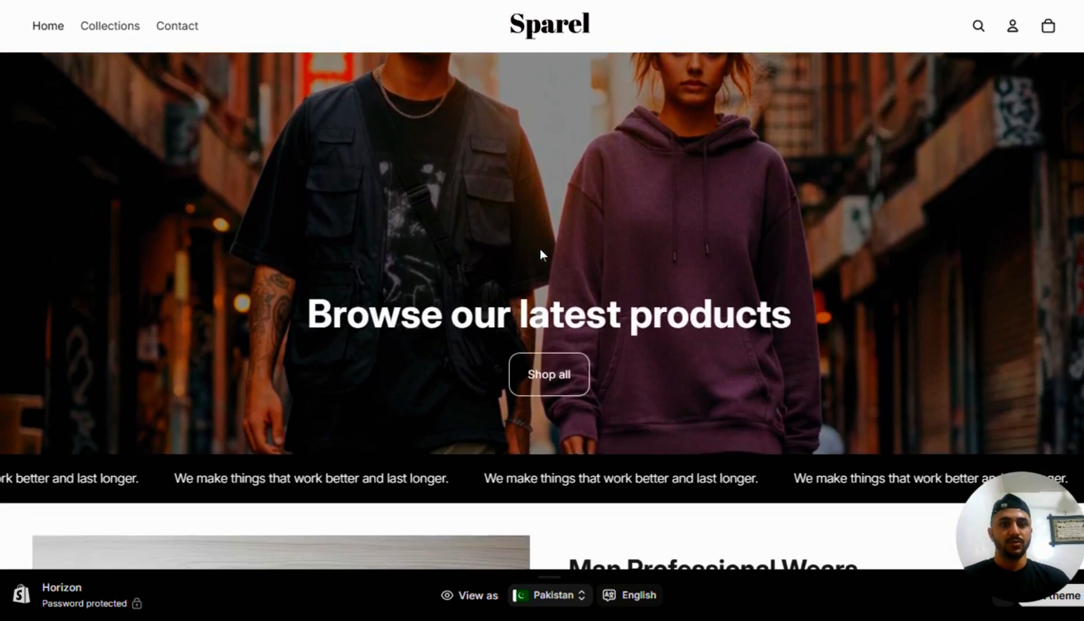
scroll(539, 255, down, 10)
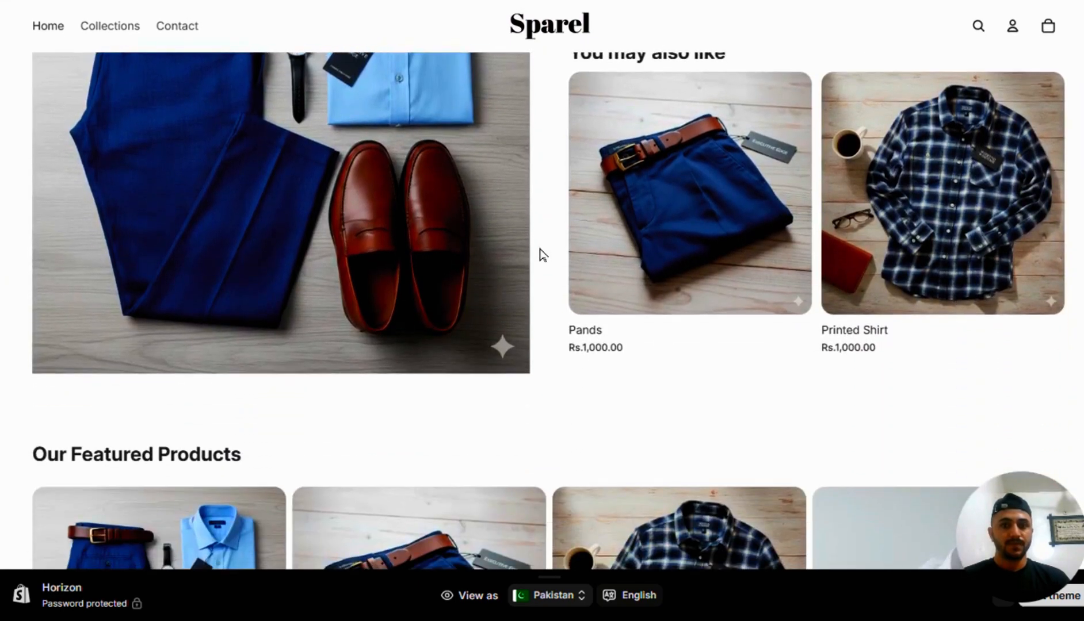
scroll(541, 256, up, 20)
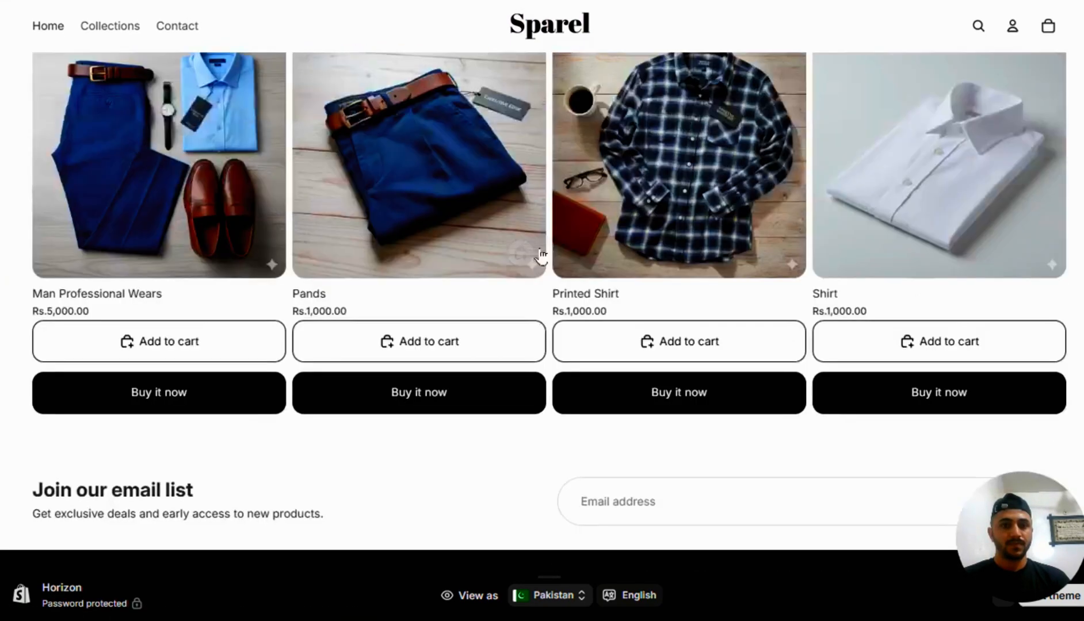
scroll(541, 255, down, 2)
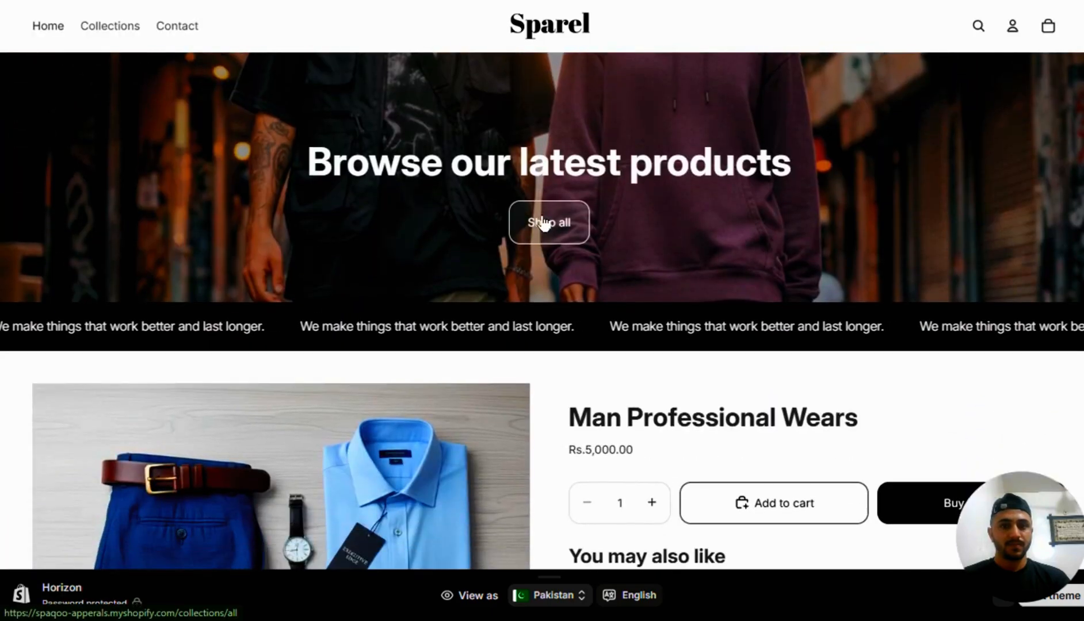
- Open the full product collection from the home page banner and look through the listed items
click(541, 253)
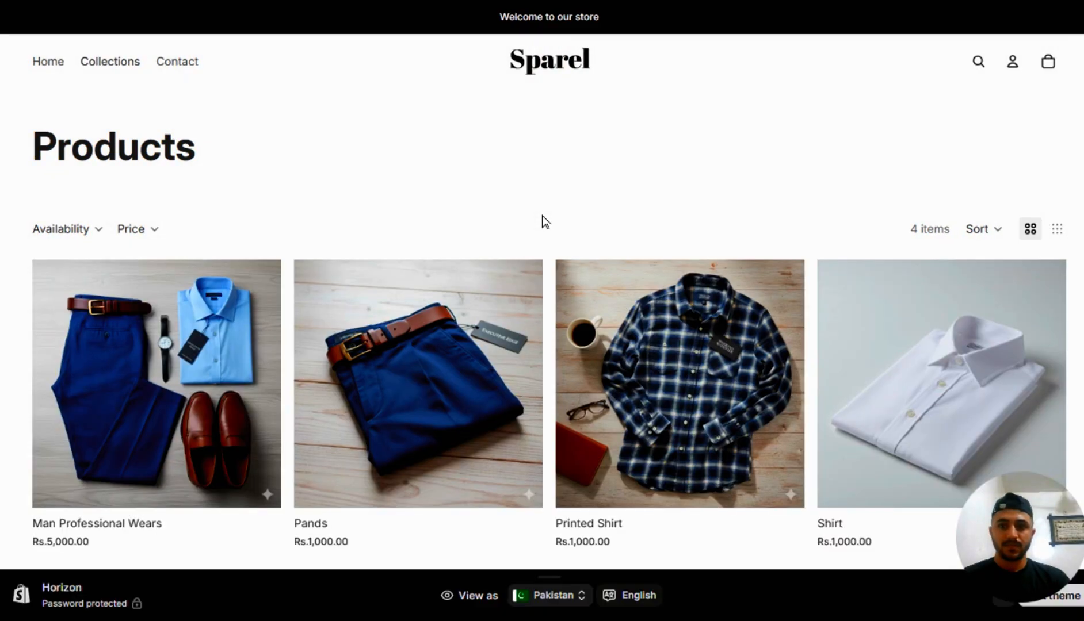
scroll(544, 223, down, 6)
scroll(545, 222, up, 5)
scroll(544, 221, up, 1)
- Open the Pands product page, examine its image, purchase options and related products, and leave full screen
click(464, 334)
scroll(465, 334, down, 15)
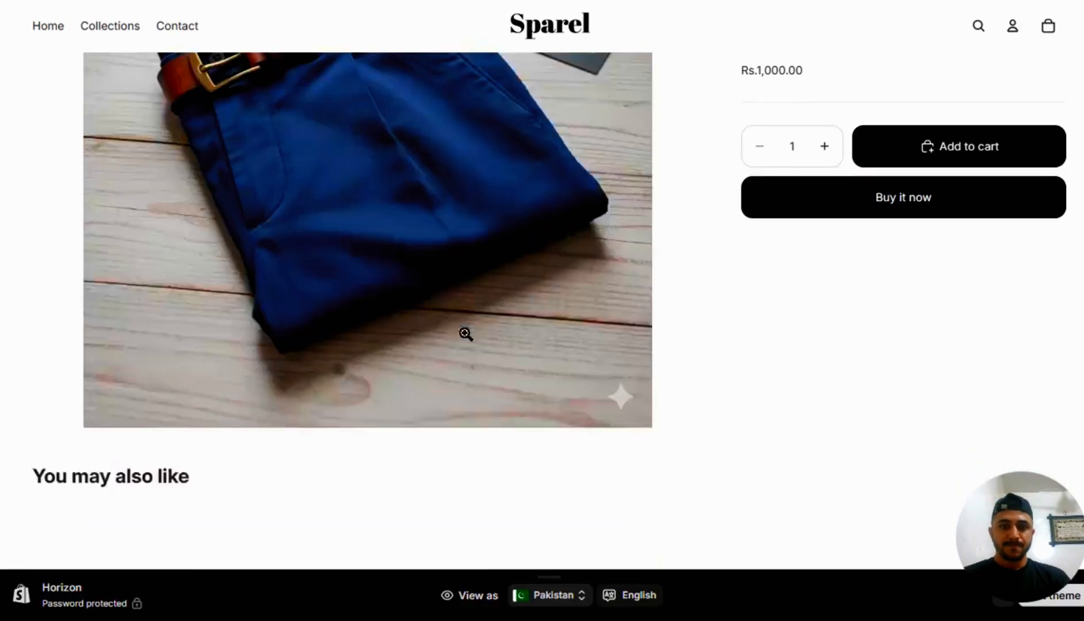
scroll(464, 333, up, 8)
scroll(464, 334, up, 6)
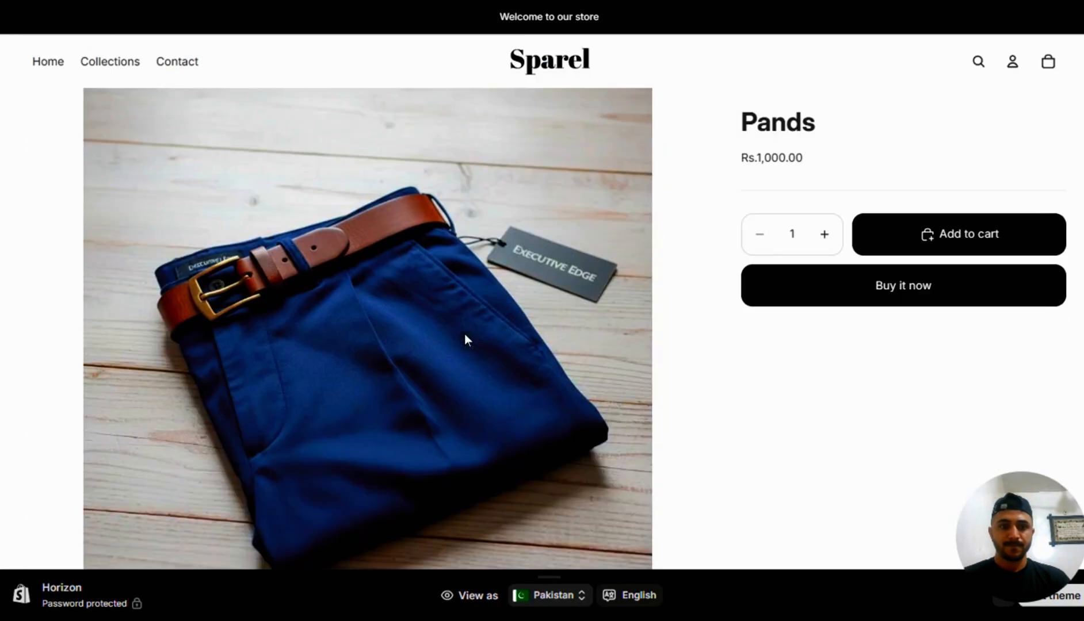
scroll(465, 334, down, 12)
scroll(496, 326, up, 12)
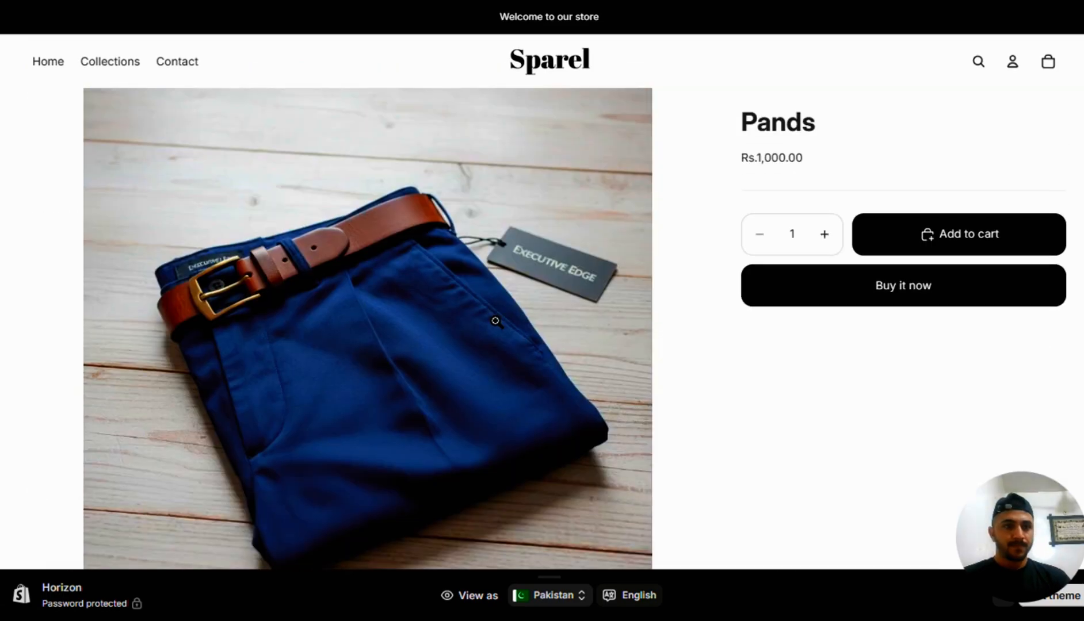
key(F11)
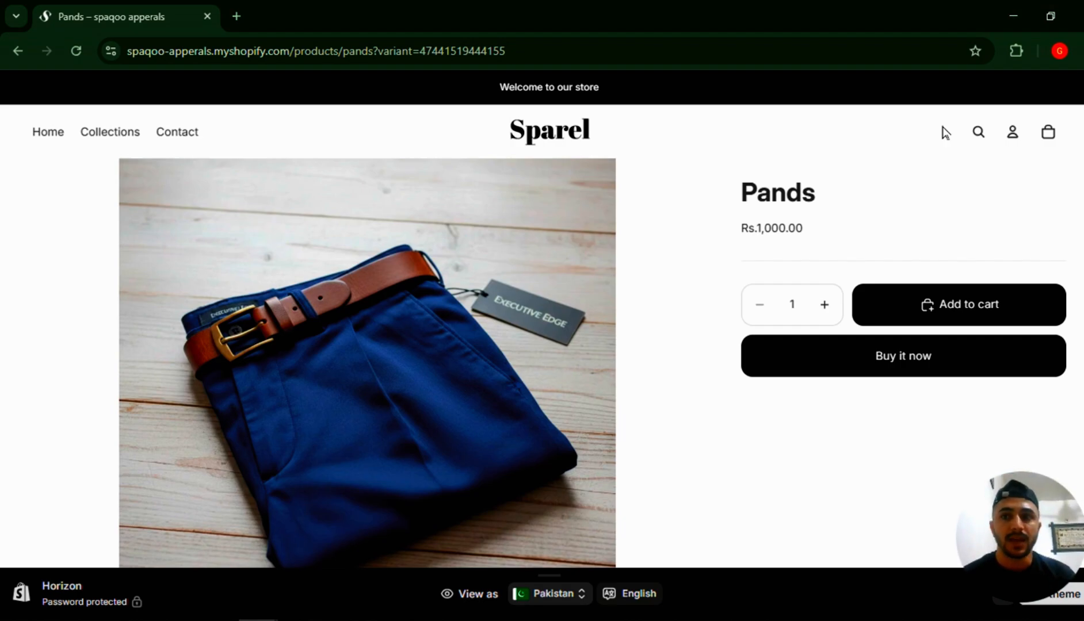
key(alt+Tab)
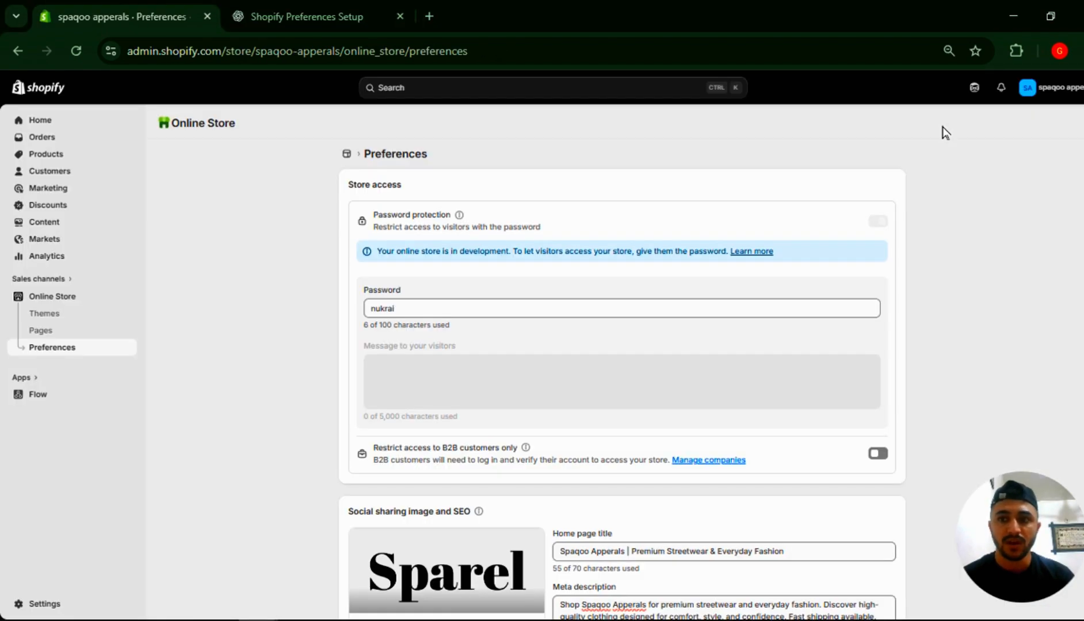
key(alt+Tab)
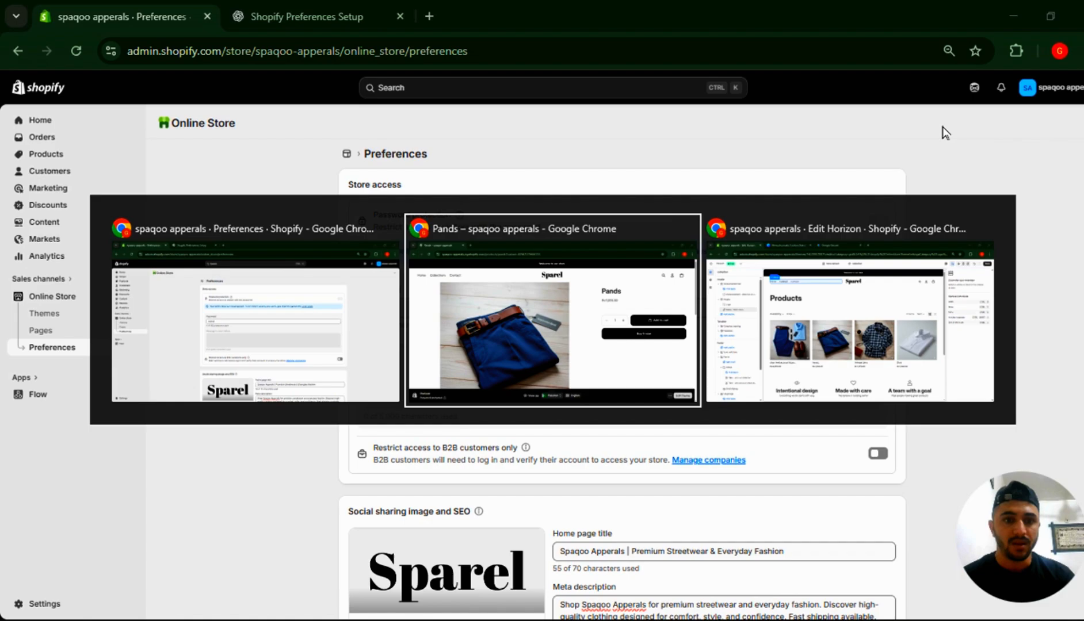
key(alt+Tab)
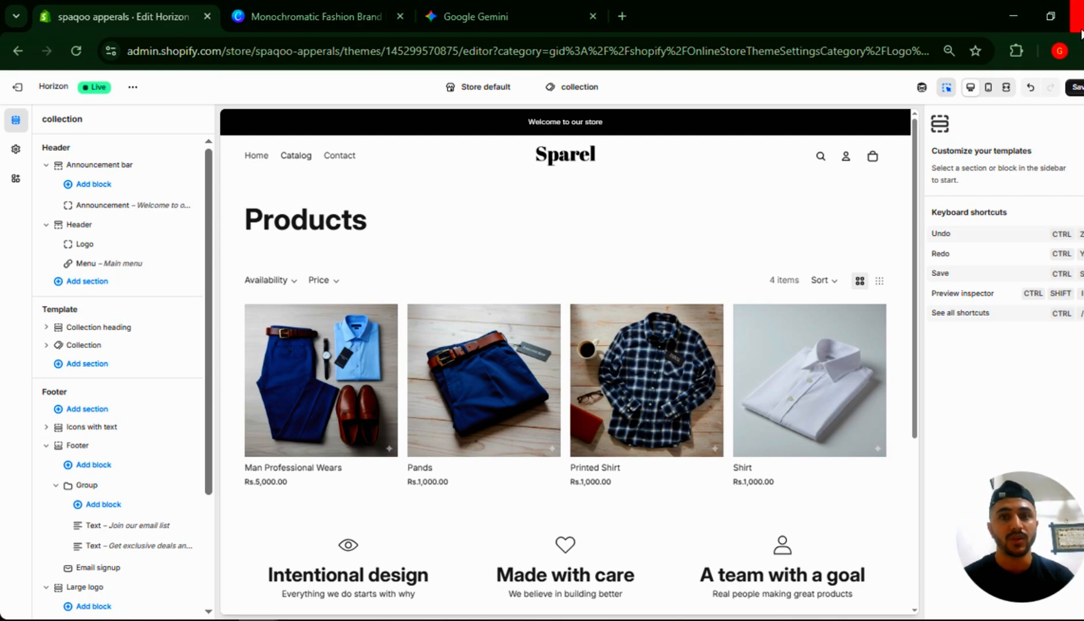
click(1079, 23)
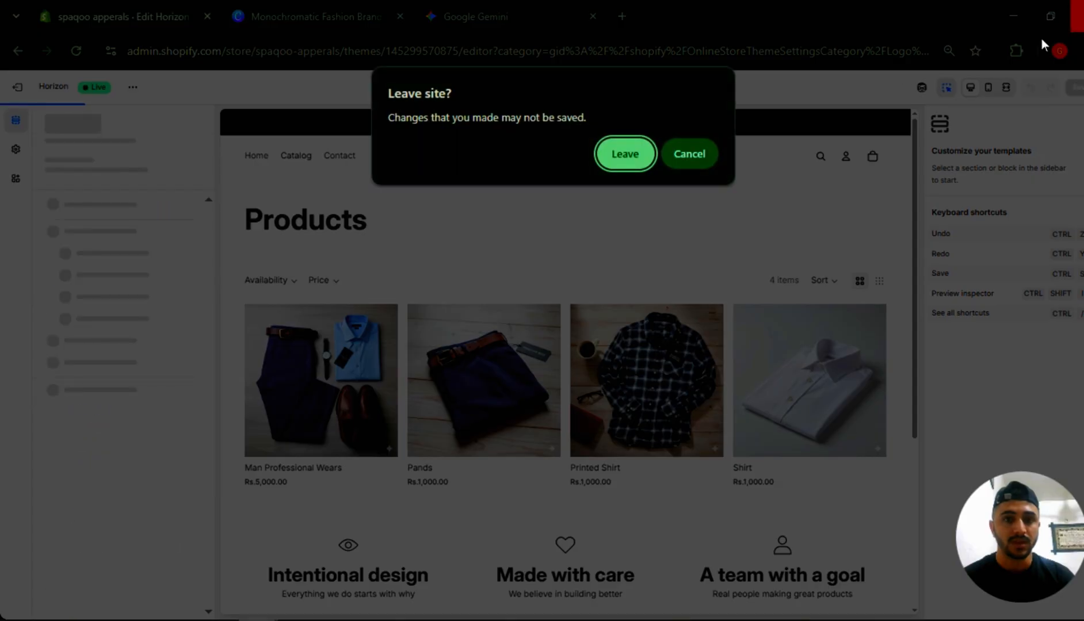
click(702, 145)
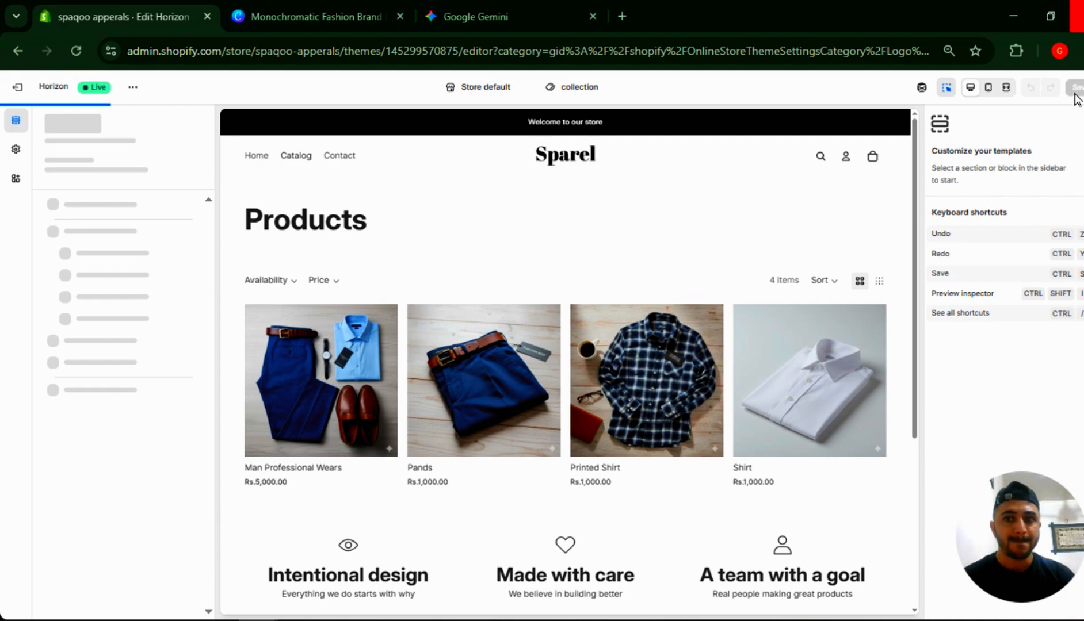
click(1079, 23)
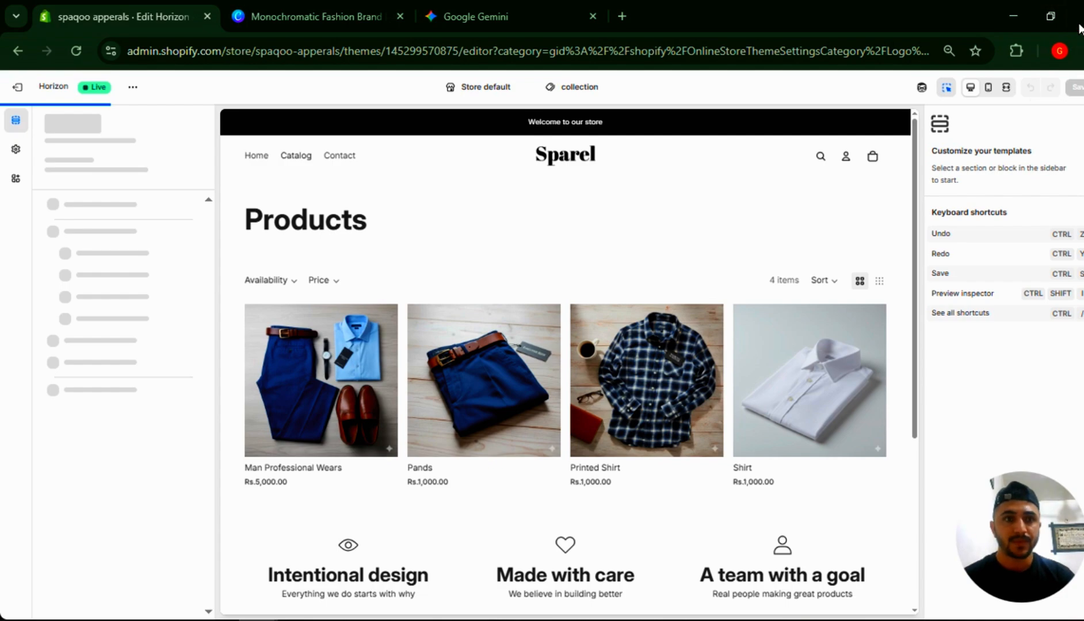
click(599, 187)
key(alt+Tab)
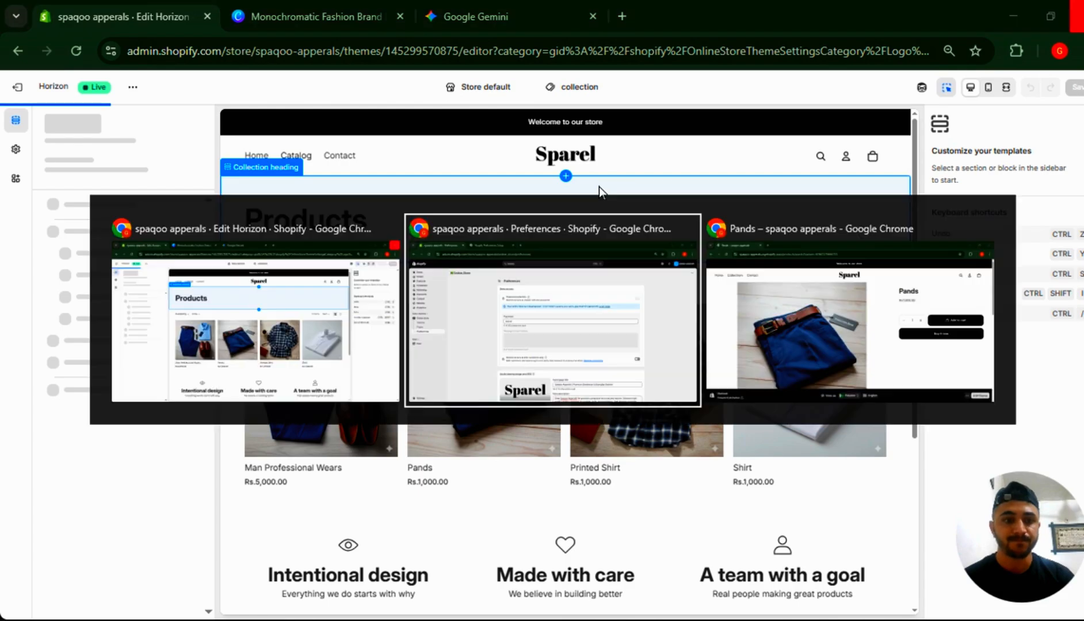